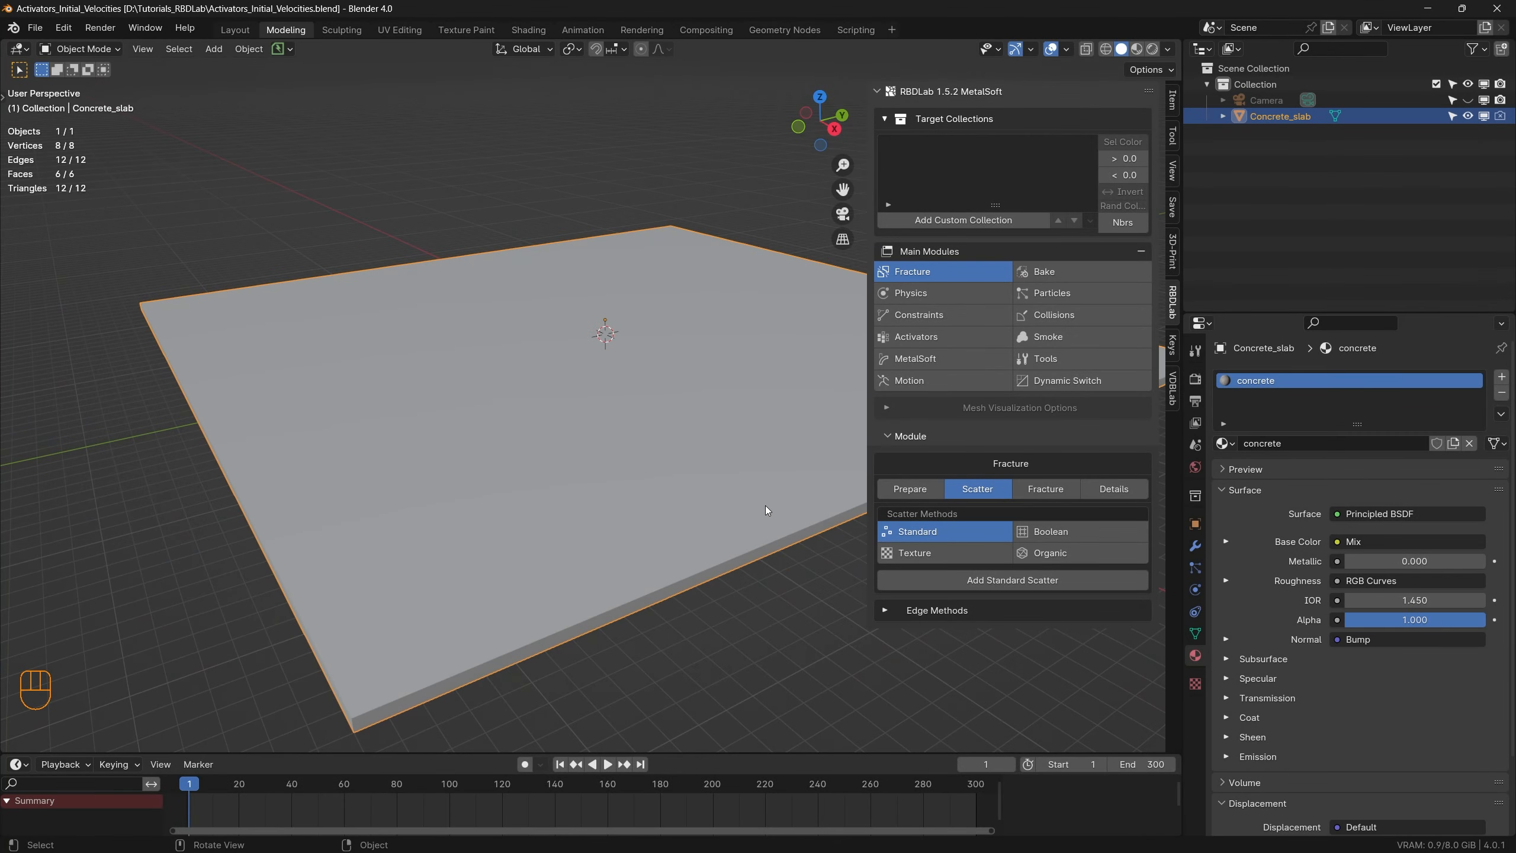
# Step: Check the concrete slab's dimensions and return to the RBDLab fracture tools
pyautogui.click(1172, 100)
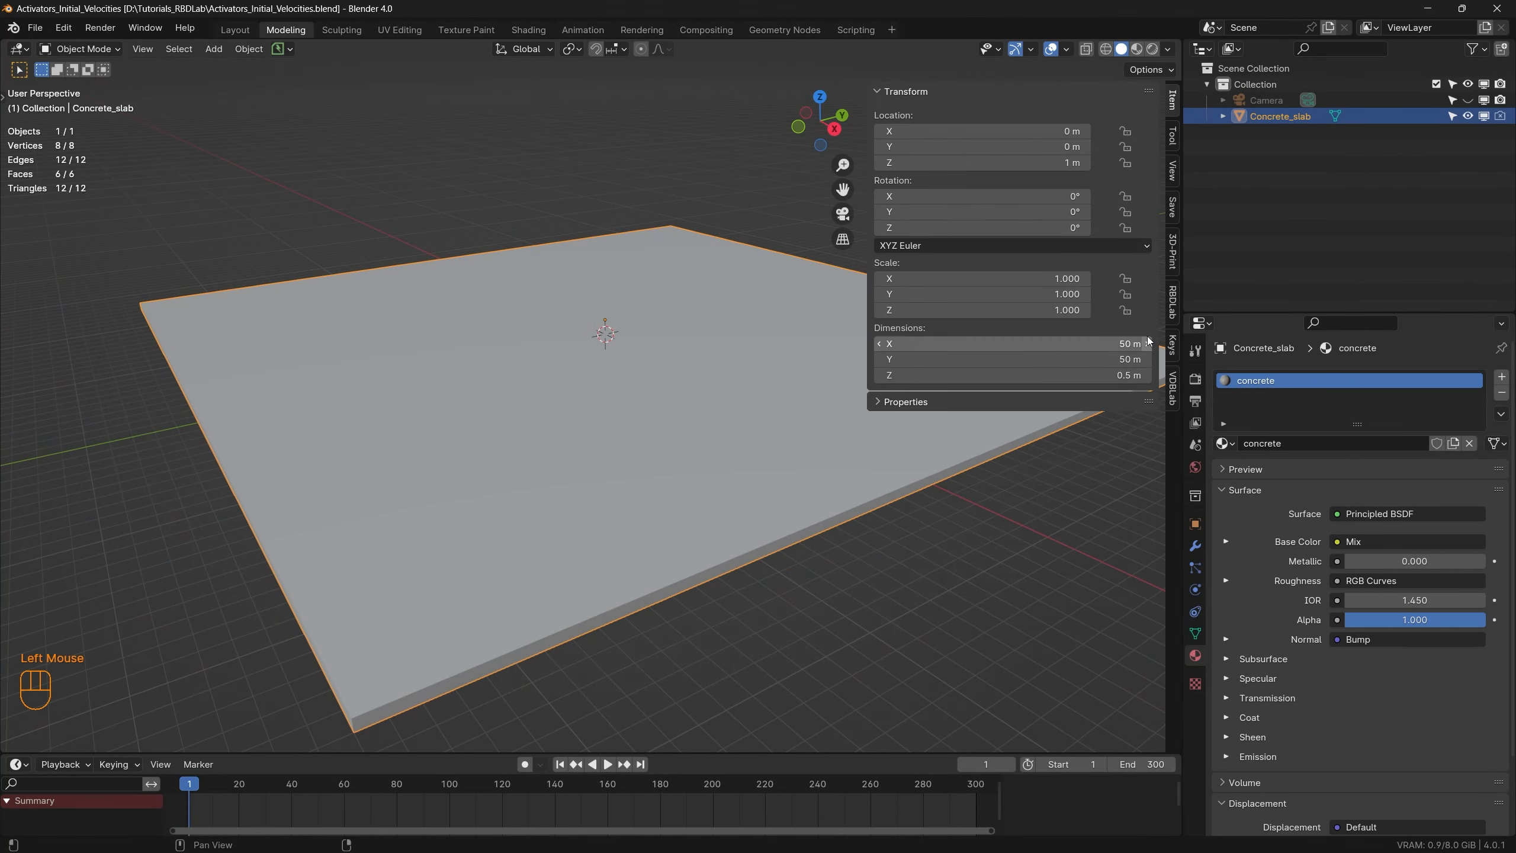
pyautogui.click(1173, 300)
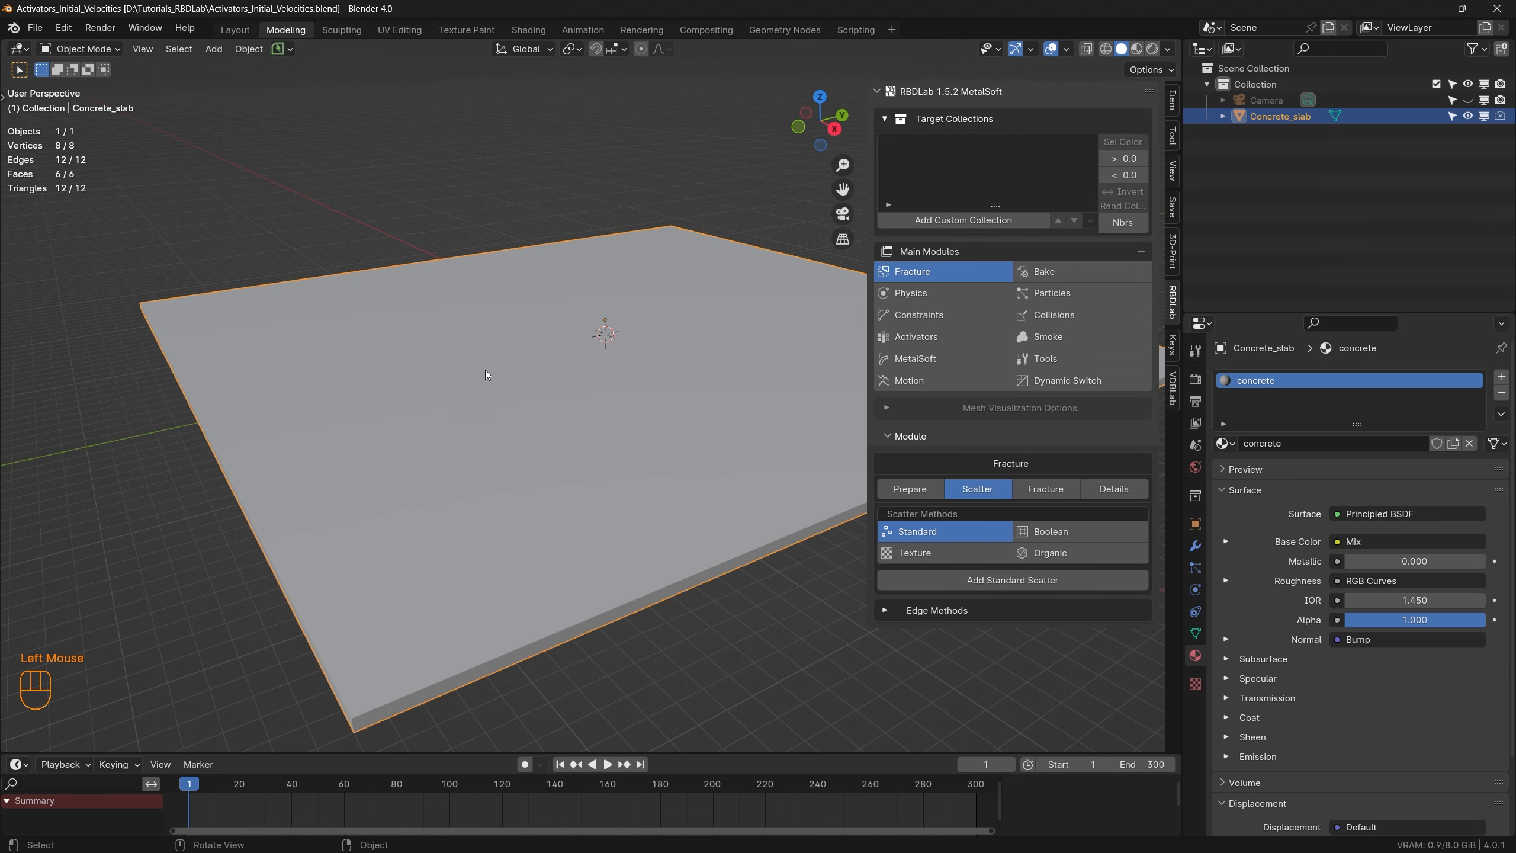
# Step: Draw an arch-shaped annotation stroke on the slab in top view, with both ends running past its front edge
pyautogui.click(917, 489)
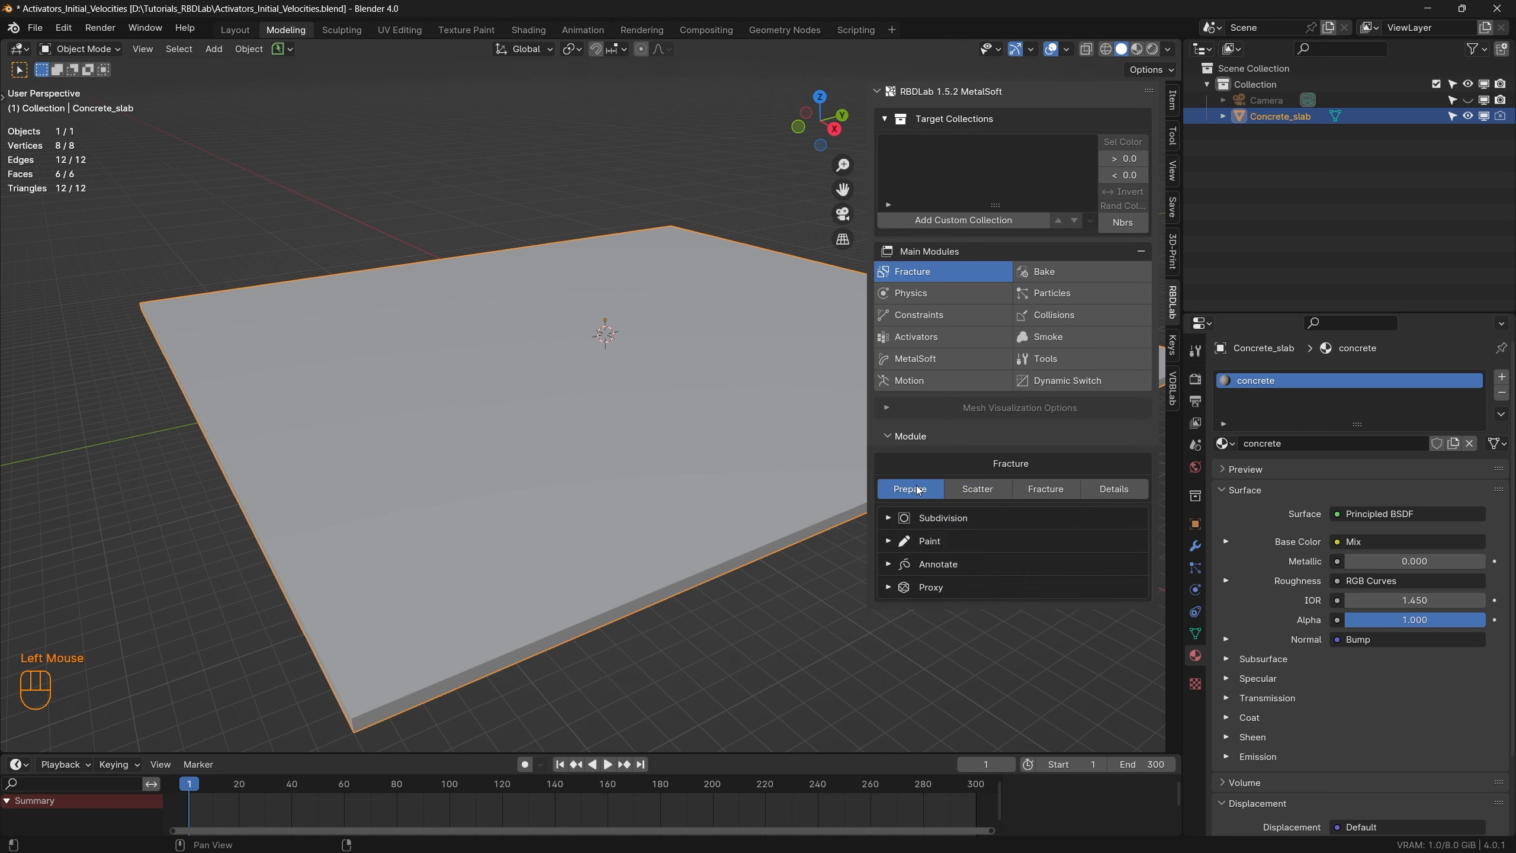
pyautogui.click(887, 565)
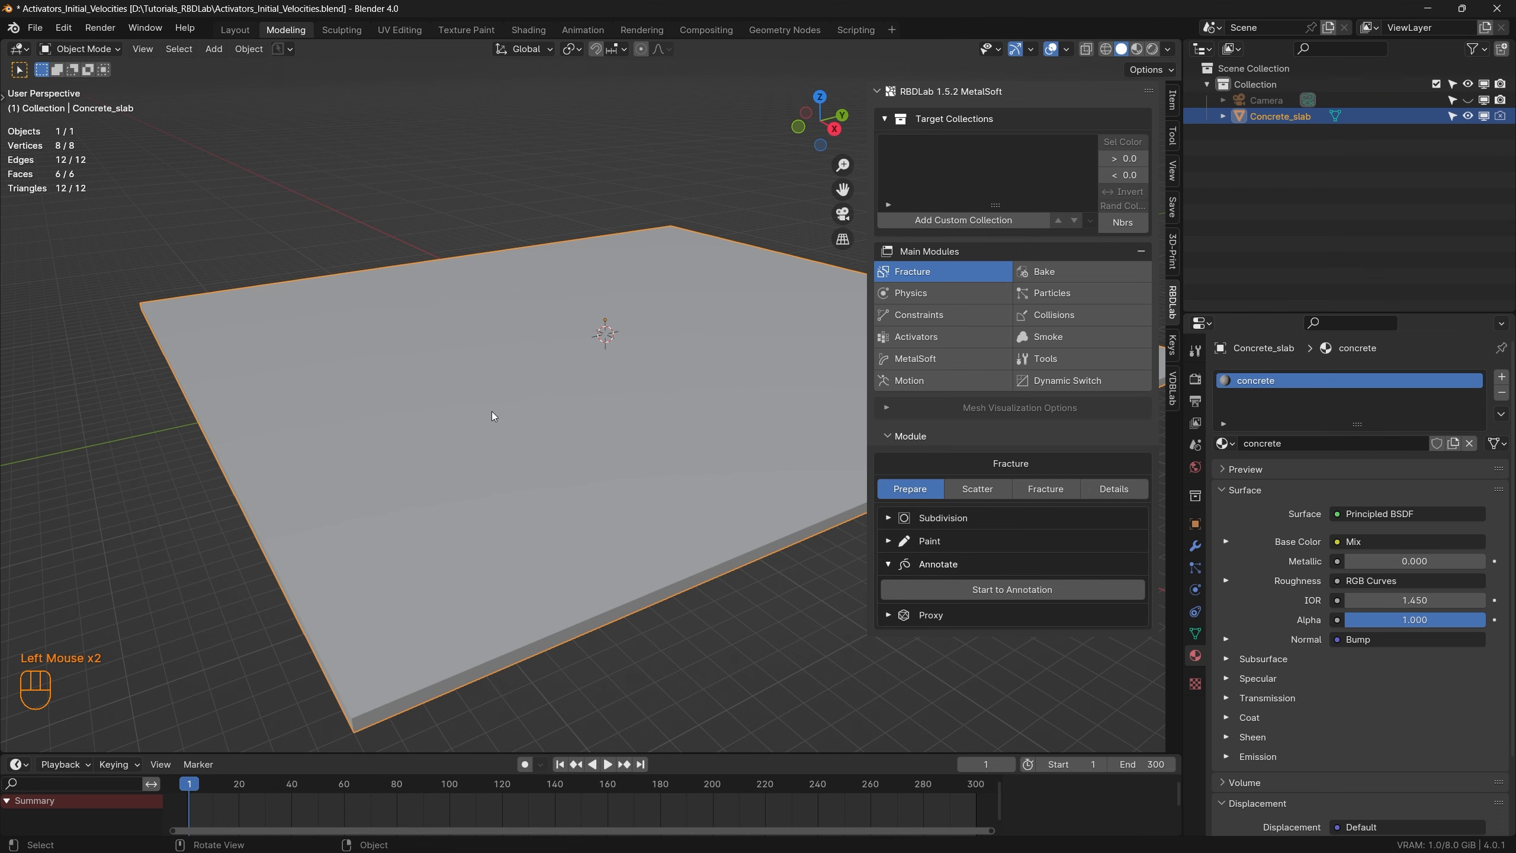
pyautogui.press('KP_7')
pyautogui.scroll(-2, 491, 411)
pyautogui.keyDown('shift'); pyautogui.moveTo(601, 422); pyautogui.dragTo(552, 470, button='middle'); pyautogui.keyUp('shift')
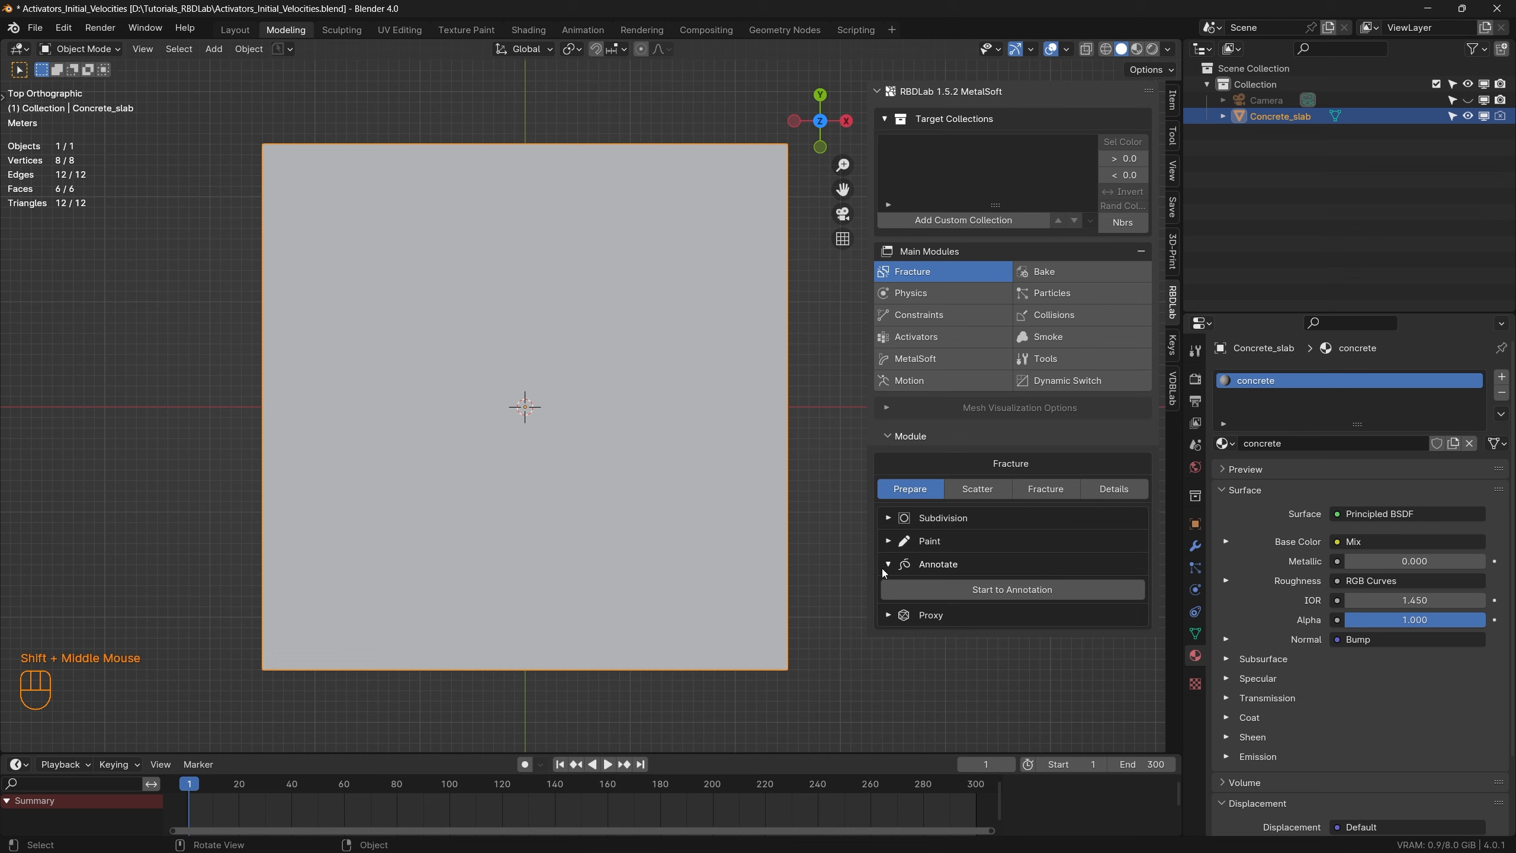
pyautogui.click(1028, 590)
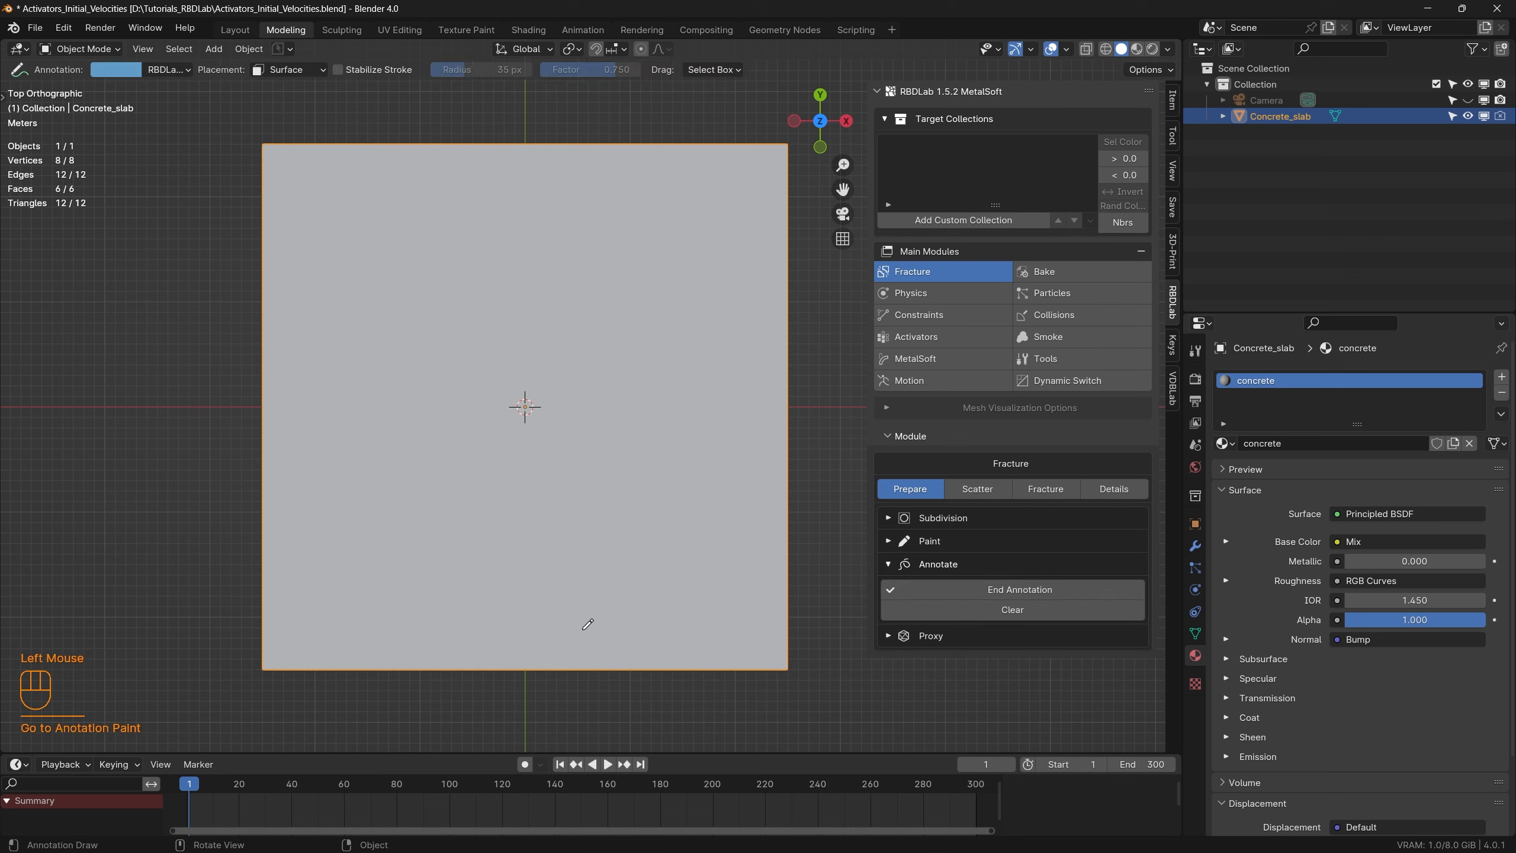
pyautogui.moveTo(364, 672)
pyautogui.mouseDown()
pyautogui.moveTo(397, 327)
pyautogui.moveTo(691, 268)
pyautogui.moveTo(653, 552)
pyautogui.moveTo(678, 682)
pyautogui.mouseUp()
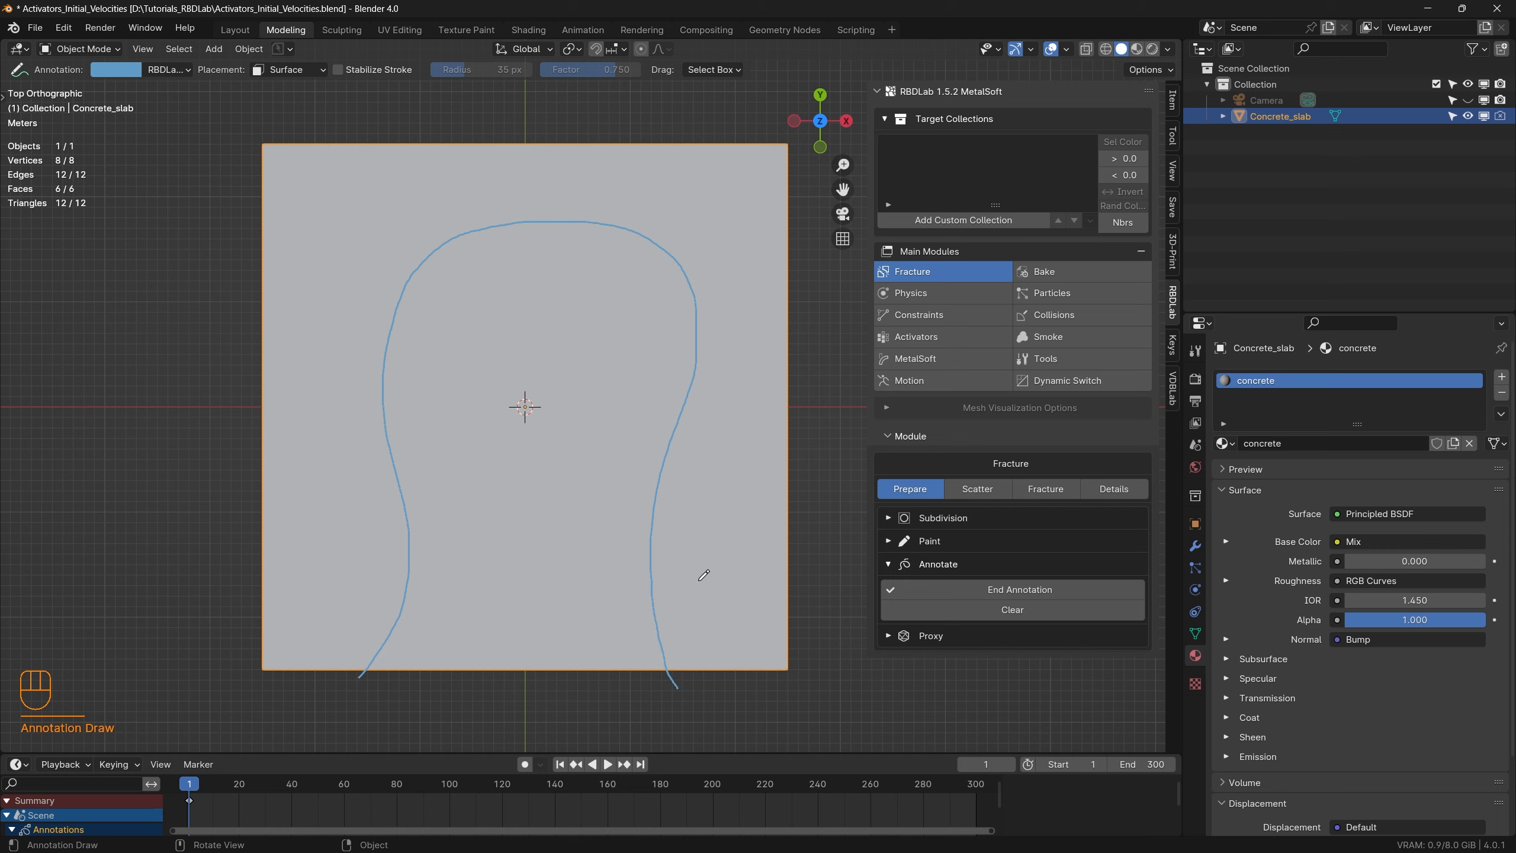
pyautogui.click(1011, 591)
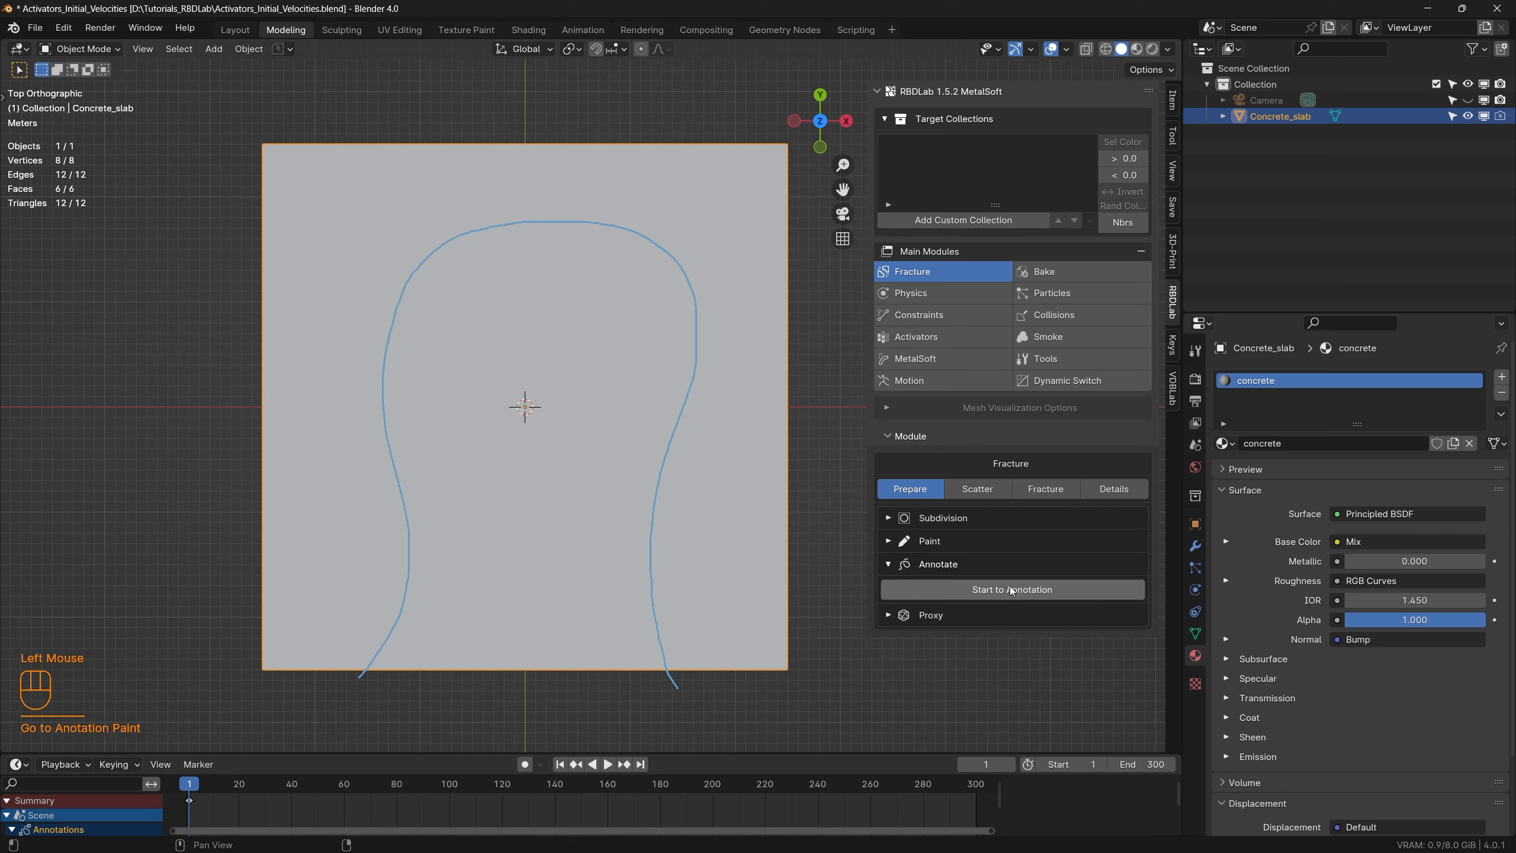
# Step: Add a standard scatter to the slab with a density of 300 and accept it
pyautogui.click(986, 487)
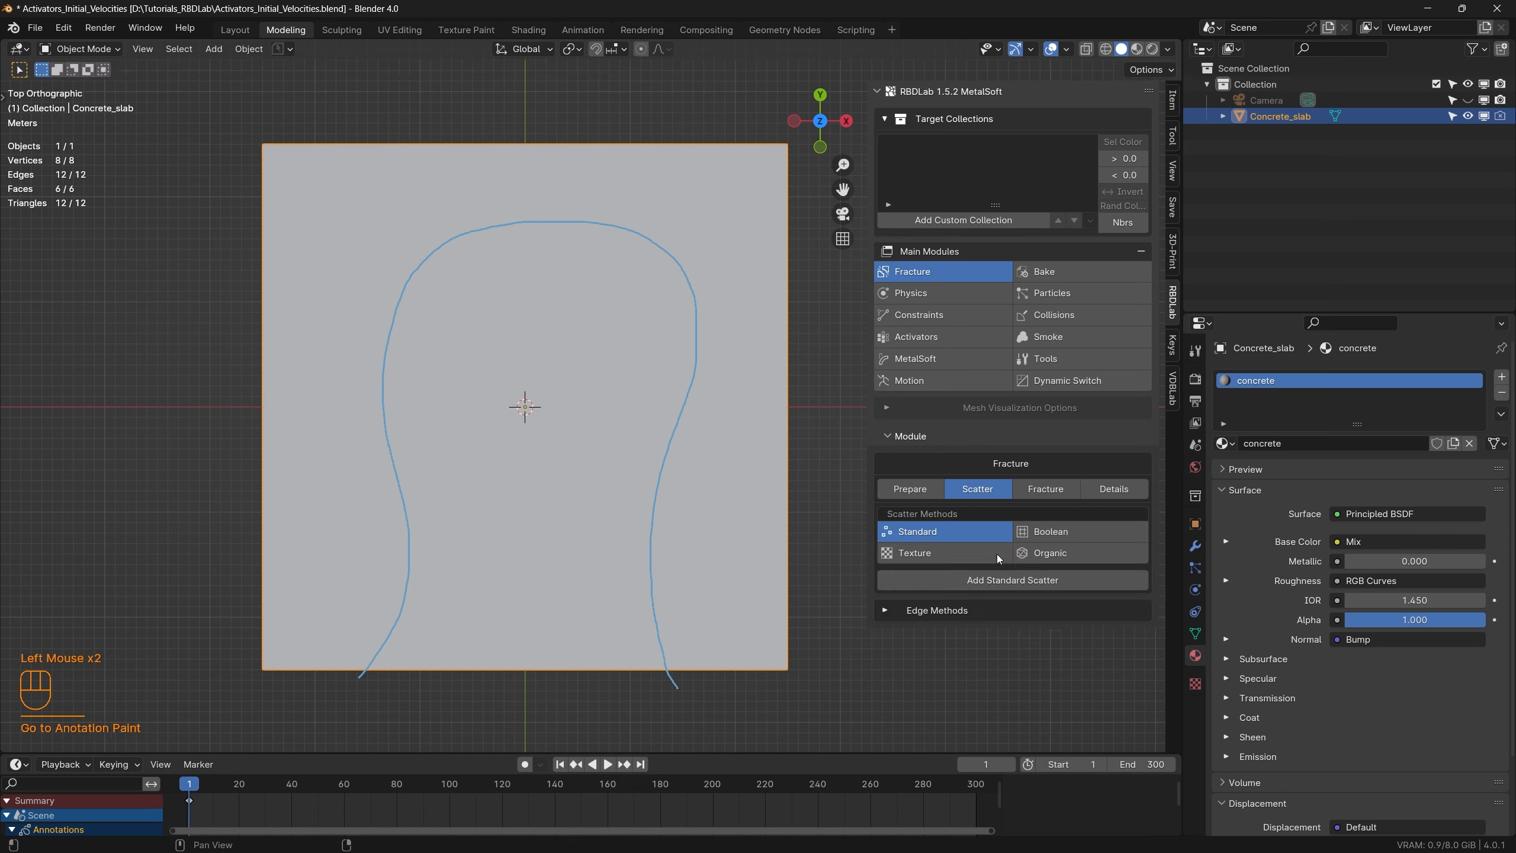
pyautogui.click(1011, 585)
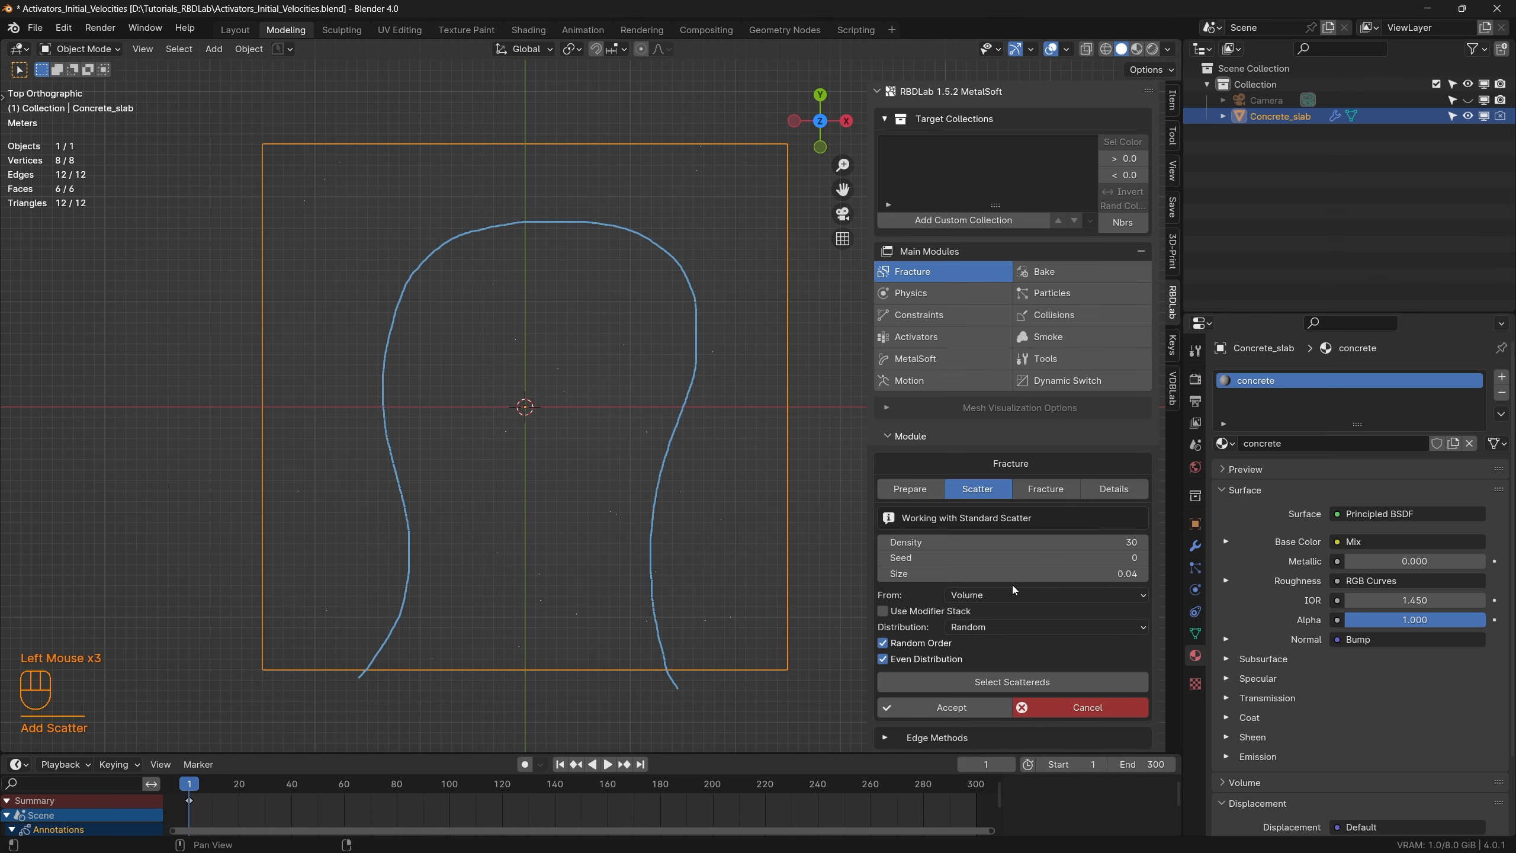
pyautogui.click(984, 542)
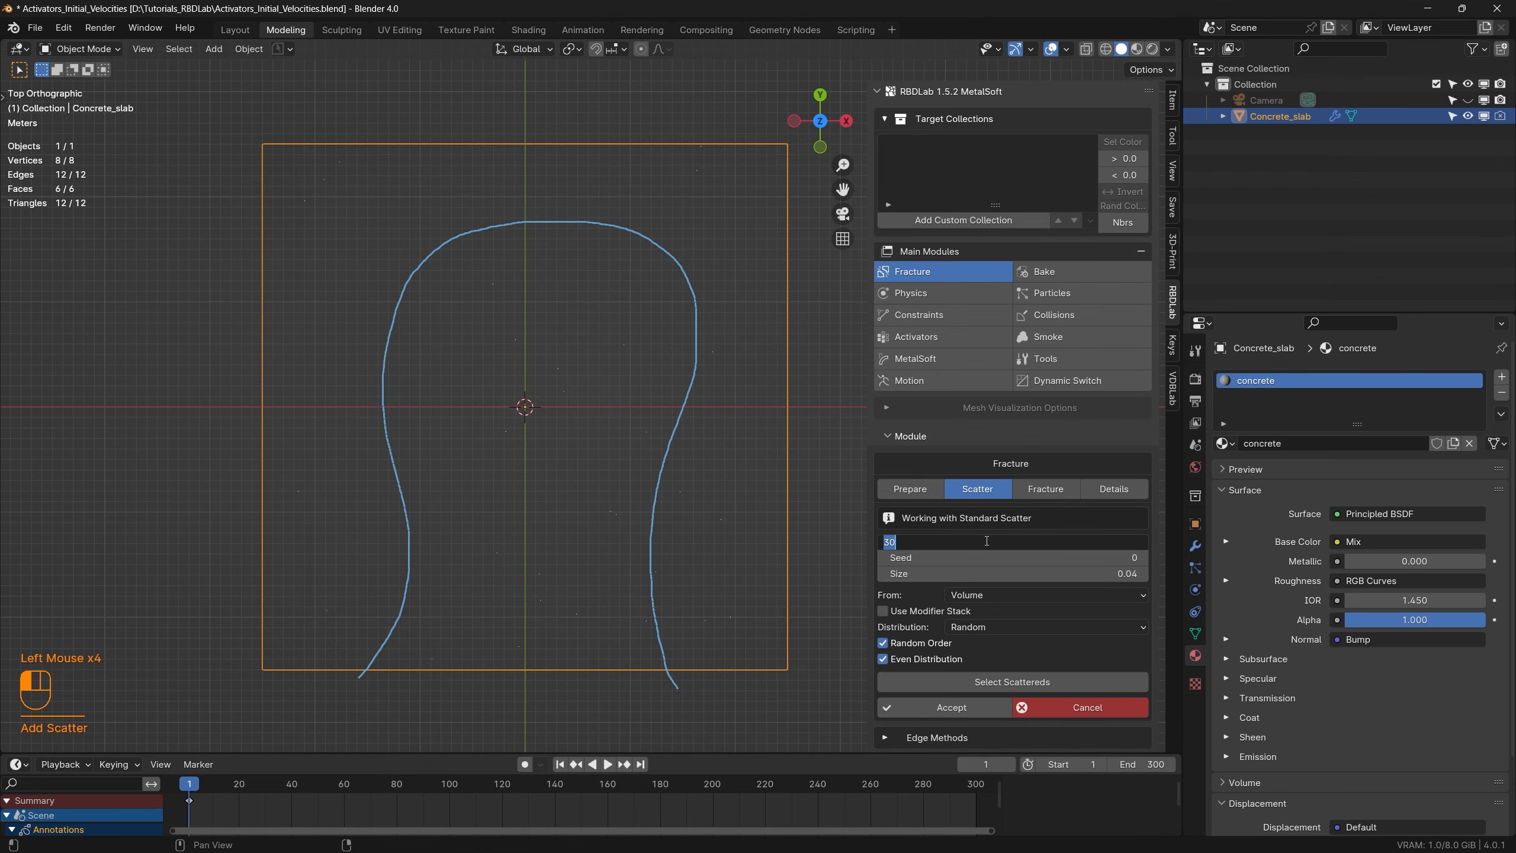
pyautogui.write('0')
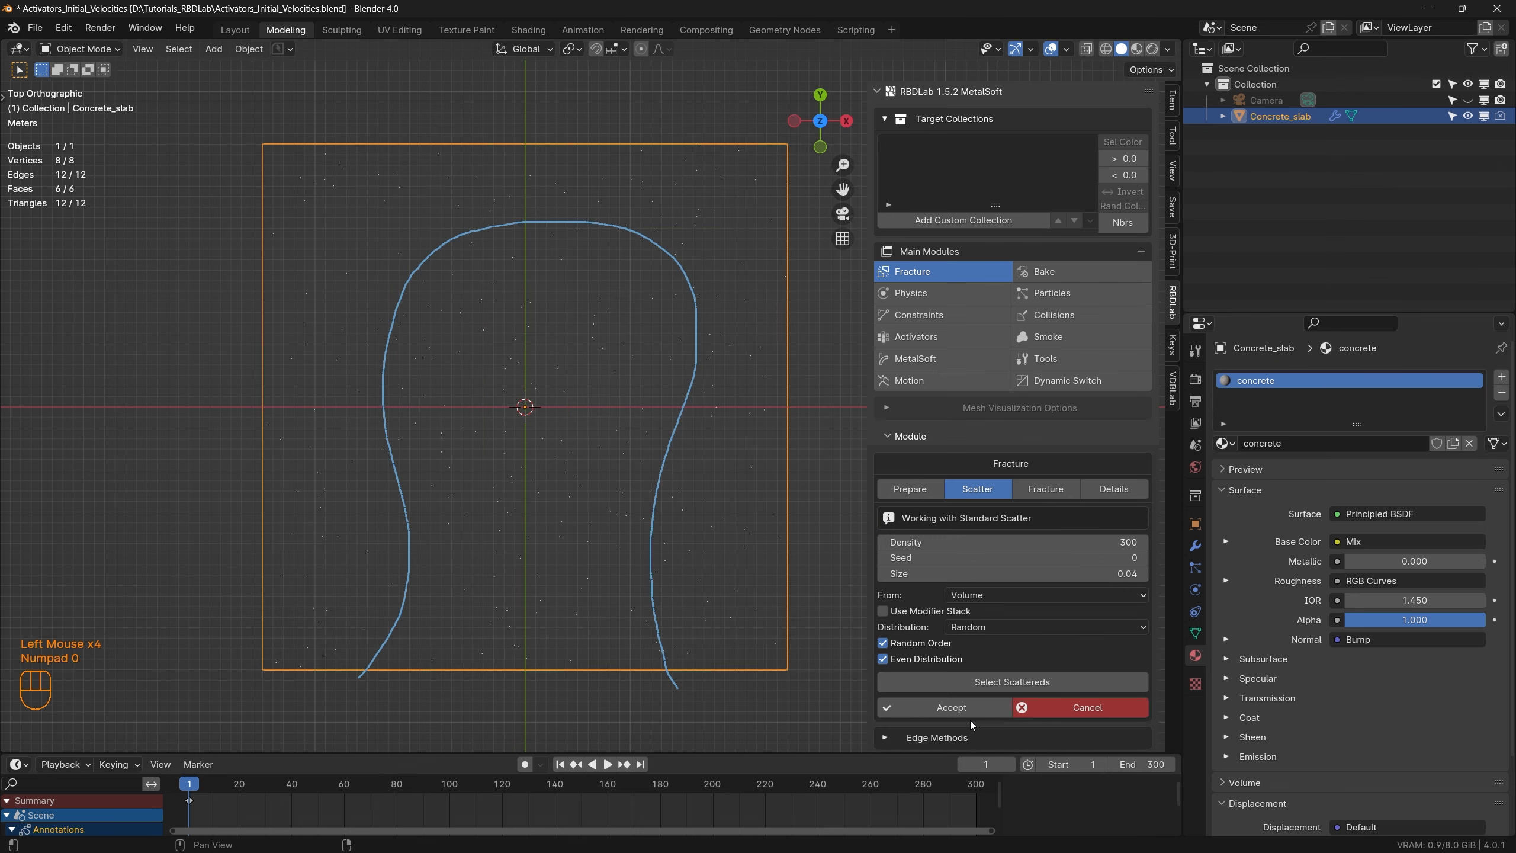
pyautogui.click(968, 715)
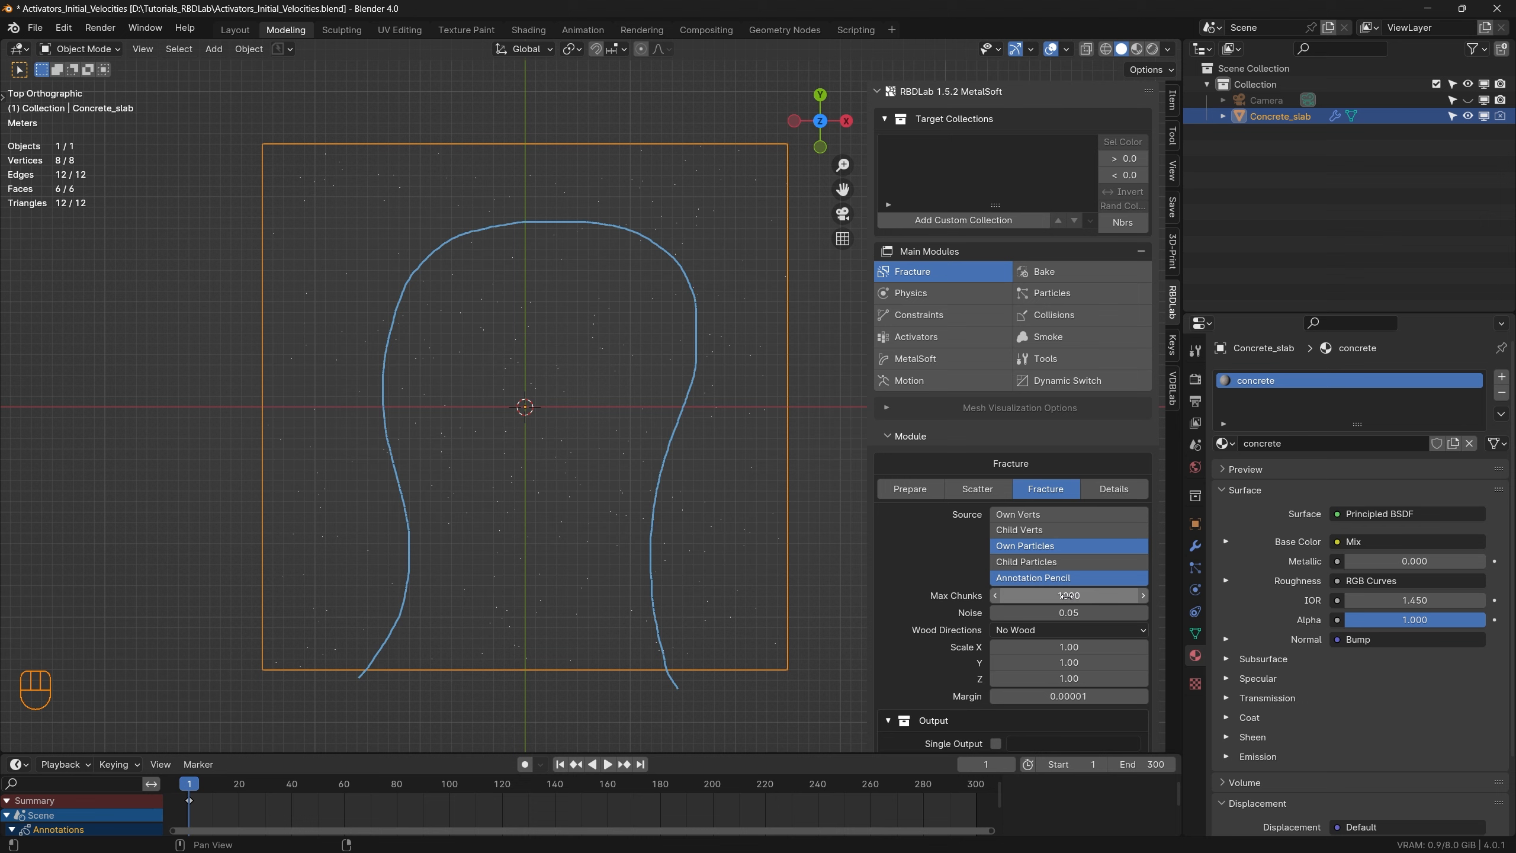
# Step: Fracture the slab using its own particles and the annotation pencil as sources
pyautogui.scroll(-2, 1018, 627)
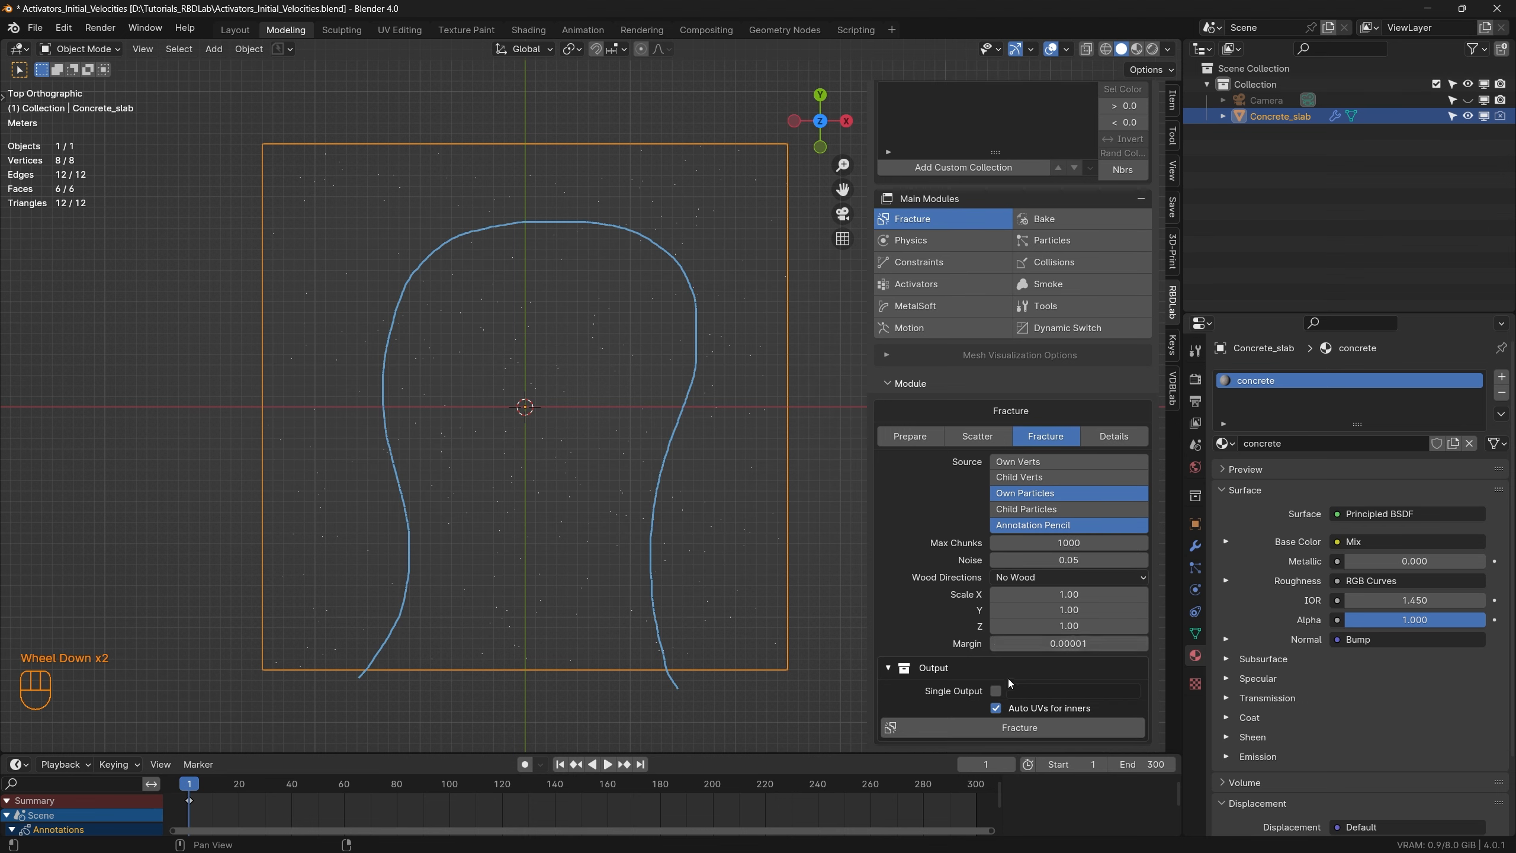
pyautogui.click(1011, 731)
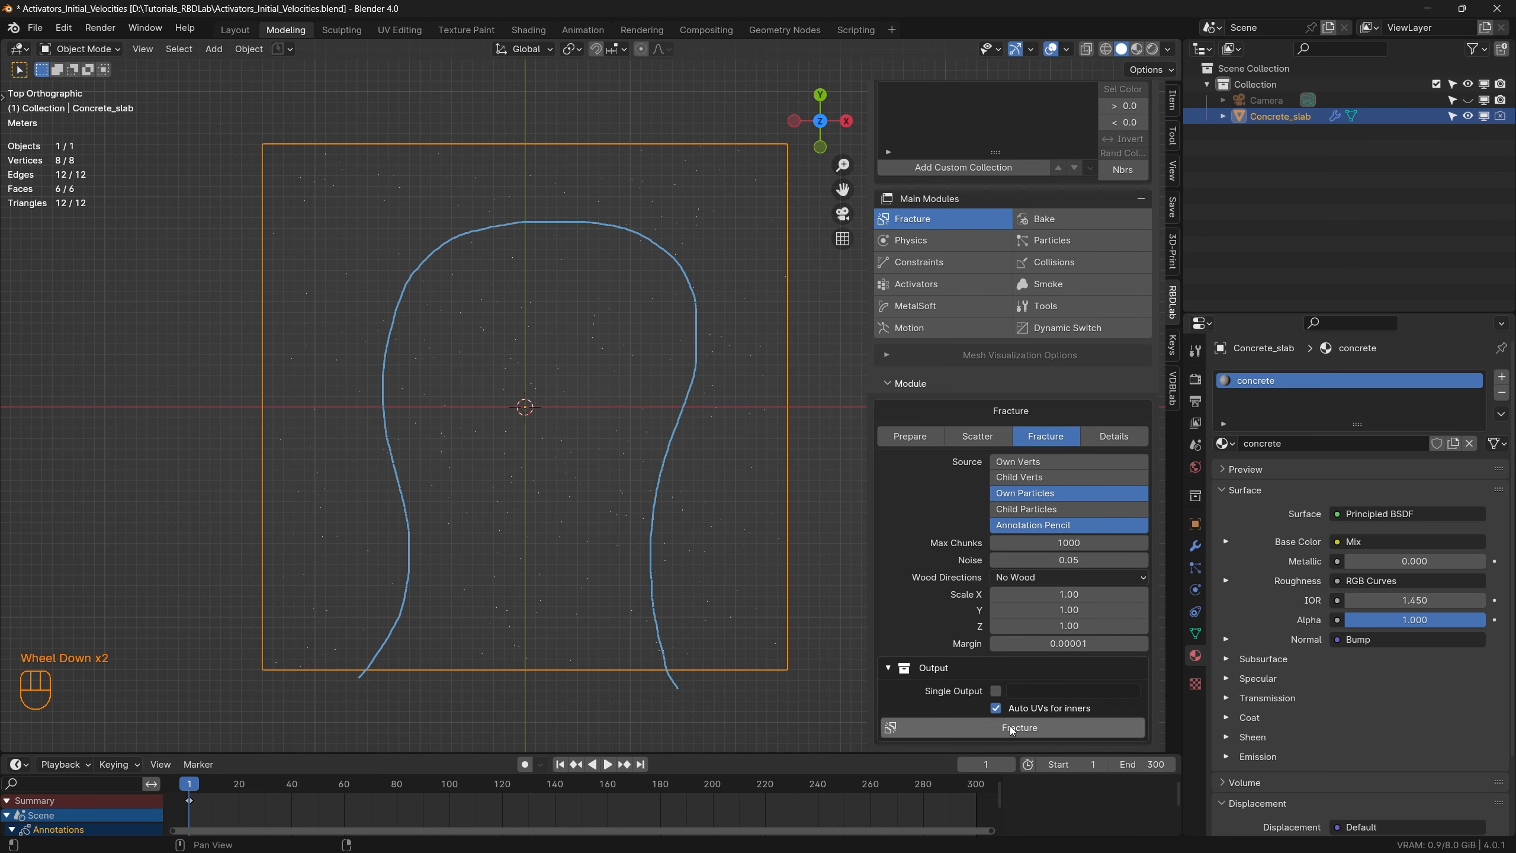
pyautogui.click(1011, 729)
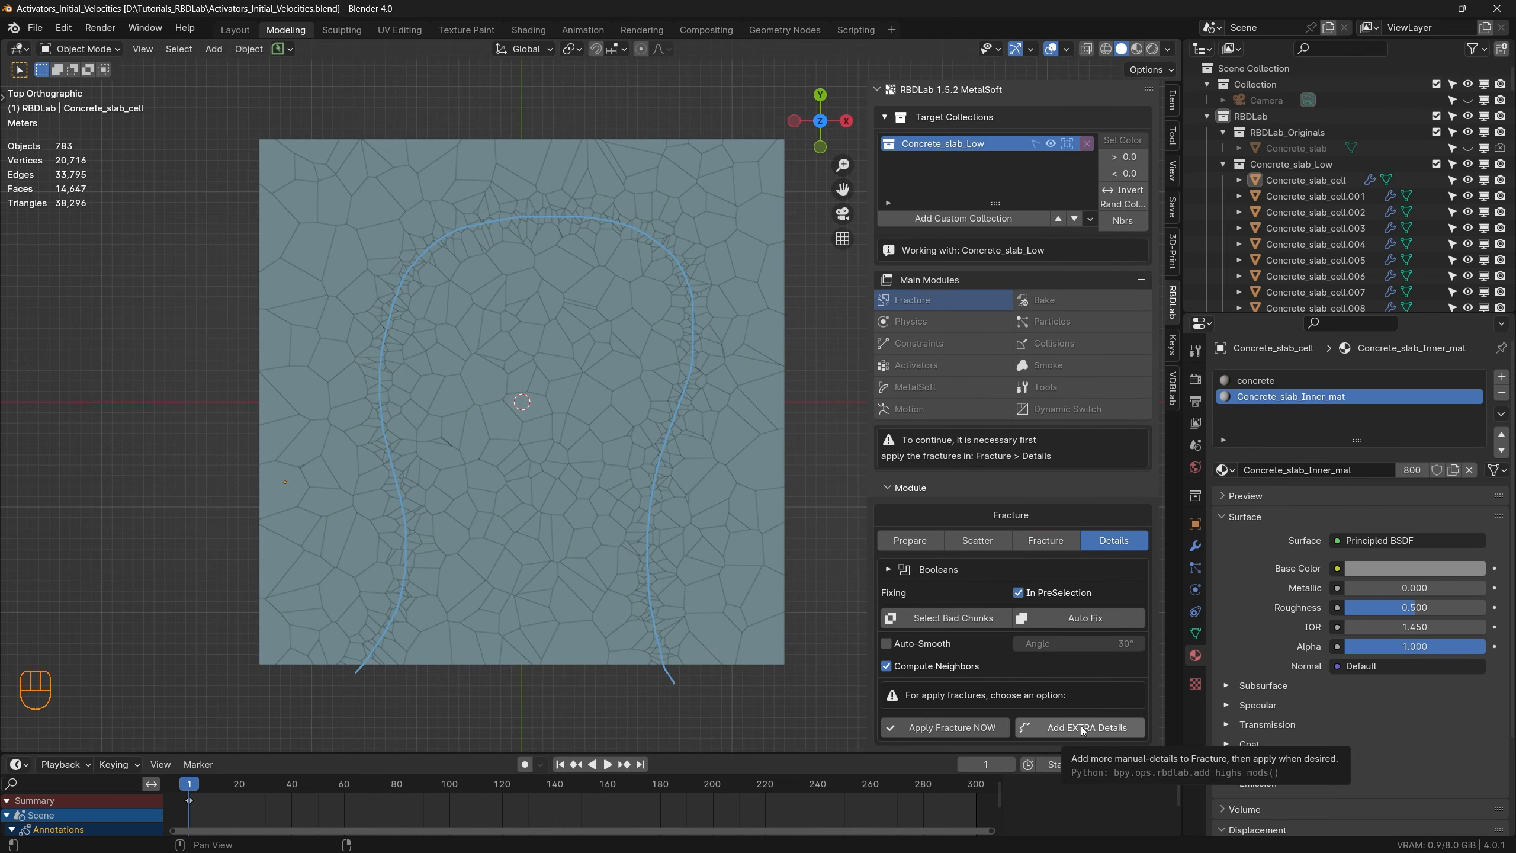
# Step: Add extra details to the fractured chunks and set their subdivisions to 3
pyautogui.click(1082, 729)
pyautogui.scroll(-4, 1082, 676)
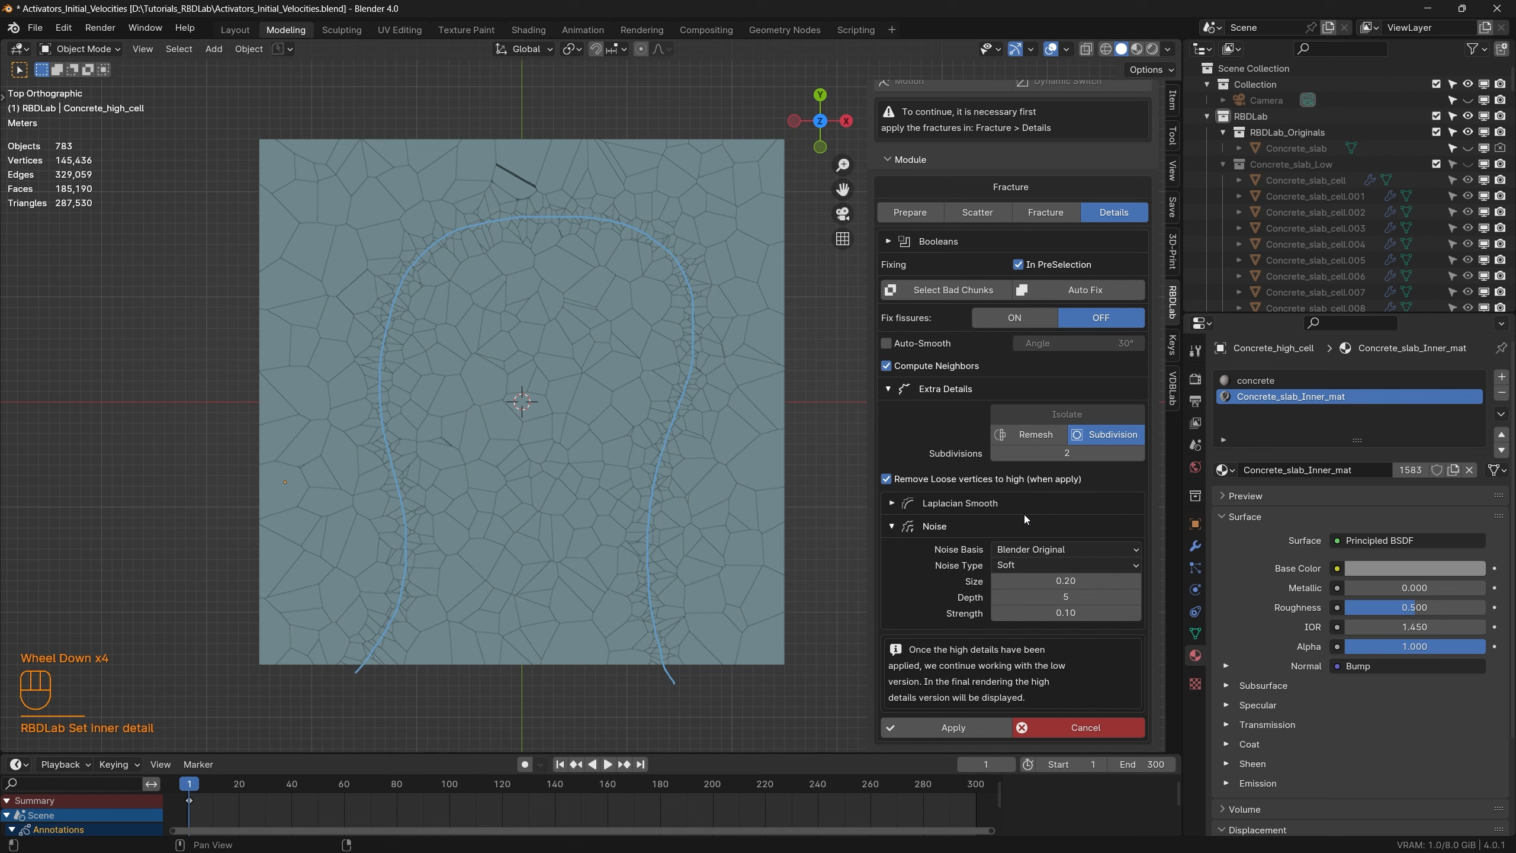
pyautogui.click(1140, 452)
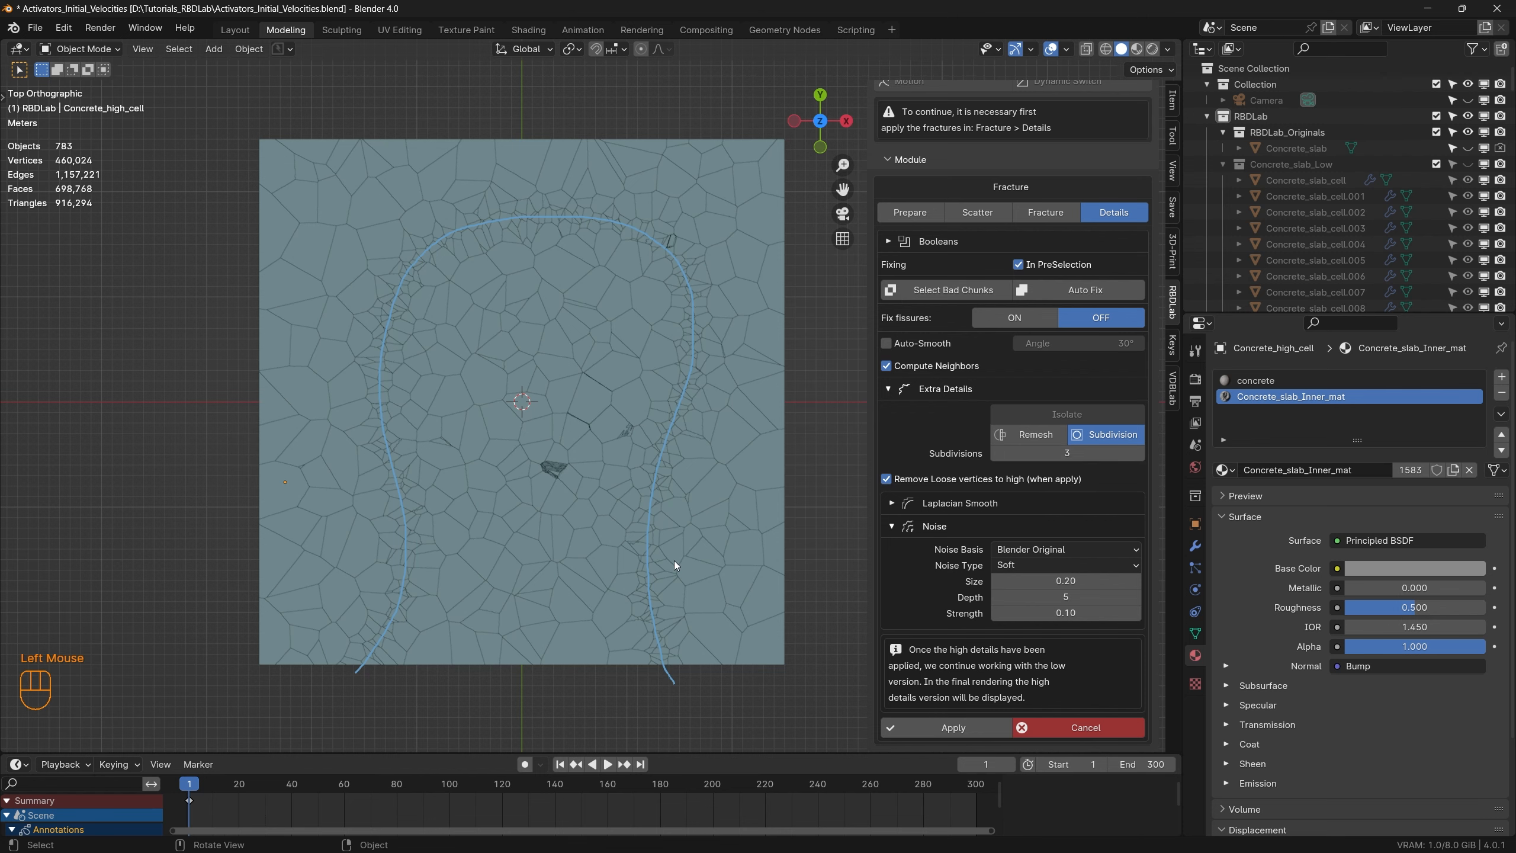
# Step: Box-select the fractured slab, select its bad chunks and repair them with Auto Fix
pyautogui.scroll(-2, 674, 565)
pyautogui.keyDown('shift'); pyautogui.moveTo(719, 568); pyautogui.dragTo(678, 587, button='middle'); pyautogui.keyUp('shift')
pyautogui.moveTo(734, 652); pyautogui.dragTo(384, 278)
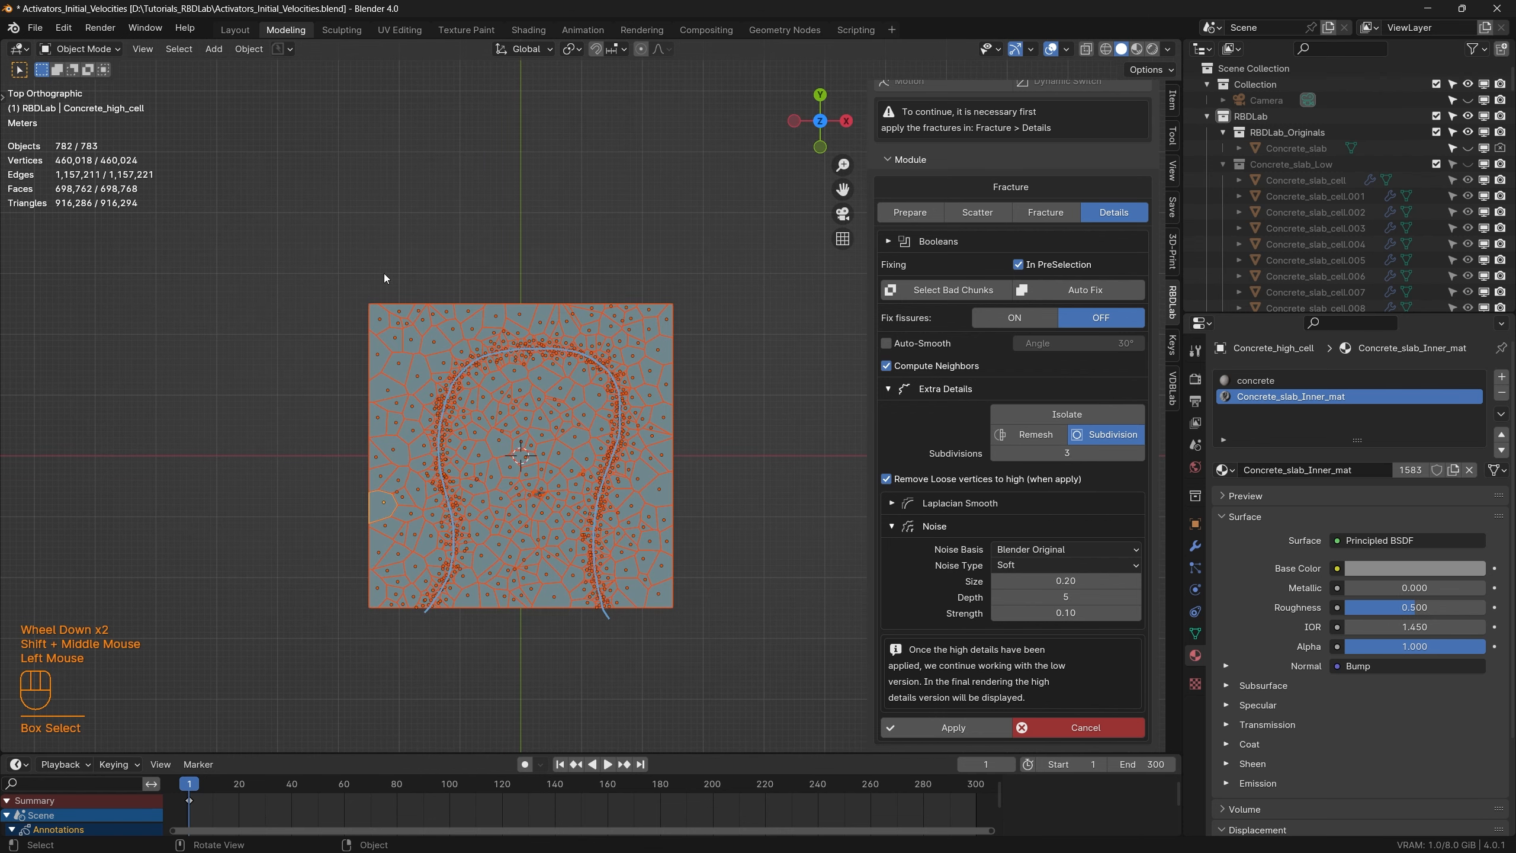
pyautogui.click(961, 288)
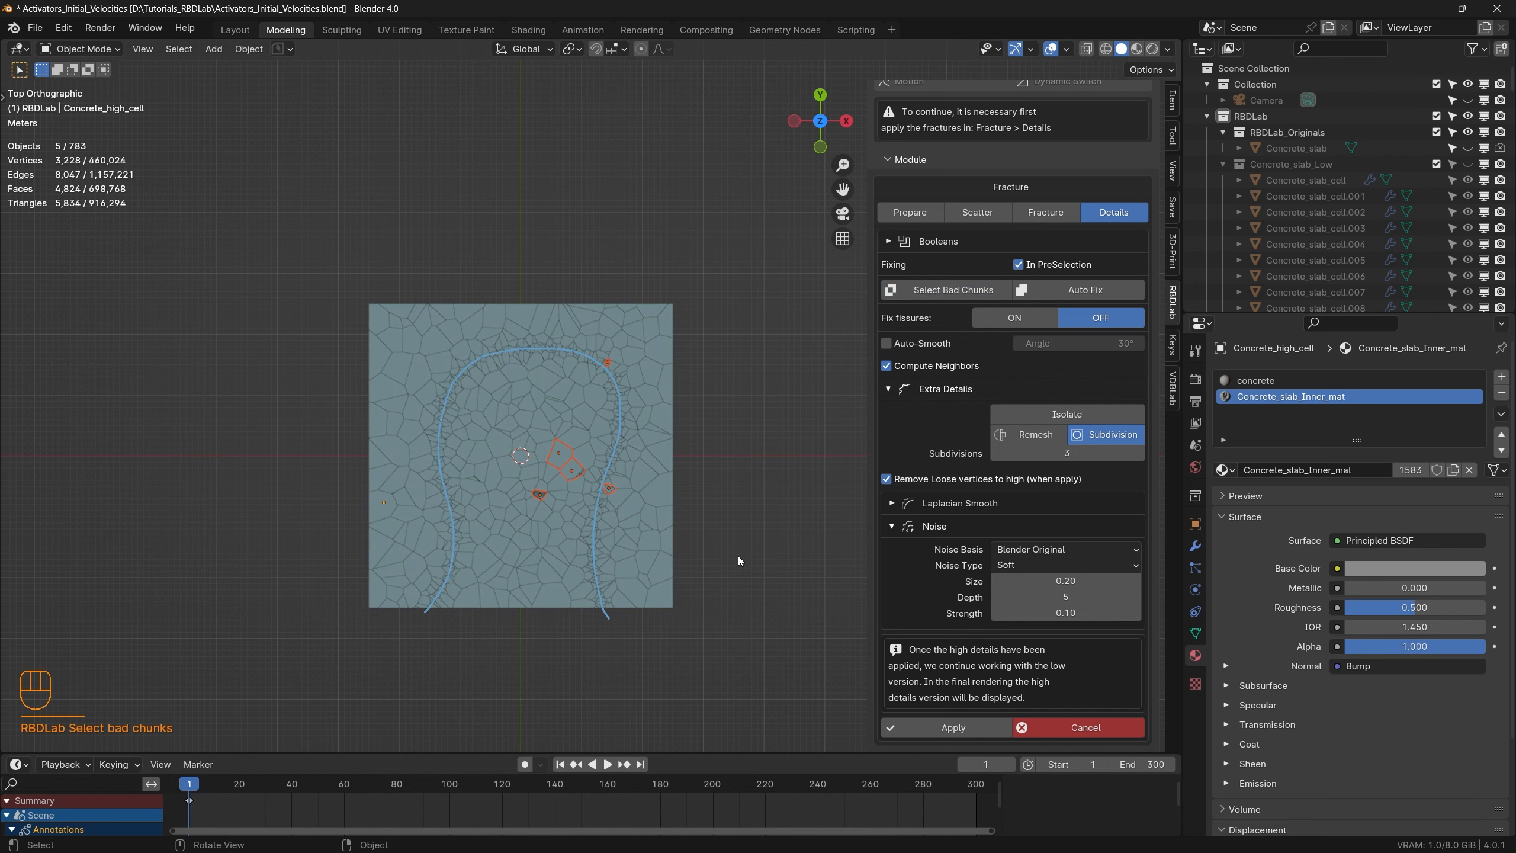
pyautogui.click(1085, 290)
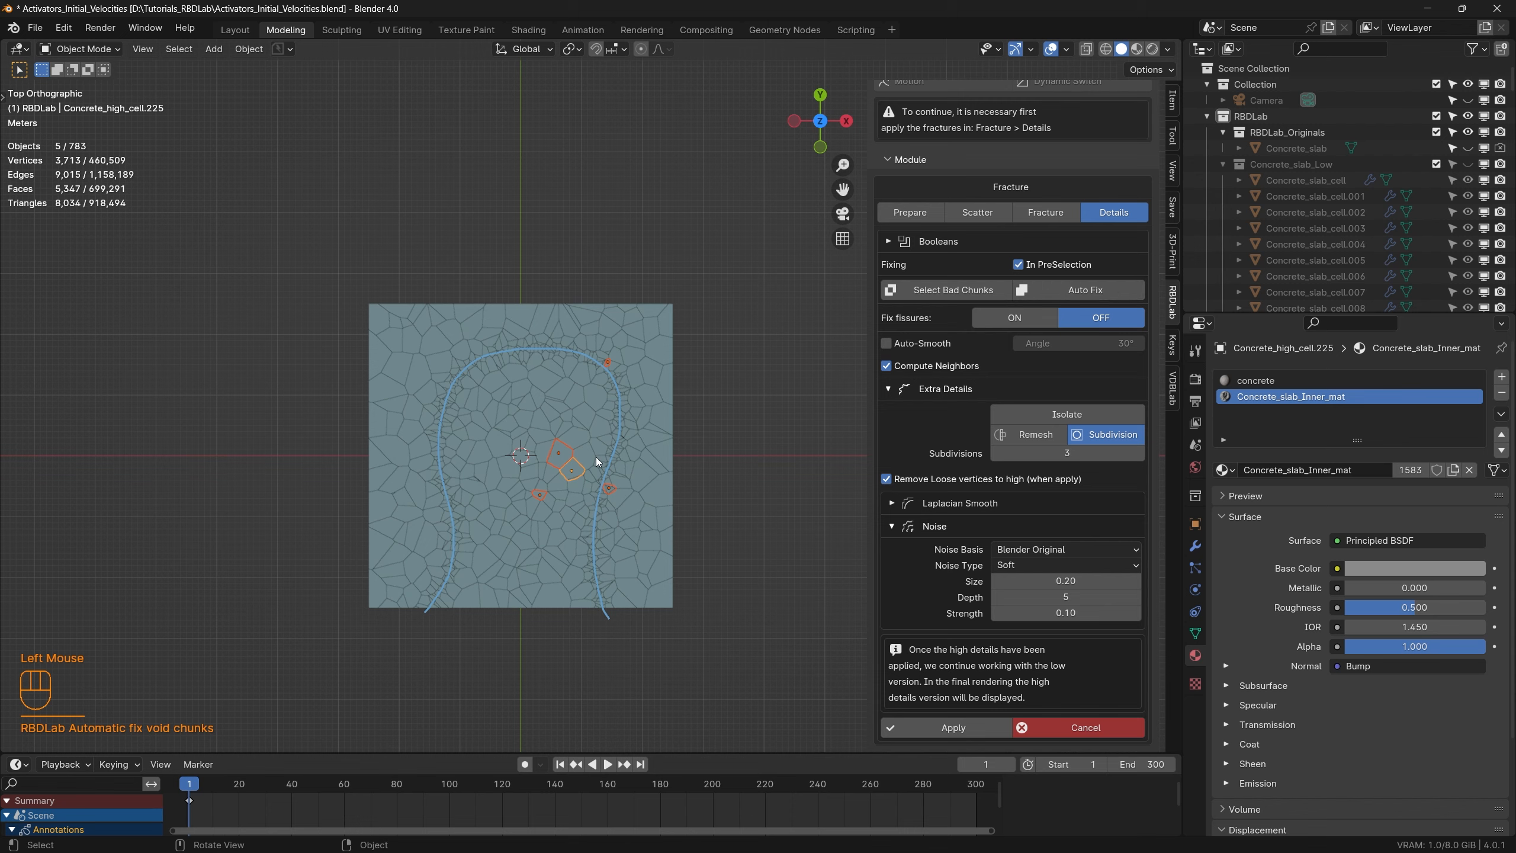
# Step: Move one repaired chunk out of the slab to inspect the neighbouring inner faces, and undo the move
pyautogui.scroll(2, 595, 457)
pyautogui.scroll(1, 595, 458)
pyautogui.scroll(-1, 596, 457)
pyautogui.scroll(1, 595, 457)
pyautogui.scroll(-3, 595, 457)
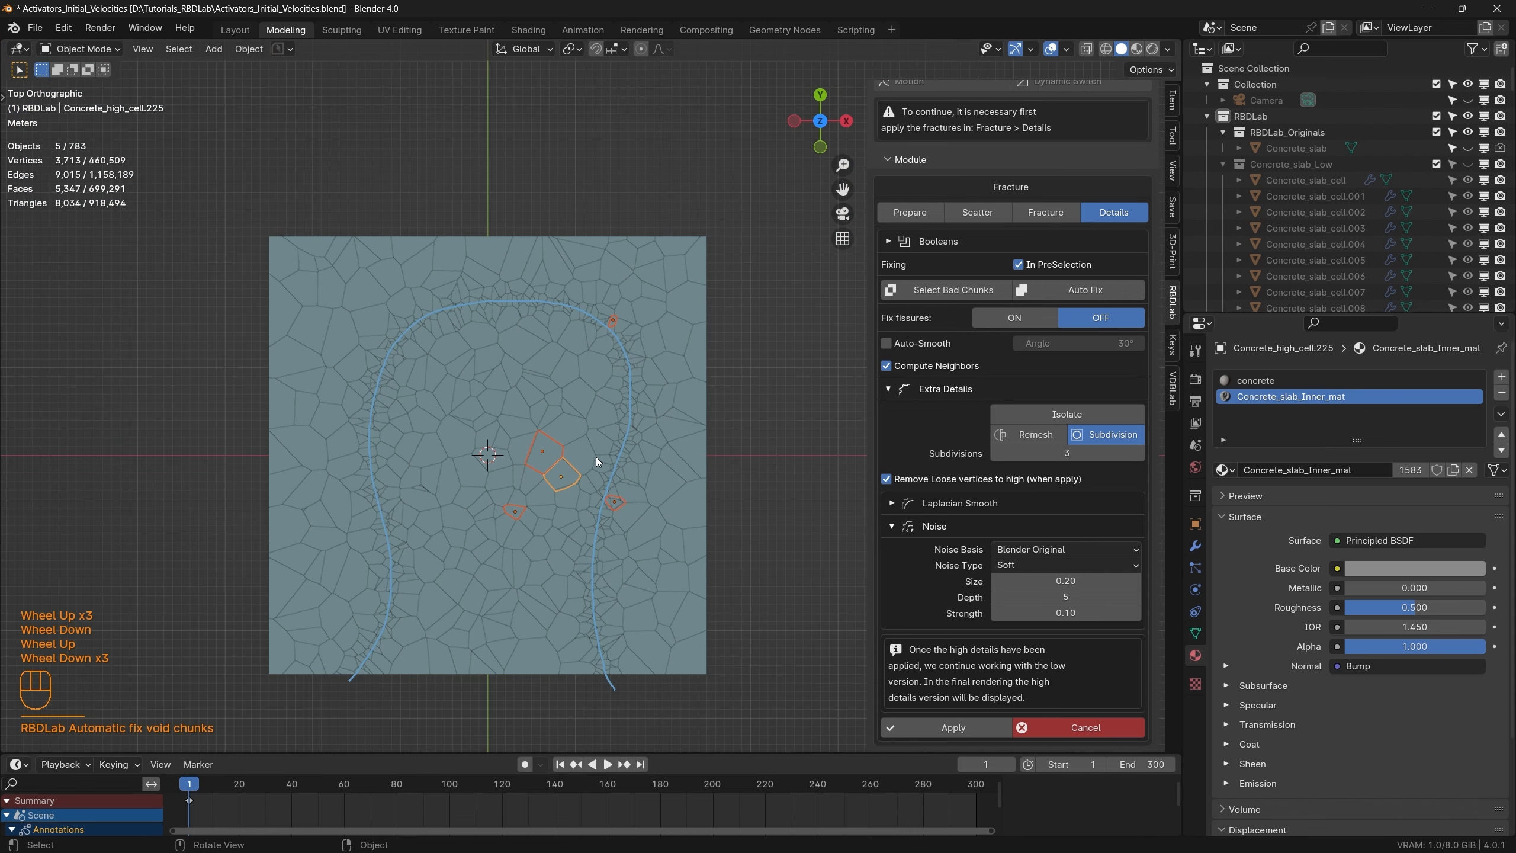
pyautogui.keyDown('shift'); pyautogui.moveTo(628, 542); pyautogui.dragTo(582, 535, button='middle'); pyautogui.keyUp('shift')
pyautogui.doubleClick(517, 460)
pyautogui.moveTo(517, 460); pyautogui.dragTo(531, 242, button='middle')
pyautogui.scroll(1, 552, 419)
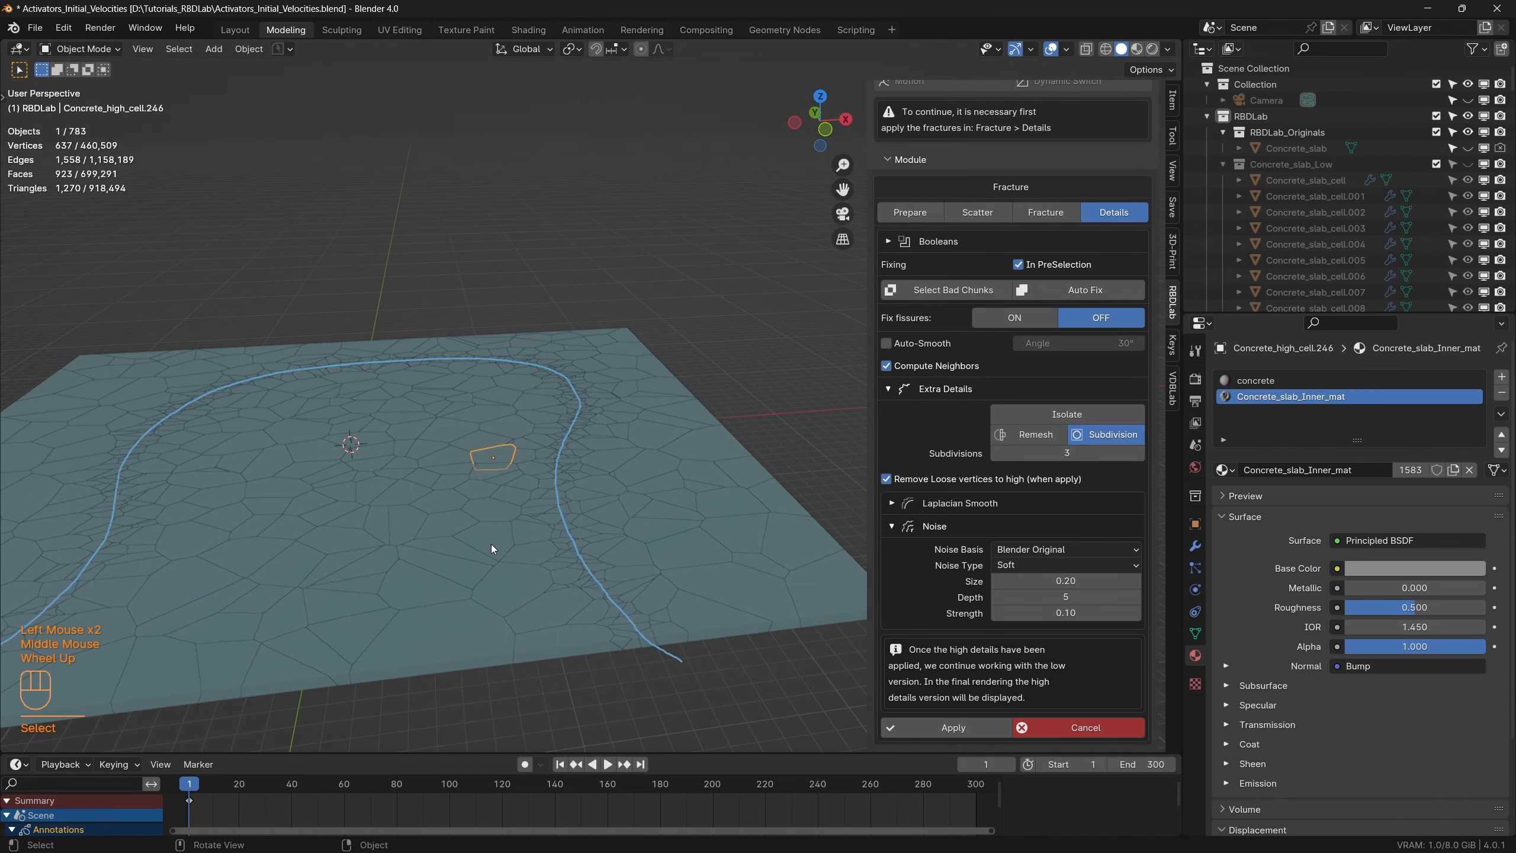
pyautogui.press('g')
pyautogui.click(522, 522)
pyautogui.scroll(4, 516, 440)
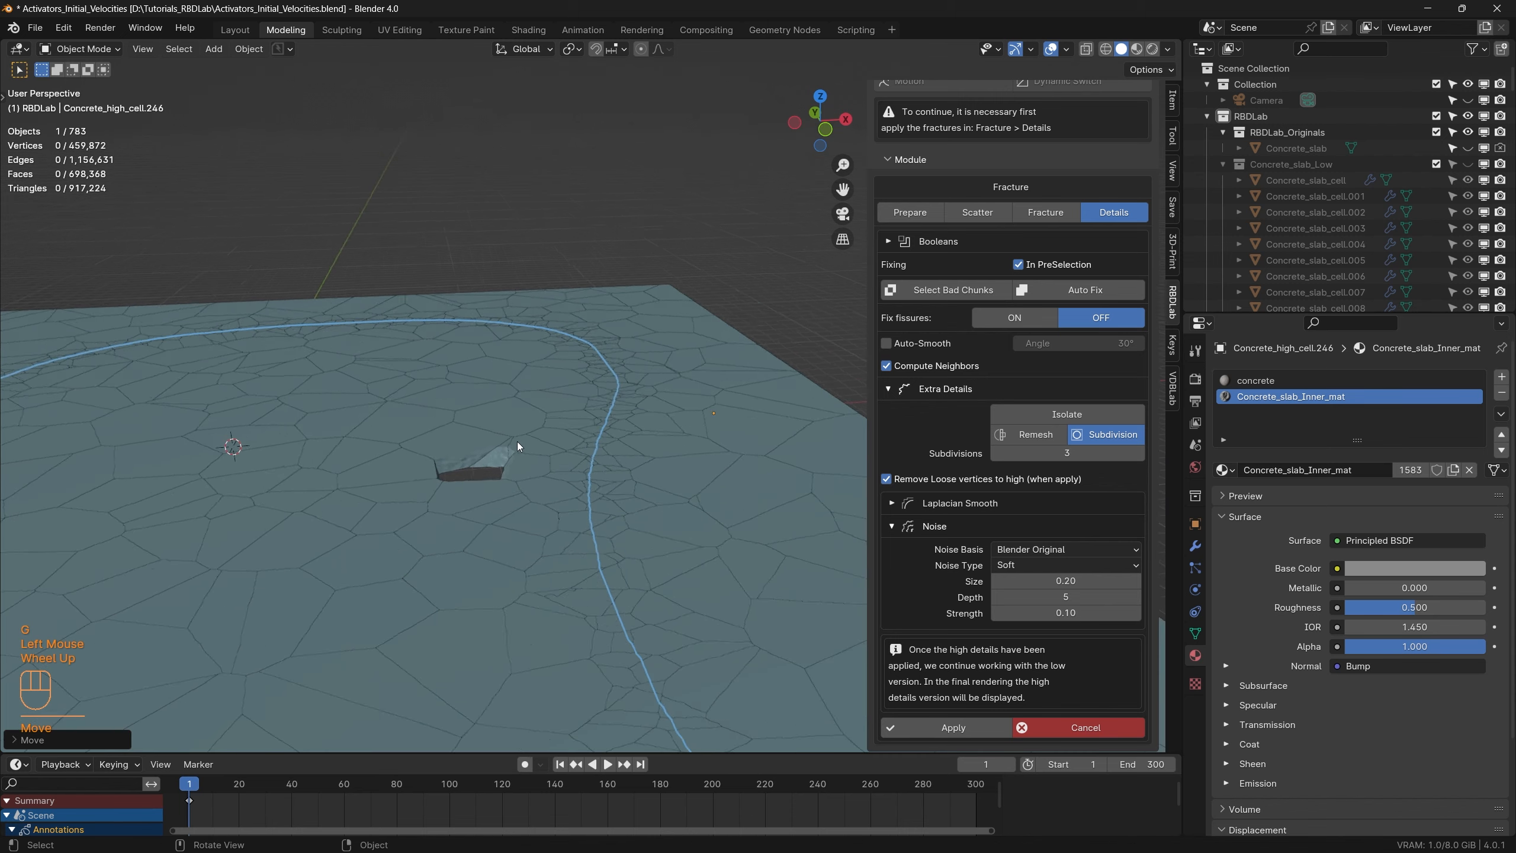
pyautogui.scroll(-3, 617, 591)
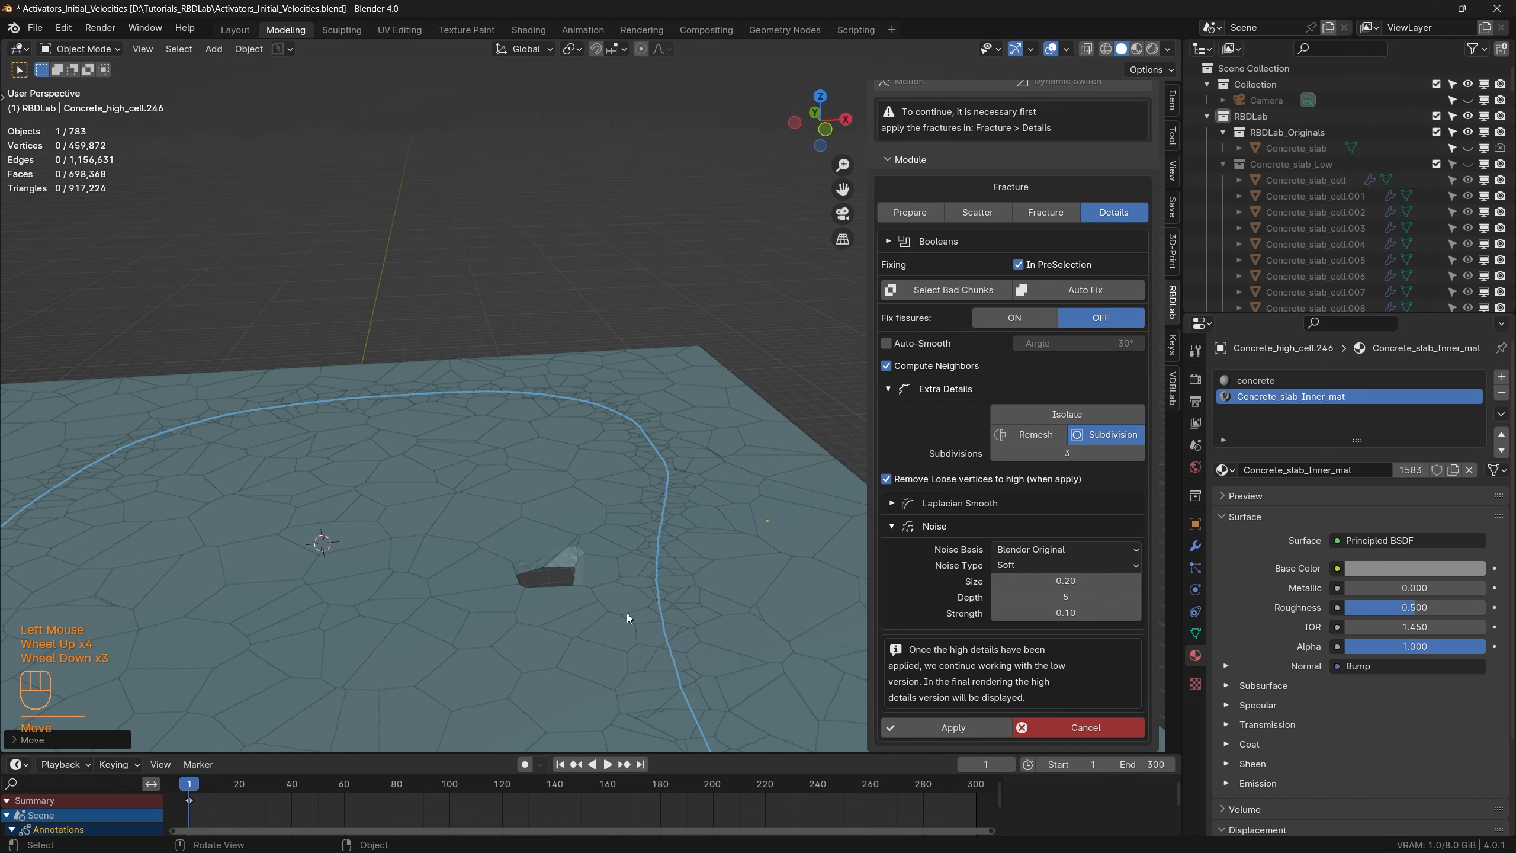
pyautogui.hotkey('ctrl', 'z')
pyautogui.scroll(-3, 651, 639)
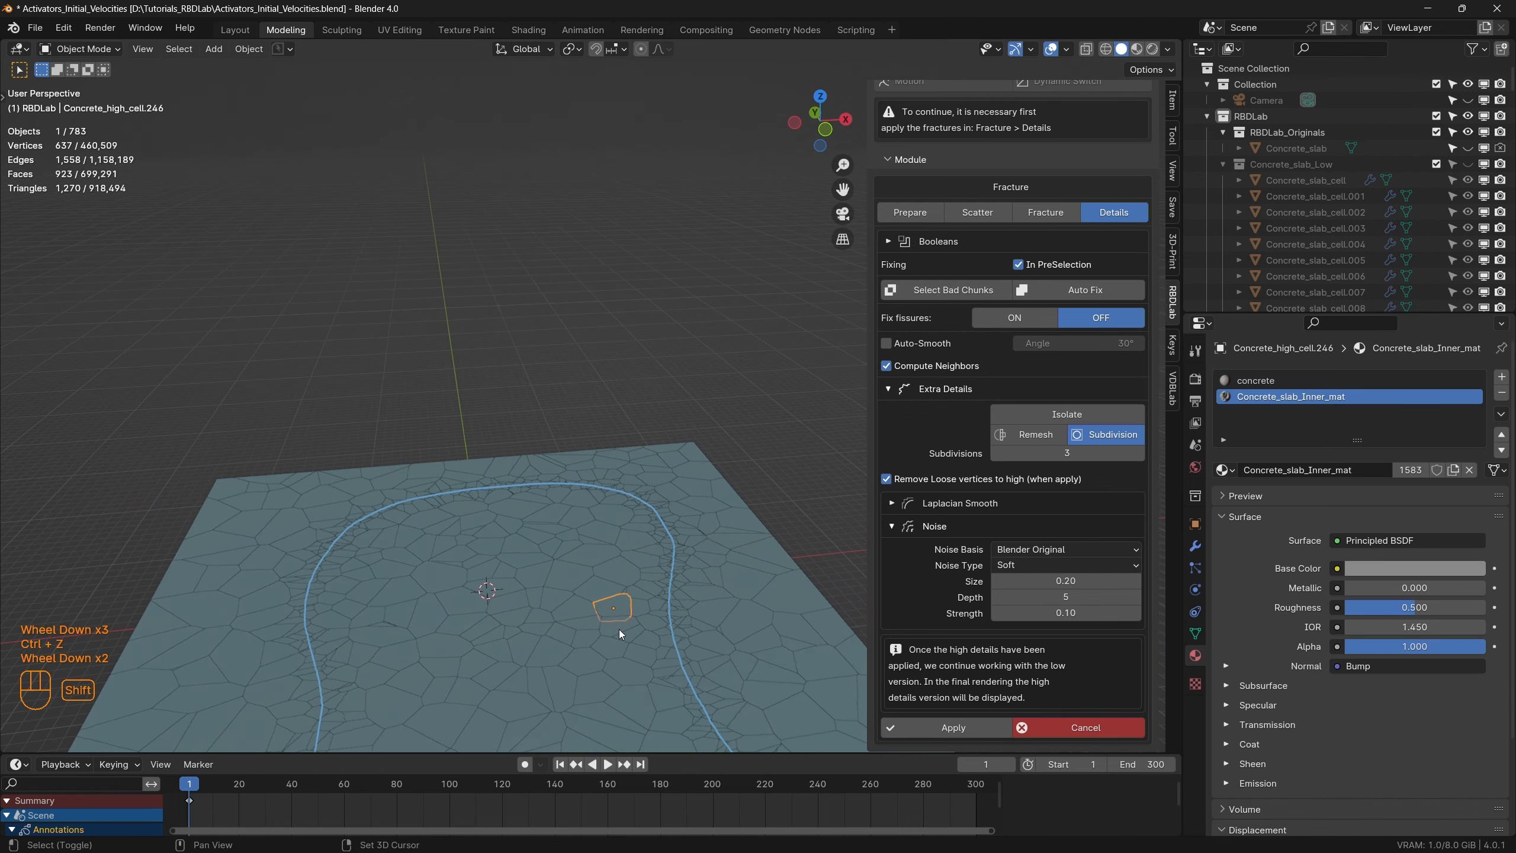
# Step: Apply the extra details to the fractured slab
pyautogui.keyDown('shift'); pyautogui.moveTo(619, 629); pyautogui.dragTo(618, 484, button='middle'); pyautogui.keyUp('shift')
pyautogui.click(961, 727)
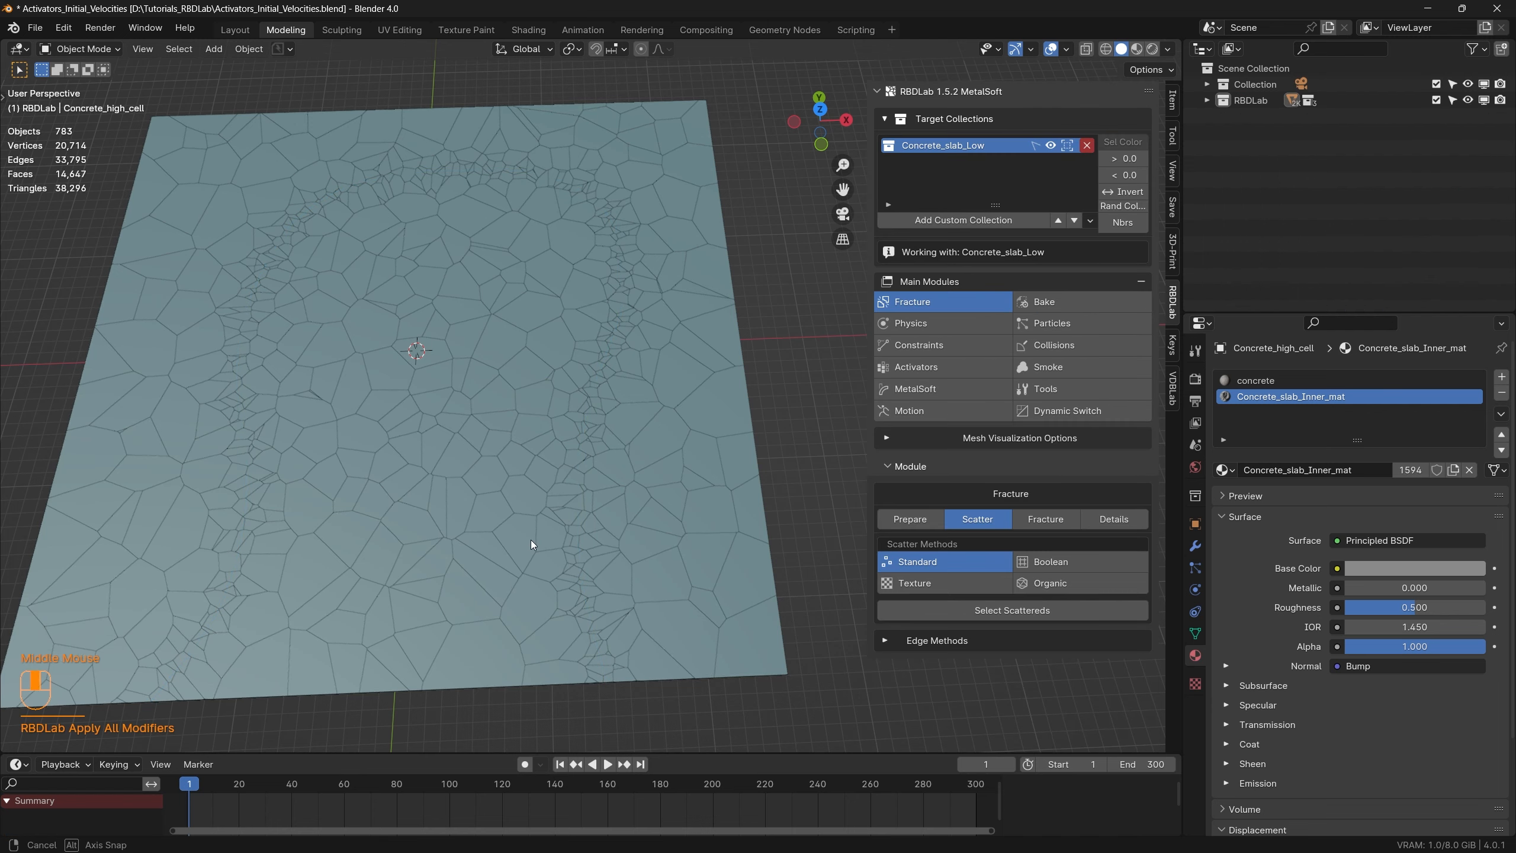
pyautogui.moveTo(530, 540); pyautogui.dragTo(642, 592, button='middle')
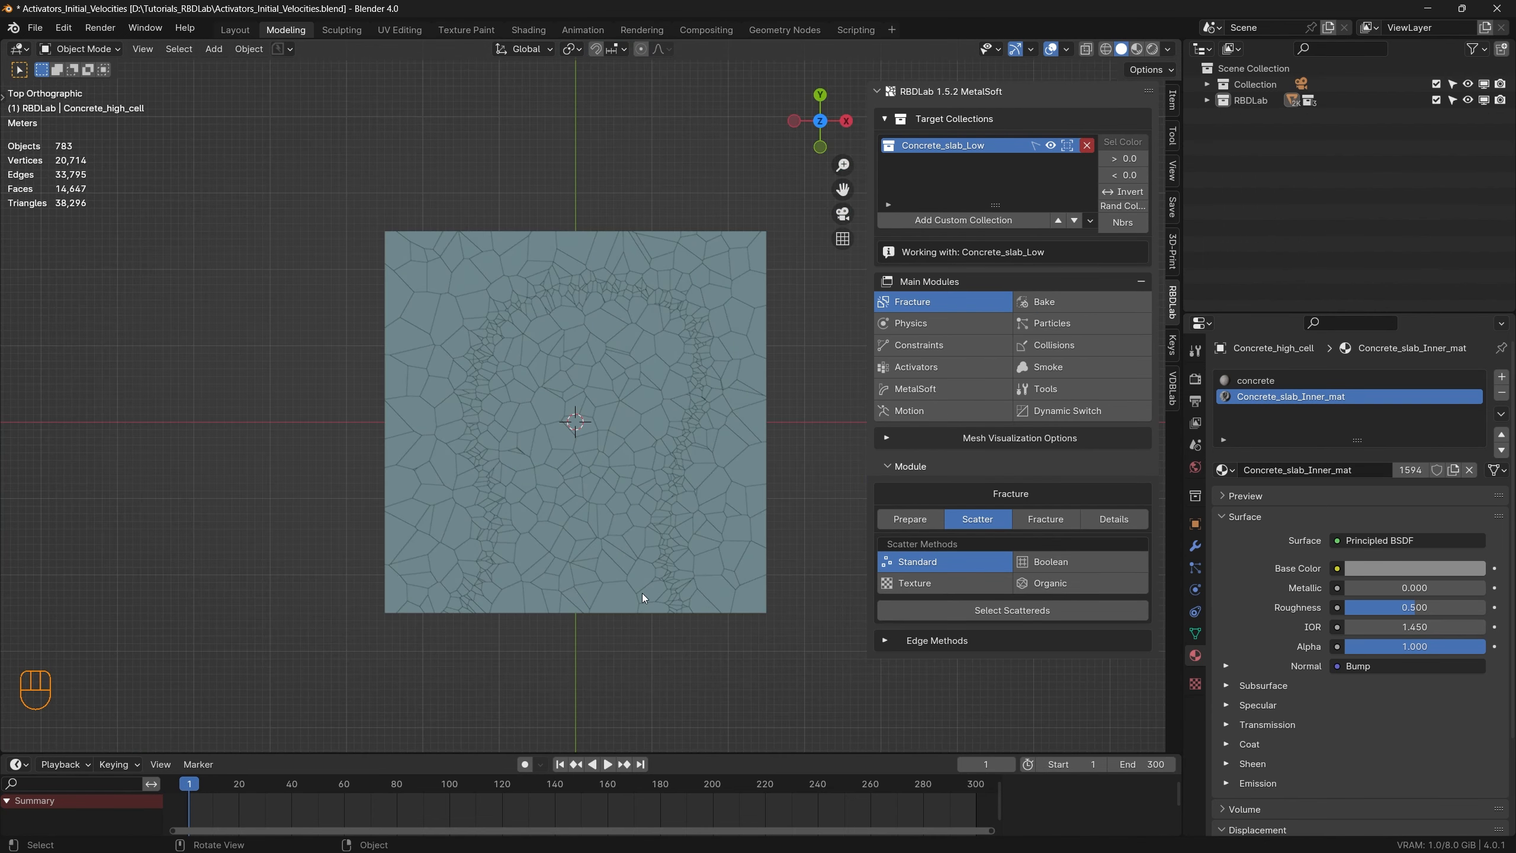
# Step: Add a physics ground beneath the fractured slab
pyautogui.click(929, 322)
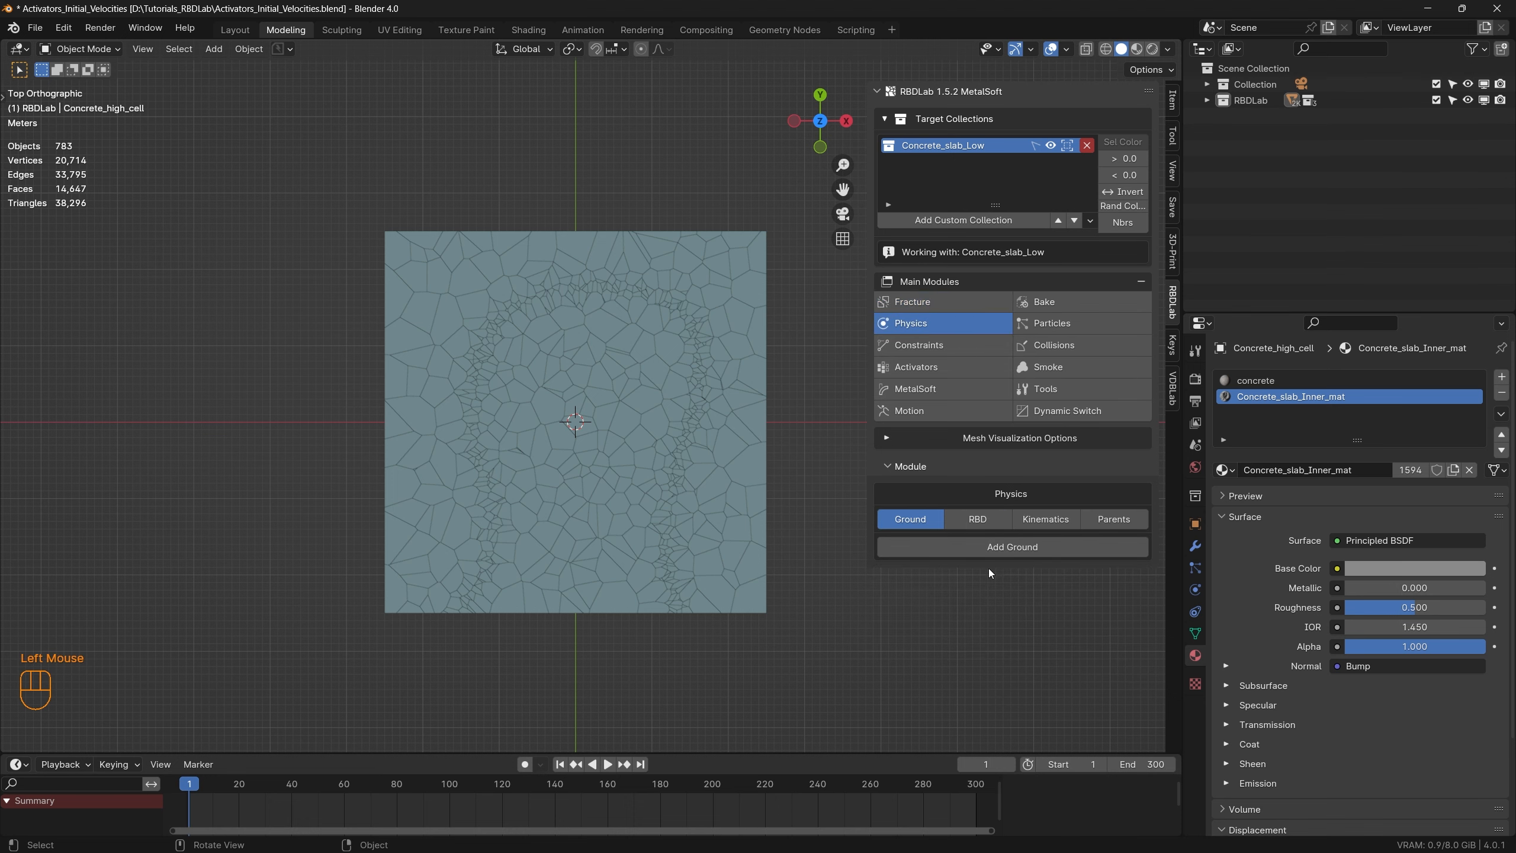
pyautogui.click(1015, 546)
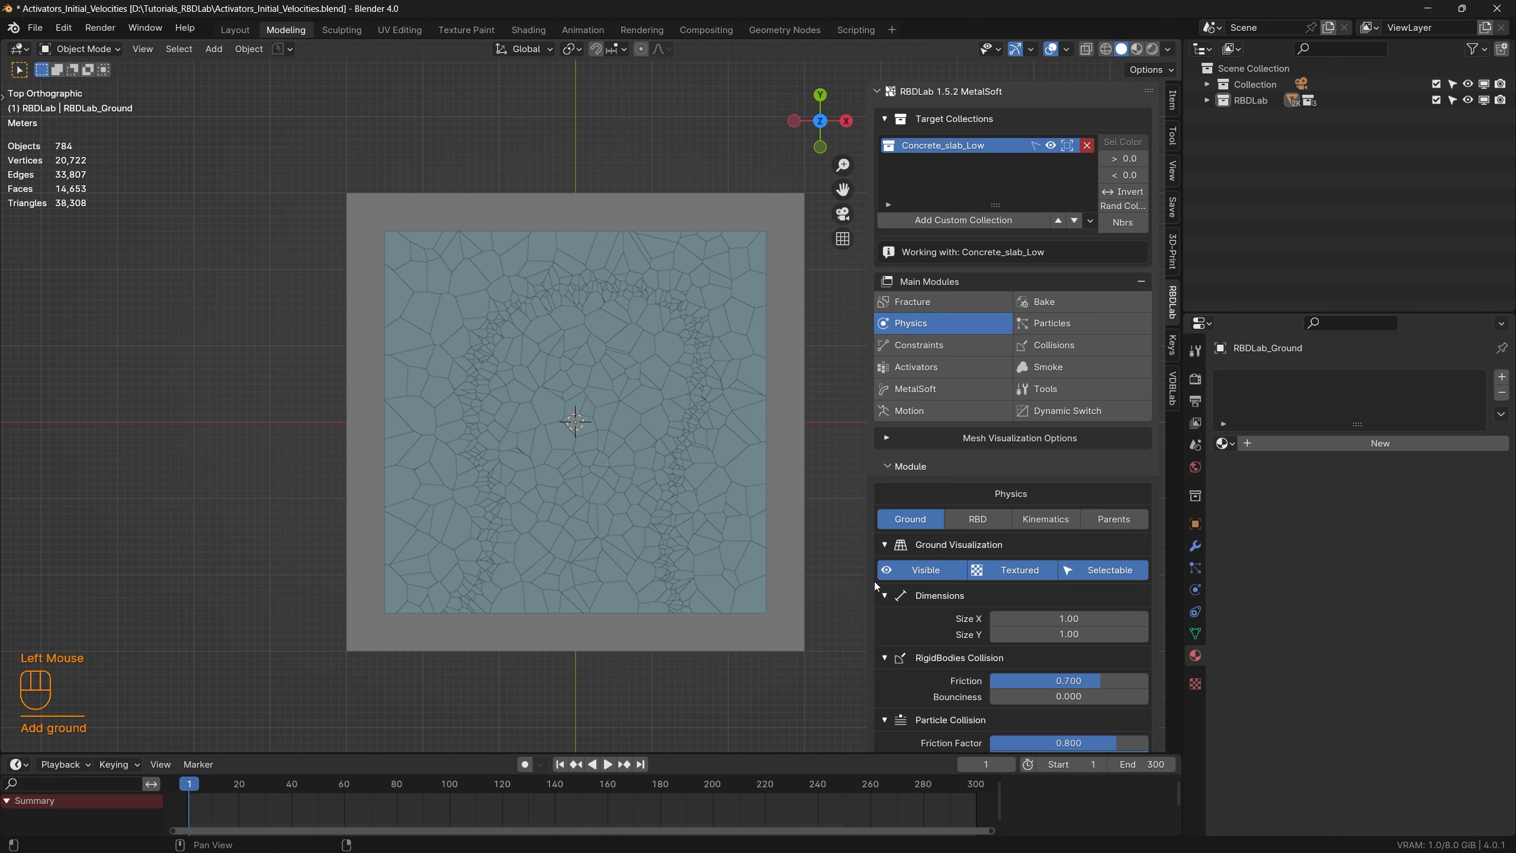
# Step: Scale the ground by 2 in X and Y only, and hide it from view
pyautogui.click(725, 633)
pyautogui.scroll(-2, 729, 616)
pyautogui.keyDown('shift'); pyautogui.moveTo(759, 637); pyautogui.dragTo(623, 610, button='middle'); pyautogui.keyUp('shift')
pyautogui.press('s')
pyautogui.hotkey('shift', 'z')
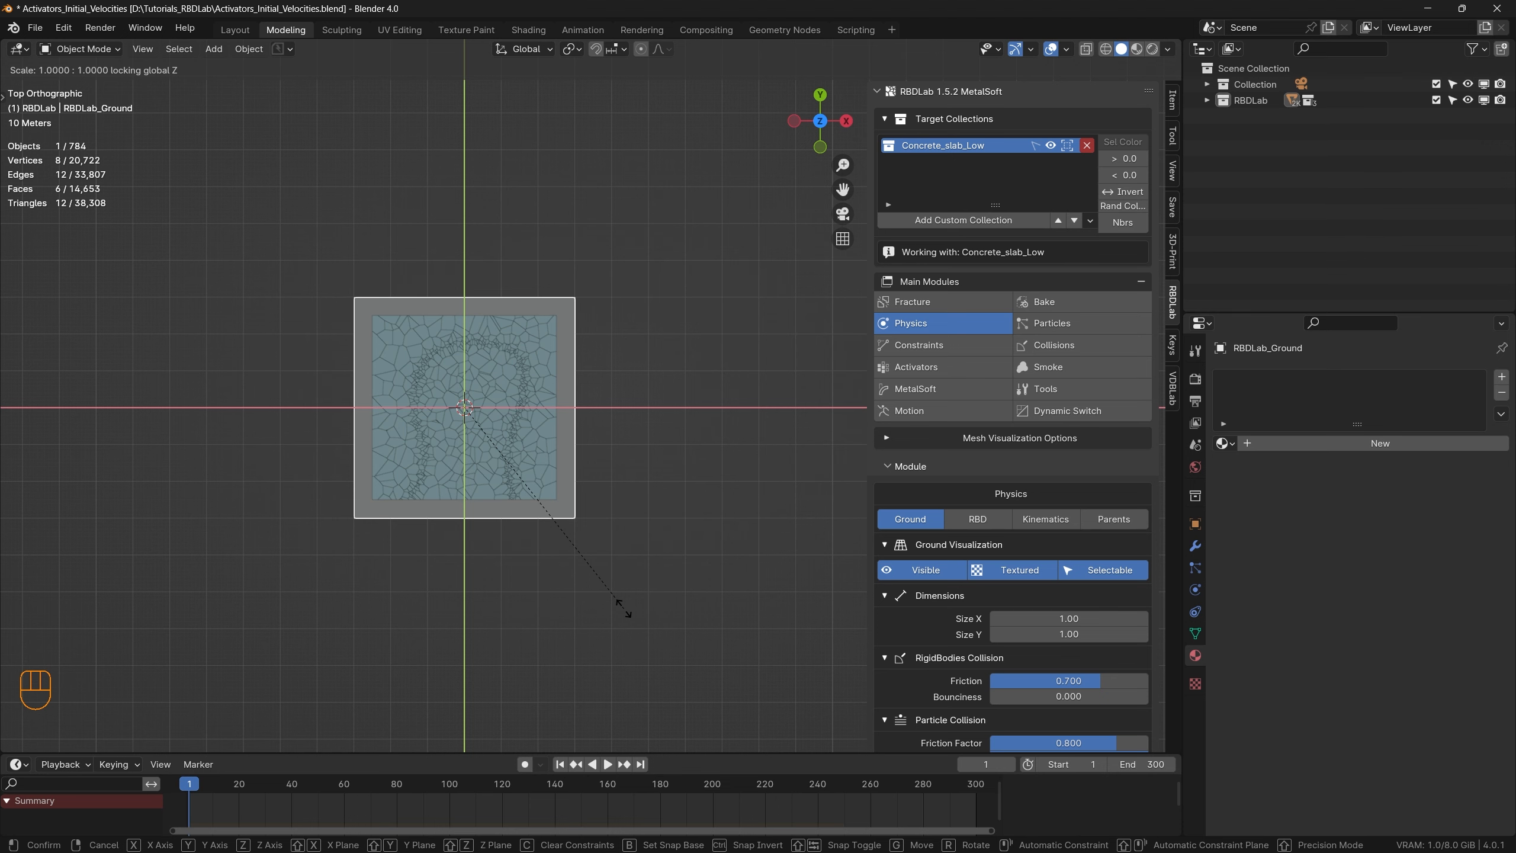
pyautogui.press('KP_2')
pyautogui.press('KP_Enter')
pyautogui.click(924, 568)
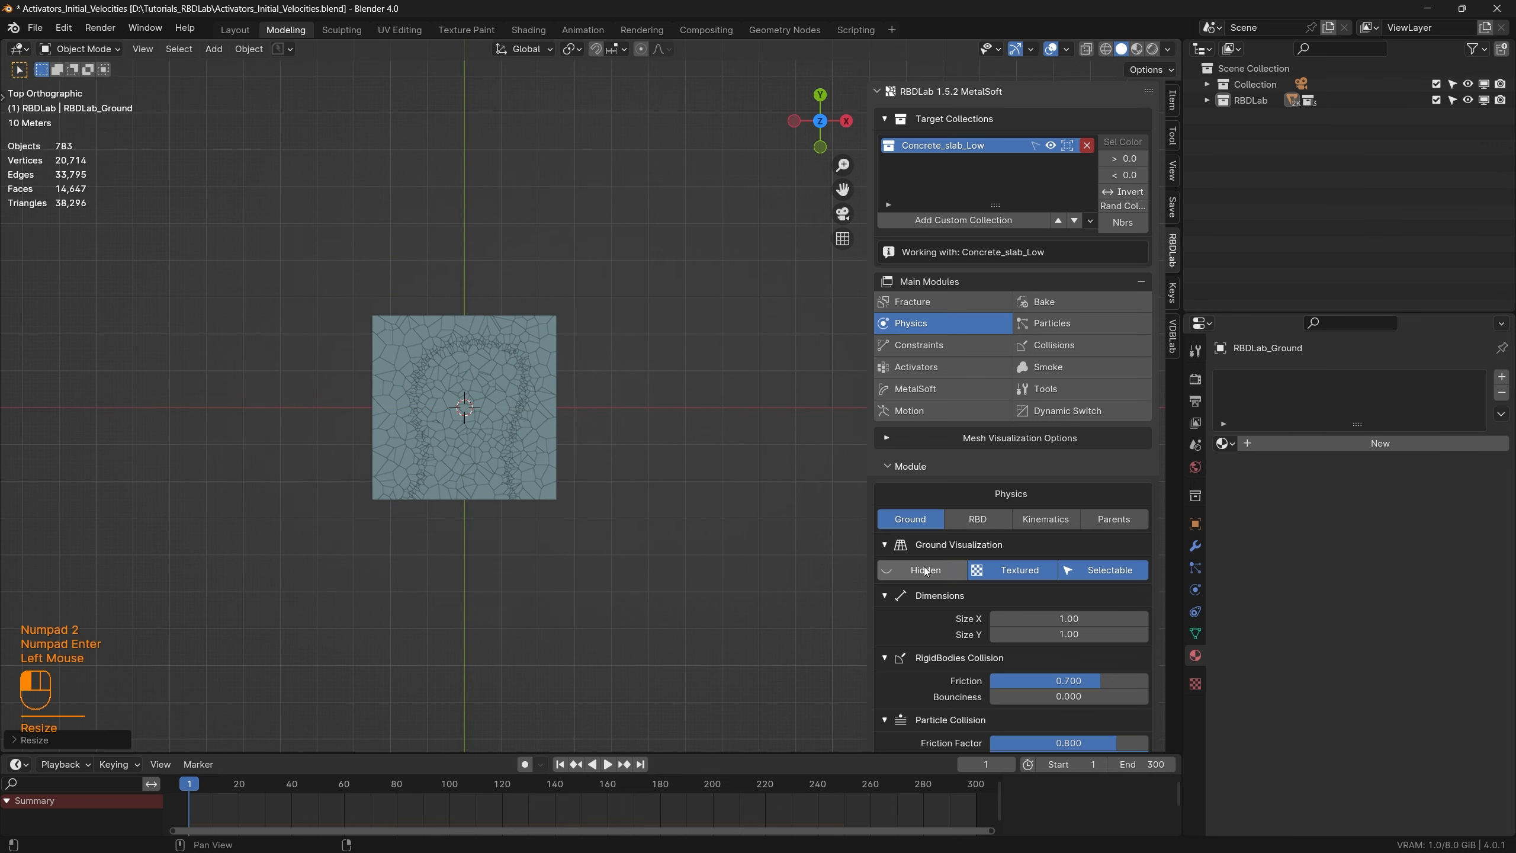
# Step: Add rigid bodies to the slab chunks with concrete mass and convex hull shape
pyautogui.click(978, 518)
pyautogui.scroll(-4, 1010, 564)
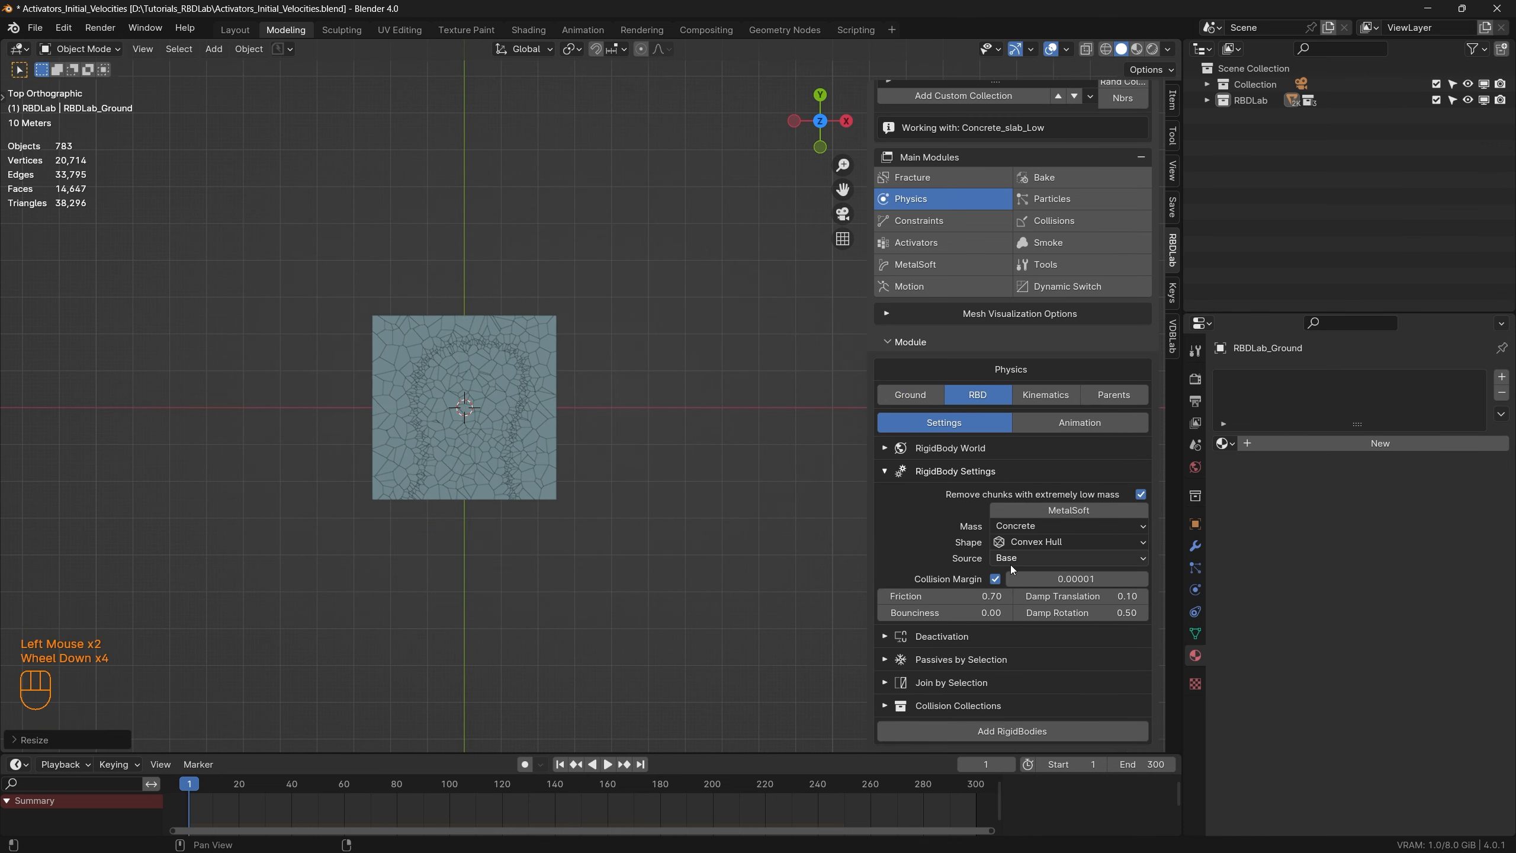
pyautogui.click(1035, 736)
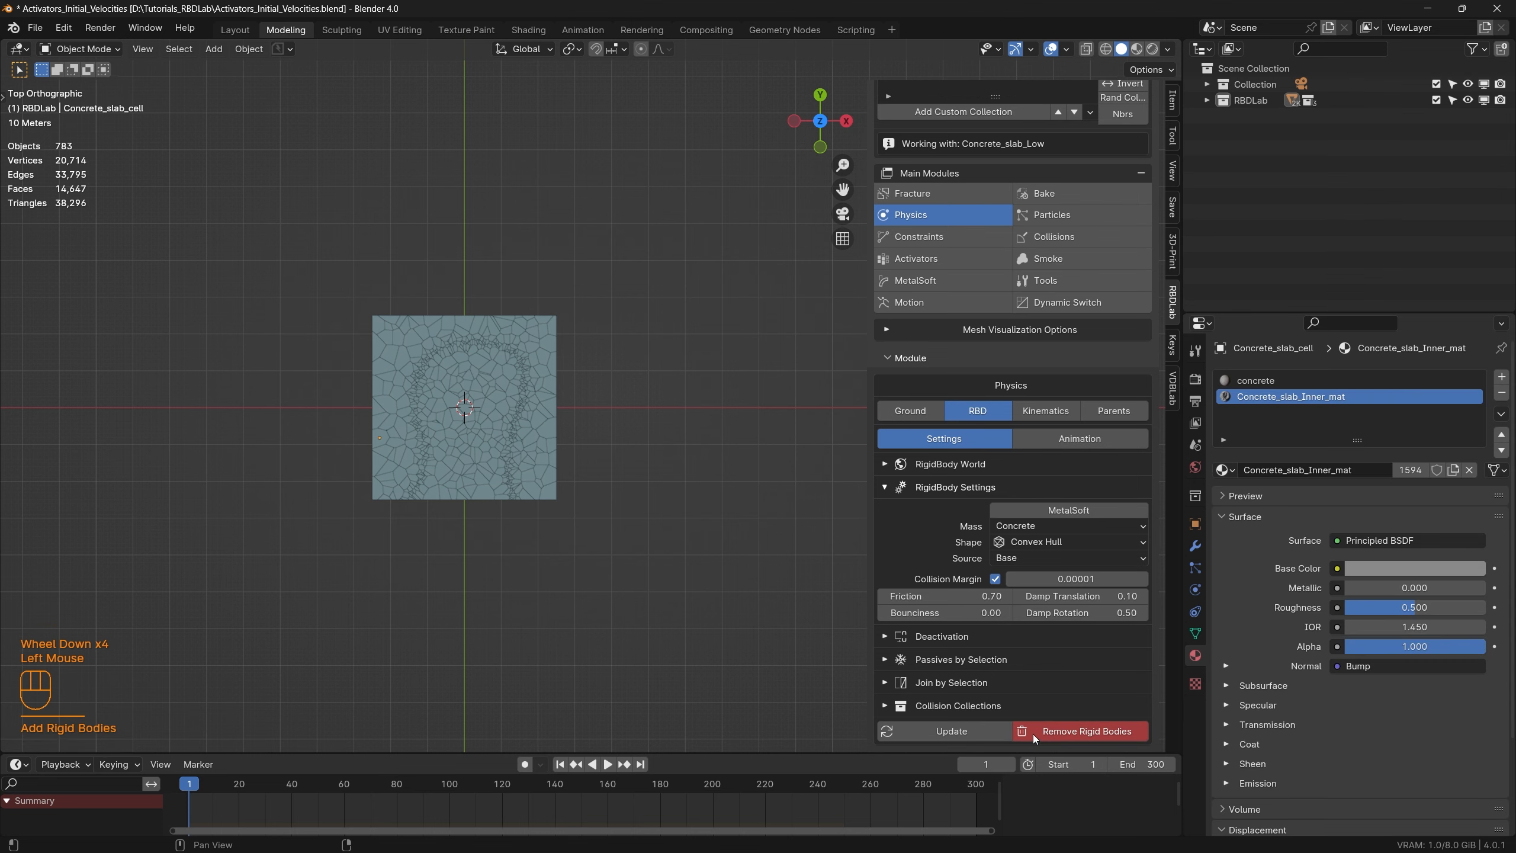
# Step: Make the slab chunks' rigid bodies kinematic and update the rigid bodies
pyautogui.click(1045, 410)
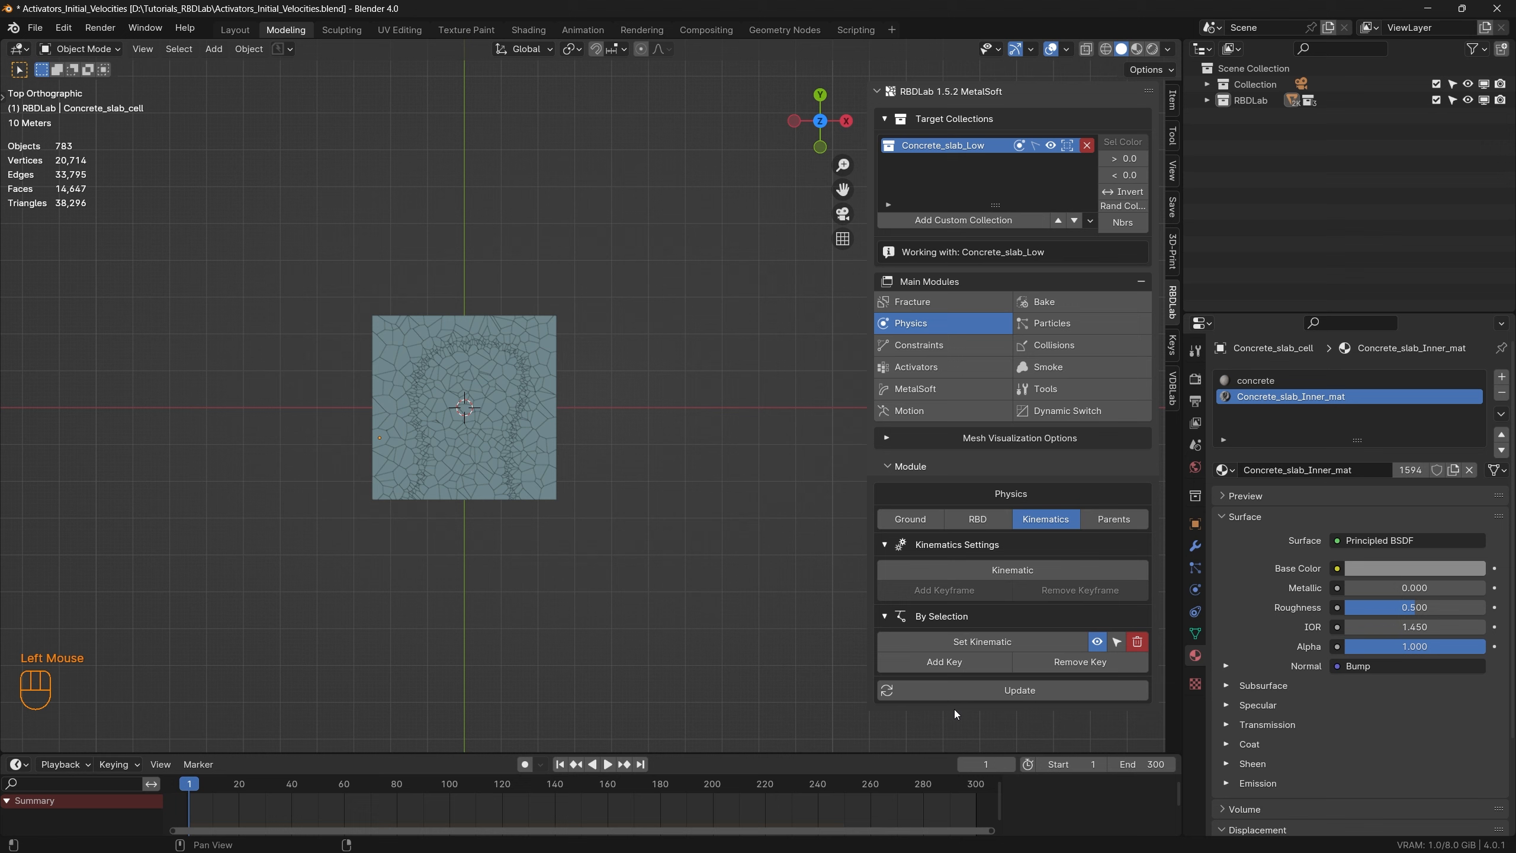
pyautogui.click(1016, 571)
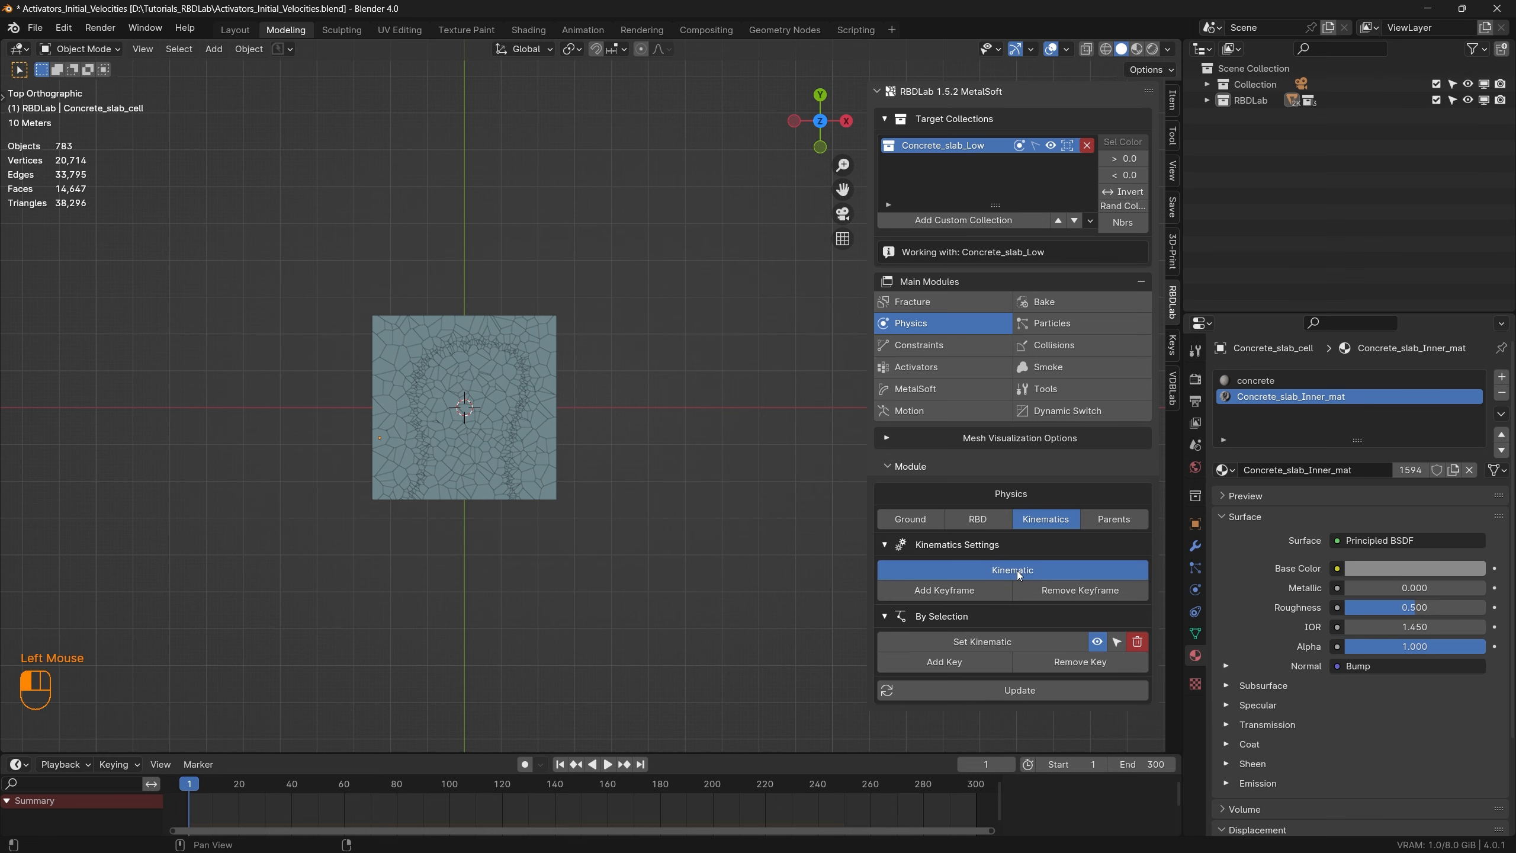
pyautogui.click(1015, 692)
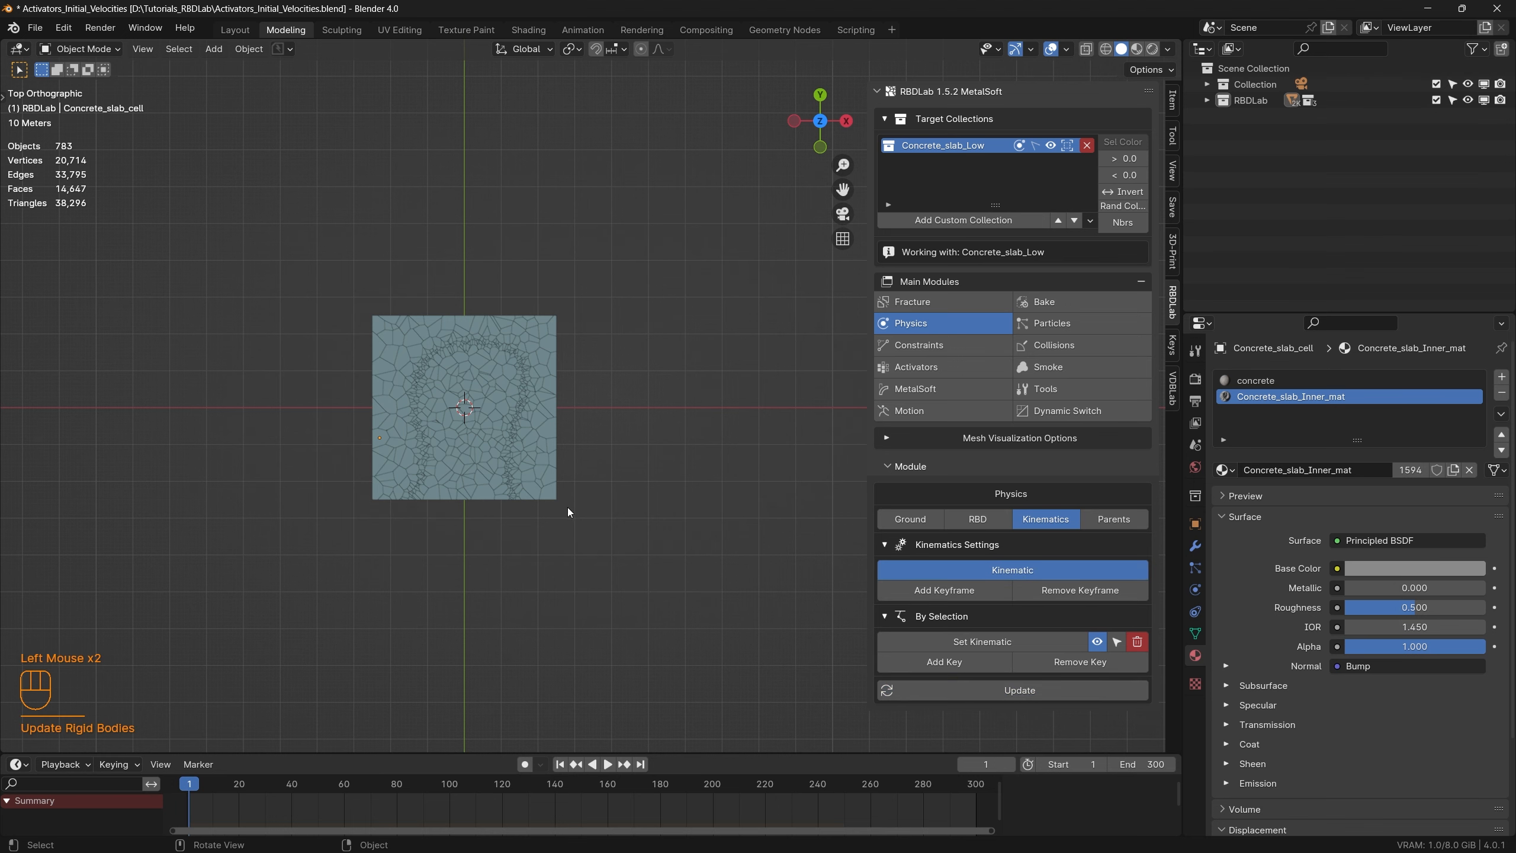
# Step: Play the simulation to check the kinematic slab in perspective, and return to frame 1
pyautogui.scroll(2, 521, 469)
pyautogui.moveTo(519, 541); pyautogui.dragTo(582, 567, button='middle')
pyautogui.scroll(-1, 574, 558)
pyautogui.keyDown('shift'); pyautogui.moveTo(471, 512); pyautogui.dragTo(495, 502, button='middle'); pyautogui.keyUp('shift')
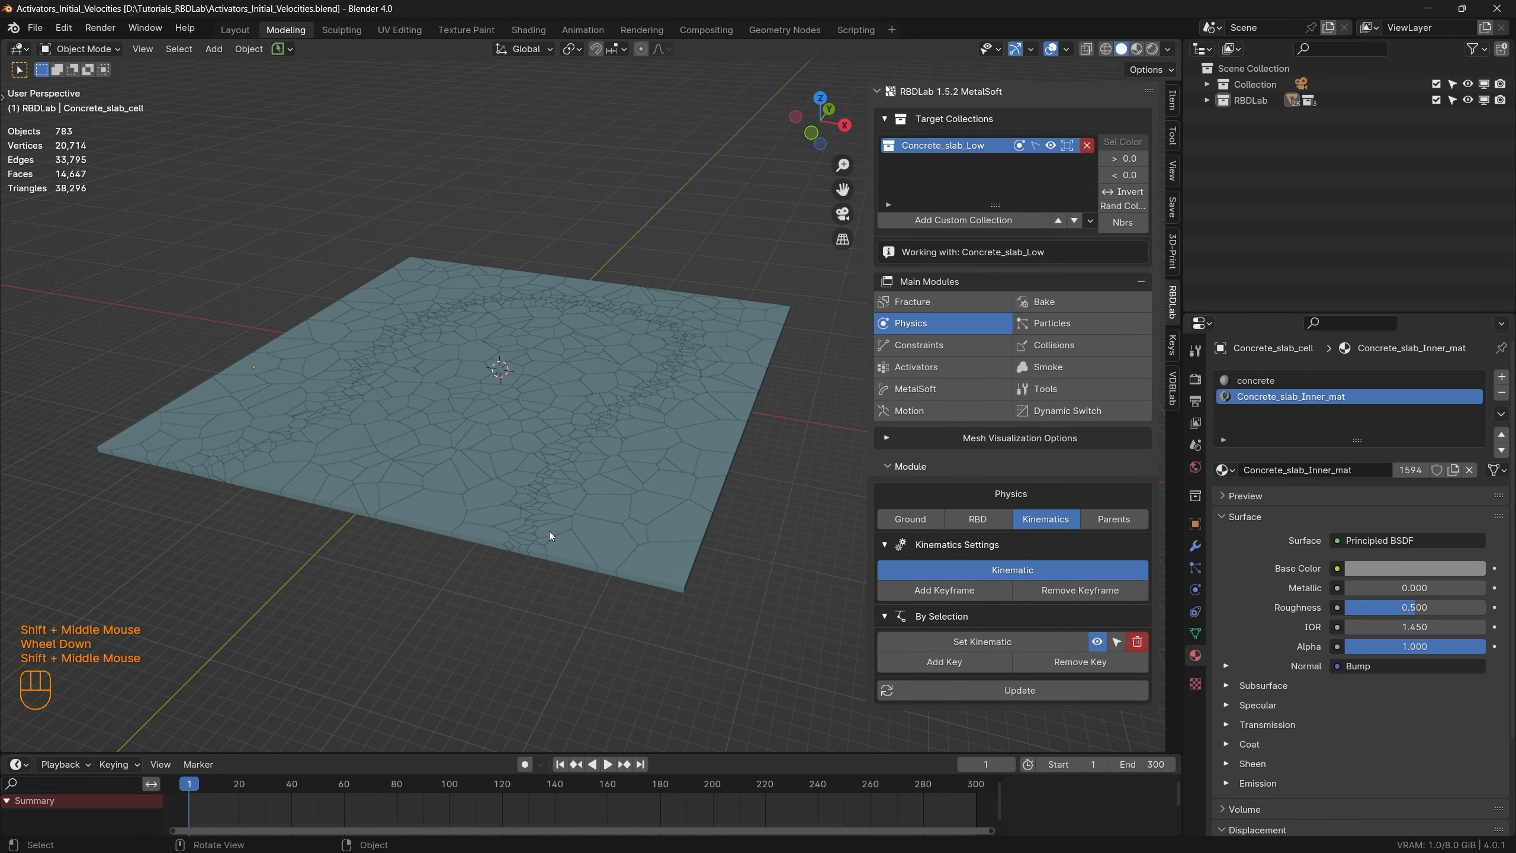
pyautogui.press('space')
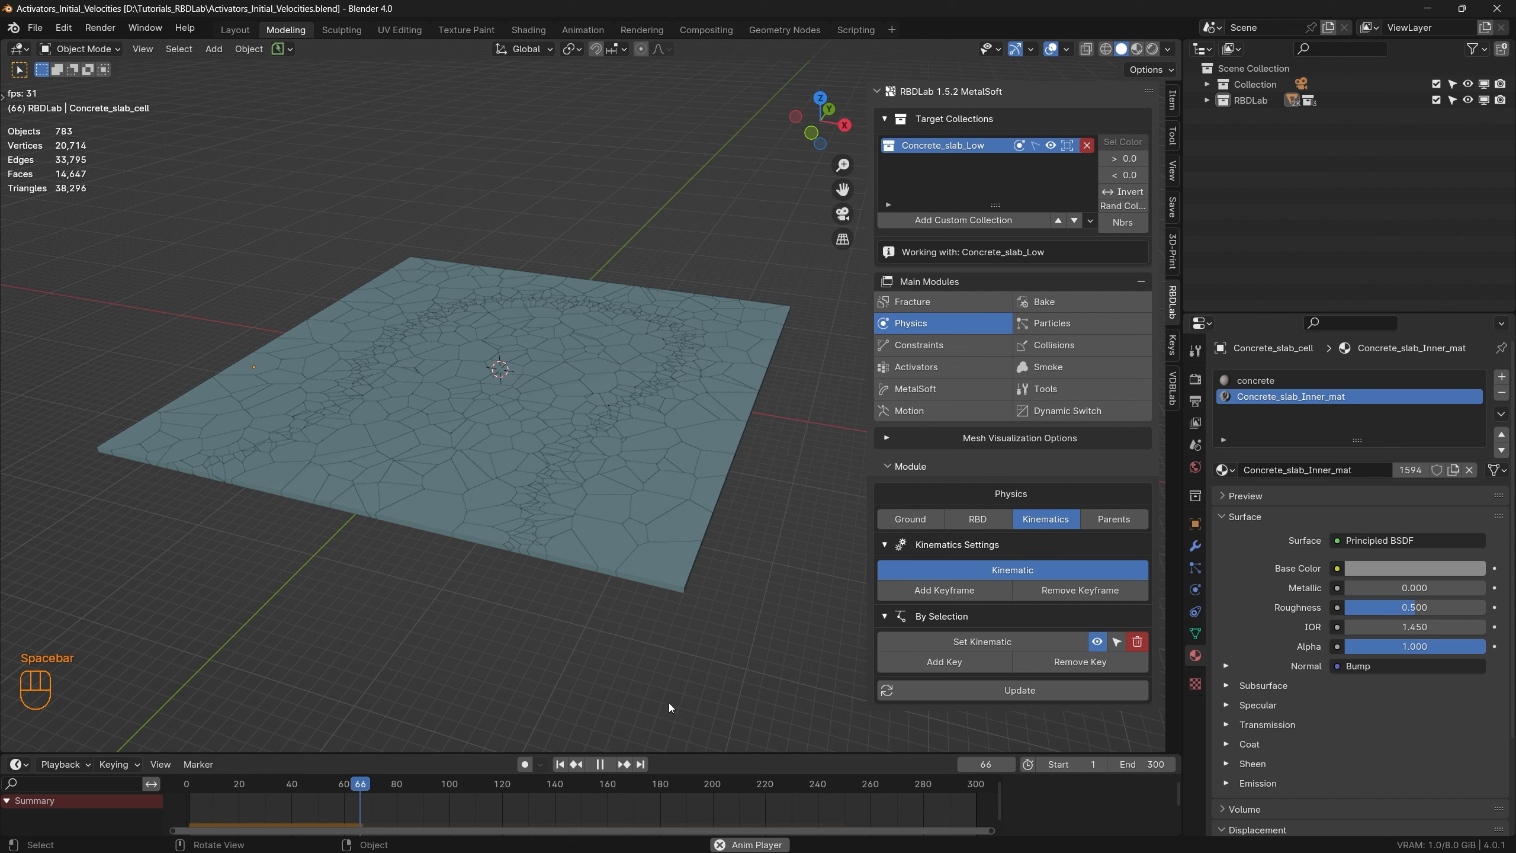
pyautogui.press('space')
pyautogui.click(559, 764)
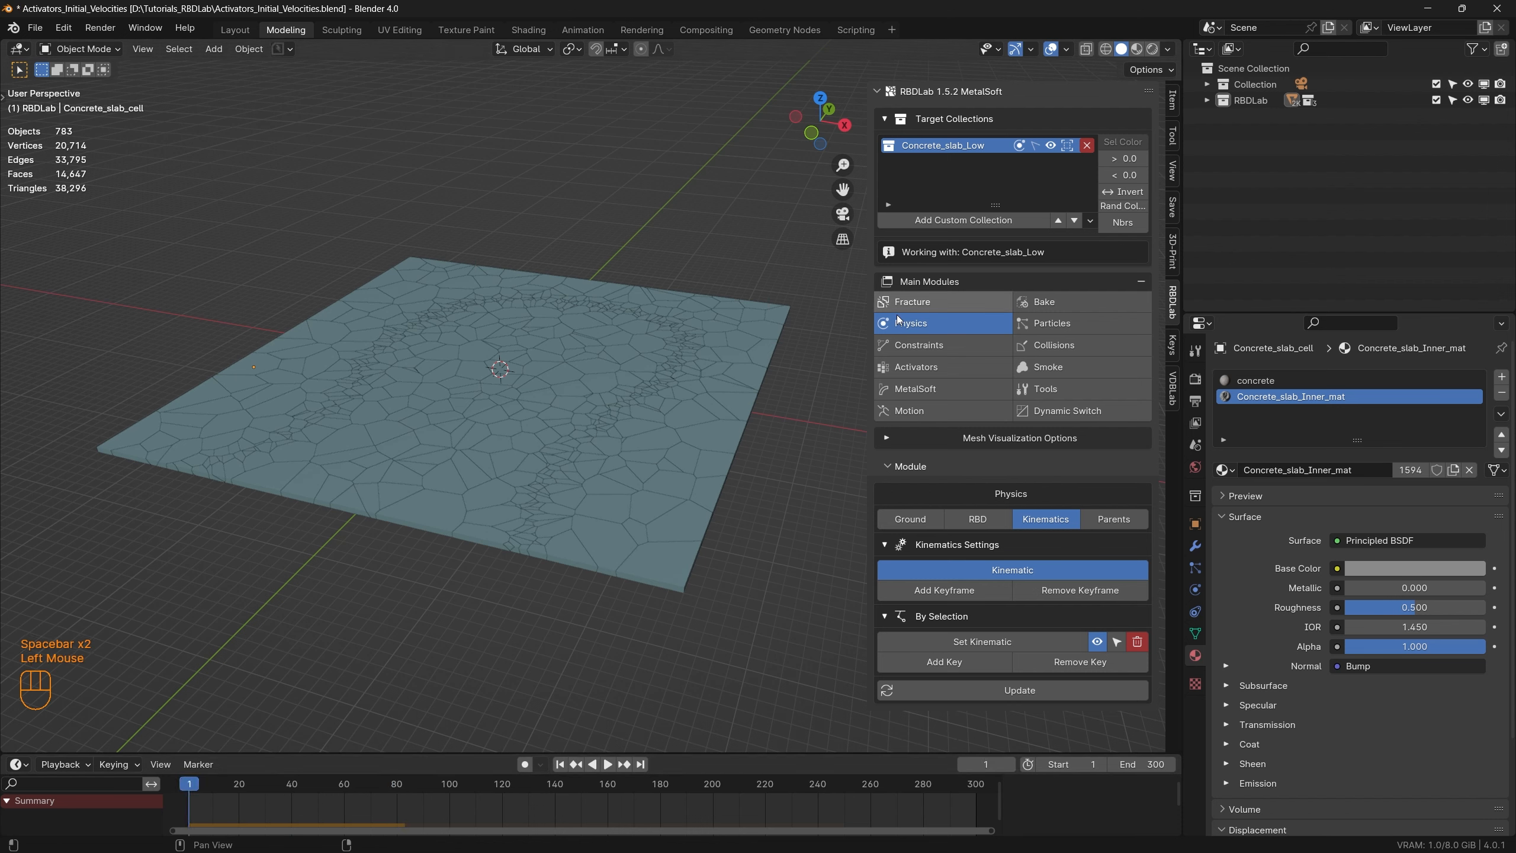
# Step: In the Activators module, select the slab's small chunks from a top view with the size filter at 55.6
pyautogui.click(945, 367)
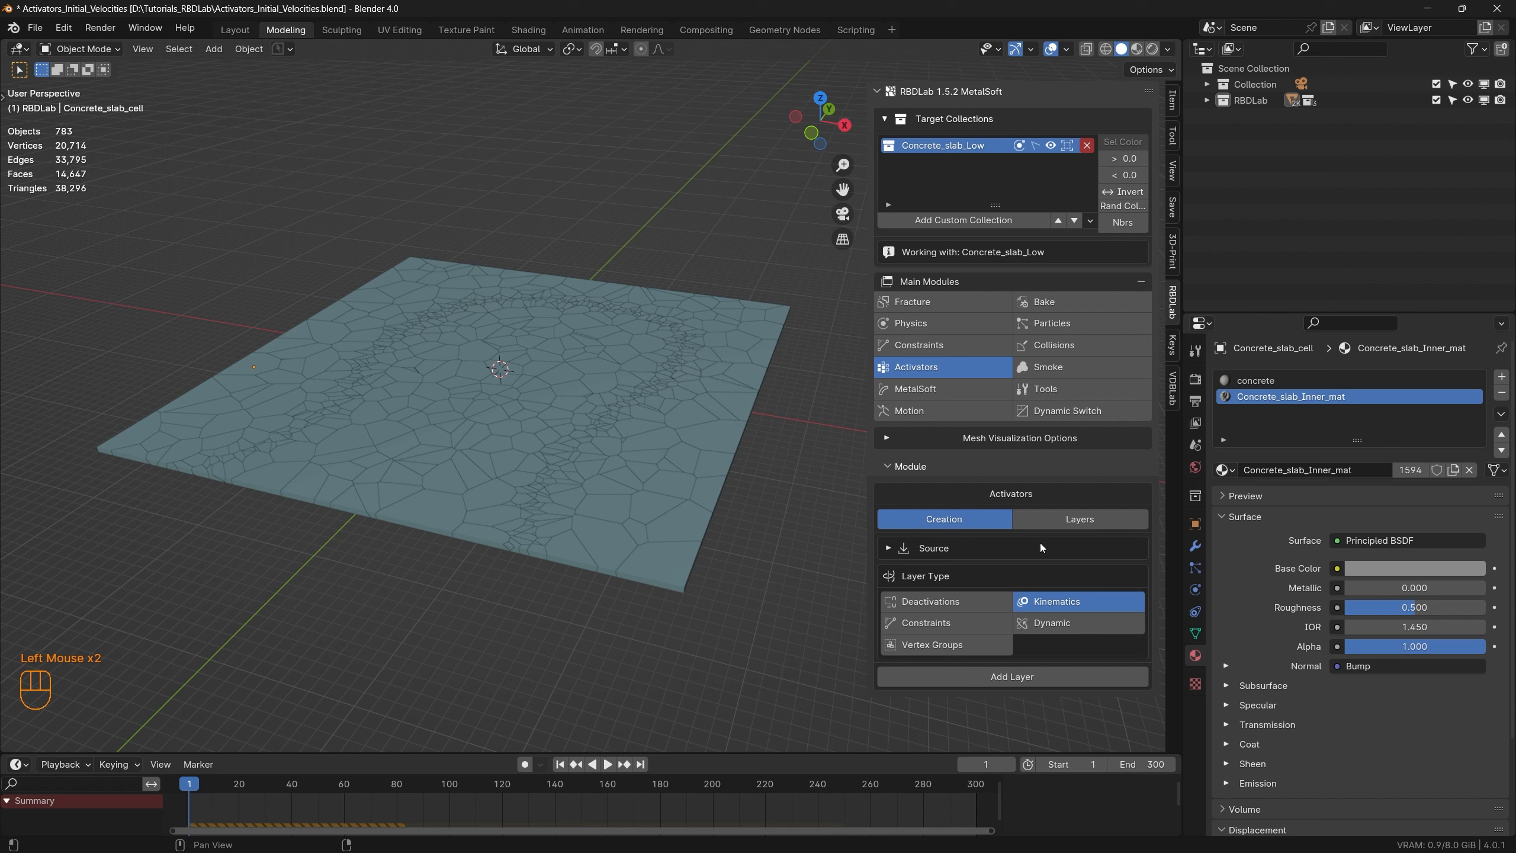
pyautogui.click(888, 549)
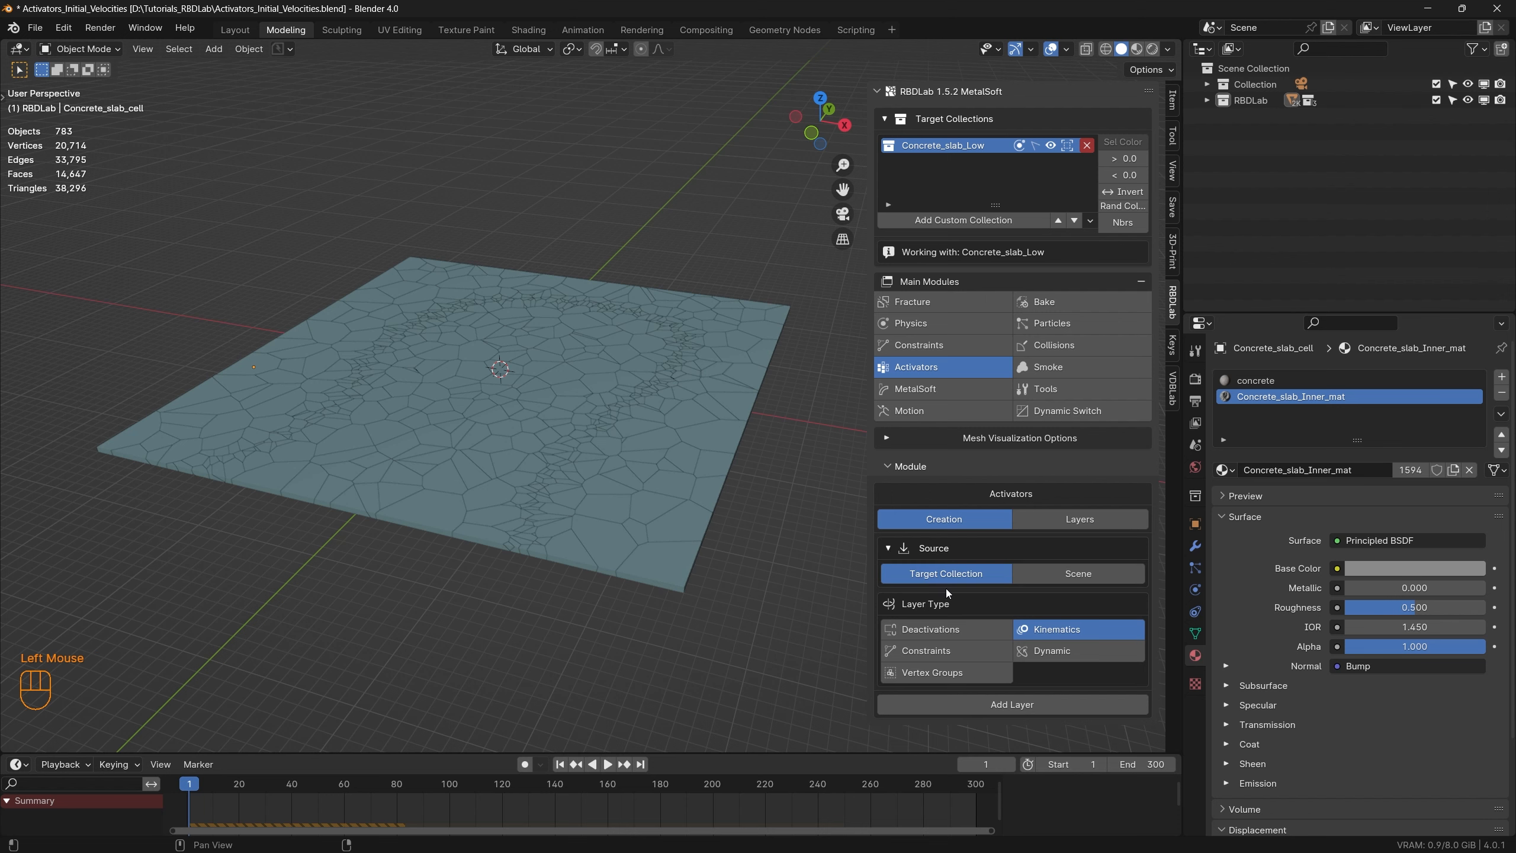
pyautogui.click(878, 548)
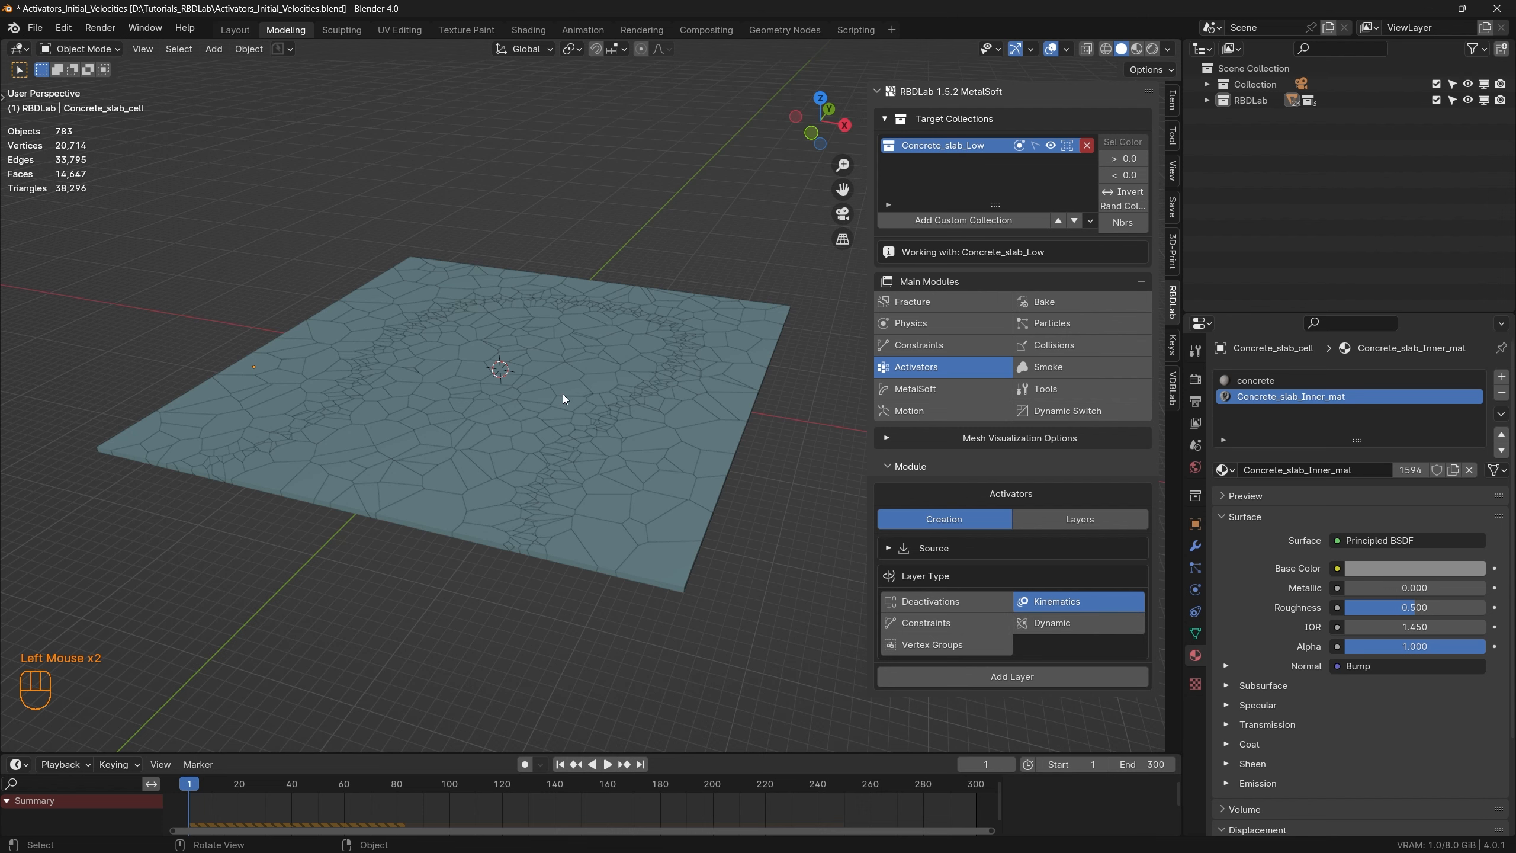
pyautogui.moveTo(563, 394); pyautogui.dragTo(561, 431, button='middle')
pyautogui.press('KP_7')
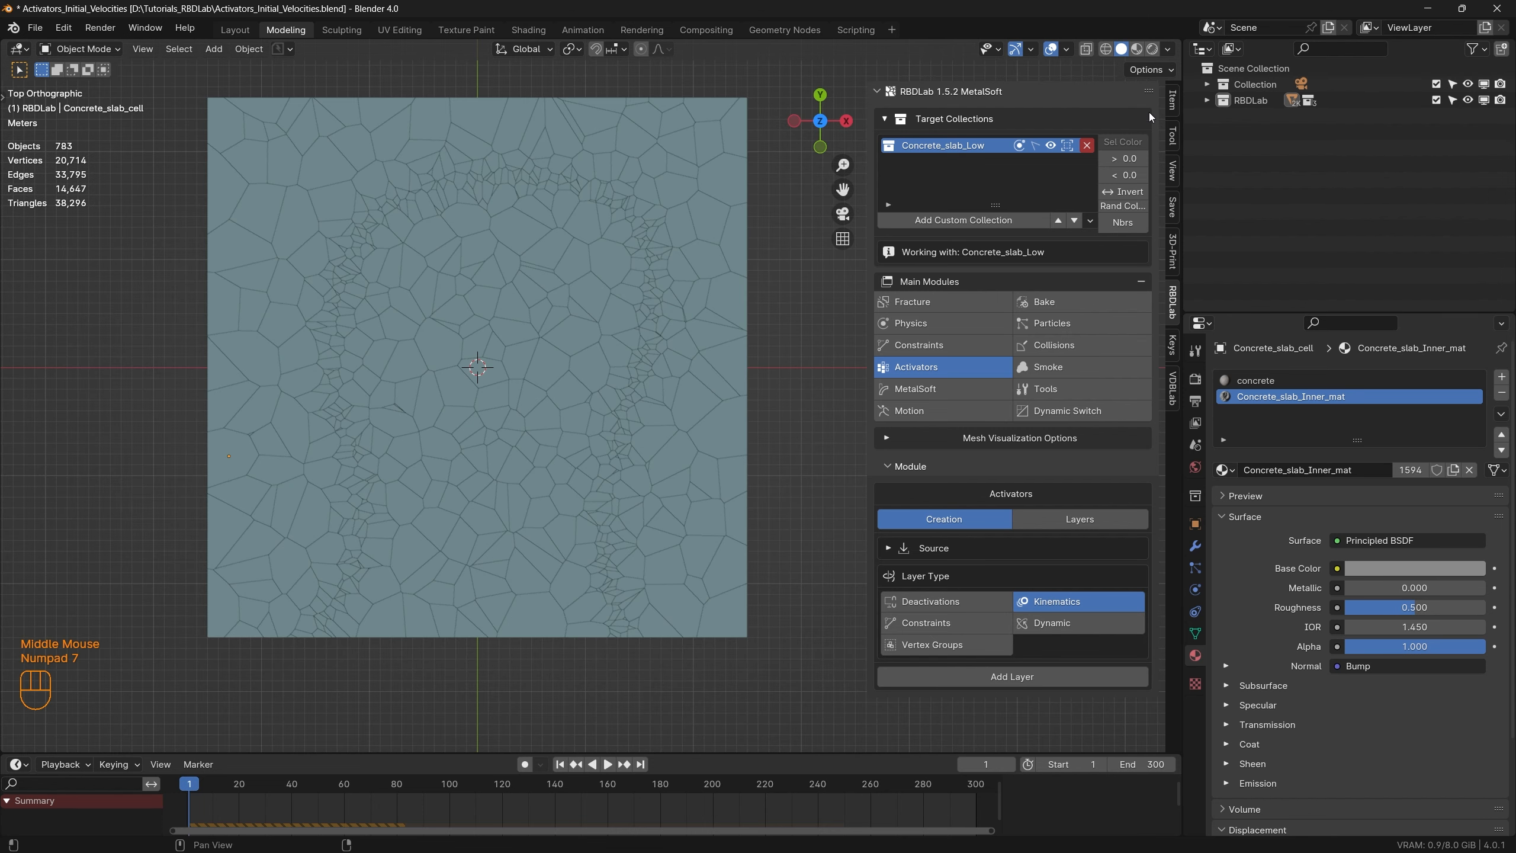
pyautogui.moveTo(1125, 158); pyautogui.dragTo(1252, 158)
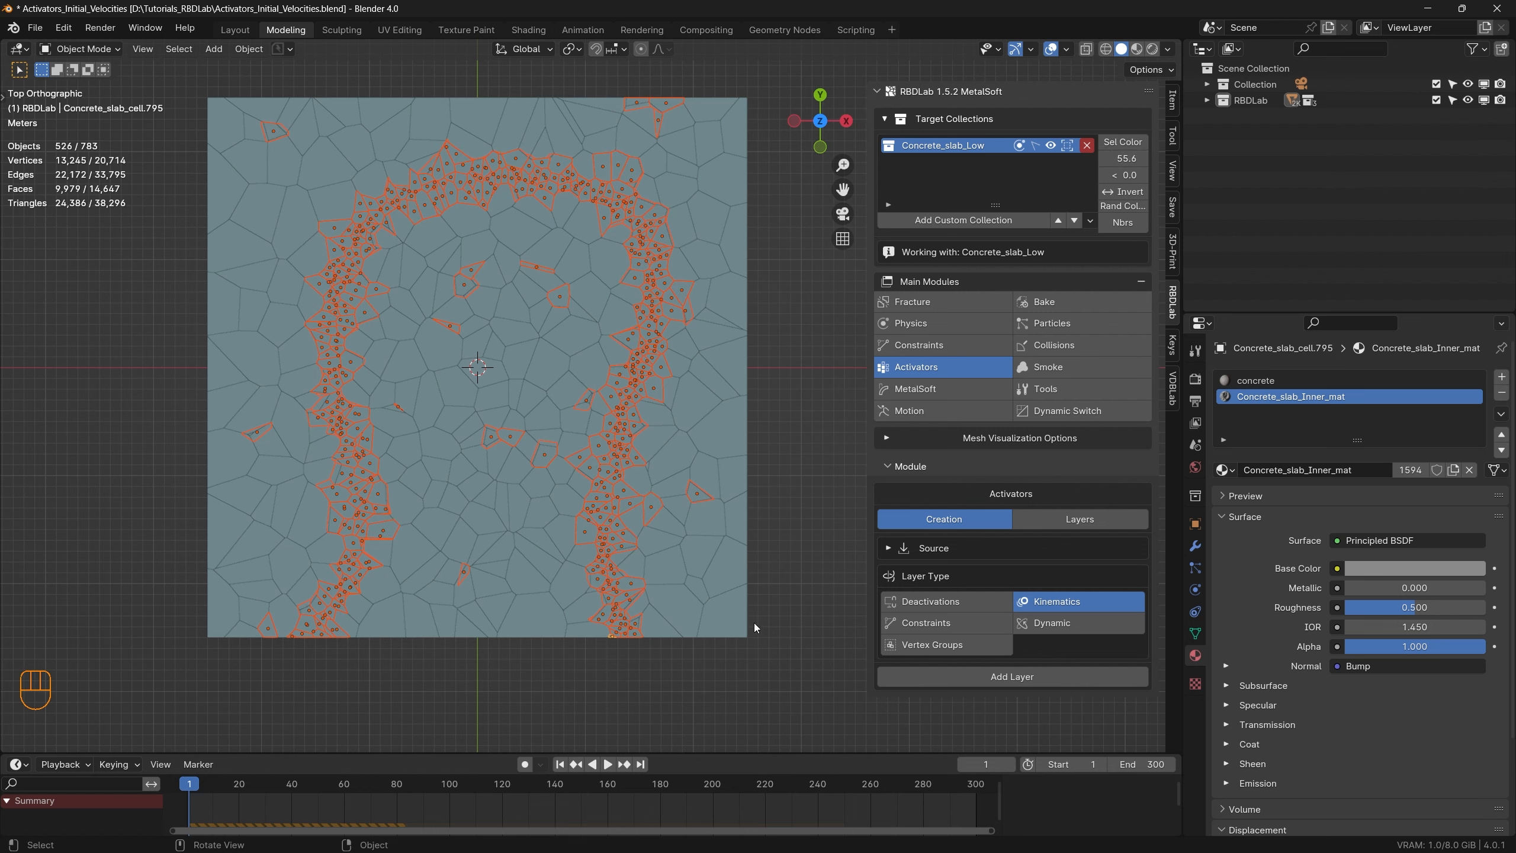
# Step: Deselect the stray chunks away from the arch-shaped band of small fragments, and save the file
pyautogui.press('c')
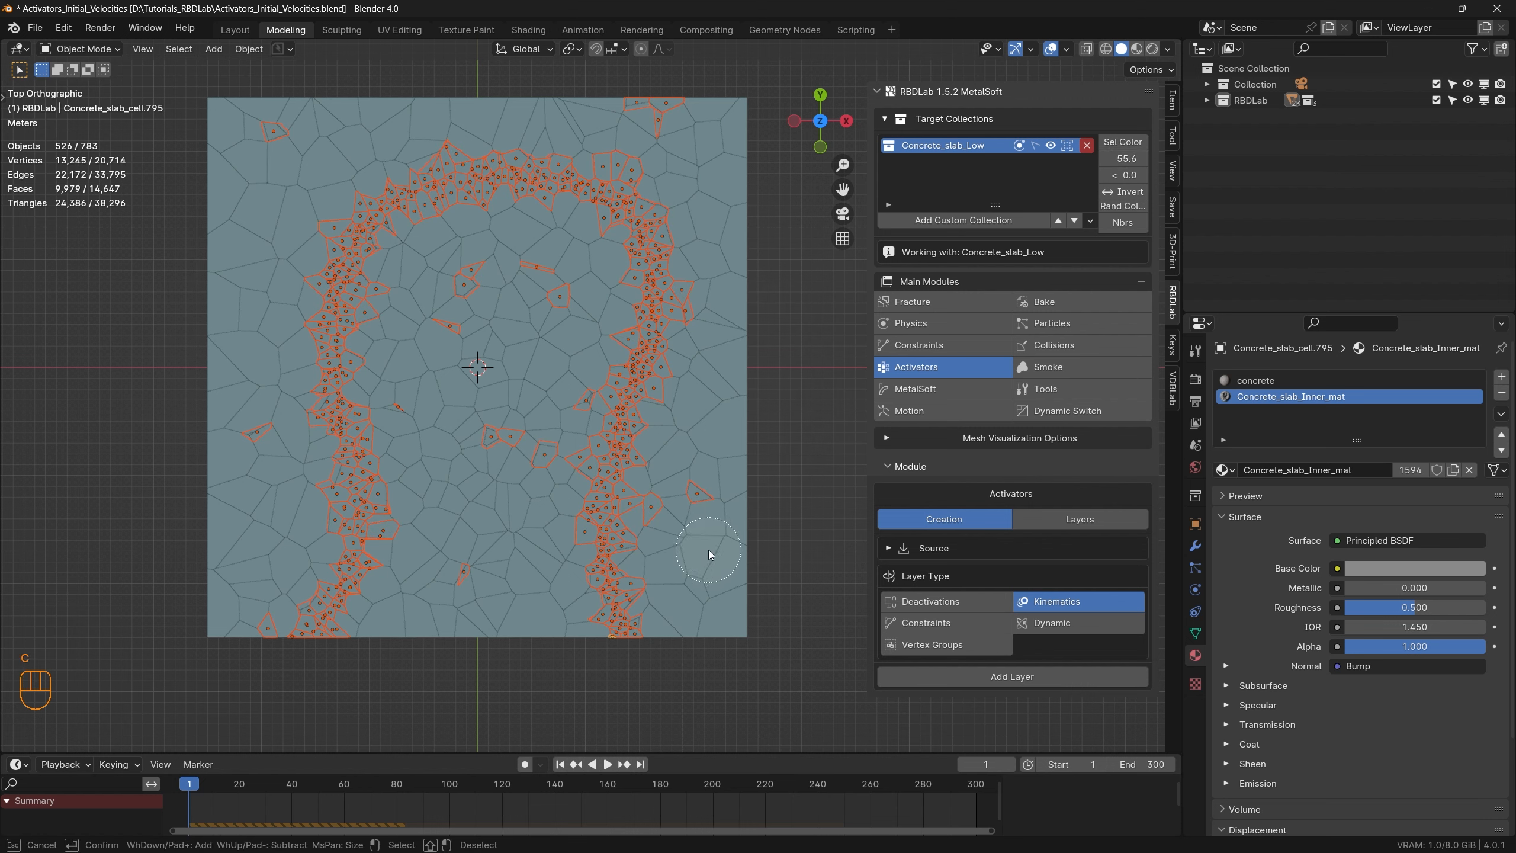
pyautogui.keyDown('shift'); pyautogui.moveTo(708, 550); pyautogui.dragTo(704, 521); pyautogui.keyUp('shift')
pyautogui.moveTo(493, 585)
pyautogui.mouseDown(button='middle')
pyautogui.moveTo(475, 516)
pyautogui.moveTo(562, 386)
pyautogui.moveTo(540, 450)
pyautogui.moveTo(548, 295)
pyautogui.moveTo(445, 537)
pyautogui.mouseUp(button='middle')
pyautogui.press('Escape')
pyautogui.moveTo(167, 324); pyautogui.dragTo(271, 698)
pyautogui.hotkey('ctrl', 'z')
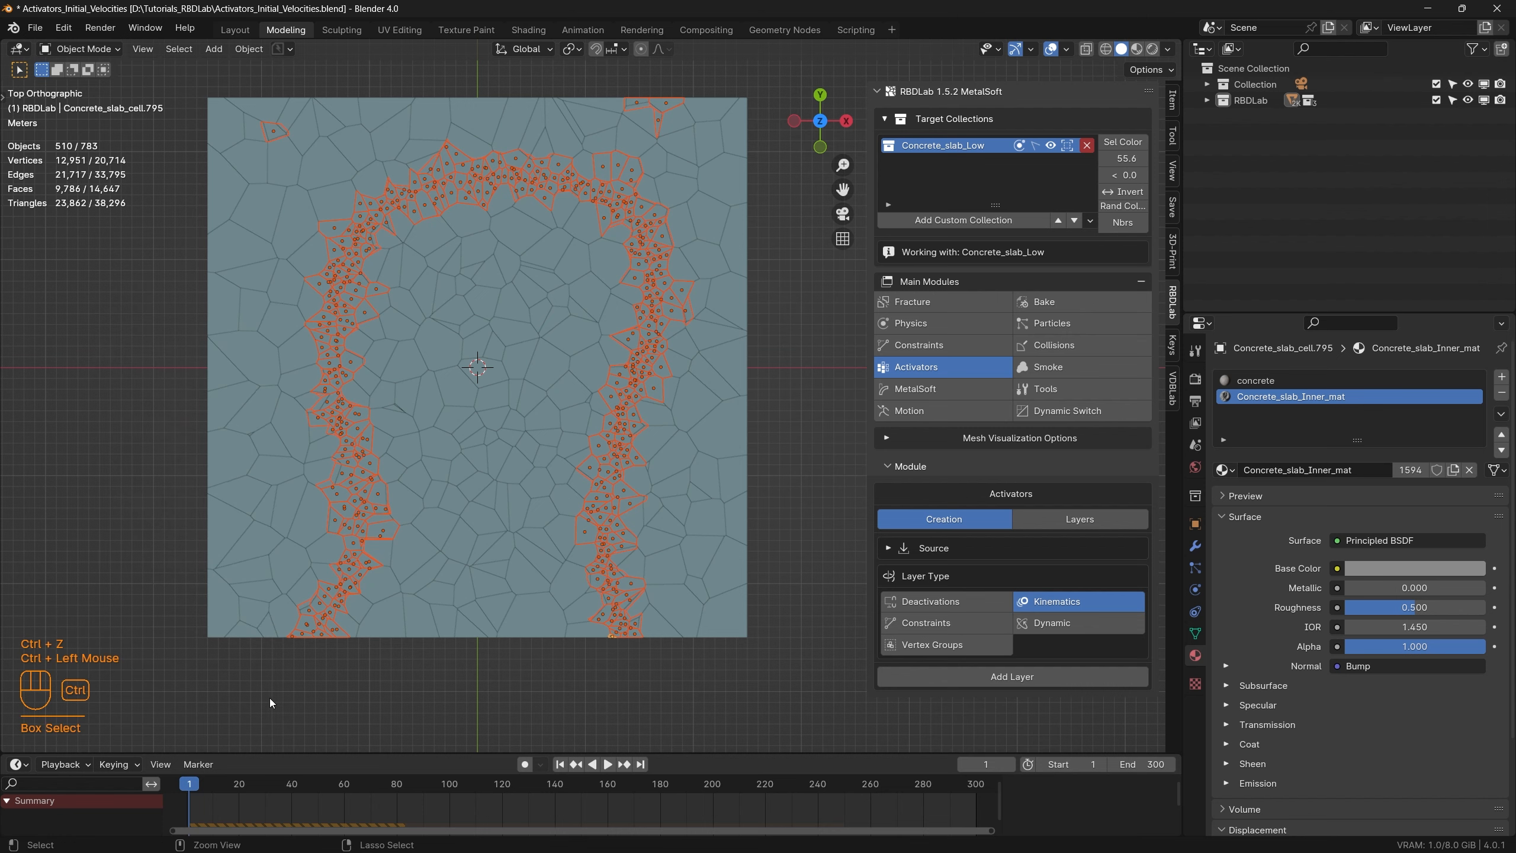
pyautogui.keyDown('shift'); pyautogui.moveTo(249, 221); pyautogui.dragTo(226, 323, button='middle'); pyautogui.keyUp('shift')
pyautogui.keyDown('ctrl'); pyautogui.moveTo(157, 123); pyautogui.dragTo(260, 241); pyautogui.keyUp('ctrl')
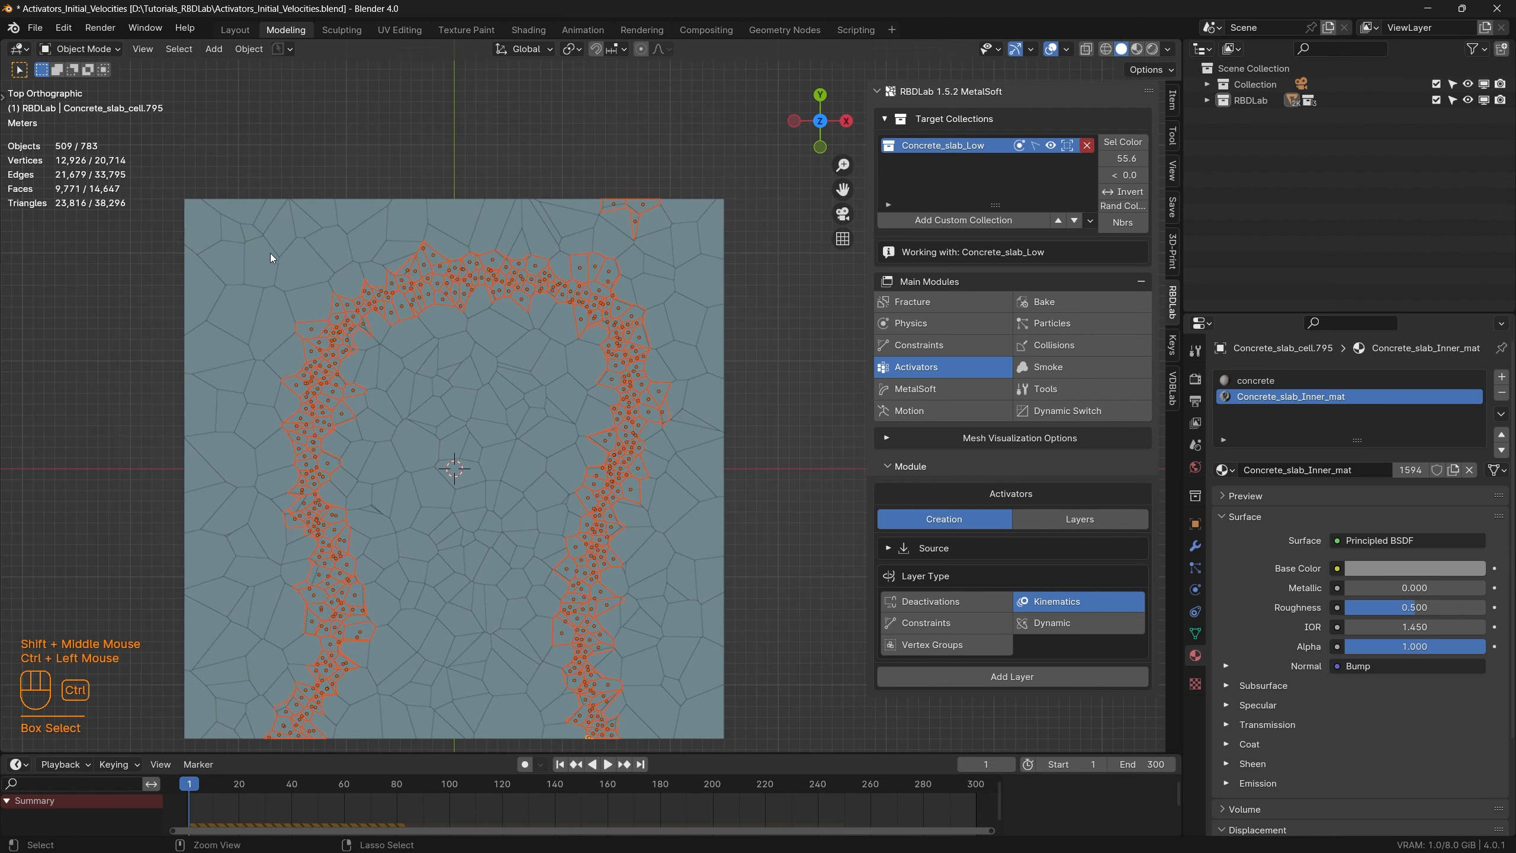
pyautogui.keyDown('ctrl'); pyautogui.moveTo(506, 127); pyautogui.dragTo(729, 227); pyautogui.keyUp('ctrl')
pyautogui.scroll(-2, 623, 497)
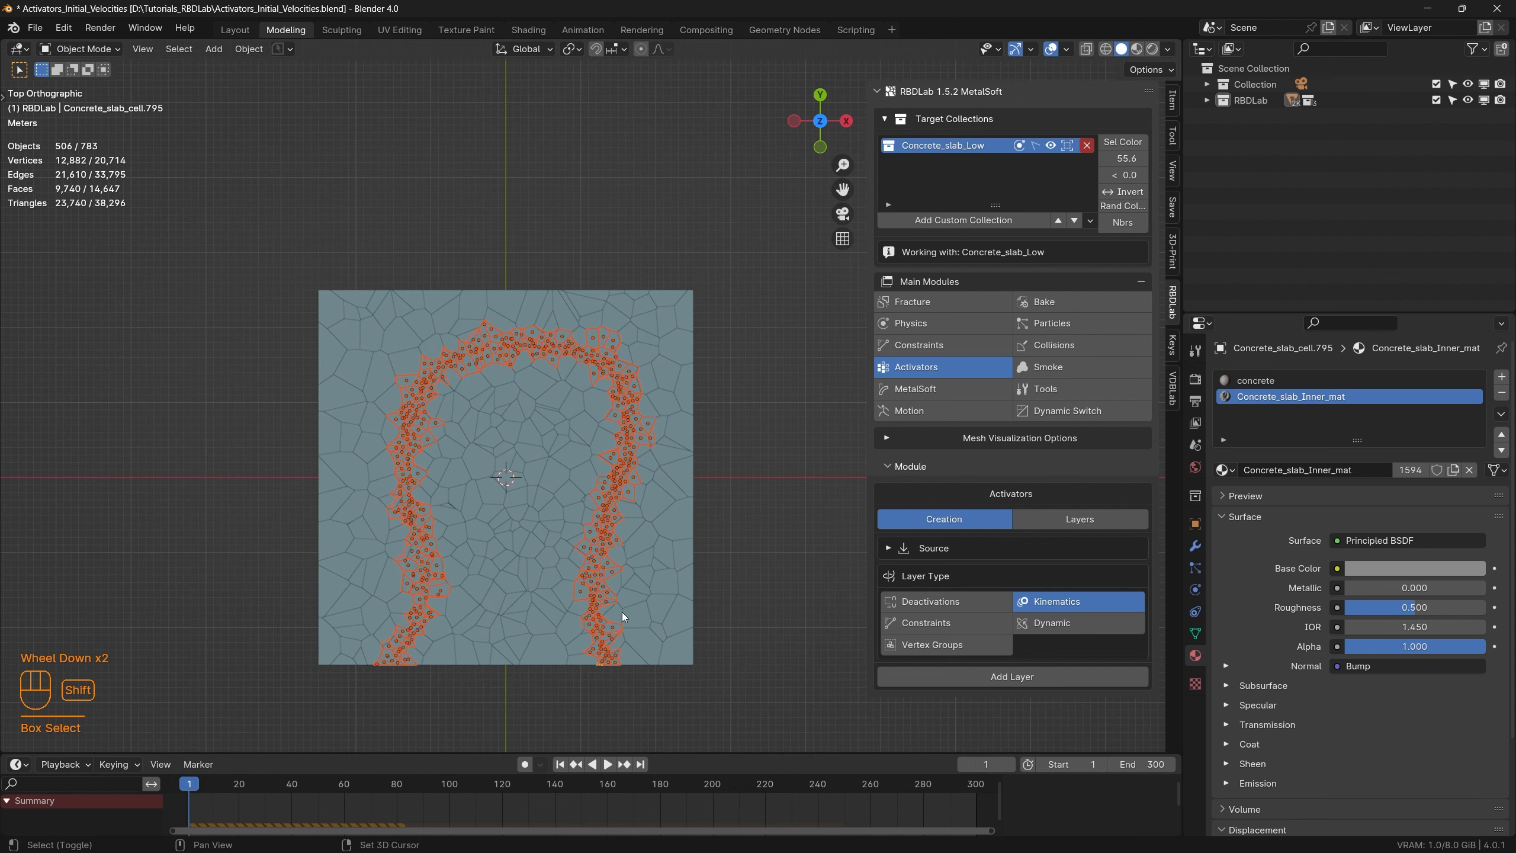
pyautogui.keyDown('shift'); pyautogui.moveTo(621, 612); pyautogui.dragTo(611, 575, button='middle'); pyautogui.keyUp('shift')
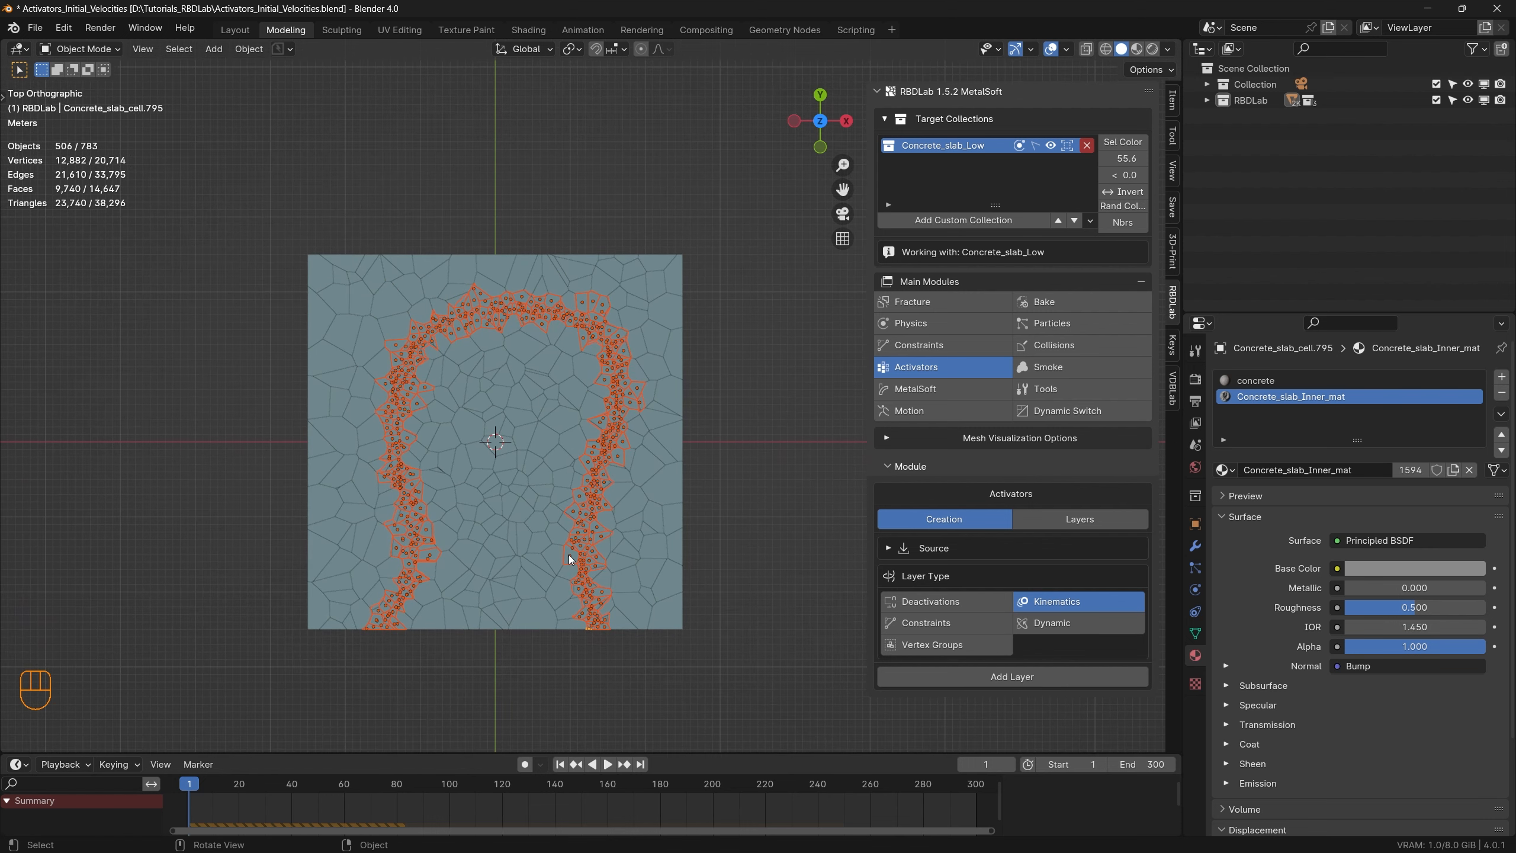
pyautogui.hotkey('ctrl', 's')
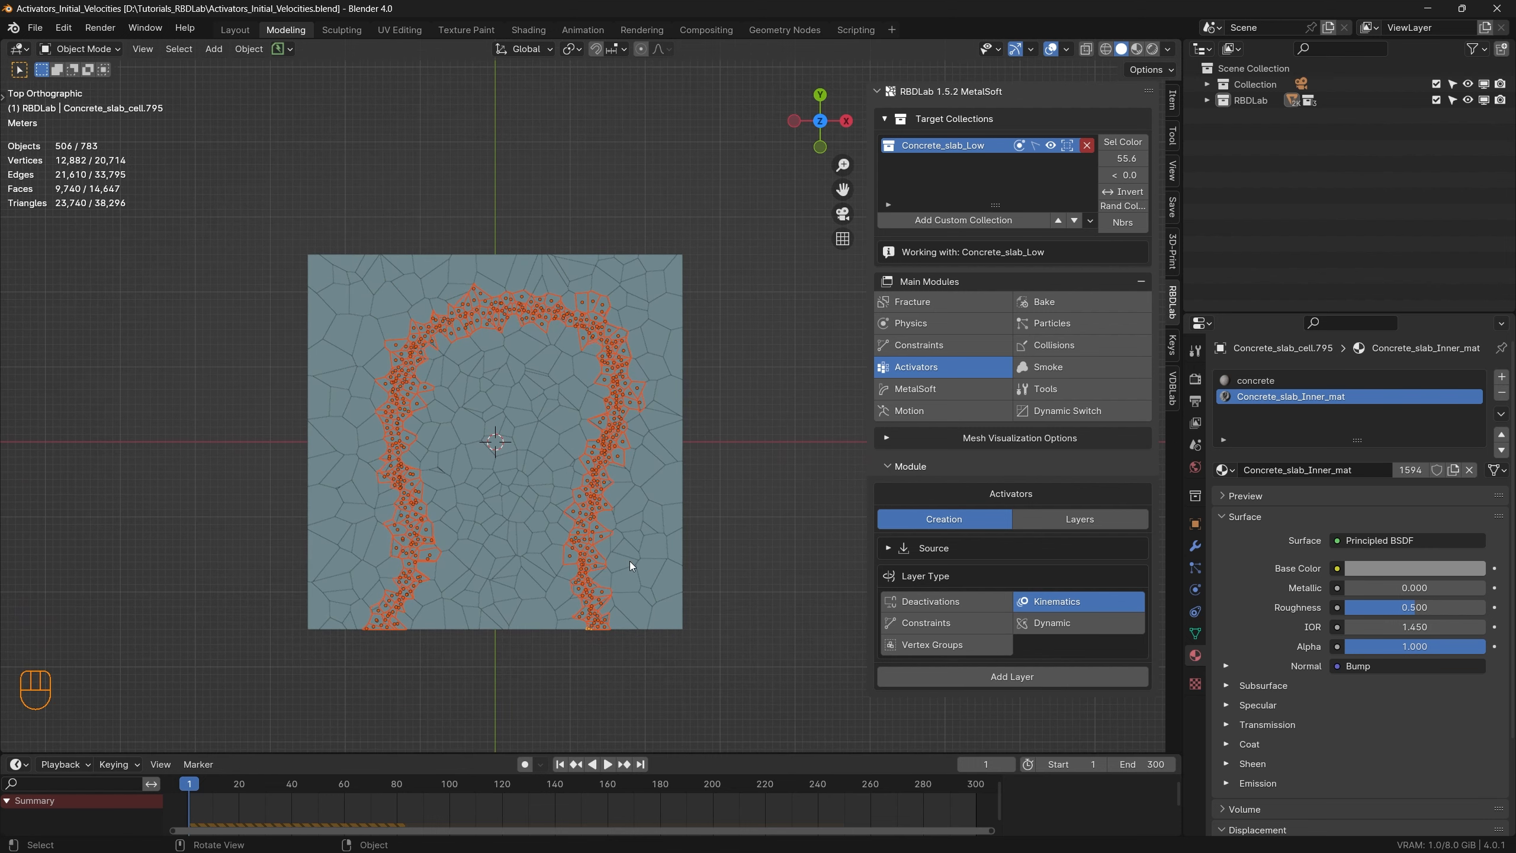
# Step: Add a Kinematics activator layer from the selected chunks and add a Sphere activator to it
pyautogui.click(1017, 677)
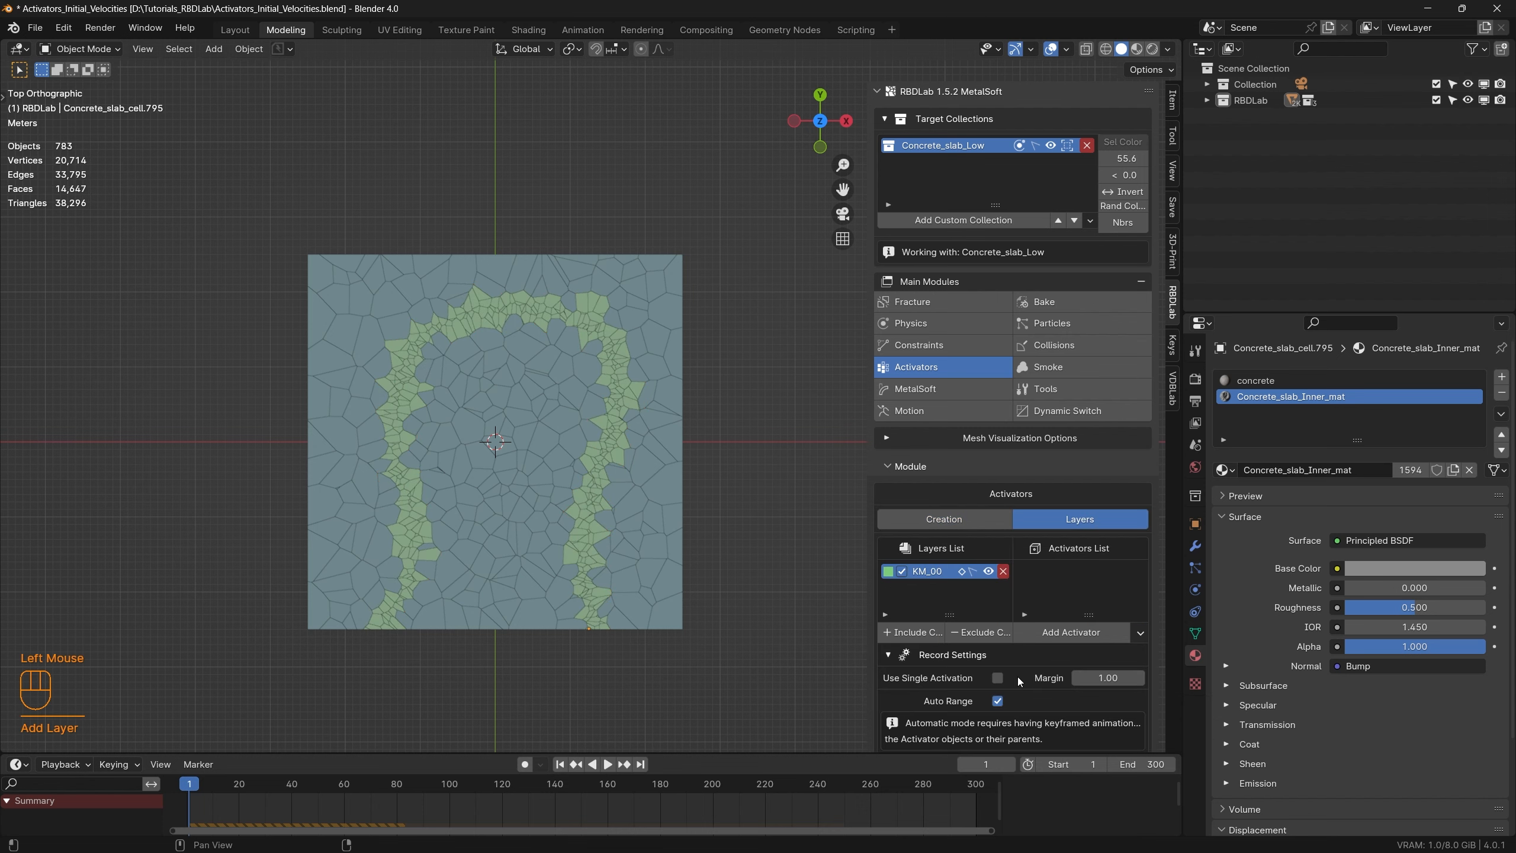
pyautogui.moveTo(639, 630); pyautogui.dragTo(530, 487, button='middle')
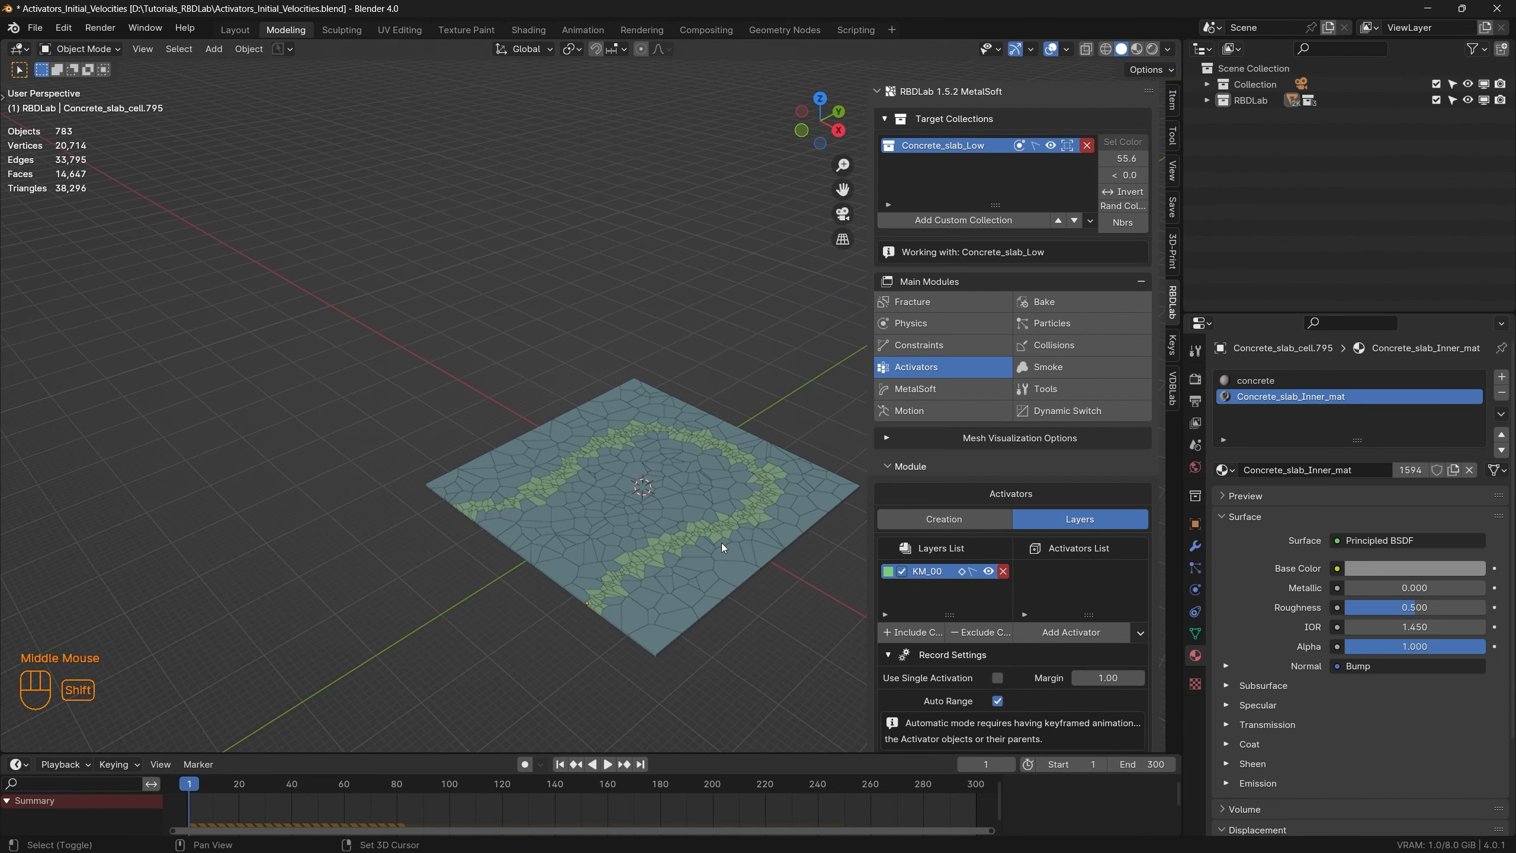
pyautogui.moveTo(657, 541)
pyautogui.keyDown('shift'); pyautogui.mouseDown(button='middle')
pyautogui.moveTo(566, 452)
pyautogui.moveTo(663, 550)
pyautogui.mouseUp(button='middle'); pyautogui.keyUp('shift')
pyautogui.scroll(2, 579, 490)
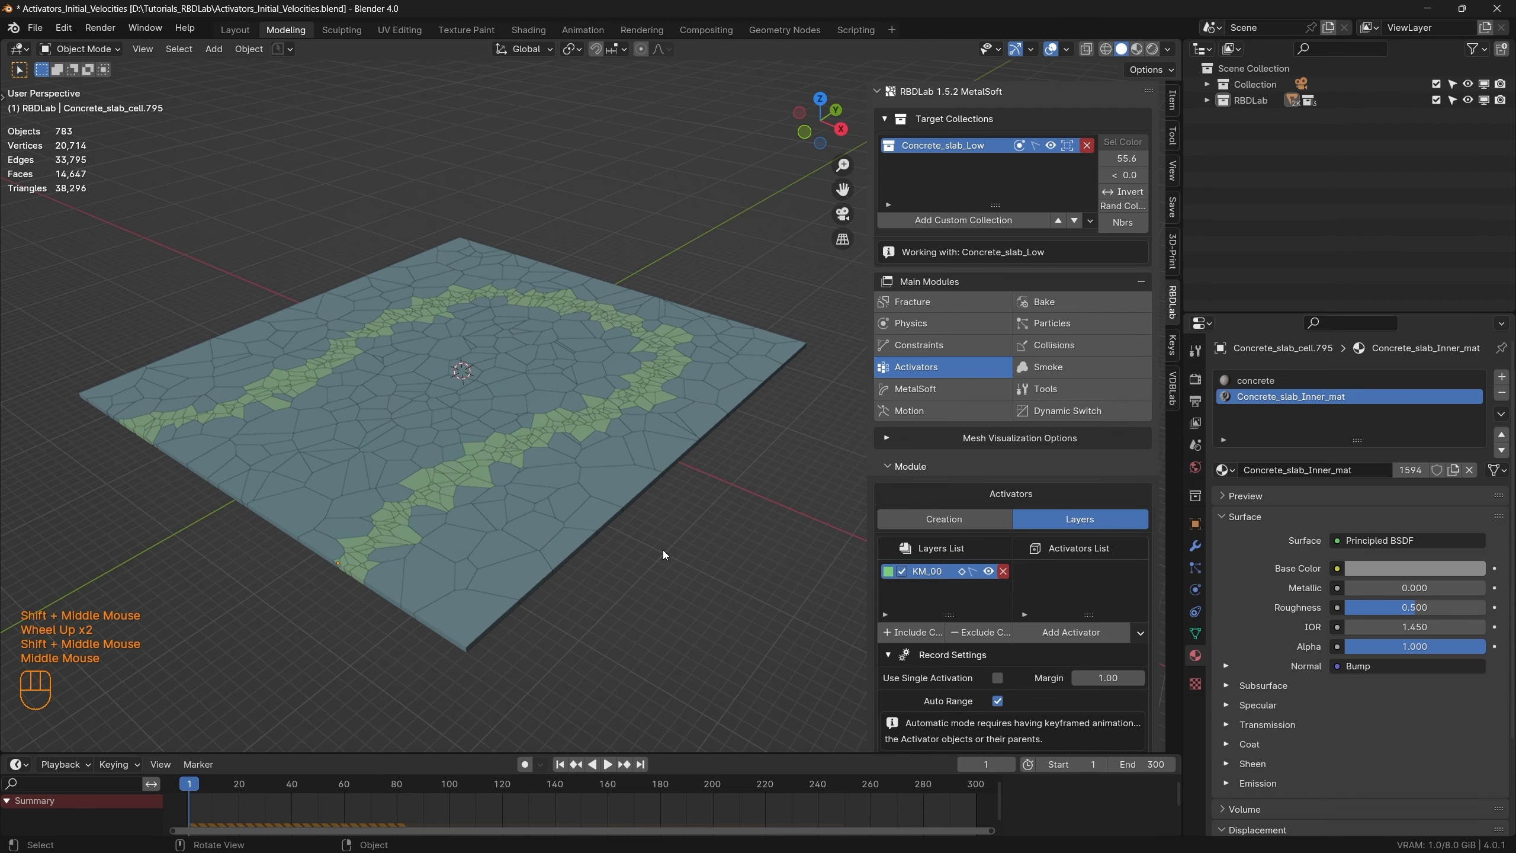
pyautogui.scroll(-1, 1093, 675)
pyautogui.scroll(-1, 1093, 676)
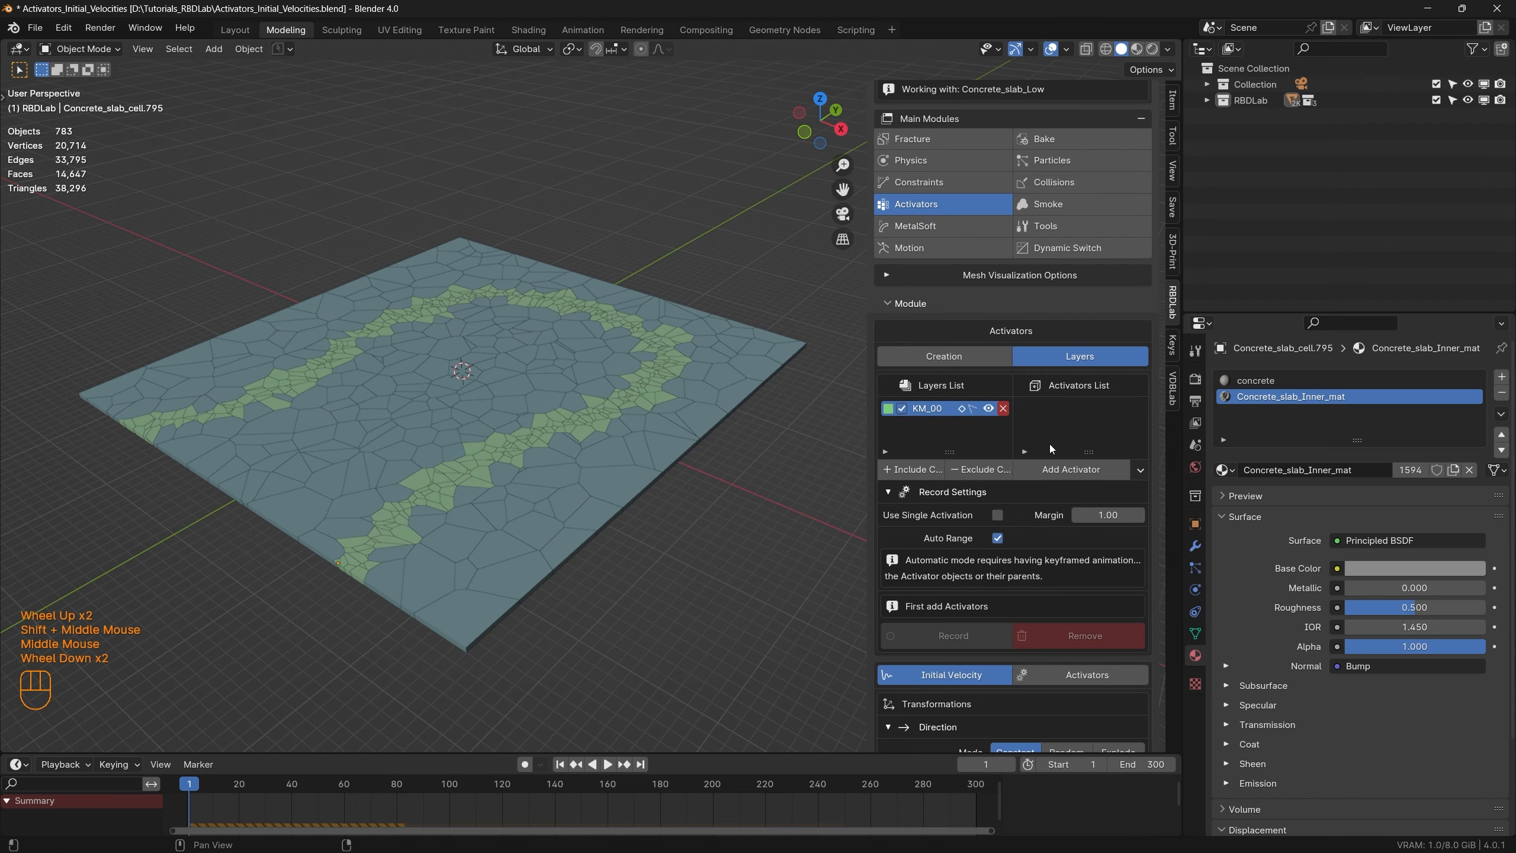
pyautogui.click(1078, 472)
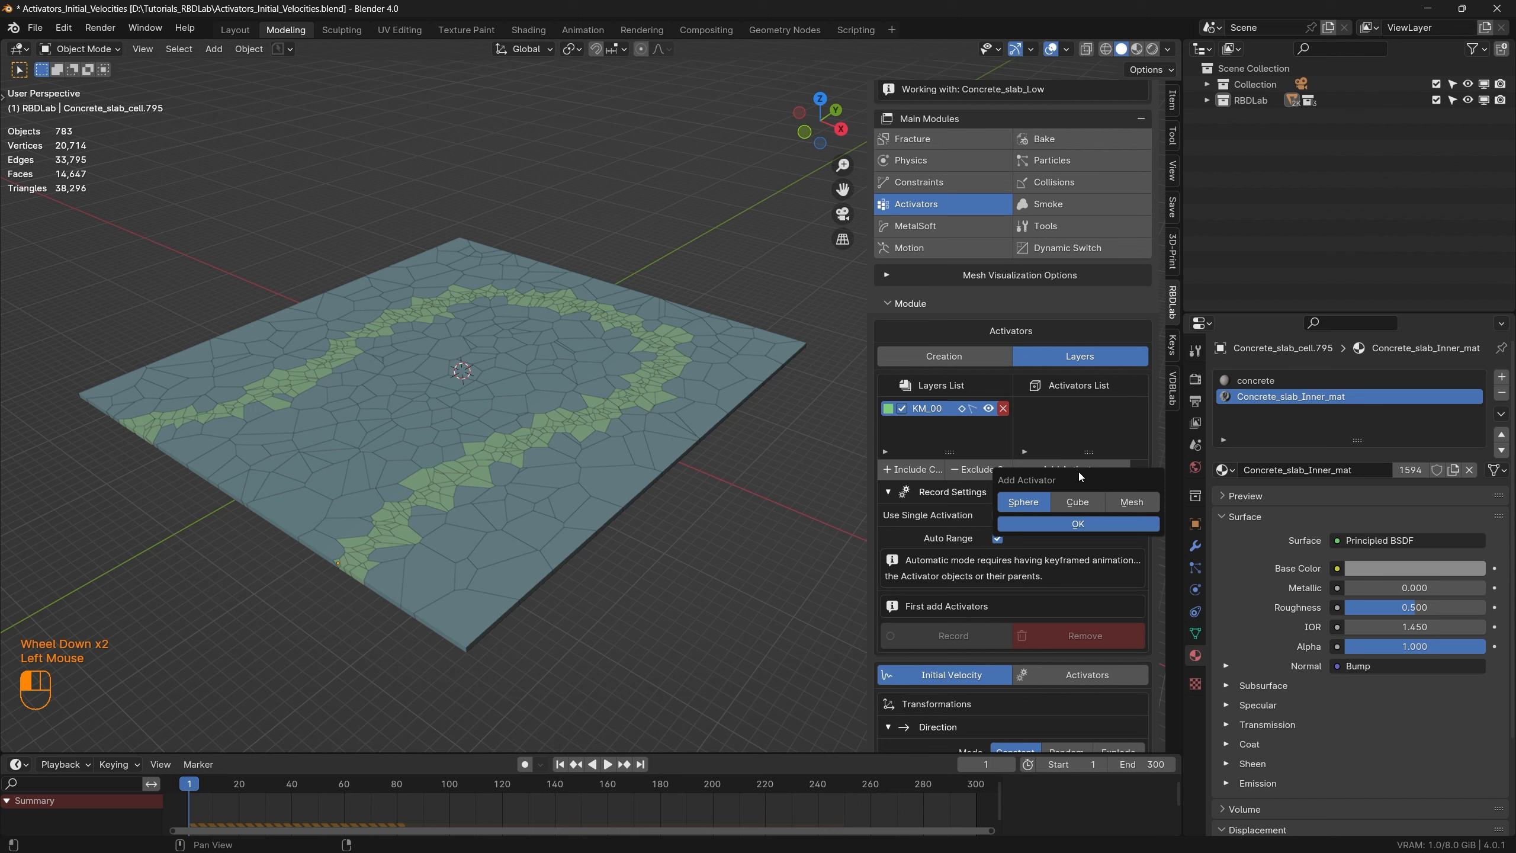
pyautogui.click(1085, 525)
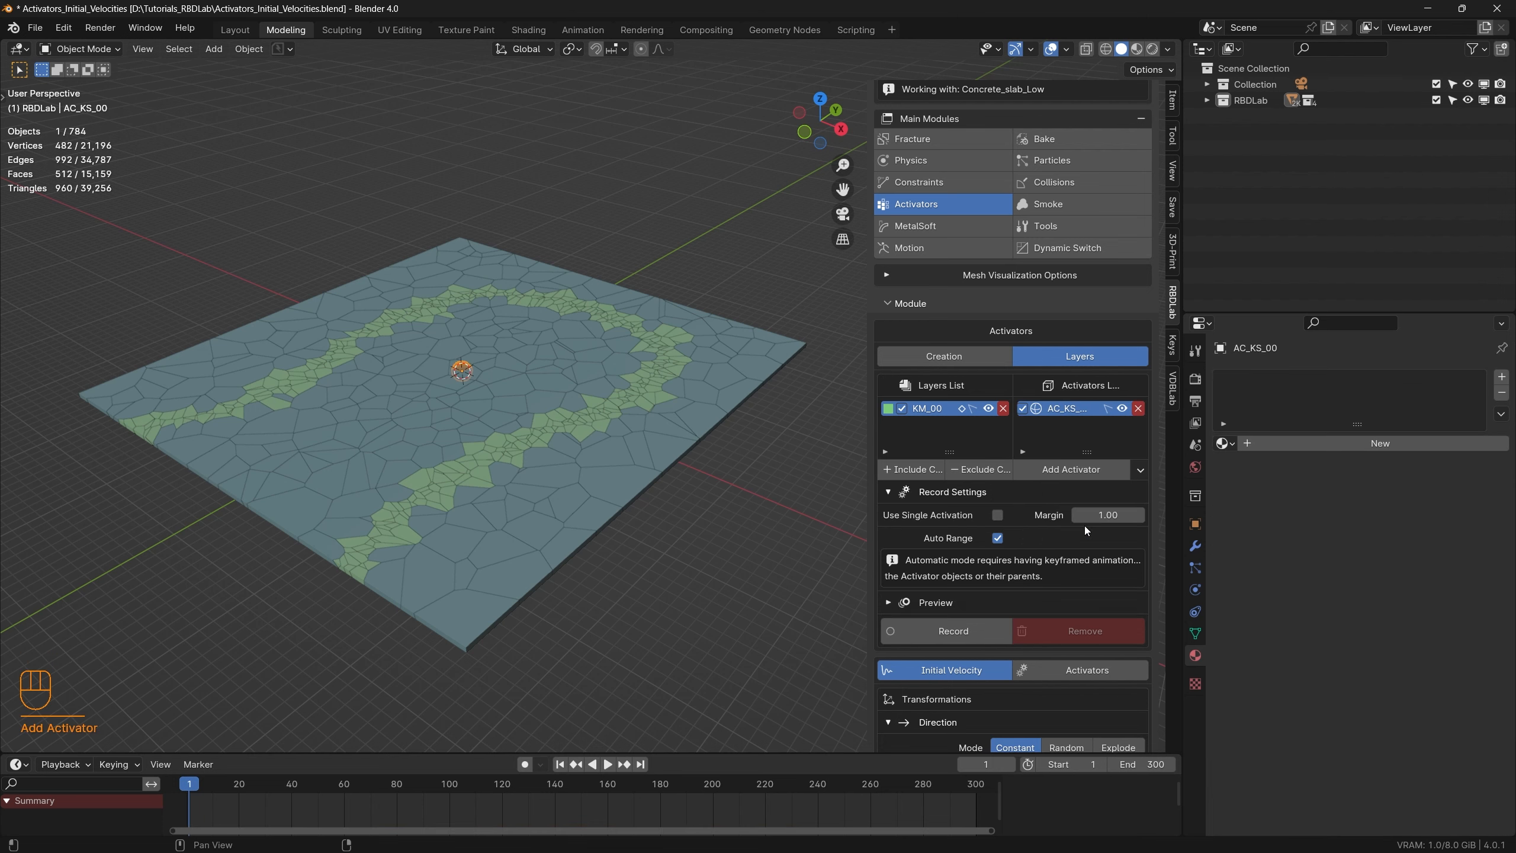
# Step: Scale up the sphere activator in top view until it is slightly wider than the green band of chunks
pyautogui.press('KP_7')
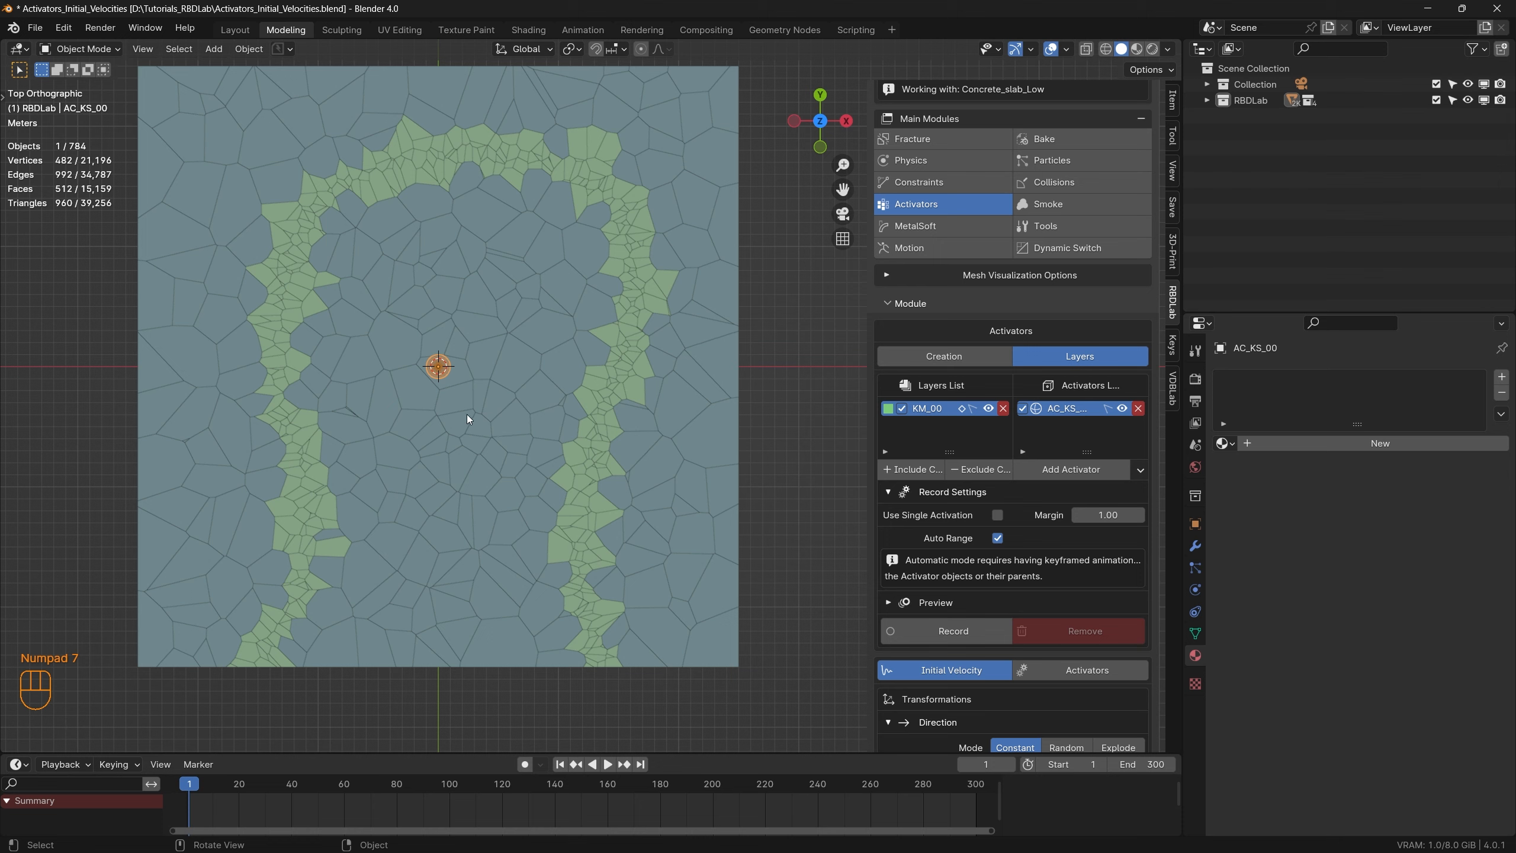
pyautogui.press('s')
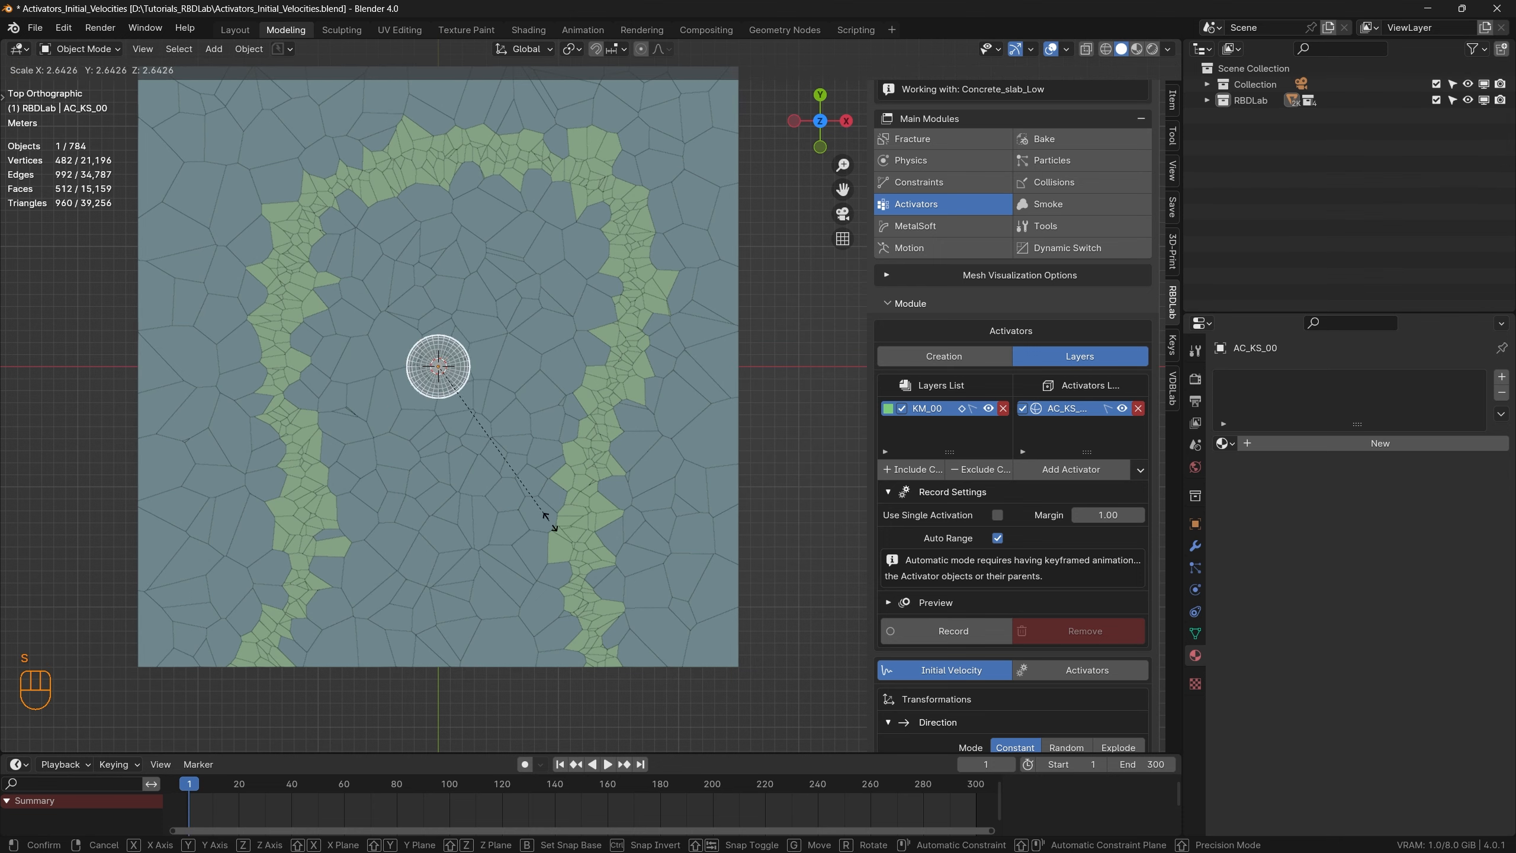
pyautogui.click(573, 566)
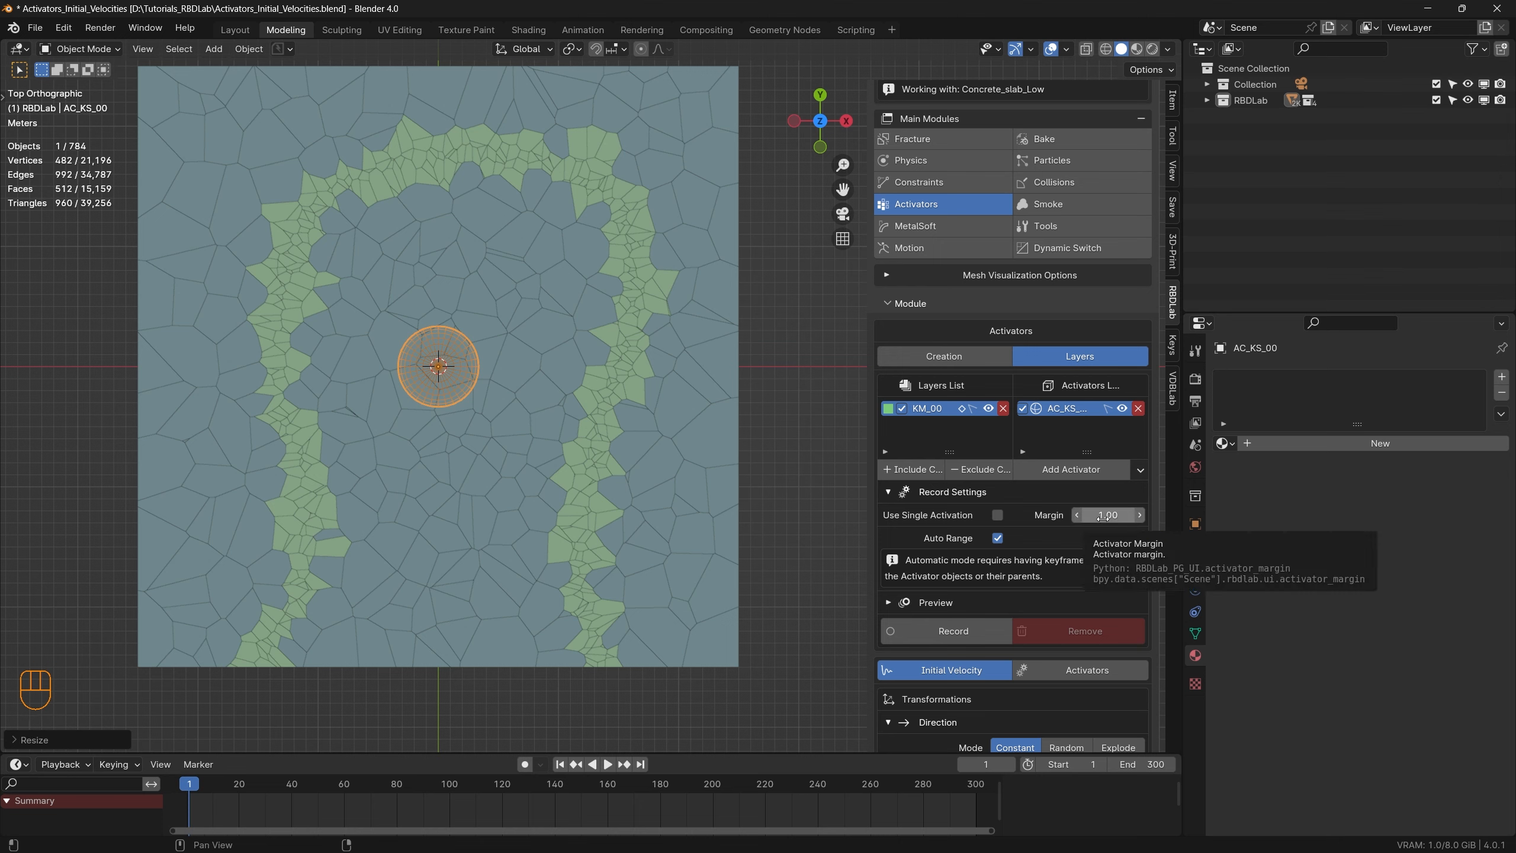
pyautogui.press('s')
pyautogui.click(649, 485)
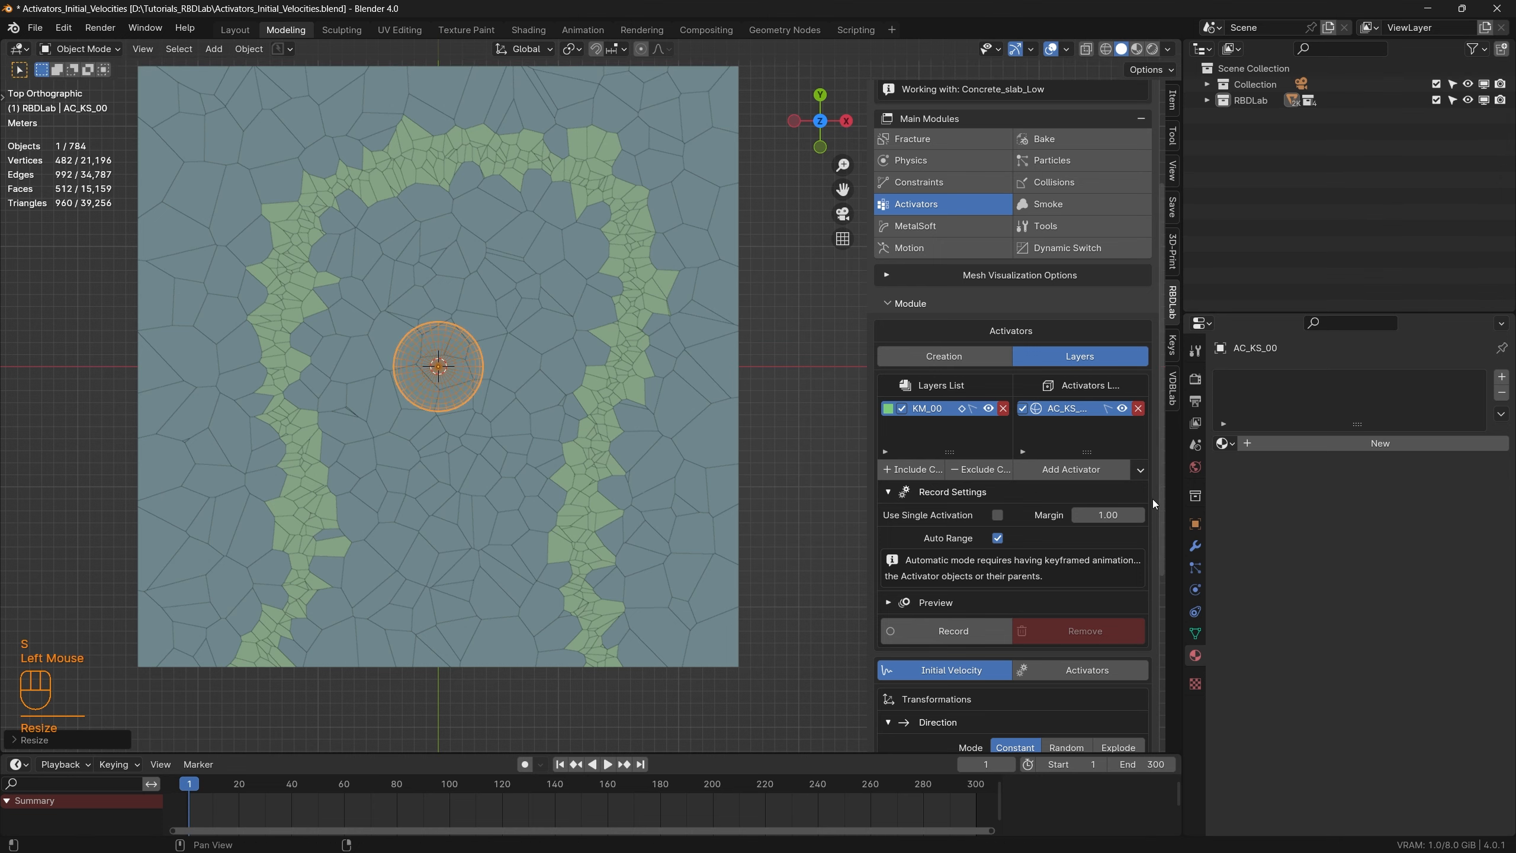
# Step: Set the activator recording margin to 0.10 and enable Use Single Activation
pyautogui.click(1103, 513)
pyautogui.write('.1')
pyautogui.press('Return')
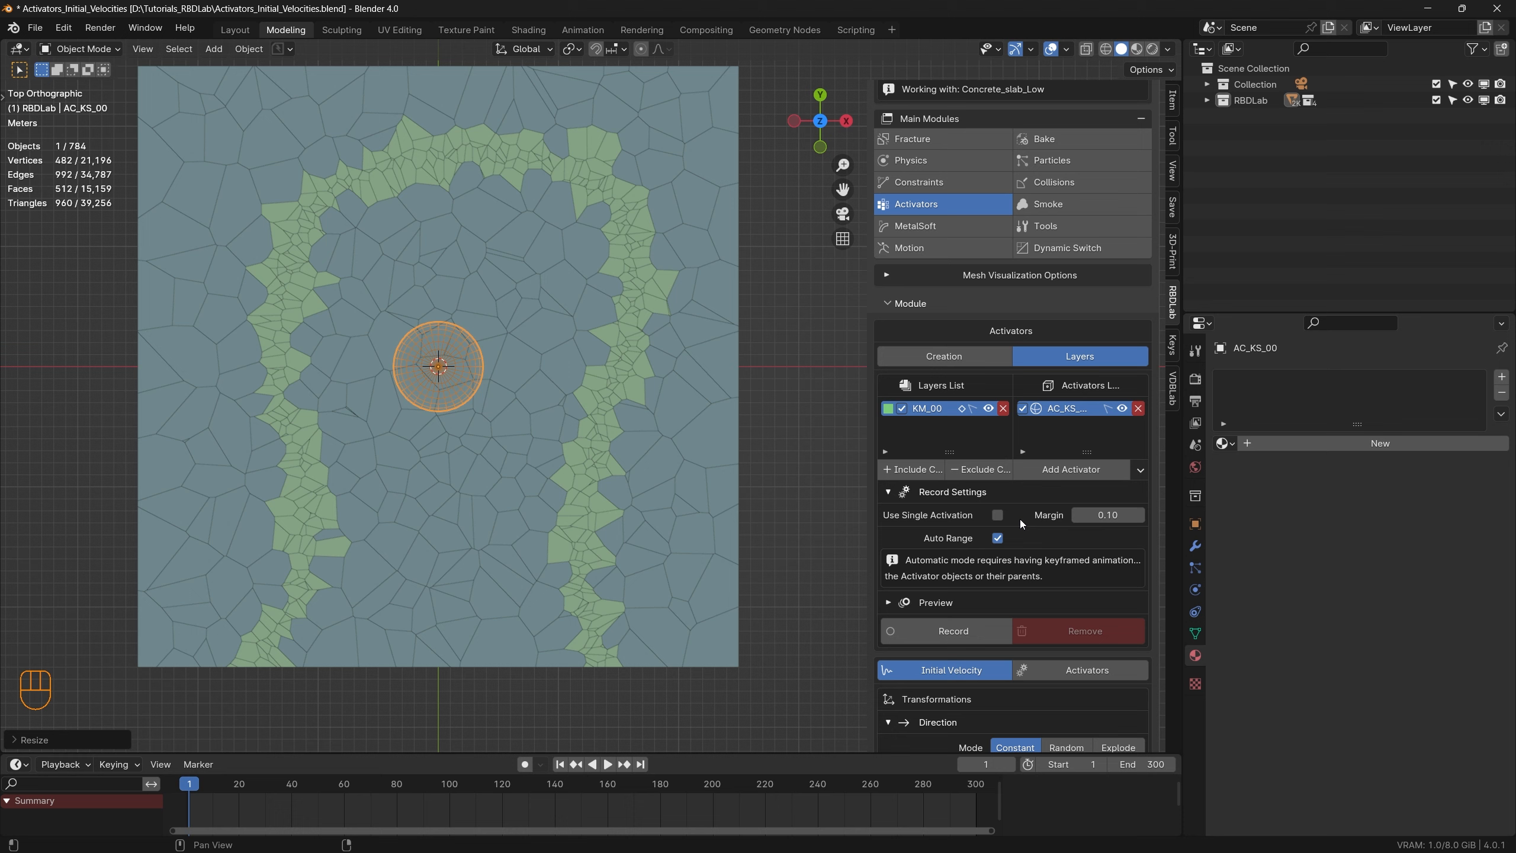
pyautogui.click(996, 516)
# Step: Add a Bezier curve directly under the Scene Collection
pyautogui.scroll(-2, 547, 500)
pyautogui.keyDown('shift'); pyautogui.moveTo(540, 507); pyautogui.dragTo(555, 472, button='middle'); pyautogui.keyUp('shift')
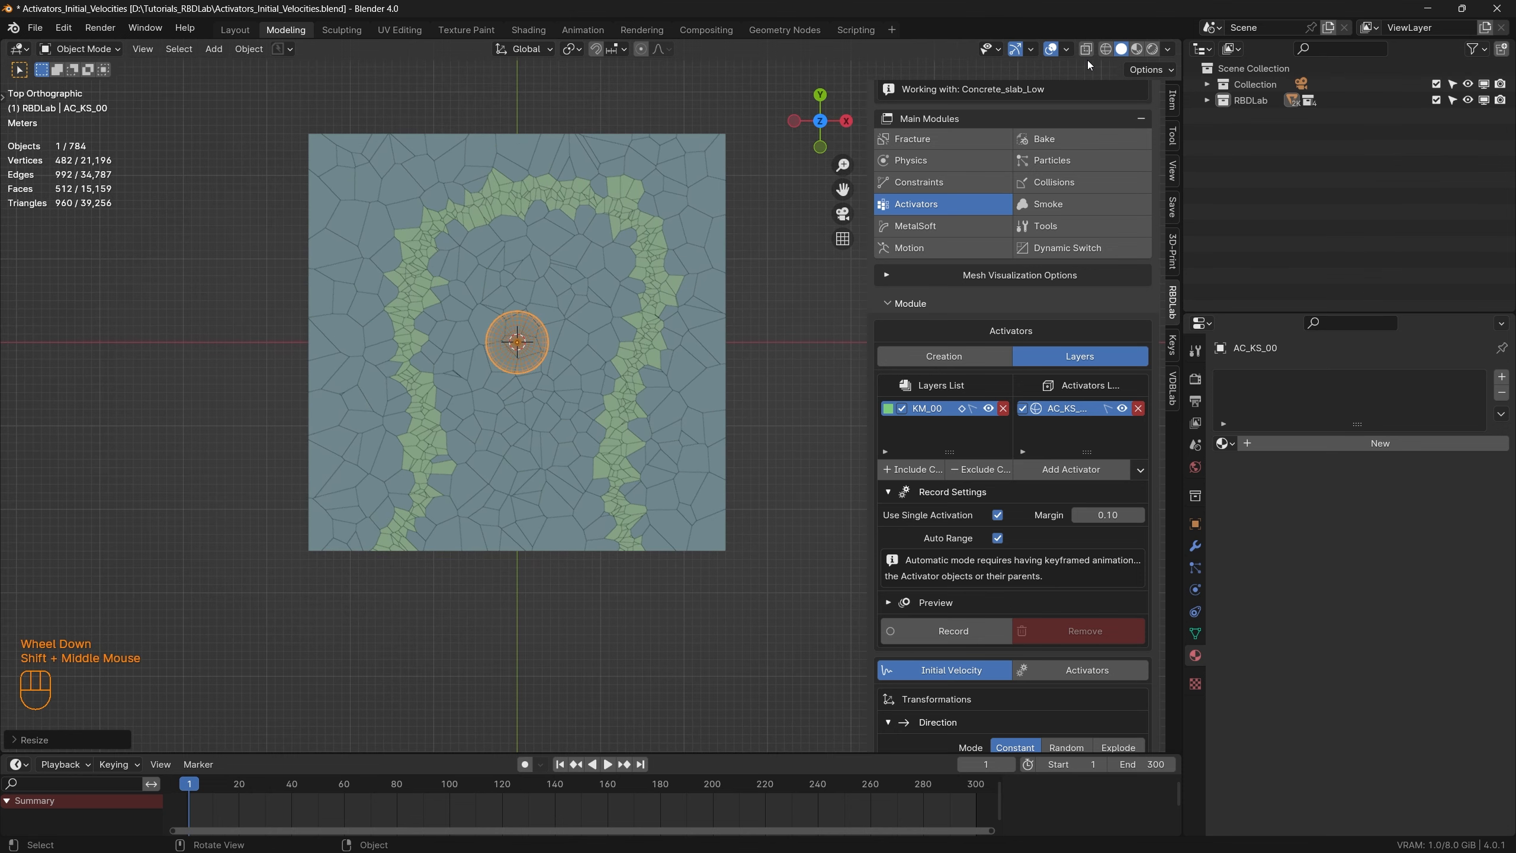
pyautogui.click(1270, 70)
pyautogui.hotkey('shift', 'a')
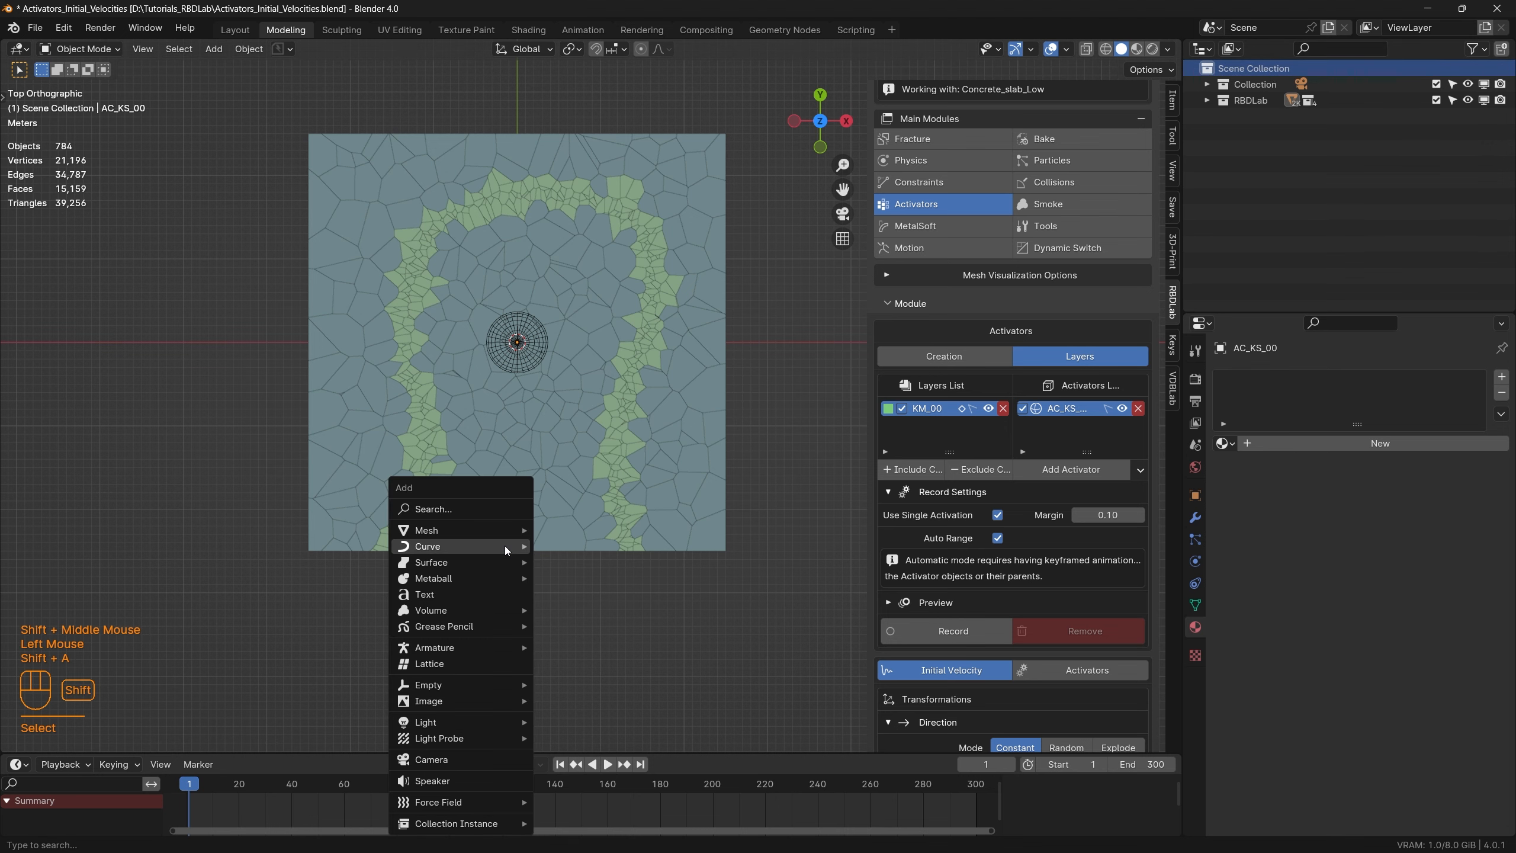
pyautogui.moveTo(505, 545)
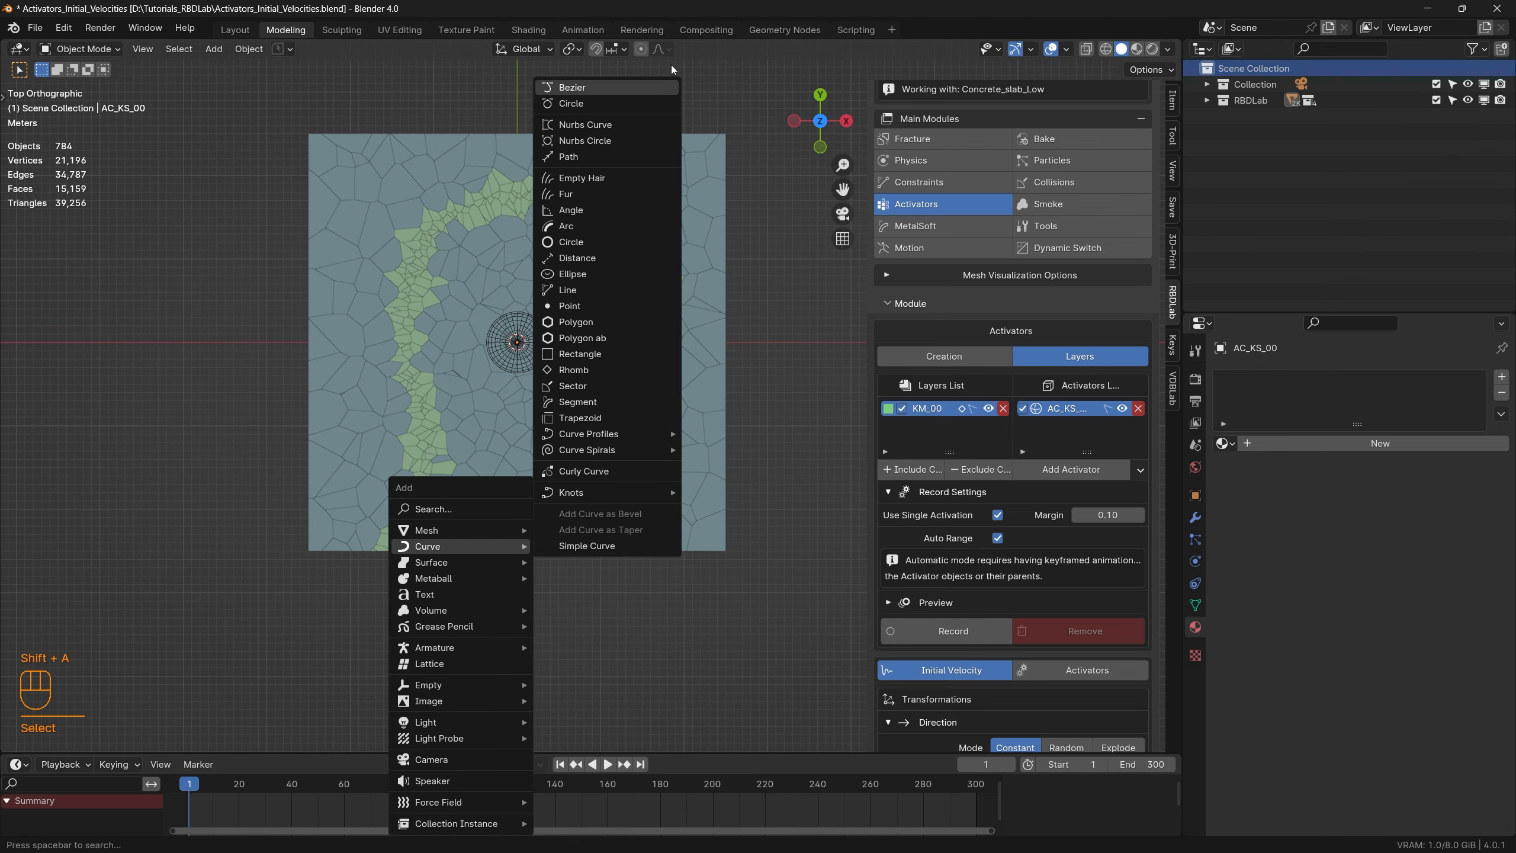
pyautogui.click(599, 87)
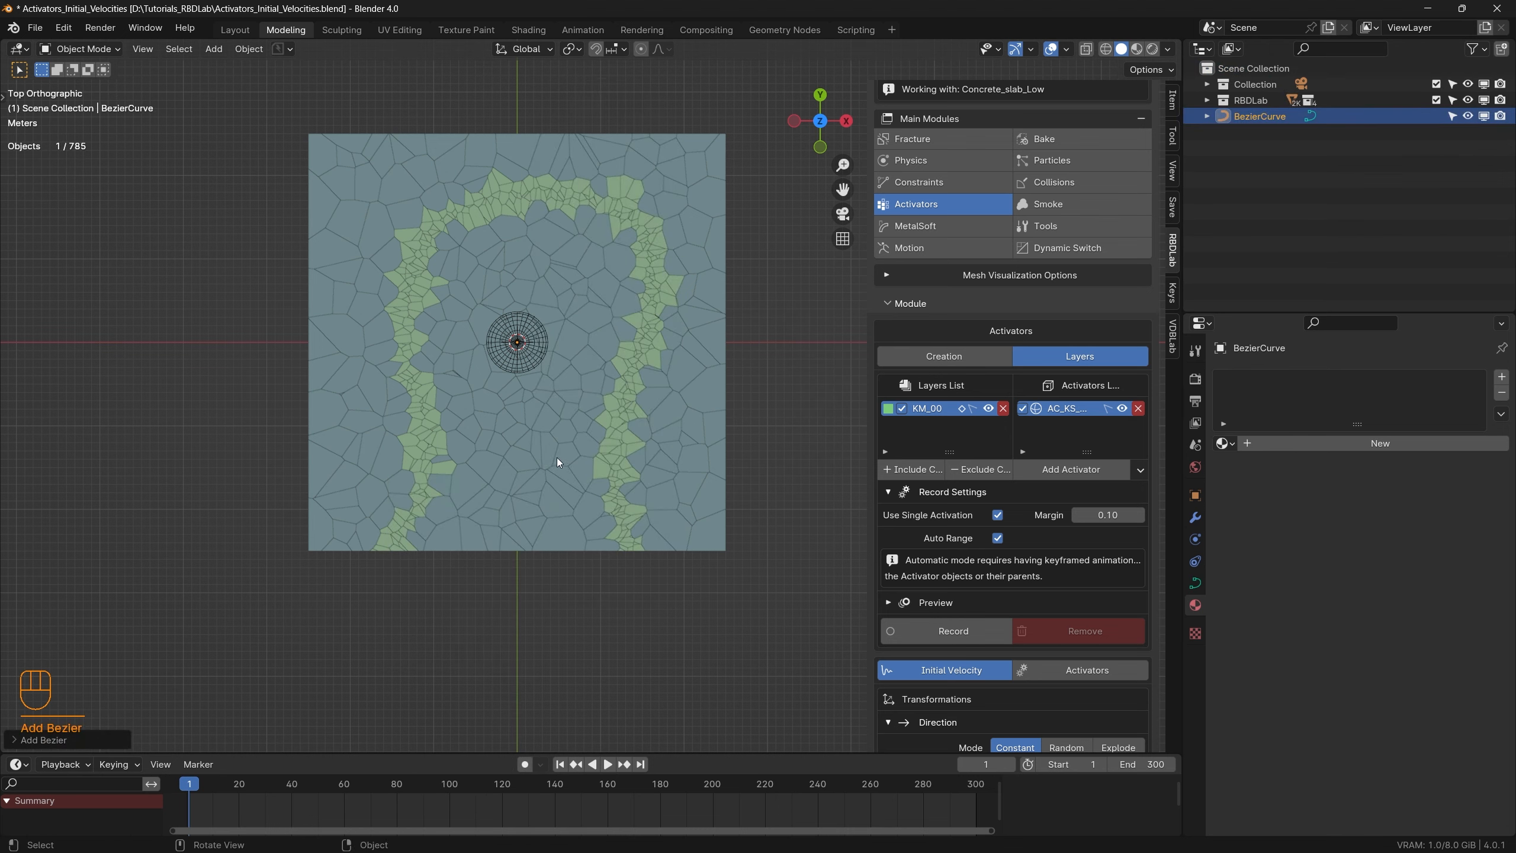
# Step: Move the Bezier curve just below the slab's lower edge, beside the left end of the green band
pyautogui.press('g')
pyautogui.click(424, 617)
pyautogui.scroll(4, 414, 558)
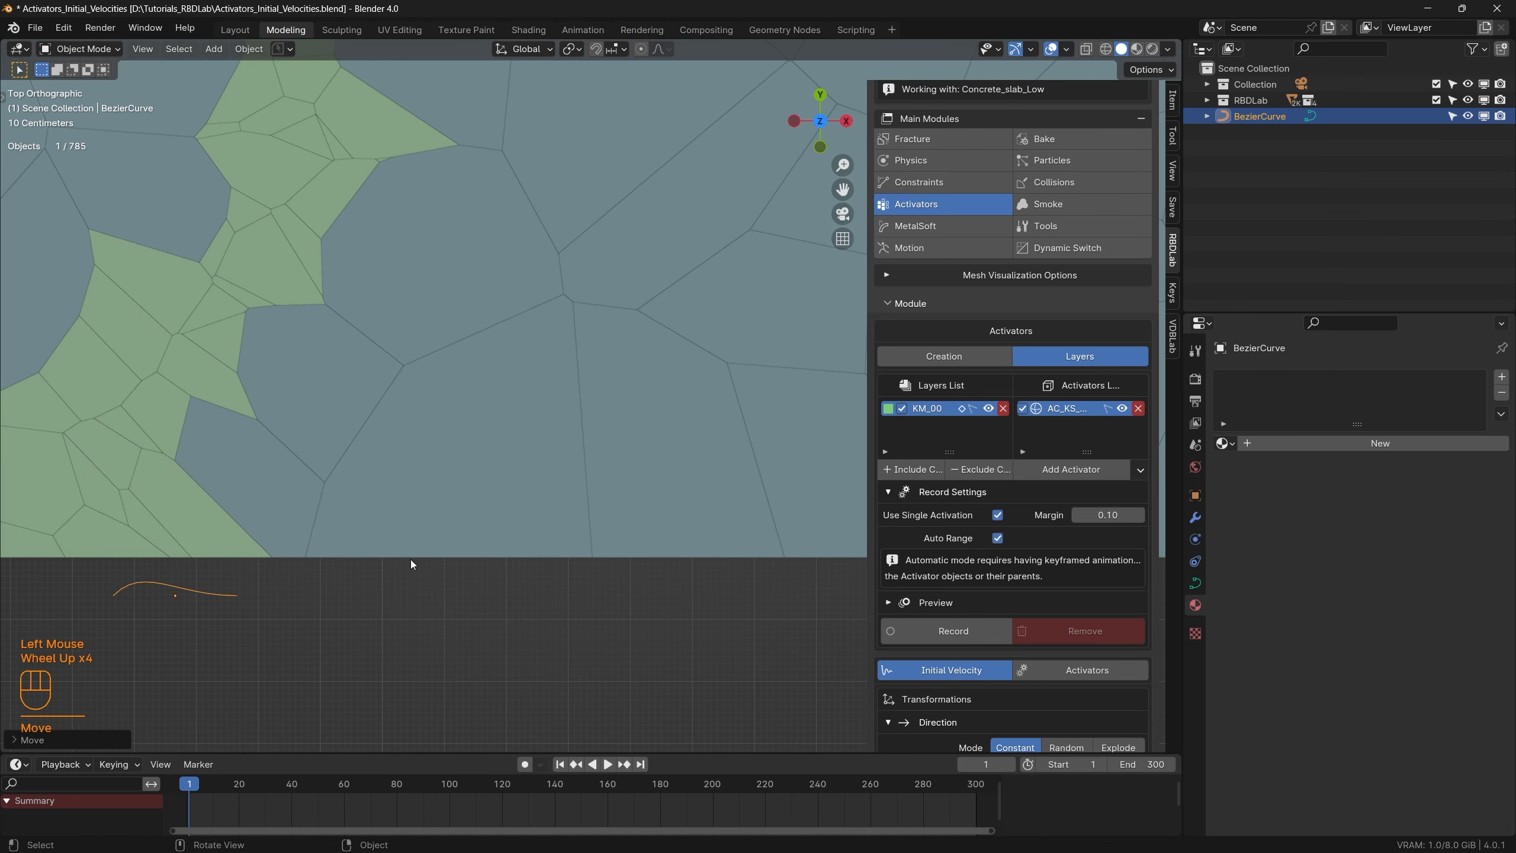
pyautogui.keyDown('shift'); pyautogui.moveTo(304, 598); pyautogui.dragTo(460, 580, button='middle'); pyautogui.keyUp('shift')
pyautogui.press('g')
pyautogui.click(354, 602)
# Step: Edit the Bezier curve with X-ray enabled and move its end control point onto the first bend of the green band's left side
pyautogui.press('Tab')
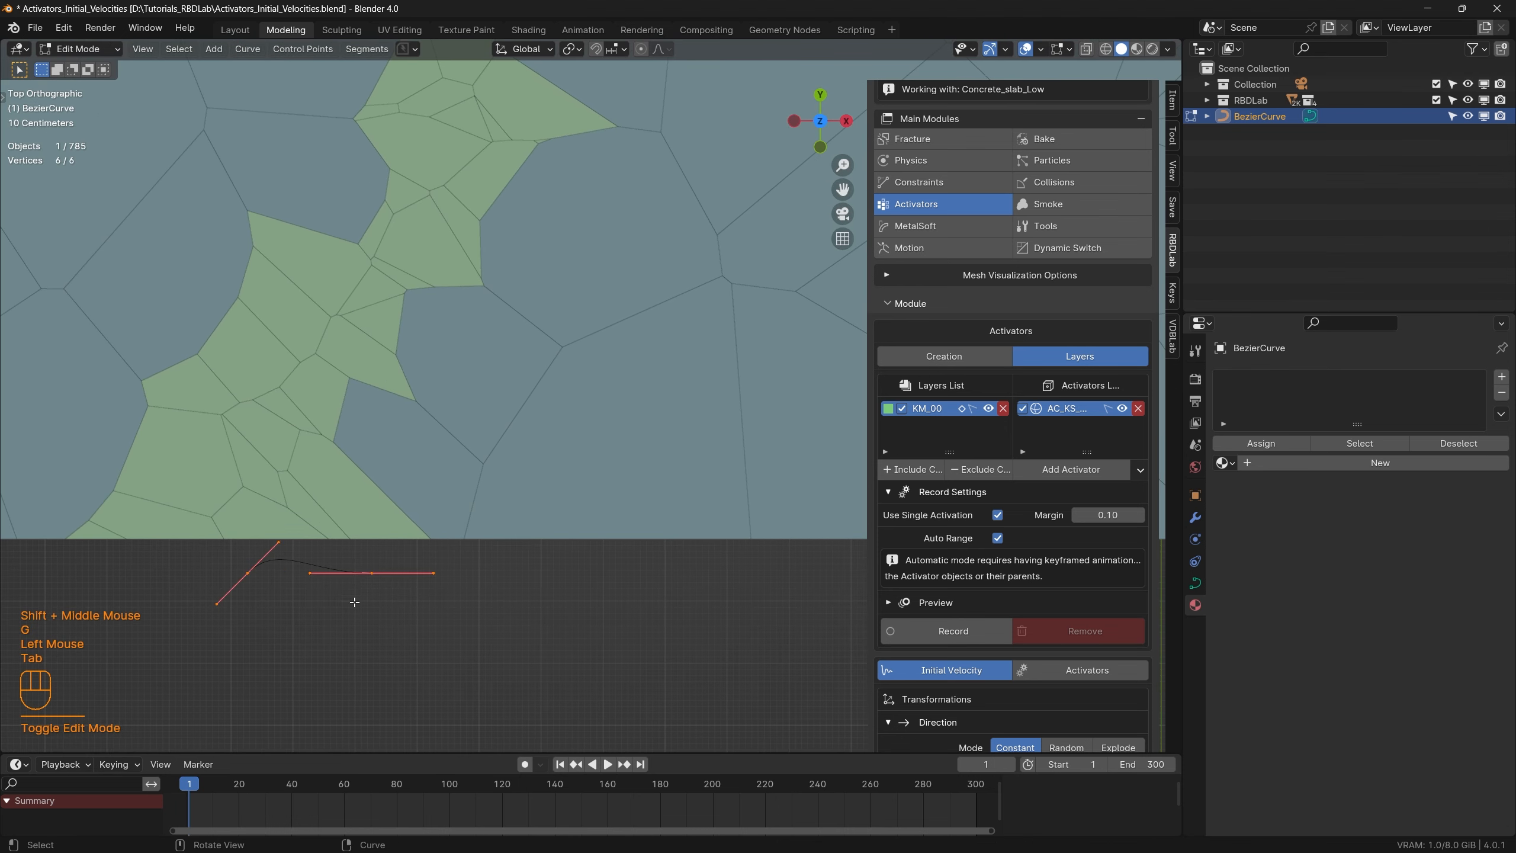
pyautogui.click(373, 574)
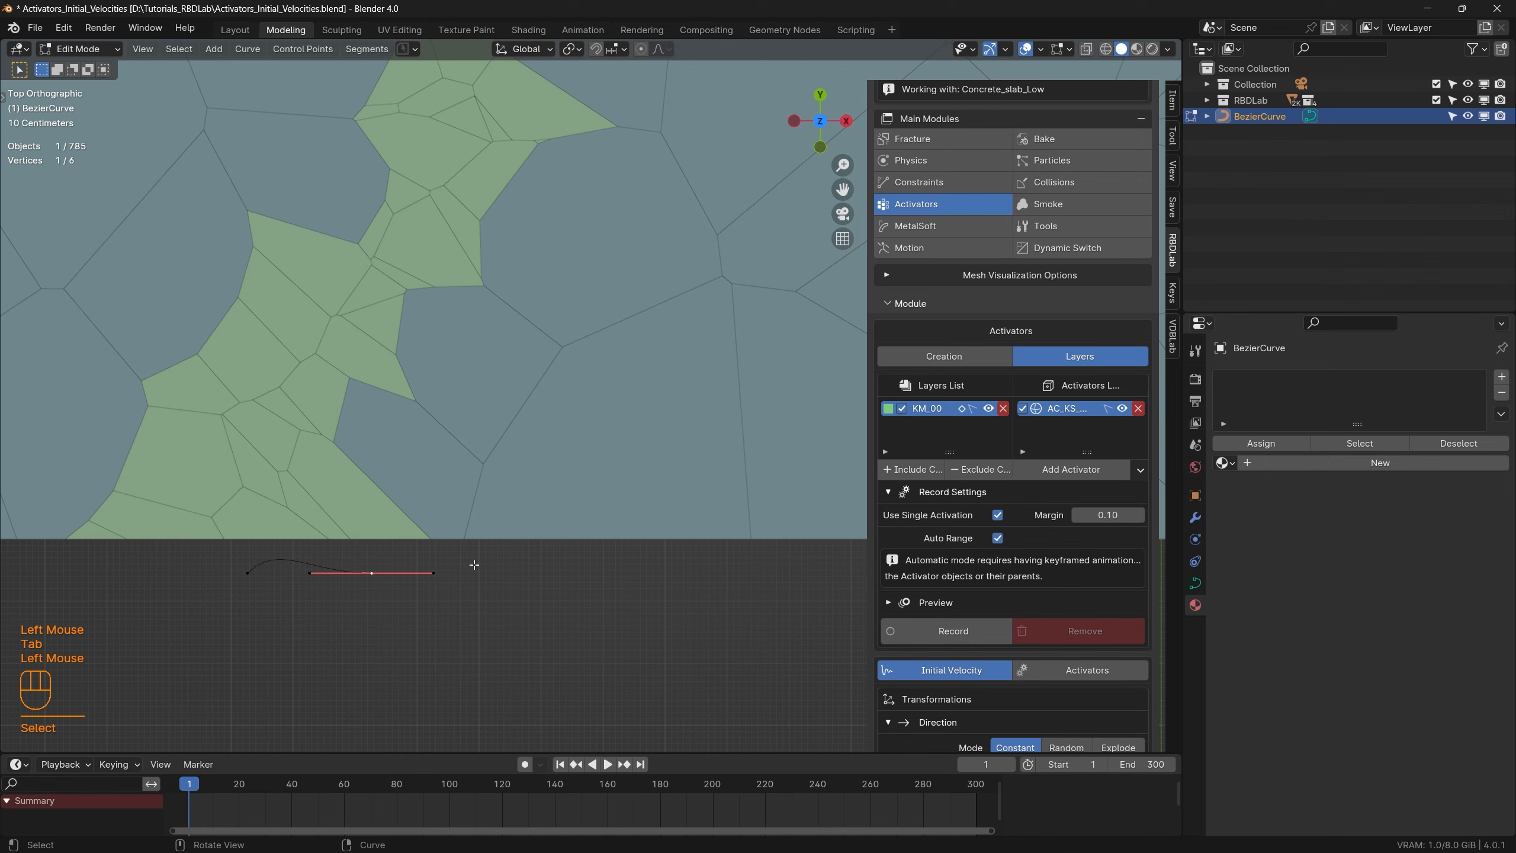
pyautogui.scroll(-4, 373, 573)
pyautogui.keyDown('shift'); pyautogui.moveTo(633, 156); pyautogui.dragTo(737, 274, button='middle'); pyautogui.keyUp('shift')
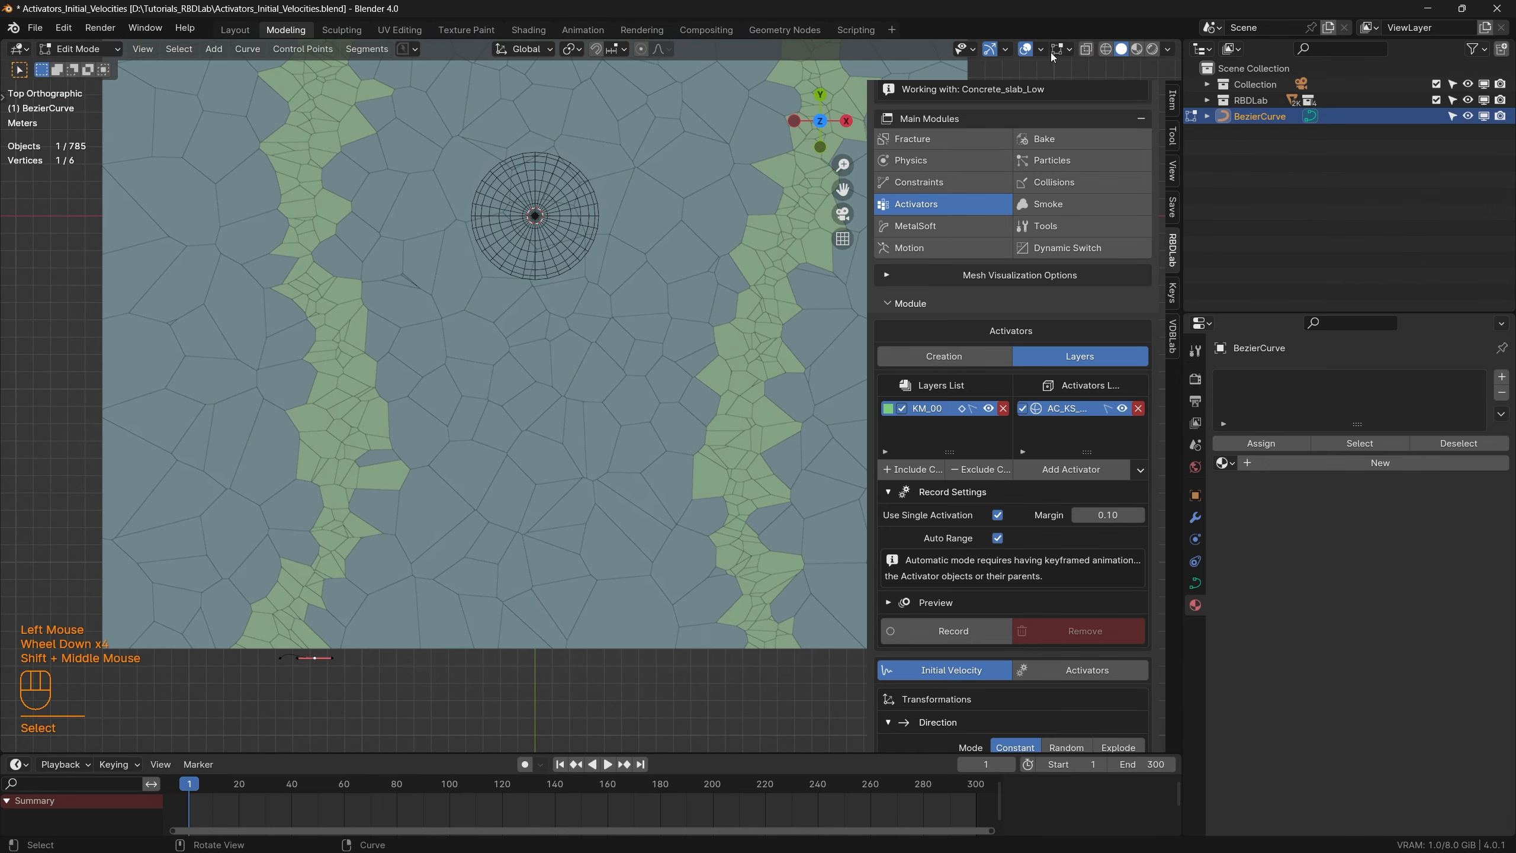
pyautogui.click(1086, 49)
pyautogui.keyDown('shift'); pyautogui.moveTo(525, 474); pyautogui.dragTo(632, 529, button='middle'); pyautogui.keyUp('shift')
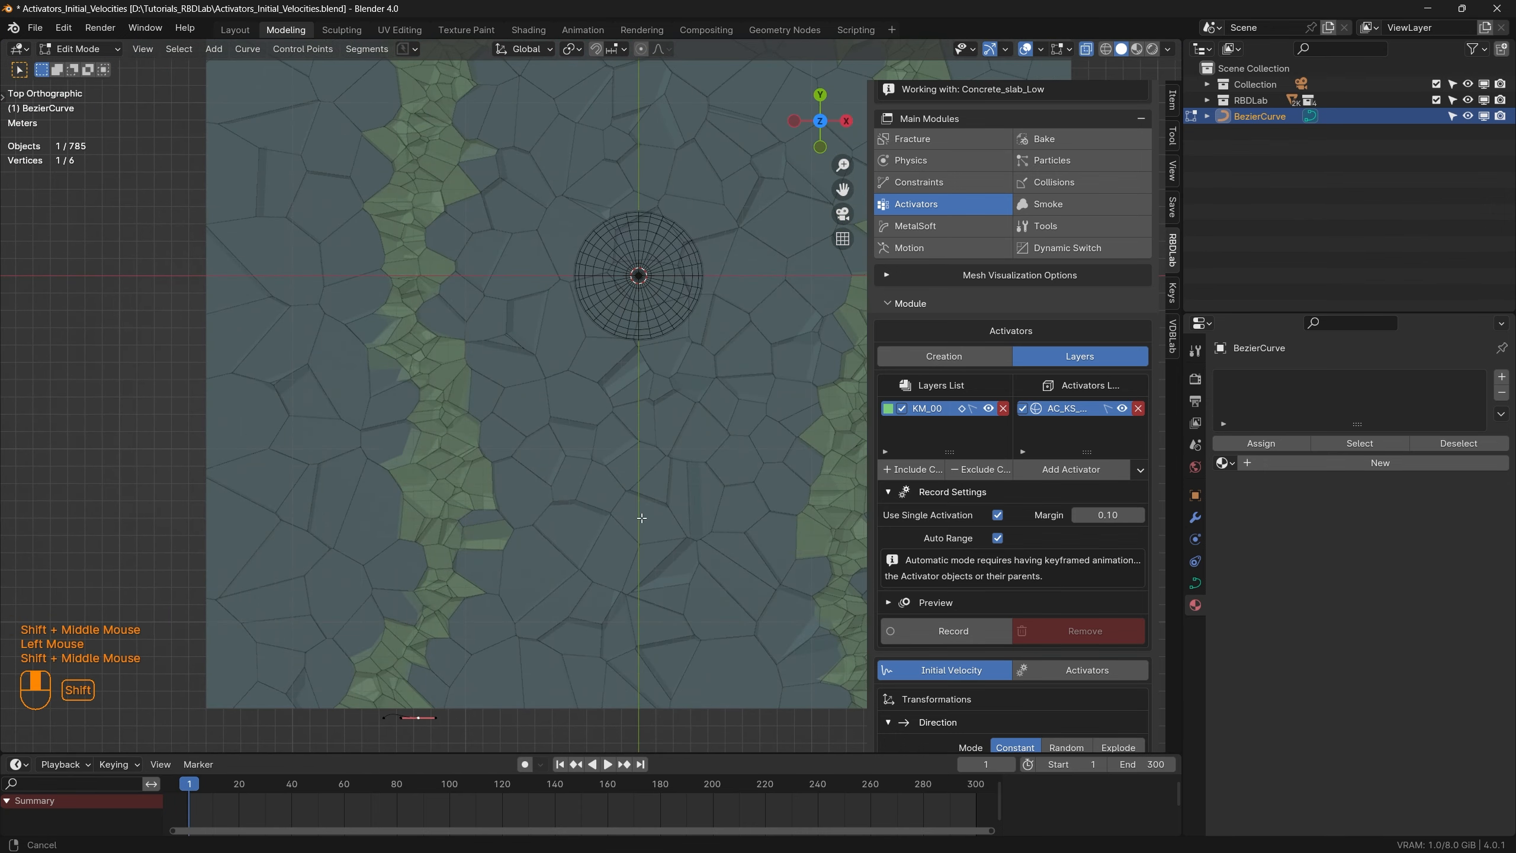
pyautogui.scroll(-1, 641, 520)
pyautogui.scroll(-2, 641, 520)
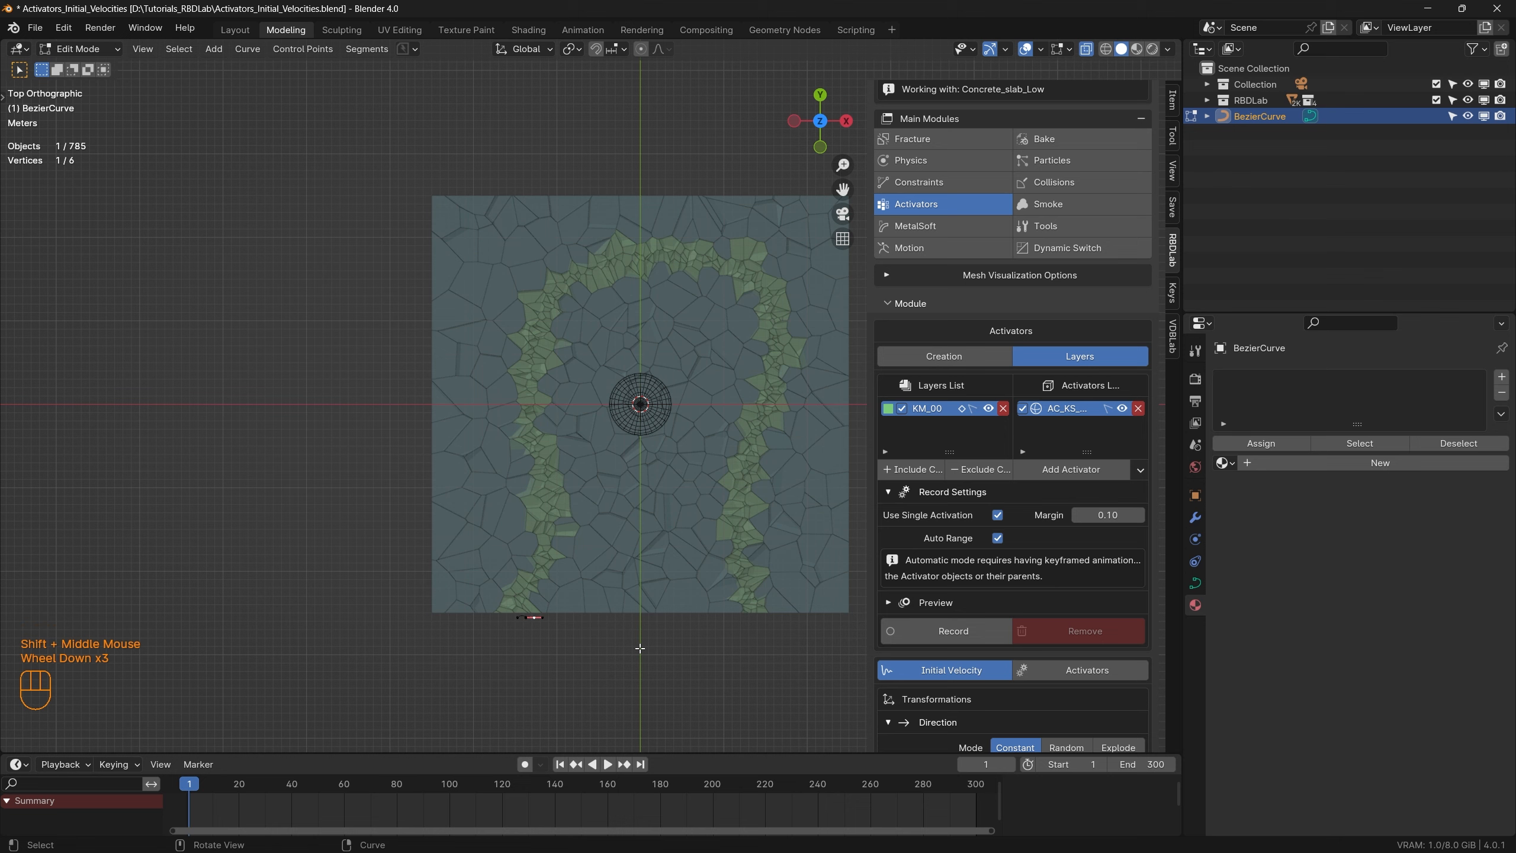
pyautogui.press('g')
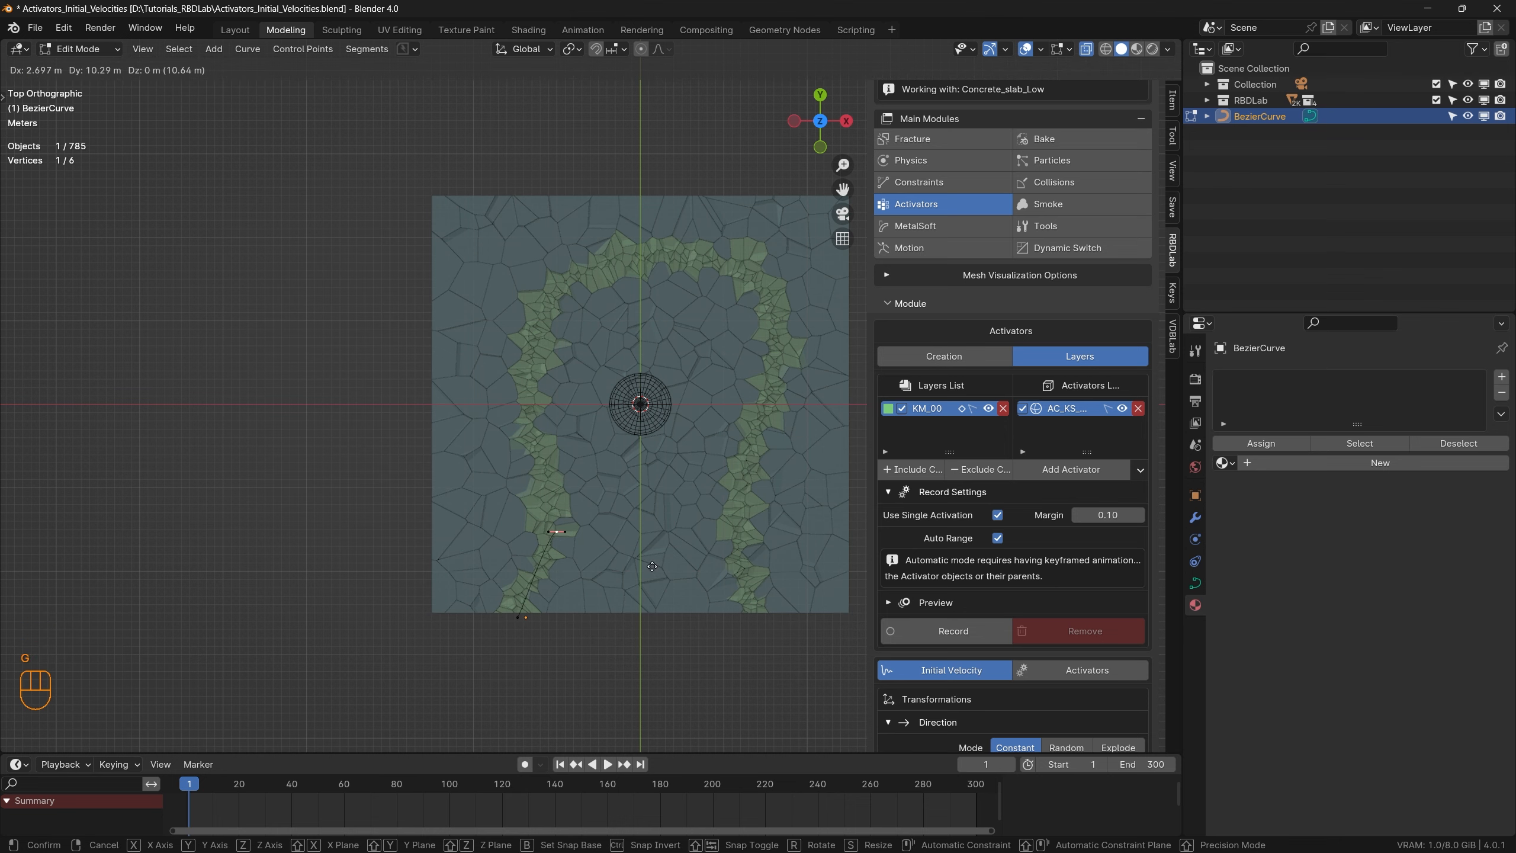
pyautogui.click(651, 563)
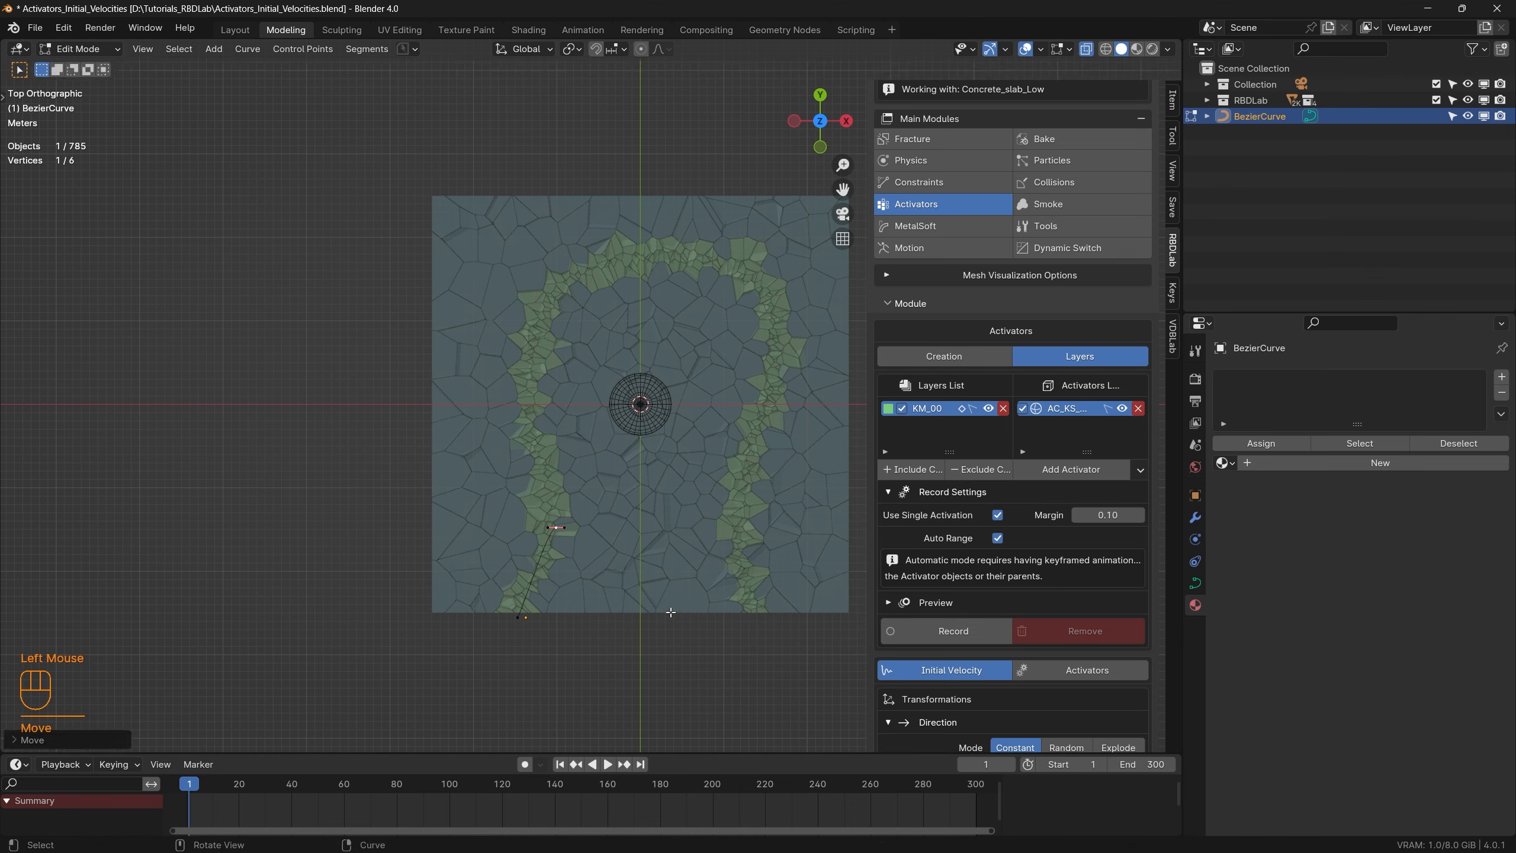
# Step: Extrude three more control points along the green band's left side up to the middle of its top arc
pyautogui.press('e')
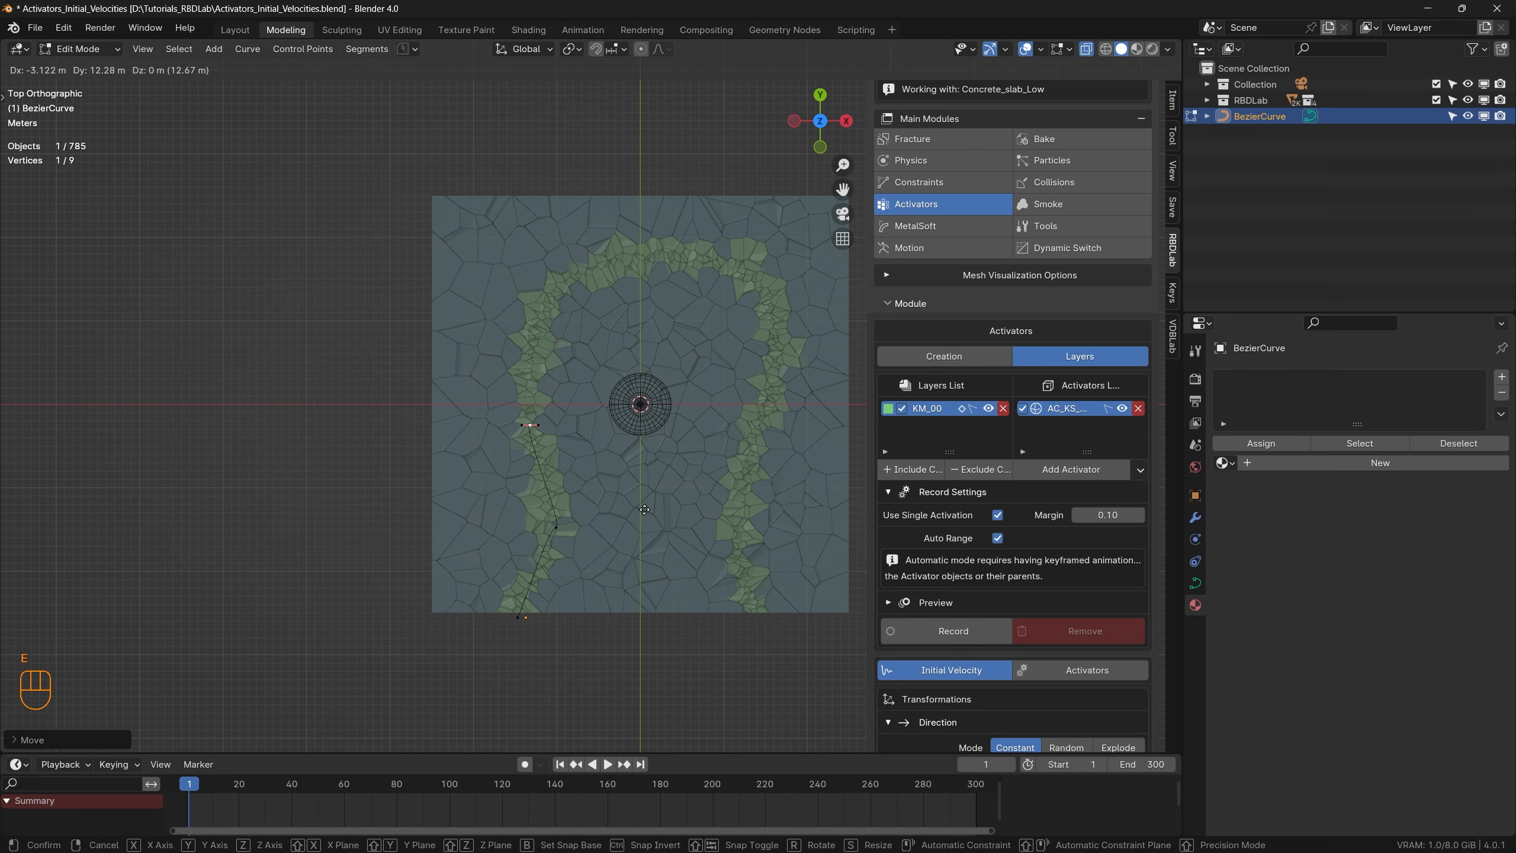
pyautogui.click(645, 510)
pyautogui.press('e')
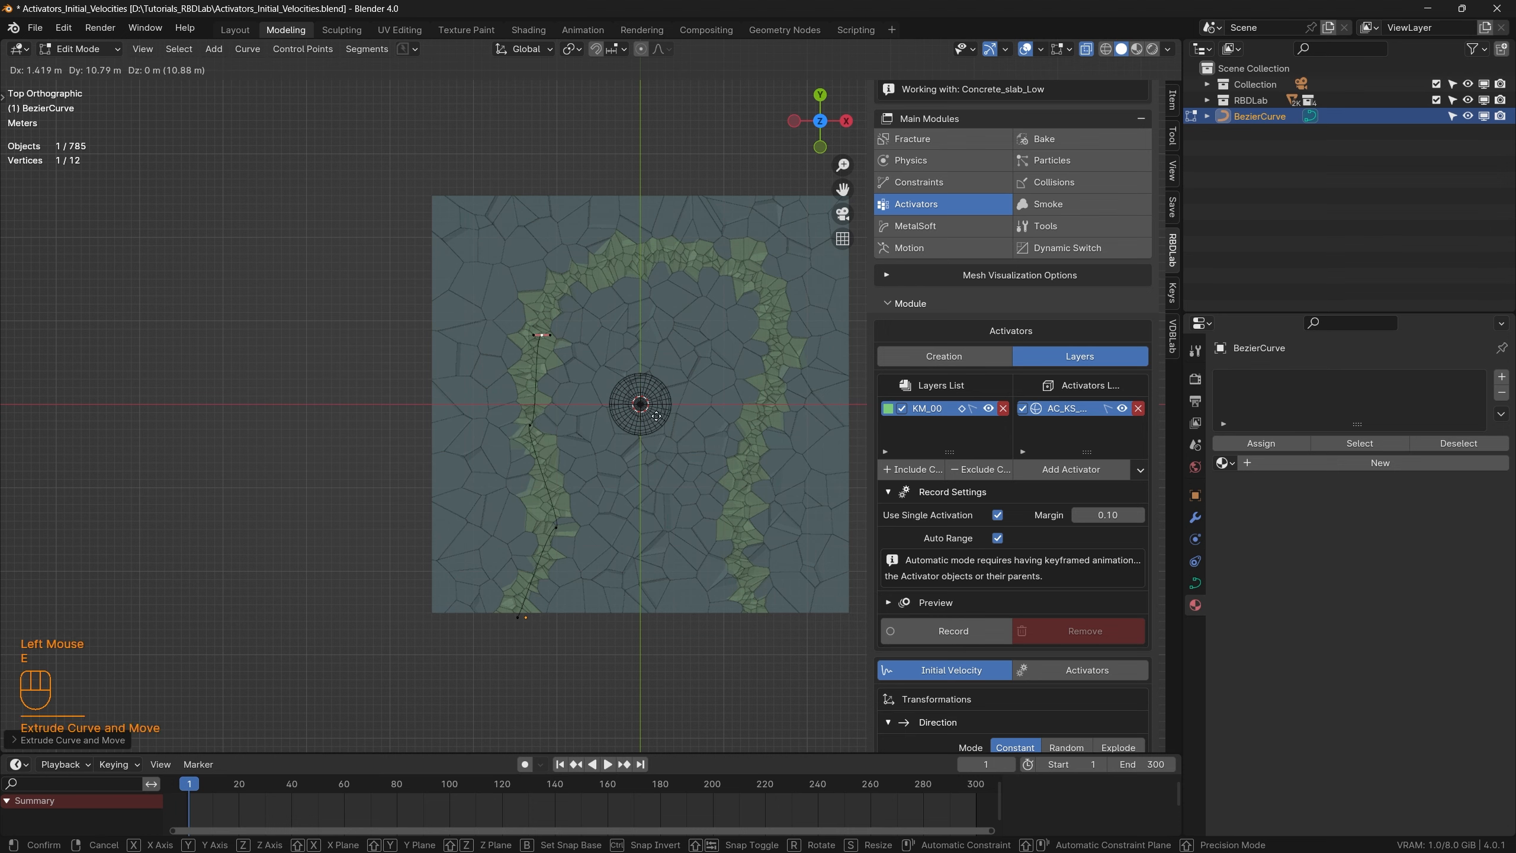
pyautogui.click(663, 380)
pyautogui.press('e')
pyautogui.click(778, 329)
# Step: Extrude four control points down the band's right side, ending just below the slab's lower edge
pyautogui.press('e')
pyautogui.click(775, 337)
pyautogui.press('e')
pyautogui.click(771, 467)
pyautogui.press('e')
pyautogui.click(737, 575)
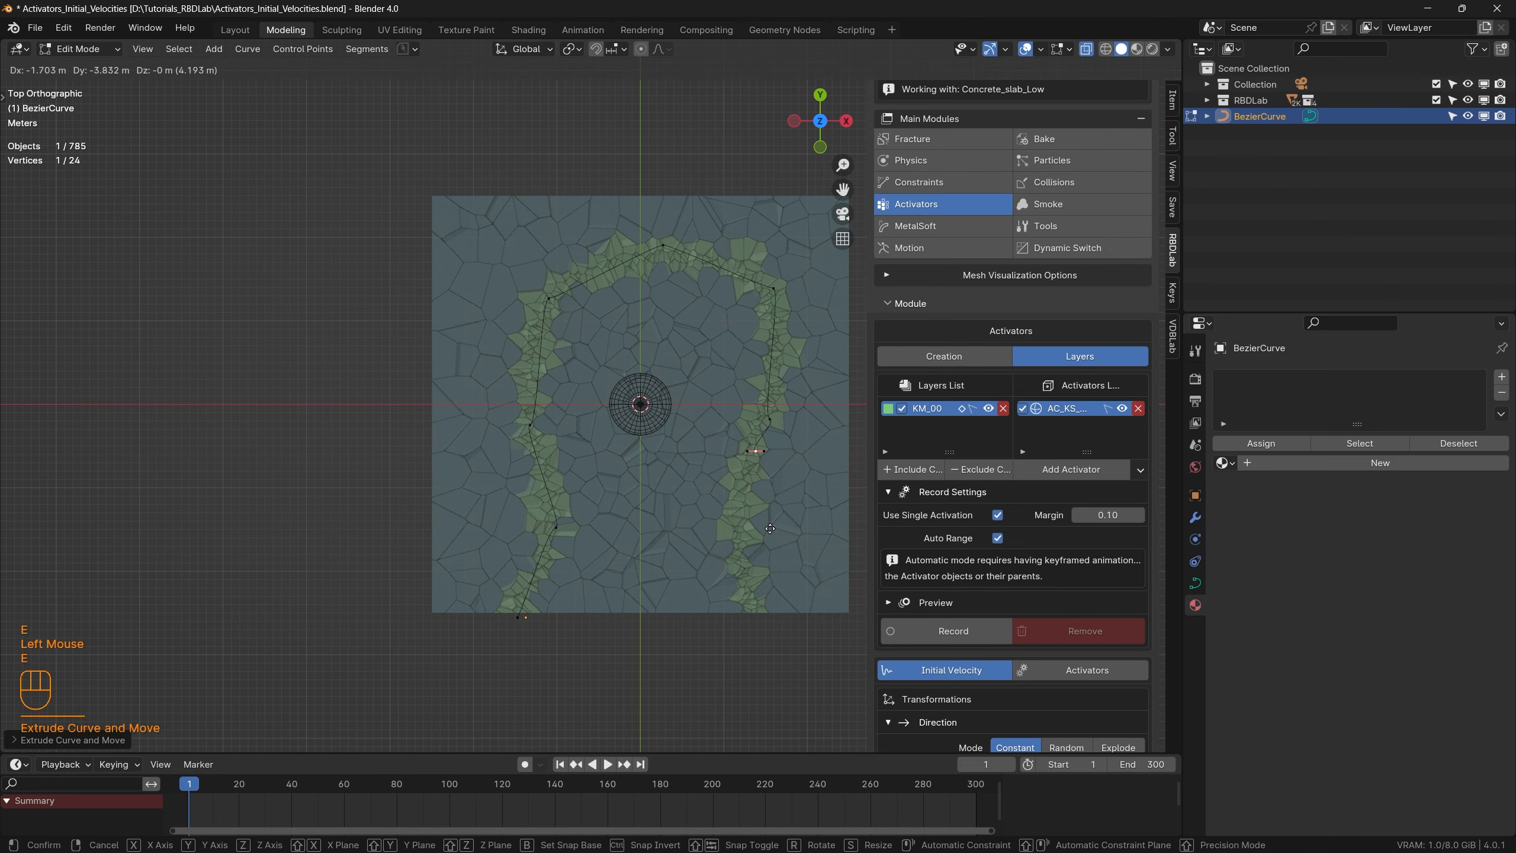
pyautogui.press('e')
pyautogui.click(779, 693)
# Step: Rotate the lower-left control point about -82°, move it up onto the band and scale its handles about 4 times
pyautogui.scroll(2, 545, 630)
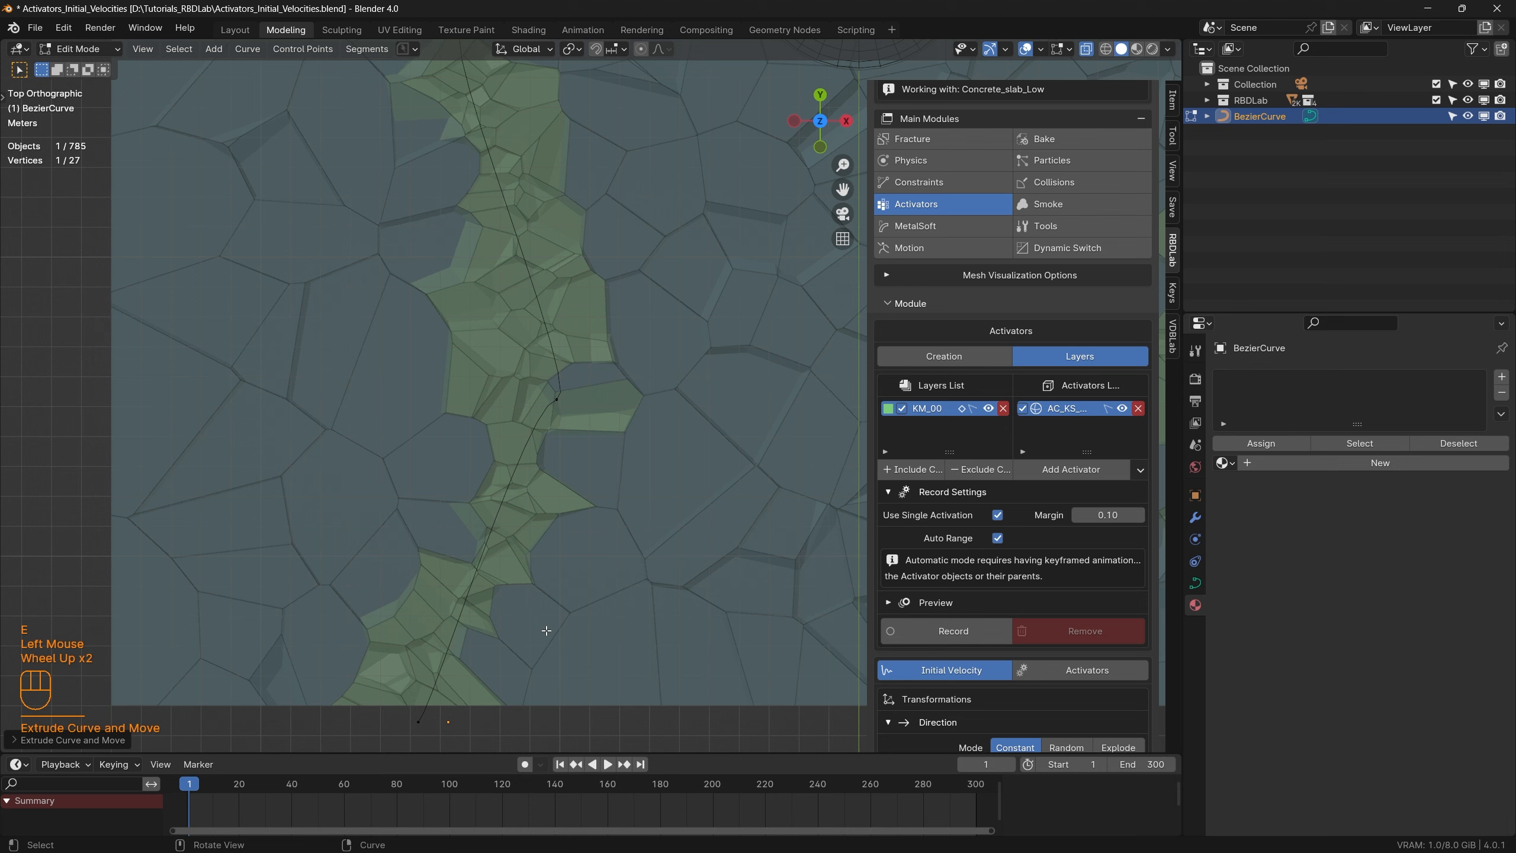
pyautogui.click(556, 400)
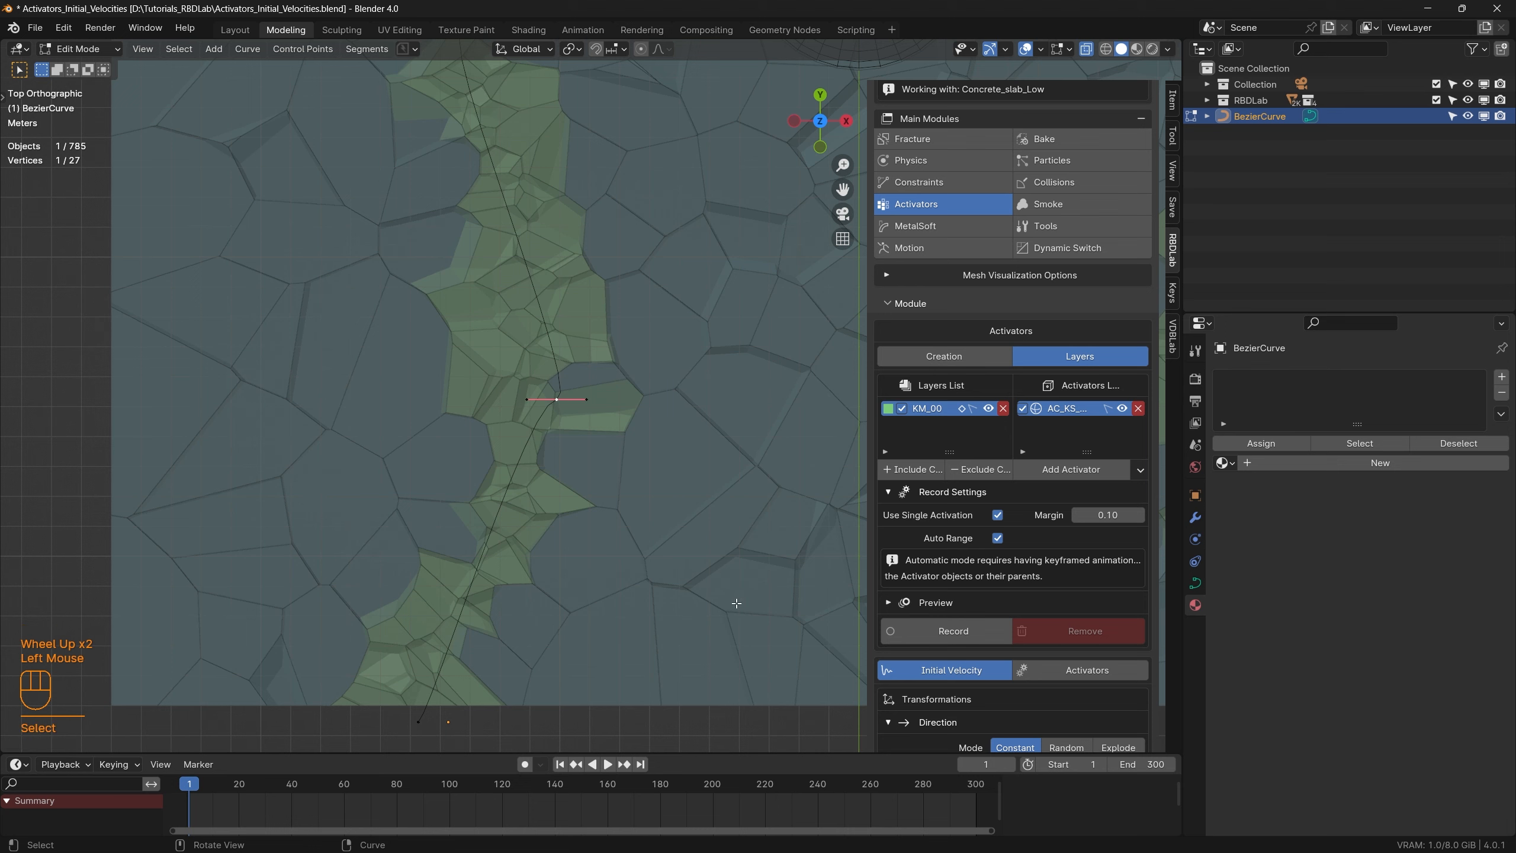
pyautogui.press('r')
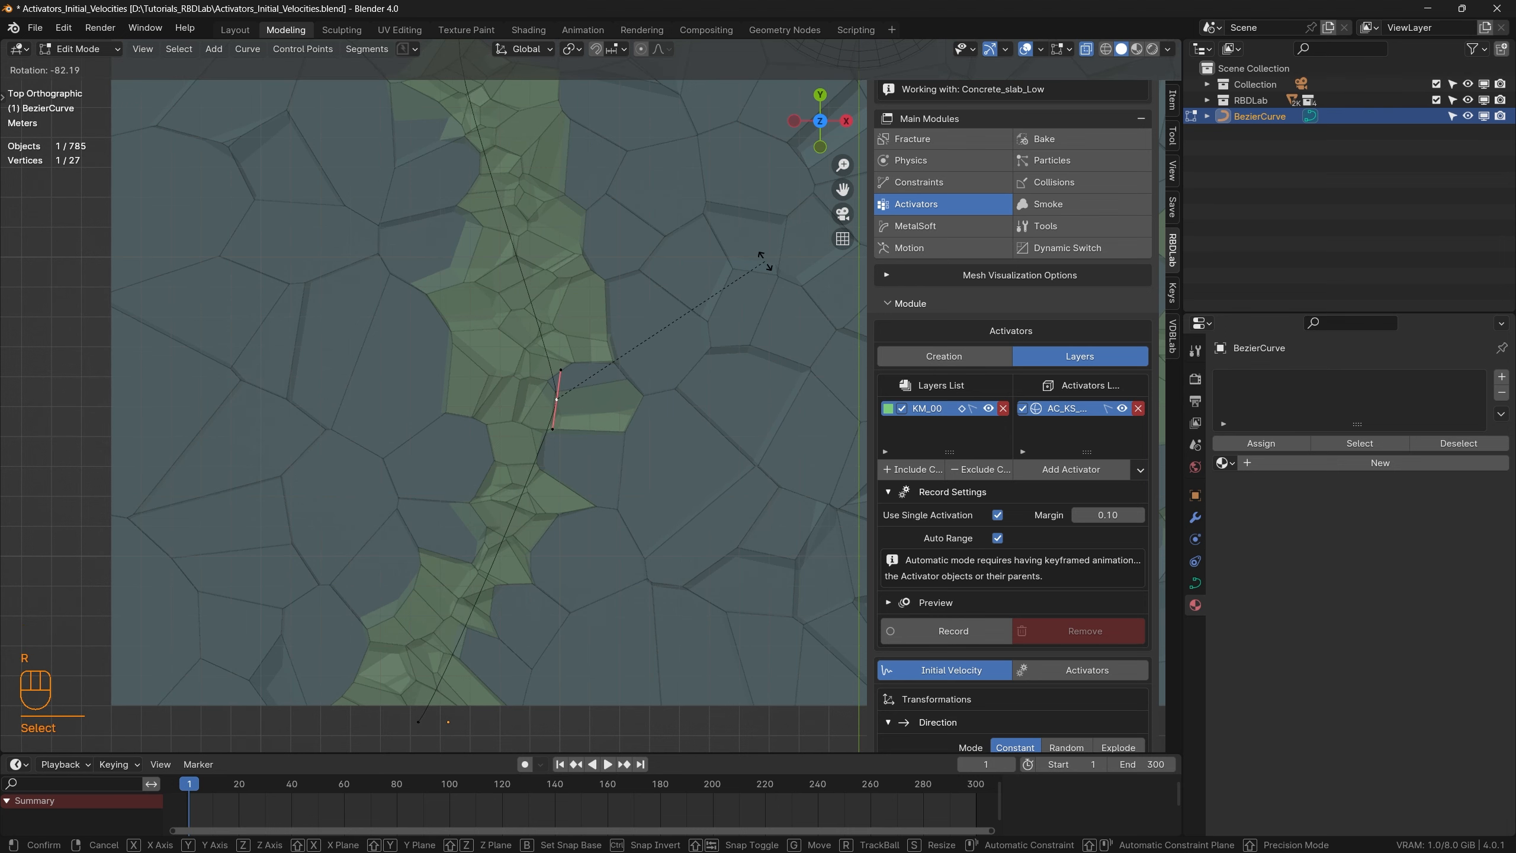
pyautogui.click(765, 261)
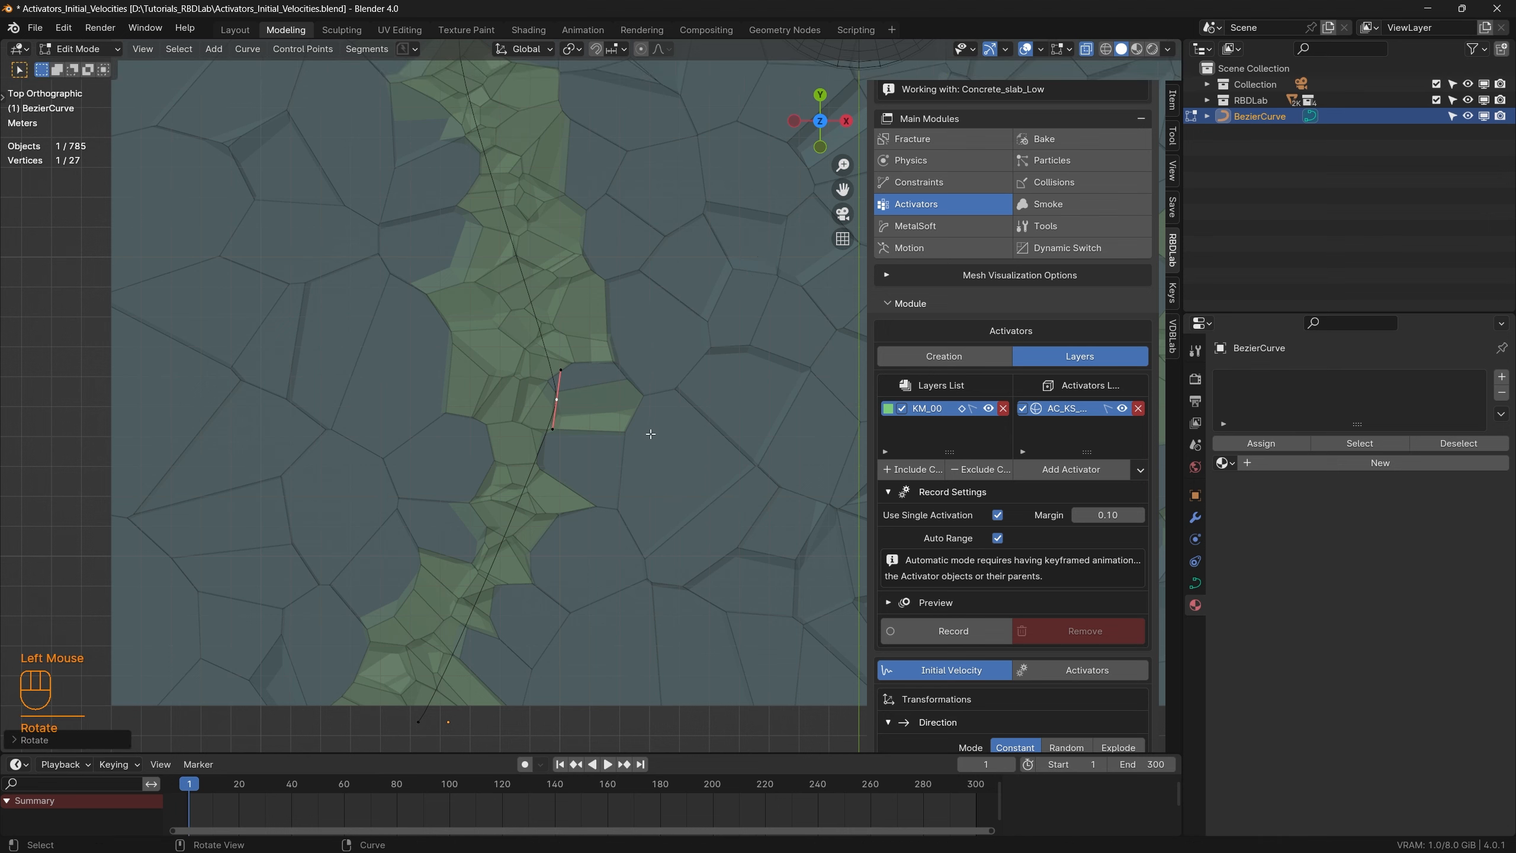
pyautogui.scroll(-1, 652, 451)
pyautogui.keyDown('shift'); pyautogui.moveTo(624, 529); pyautogui.dragTo(565, 484, button='middle'); pyautogui.keyUp('shift')
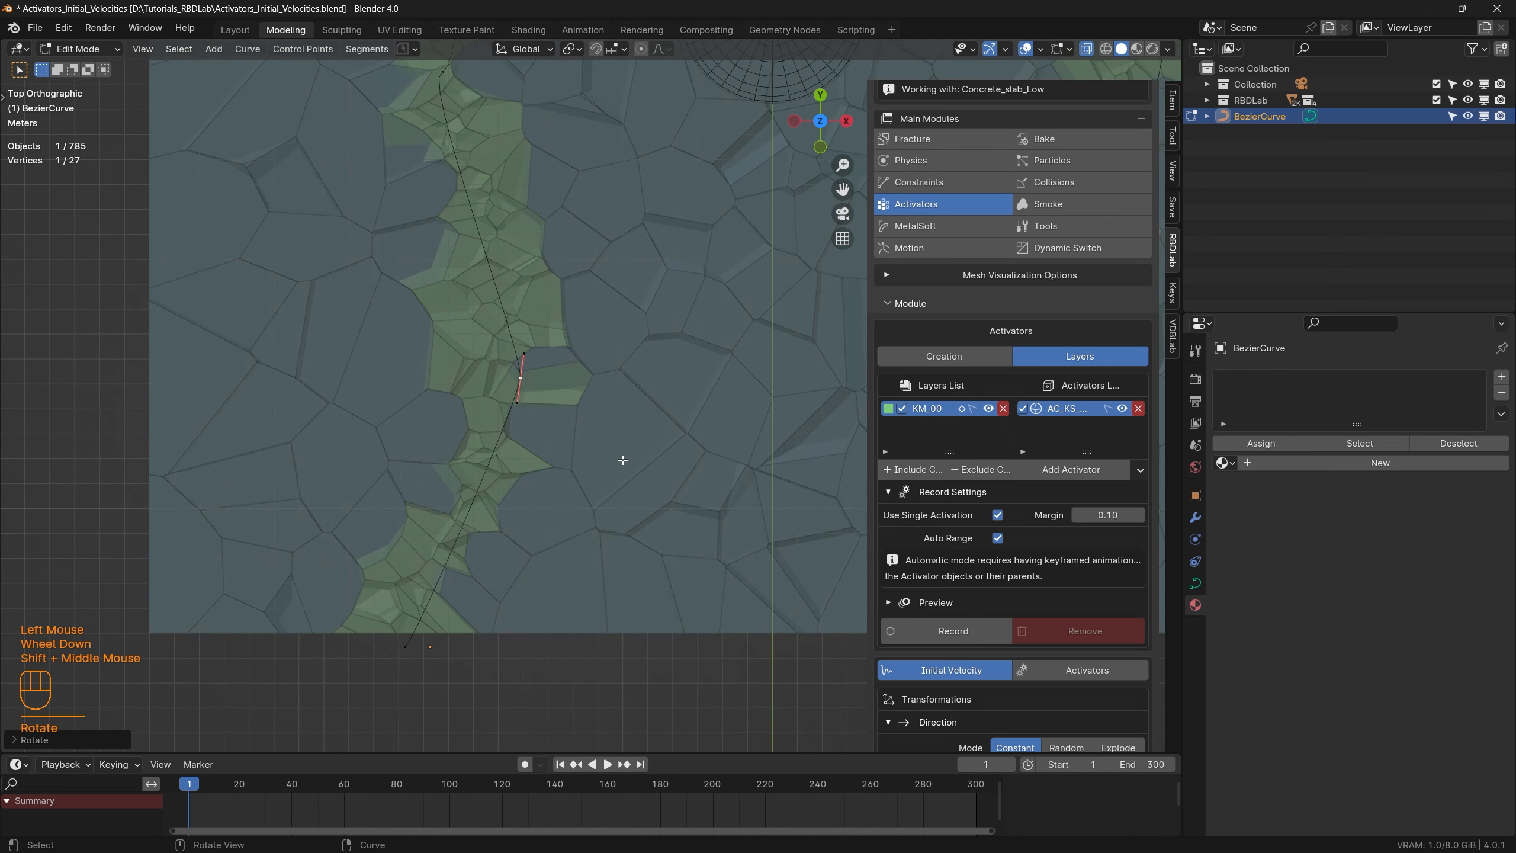
pyautogui.press('g')
pyautogui.click(609, 408)
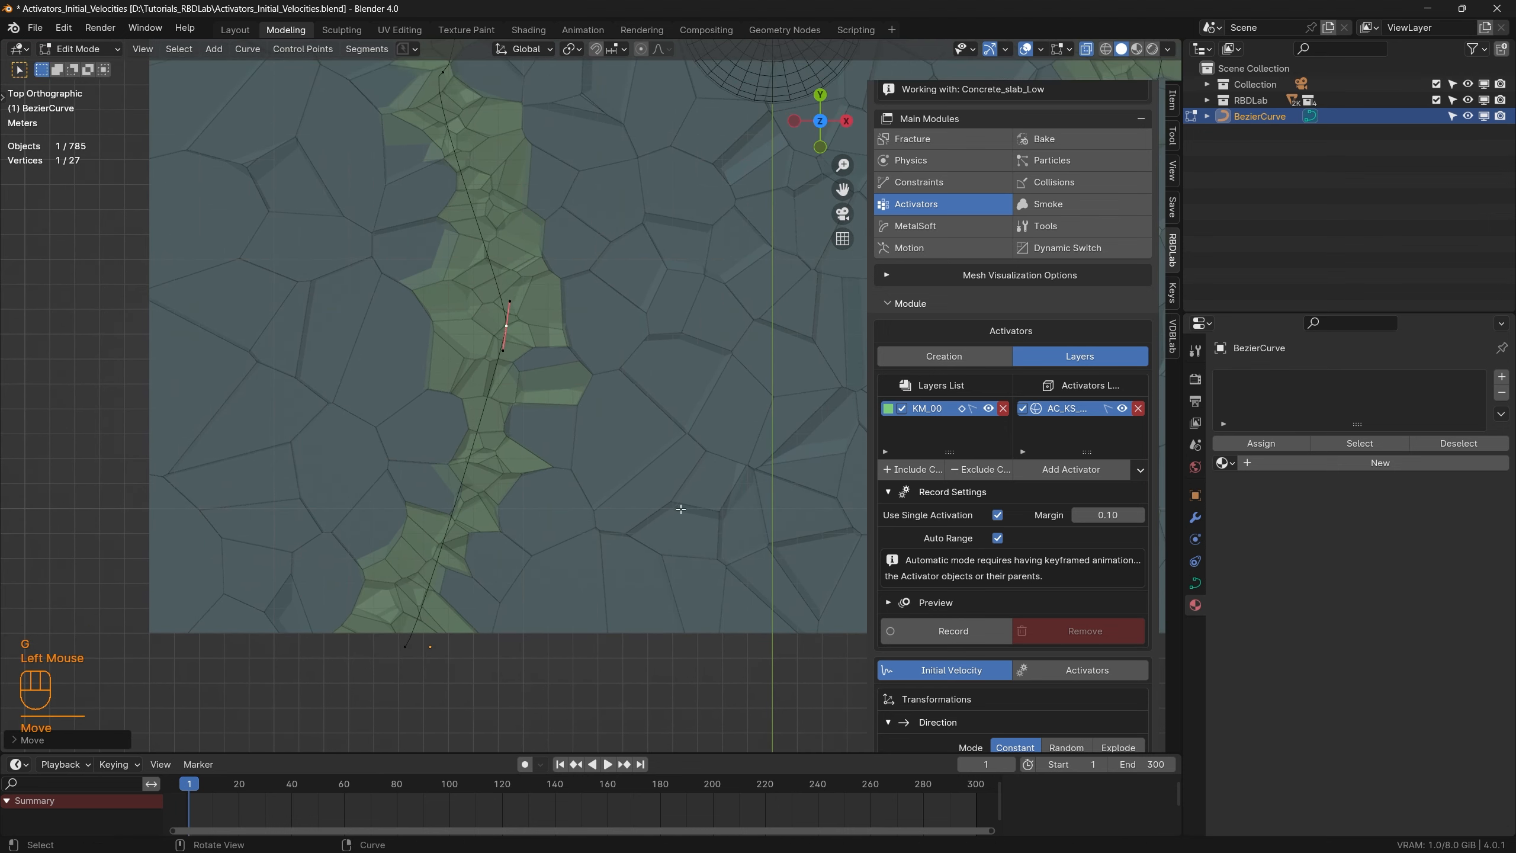
pyautogui.press('s')
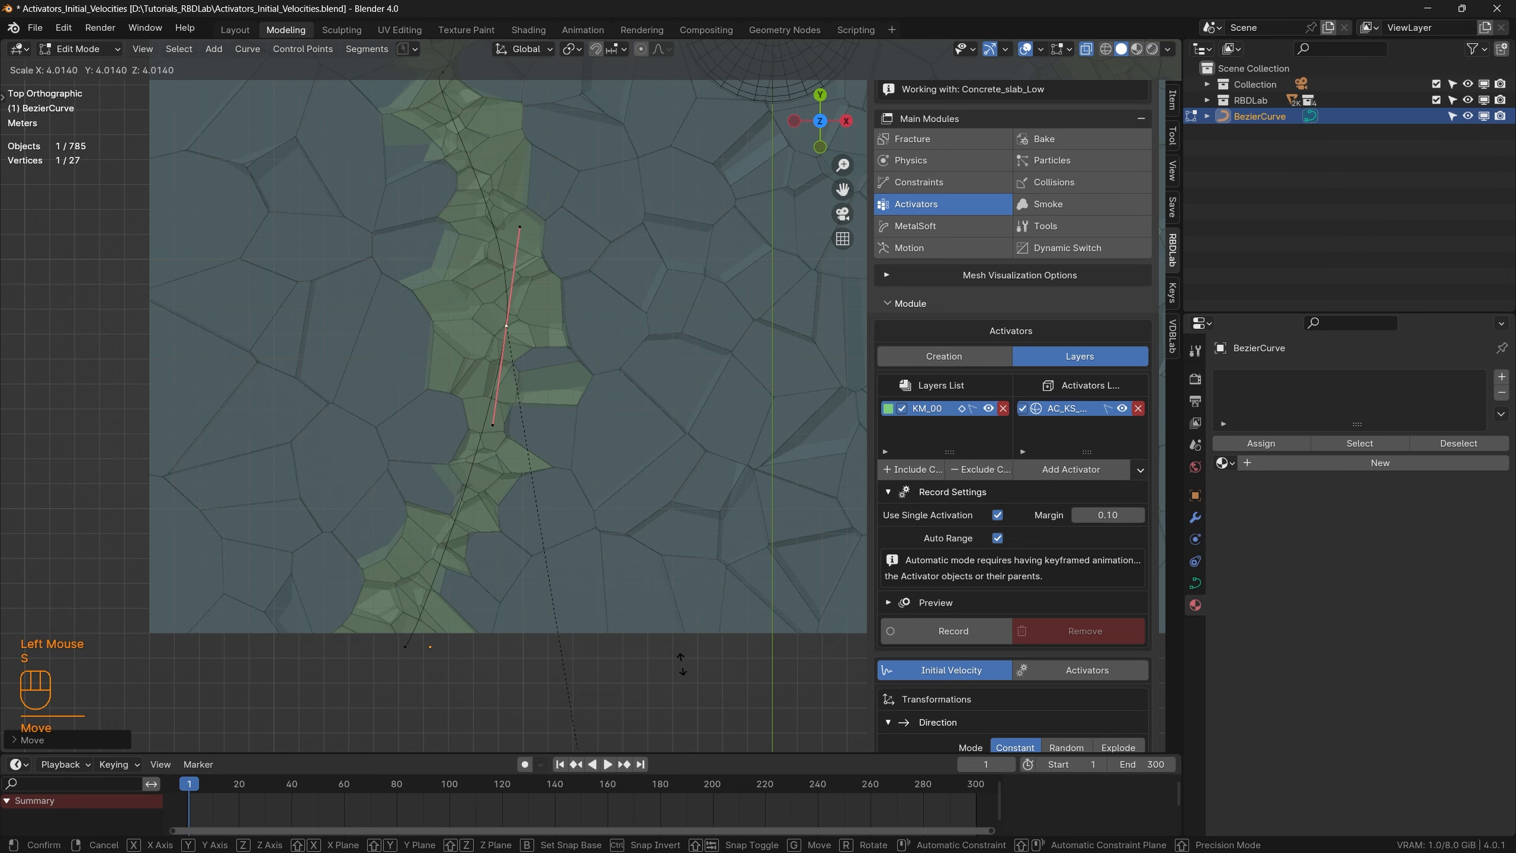
pyautogui.click(681, 664)
# Step: Rotate and lengthen the handles of the control point midway up the left side to follow the band
pyautogui.scroll(-2, 730, 313)
pyautogui.keyDown('shift'); pyautogui.moveTo(634, 211); pyautogui.dragTo(546, 377, button='middle'); pyautogui.keyUp('shift')
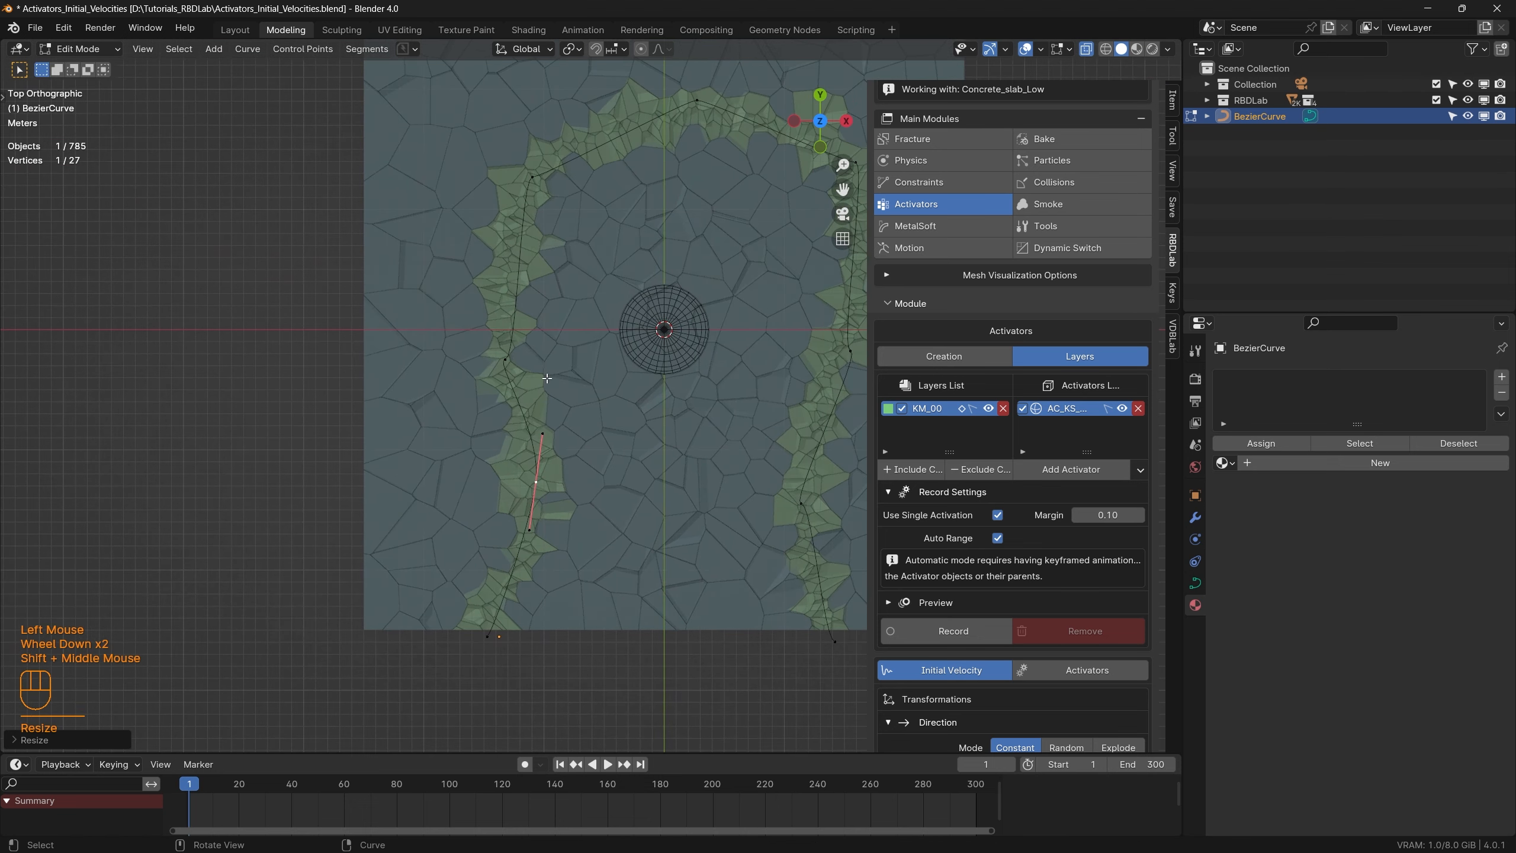
pyautogui.click(509, 360)
pyautogui.scroll(3, 516, 361)
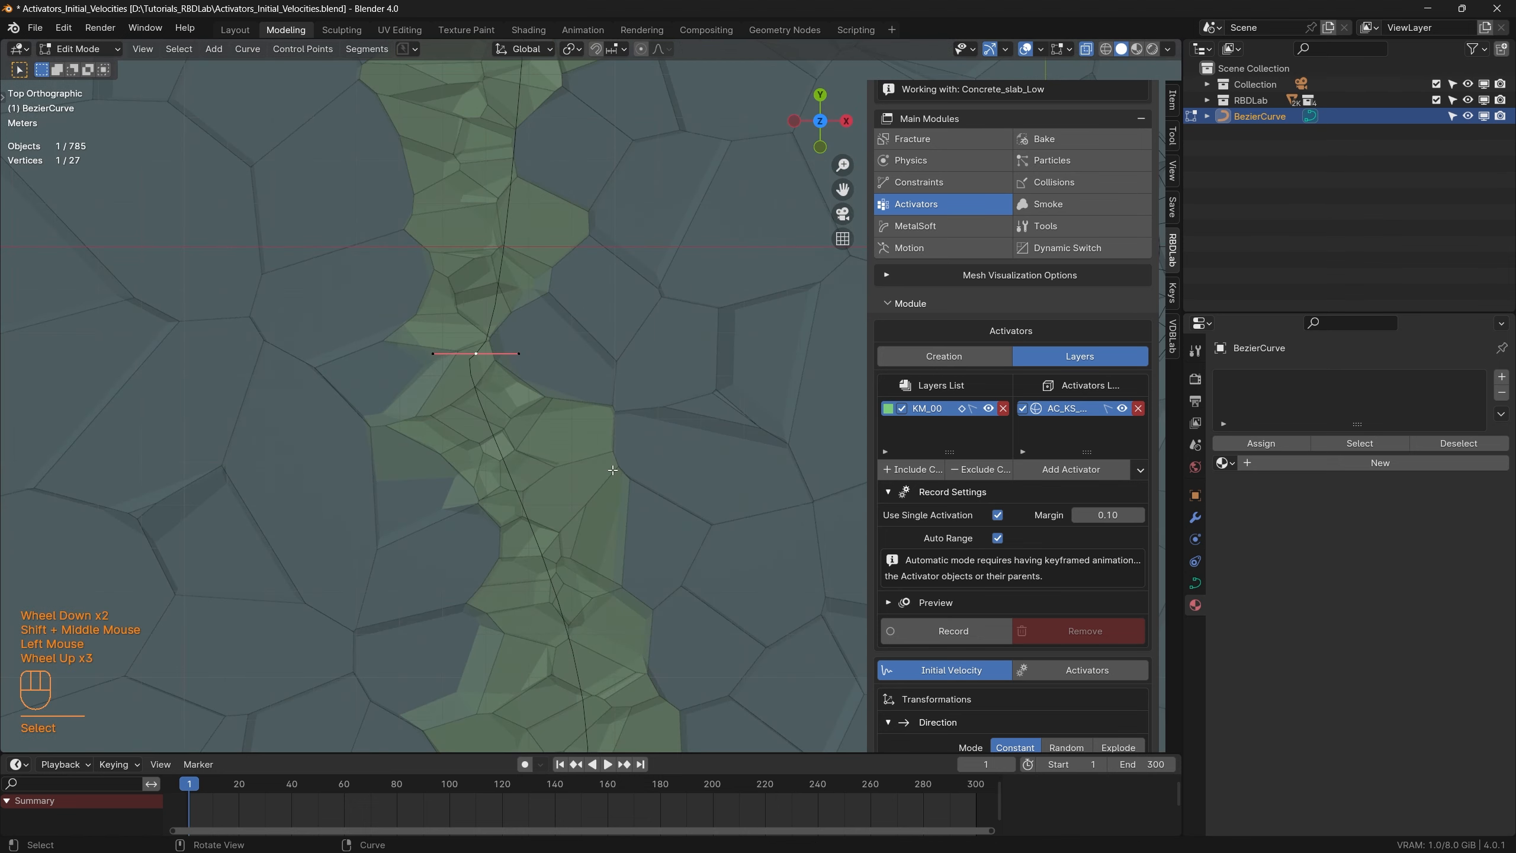
pyautogui.press('r')
pyautogui.click(525, 283)
pyautogui.press('s')
pyautogui.click(706, 172)
# Step: Rotate and lengthen the handles of the upper-left corner control point to round the curve along the band
pyautogui.scroll(-3, 707, 171)
pyautogui.keyDown('shift'); pyautogui.moveTo(707, 170); pyautogui.dragTo(360, 355, button='middle'); pyautogui.keyUp('shift')
pyautogui.click(306, 166)
pyautogui.press('r')
pyautogui.click(604, 174)
pyautogui.press('s')
pyautogui.click(584, 338)
# Step: Rotate and lengthen the handles of the upper-right corner control point and move it down along the band
pyautogui.scroll(-1, 585, 339)
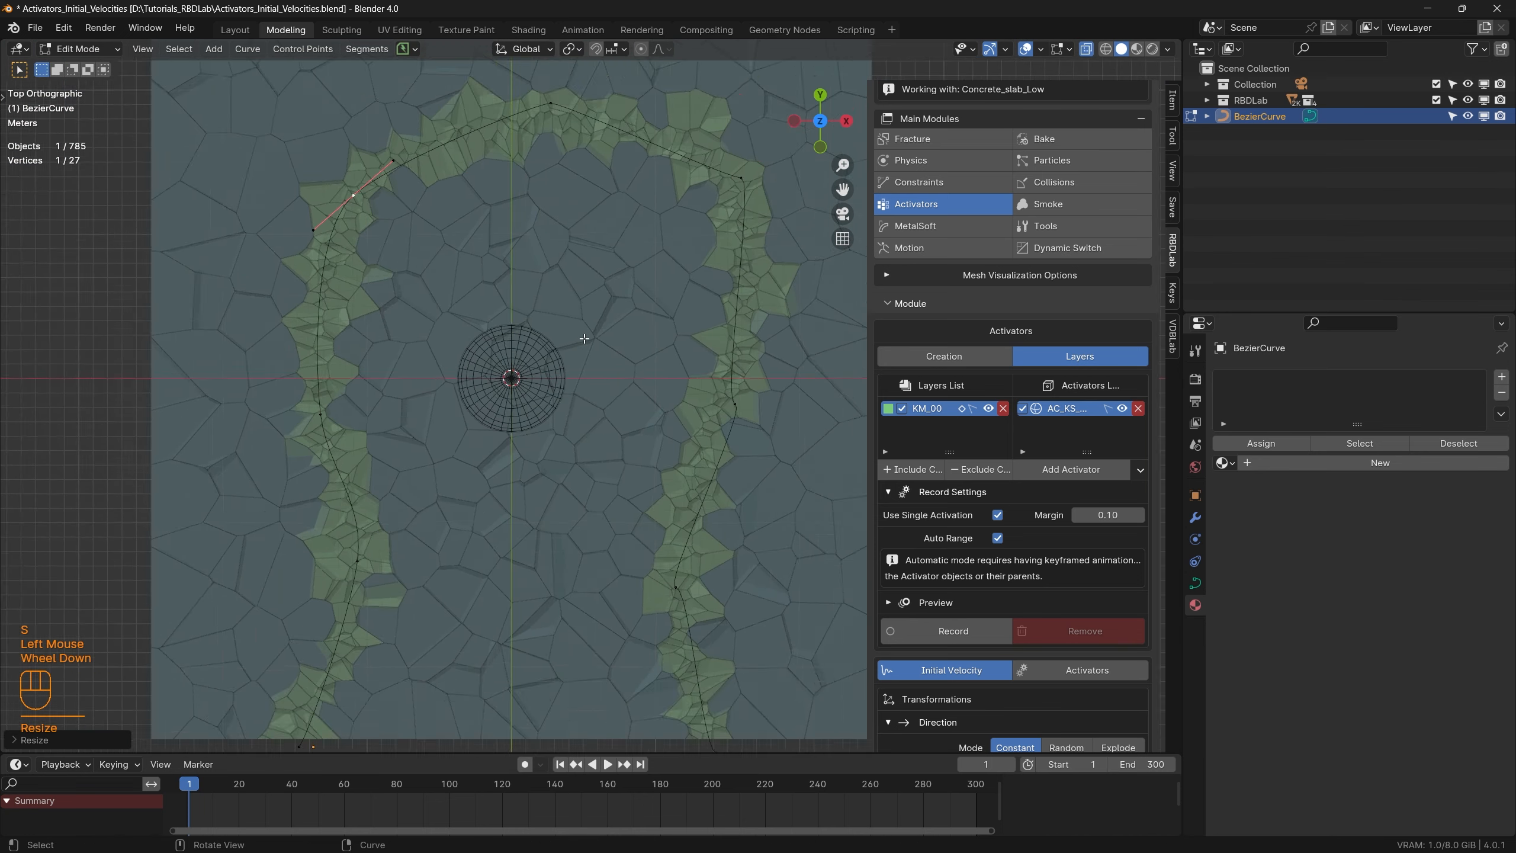
pyautogui.keyDown('shift'); pyautogui.moveTo(584, 339); pyautogui.dragTo(500, 484, button='middle'); pyautogui.keyUp('shift')
pyautogui.click(467, 248)
pyautogui.click(657, 323)
pyautogui.press('r')
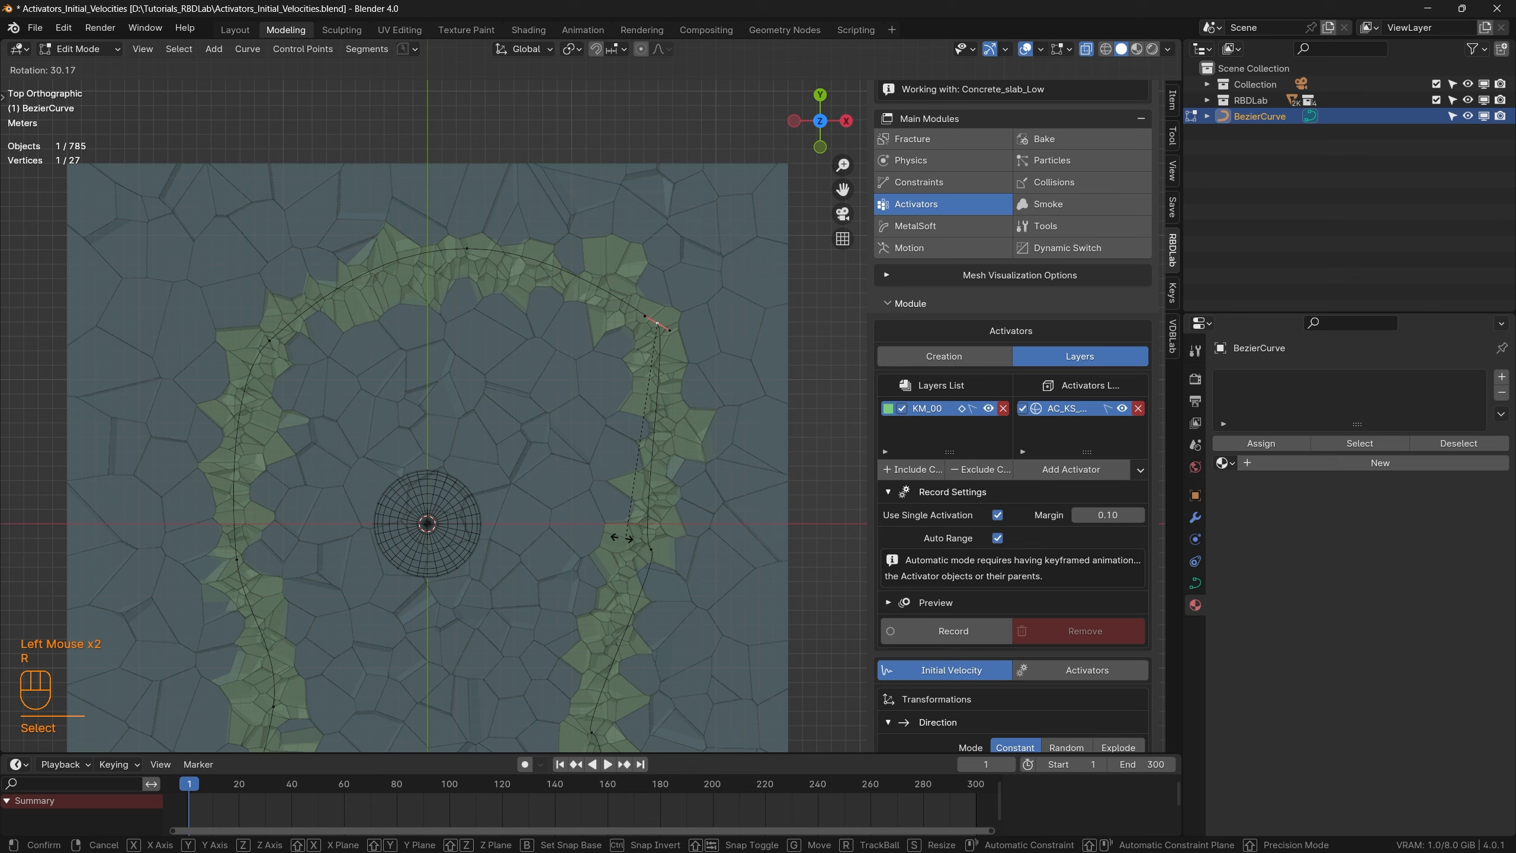
pyautogui.click(583, 463)
pyautogui.press('s')
pyautogui.click(809, 603)
pyautogui.press('g')
pyautogui.click(665, 508)
pyautogui.click(652, 547)
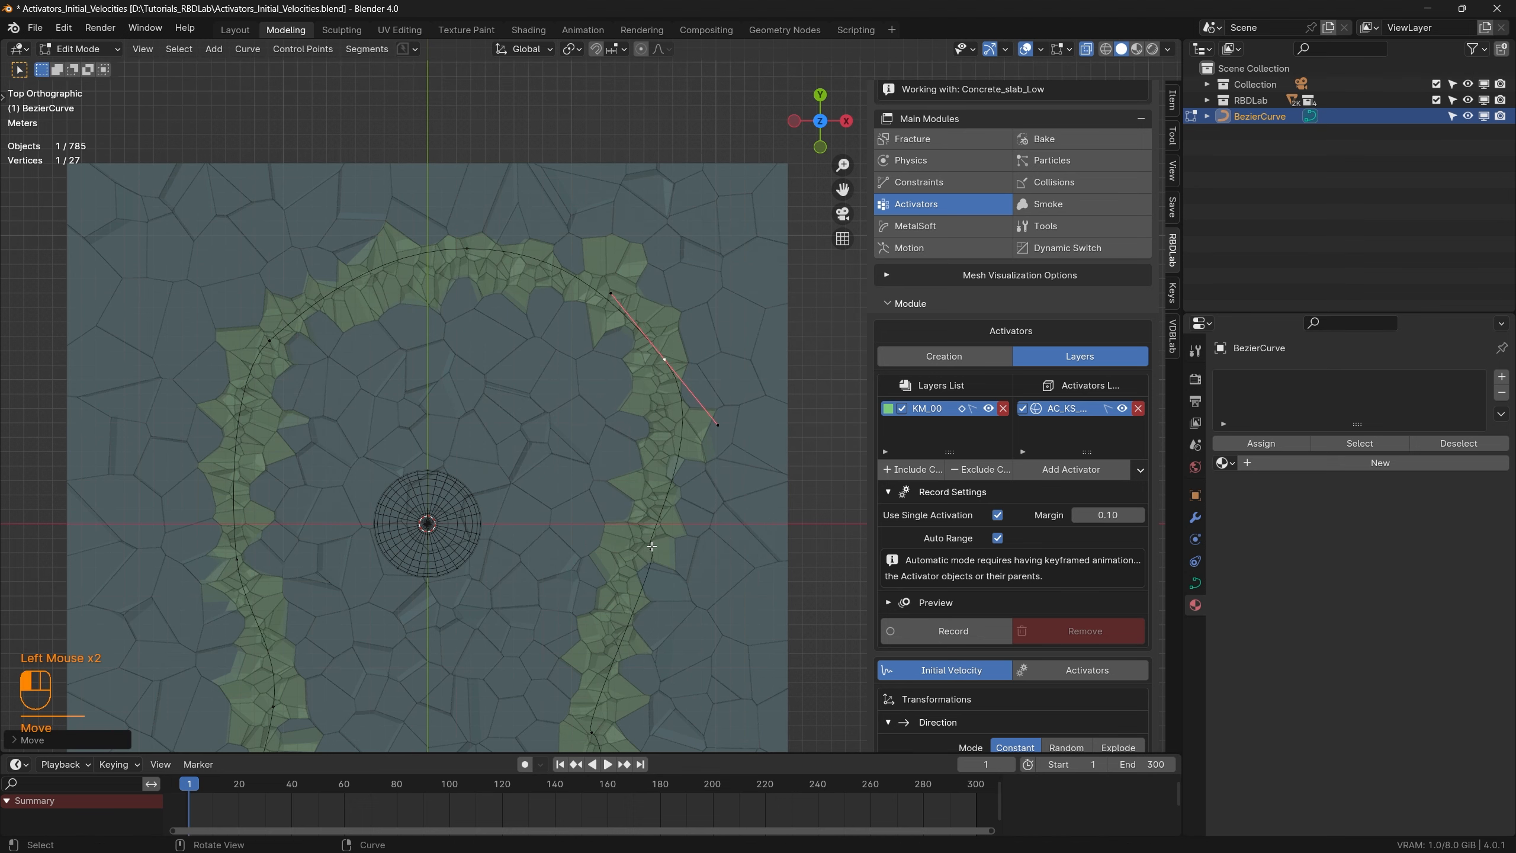
pyautogui.press('r')
pyautogui.press('Escape')
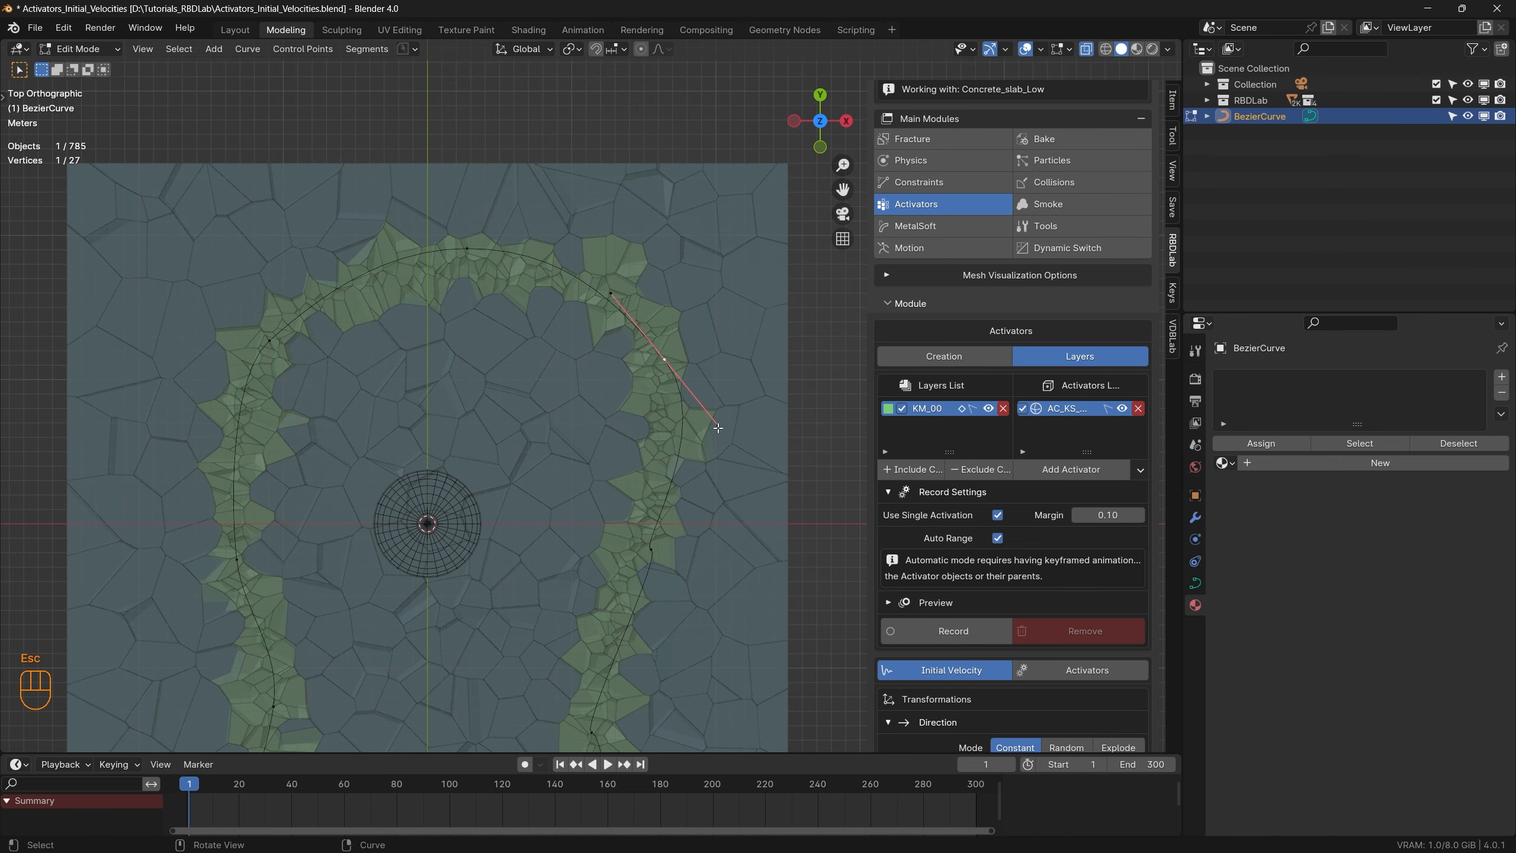
# Step: Shorten the lower handle of the upper-right corner control point
pyautogui.click(718, 426)
pyautogui.press('s')
pyautogui.click(704, 471)
# Step: Rotate the handles of the control point midway down the right side and shift it left onto the band
pyautogui.click(651, 549)
pyautogui.press('r')
pyautogui.click(605, 603)
pyautogui.press('g')
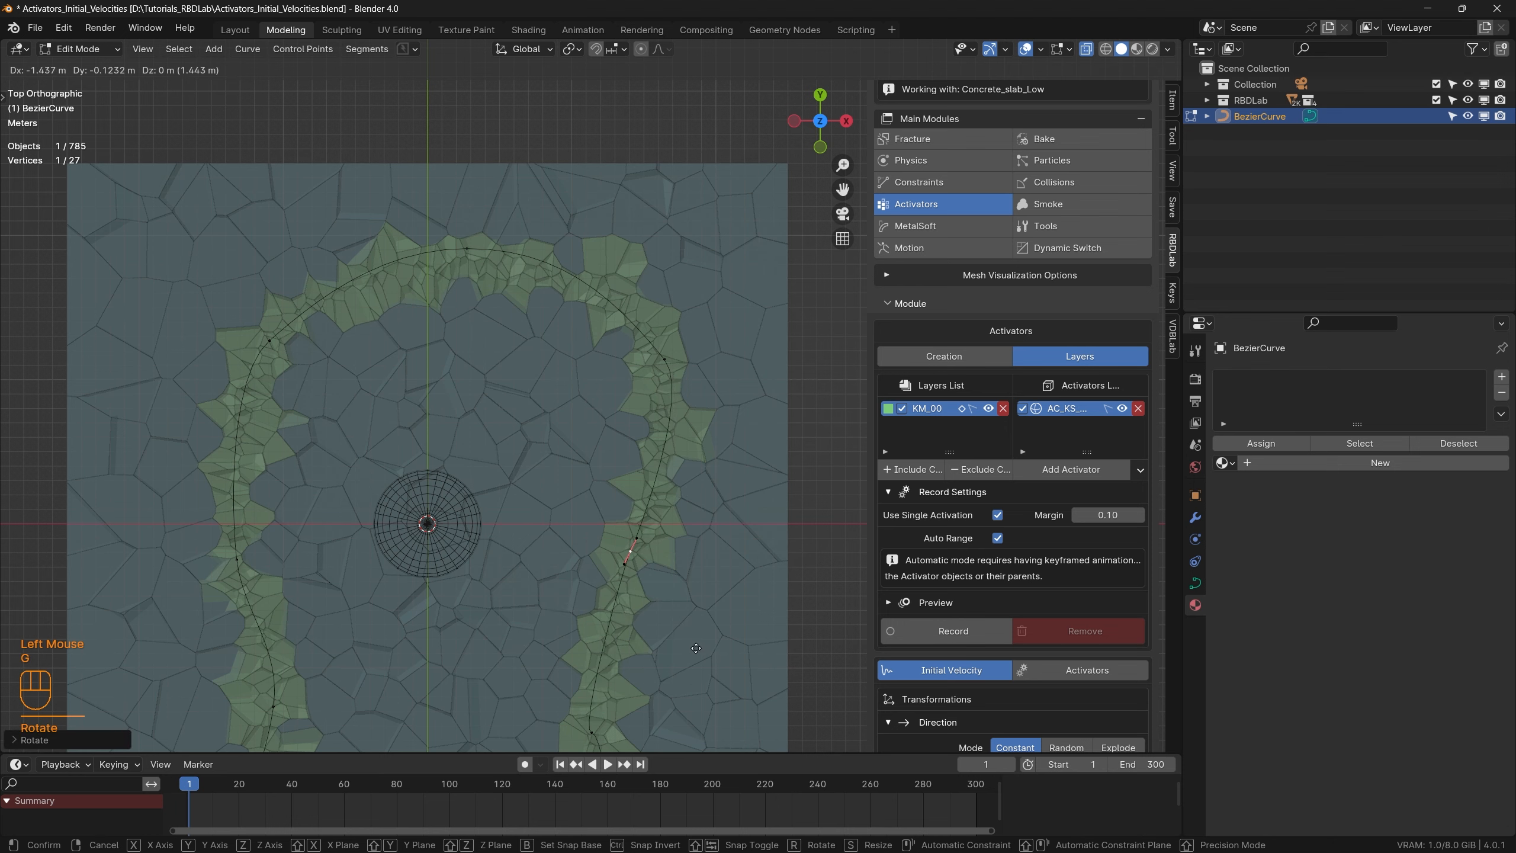
pyautogui.click(588, 606)
# Step: Rotate the upper-right corner control point toward vertical and move it farther down the green band
pyautogui.click(664, 360)
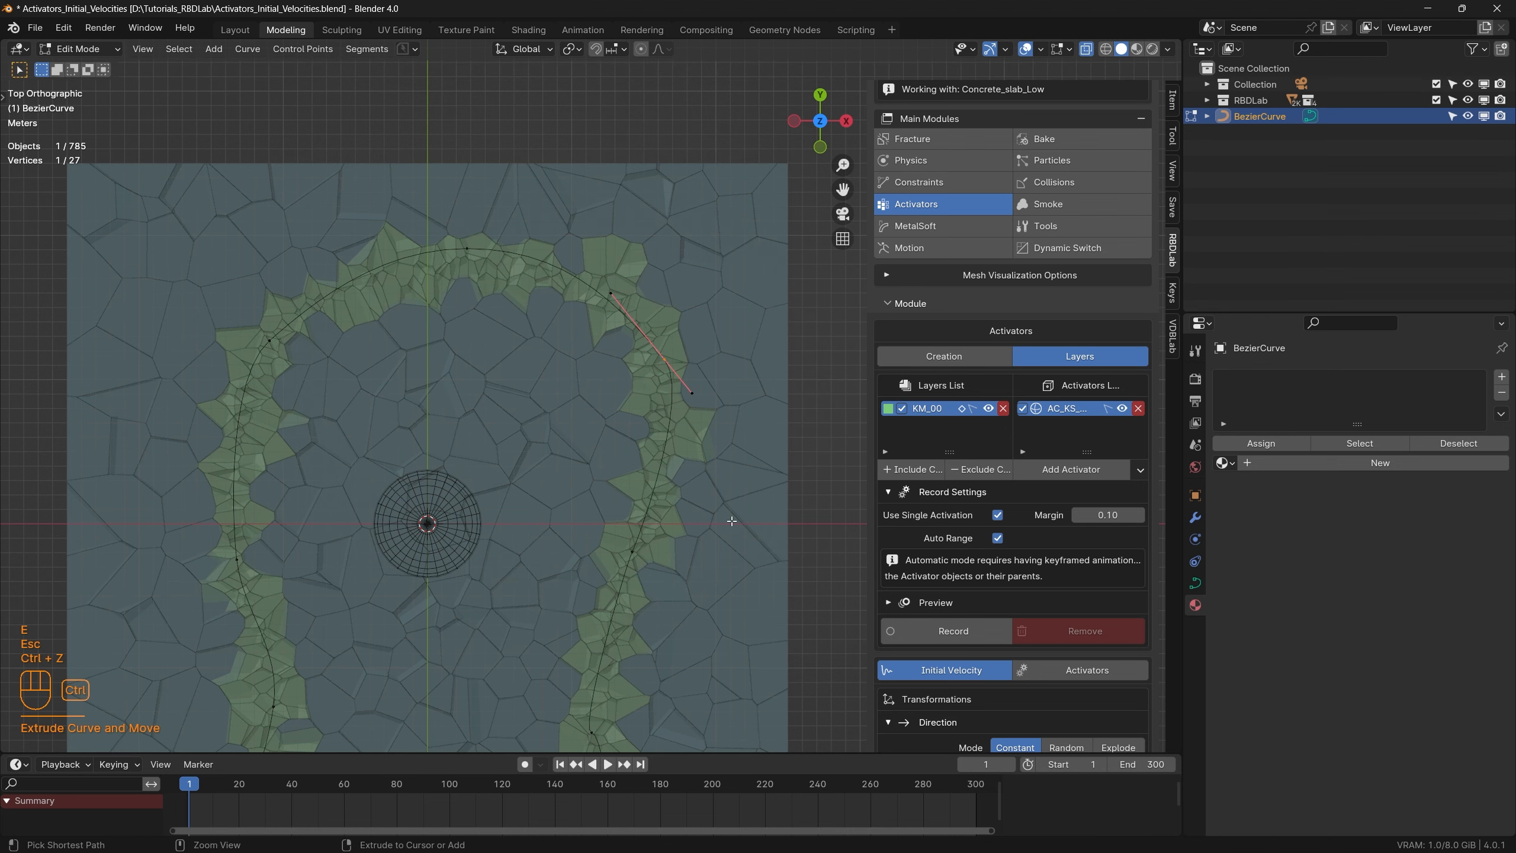
pyautogui.press('r')
pyautogui.click(640, 563)
pyautogui.press('g')
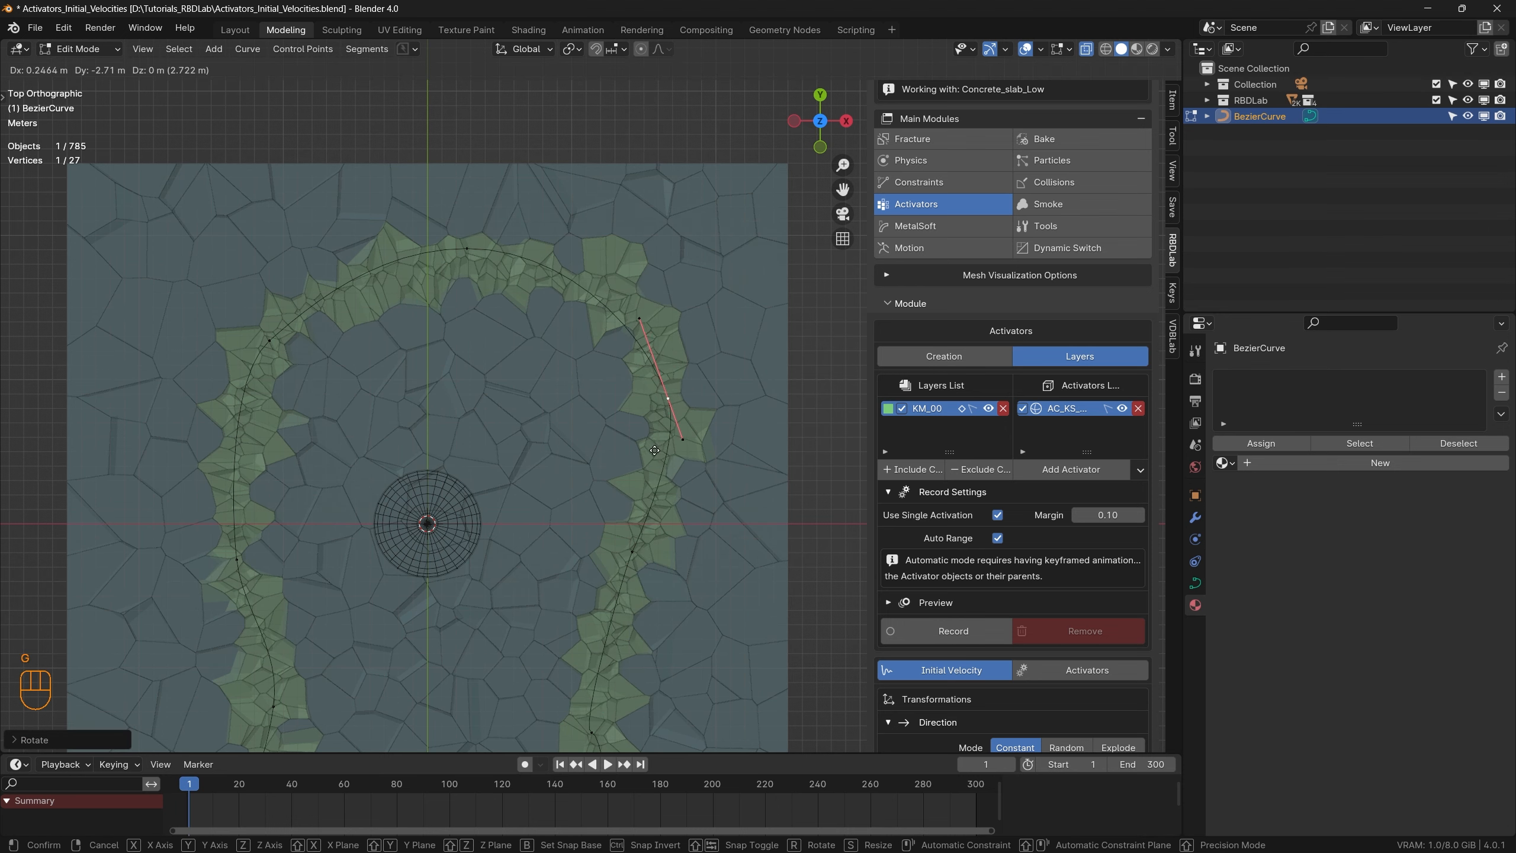
pyautogui.click(653, 589)
# Step: Rotate the handles of the lower-right control point and of the curve's end point to follow the band
pyautogui.keyDown('shift'); pyautogui.moveTo(709, 521); pyautogui.dragTo(692, 334, button='middle'); pyautogui.keyUp('shift')
pyautogui.keyDown('shift'); pyautogui.moveTo(582, 543); pyautogui.dragTo(575, 436, button='middle'); pyautogui.keyUp('shift')
pyautogui.click(575, 437)
pyautogui.press('s')
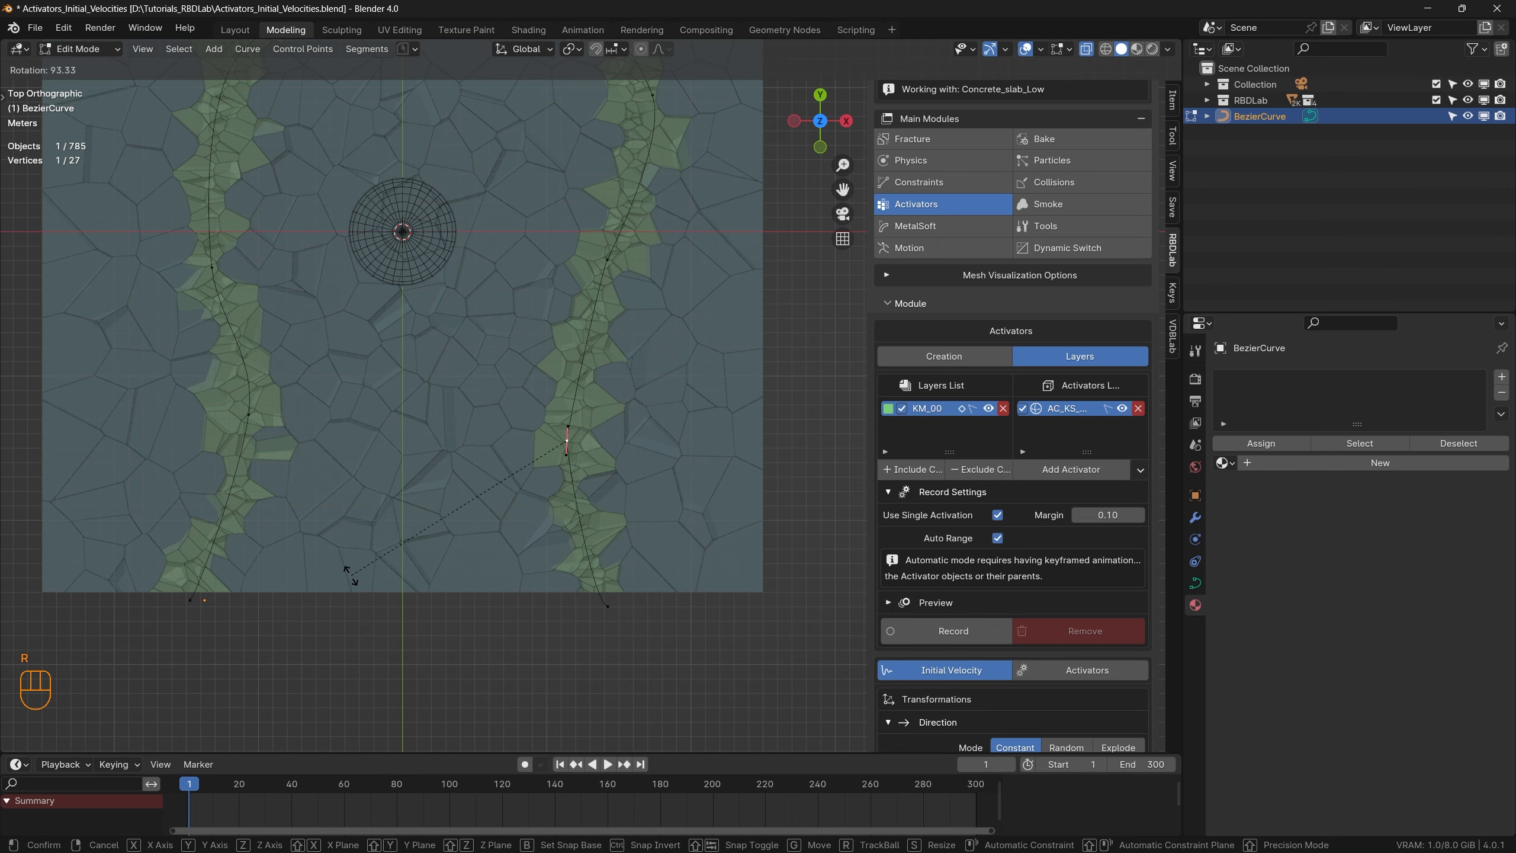
pyautogui.click(615, 617)
pyautogui.click(611, 610)
pyautogui.press('s')
pyautogui.click(608, 608)
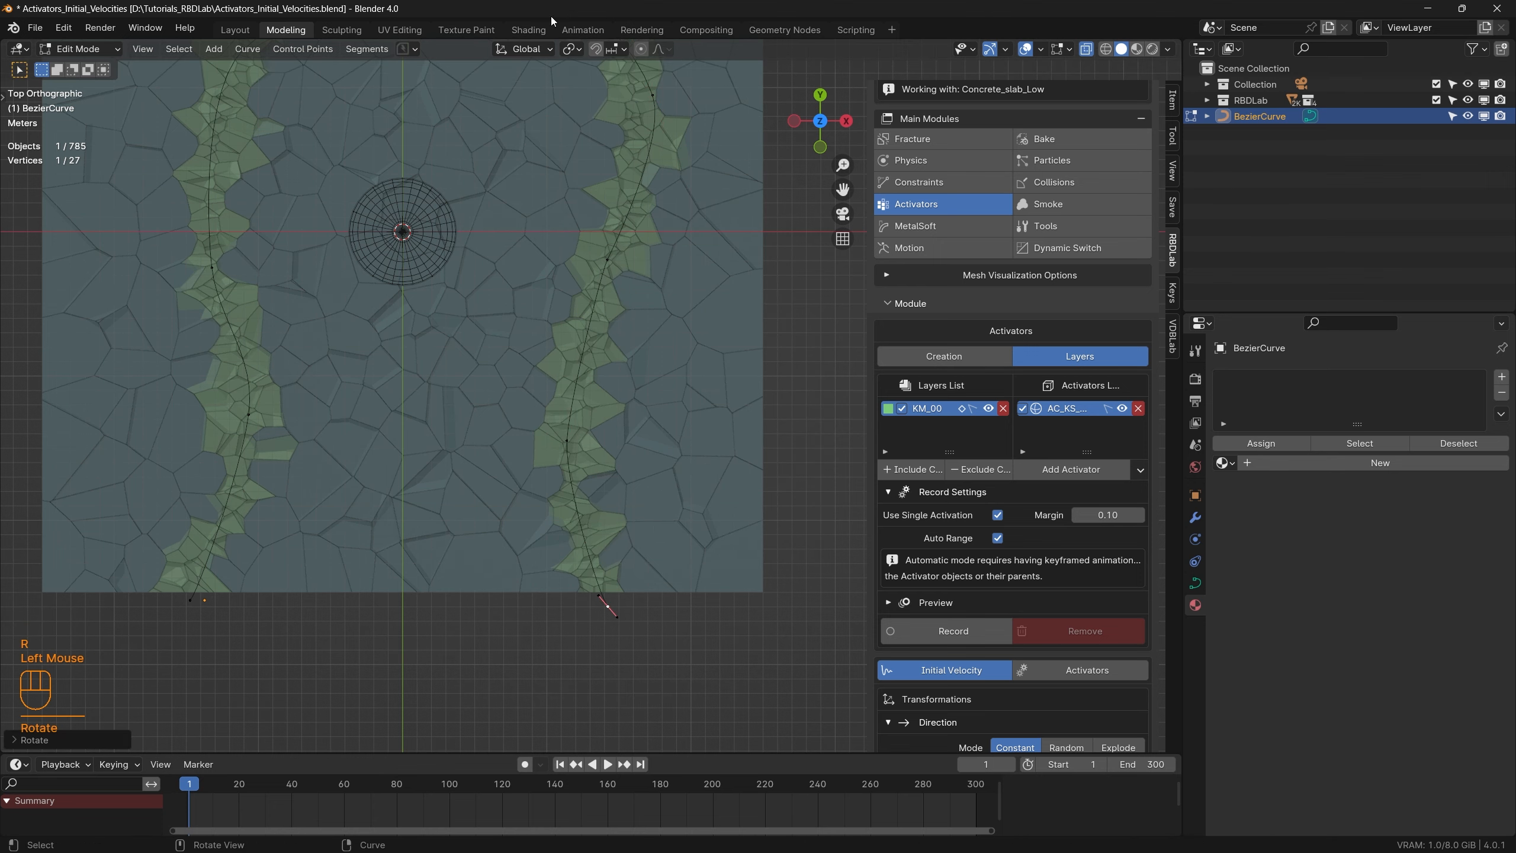
# Step: Rotate the upper-right control point by about 19° so its handles stand vertical along the band
pyautogui.scroll(-4, 608, 607)
pyautogui.keyDown('shift'); pyautogui.moveTo(608, 606); pyautogui.dragTo(604, 524, button='middle'); pyautogui.keyUp('shift')
pyautogui.click(626, 280)
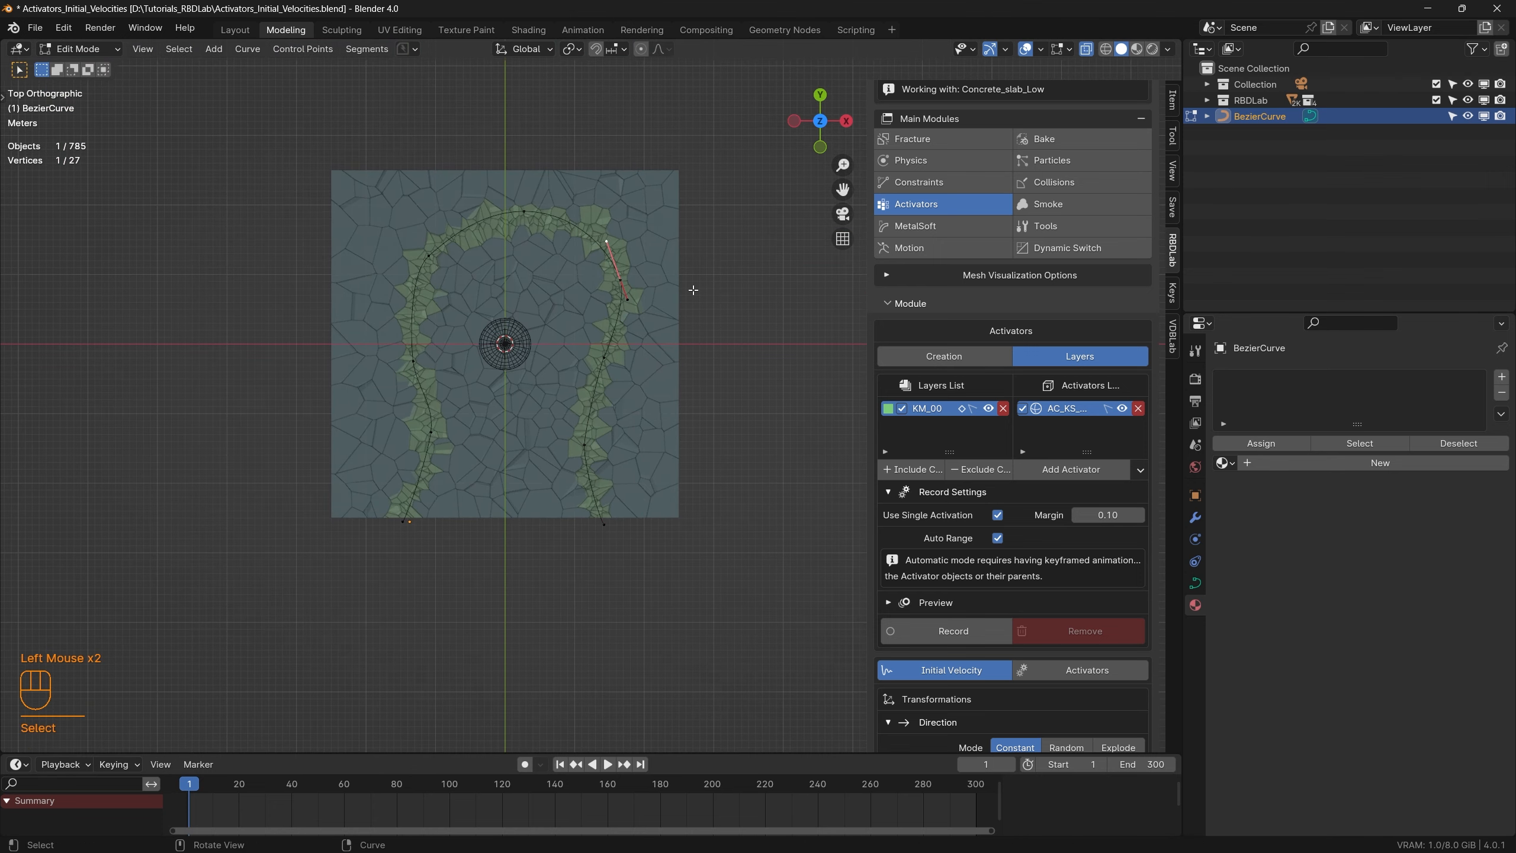
pyautogui.press('r')
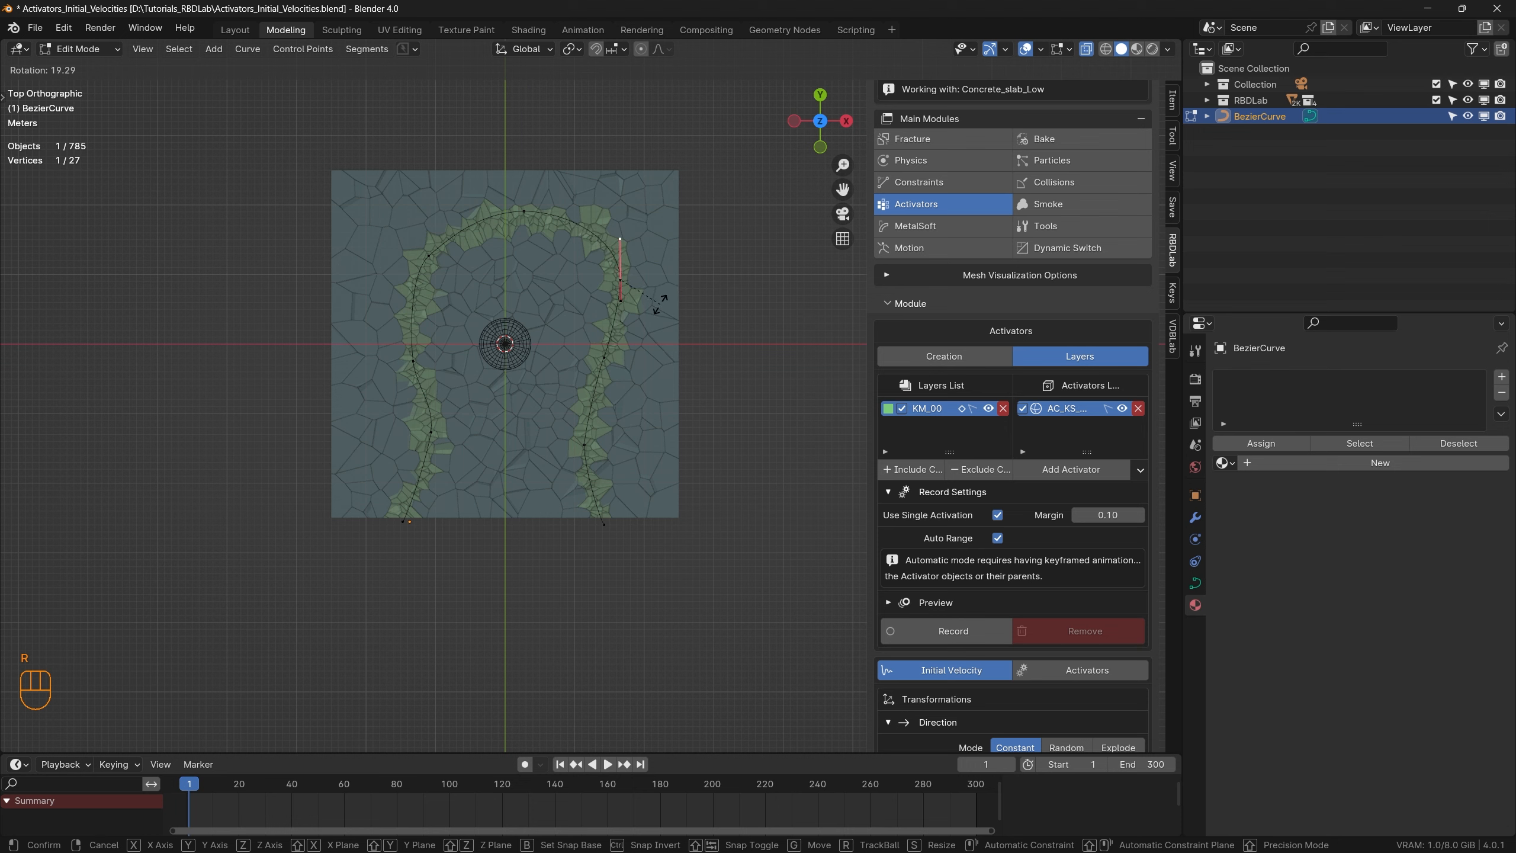
pyautogui.click(659, 304)
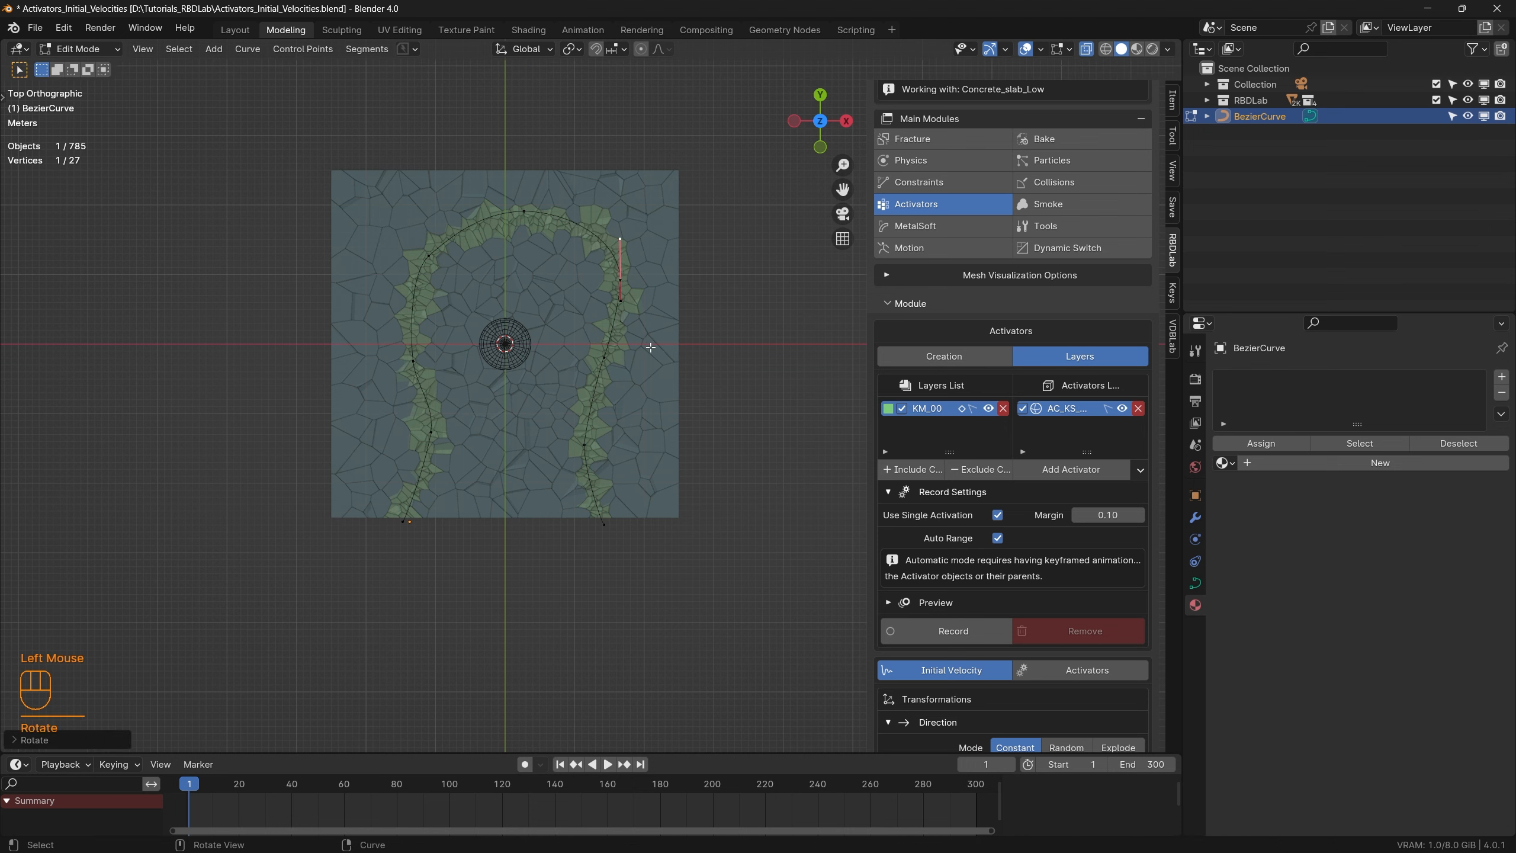
# Step: Apply all transforms to the Bezier curve in Object Mode and select the sphere activator
pyautogui.press('Tab')
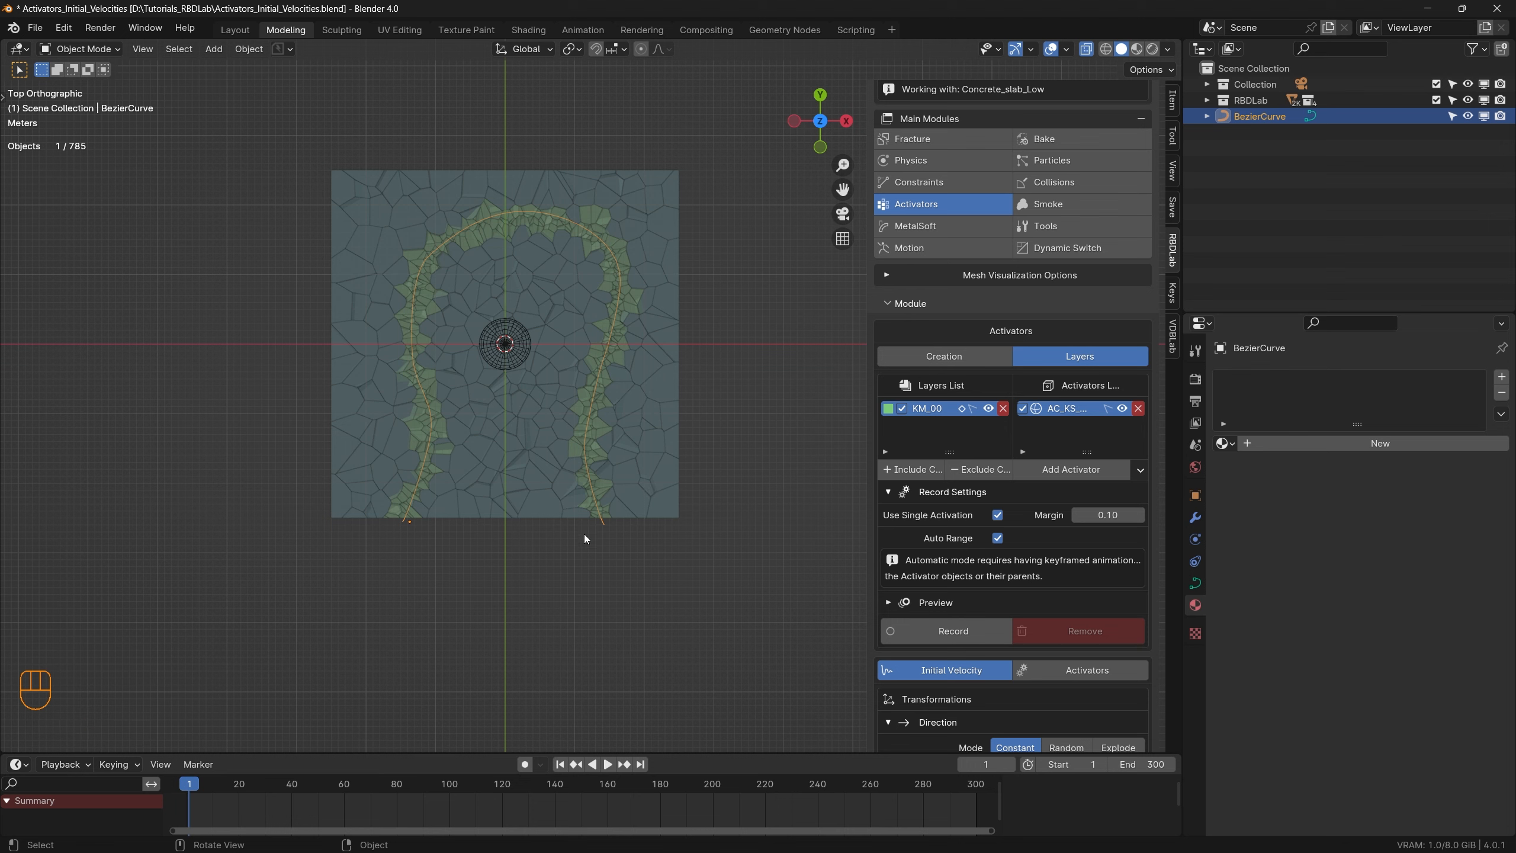
pyautogui.hotkey('ctrl', 'a')
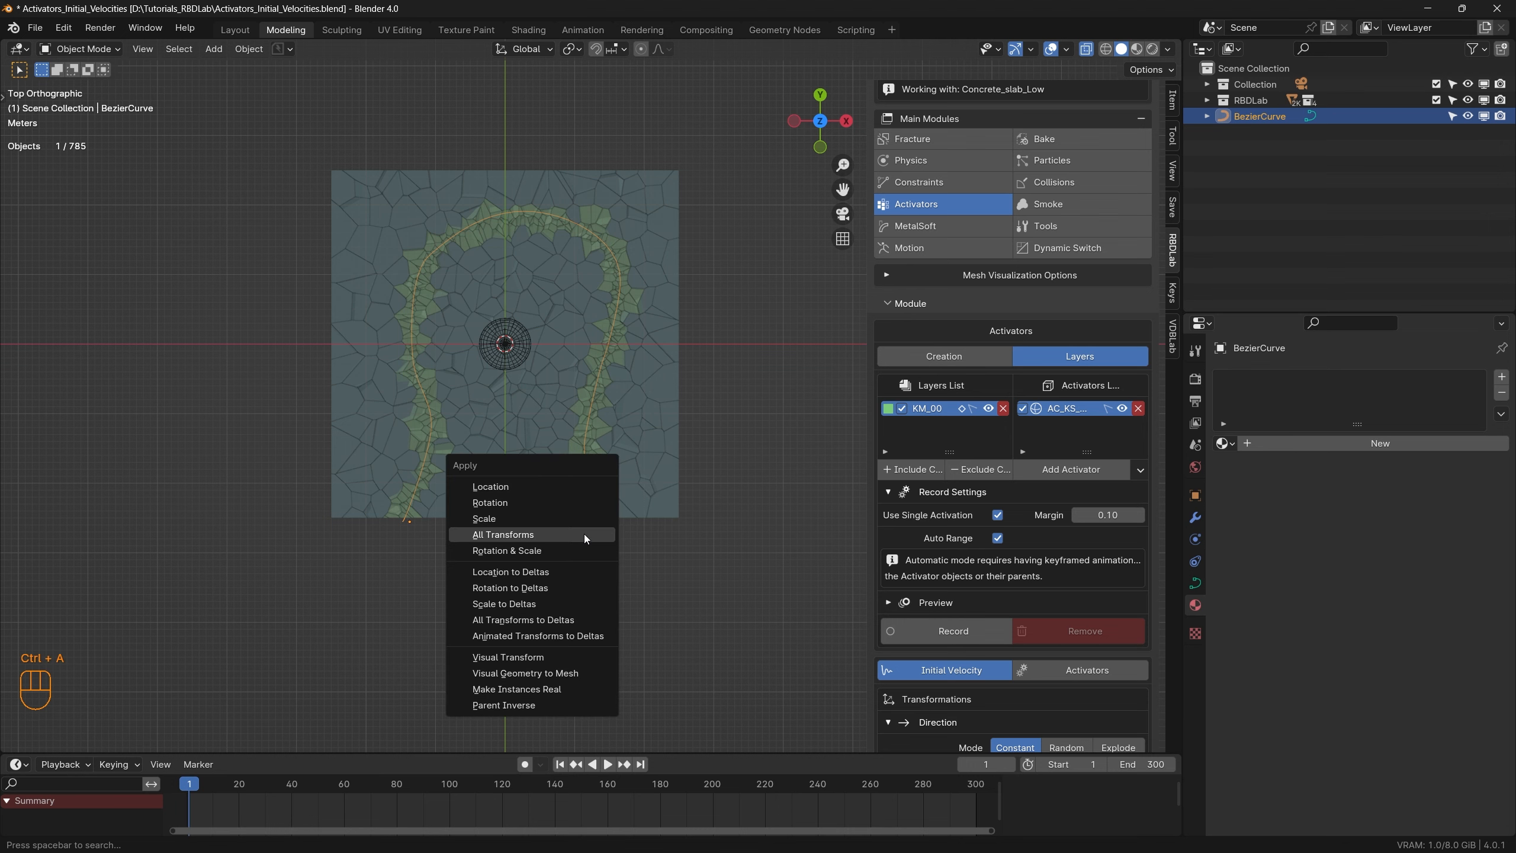
pyautogui.click(583, 535)
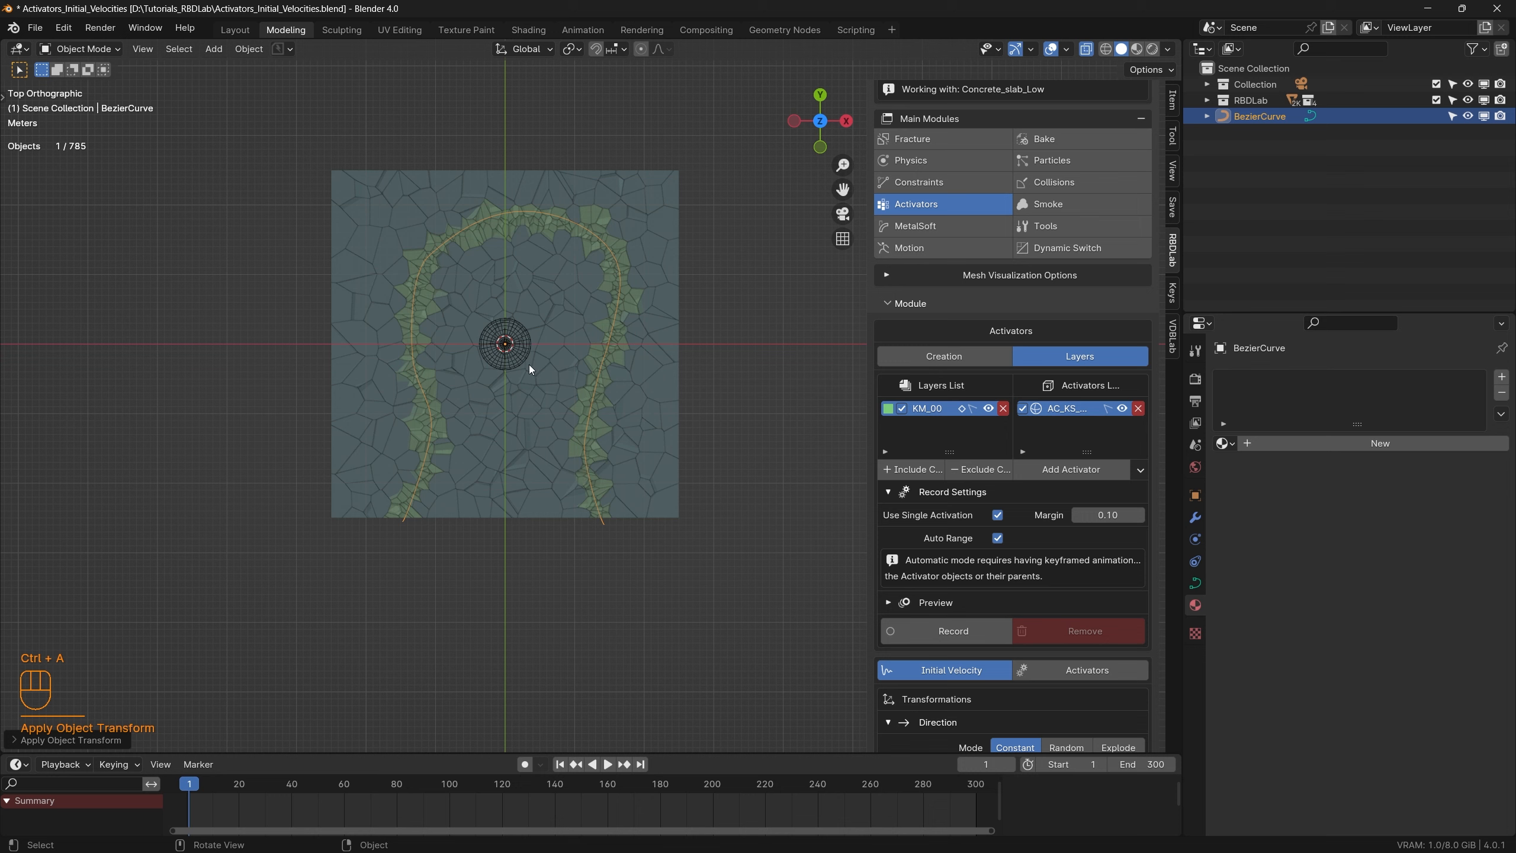
pyautogui.click(517, 353)
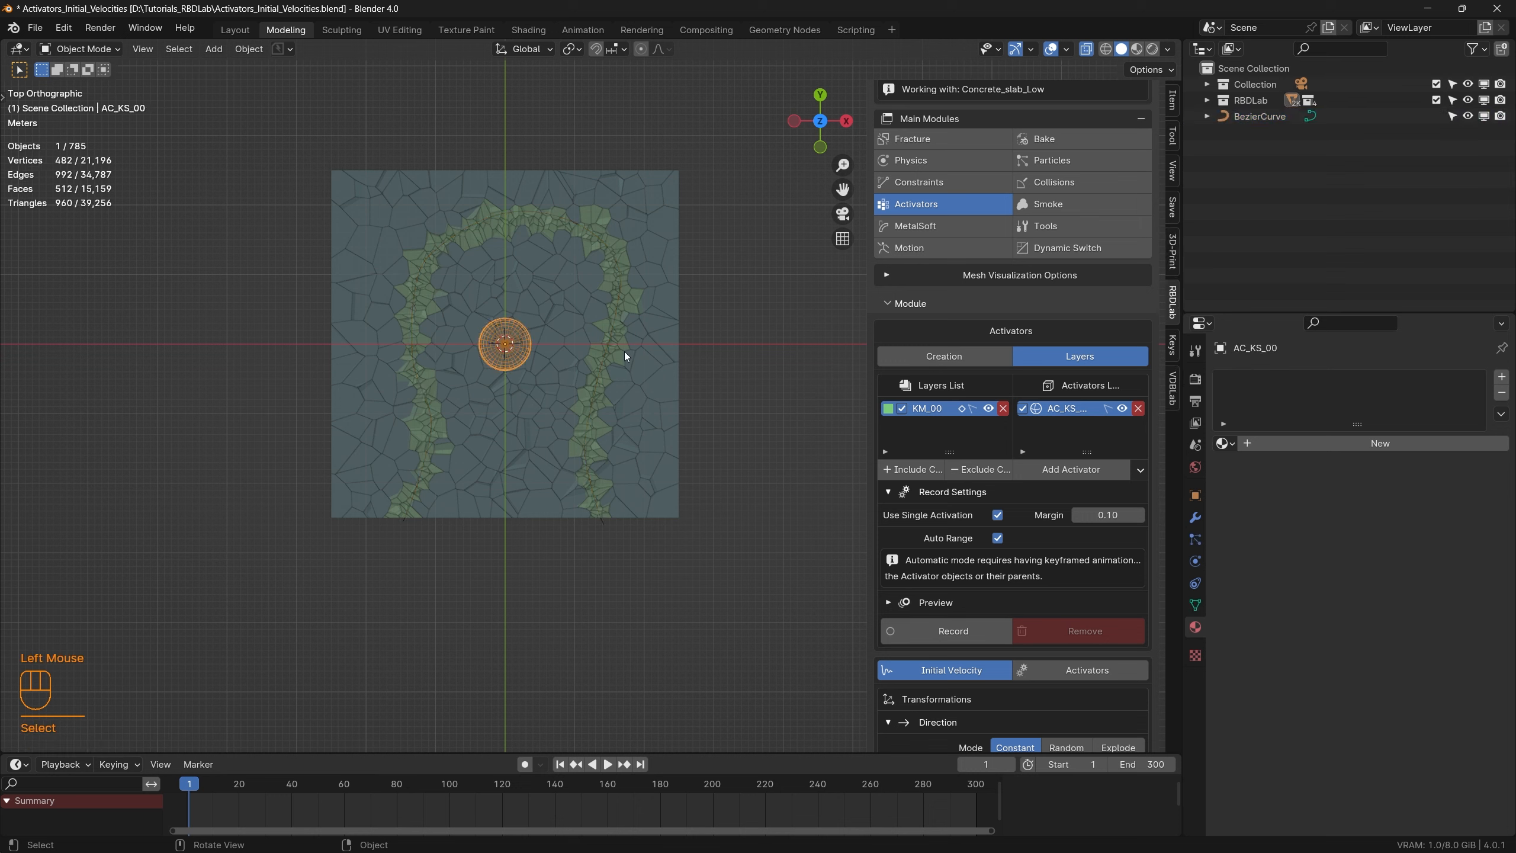
# Step: Turn off X-ray and give the sphere activator a Follow Path constraint targeting BezierCurve
pyautogui.click(1086, 51)
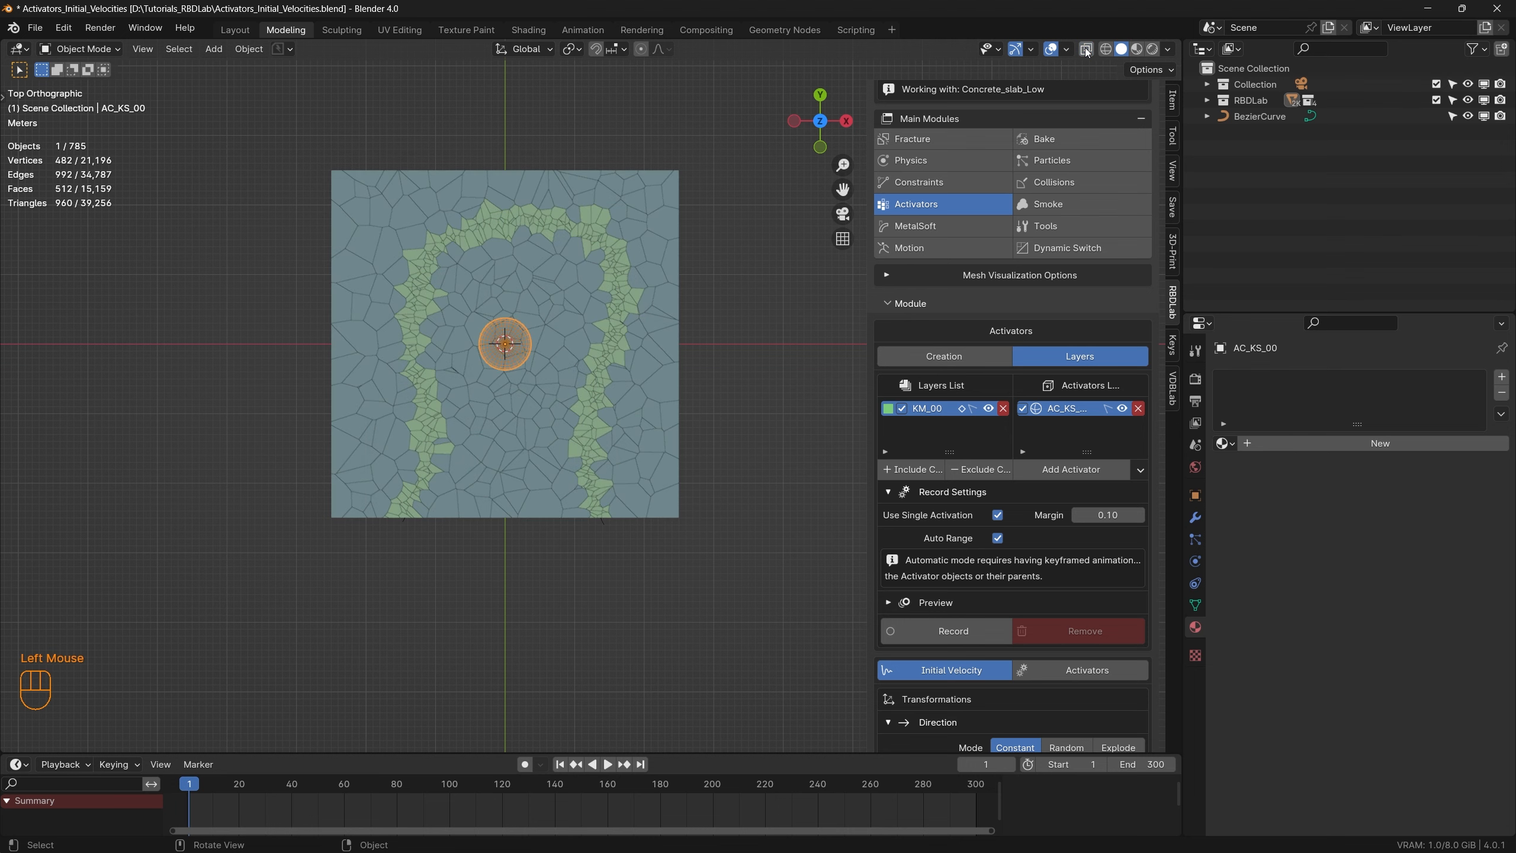
pyautogui.click(1195, 582)
pyautogui.click(1318, 378)
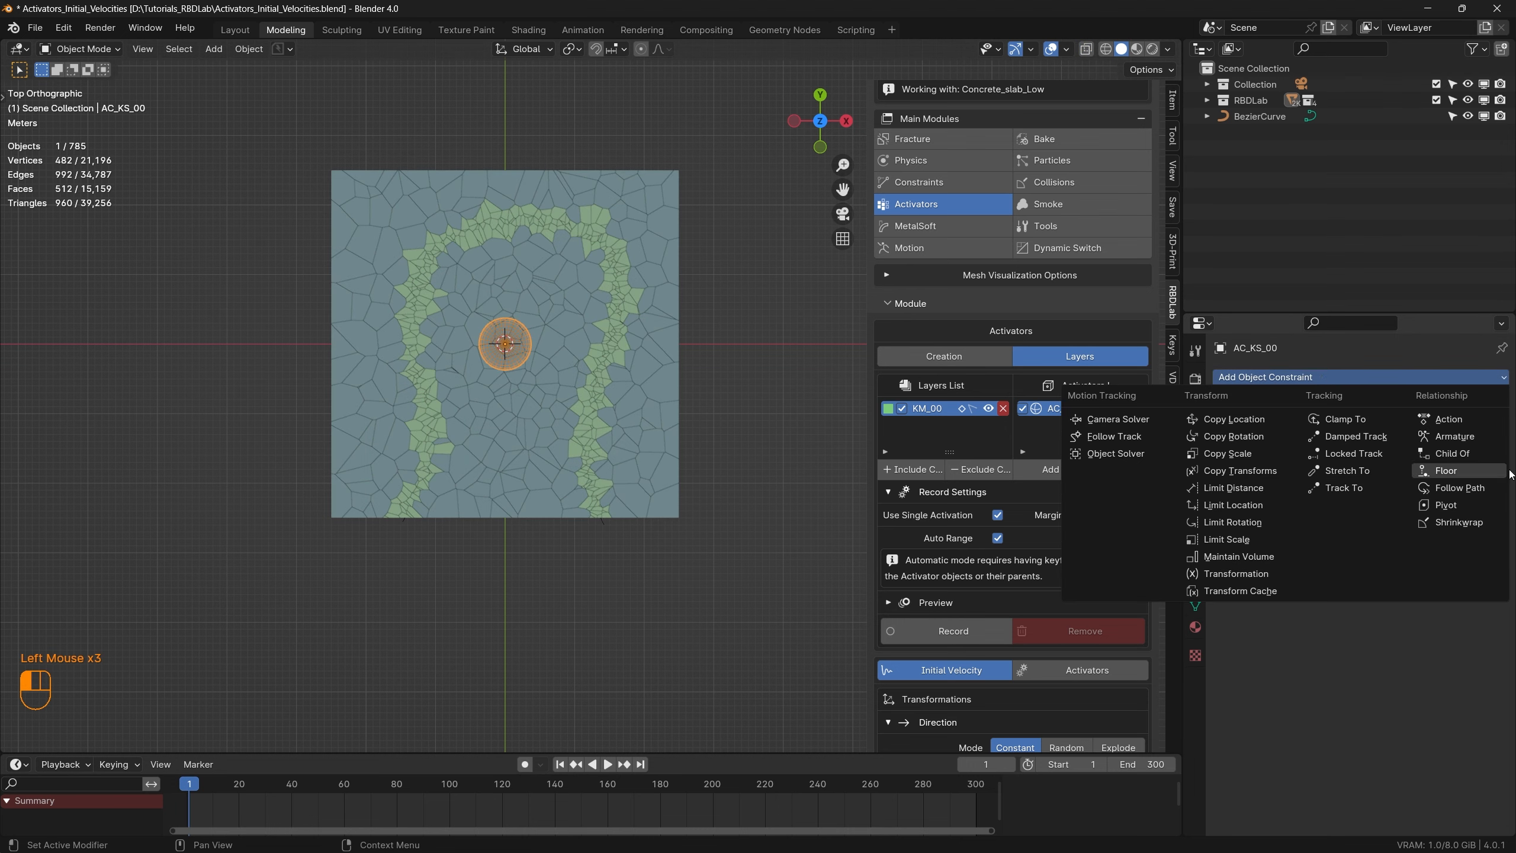
pyautogui.click(1474, 496)
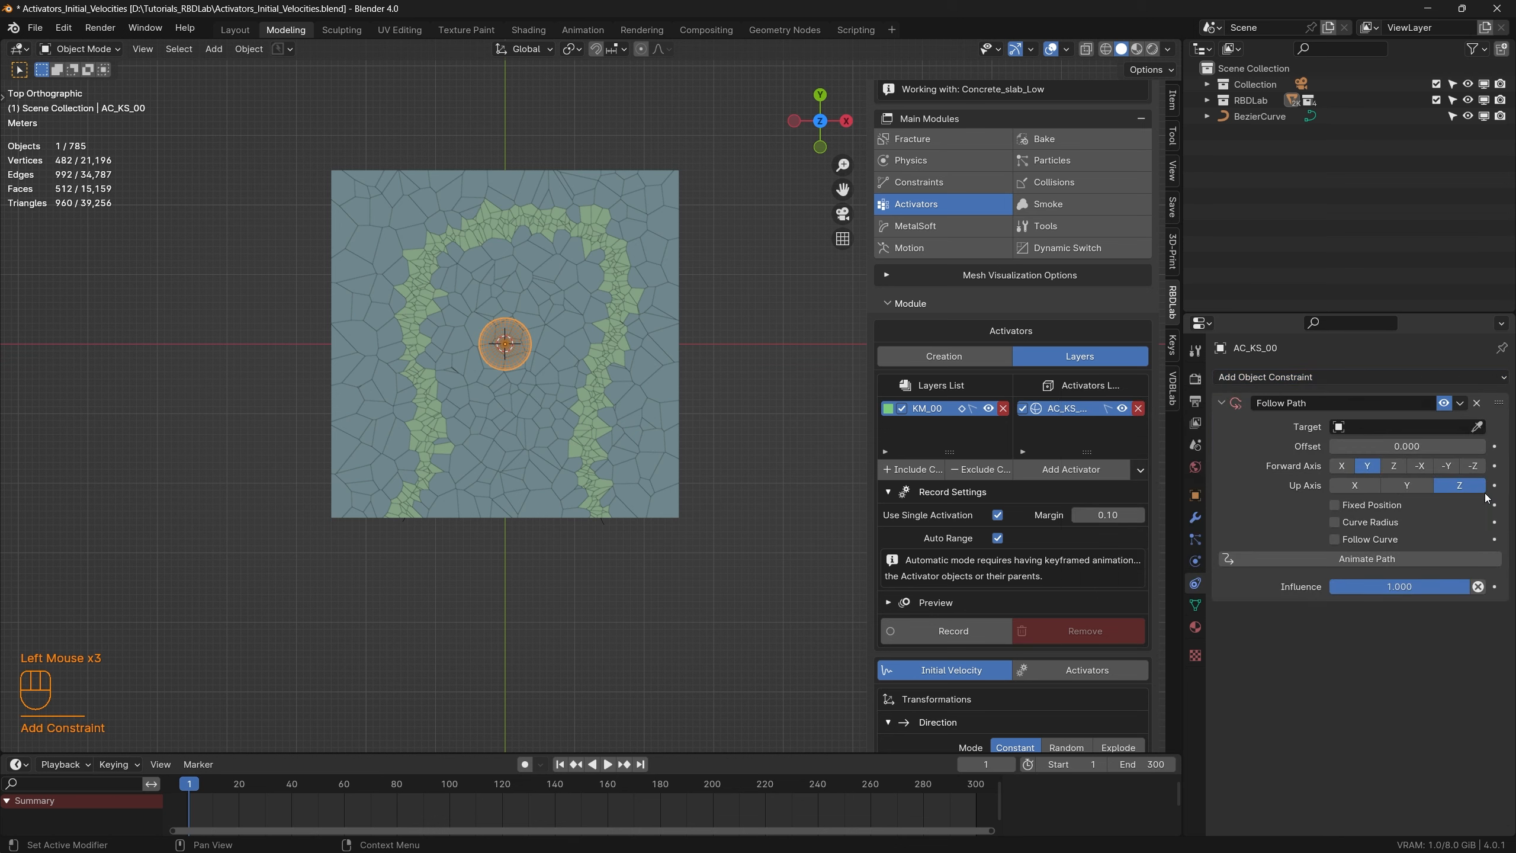
pyautogui.click(1432, 427)
pyautogui.click(1385, 450)
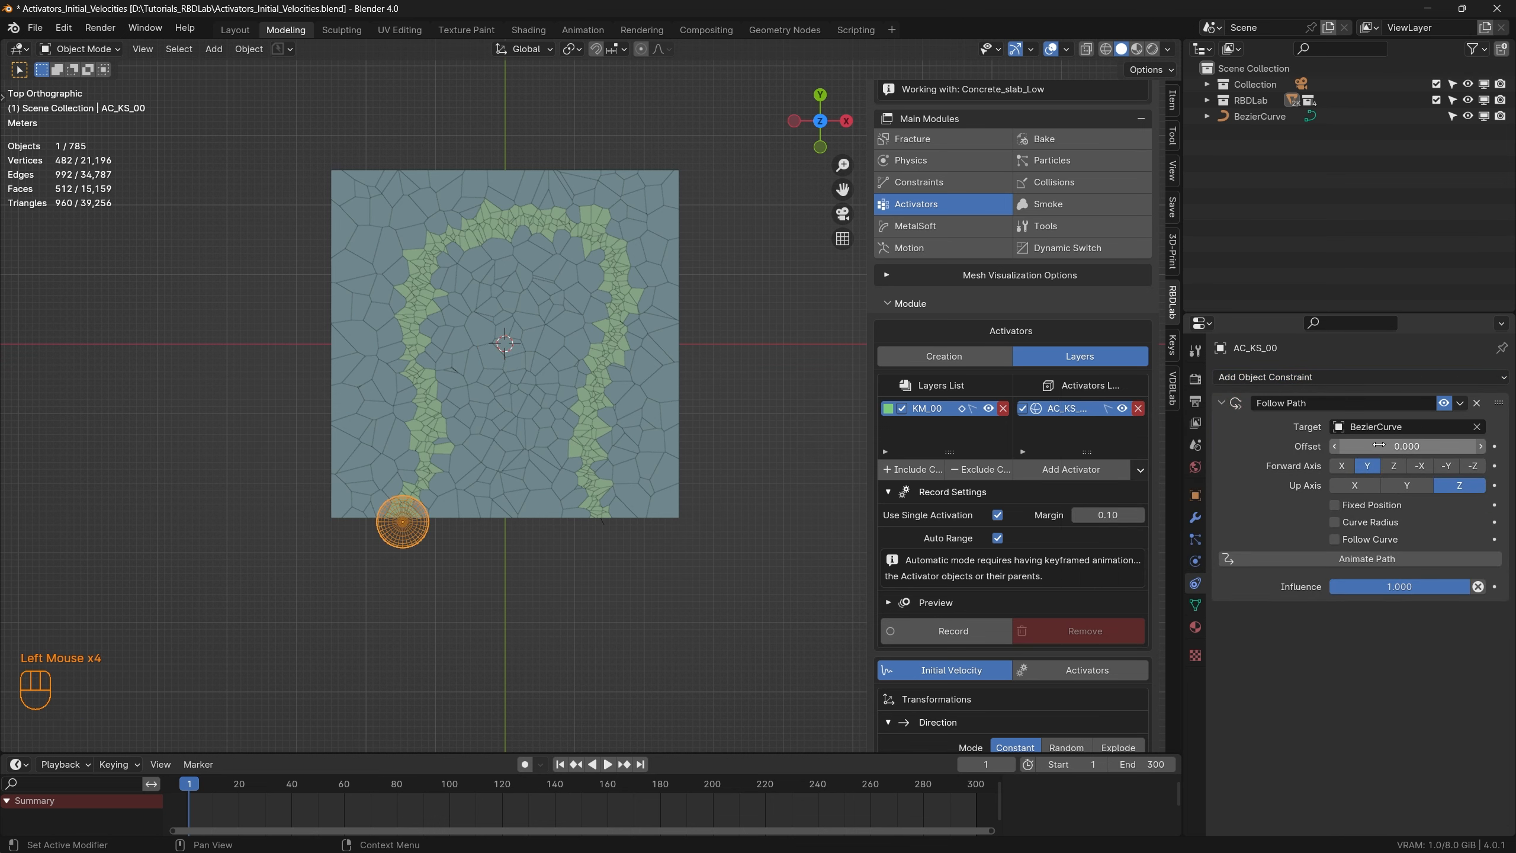
# Step: Set the Follow Path offset to 6.100 so the sphere sits before the slab, save, and keyframe the offset at frame 10
pyautogui.moveTo(1419, 445)
pyautogui.mouseDown()
pyautogui.moveTo(1269, 446)
pyautogui.moveTo(1424, 446)
pyautogui.moveTo(1409, 446)
pyautogui.mouseUp()
pyautogui.hotkey('ctrl', 's')
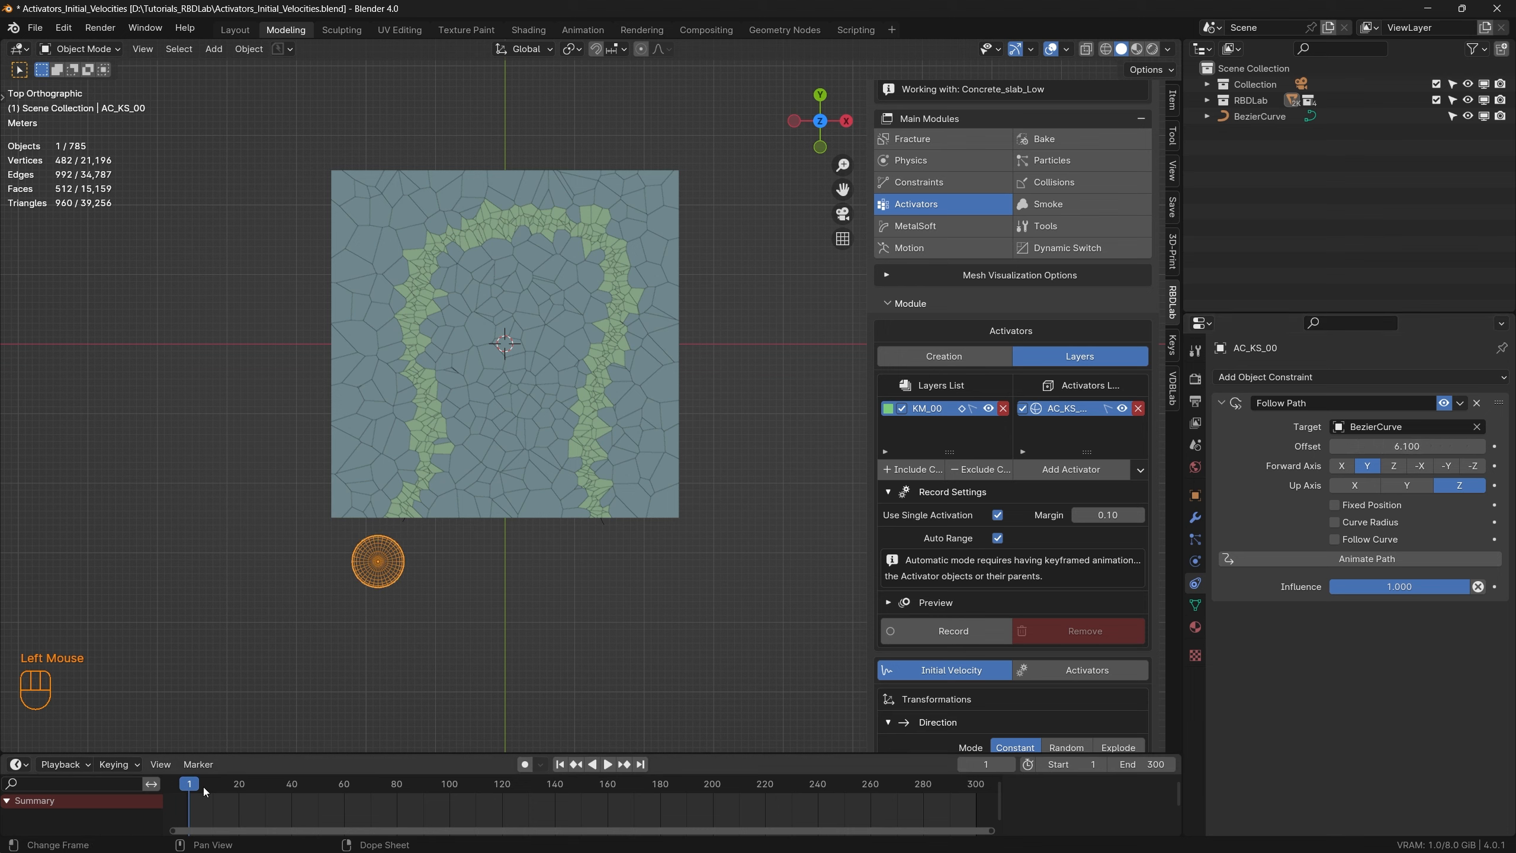
pyautogui.moveTo(190, 790); pyautogui.dragTo(220, 789)
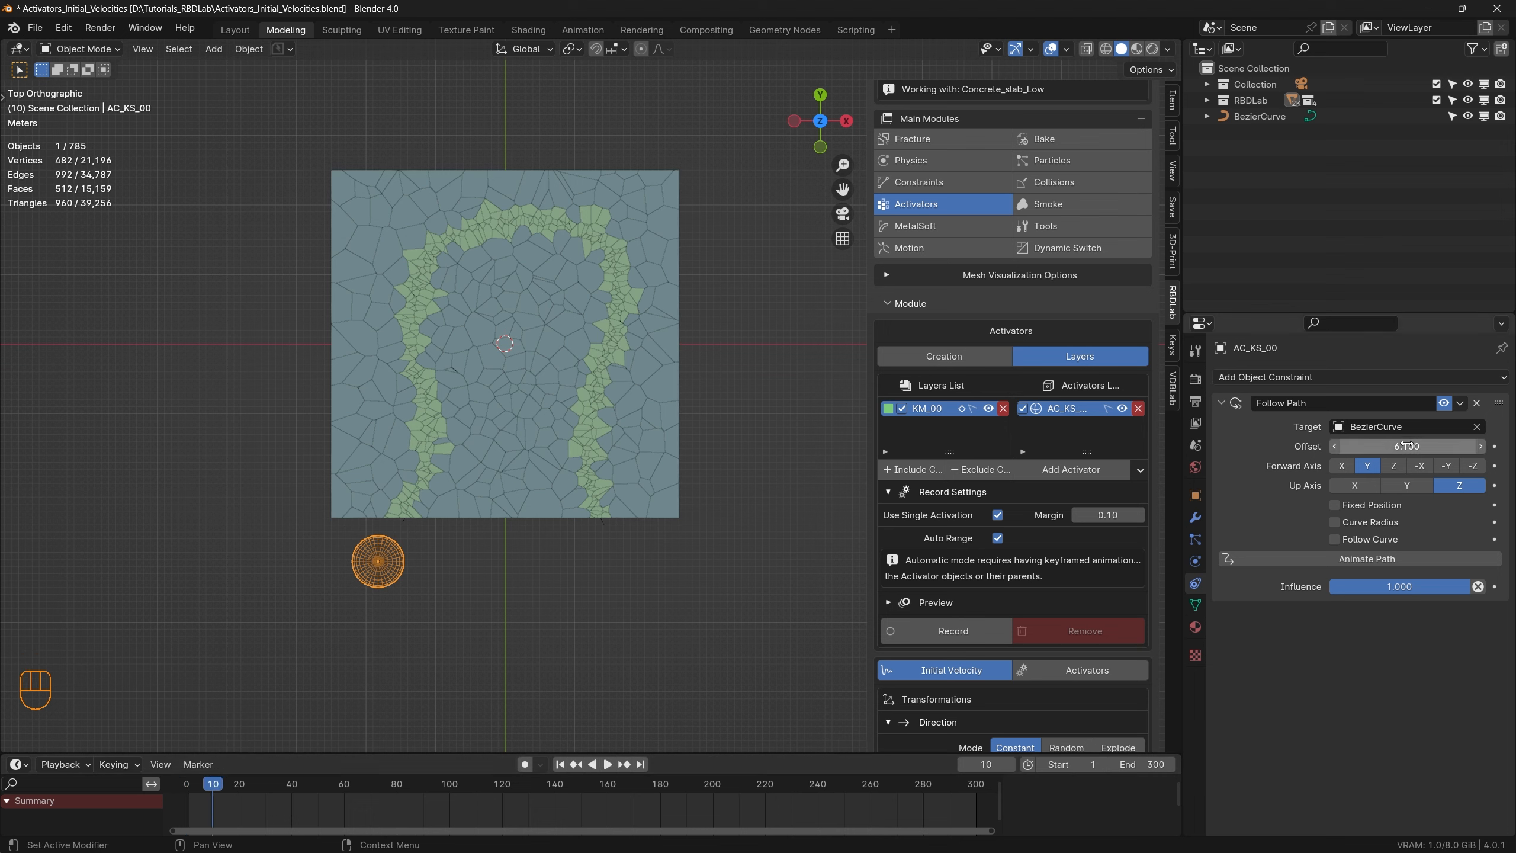
pyautogui.press('i')
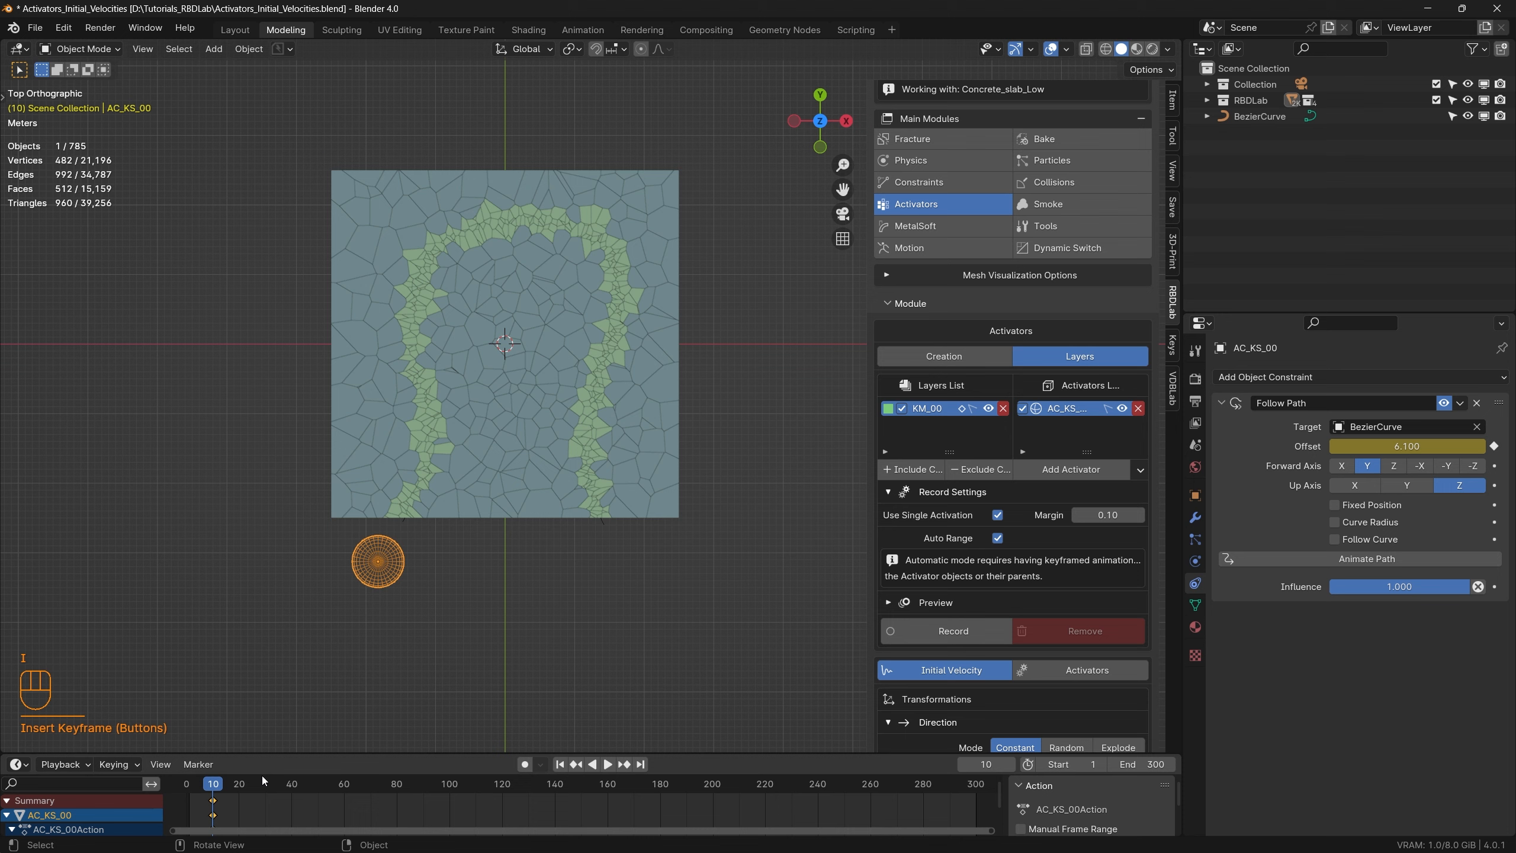
# Step: At frame 43, set the Follow Path offset to about -18.4 and keyframe it
pyautogui.moveTo(226, 791); pyautogui.dragTo(300, 798)
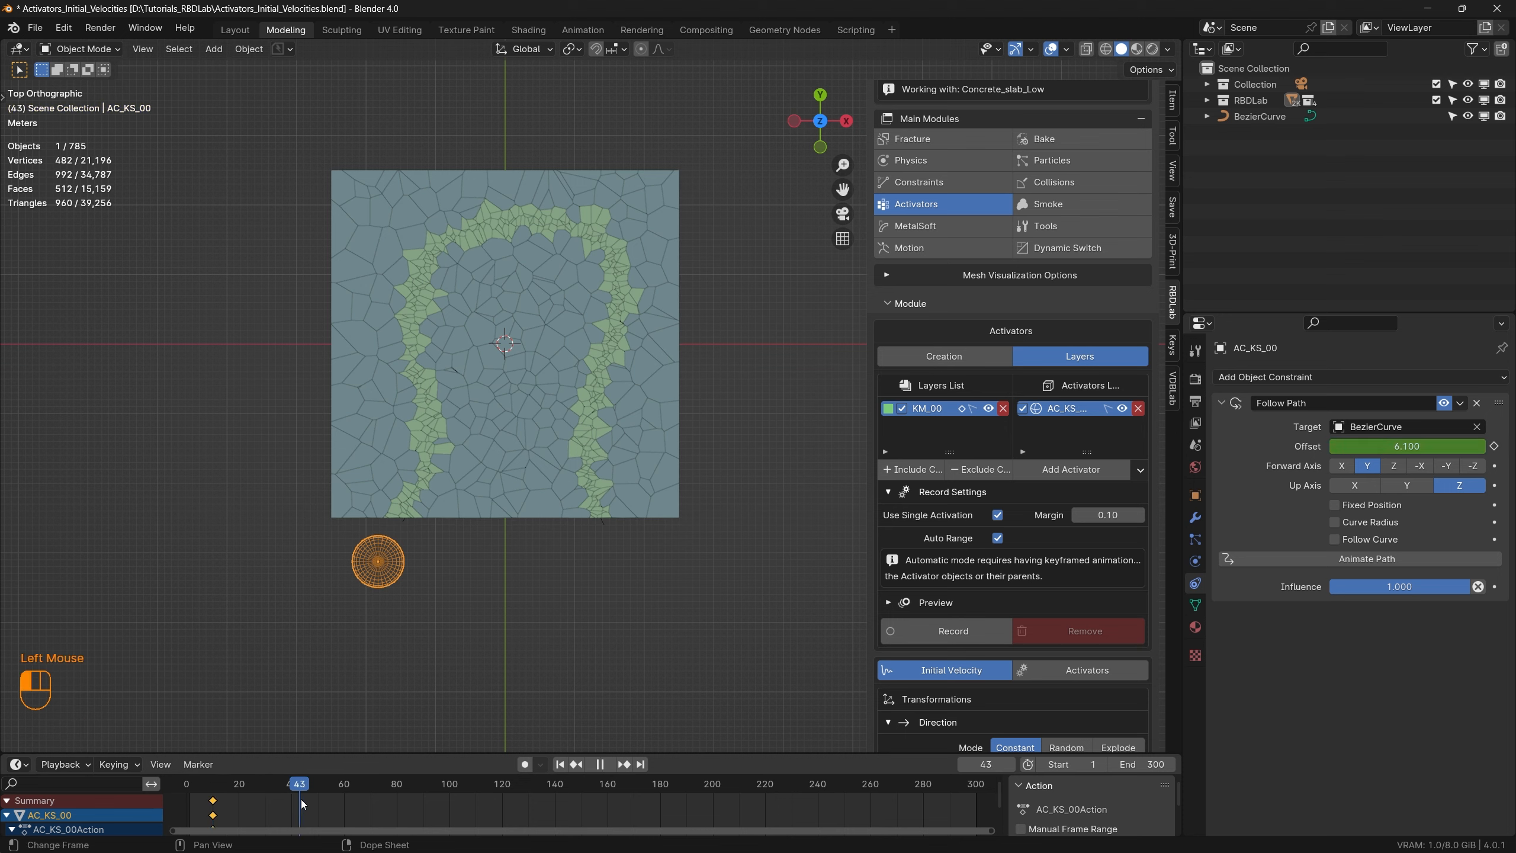
pyautogui.moveTo(1418, 446)
pyautogui.mouseDown()
pyautogui.moveTo(1364, 446)
pyautogui.moveTo(1418, 445)
pyautogui.mouseUp()
pyautogui.click(1418, 446)
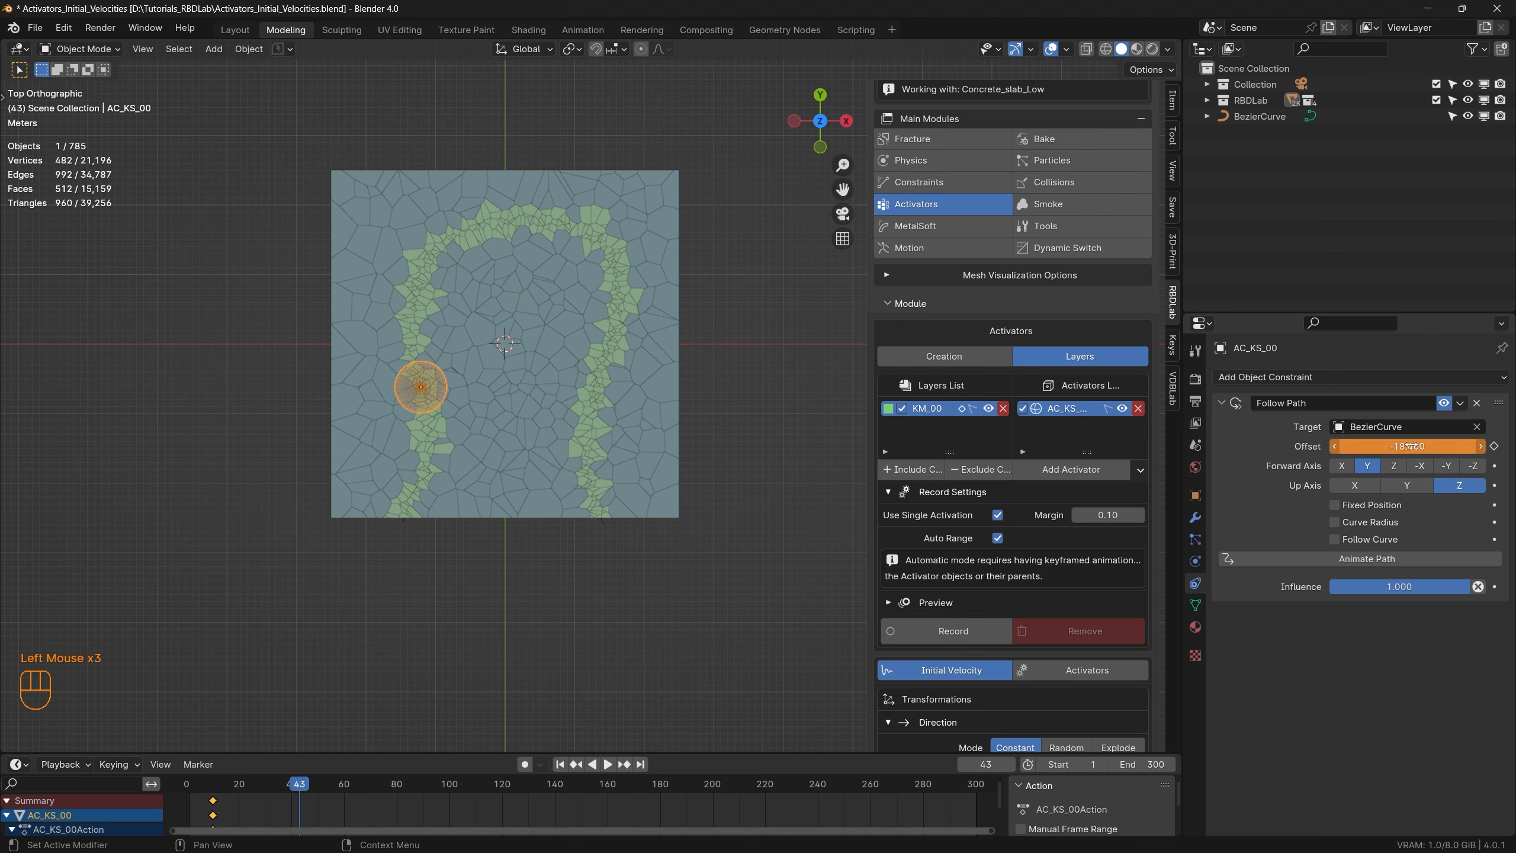
pyautogui.press('i')
# Step: Move the sphere farther along the curve by lowering the Follow Path offset, keyframing it at about frames 100 and 146
pyautogui.moveTo(299, 794); pyautogui.dragTo(505, 792)
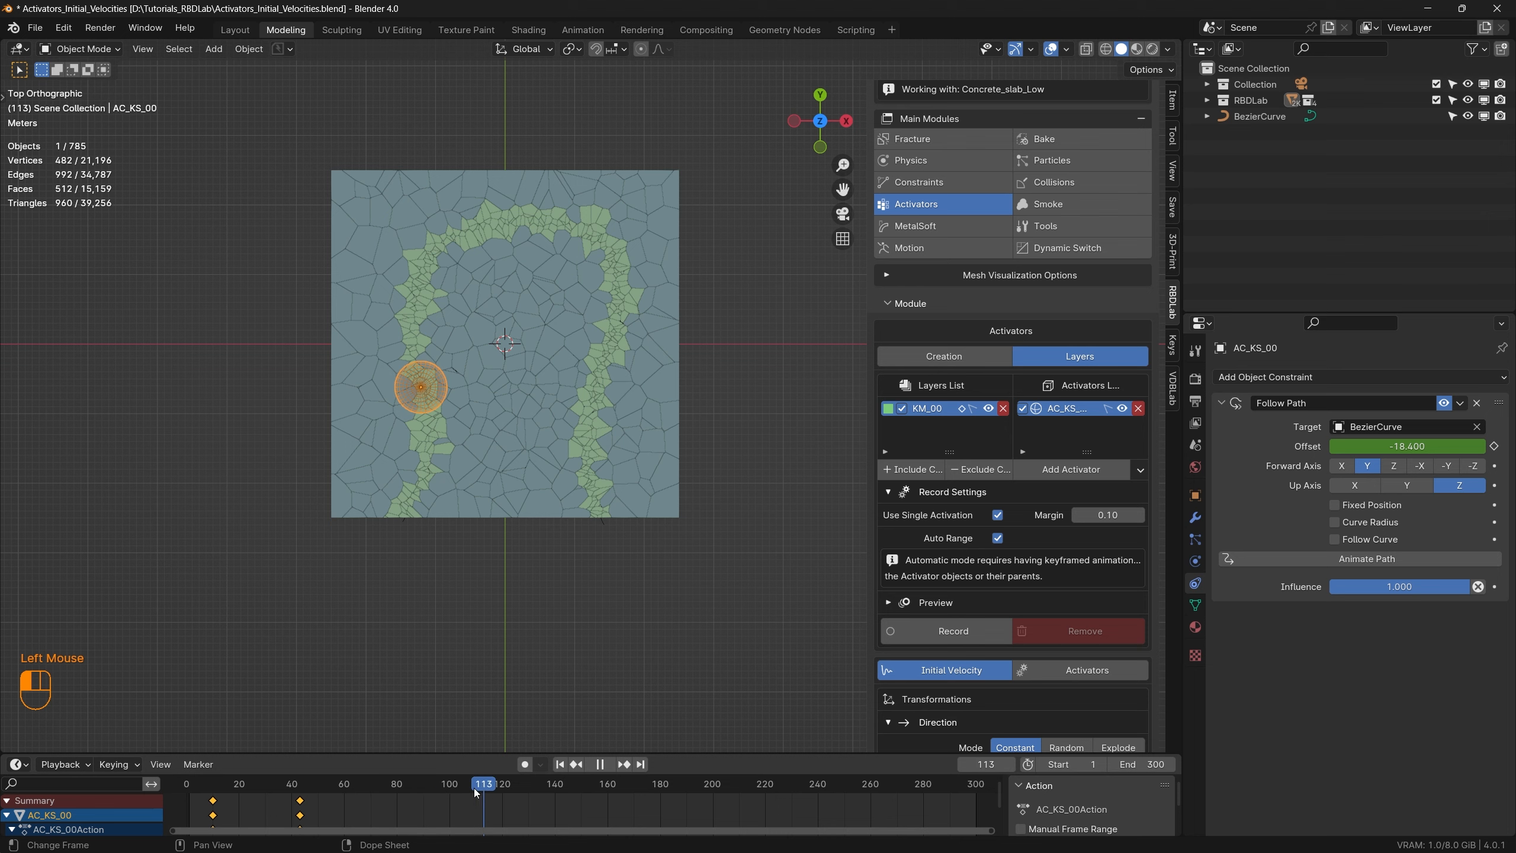
pyautogui.moveTo(1403, 446); pyautogui.dragTo(1265, 446)
pyautogui.press('i')
pyautogui.moveTo(451, 789); pyautogui.dragTo(571, 789)
pyautogui.moveTo(1402, 446); pyautogui.dragTo(1280, 445)
pyautogui.press('i')
# Step: Keyframe a lower Follow Path offset at about frame 199 and -103.6 at frame 235, taking the sphere past the curve's end
pyautogui.moveTo(571, 789); pyautogui.dragTo(709, 789)
pyautogui.moveTo(1402, 447); pyautogui.dragTo(1292, 447)
pyautogui.press('i')
pyautogui.moveTo(791, 789); pyautogui.dragTo(804, 790)
pyautogui.moveTo(1398, 447); pyautogui.dragTo(1258, 446)
pyautogui.press('i')
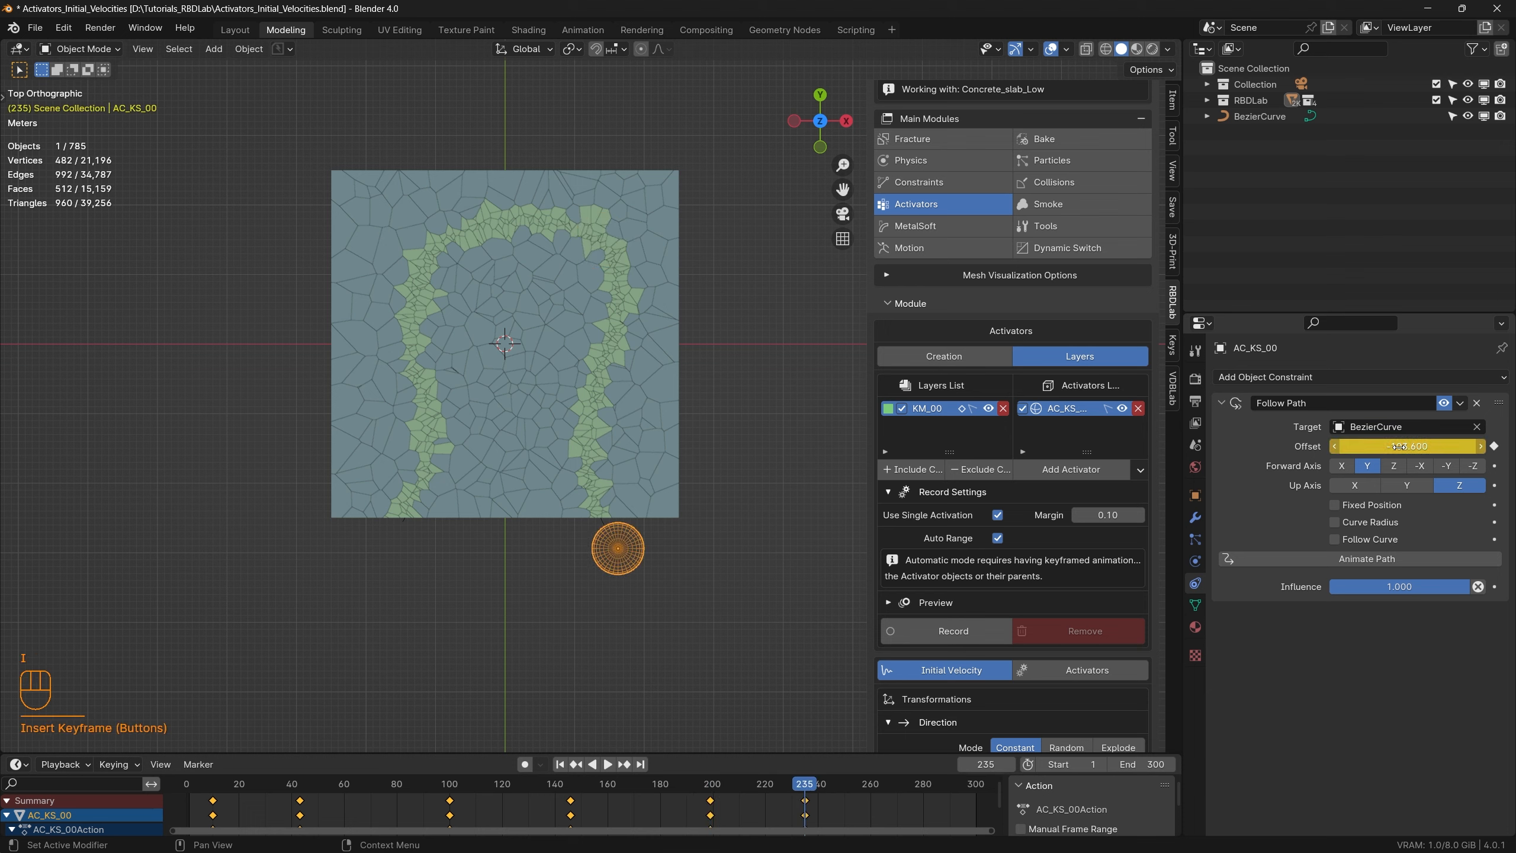
# Step: Play the animation from the first frame to check the sphere's travel along the cracked band, and return to frame 1
pyautogui.click(559, 764)
pyautogui.press('space')
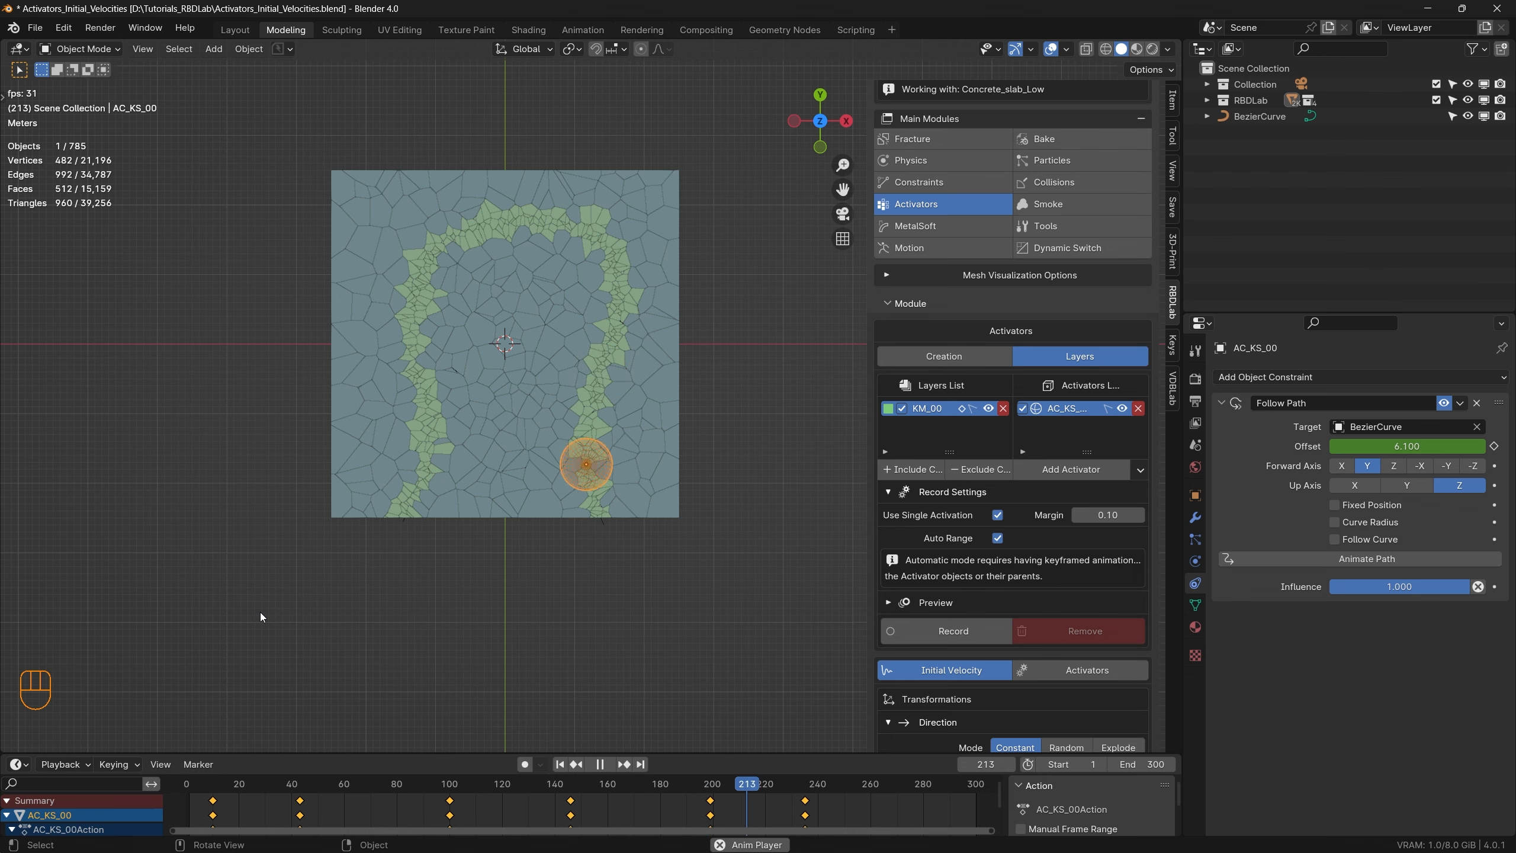
pyautogui.press('space')
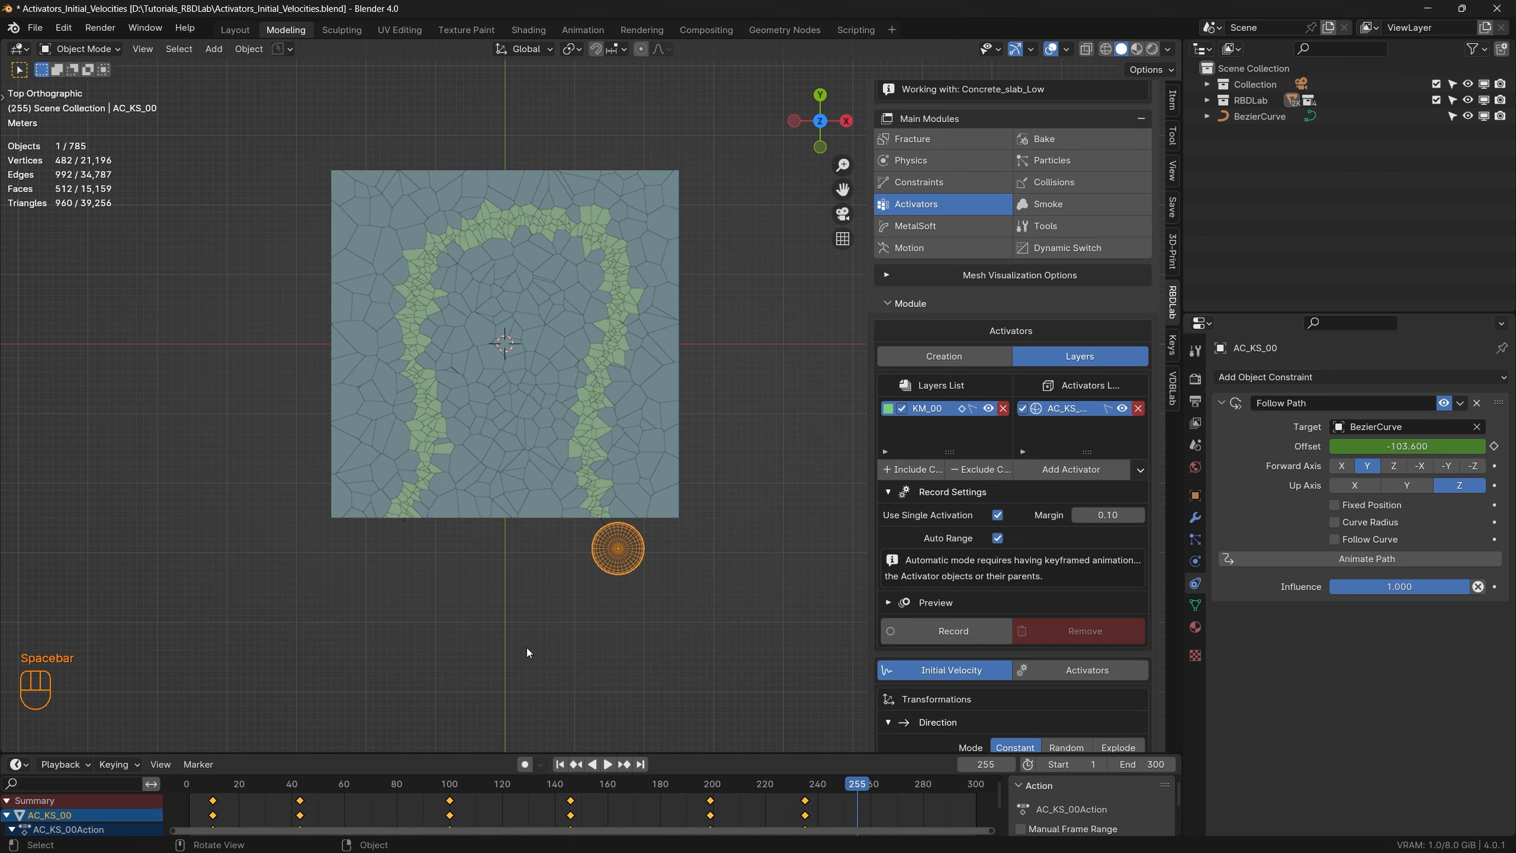
pyautogui.click(561, 765)
# Step: Save the file, hide the sphere activator and record the activation of the KM_00 layer
pyautogui.moveTo(614, 495); pyautogui.dragTo(441, 401, button='middle')
pyautogui.scroll(2, 436, 405)
pyautogui.hotkey('ctrl', 's')
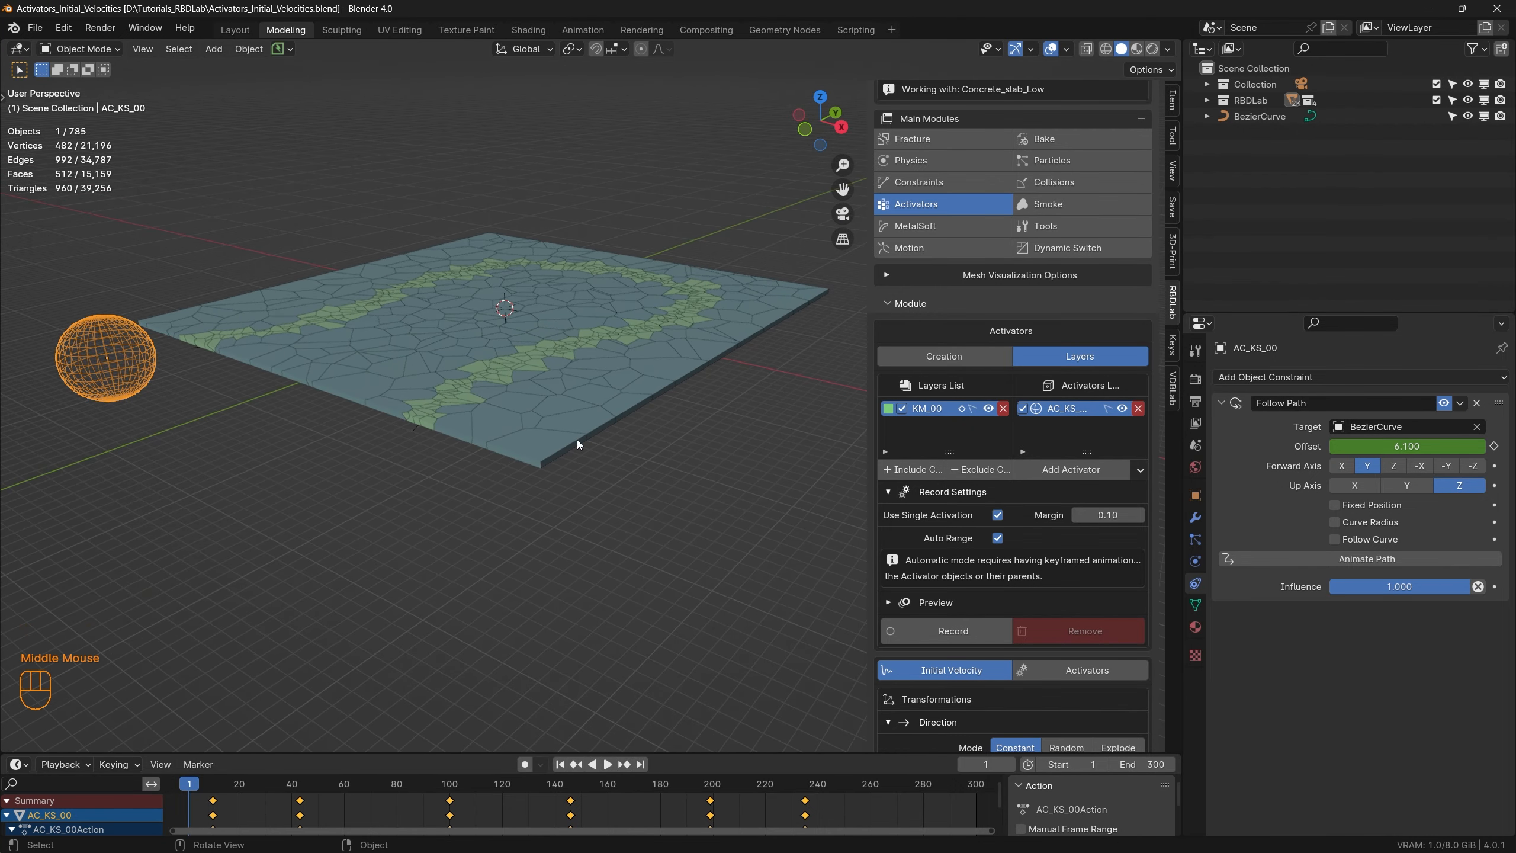
pyautogui.click(1122, 409)
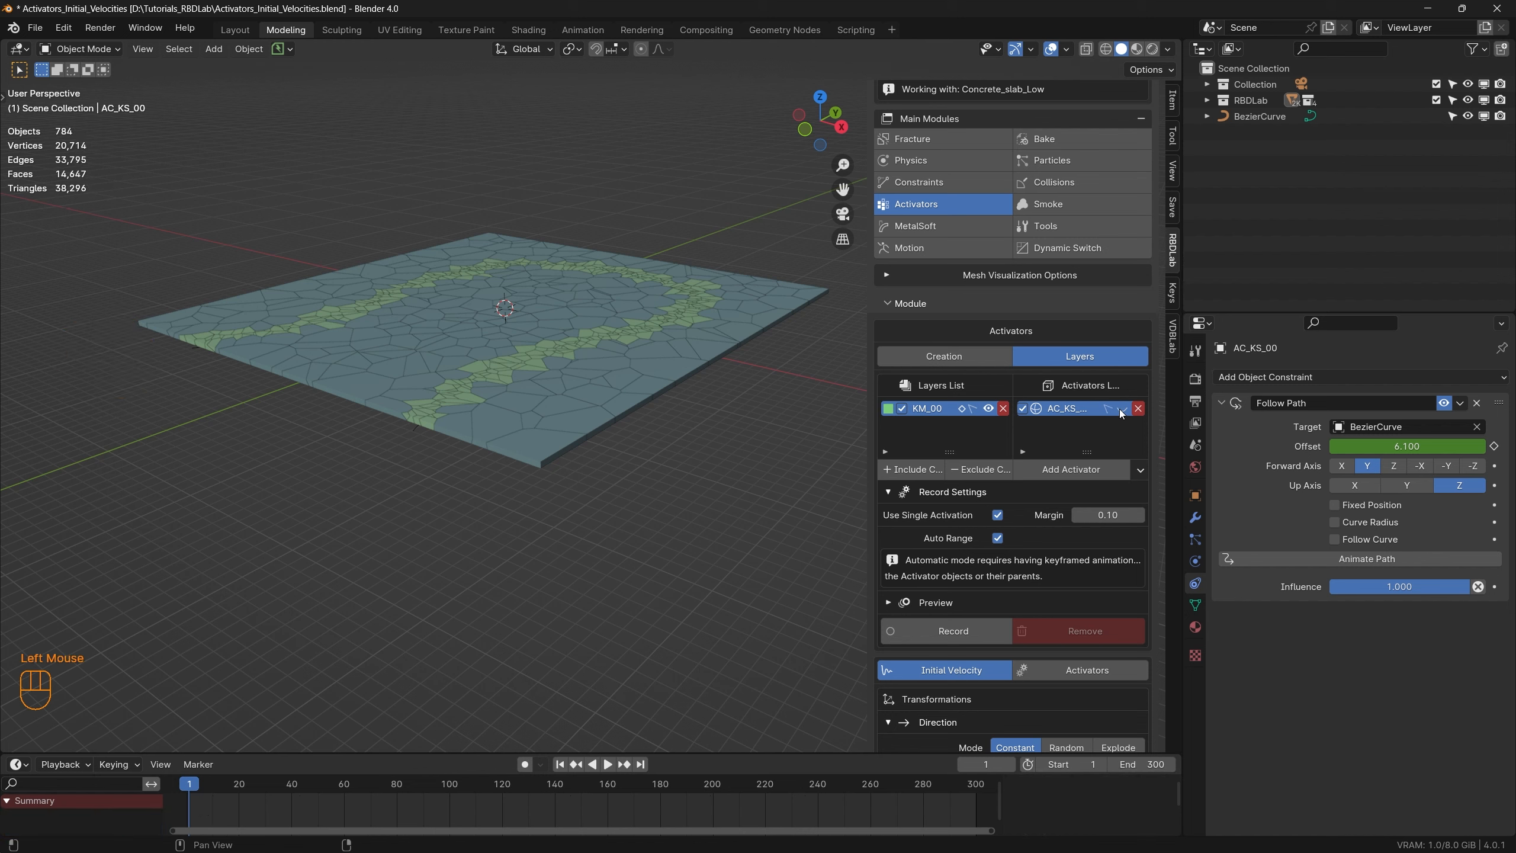
pyautogui.scroll(-6, 1094, 621)
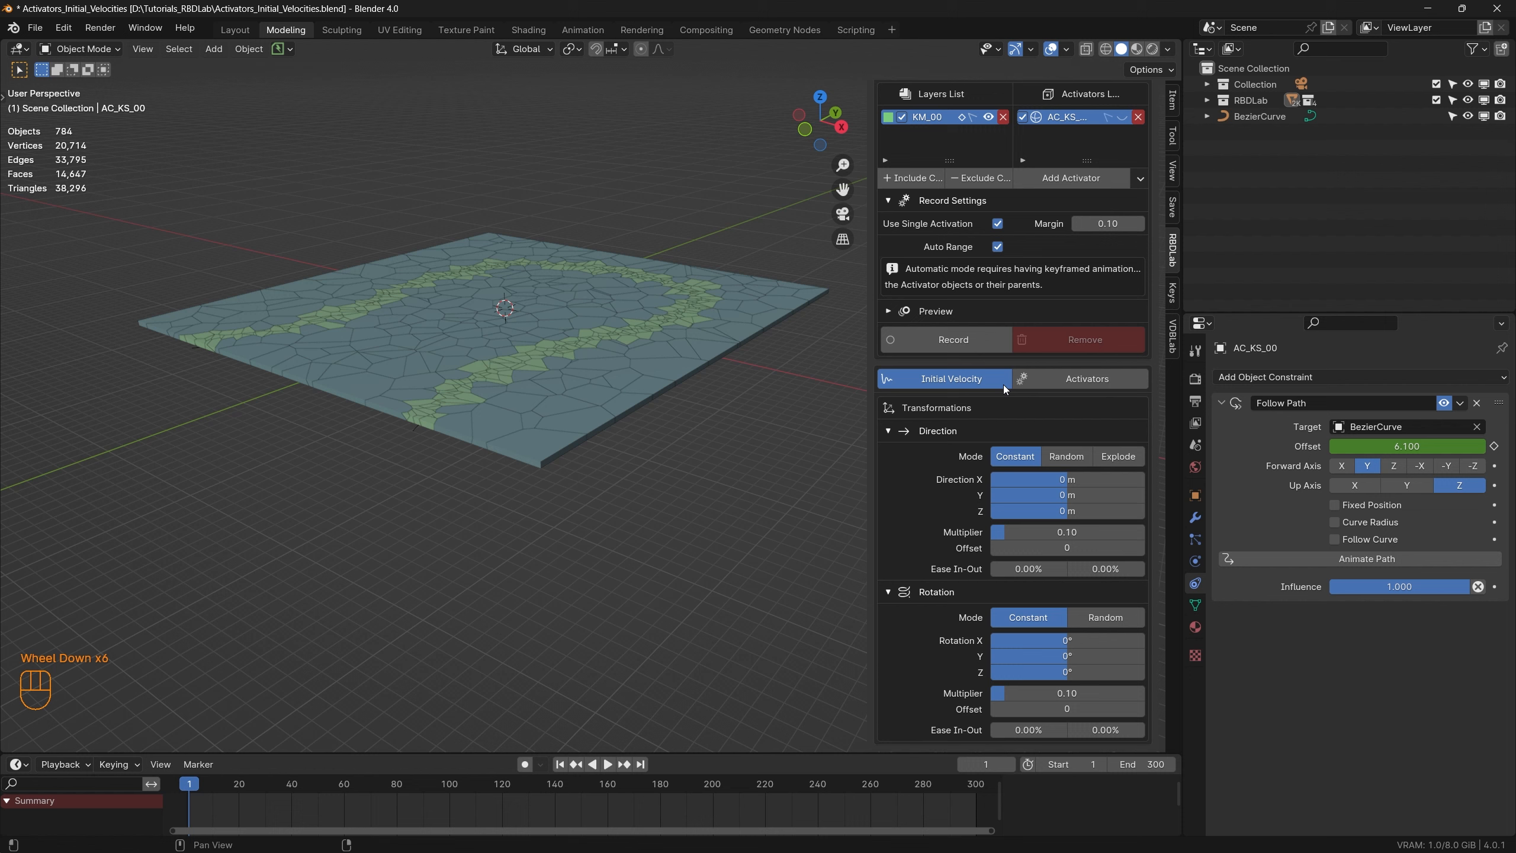
pyautogui.click(943, 339)
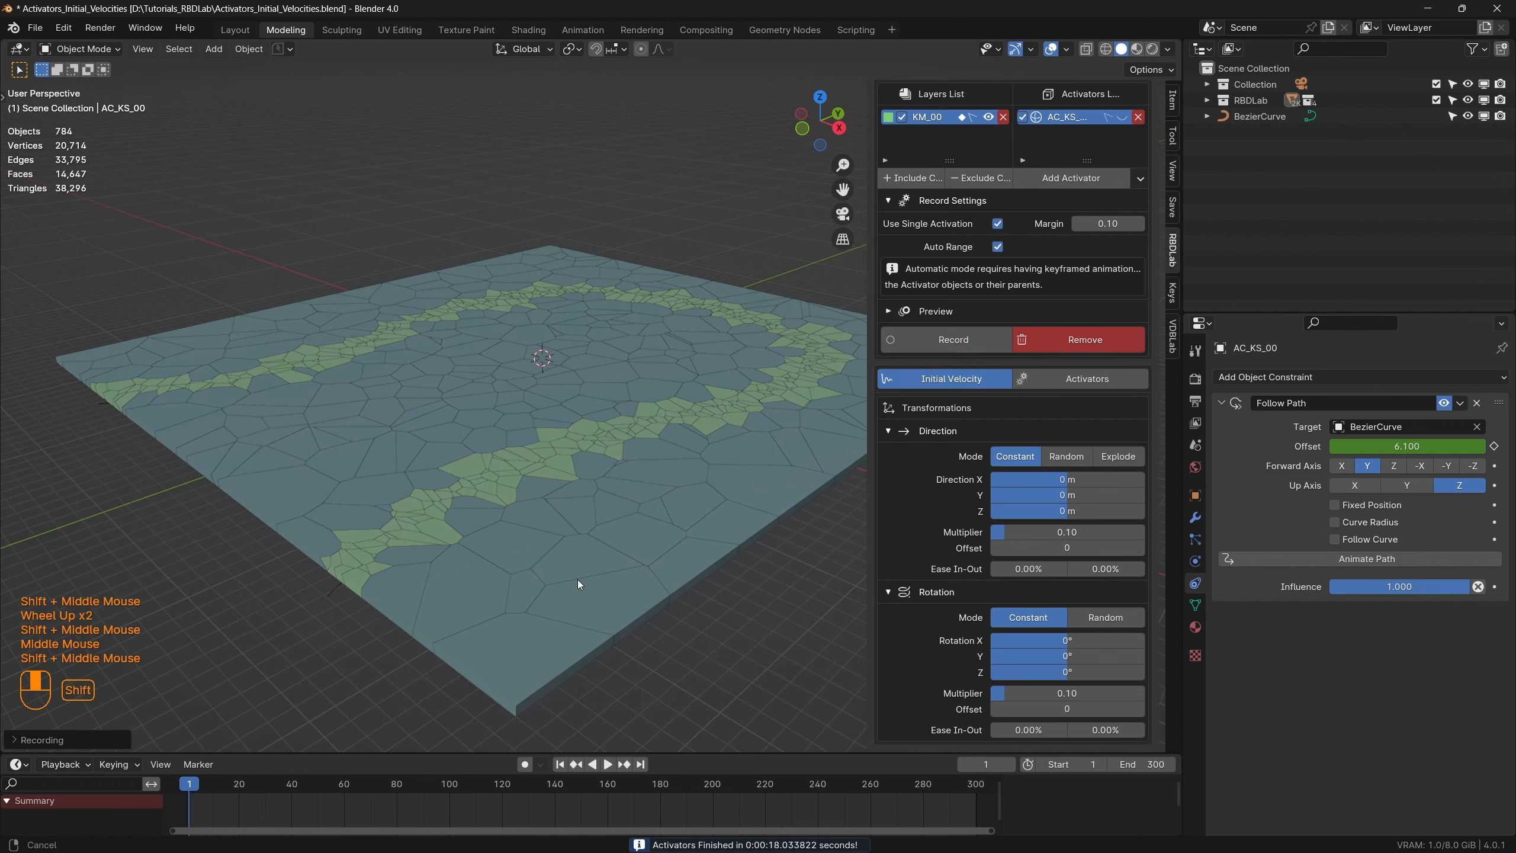
# Step: Play back the recorded activation to check the order in which the band's chunks are released, and return to frame 1
pyautogui.keyDown('shift'); pyautogui.moveTo(578, 579); pyautogui.dragTo(532, 590, button='middle'); pyautogui.keyUp('shift')
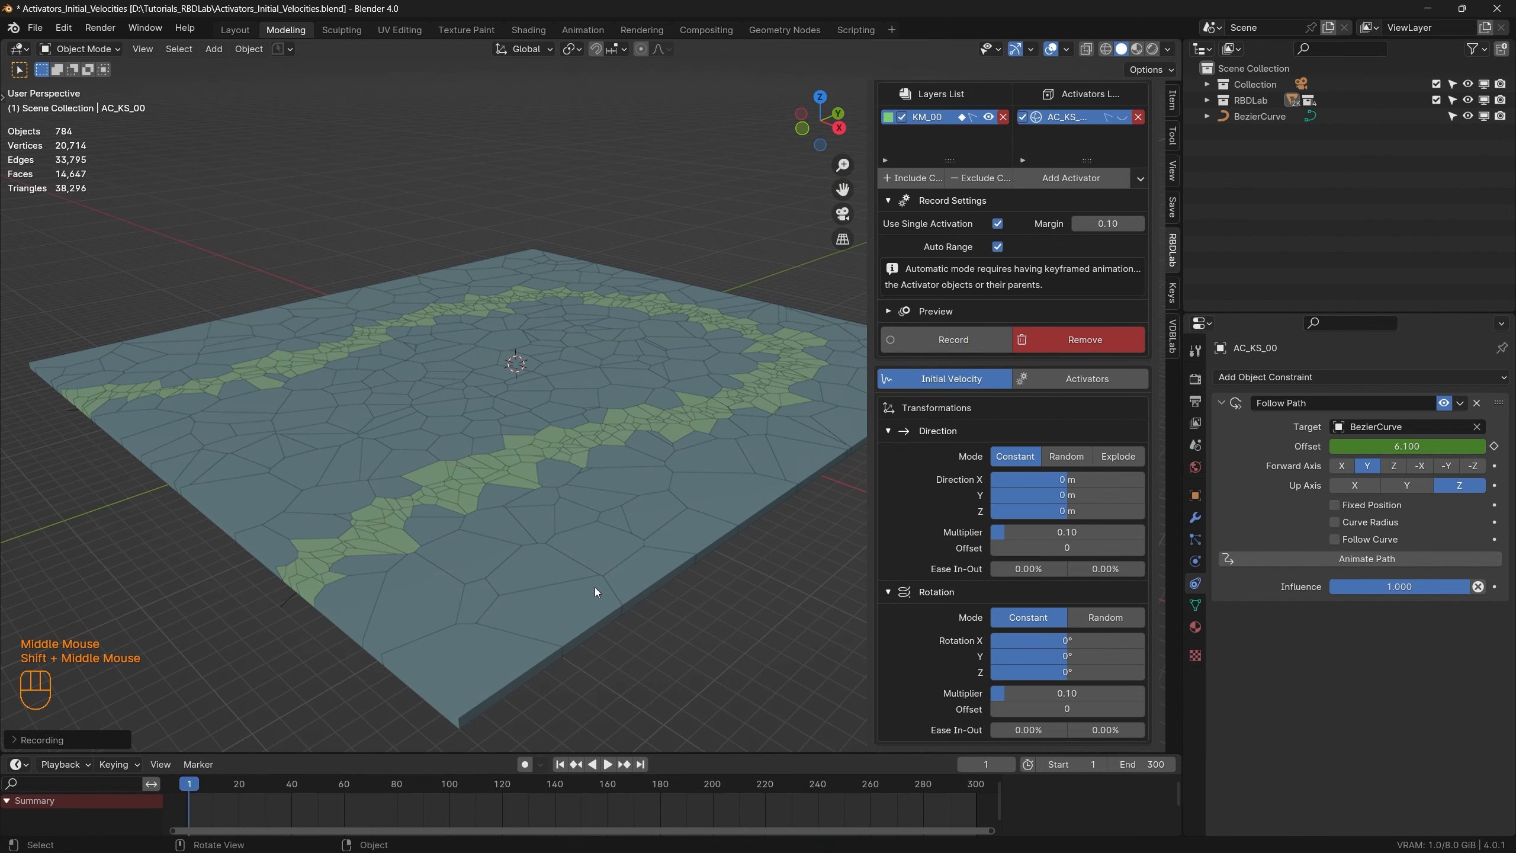
pyautogui.press('space')
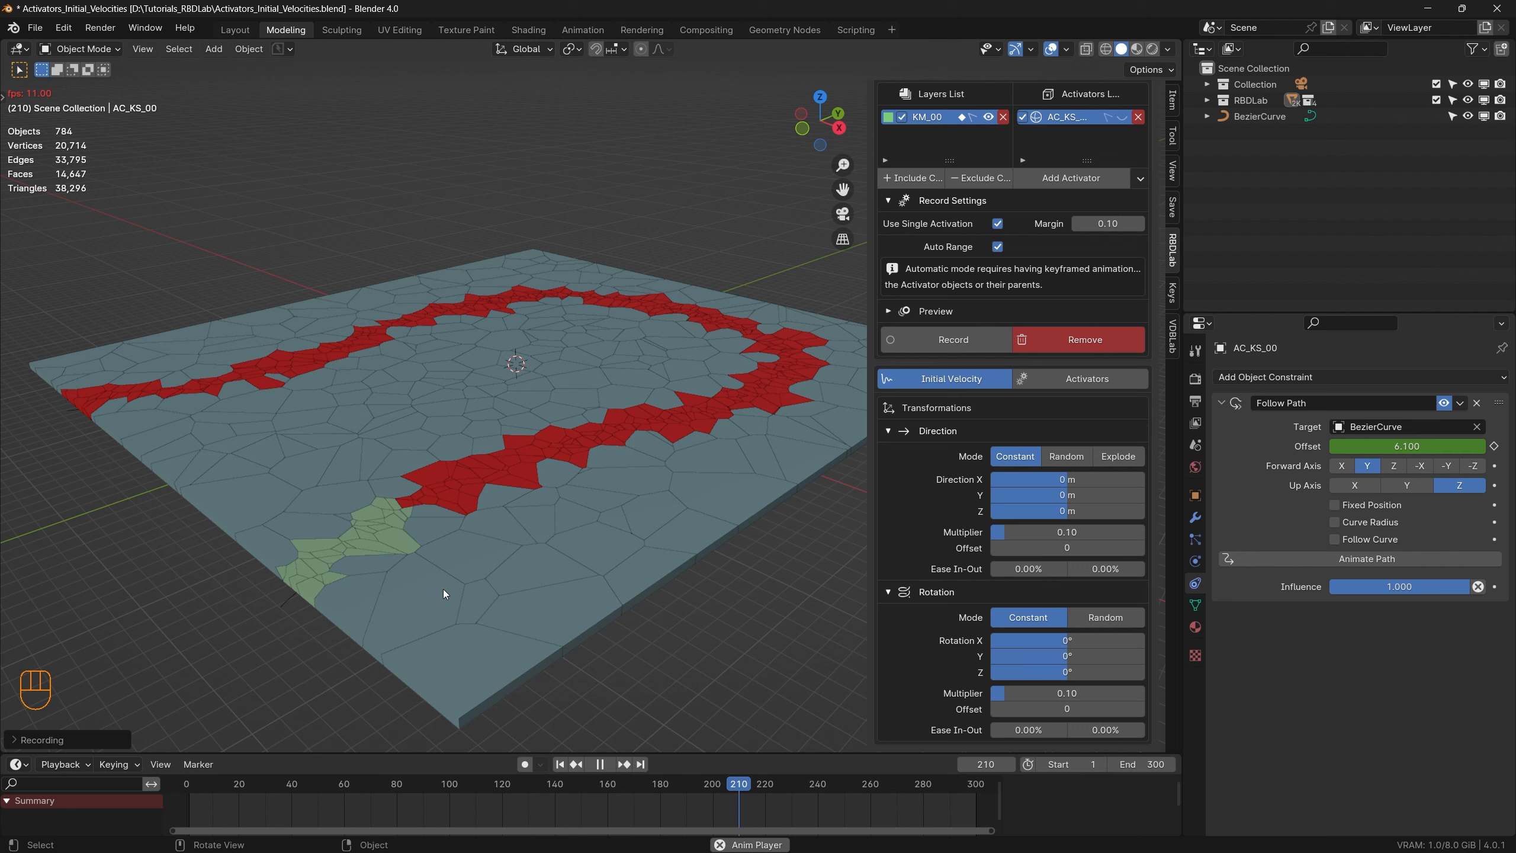
pyautogui.press('space')
pyautogui.press('space')
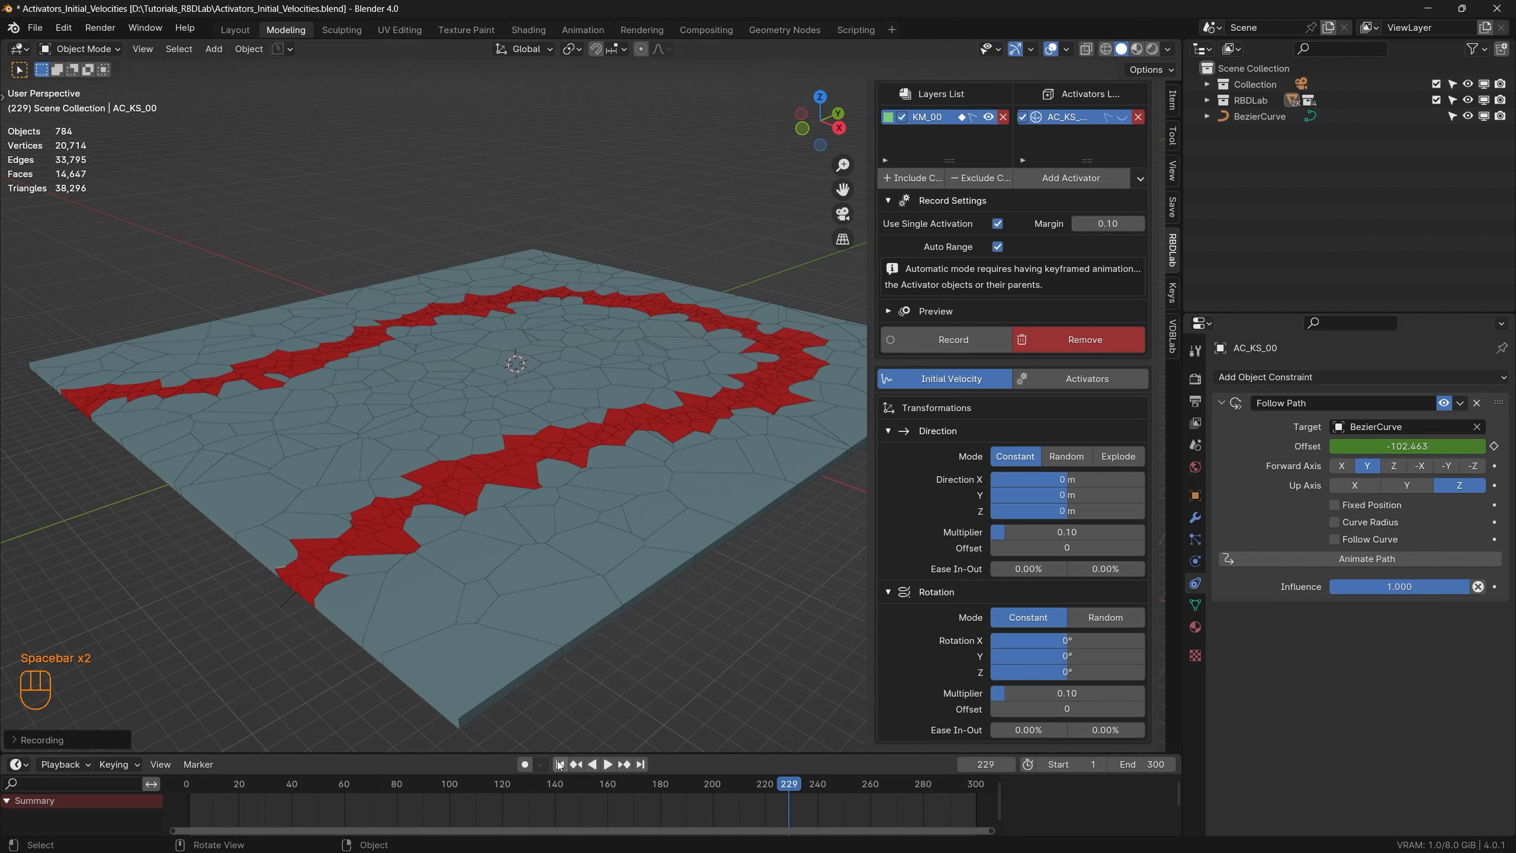
pyautogui.click(558, 765)
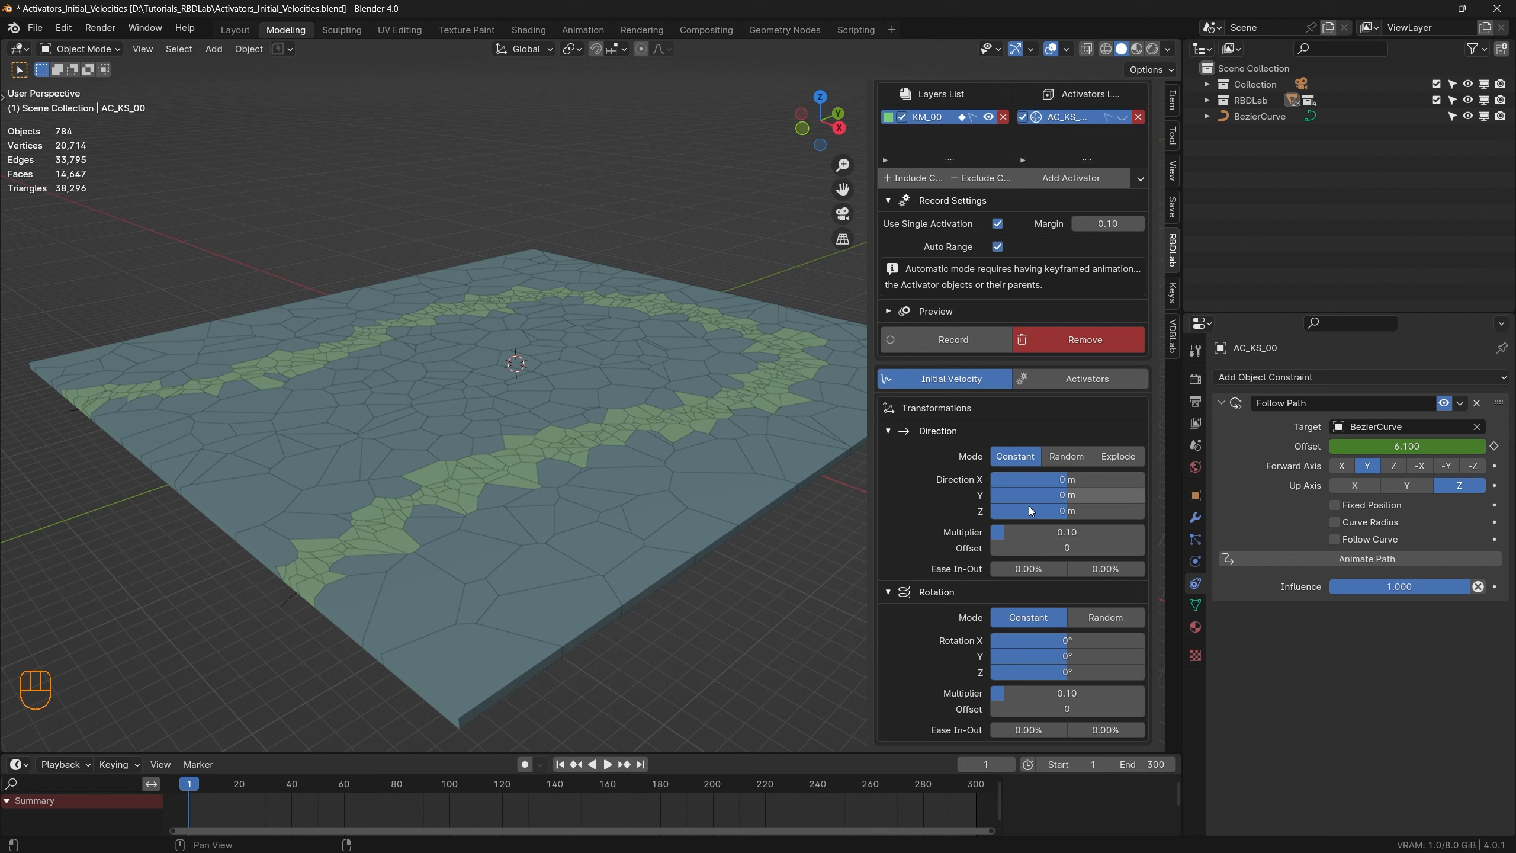
# Step: Set the constant initial velocity's Direction Z to 1.5 m, save, and replace the existing activator recording with a new one
pyautogui.click(1066, 511)
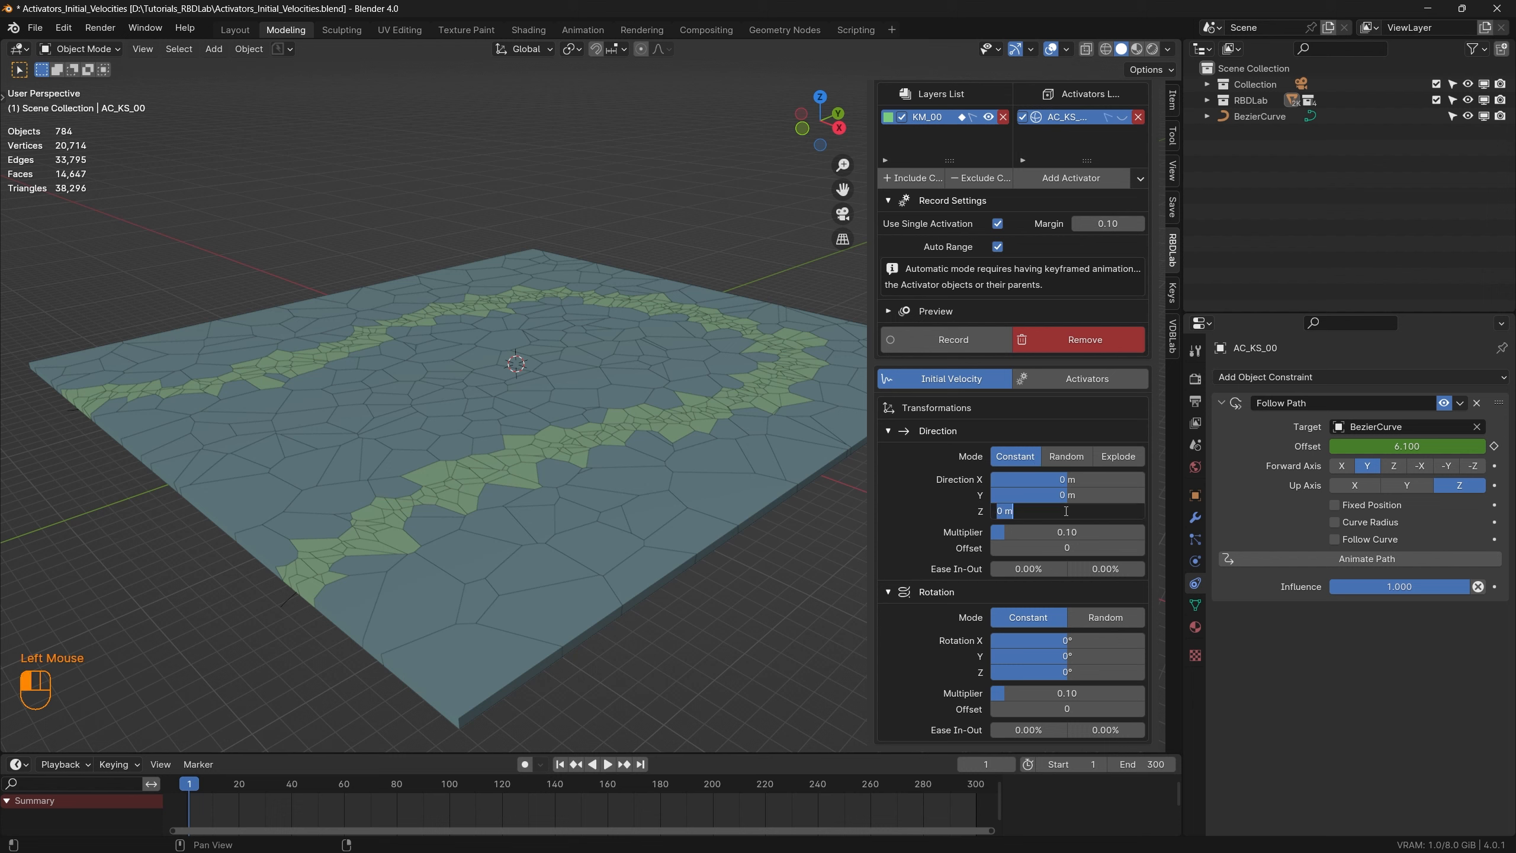
pyautogui.press('Return')
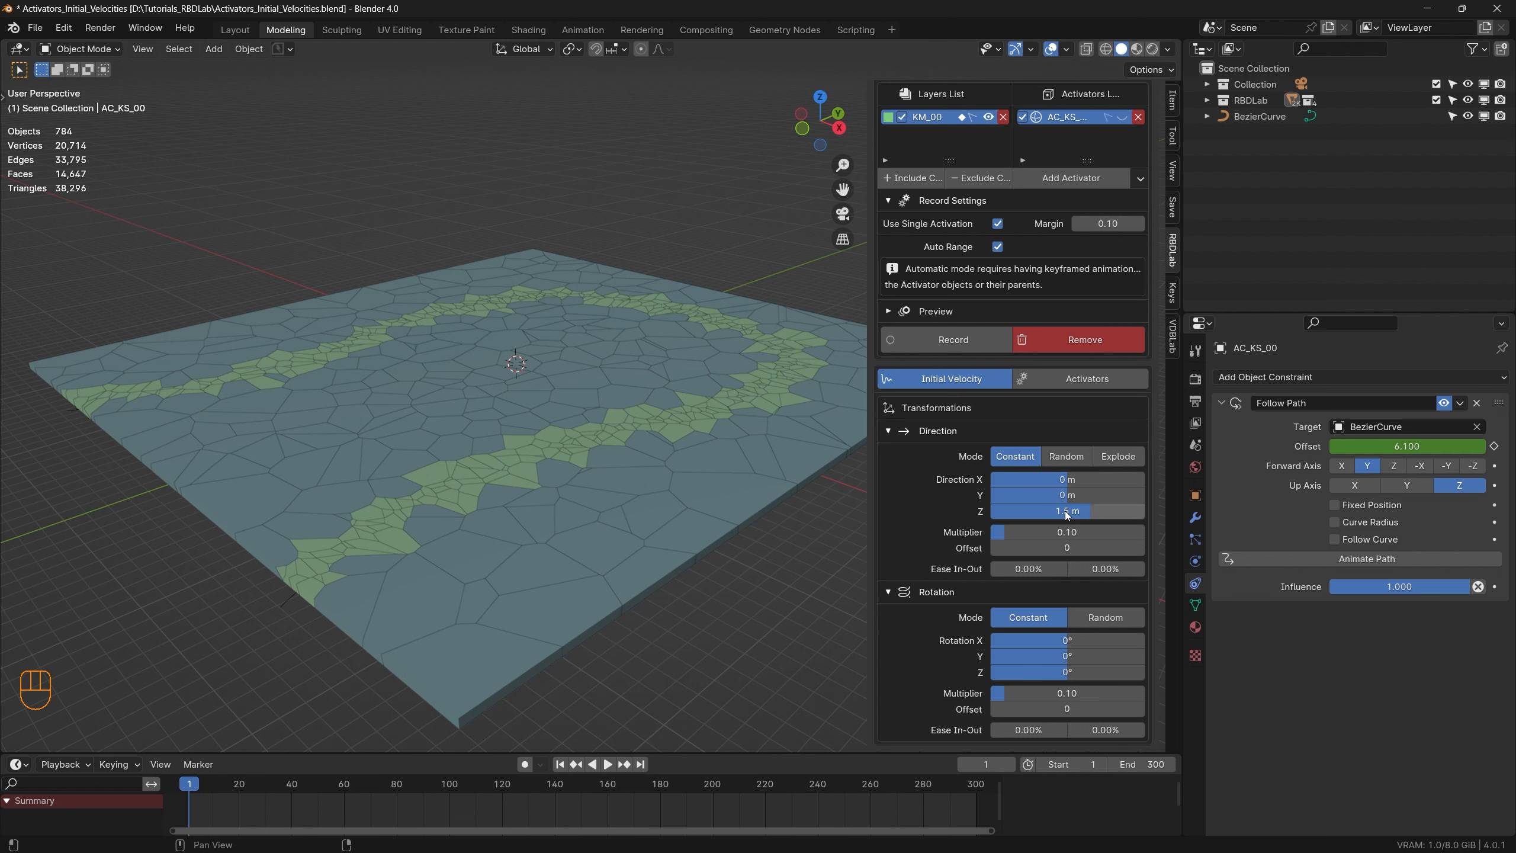
pyautogui.hotkey('ctrl', 's')
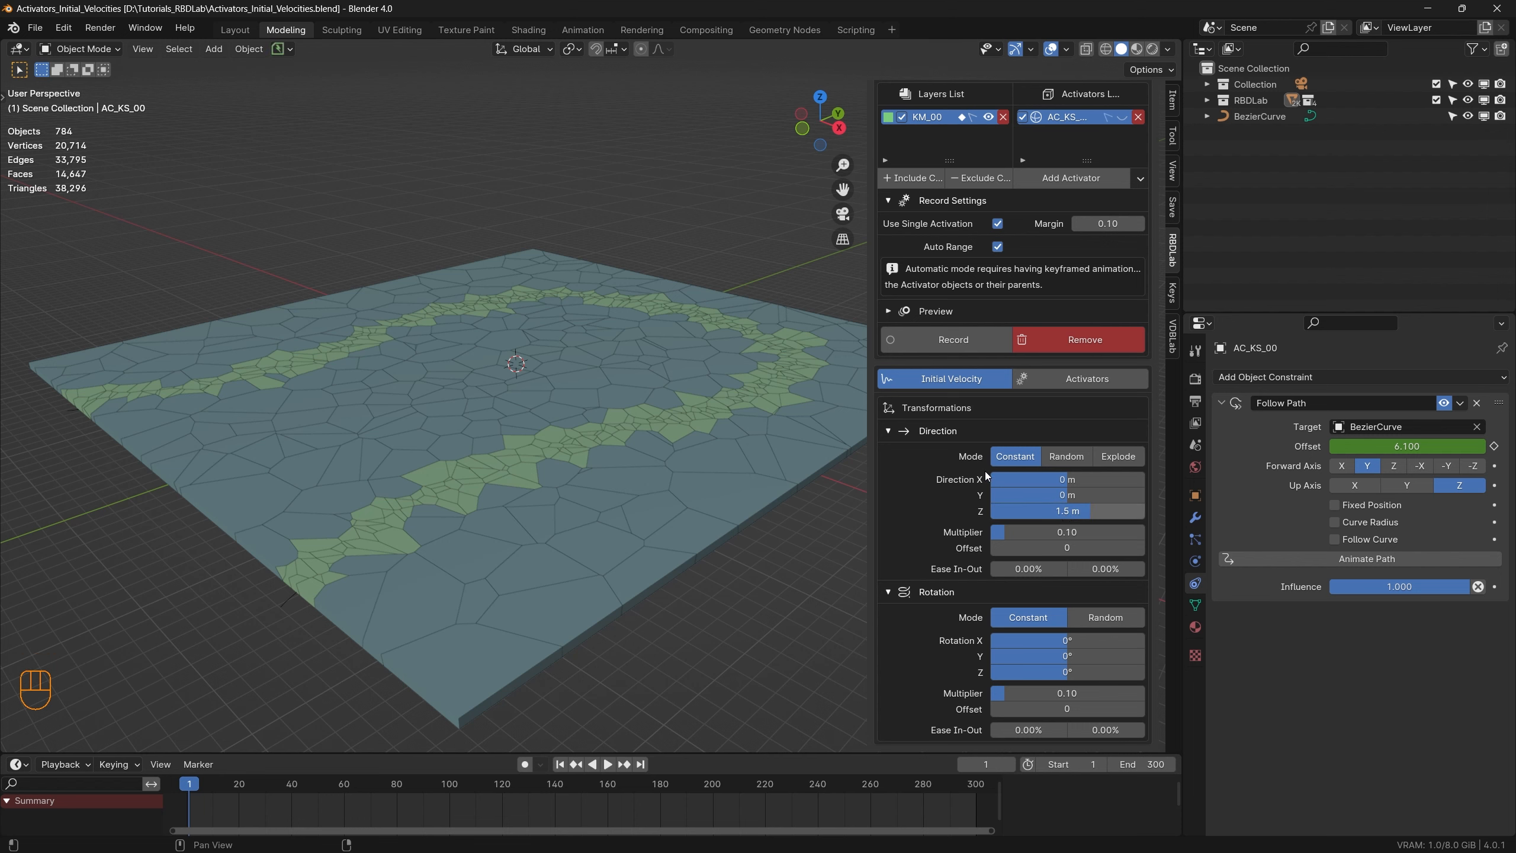
pyautogui.click(1090, 343)
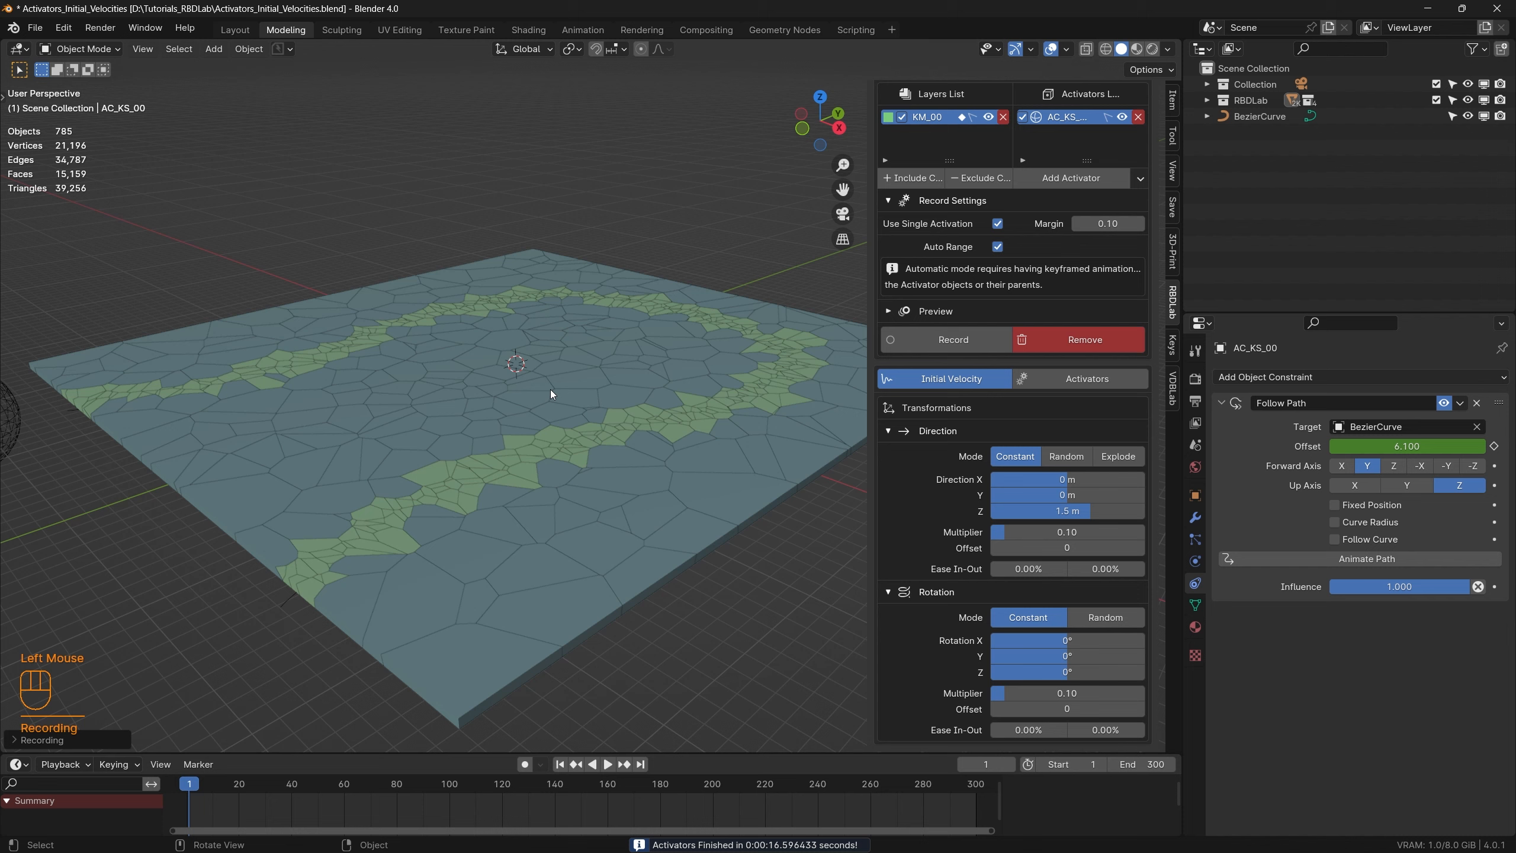
# Step: Play back the recording with the activator shown to judge how far the chunks lift, and return to frame 1
pyautogui.click(338, 449)
pyautogui.press('space')
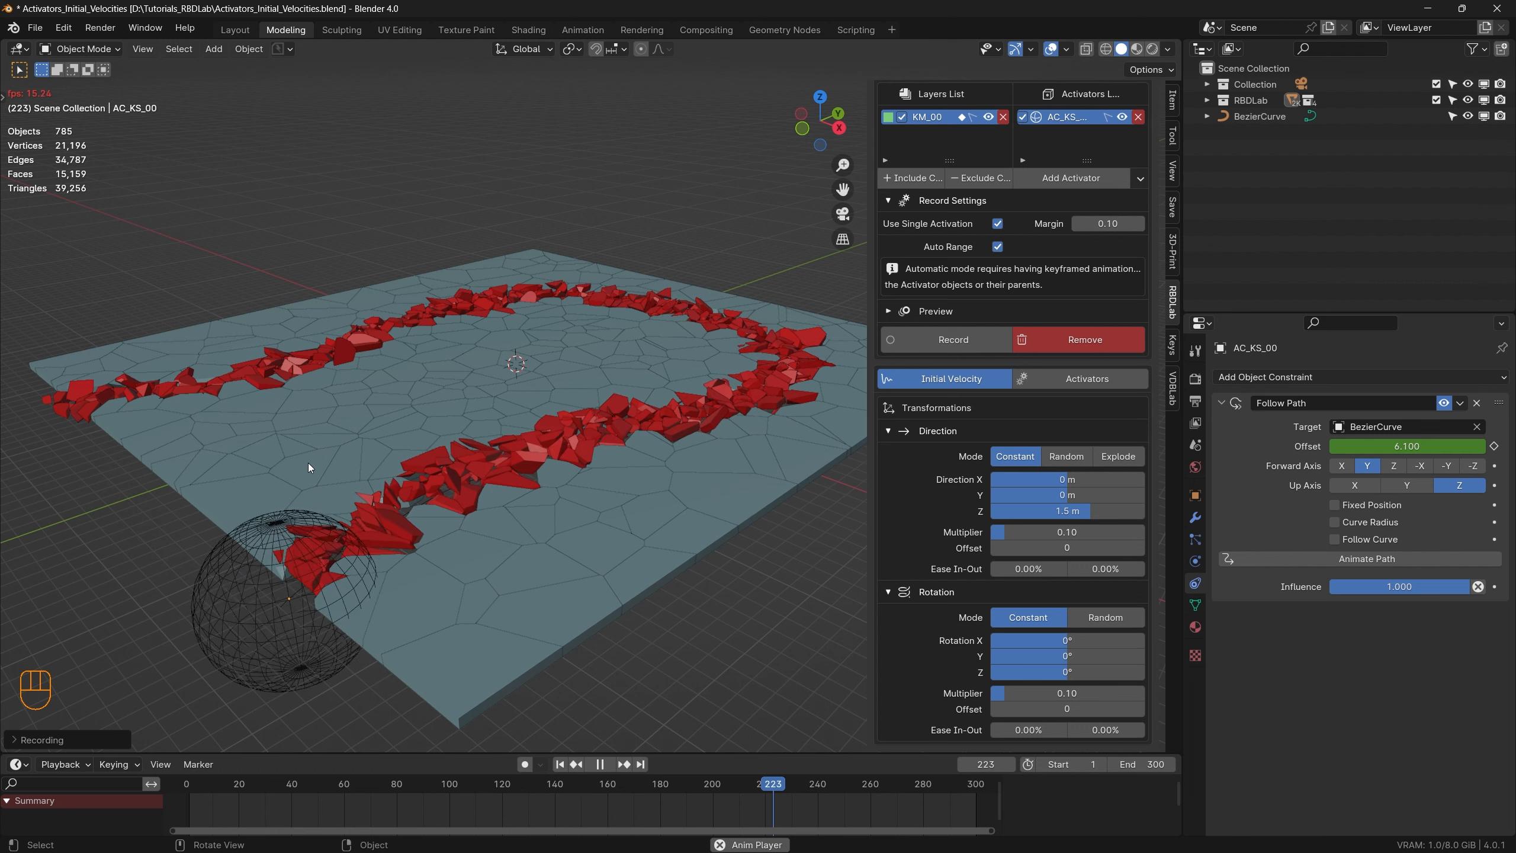
pyautogui.press('space')
pyautogui.click(558, 764)
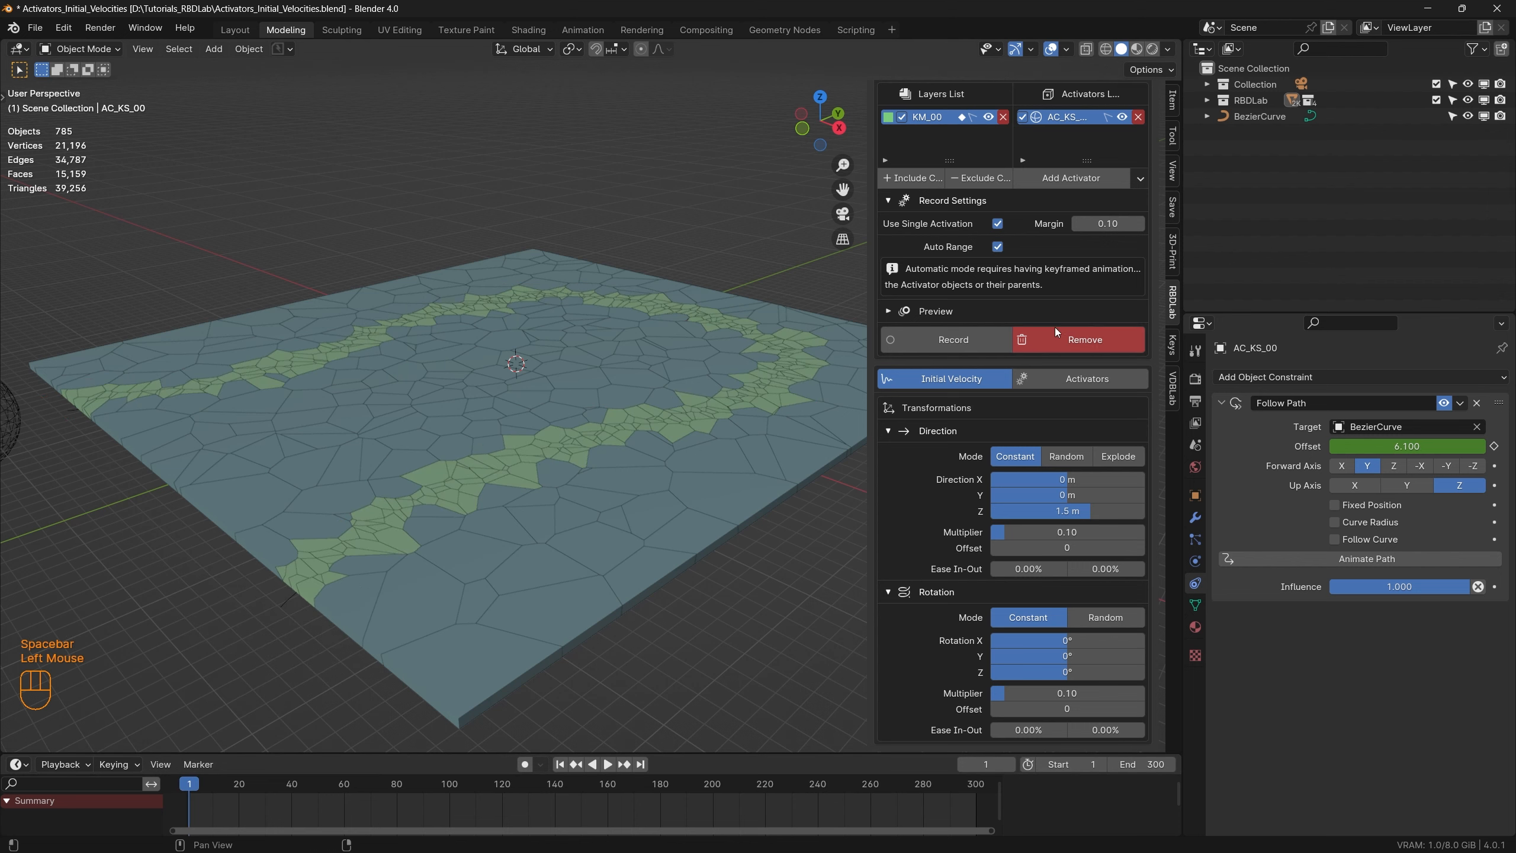
# Step: Hide the sphere activator and set the initial velocity's Direction Multiplier to 0.30
pyautogui.click(1122, 117)
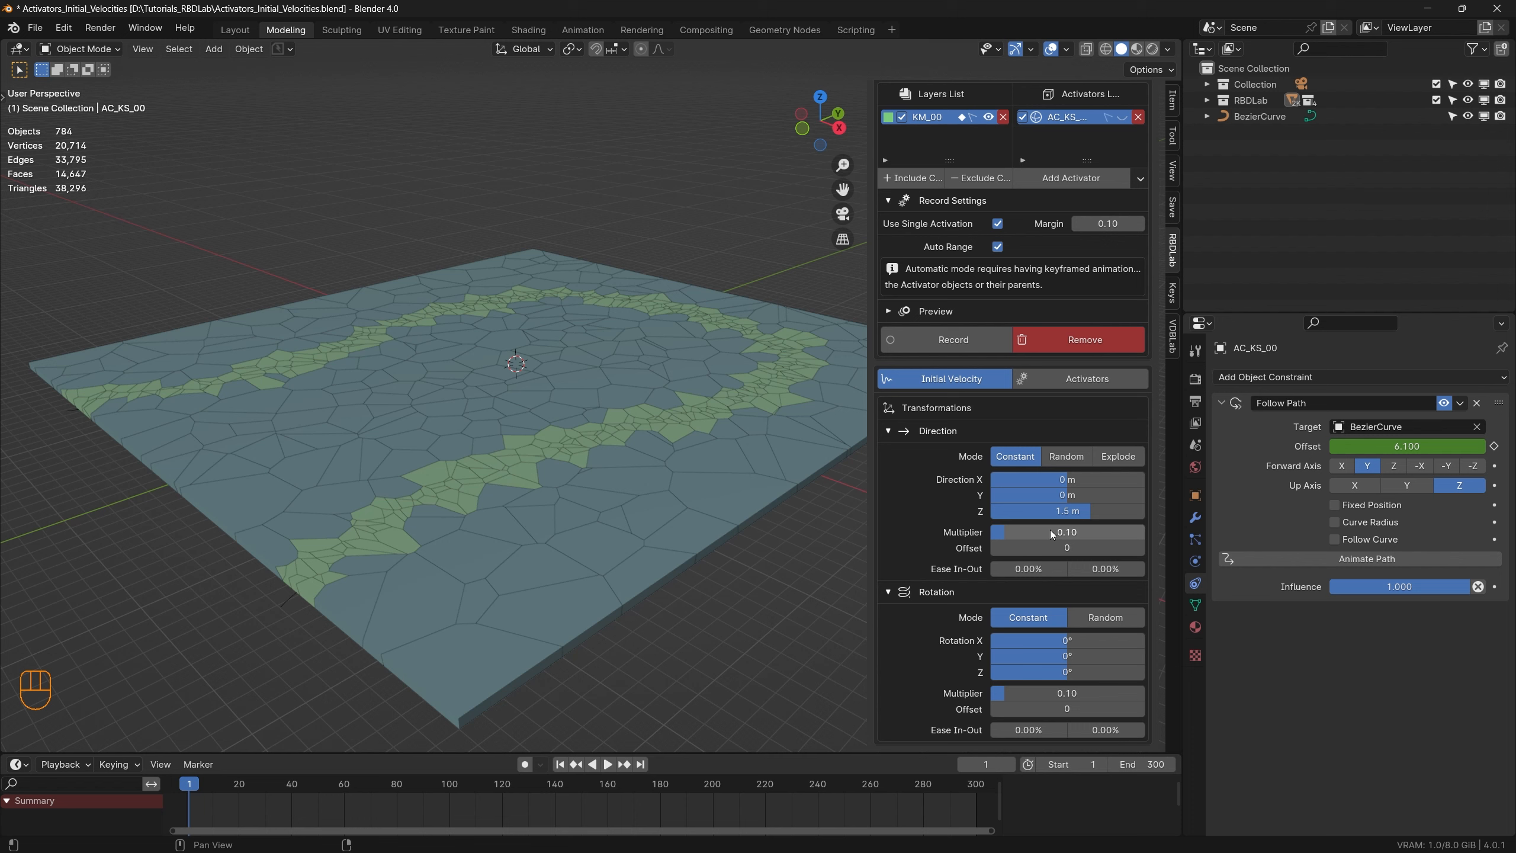
pyautogui.moveTo(1049, 529); pyautogui.dragTo(1075, 529)
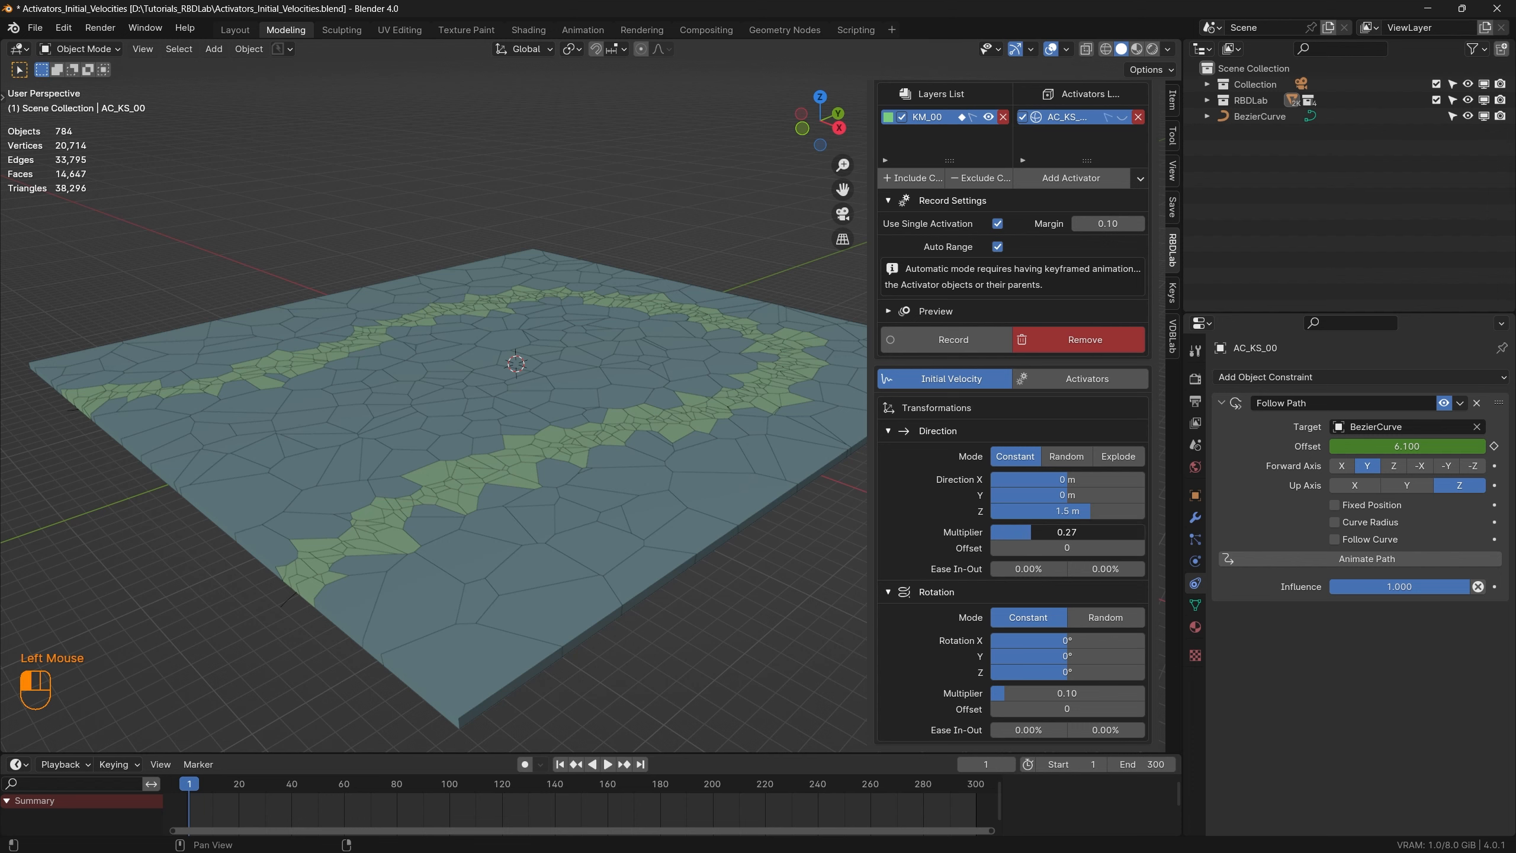
pyautogui.doubleClick(1034, 531)
pyautogui.write('0.3')
pyautogui.press('Return')
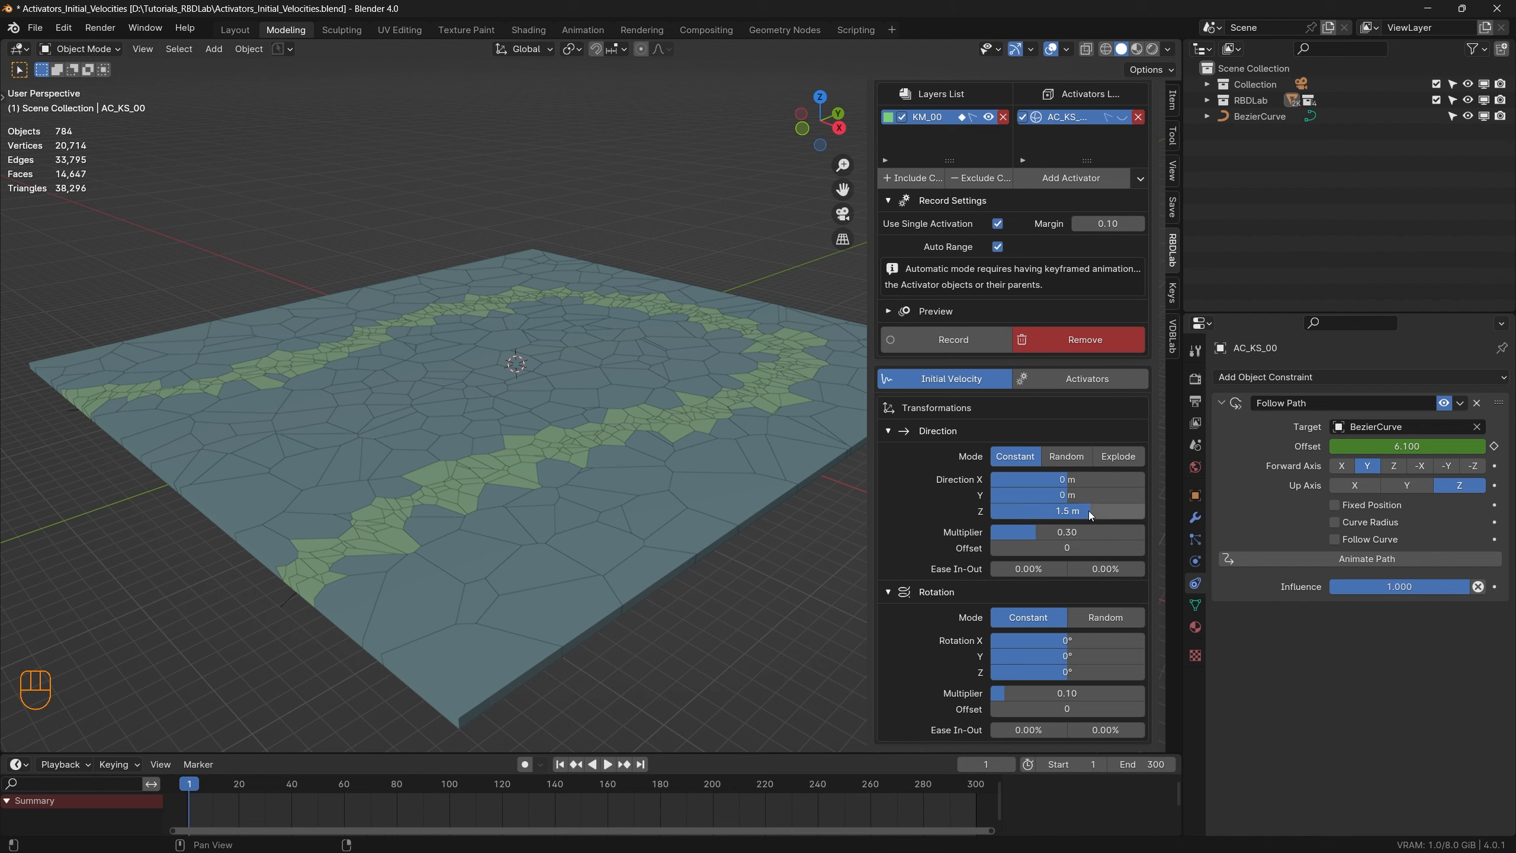
# Step: Remove the old activator recording, record it again with the stronger velocity, and play back the simulation
pyautogui.click(1084, 346)
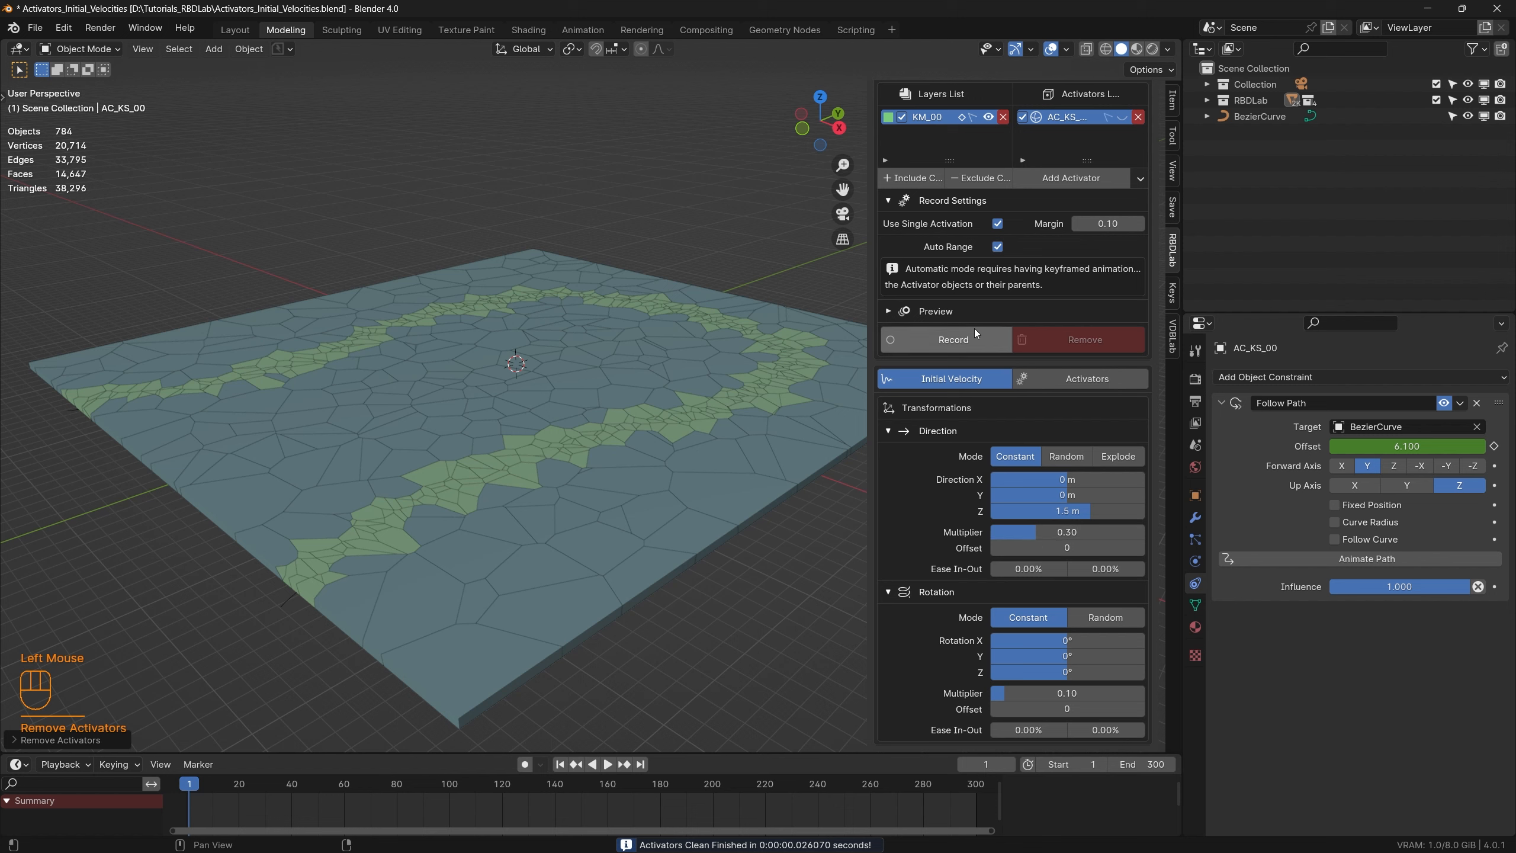
pyautogui.click(945, 332)
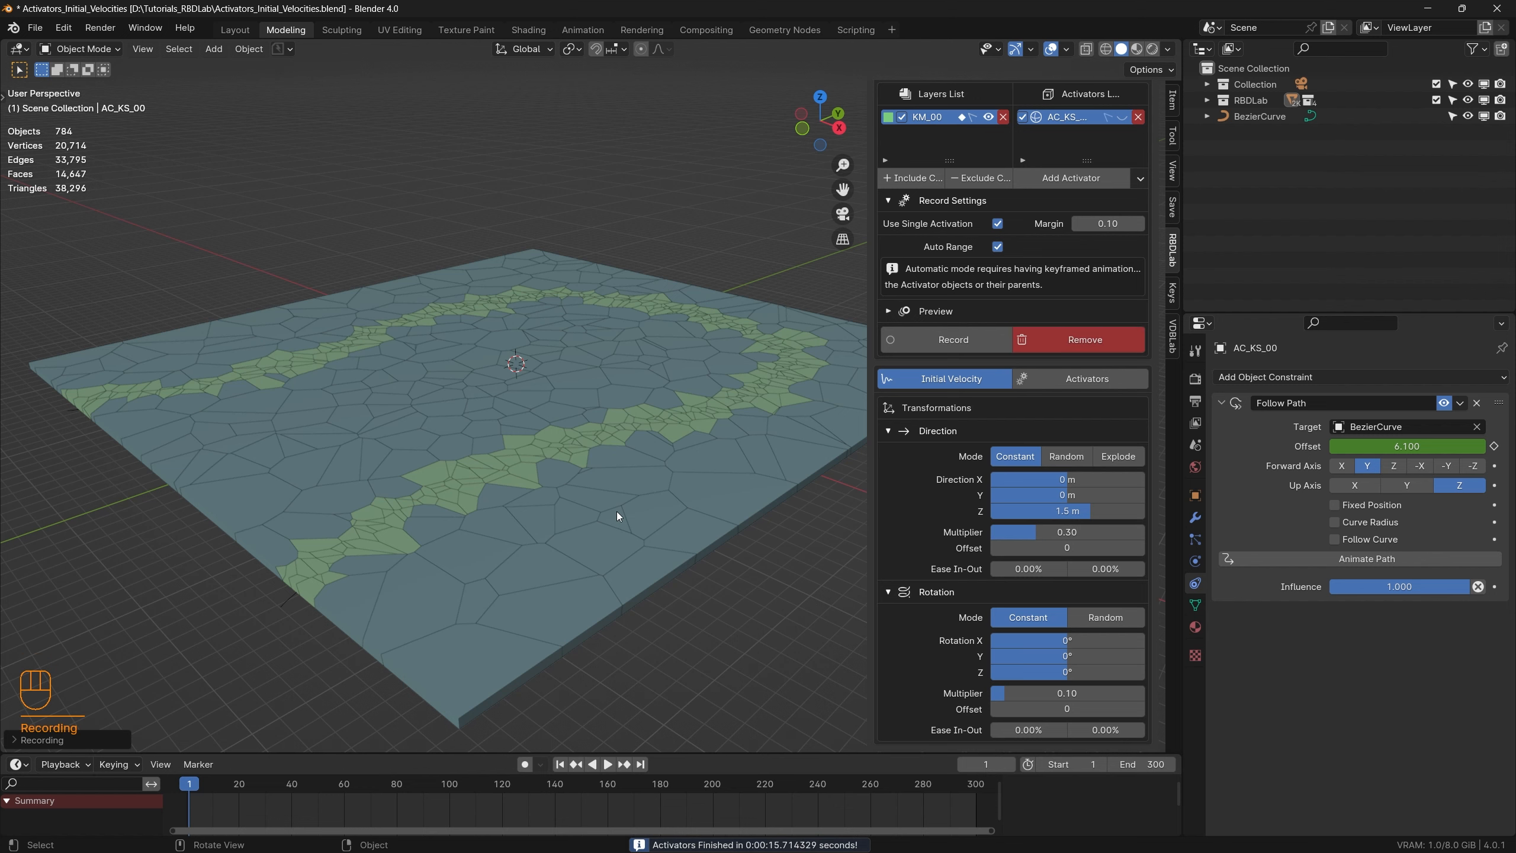
pyautogui.press('space')
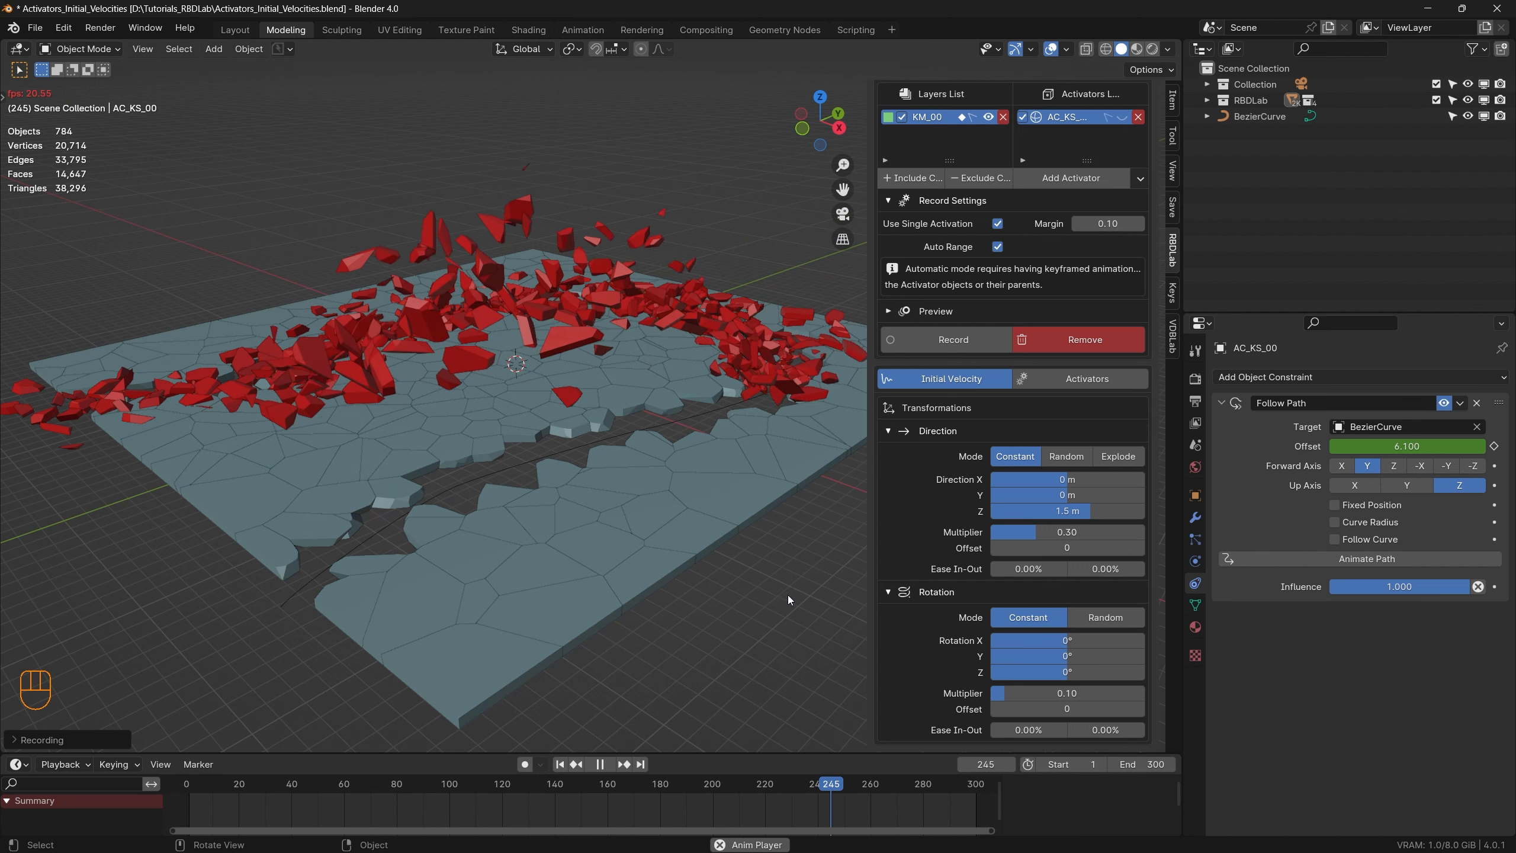
pyautogui.press('space')
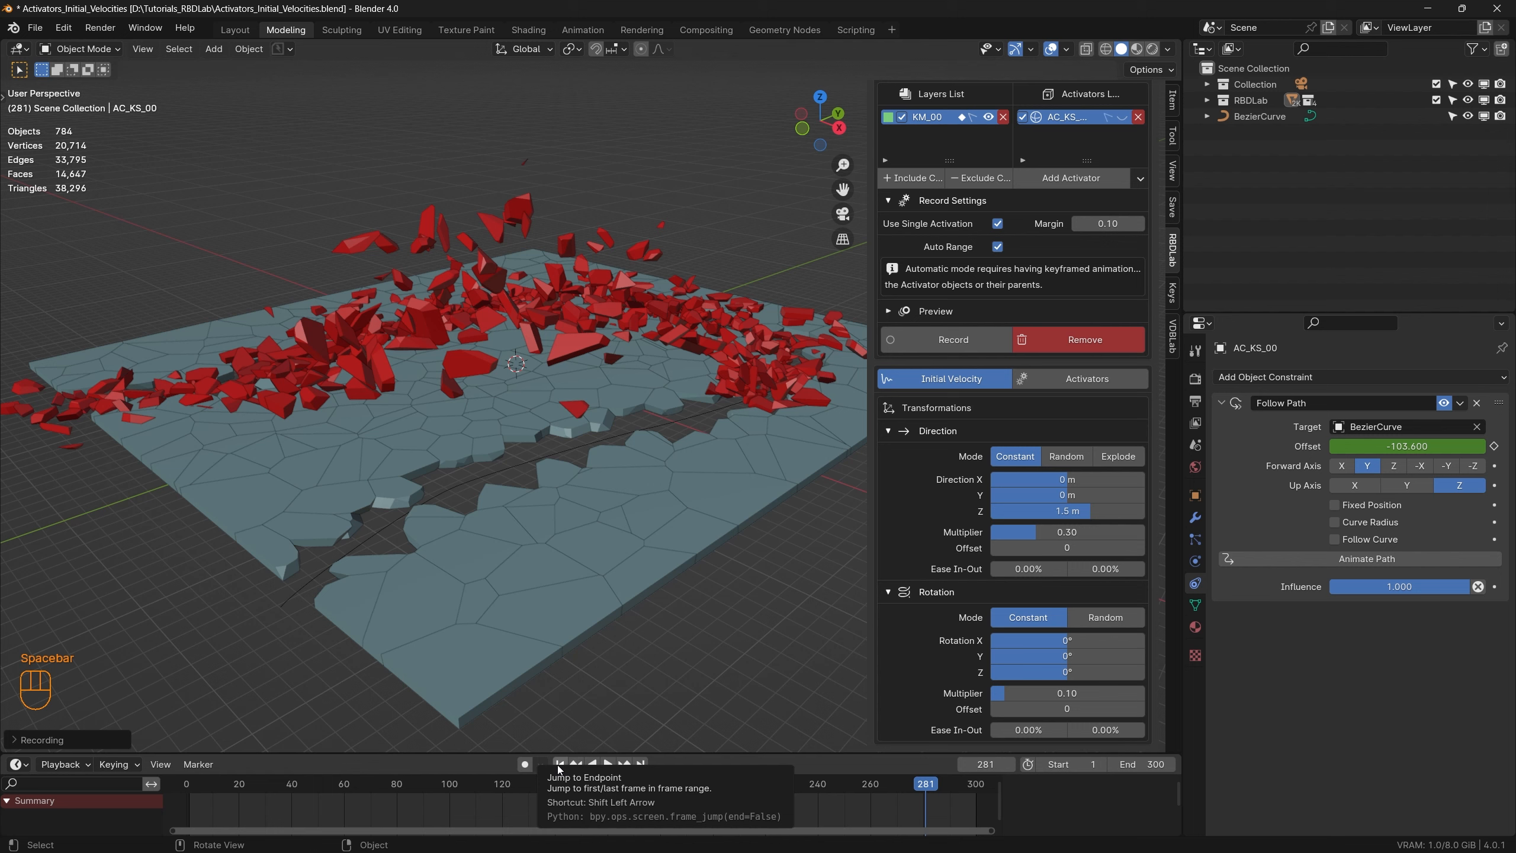
# Step: Set the end frame of the scene's Rigid Body World simulation cache to 300
pyautogui.click(1195, 446)
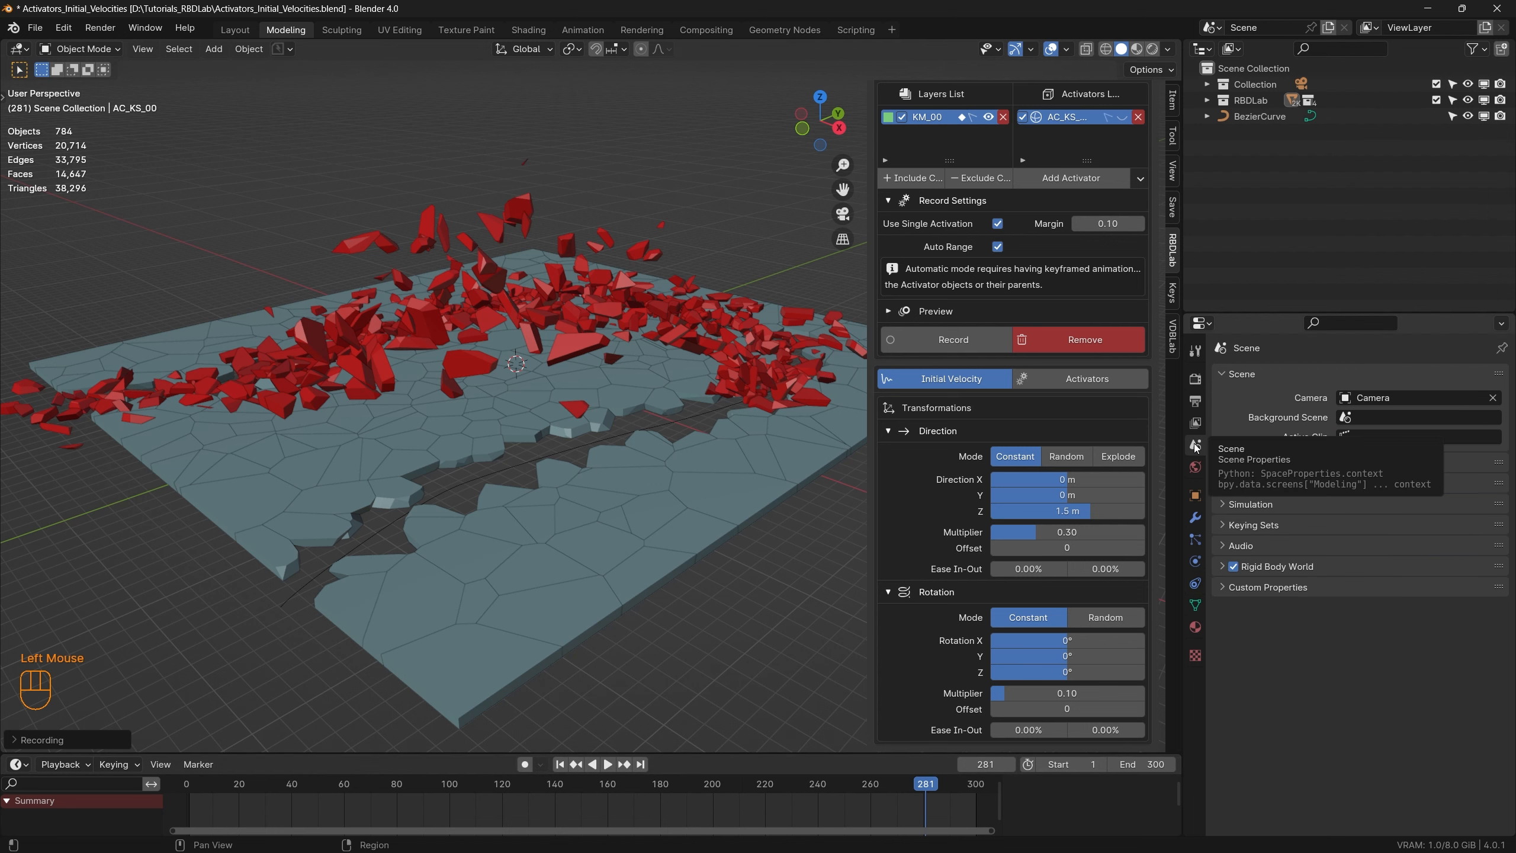
pyautogui.click(1220, 567)
pyautogui.scroll(-1, 1255, 730)
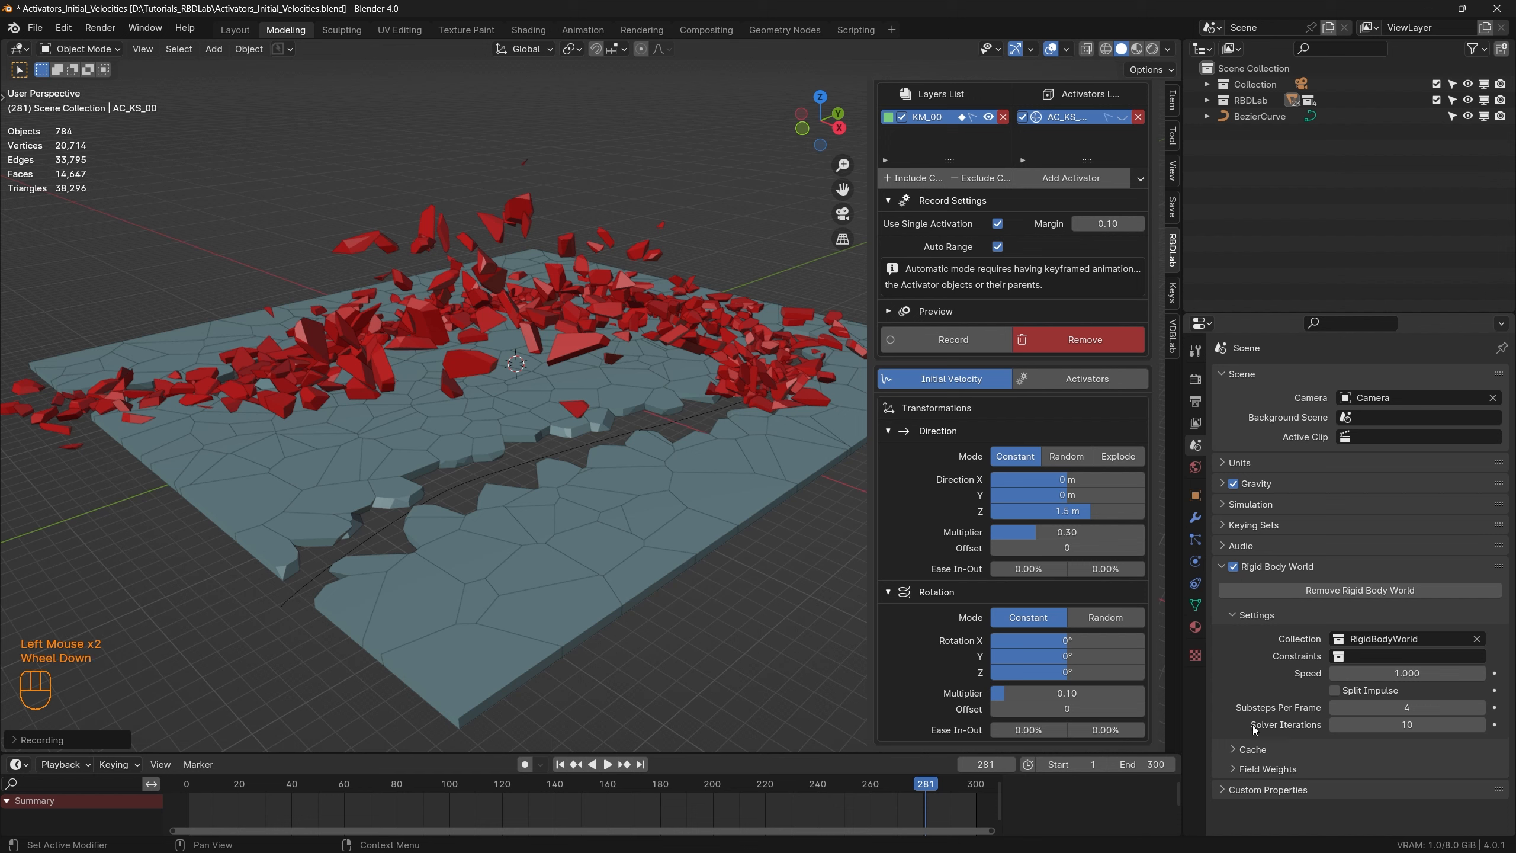
pyautogui.click(1228, 747)
pyautogui.scroll(-1, 1371, 749)
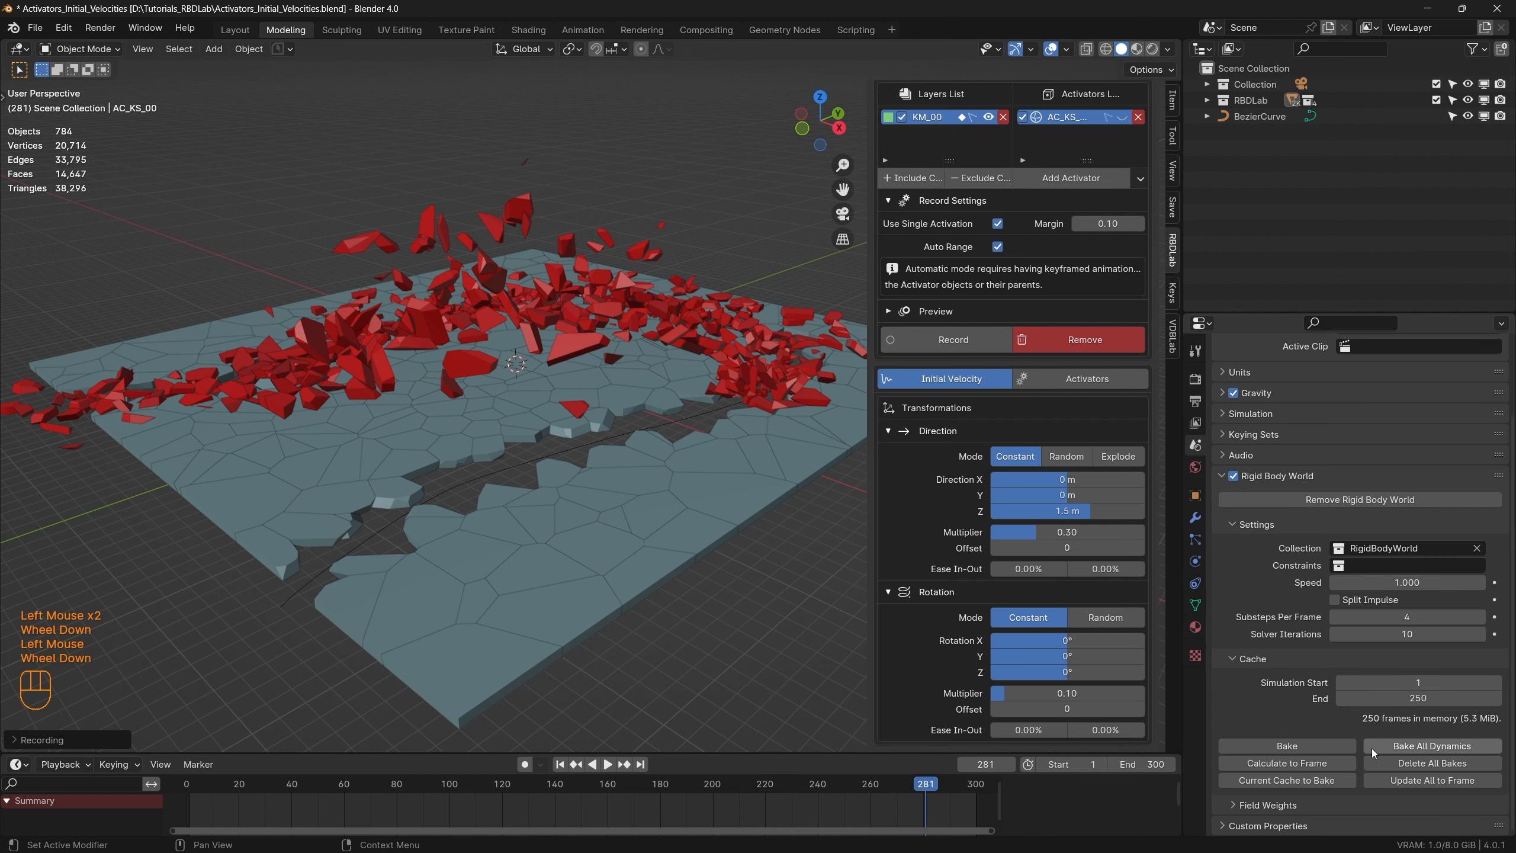
pyautogui.click(1408, 697)
pyautogui.write('500')
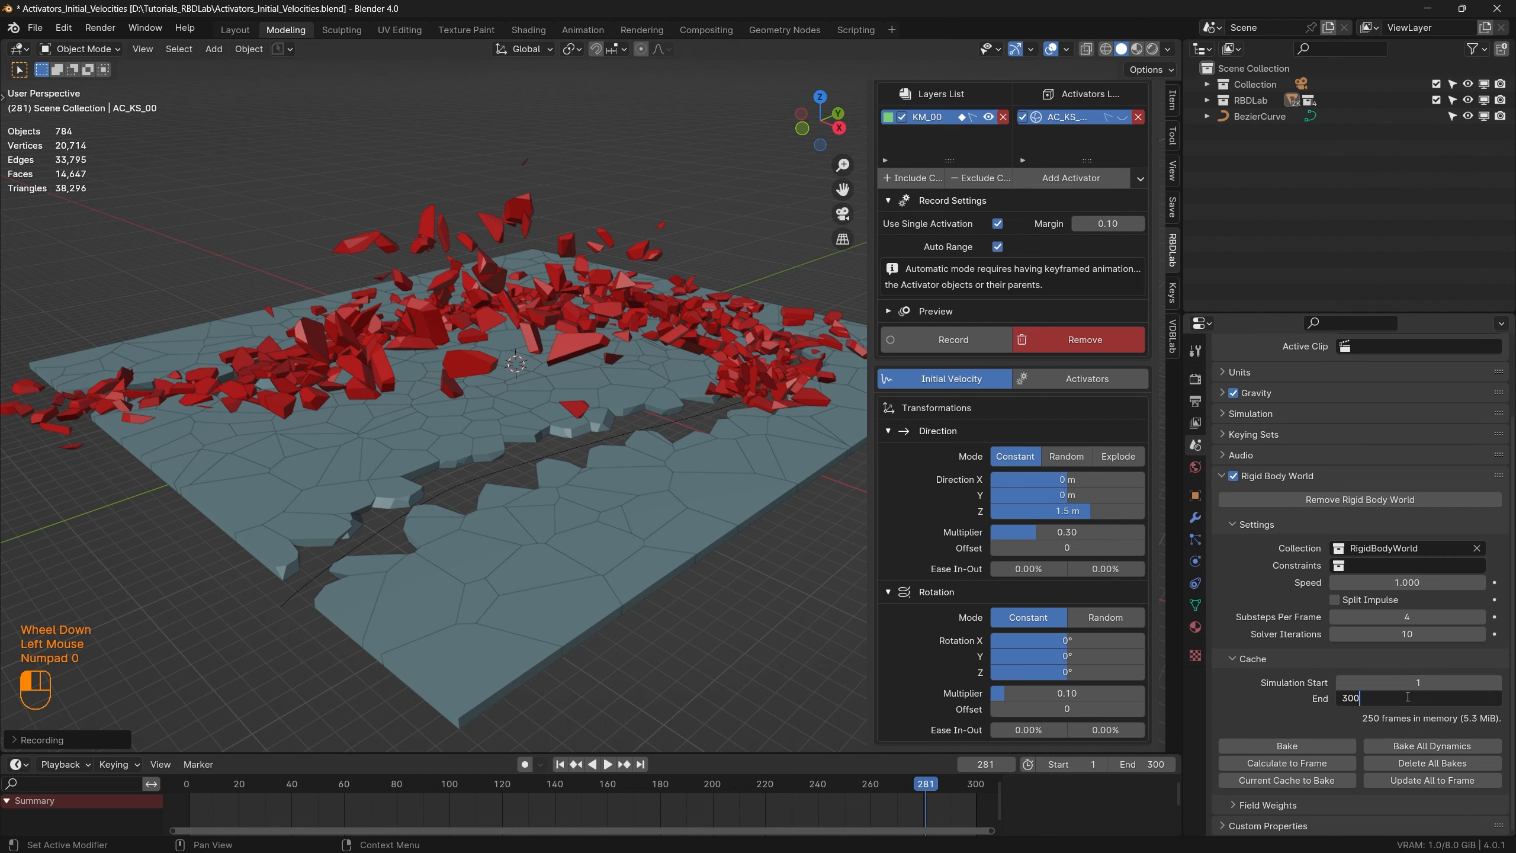
pyautogui.press('Return')
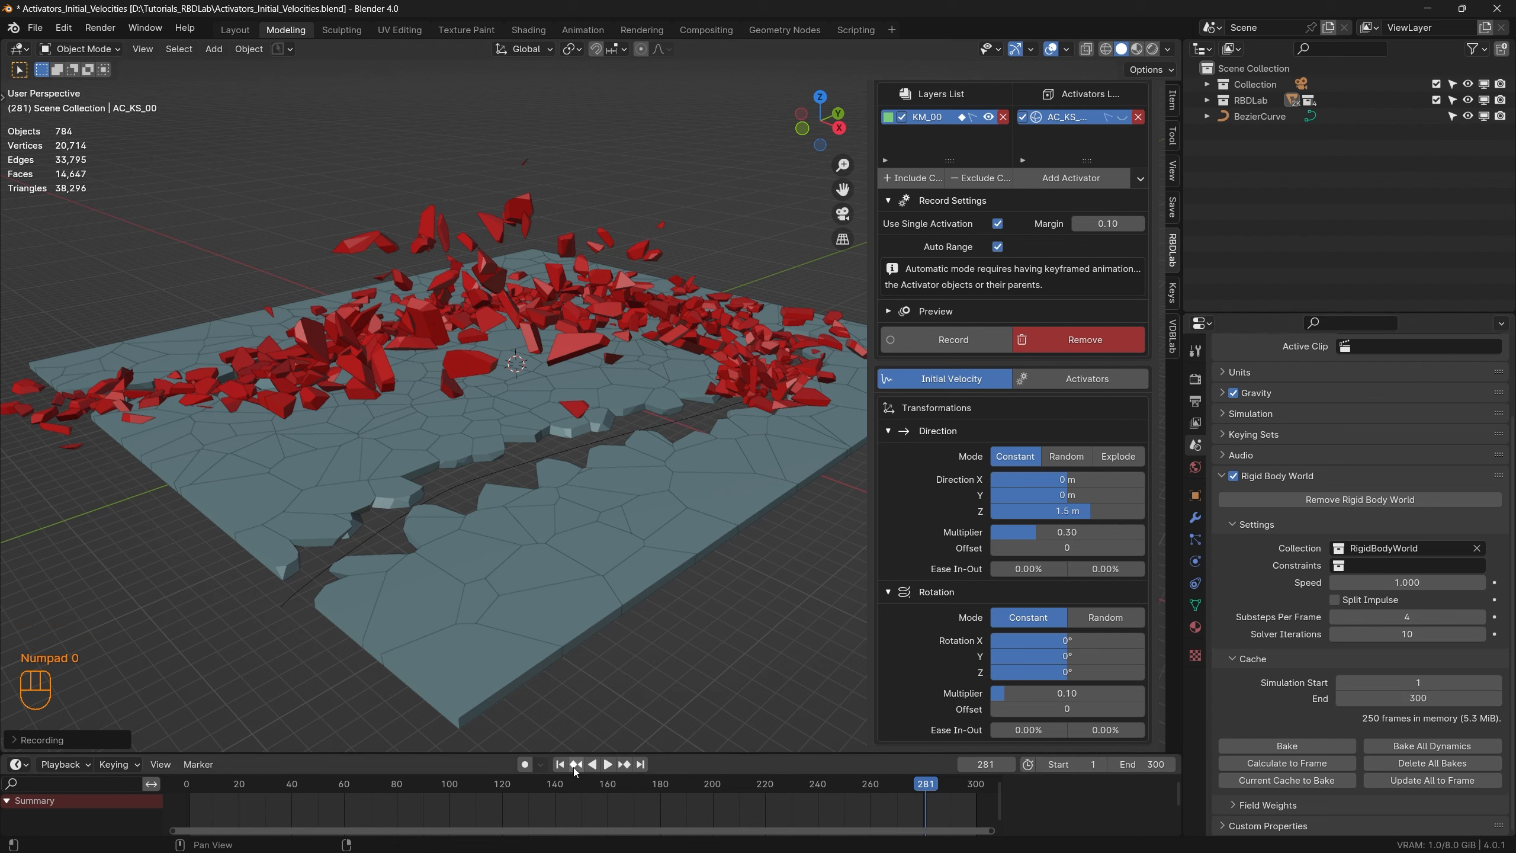
# Step: Play back the simulation from frame 1 through the extended cache range and save the file
pyautogui.click(575, 764)
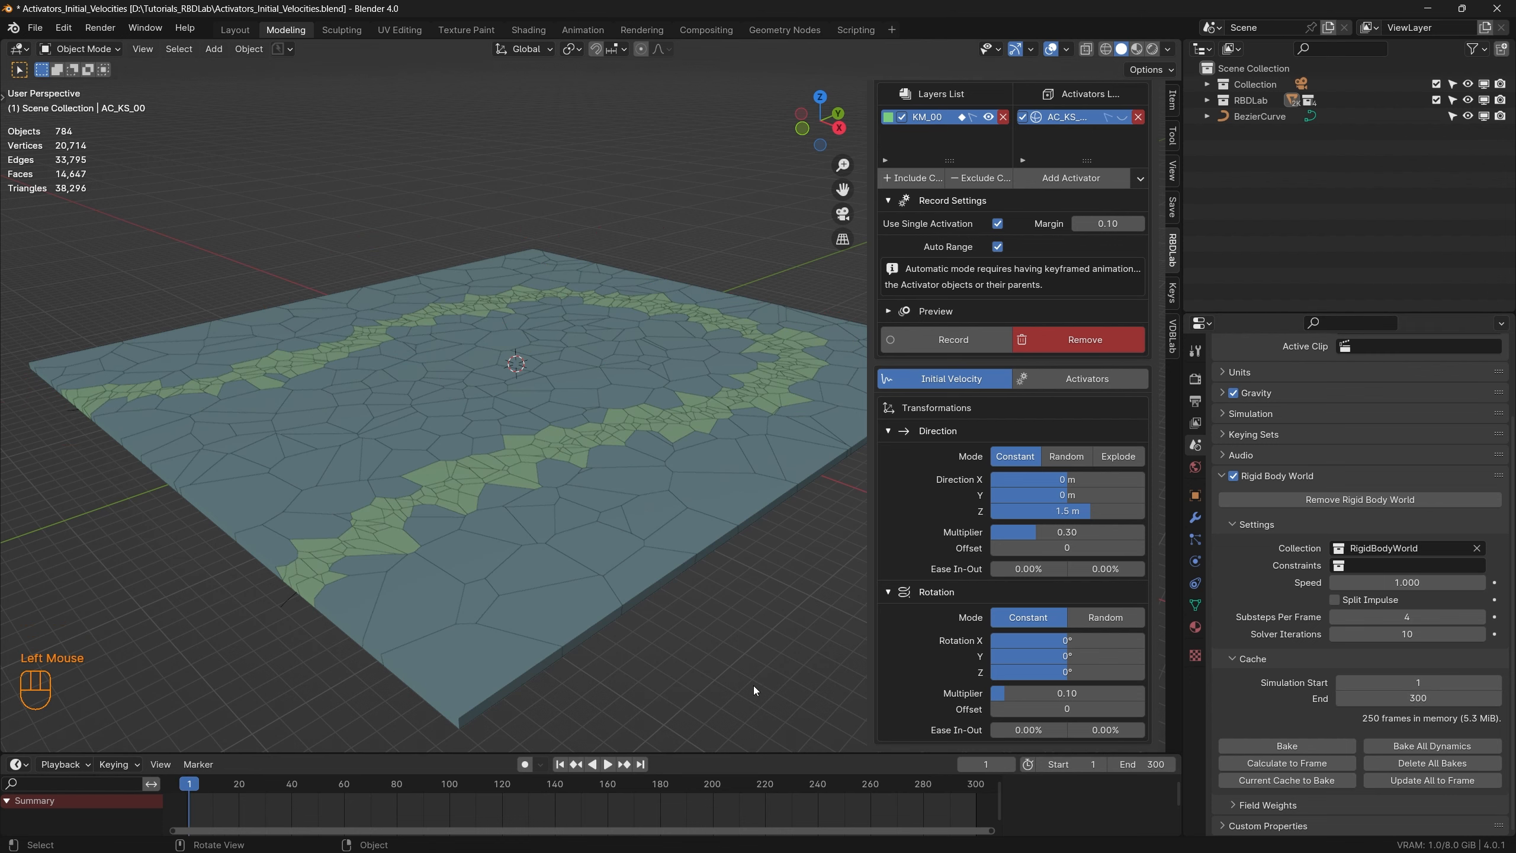
pyautogui.press('space')
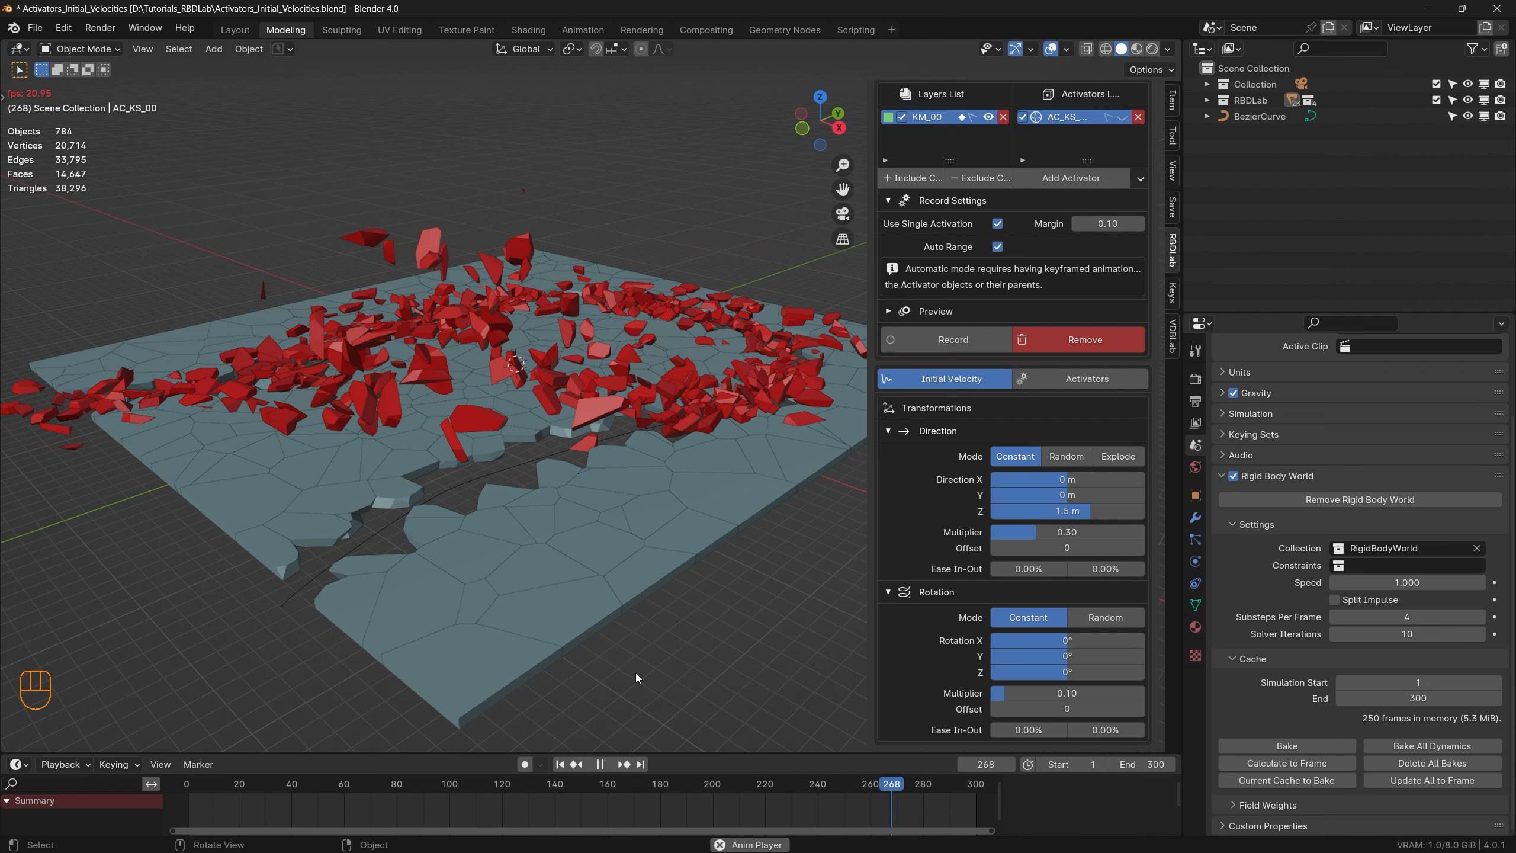
pyautogui.press('space')
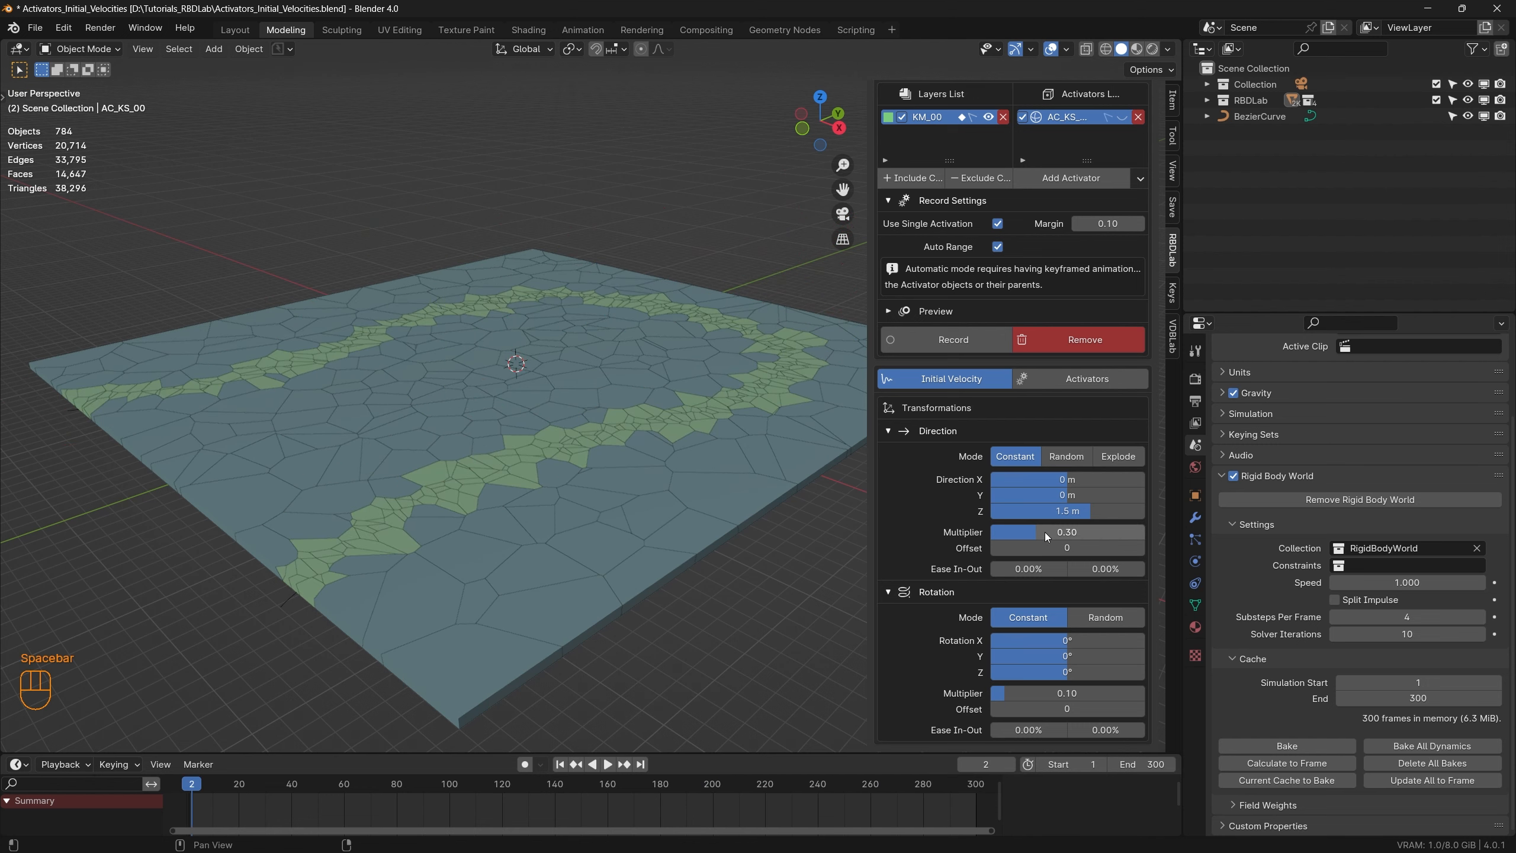
pyautogui.hotkey('ctrl', 's')
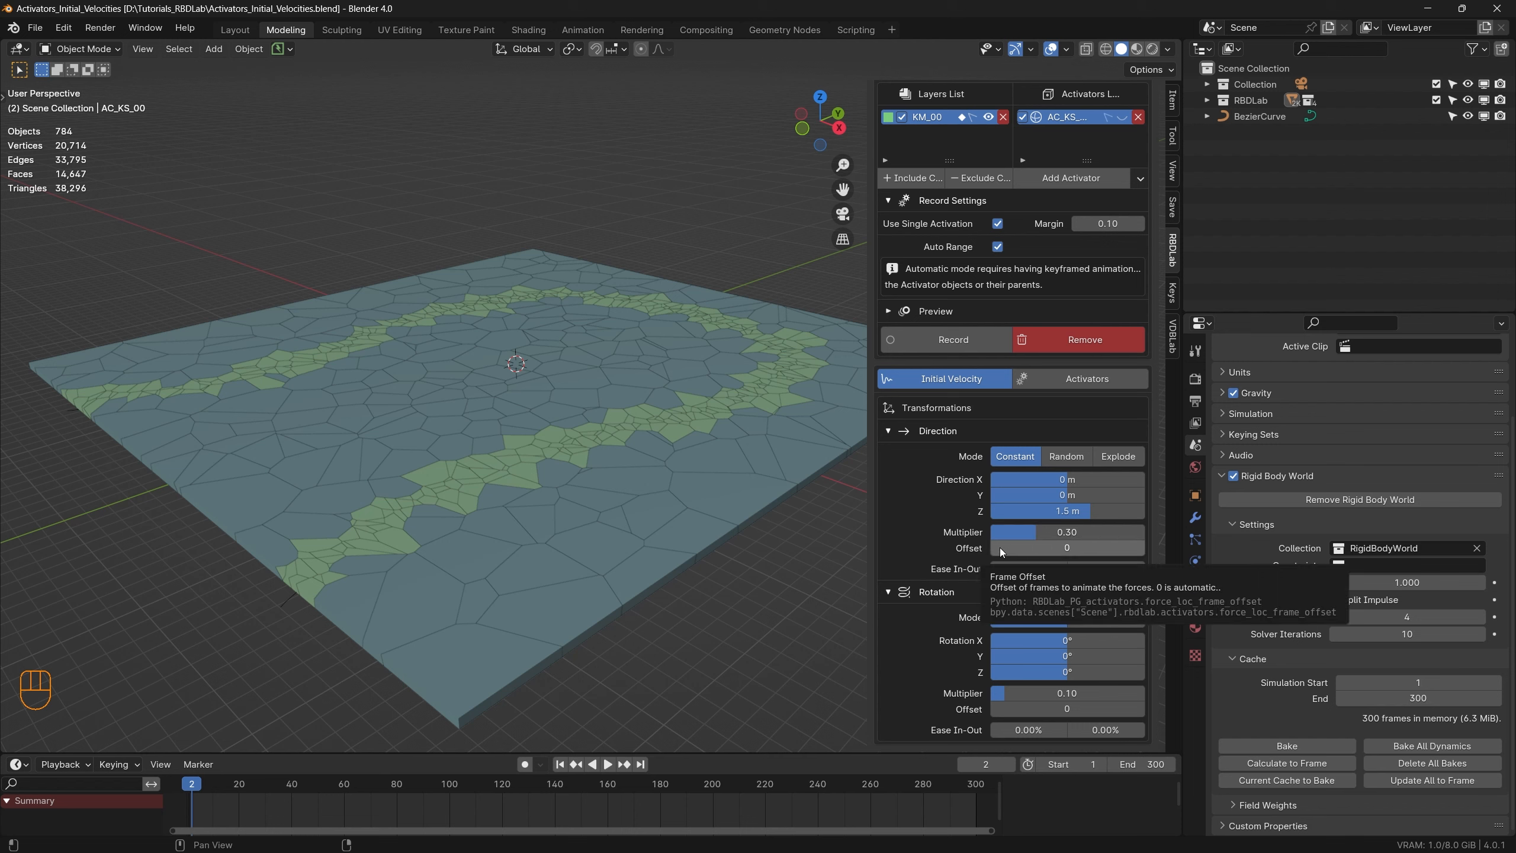
# Step: Set the initial velocity's Direction Offset to 10 and replace the existing activator recording with a new one
pyautogui.moveTo(997, 548); pyautogui.dragTo(1049, 550)
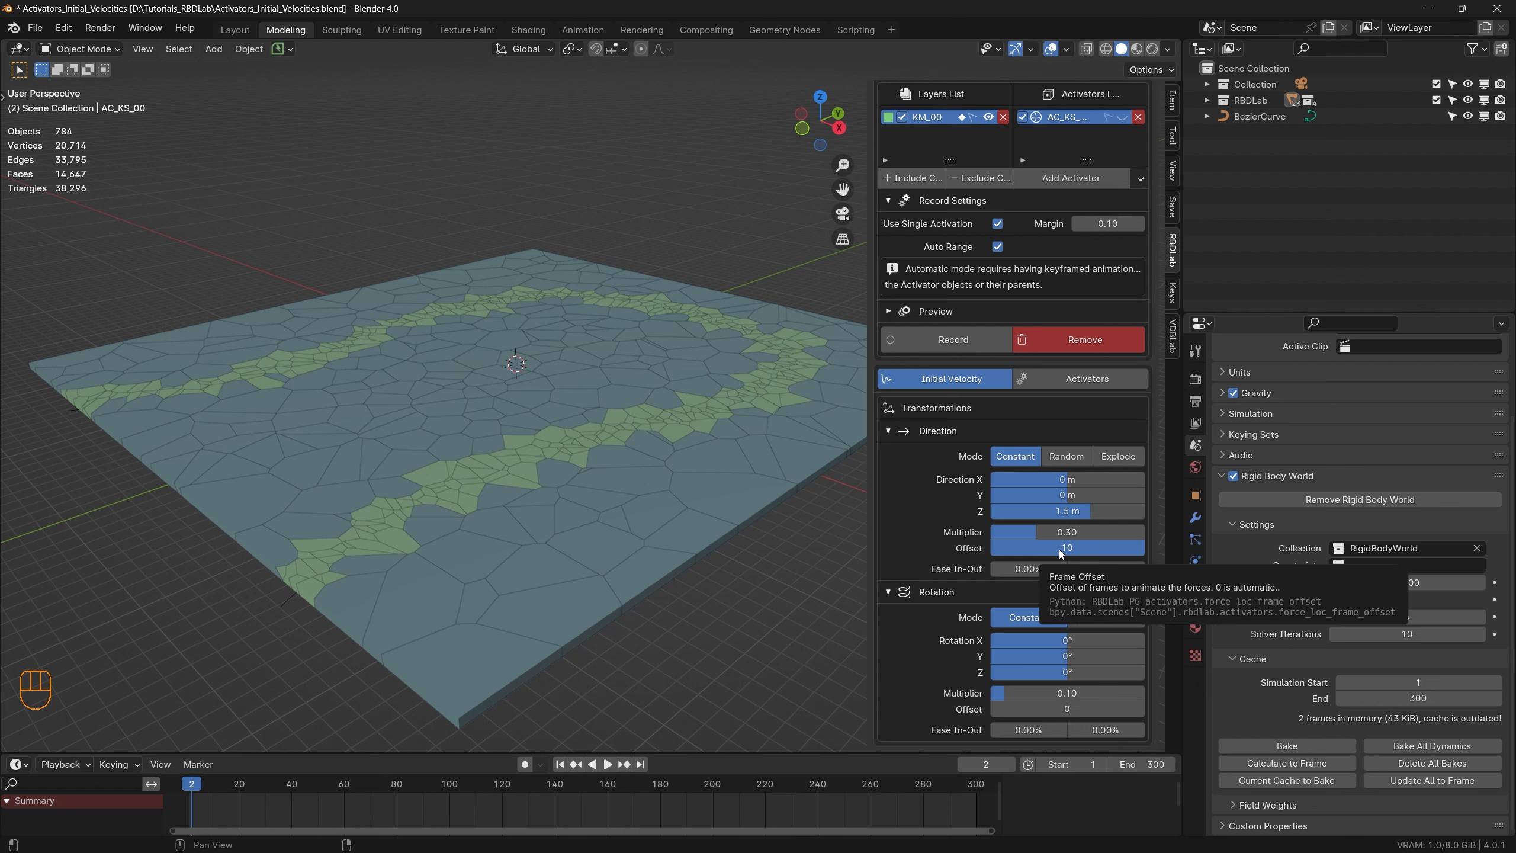
pyautogui.click(1101, 336)
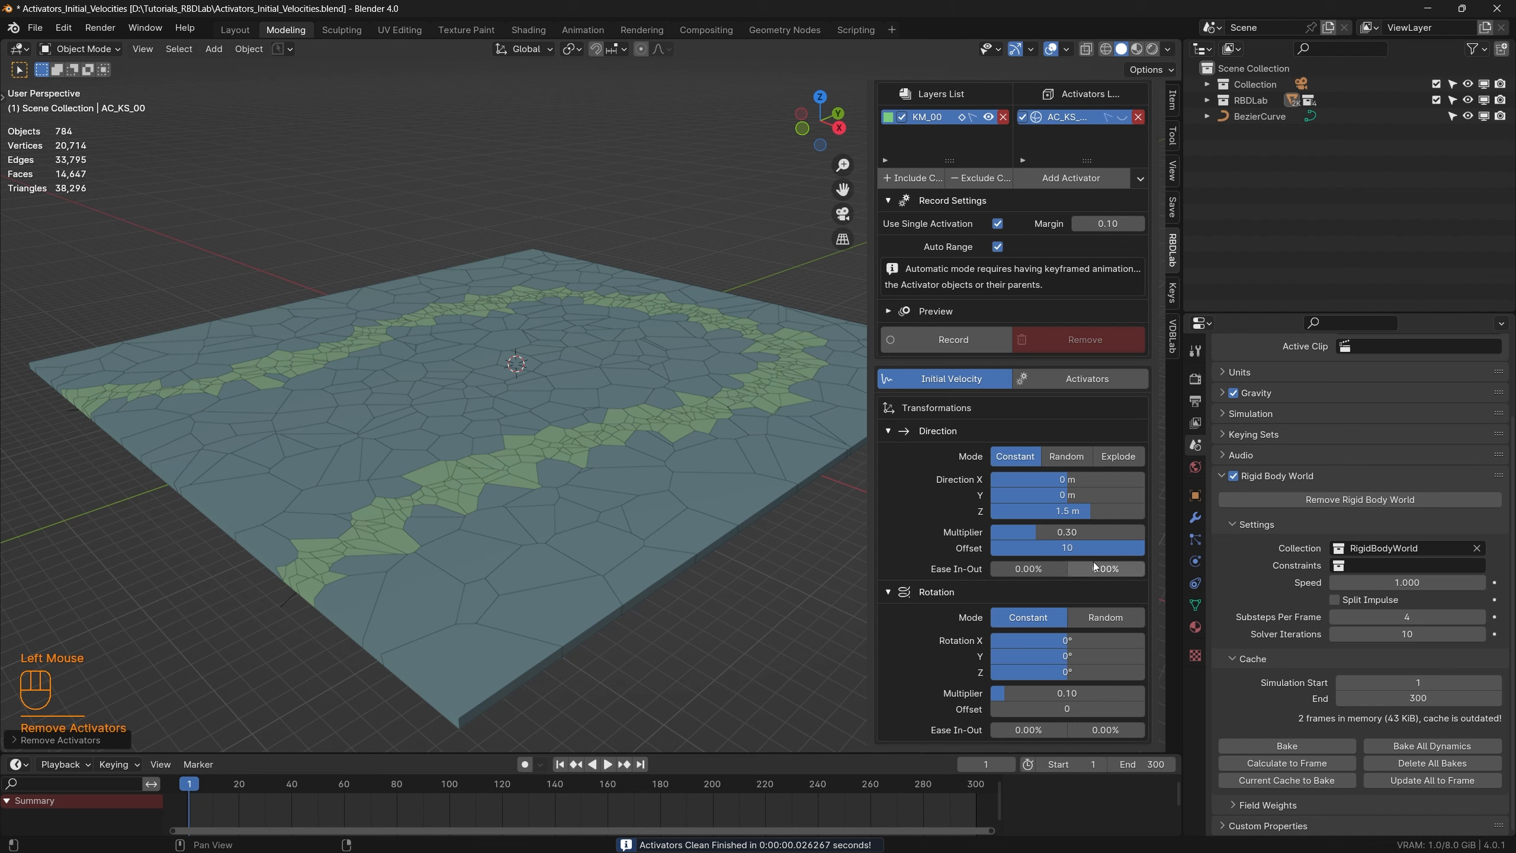
pyautogui.click(948, 337)
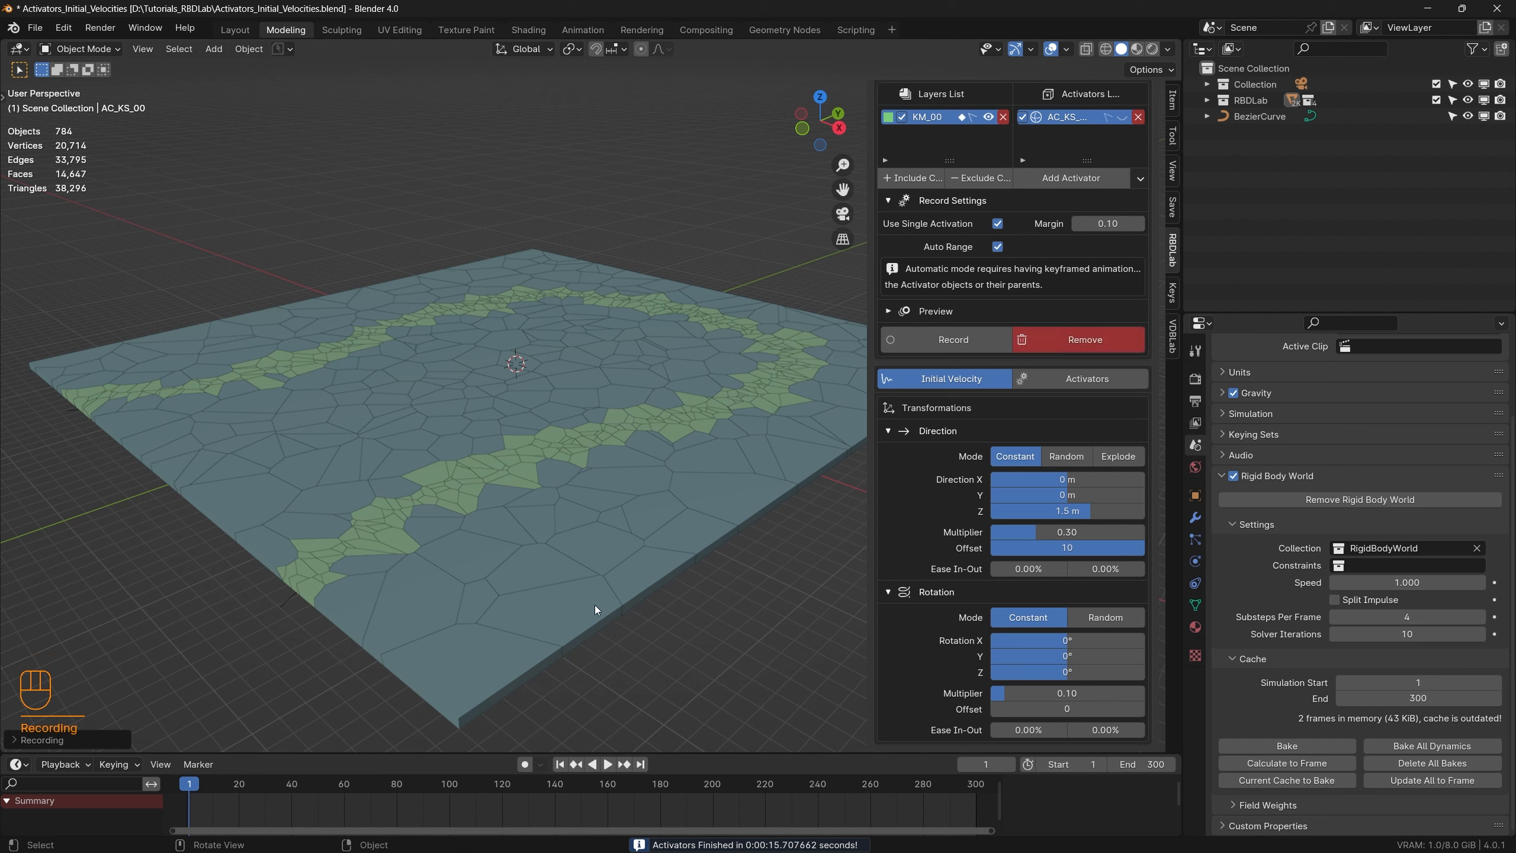
# Step: Play back the recording in stages to judge how the frame offset affects the chunks, and return to frame 1
pyautogui.press('space')
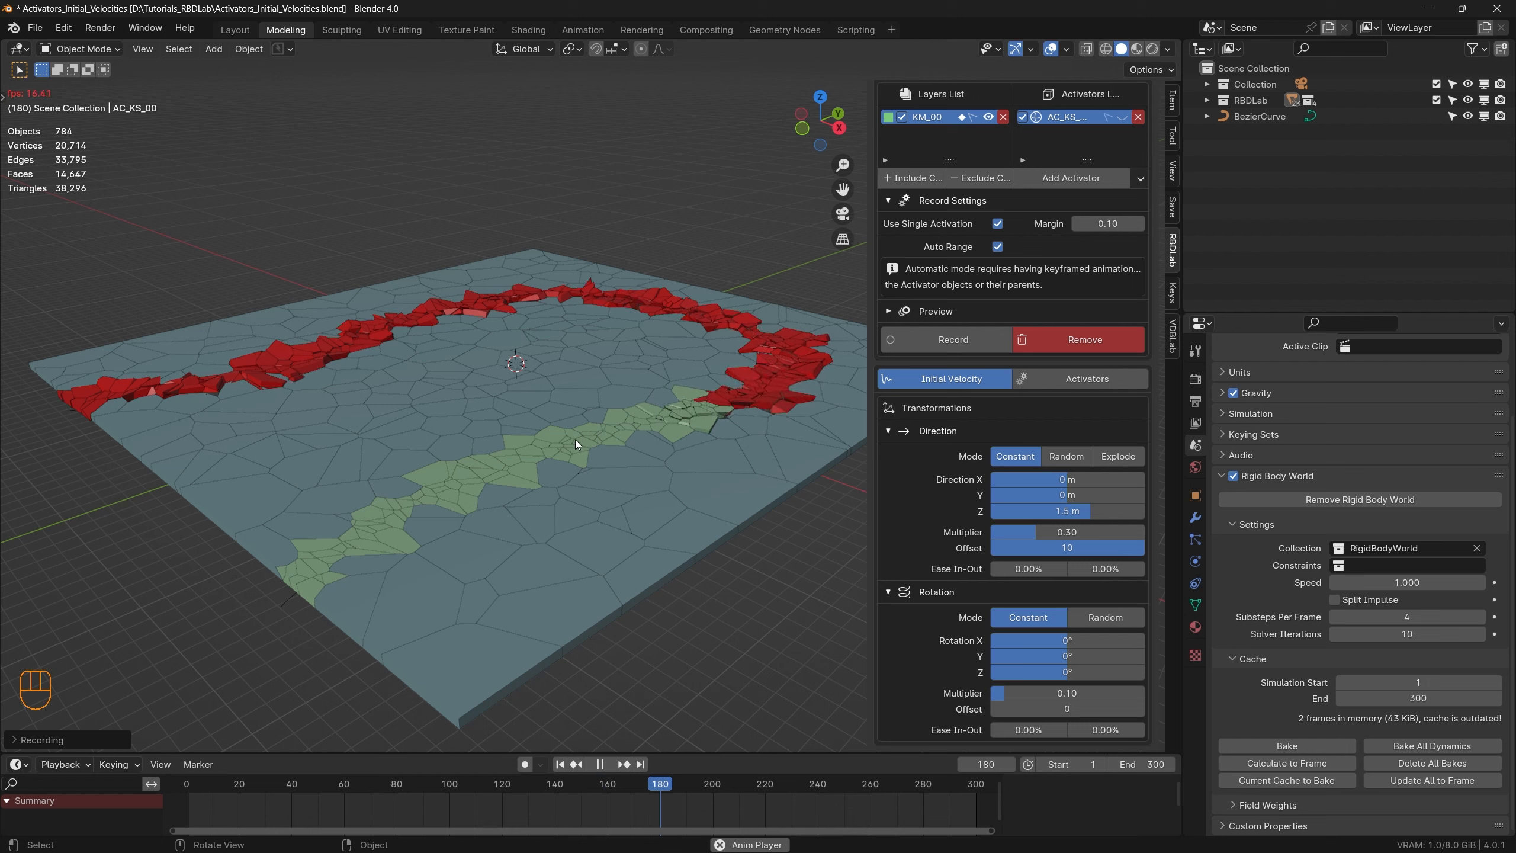
pyautogui.press('space')
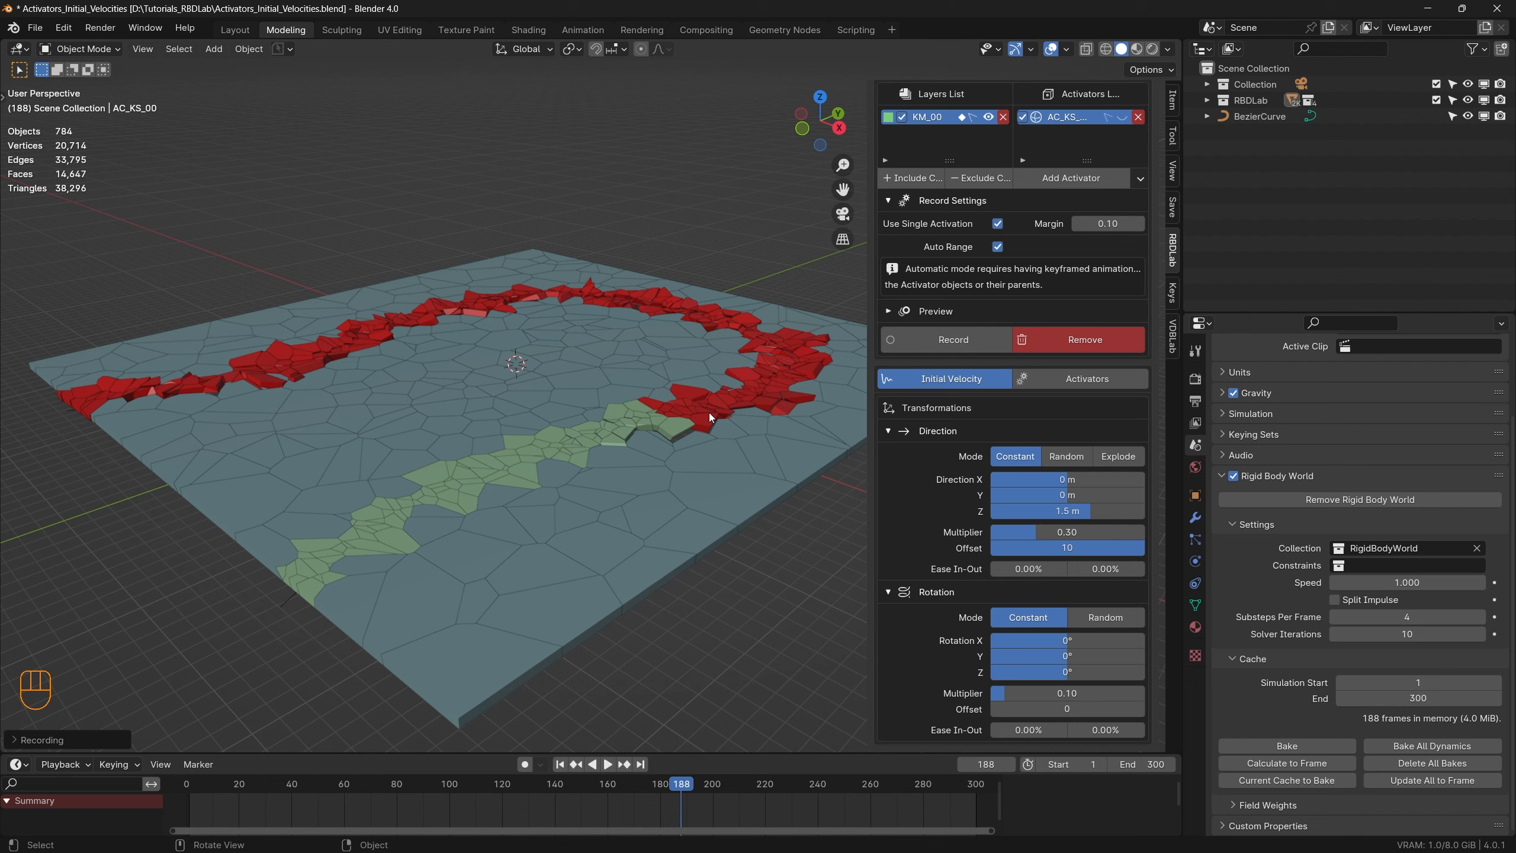
pyautogui.press('space')
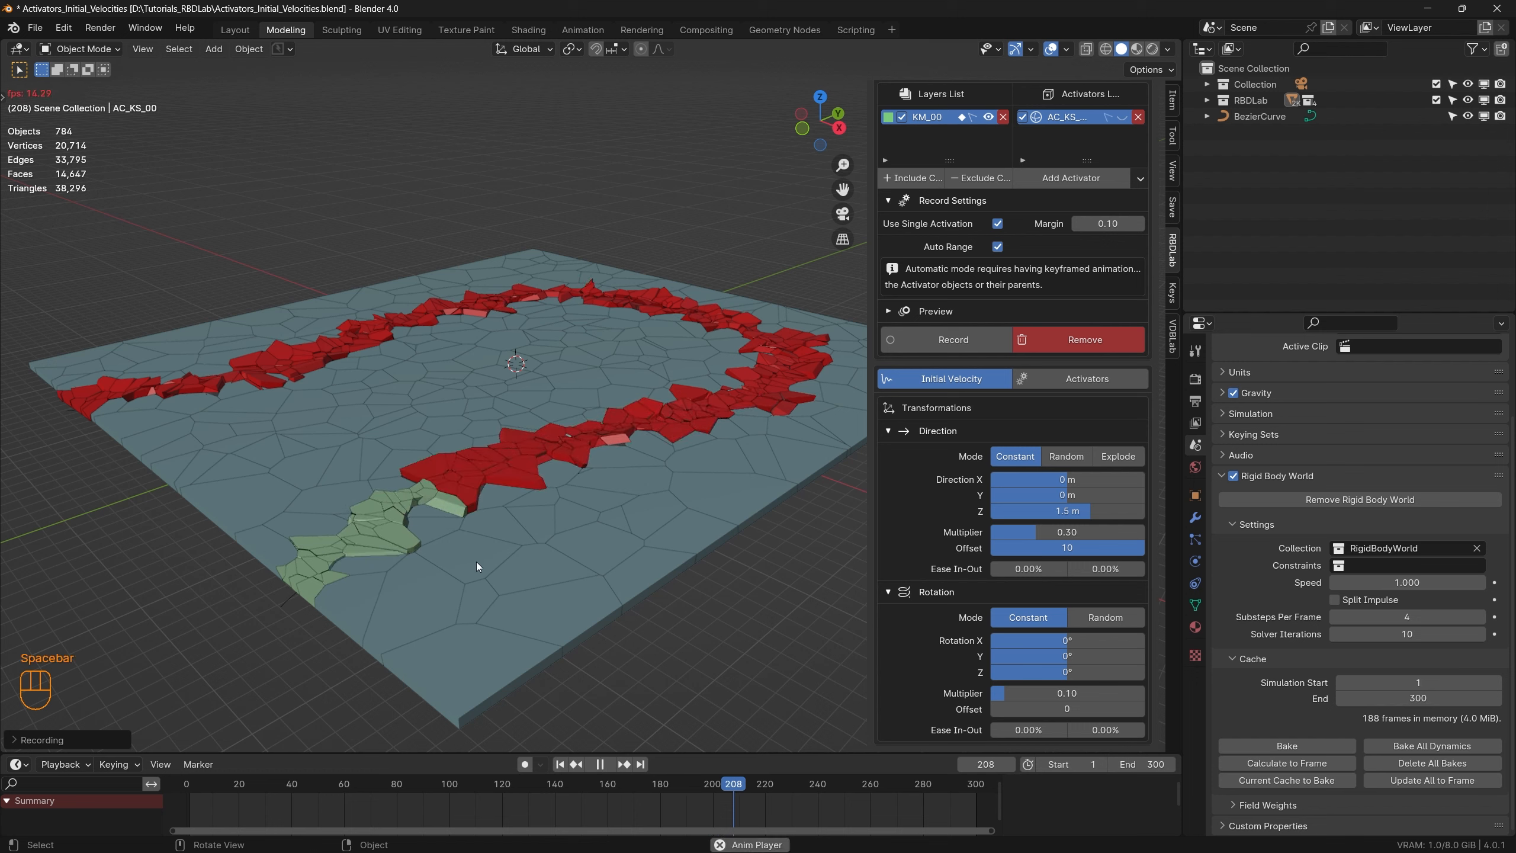
pyautogui.press('space')
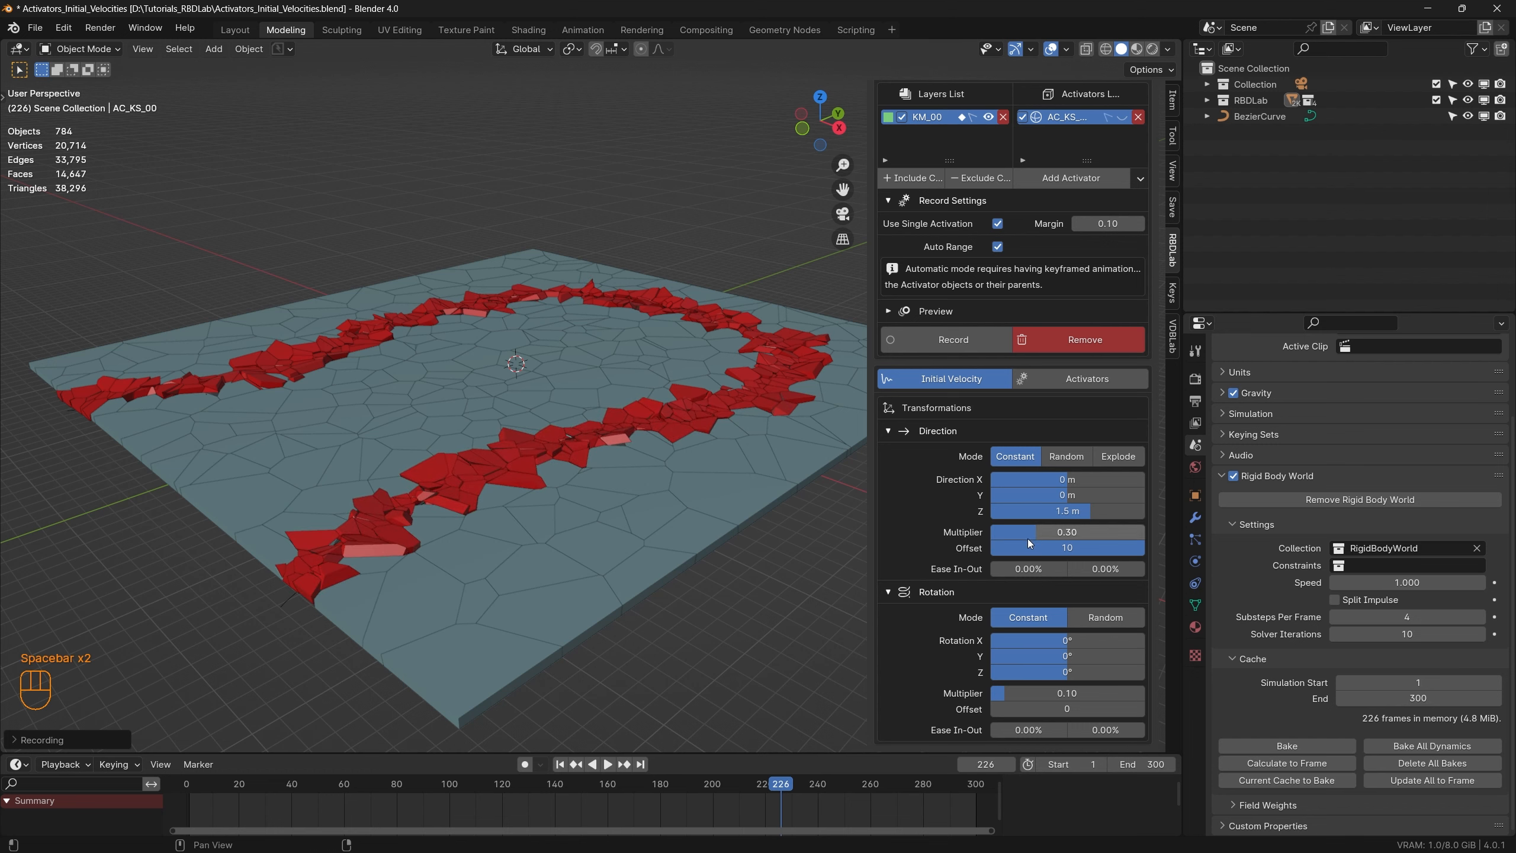
pyautogui.click(560, 765)
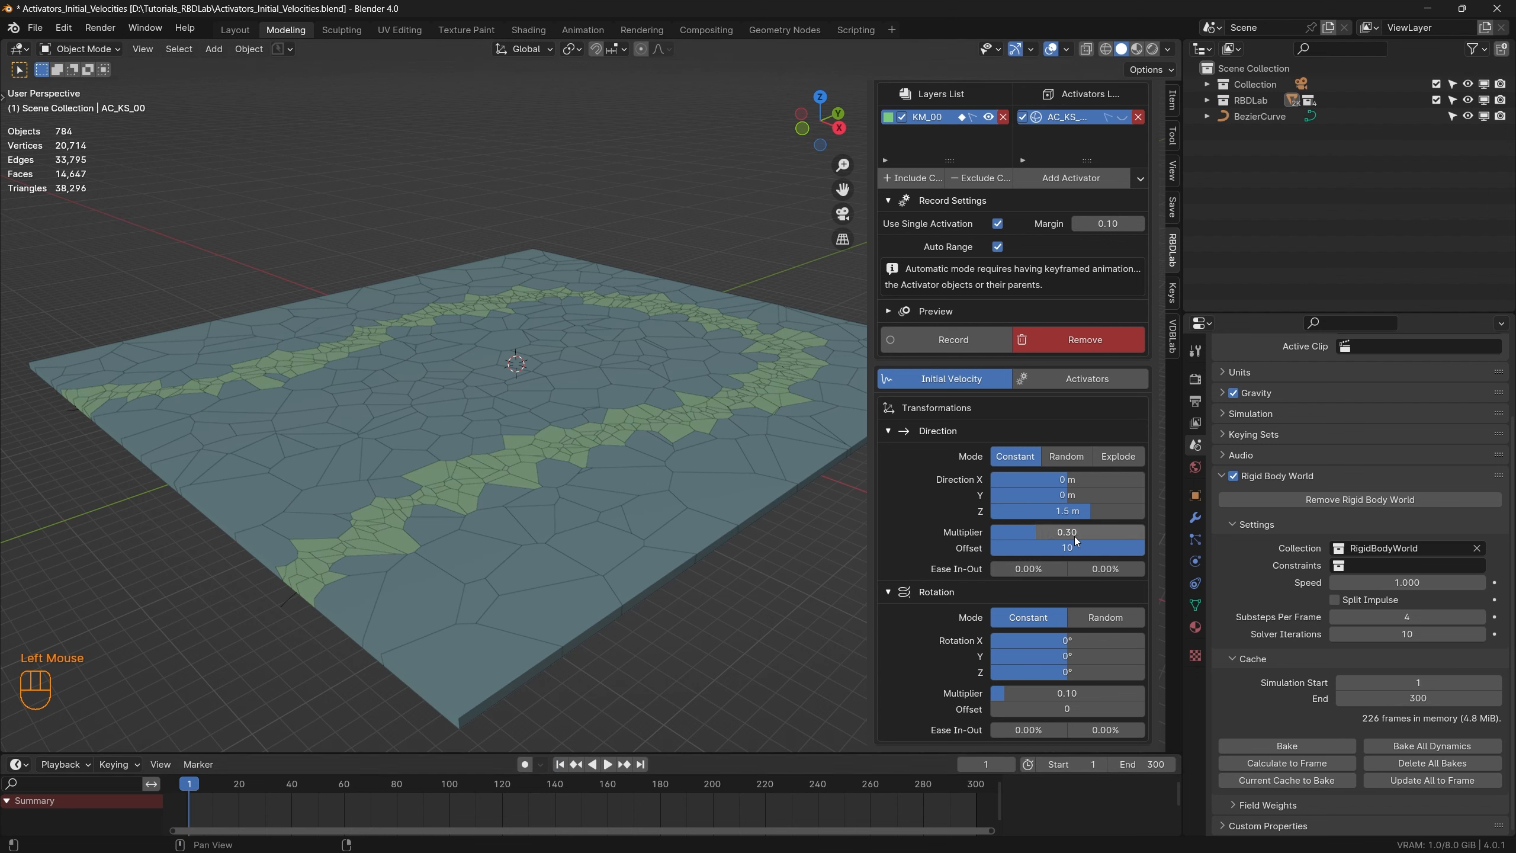
# Step: Reset the Direction Offset to 0, set its Ease In to 100%, and re-record the activator
pyautogui.moveTo(1119, 551); pyautogui.dragTo(990, 553)
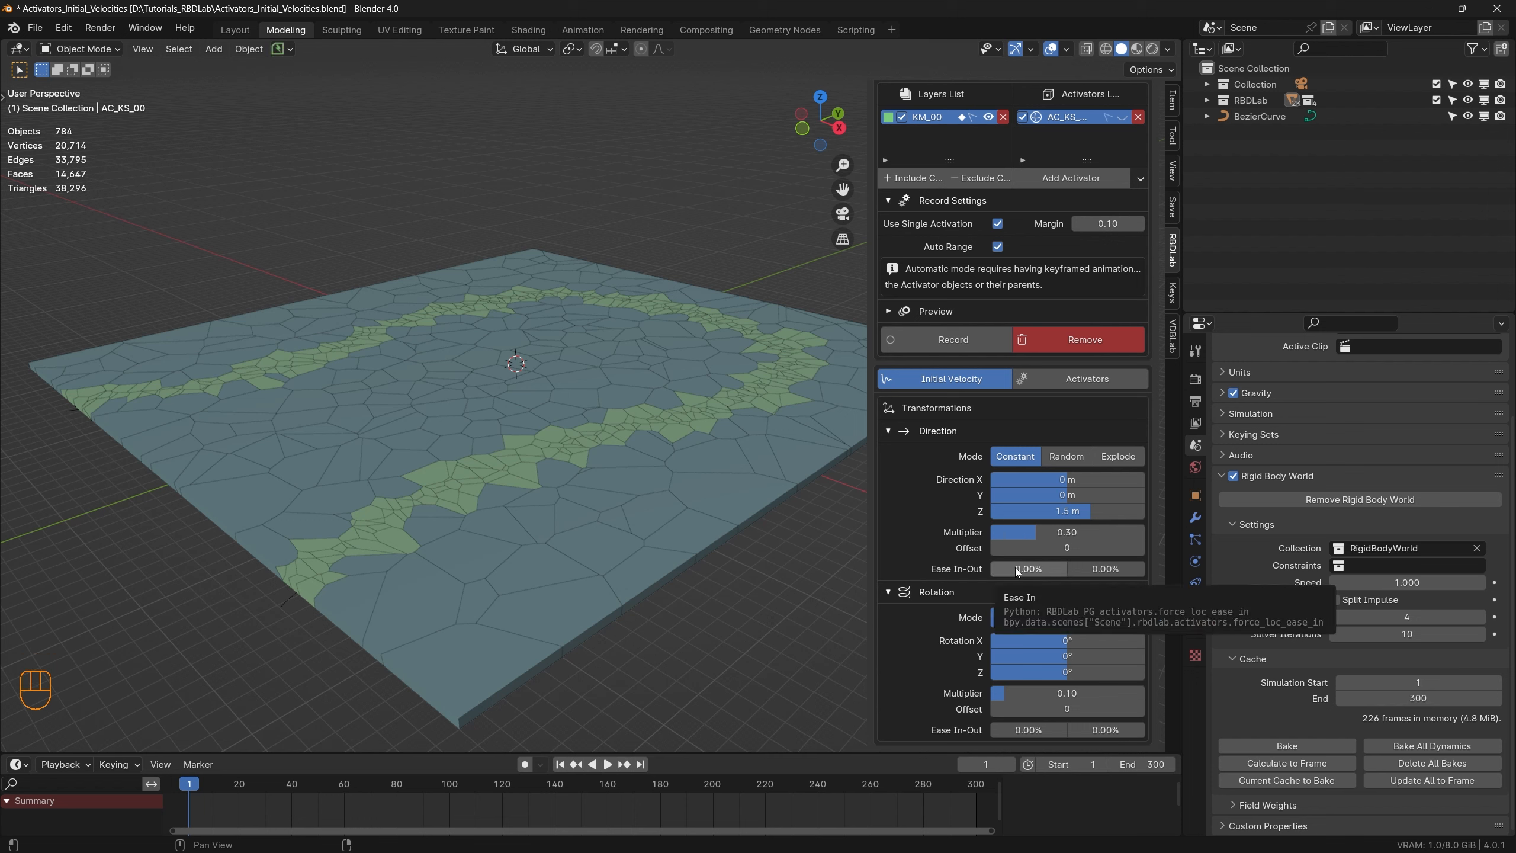
pyautogui.moveTo(1002, 569); pyautogui.dragTo(1068, 574)
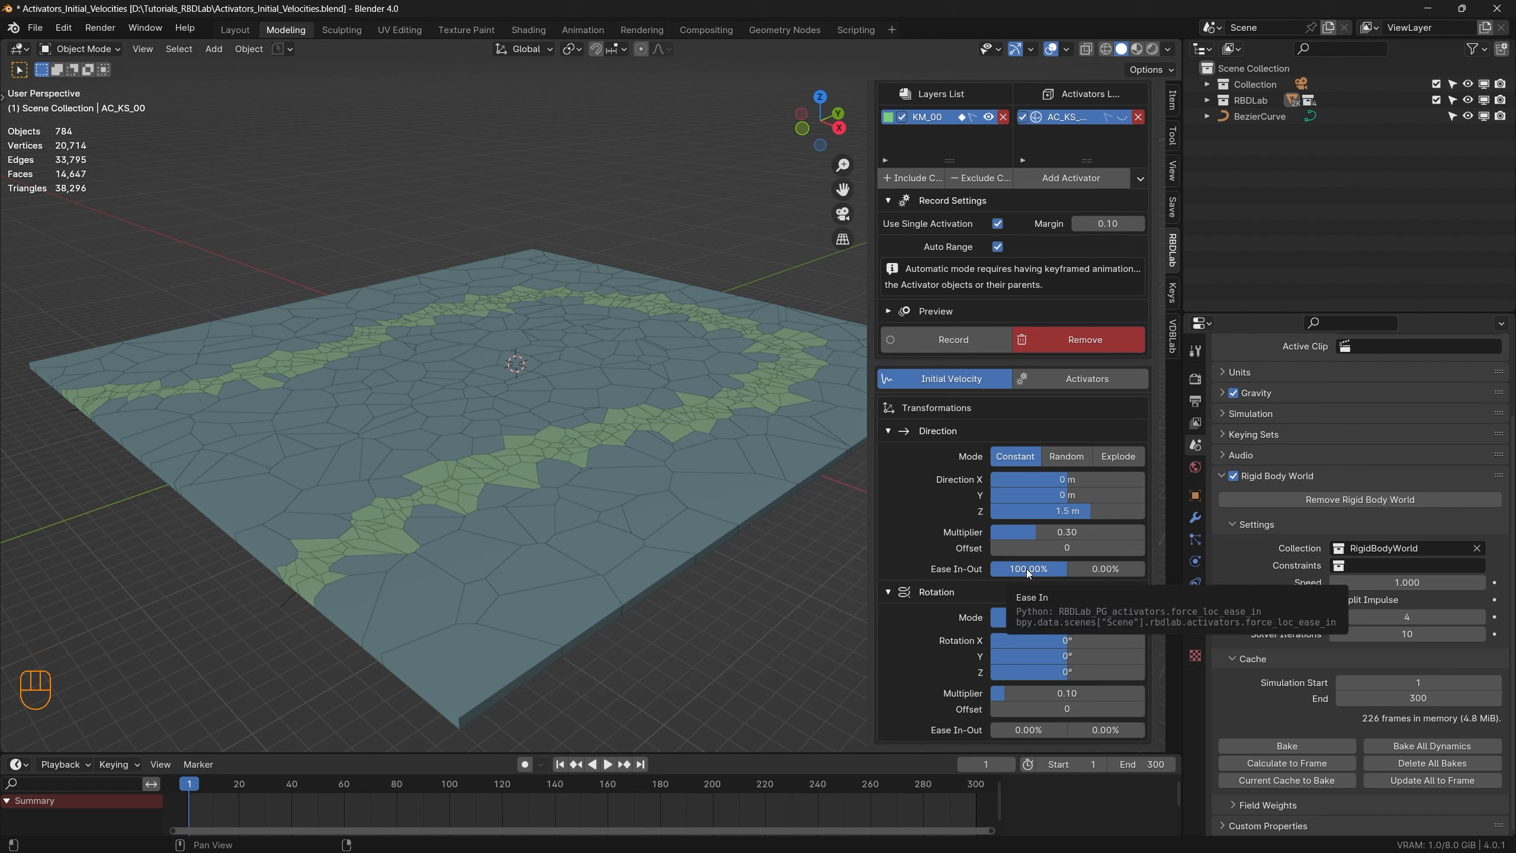
pyautogui.click(1094, 343)
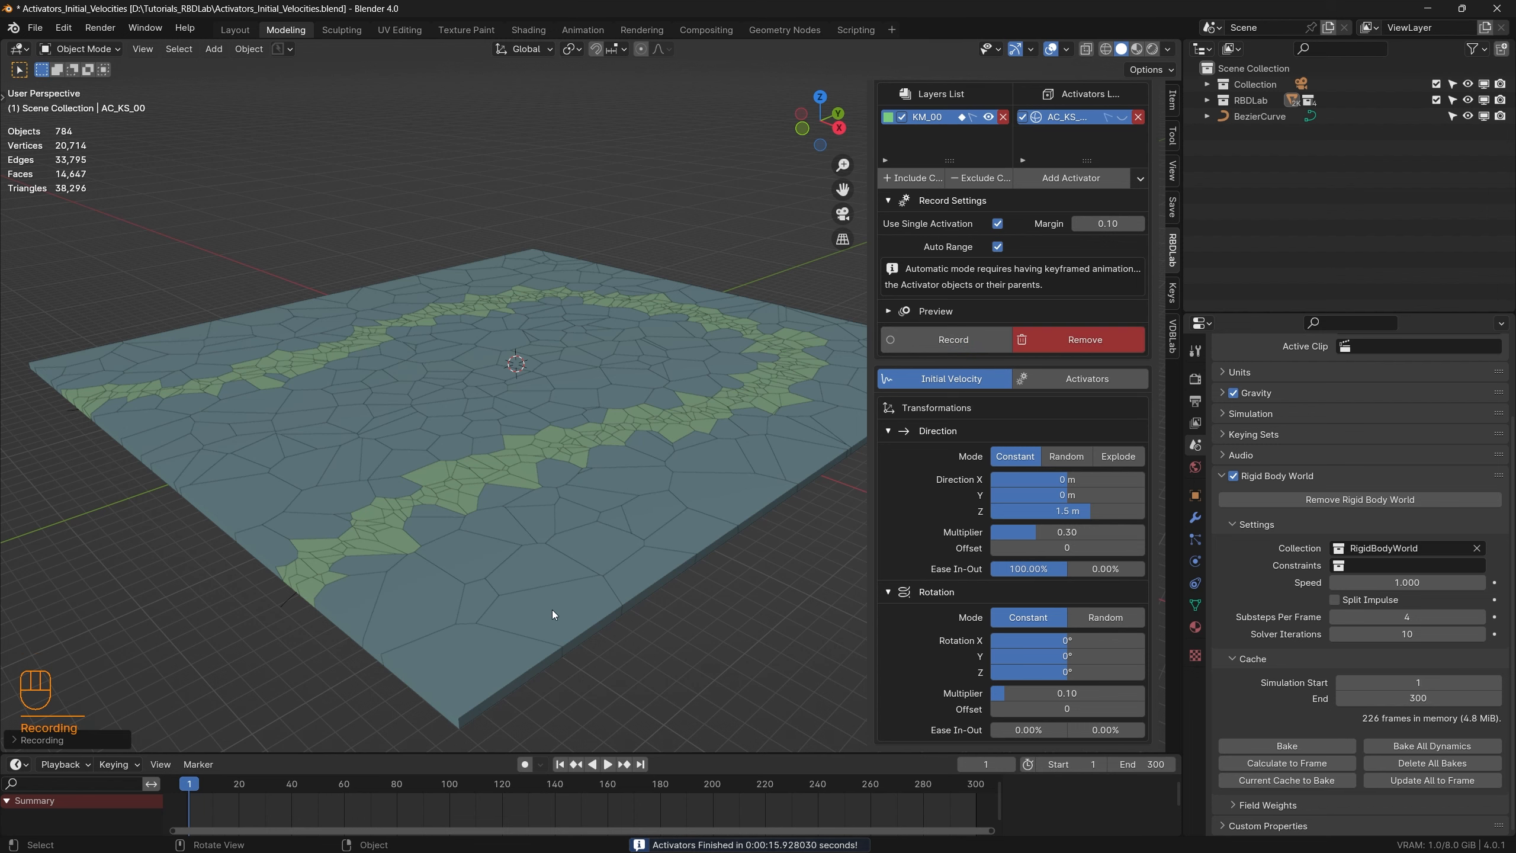
# Step: Play back the simulation to see how the Direction Ease In changes the chunk motion, and return to frame 1
pyautogui.press('space')
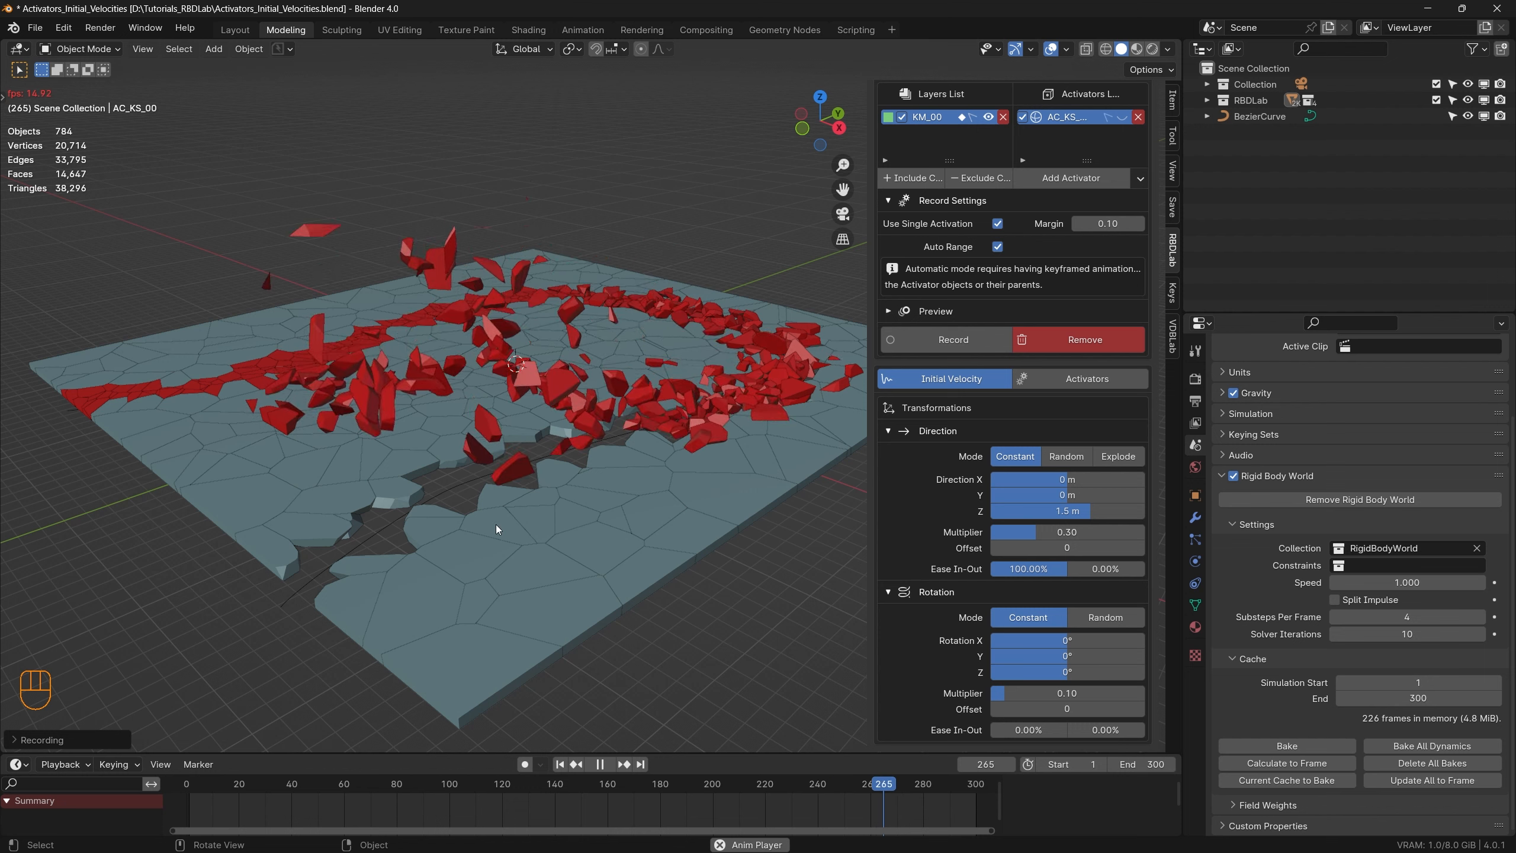
pyautogui.press('space')
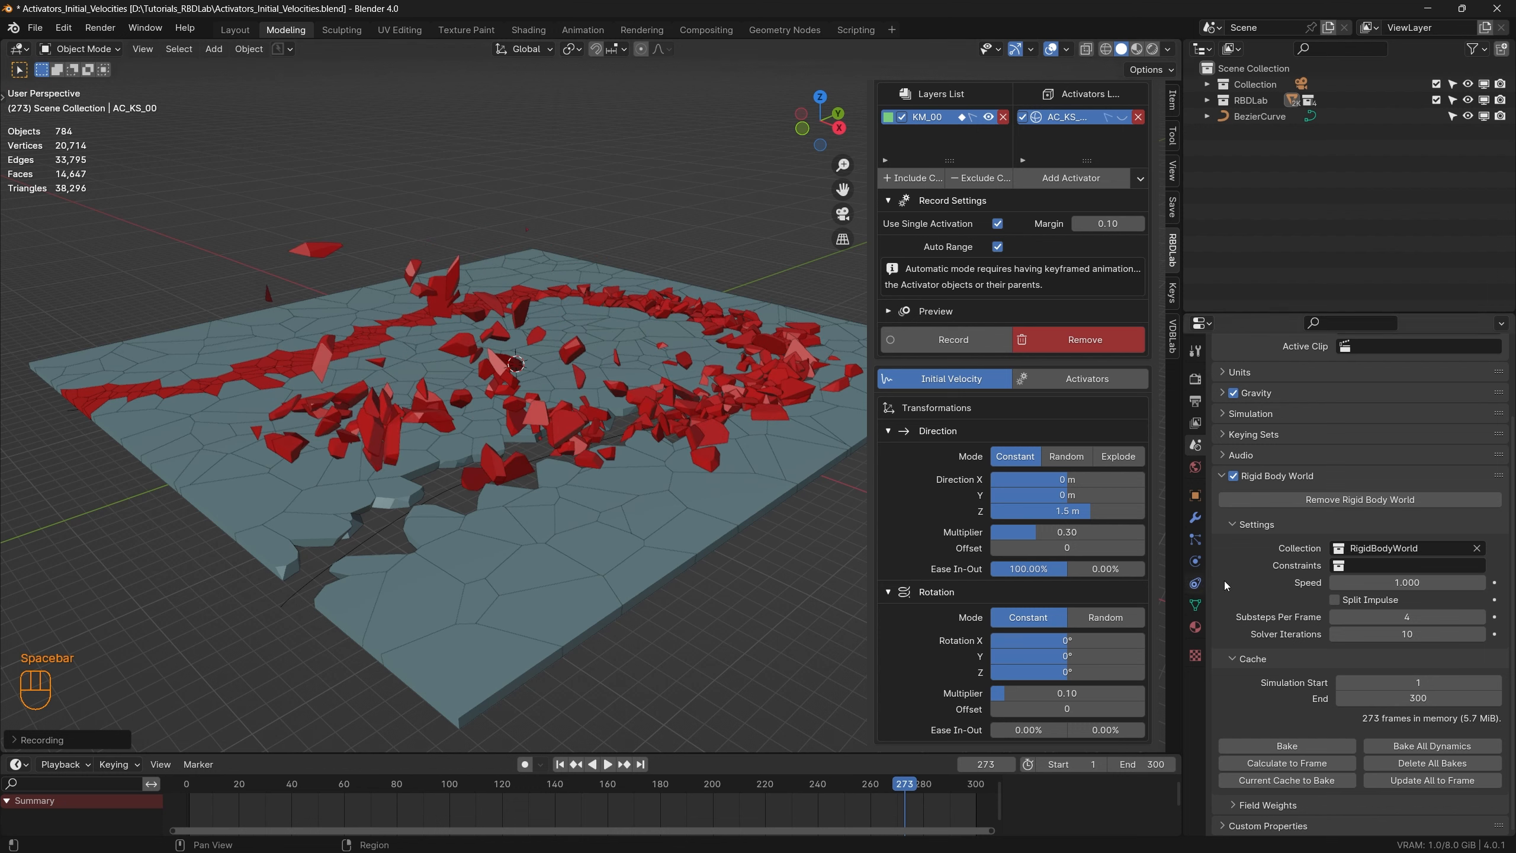
pyautogui.click(559, 763)
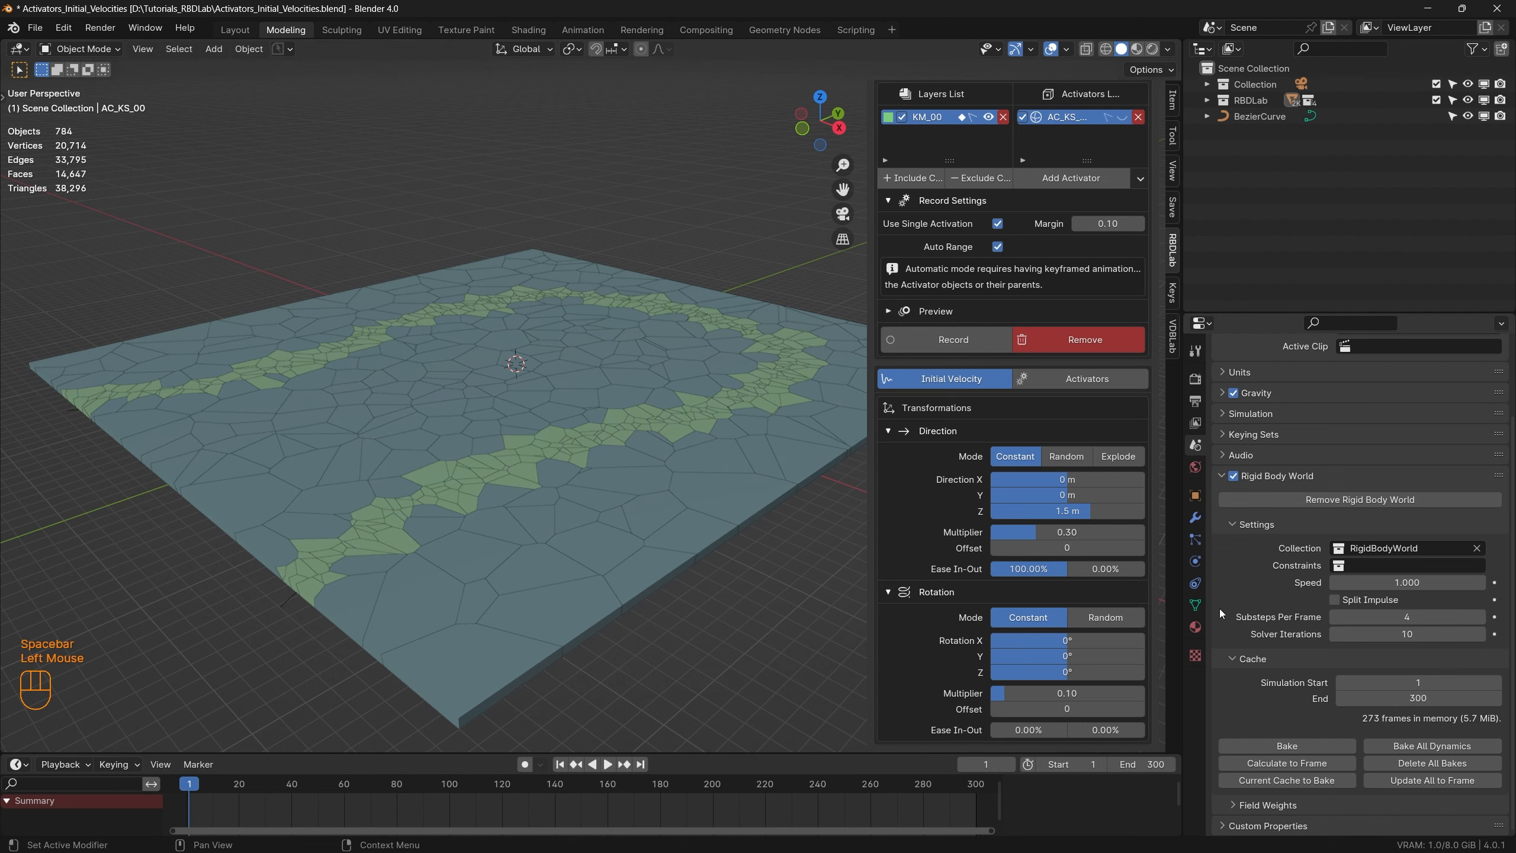
# Step: Set the Direction Ease In to 0% and Ease Out to 100%, and replace the activator recording
pyautogui.click(1075, 569)
pyautogui.click(1084, 340)
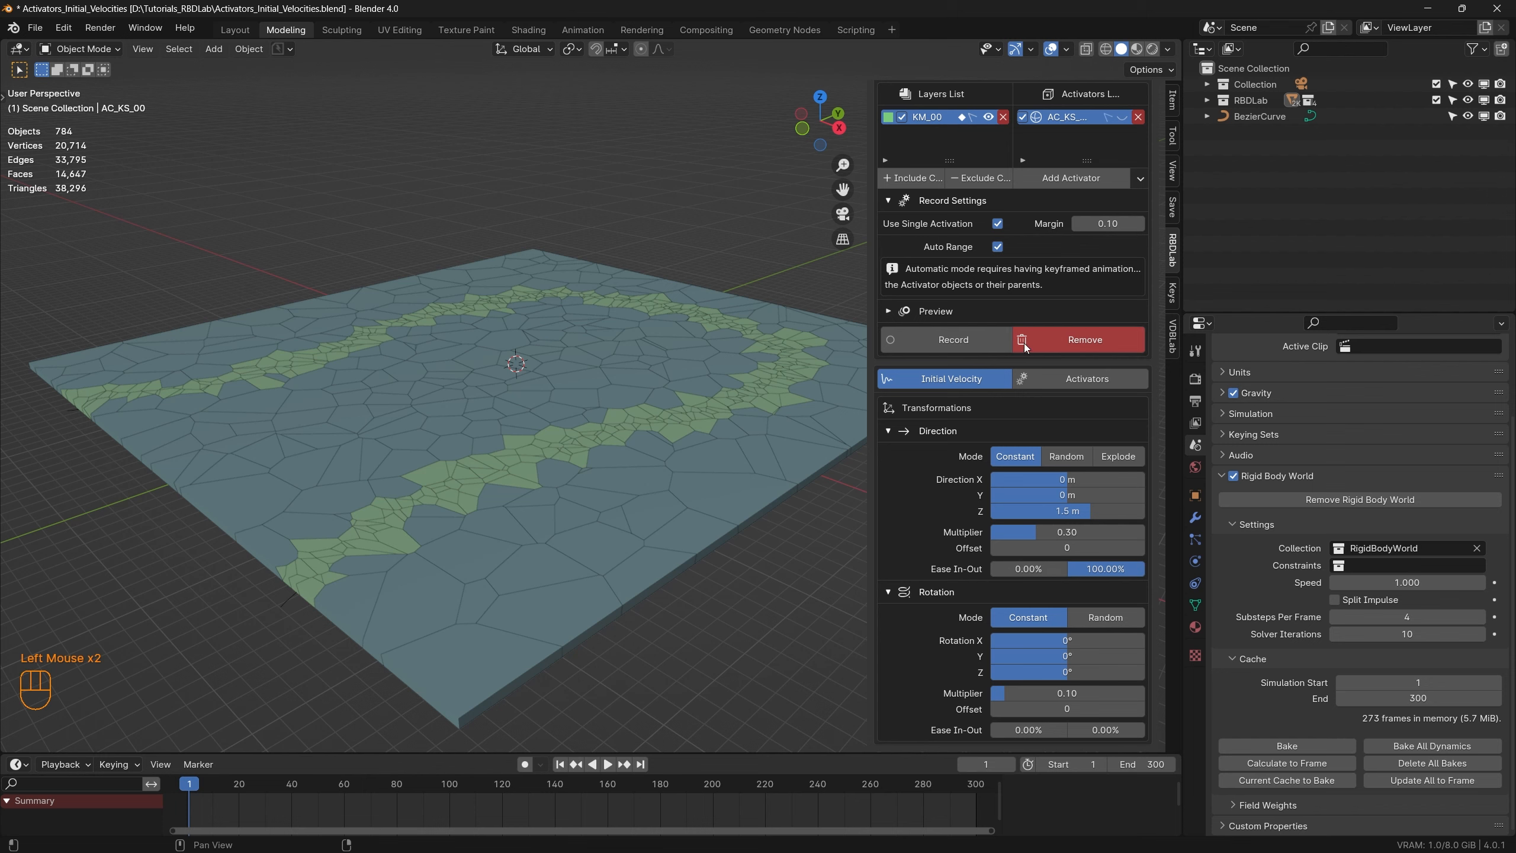
pyautogui.click(945, 338)
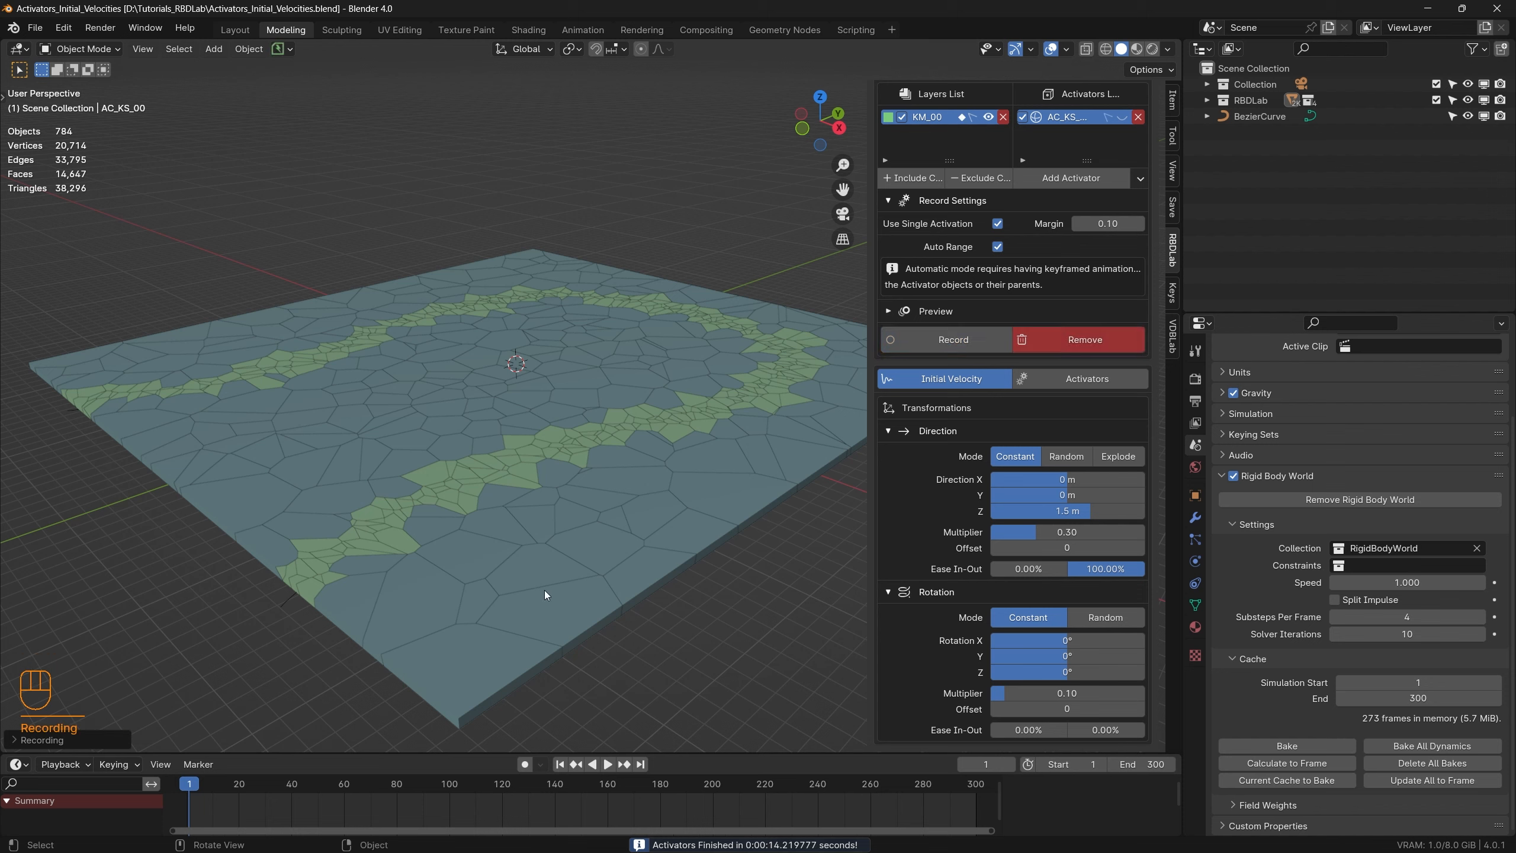
# Step: Play back the simulation to check the effect of the Direction Ease Out, and return to frame 1
pyautogui.press('space')
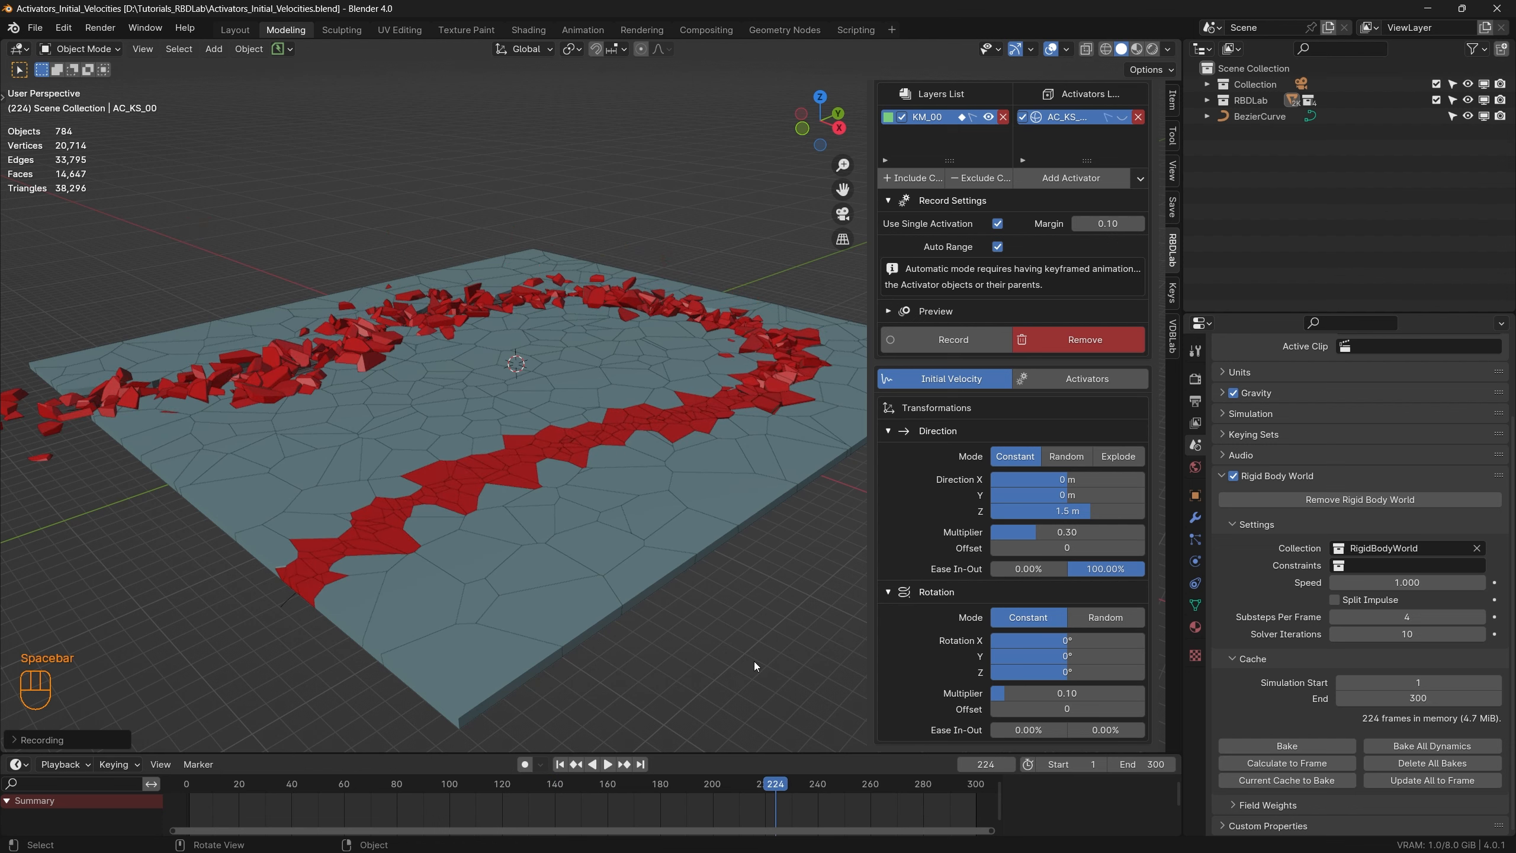
pyautogui.press('space')
pyautogui.click(558, 763)
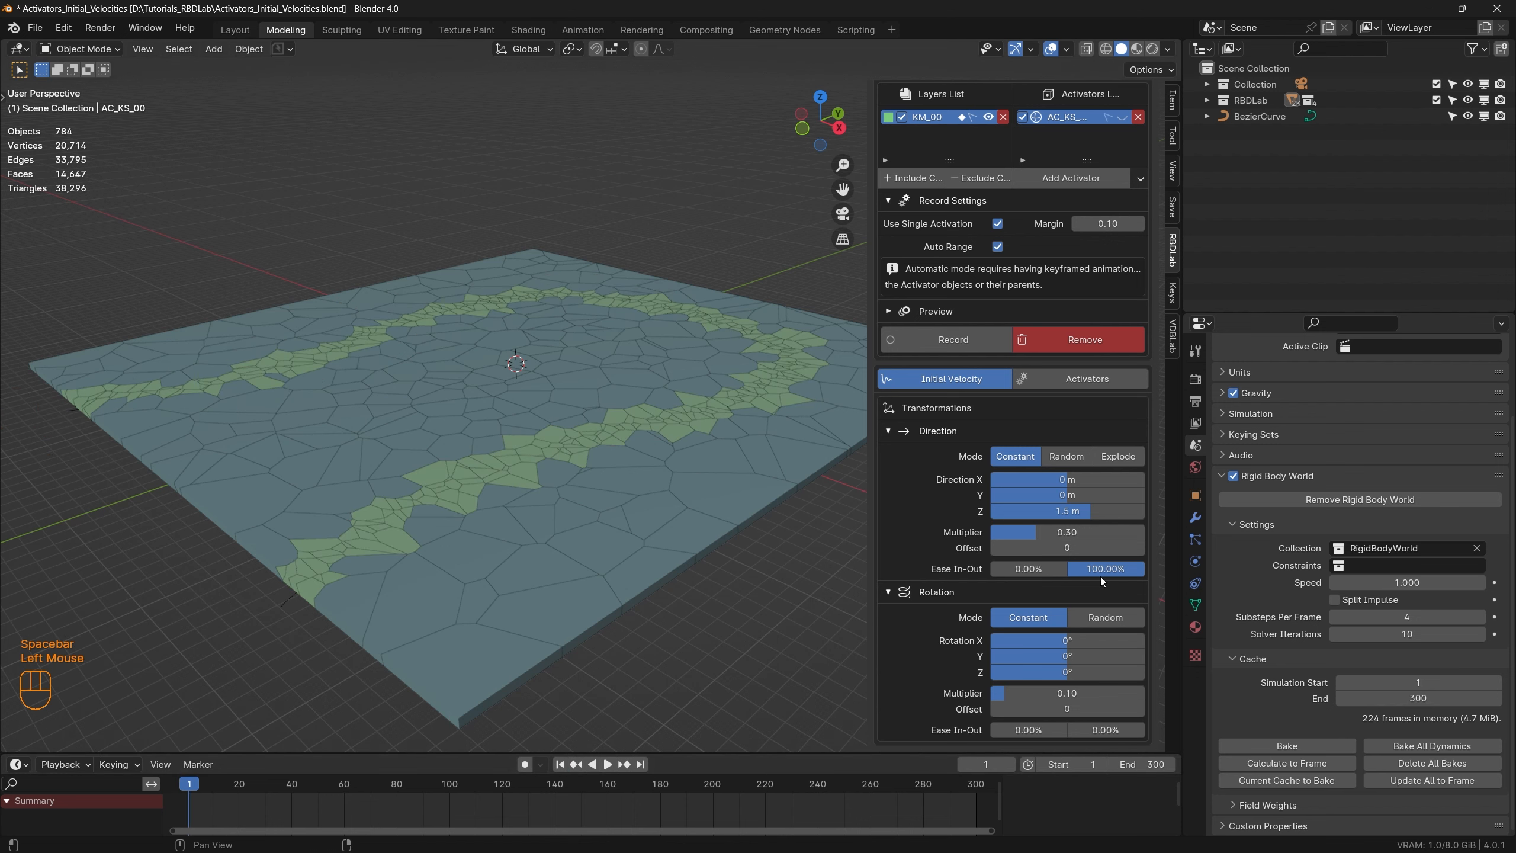
# Step: Reset the Direction Ease Out to 0% and remove the existing activator recording
pyautogui.doubleClick(1118, 571)
pyautogui.write('0')
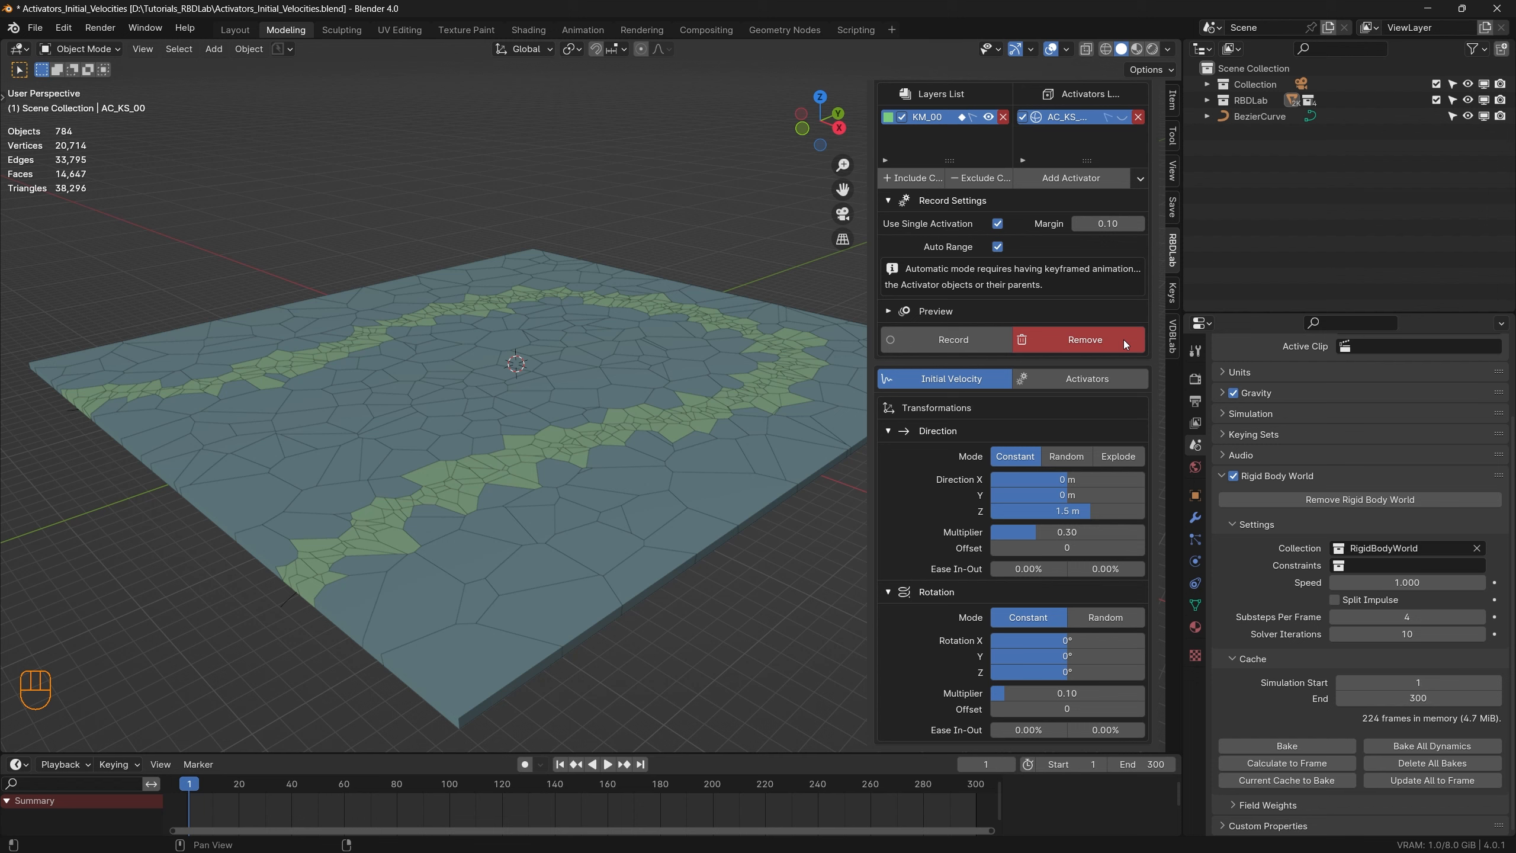
pyautogui.click(1097, 337)
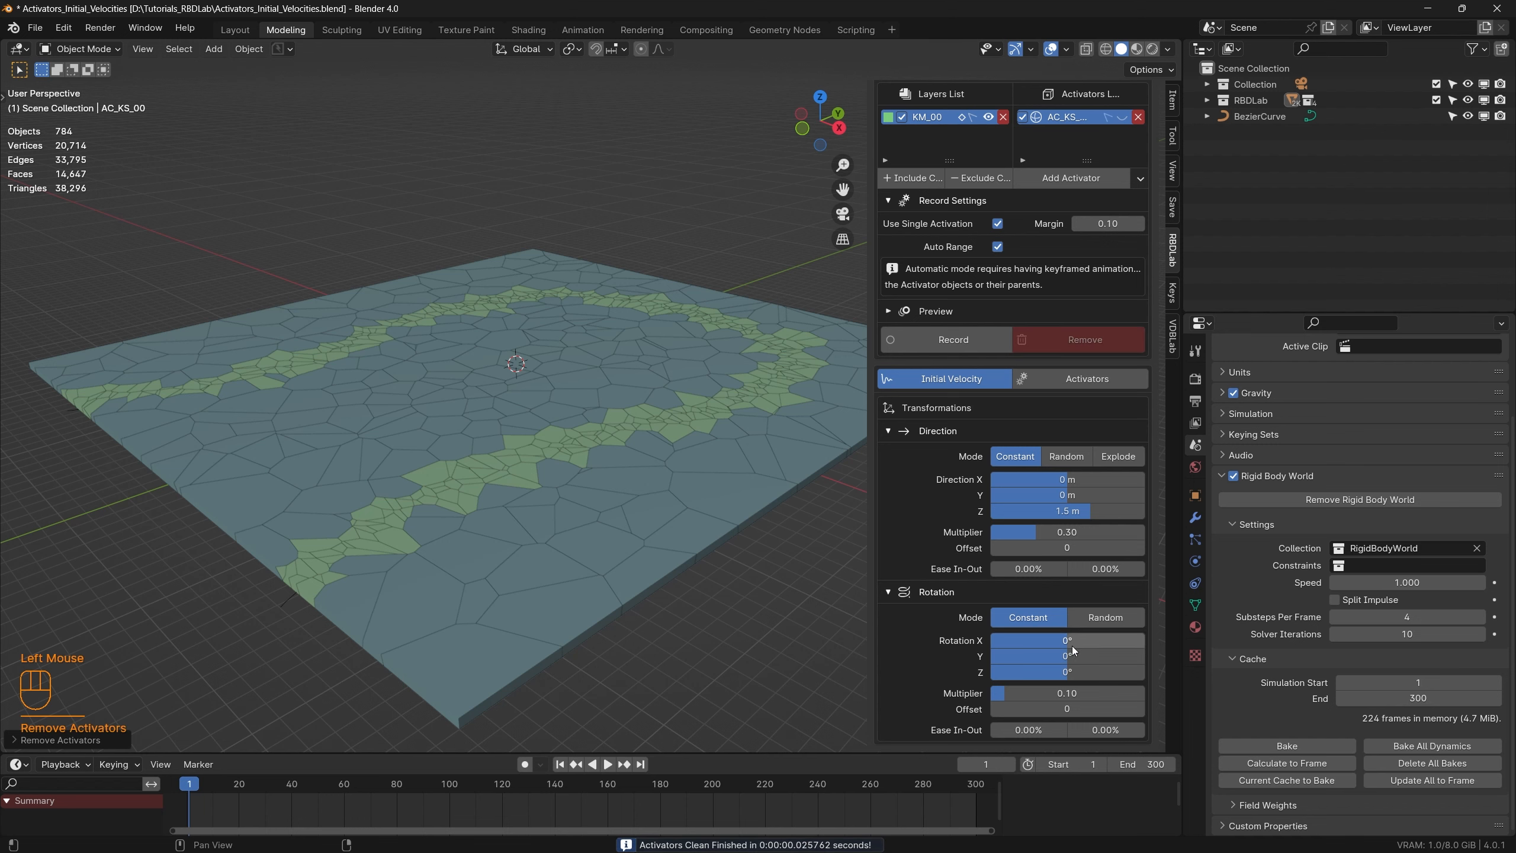
# Step: Set the constant initial Rotation X, Y and Z to -90° and record the activator again
pyautogui.scroll(-2, 1048, 644)
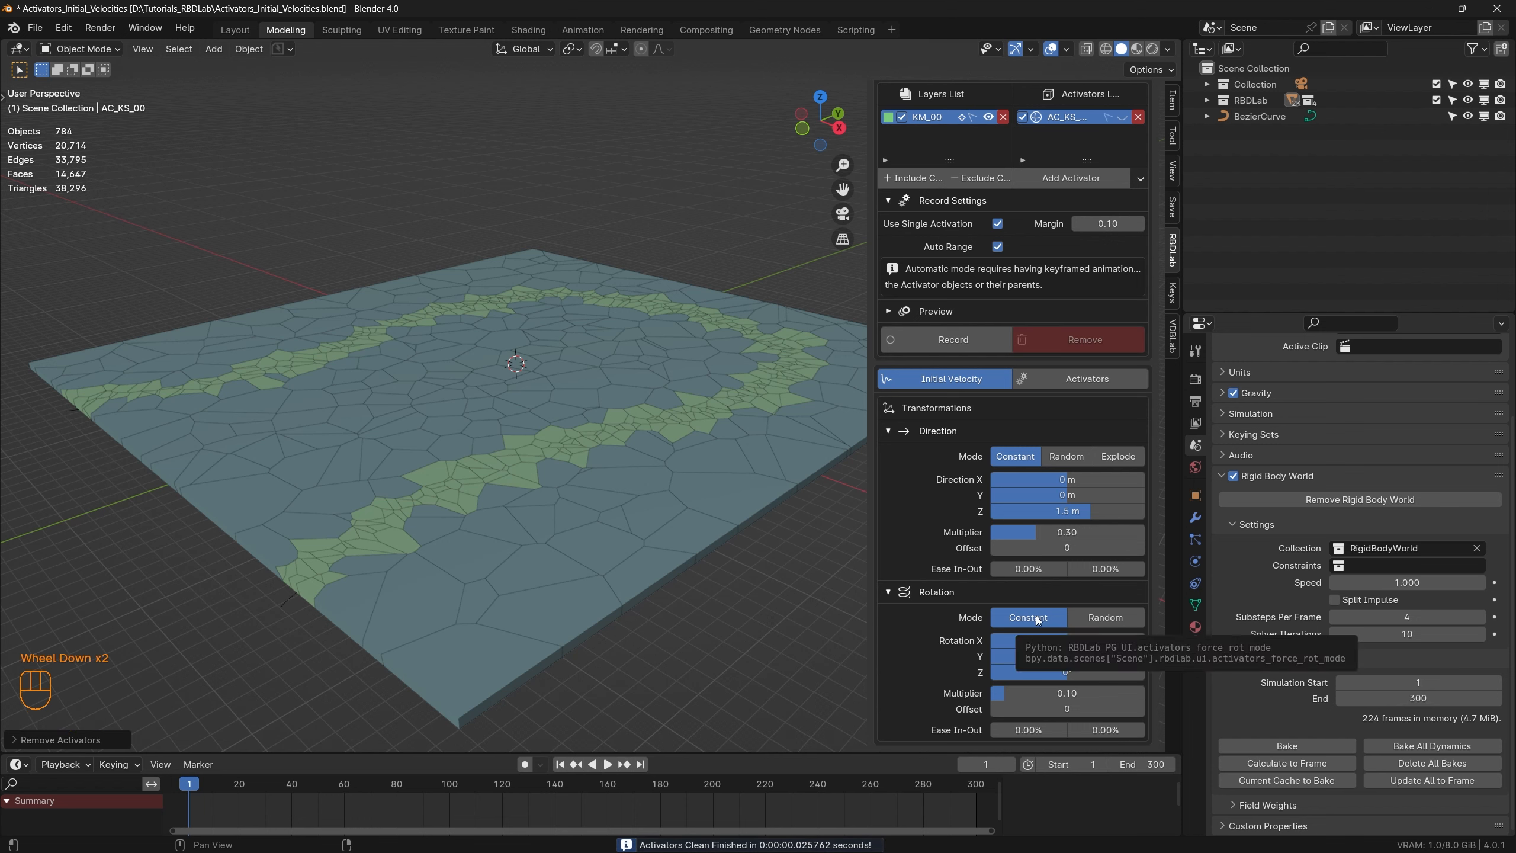
pyautogui.click(1064, 640)
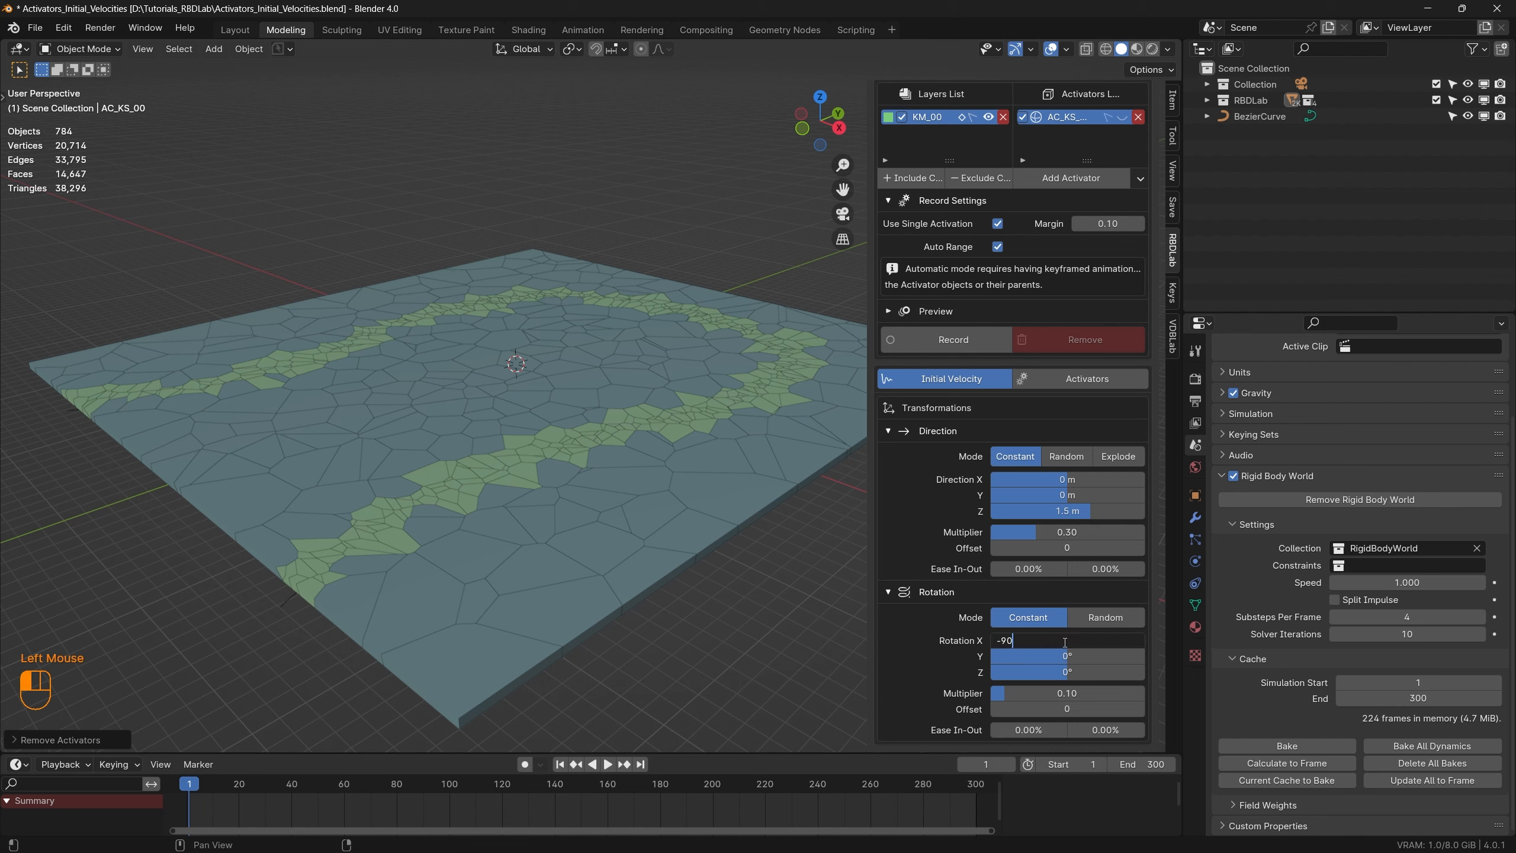
pyautogui.press('Return')
pyautogui.click(1058, 654)
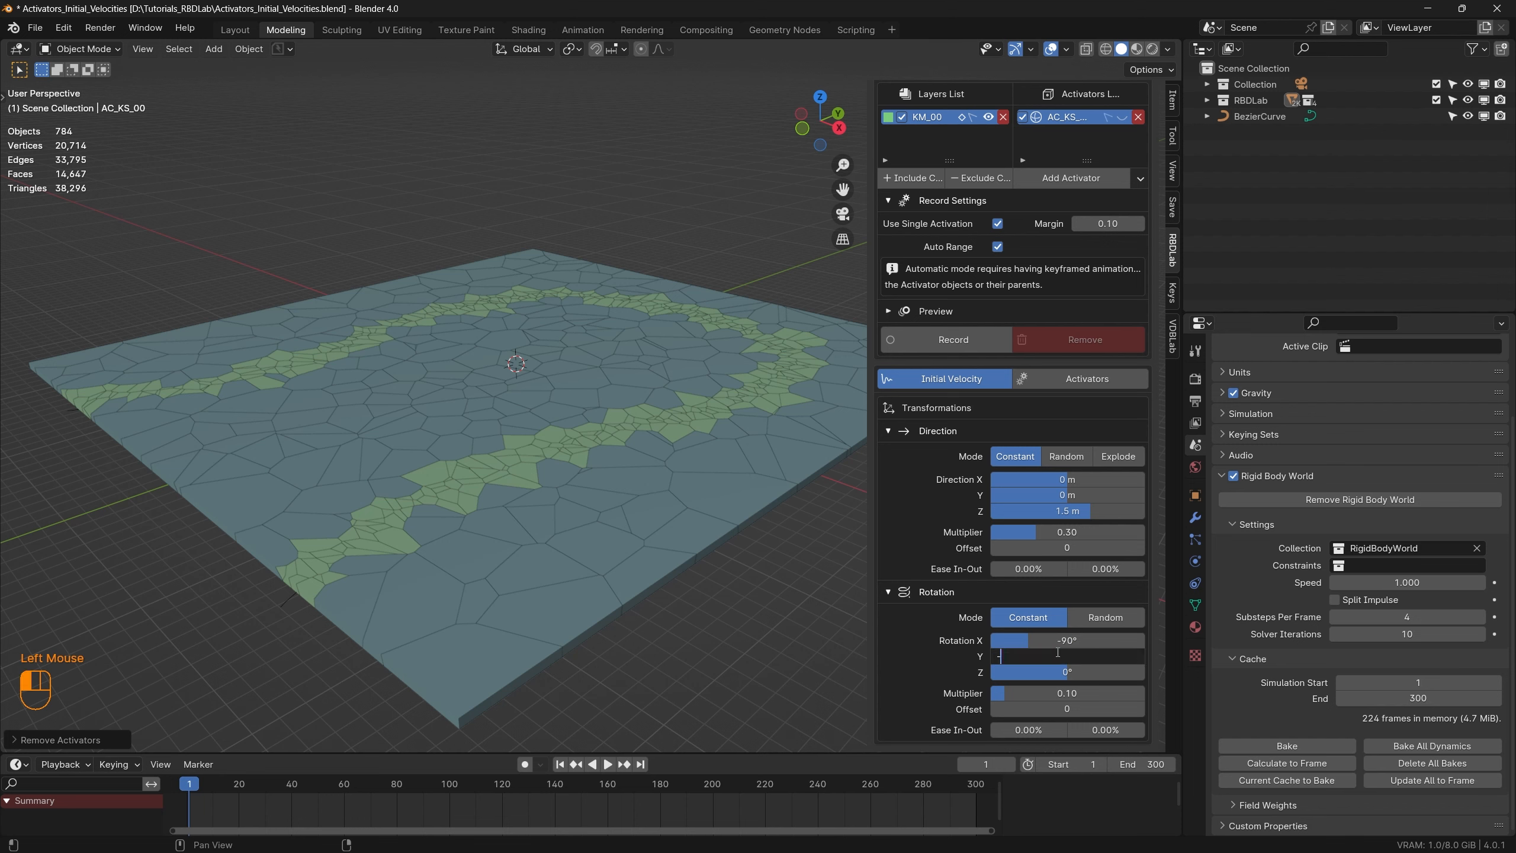
pyautogui.write('-90')
pyautogui.press('Return')
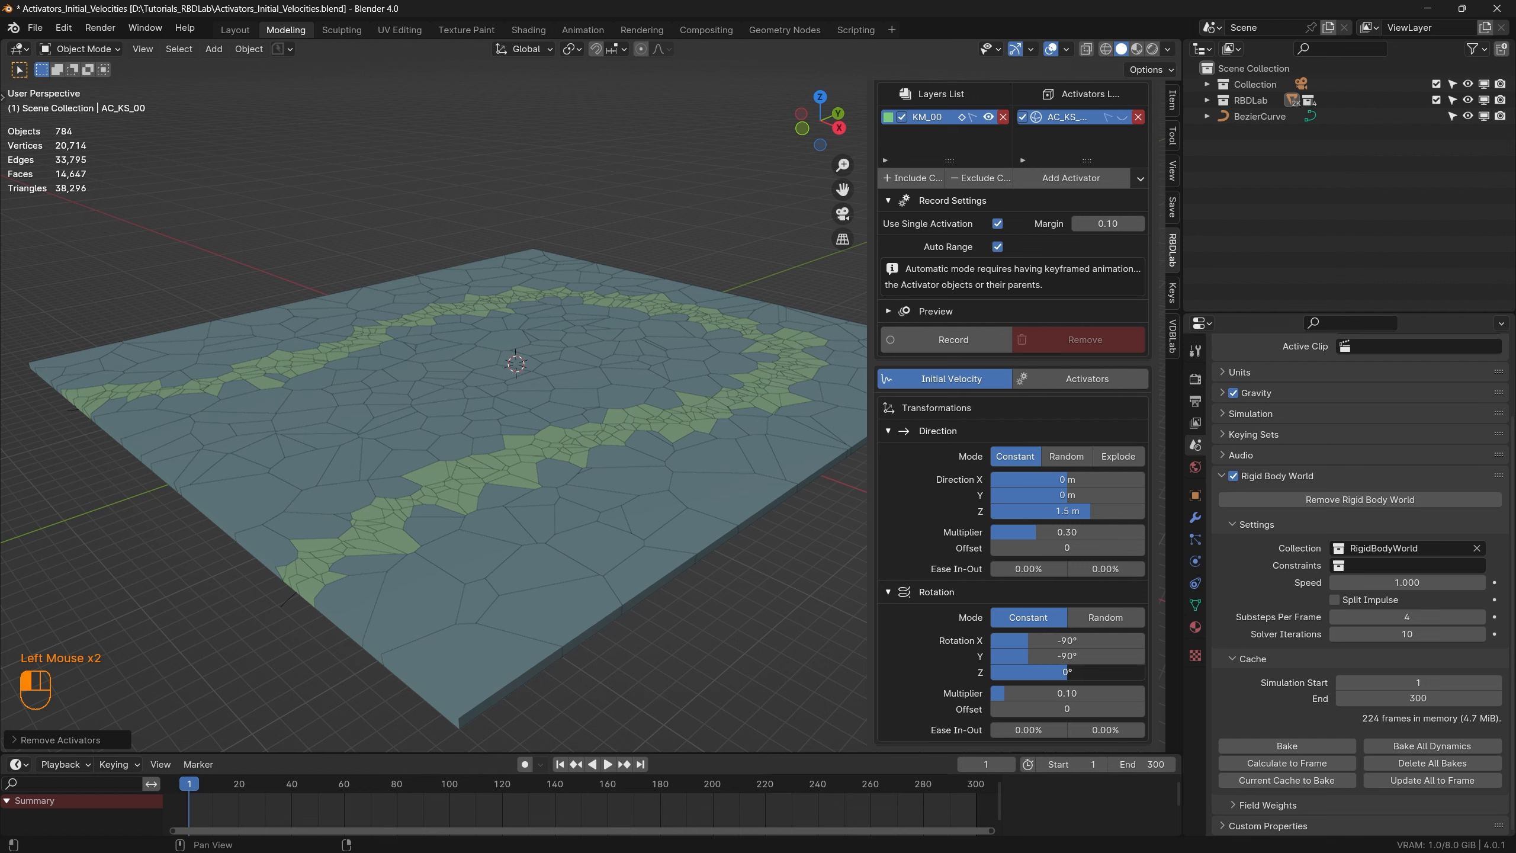
pyautogui.doubleClick(1073, 672)
pyautogui.write('-90')
pyautogui.press('Return')
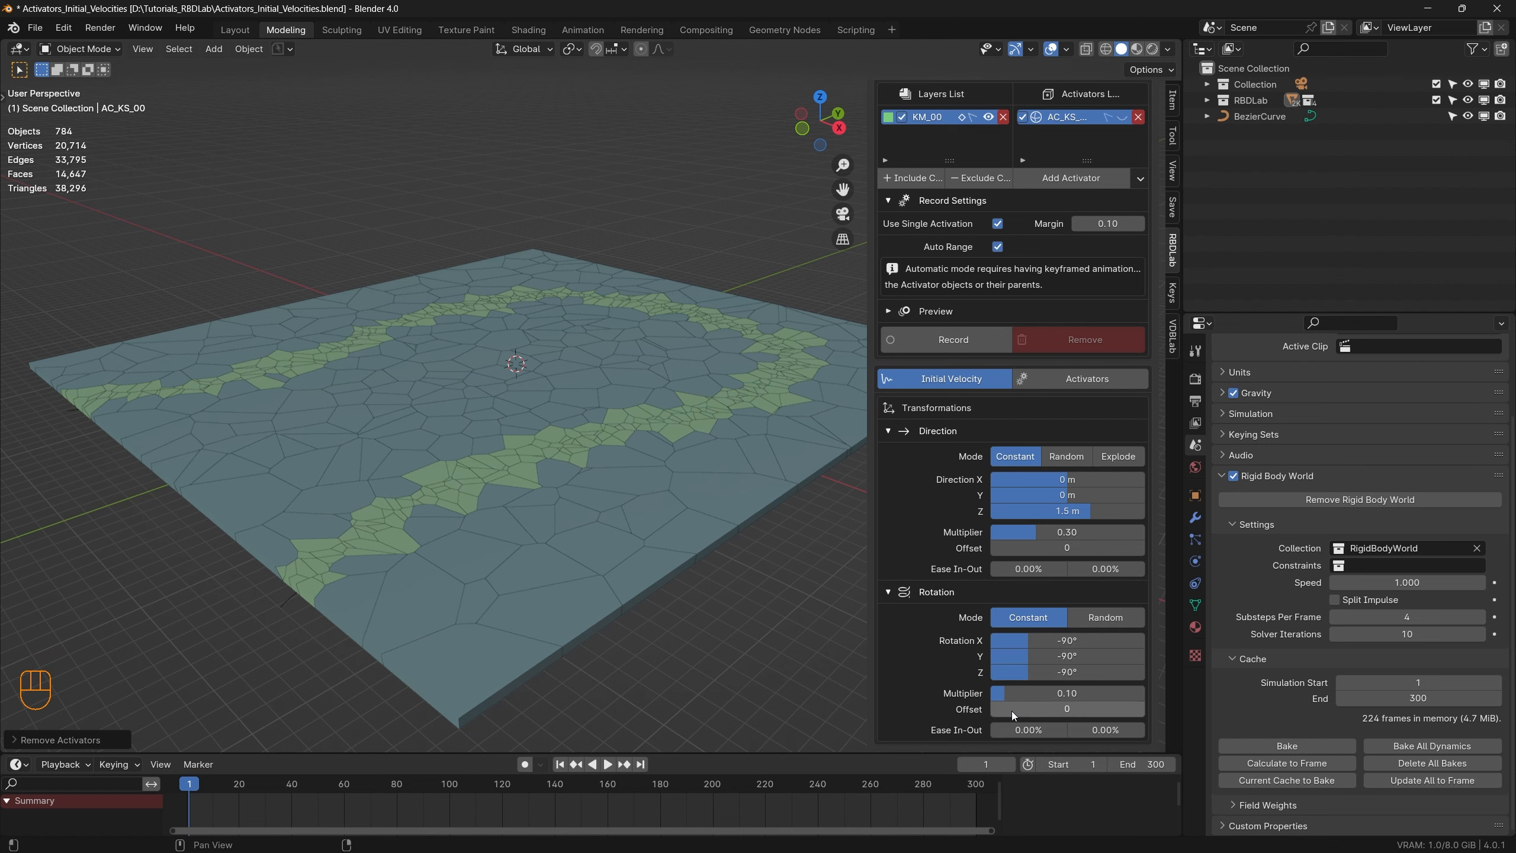
pyautogui.click(964, 347)
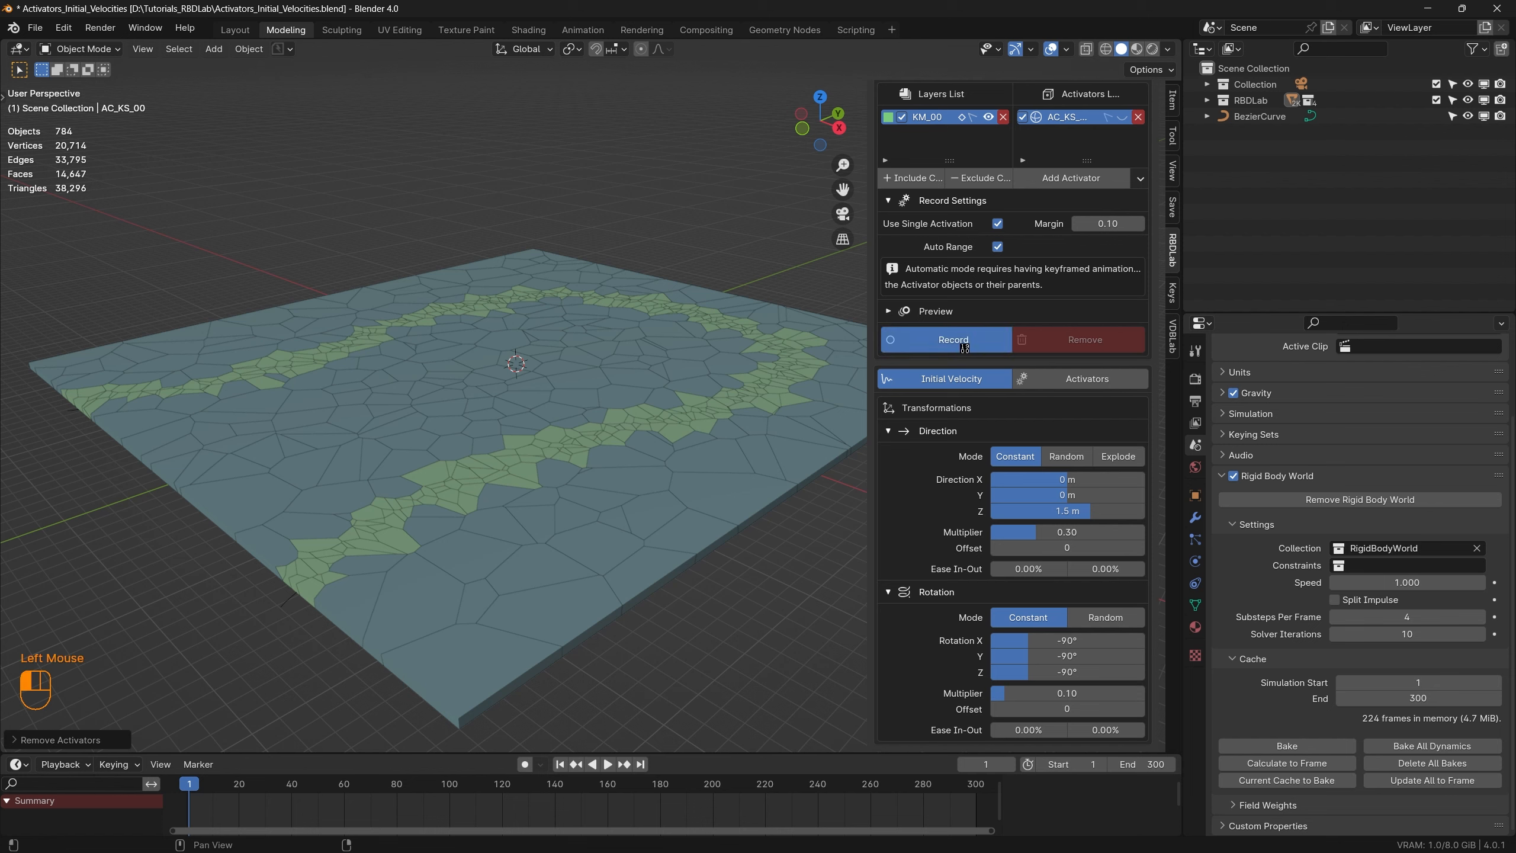
# Step: Play back the simulation to check the effect of the constant initial rotation, and return to frame 1
pyautogui.press('space')
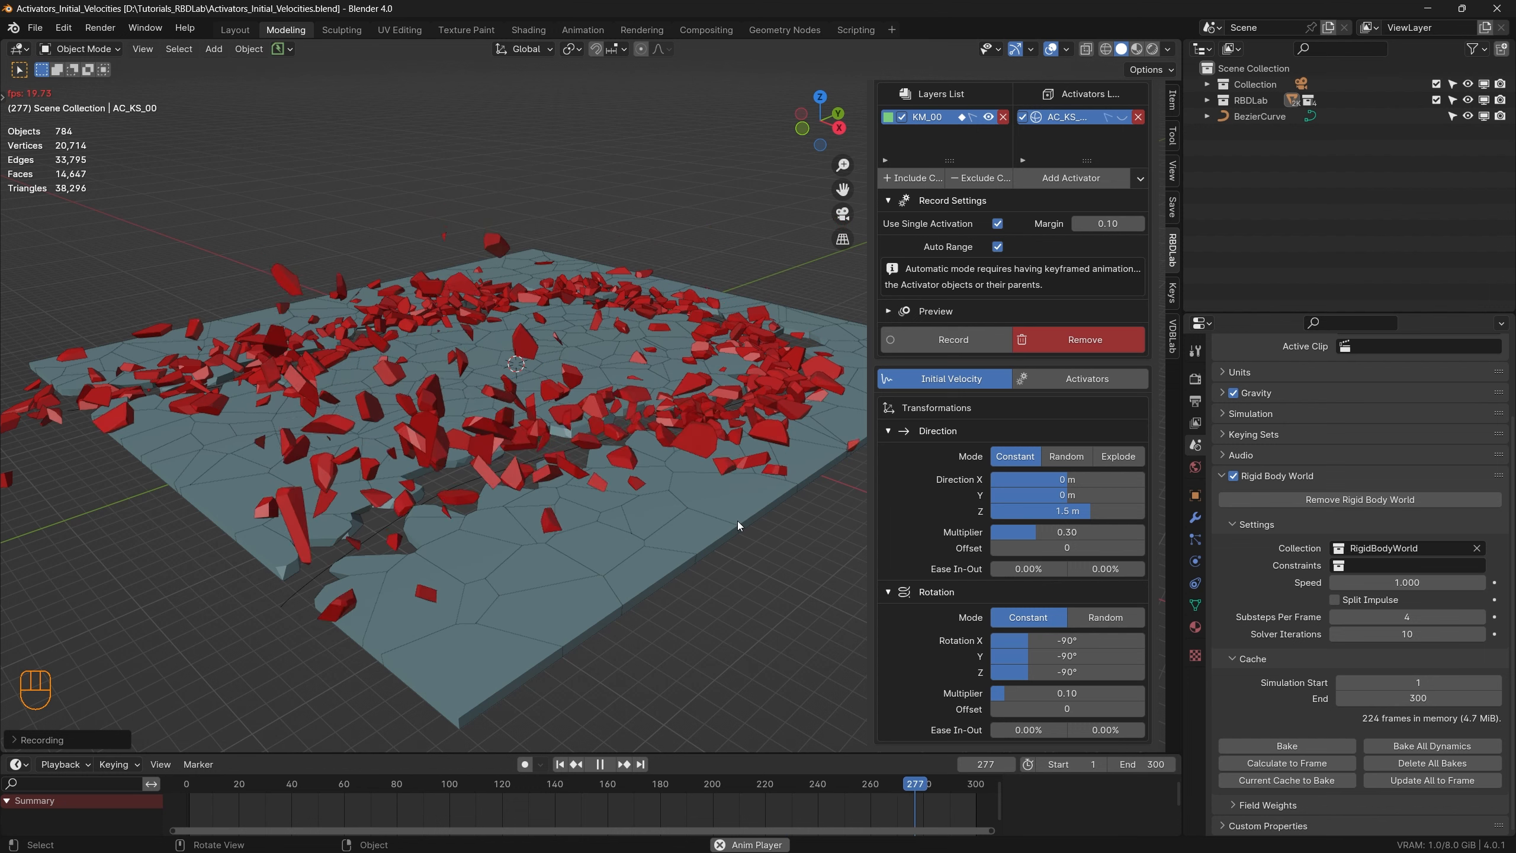
pyautogui.press('space')
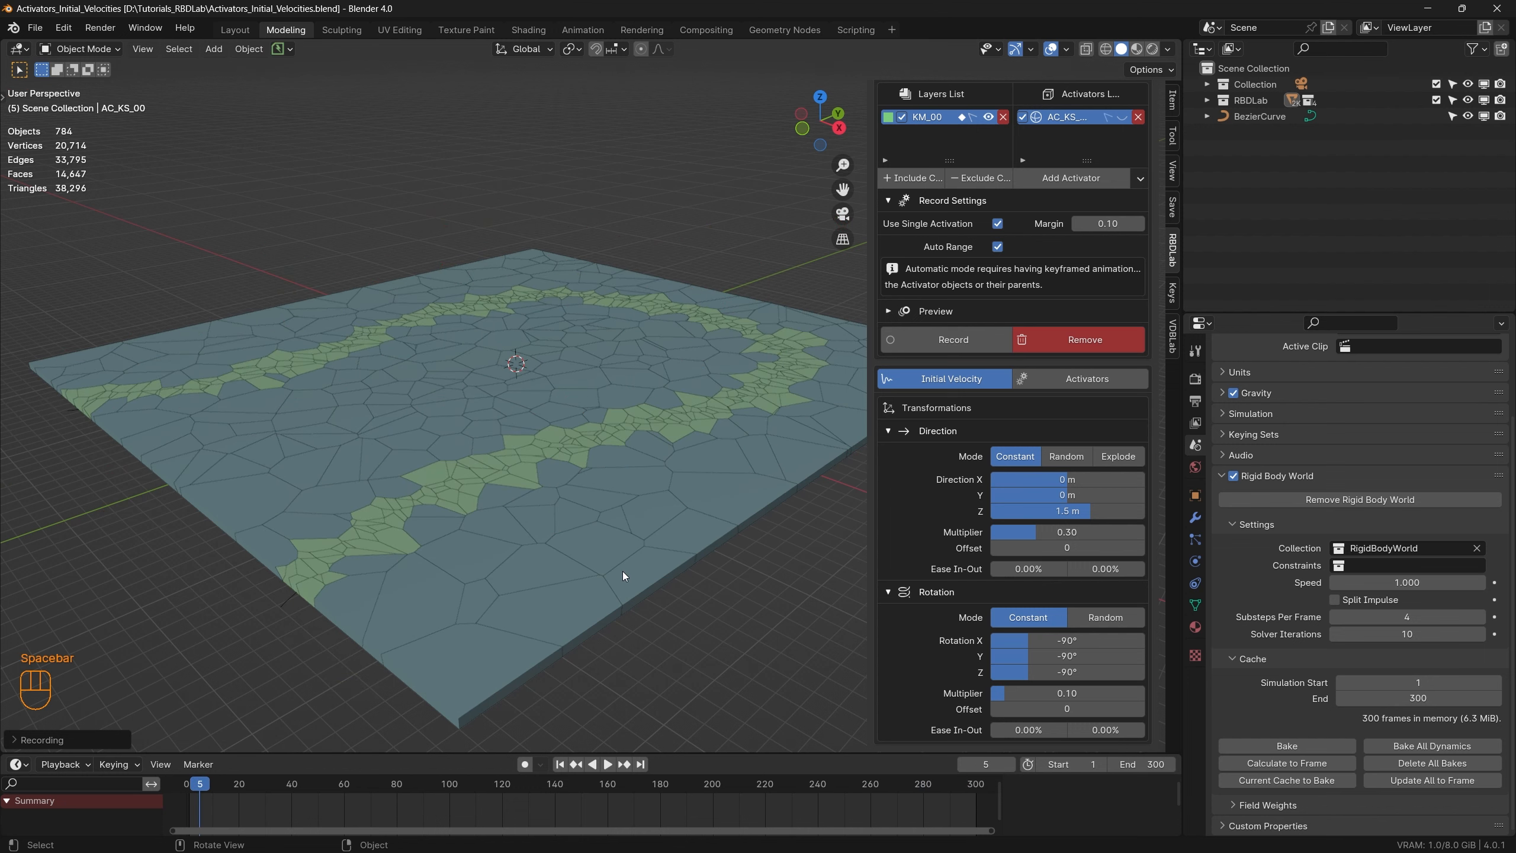
pyautogui.click(558, 764)
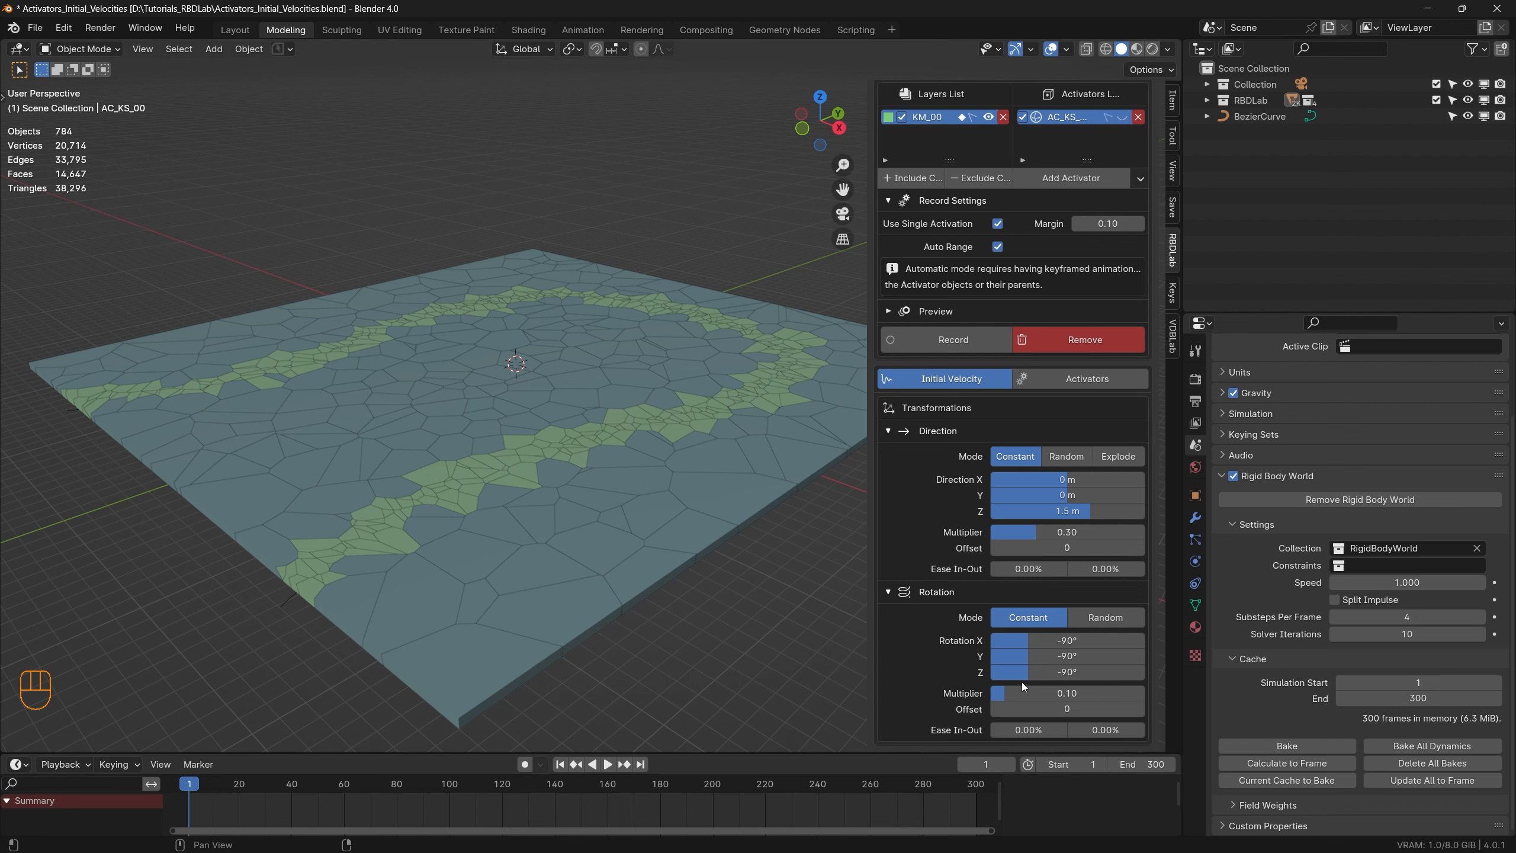
# Step: Switch both the Direction and Rotation modes to Random and remove the existing activator recording
pyautogui.click(1068, 456)
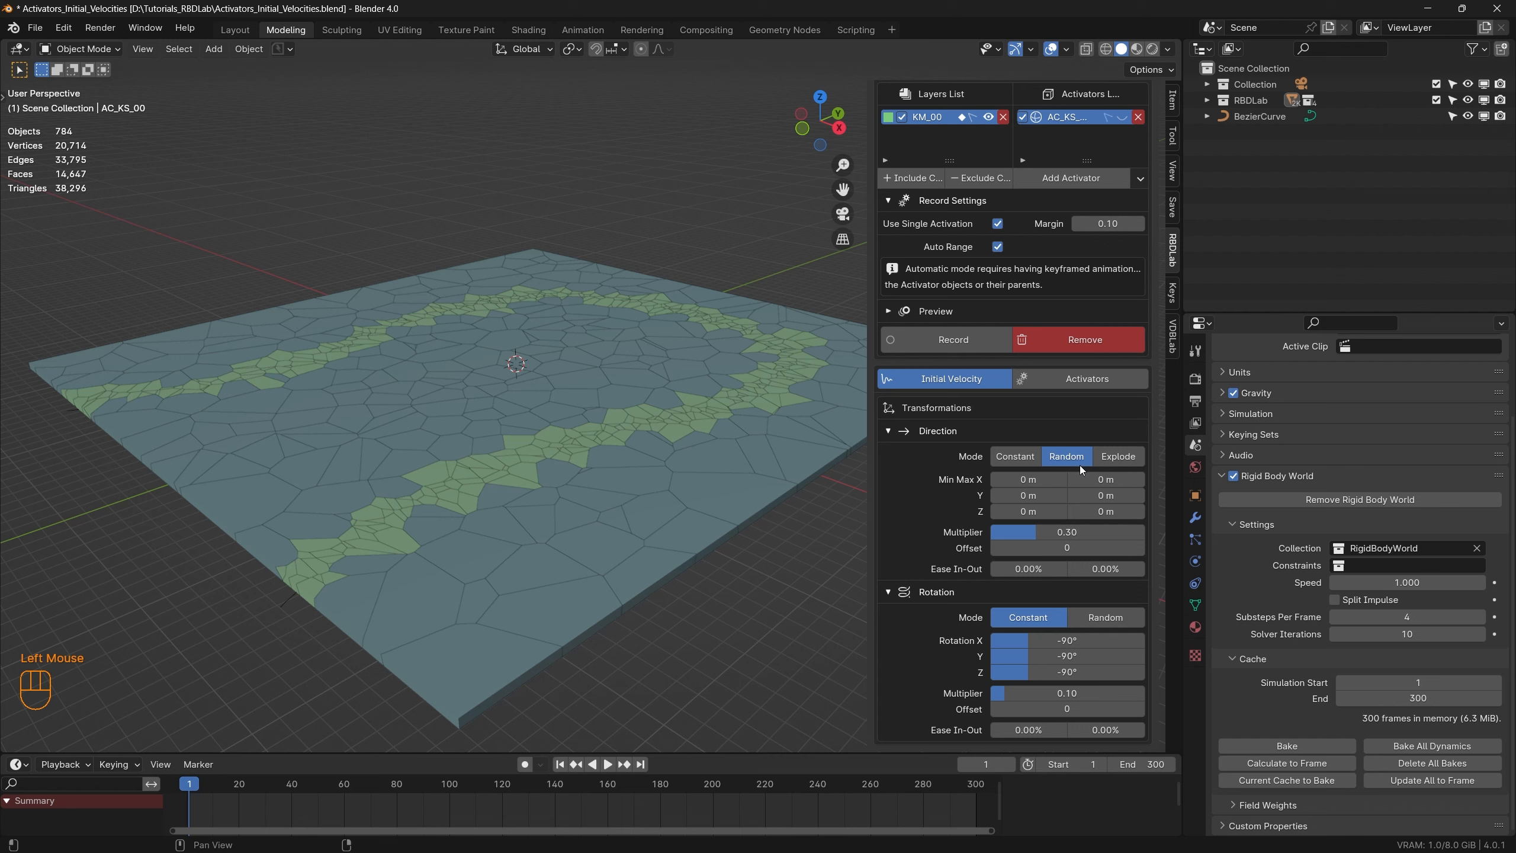
pyautogui.click(1106, 618)
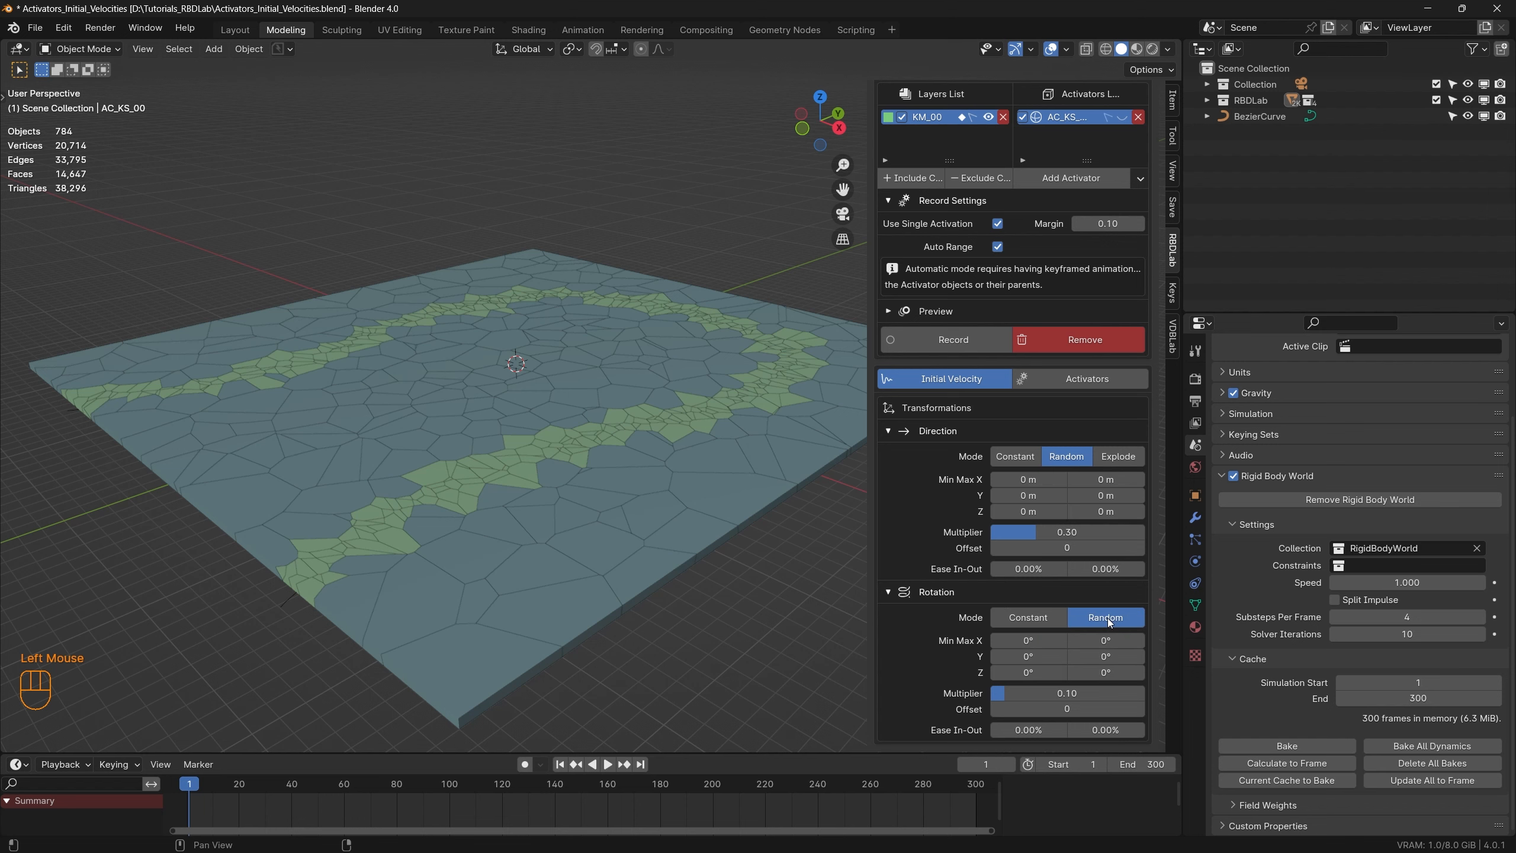
pyautogui.click(1097, 349)
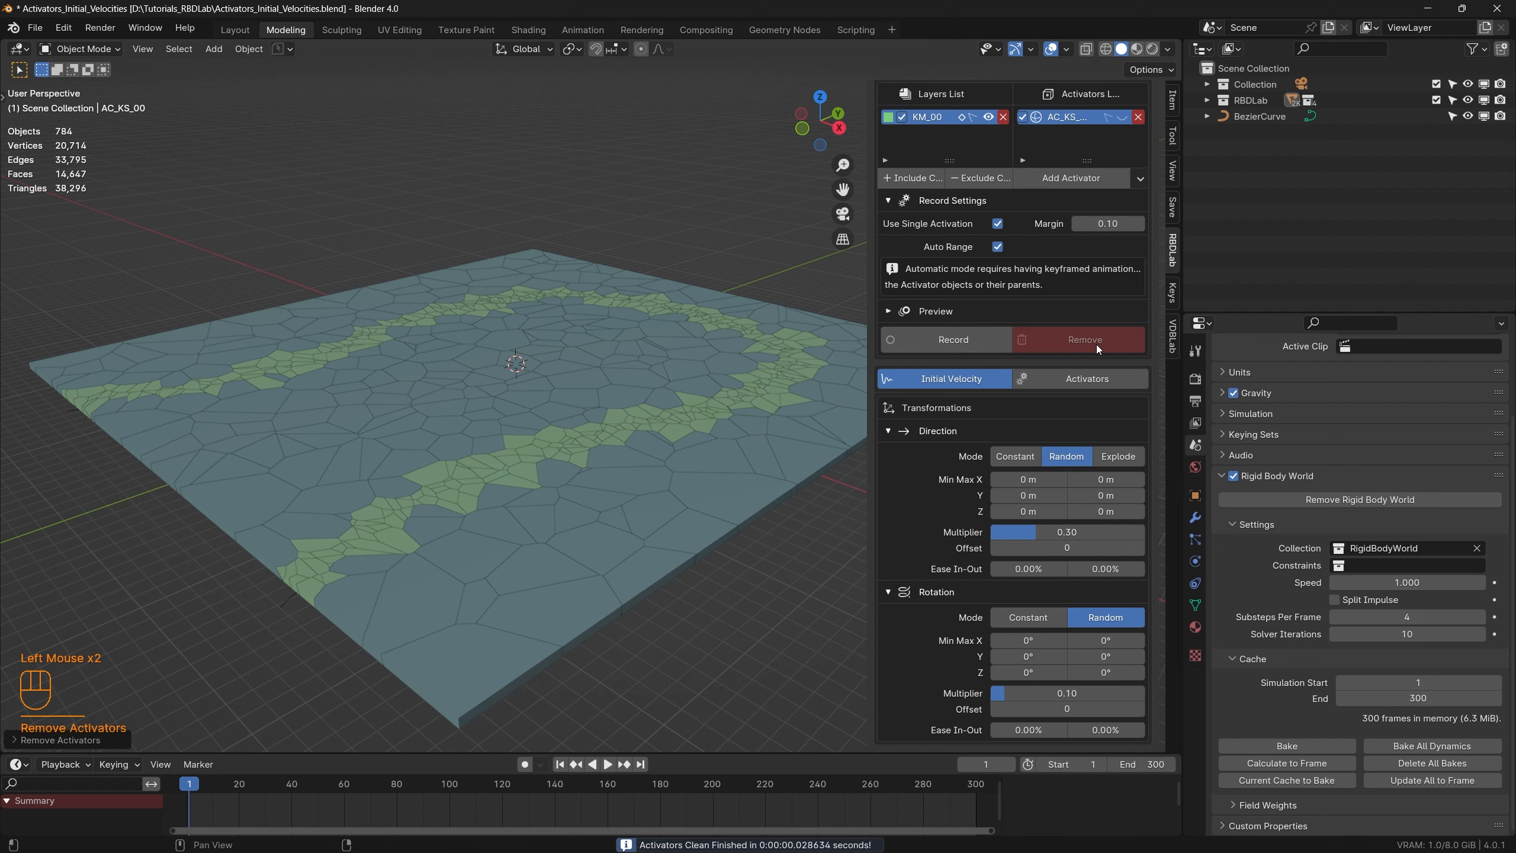
# Step: Set the random Direction Z range to 1 m minimum and 1.5 m maximum, with a Direction Multiplier of 0.20
pyautogui.click(1025, 512)
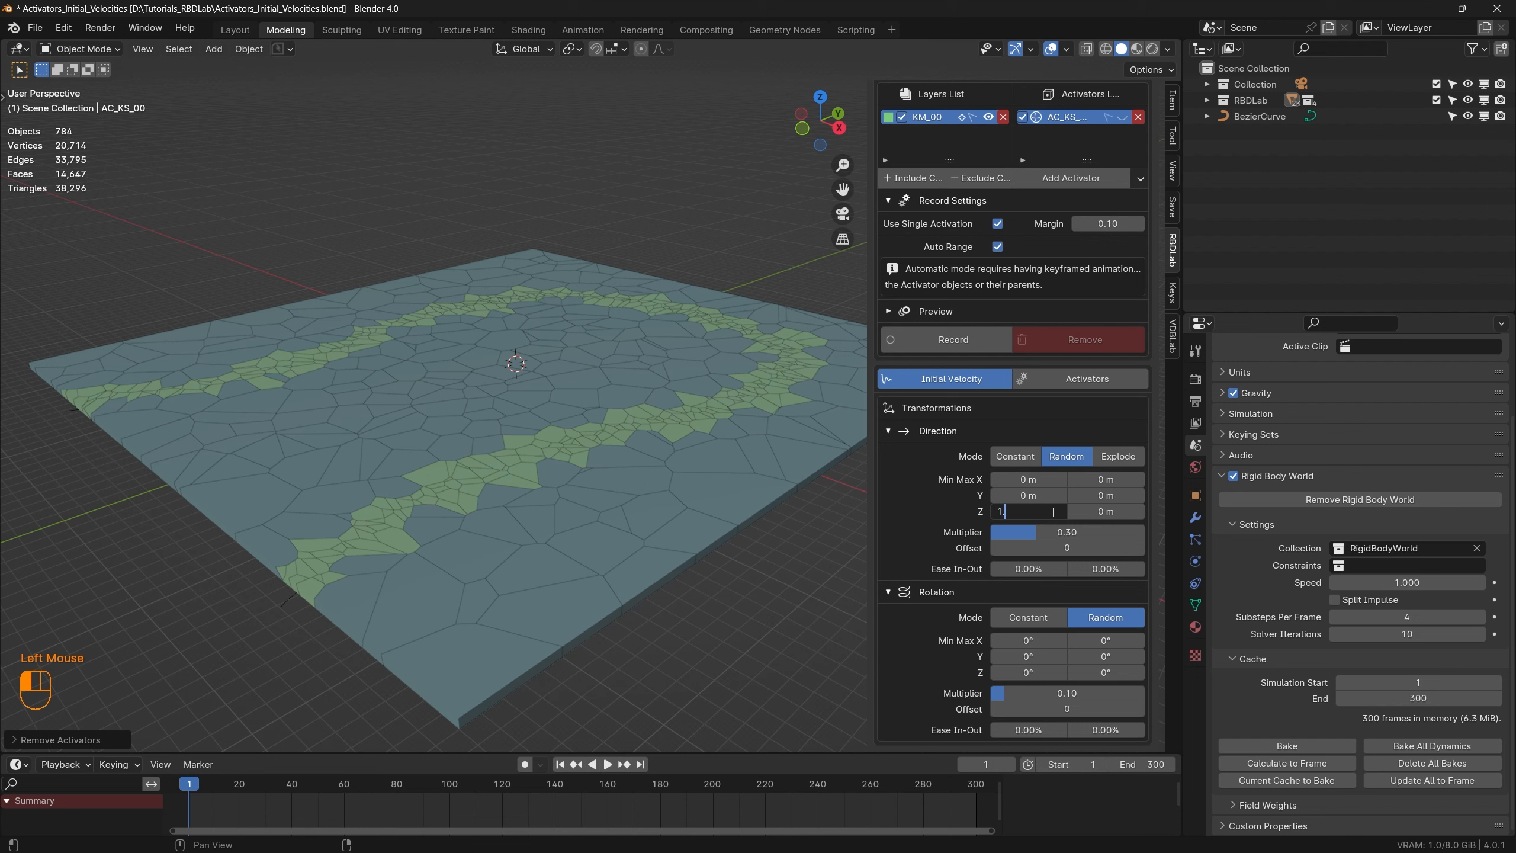
pyautogui.write('1.0')
pyautogui.press('Return')
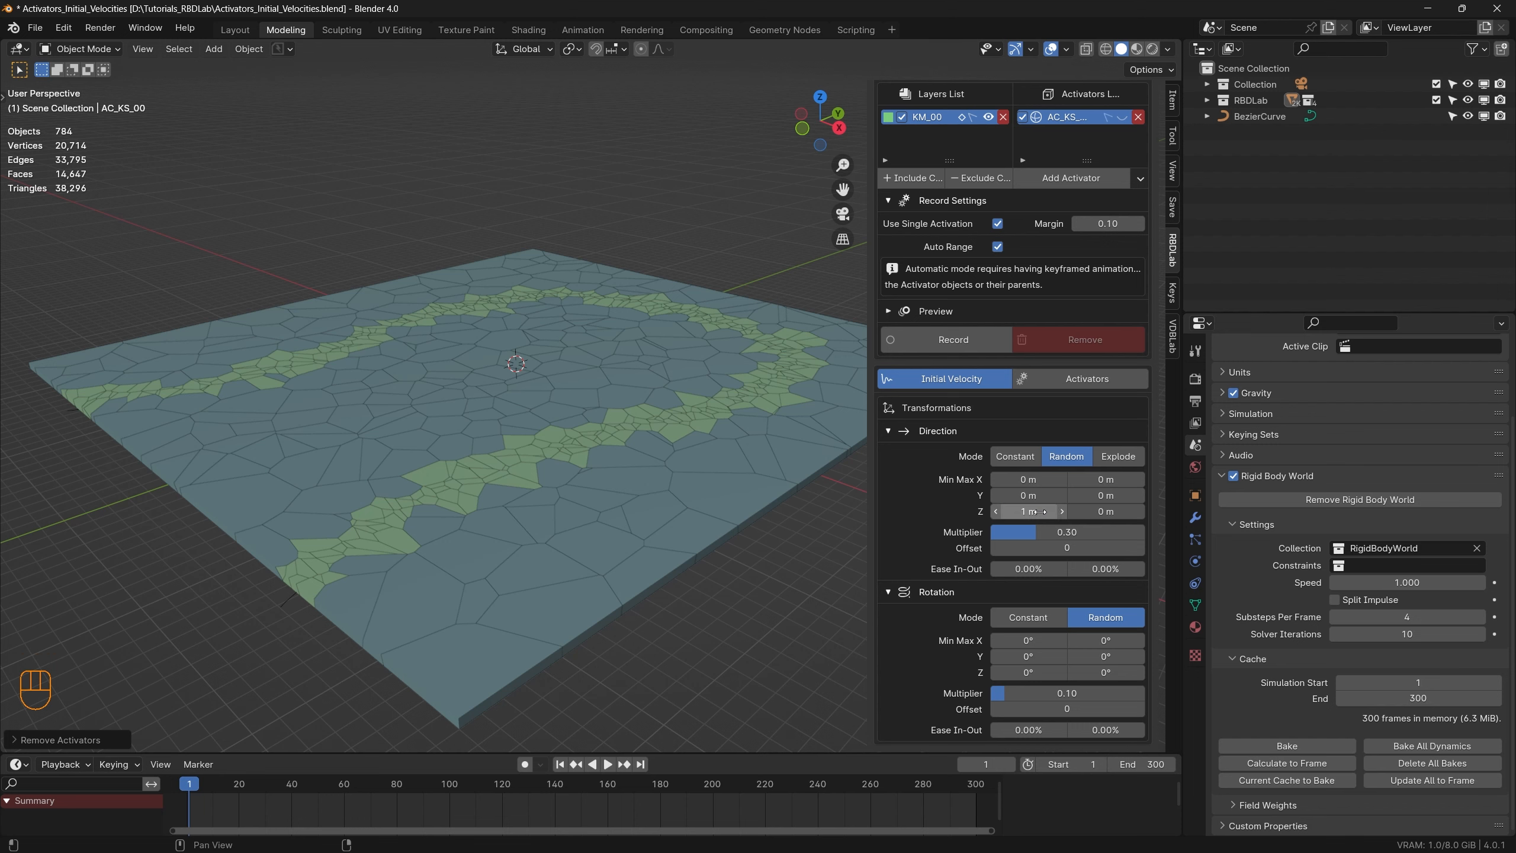
pyautogui.click(1104, 508)
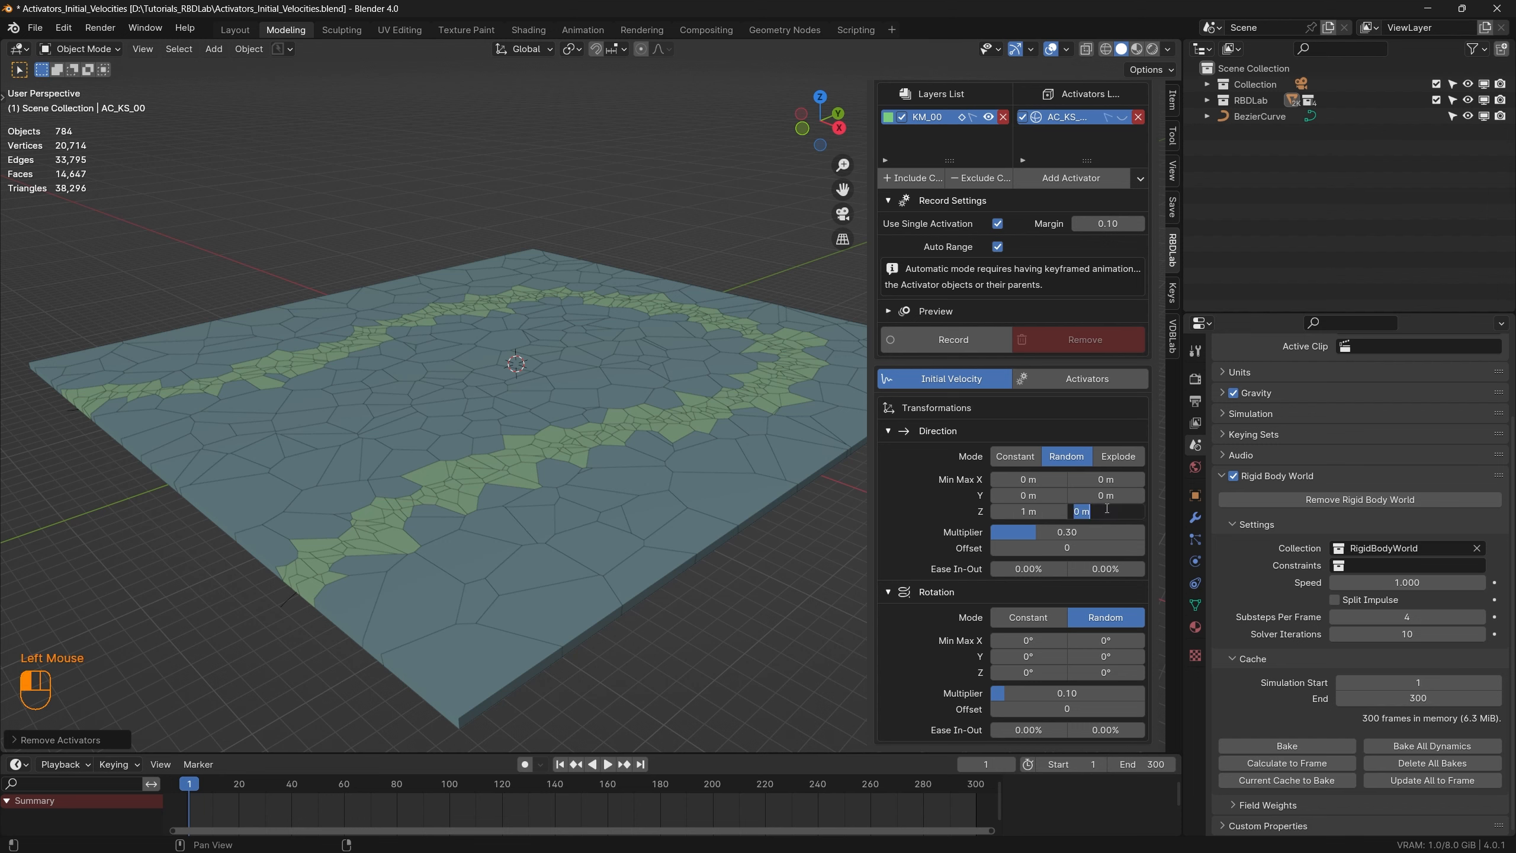
pyautogui.write('1.5')
pyautogui.press('Return')
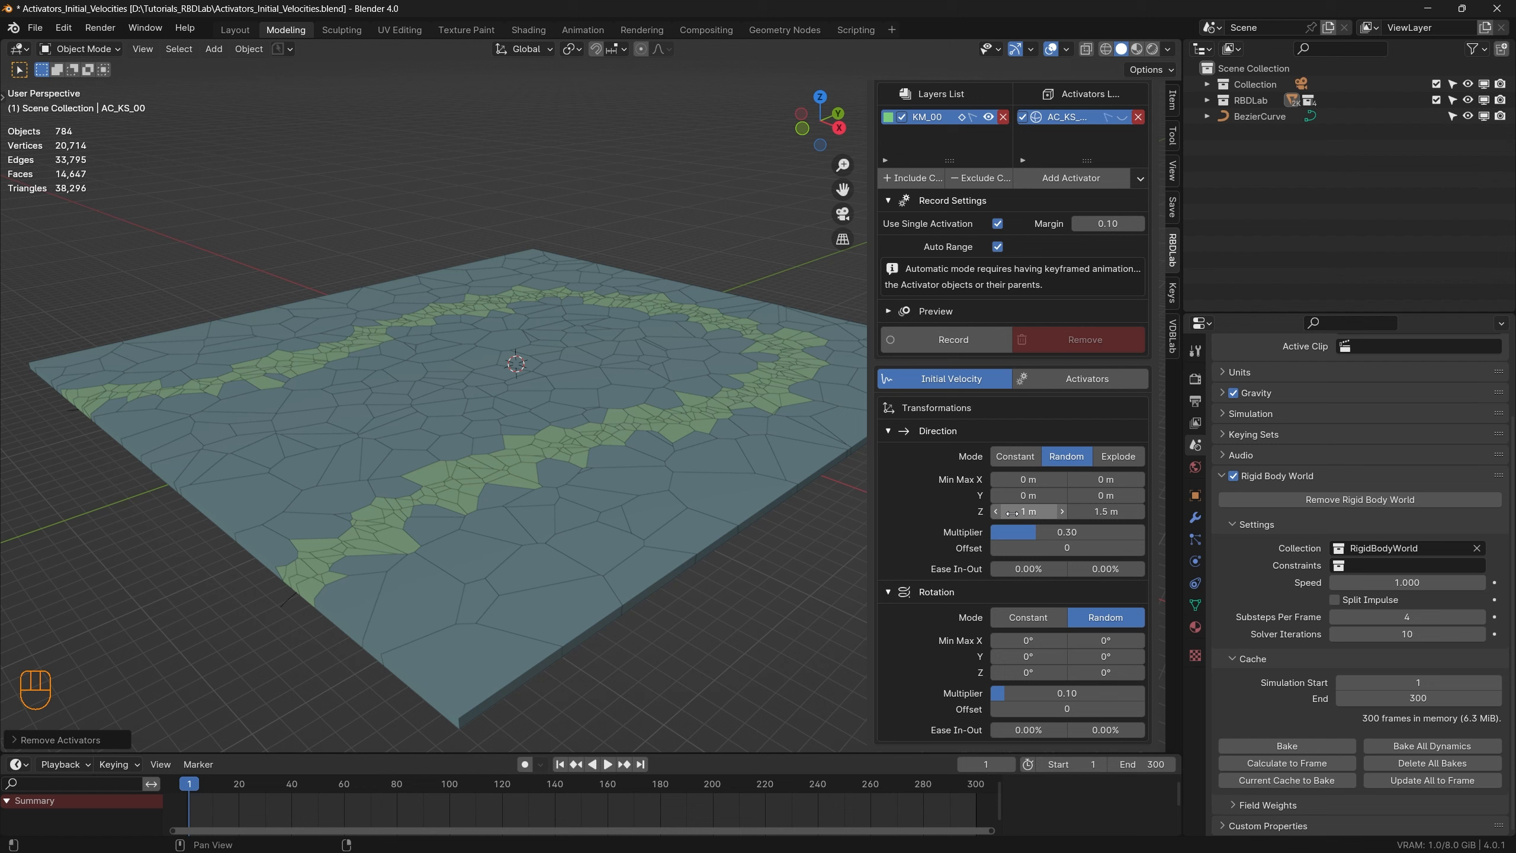
pyautogui.click(1064, 529)
pyautogui.write('.2')
pyautogui.press('Return')
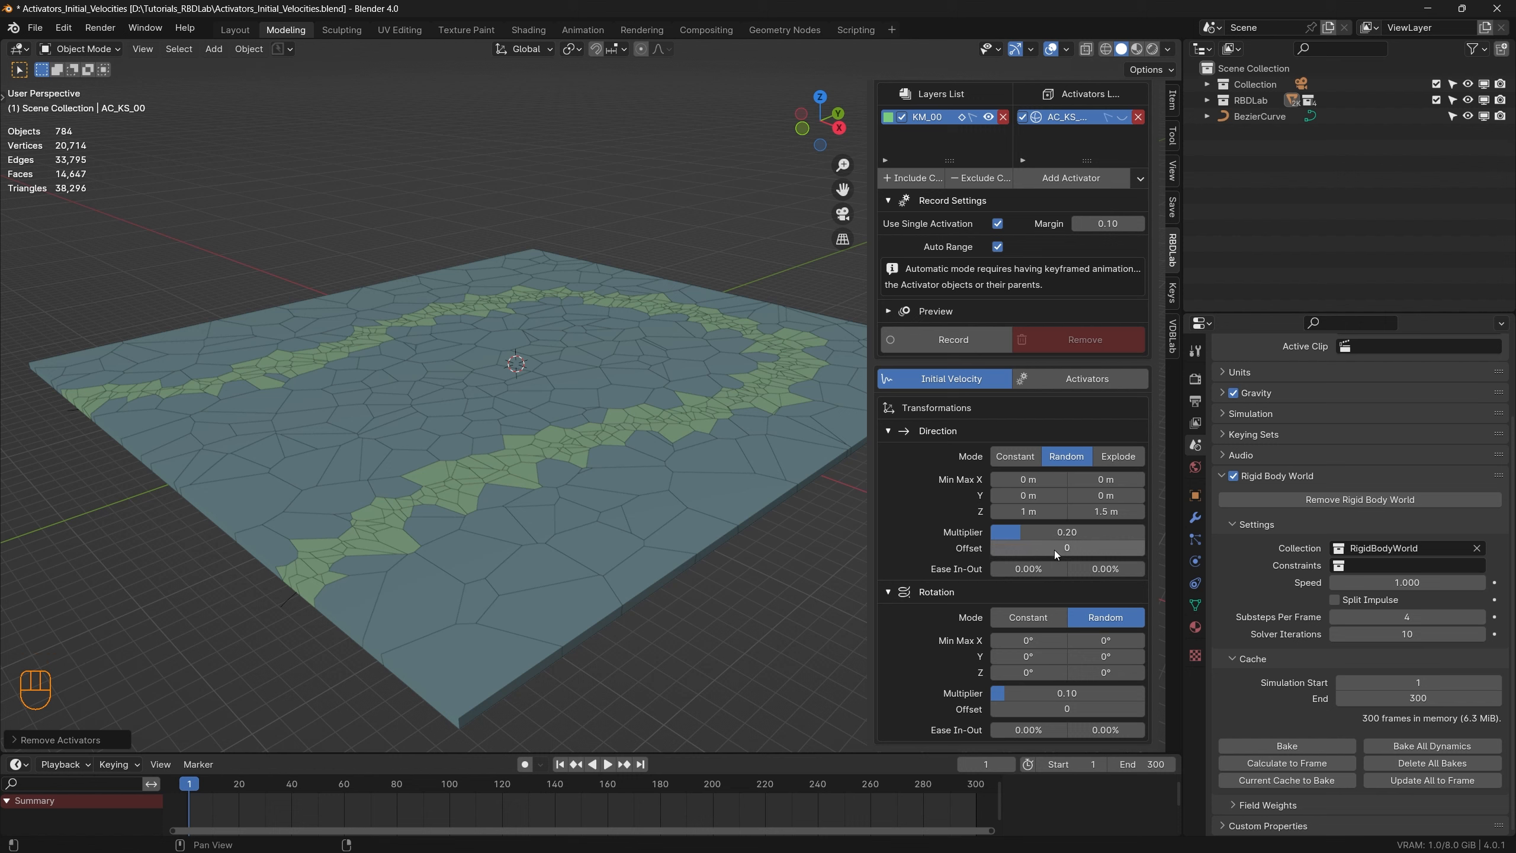
# Step: Set the random Rotation X and Y ranges to -90° minimum and 90° maximum
pyautogui.click(1030, 642)
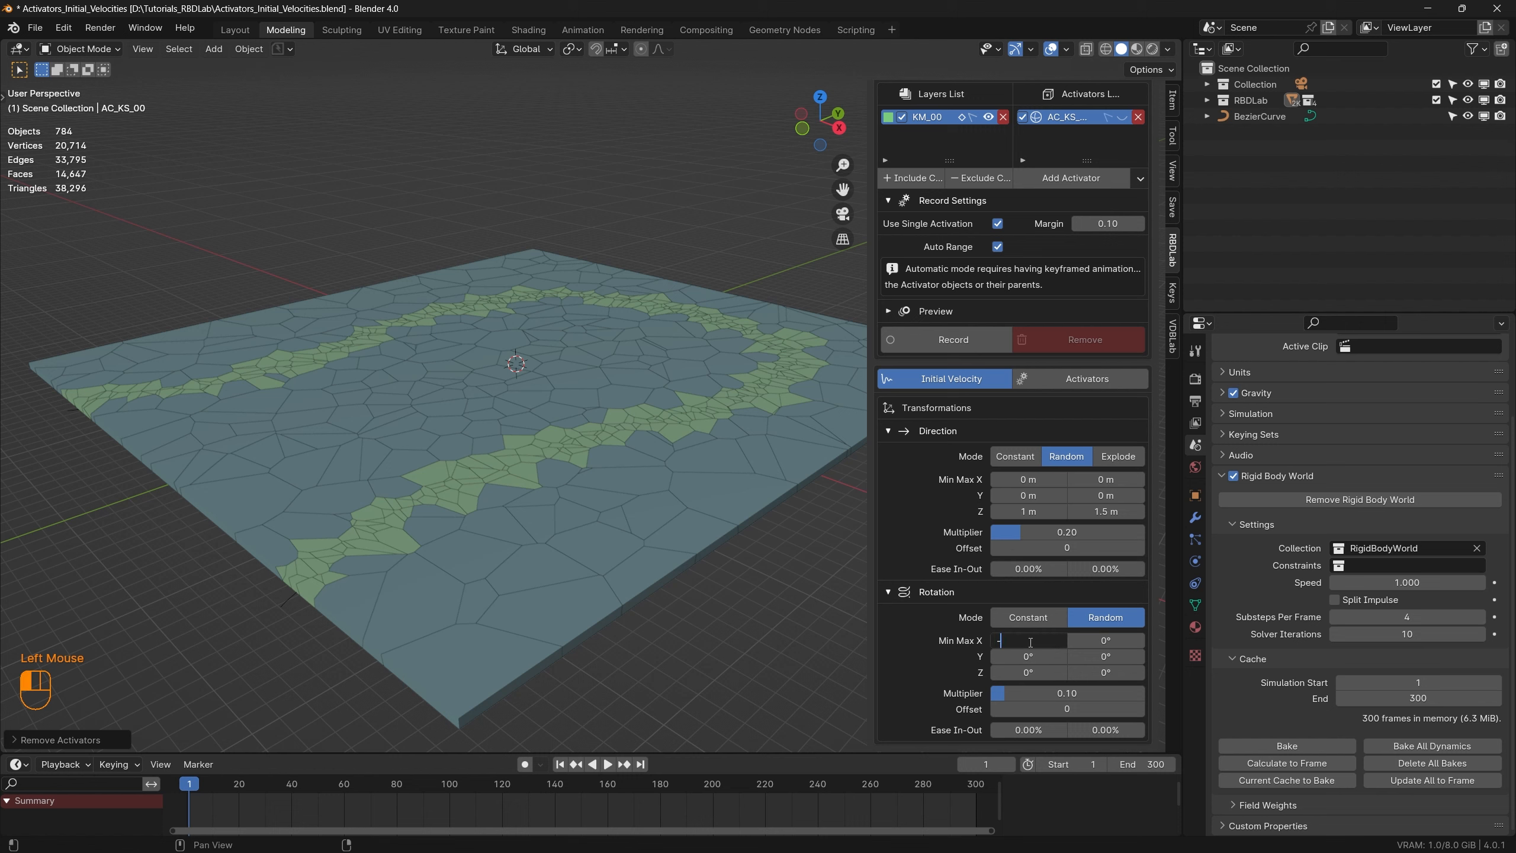
pyautogui.write('-90')
pyautogui.press('Return')
pyautogui.click(1104, 641)
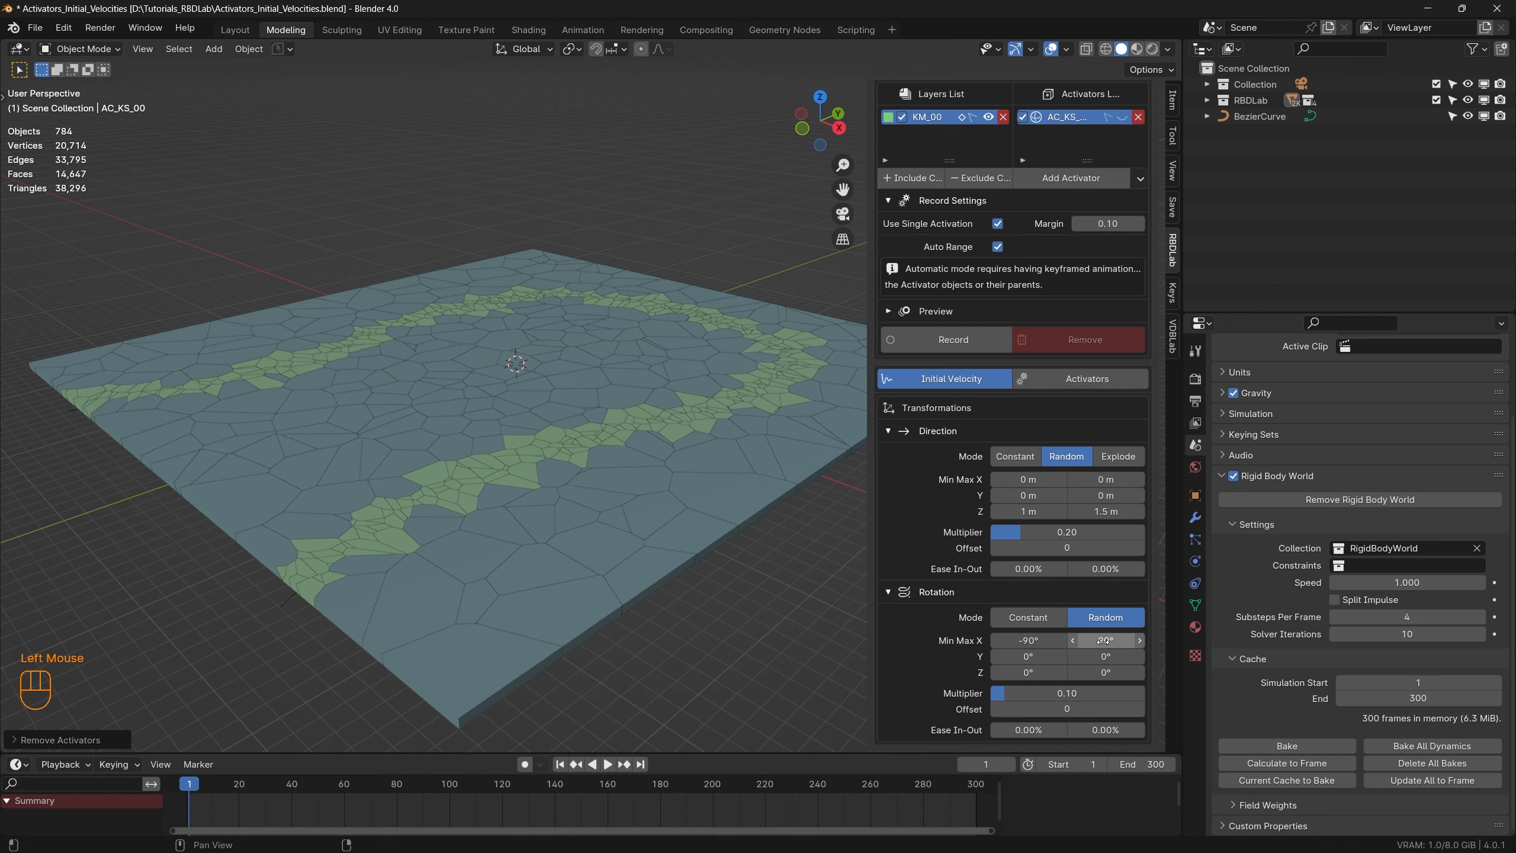
pyautogui.doubleClick(1027, 655)
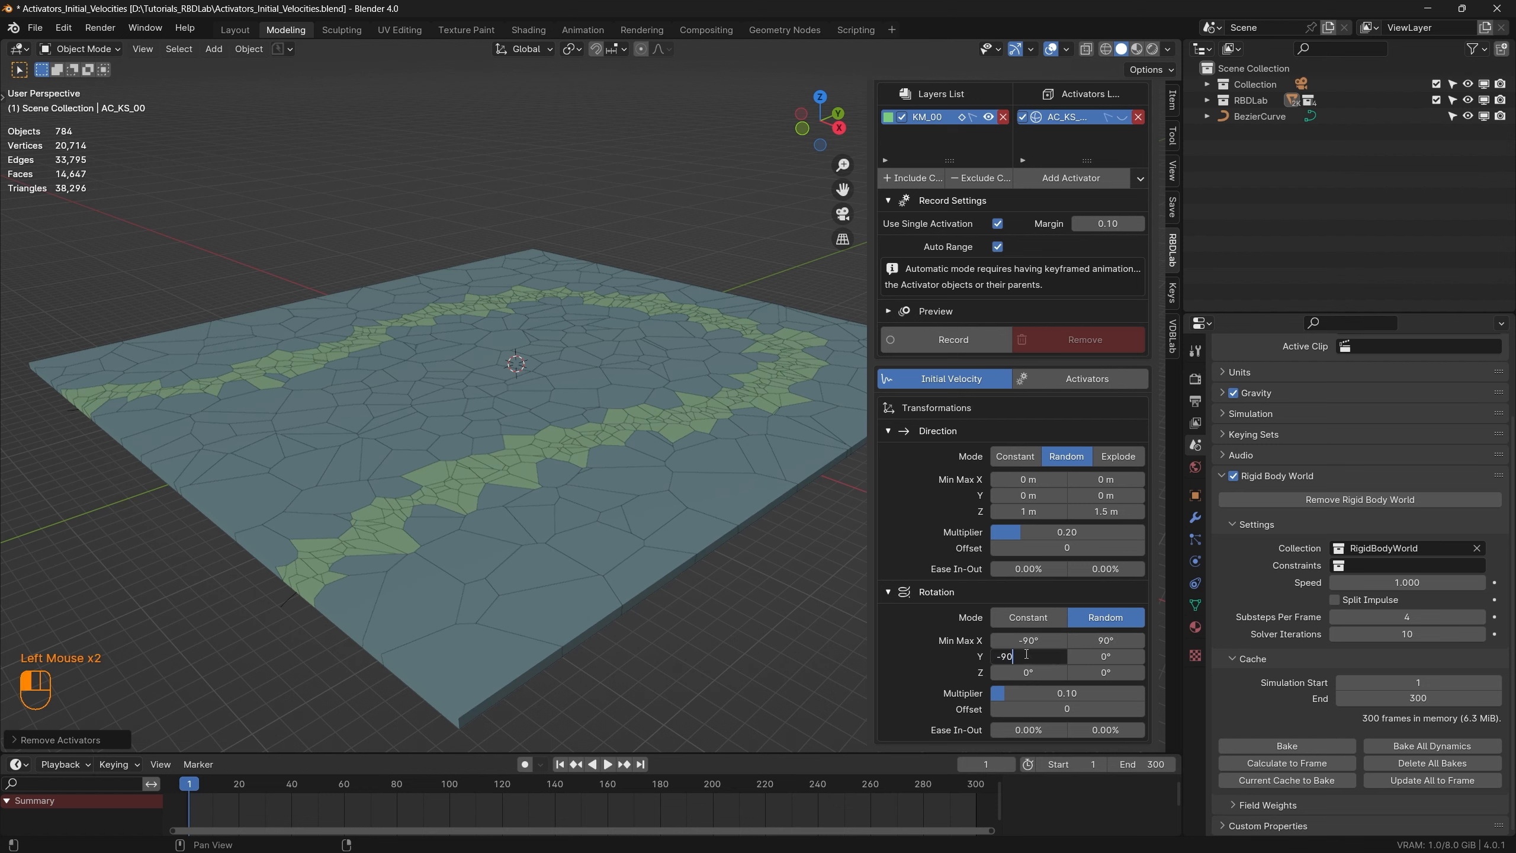
pyautogui.write('-90')
pyautogui.click(1118, 656)
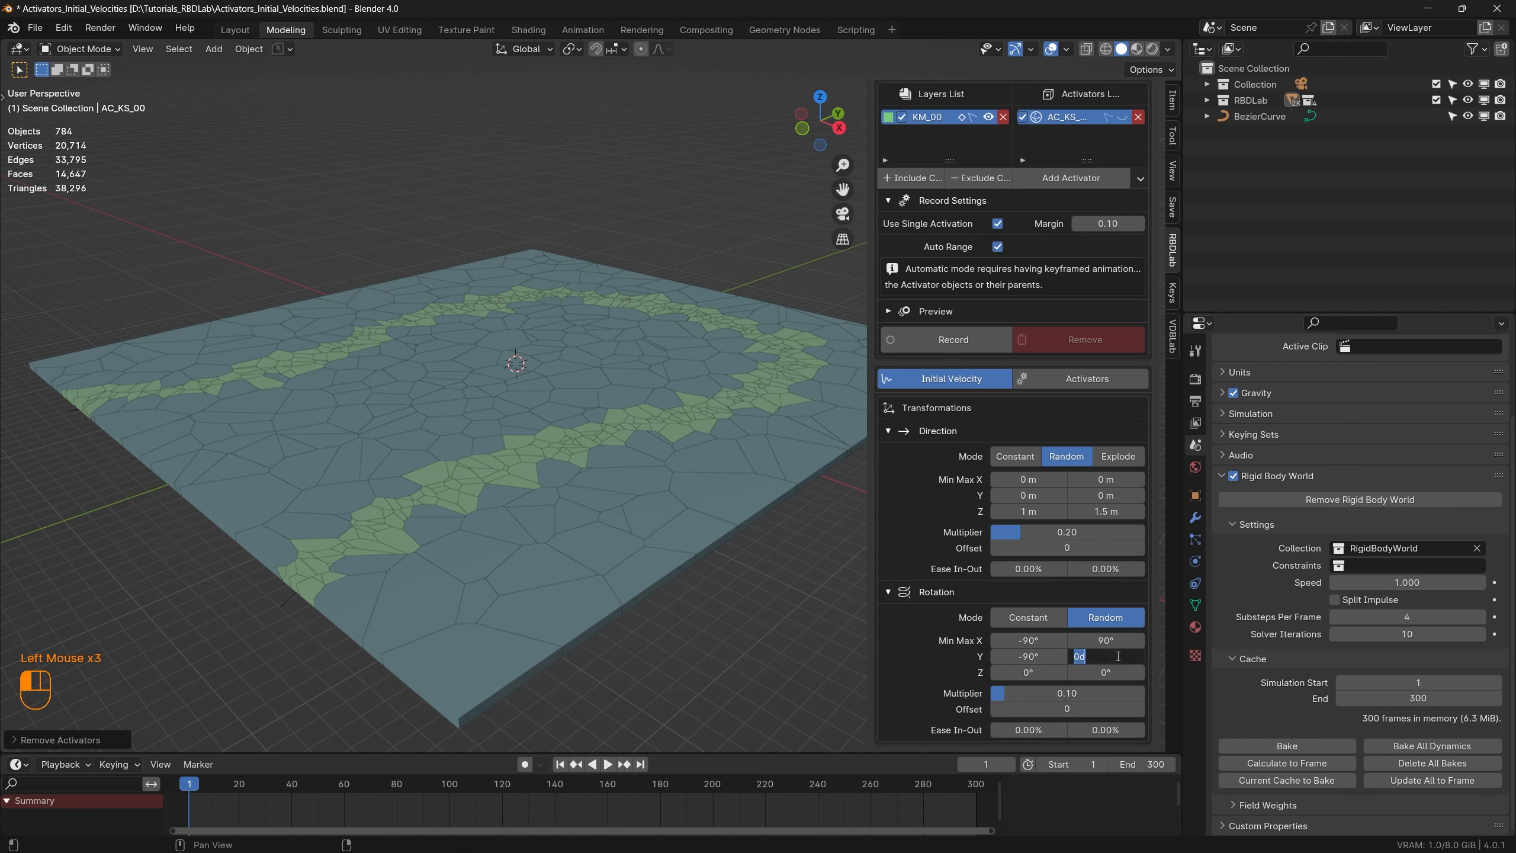
pyautogui.write('90')
pyautogui.press('Return')
# Step: Set the random Rotation Z range from -90° to 90° and record the activator again
pyautogui.click(1031, 670)
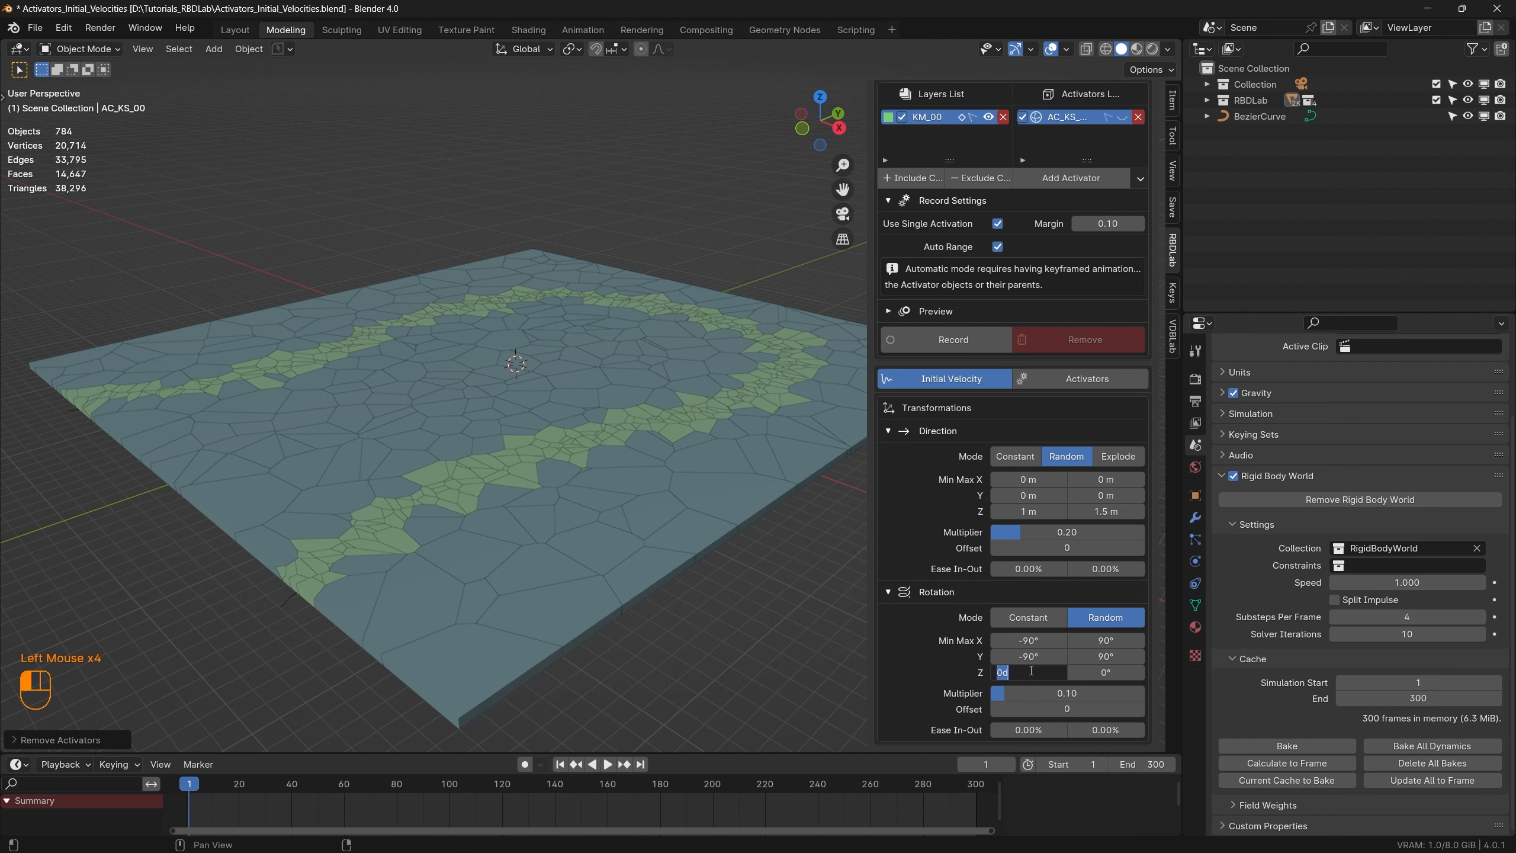
pyautogui.write('-90')
pyautogui.press('Return')
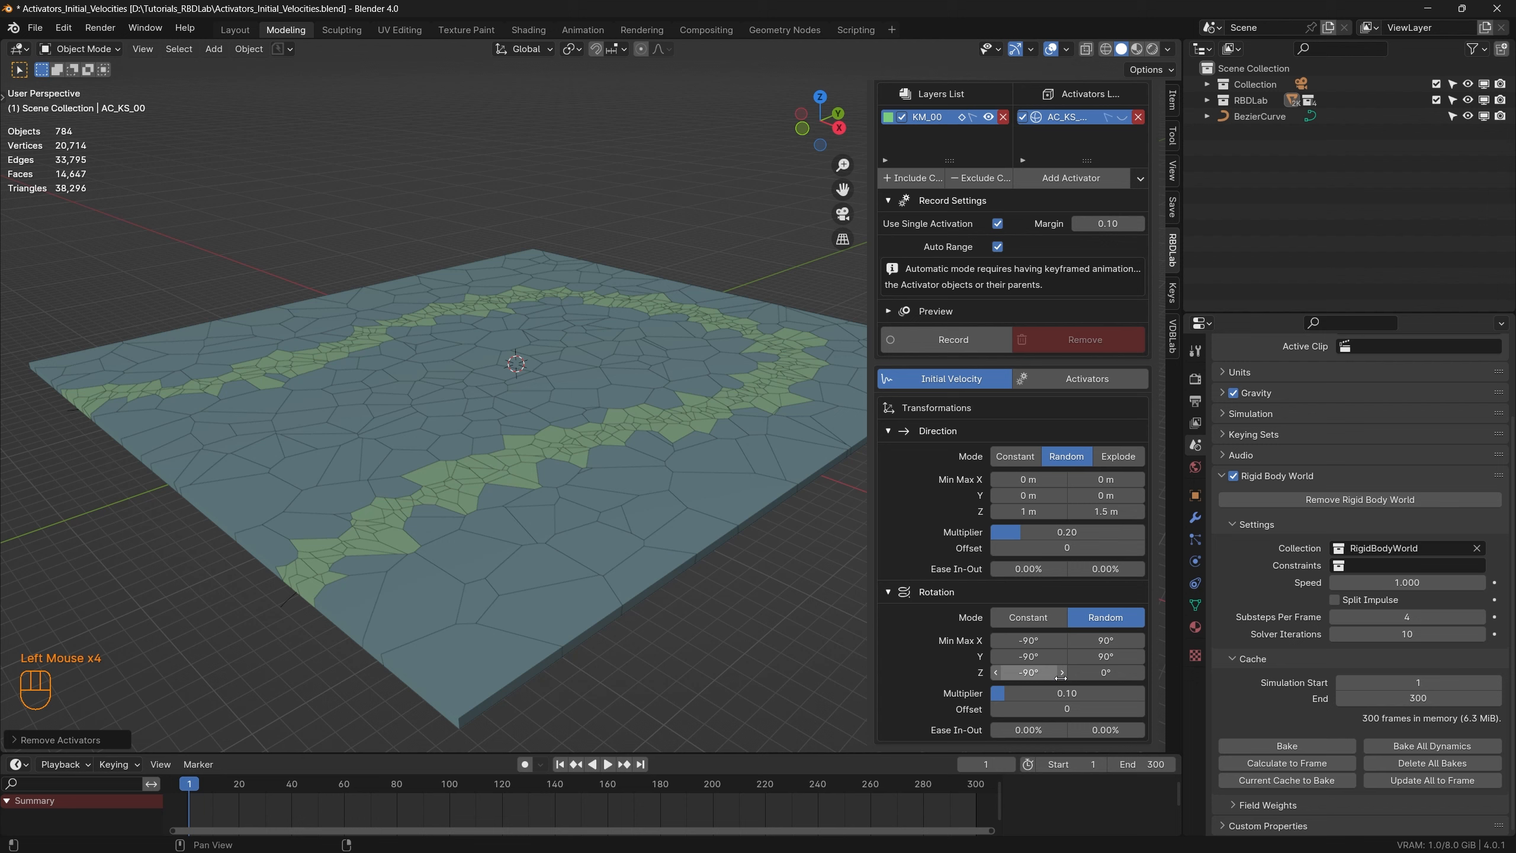
pyautogui.click(1108, 673)
pyautogui.write('90')
pyautogui.press('Return')
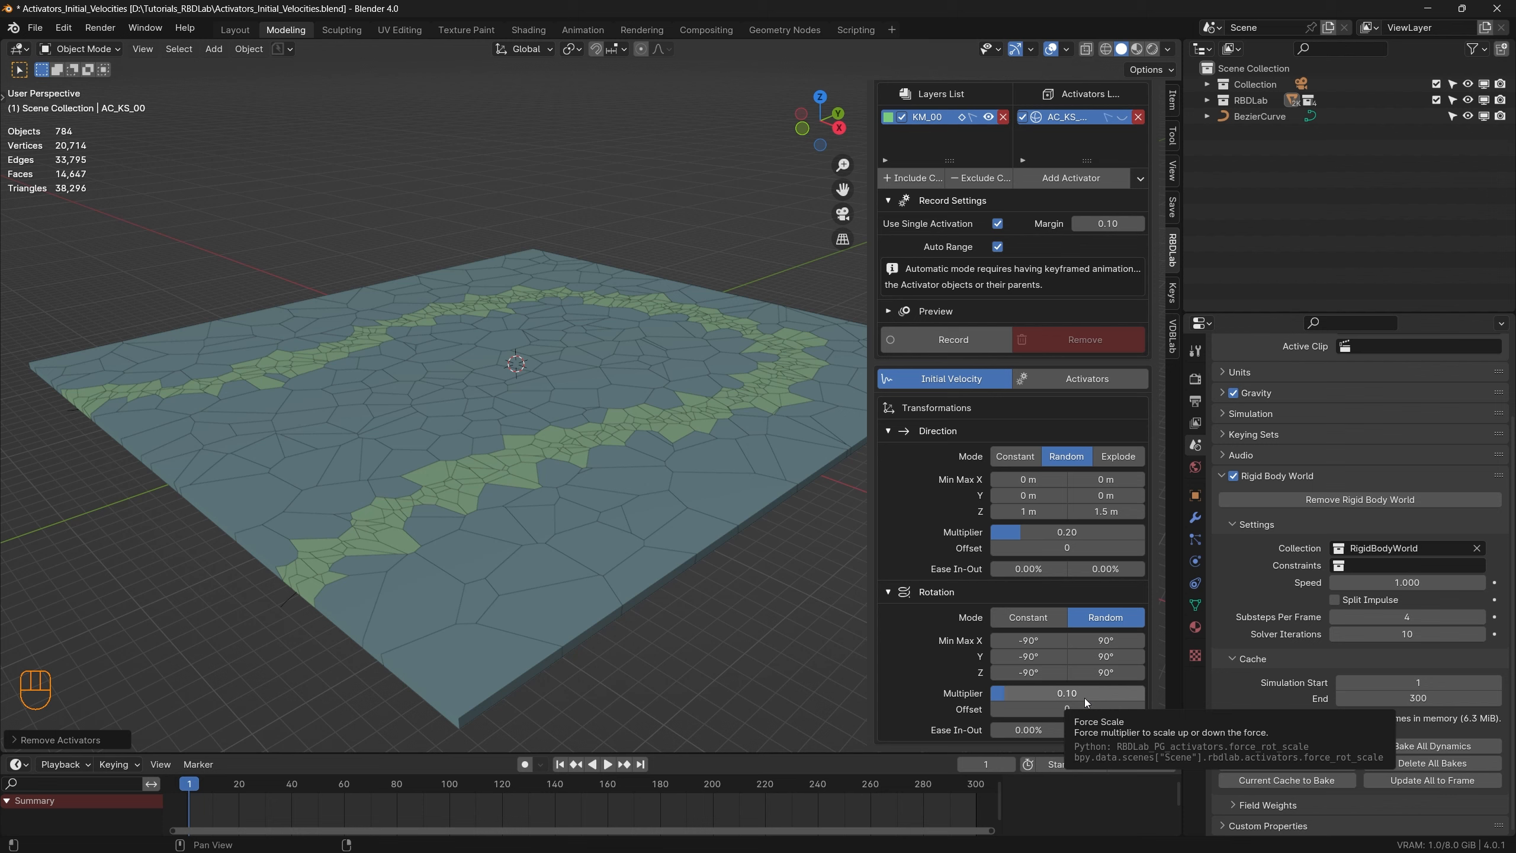
pyautogui.click(942, 340)
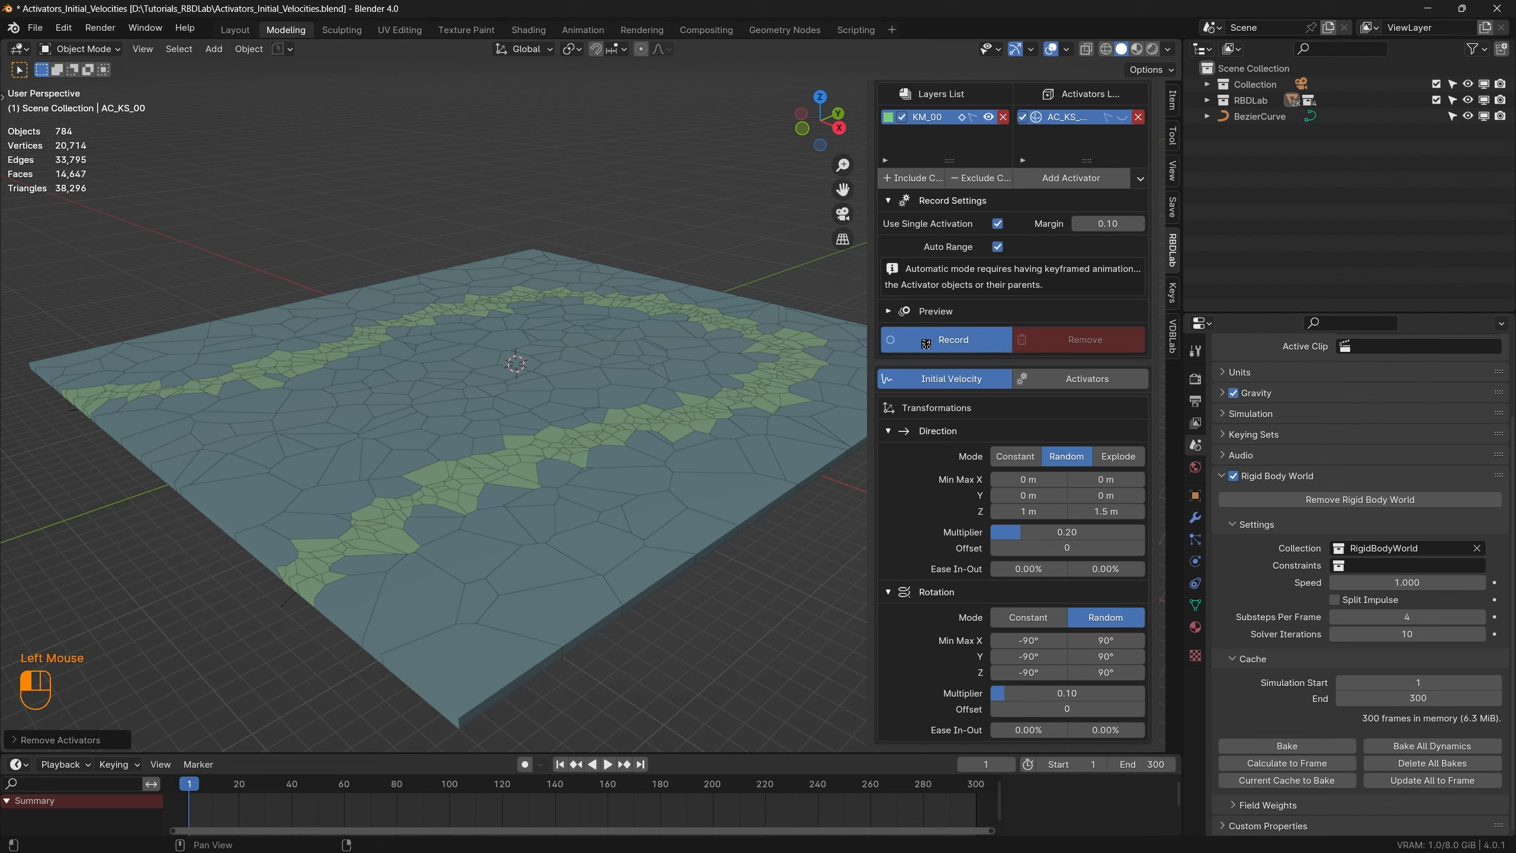
# Step: Play back the simulation to check the random direction and rotation, and return to frame 1
pyautogui.press('space')
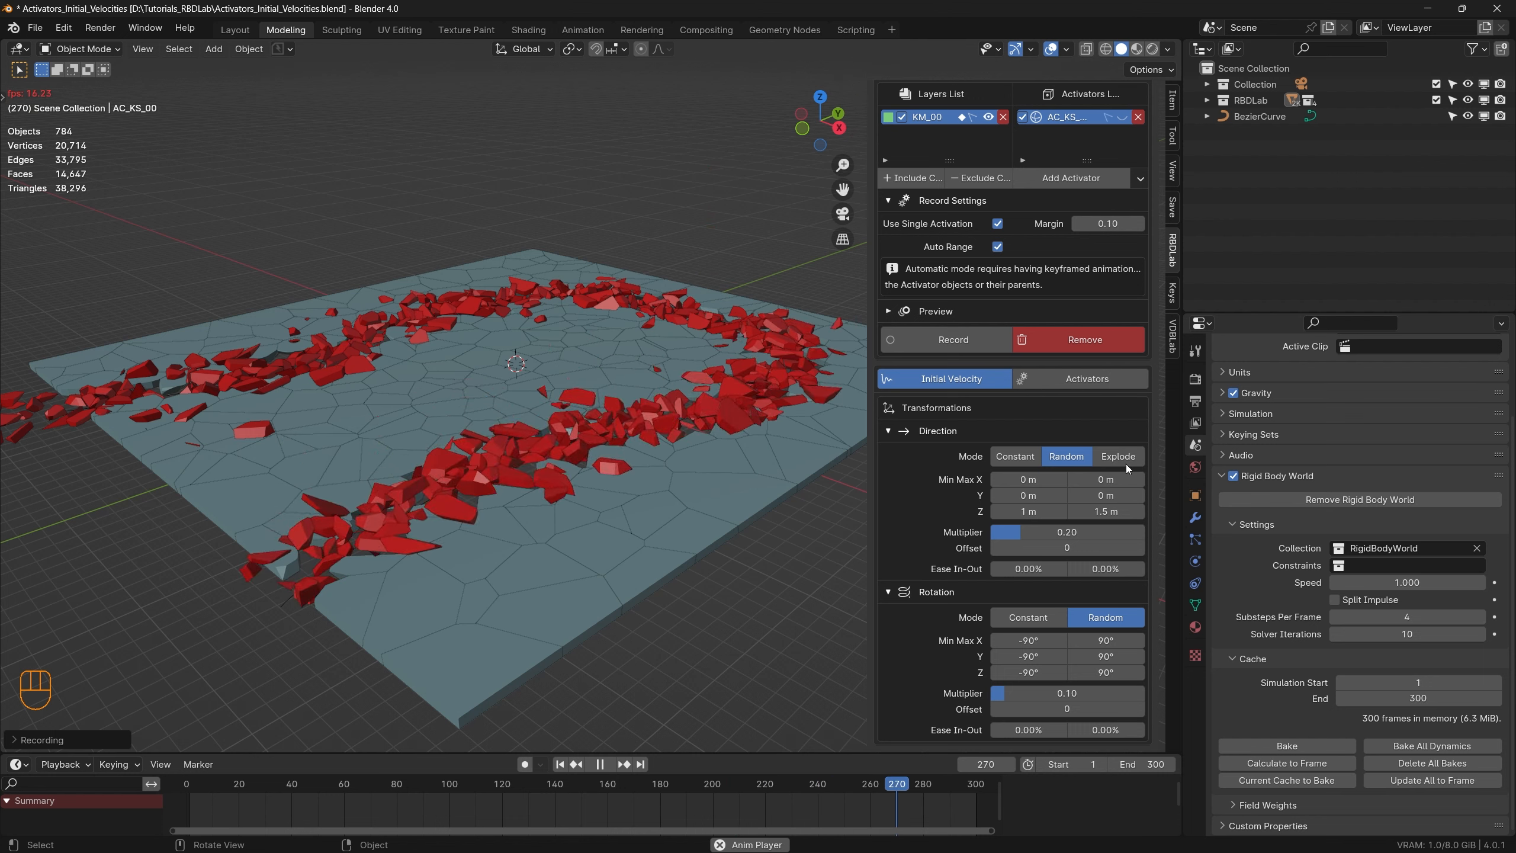
pyautogui.press('space')
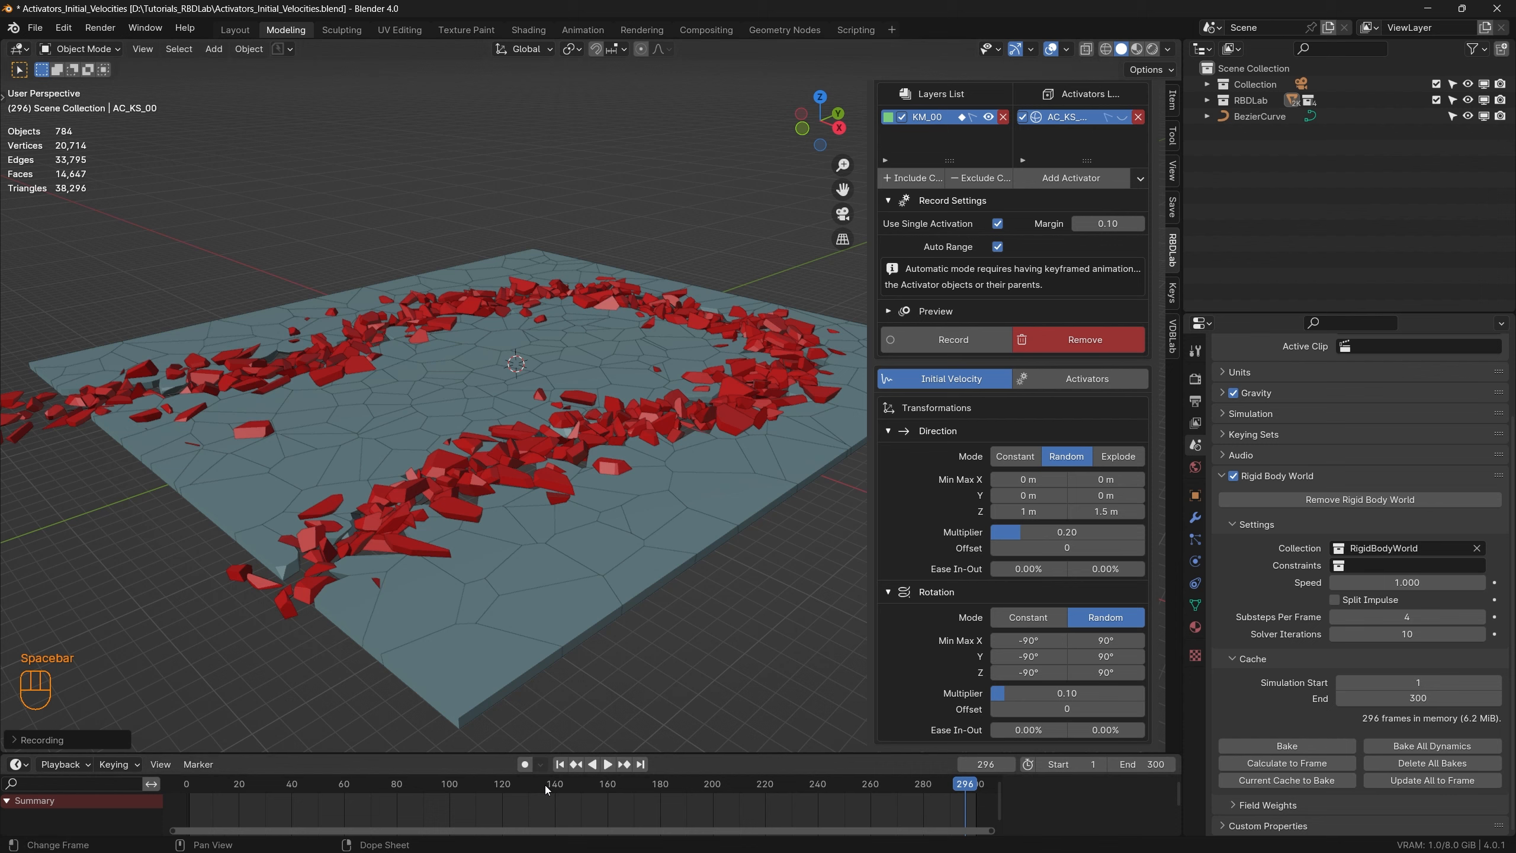
pyautogui.click(559, 764)
# Step: Turn on Pretty Shading in the Mesh Visualization Options to view the slab without the chunk colors
pyautogui.scroll(4, 964, 266)
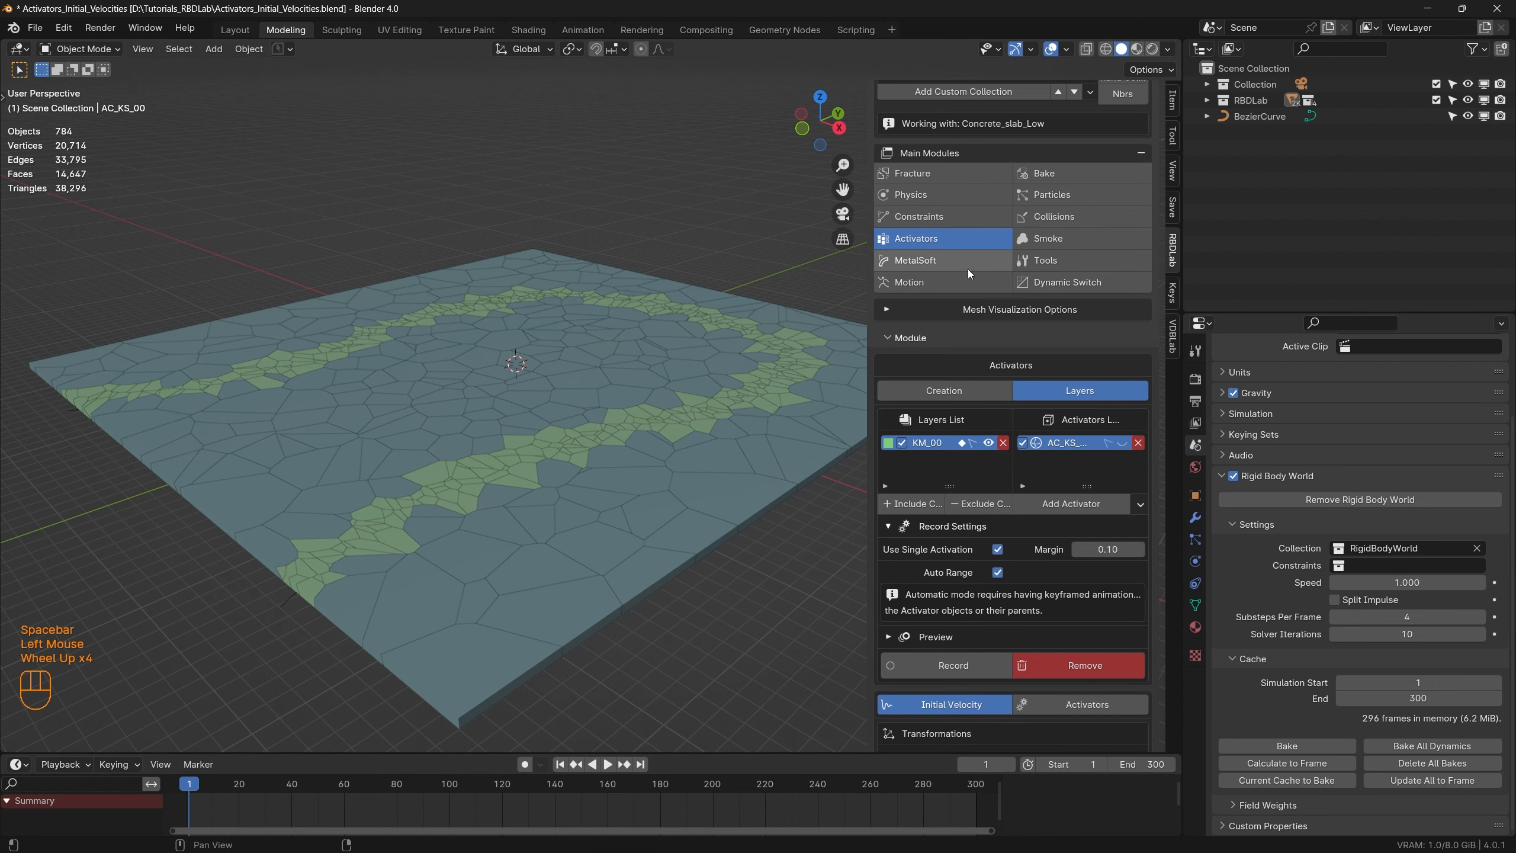
pyautogui.click(885, 313)
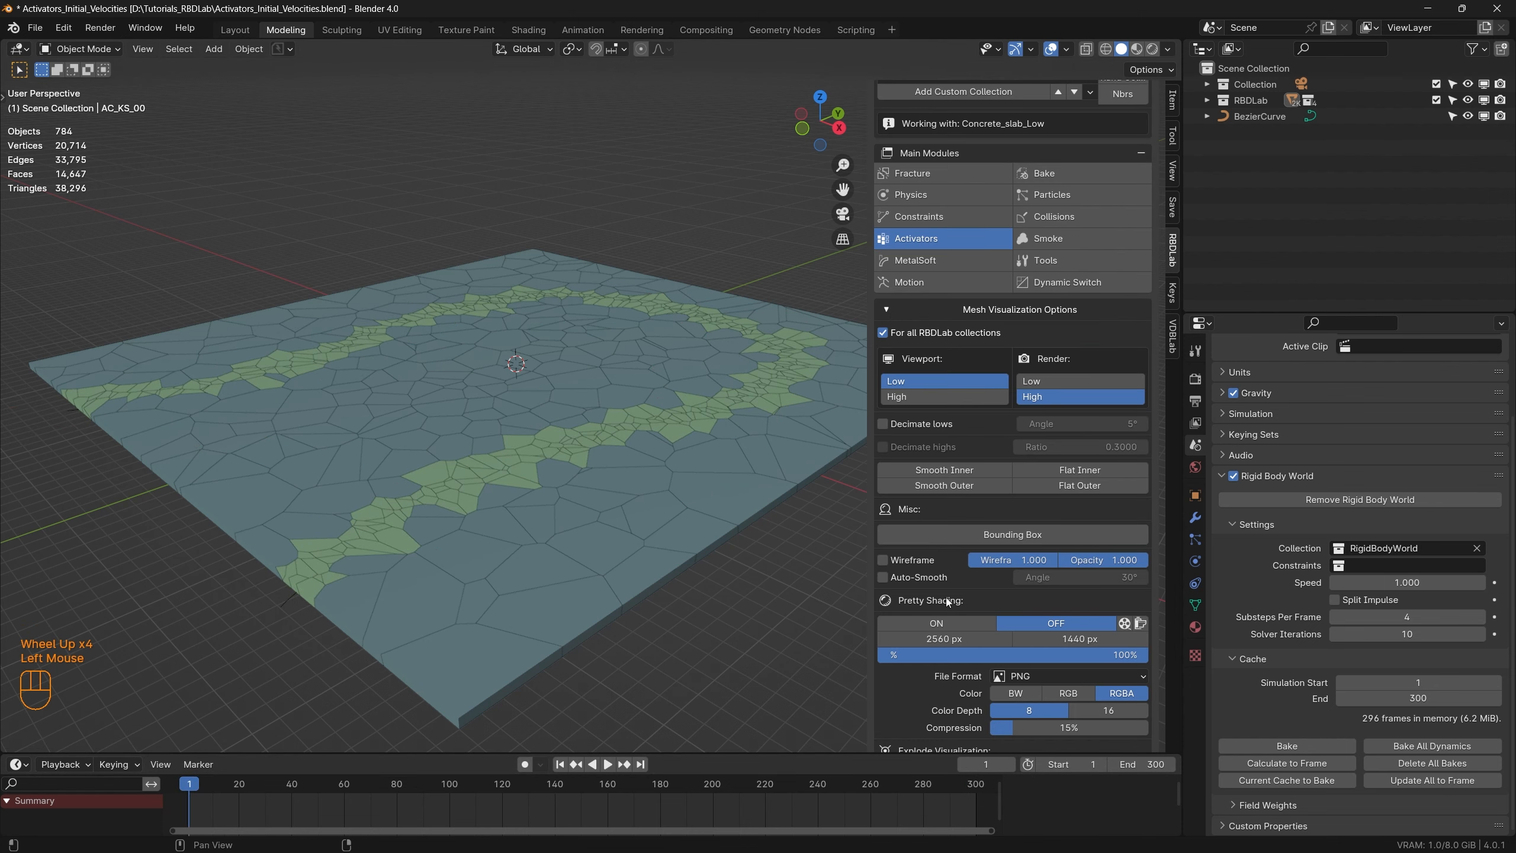
pyautogui.click(937, 622)
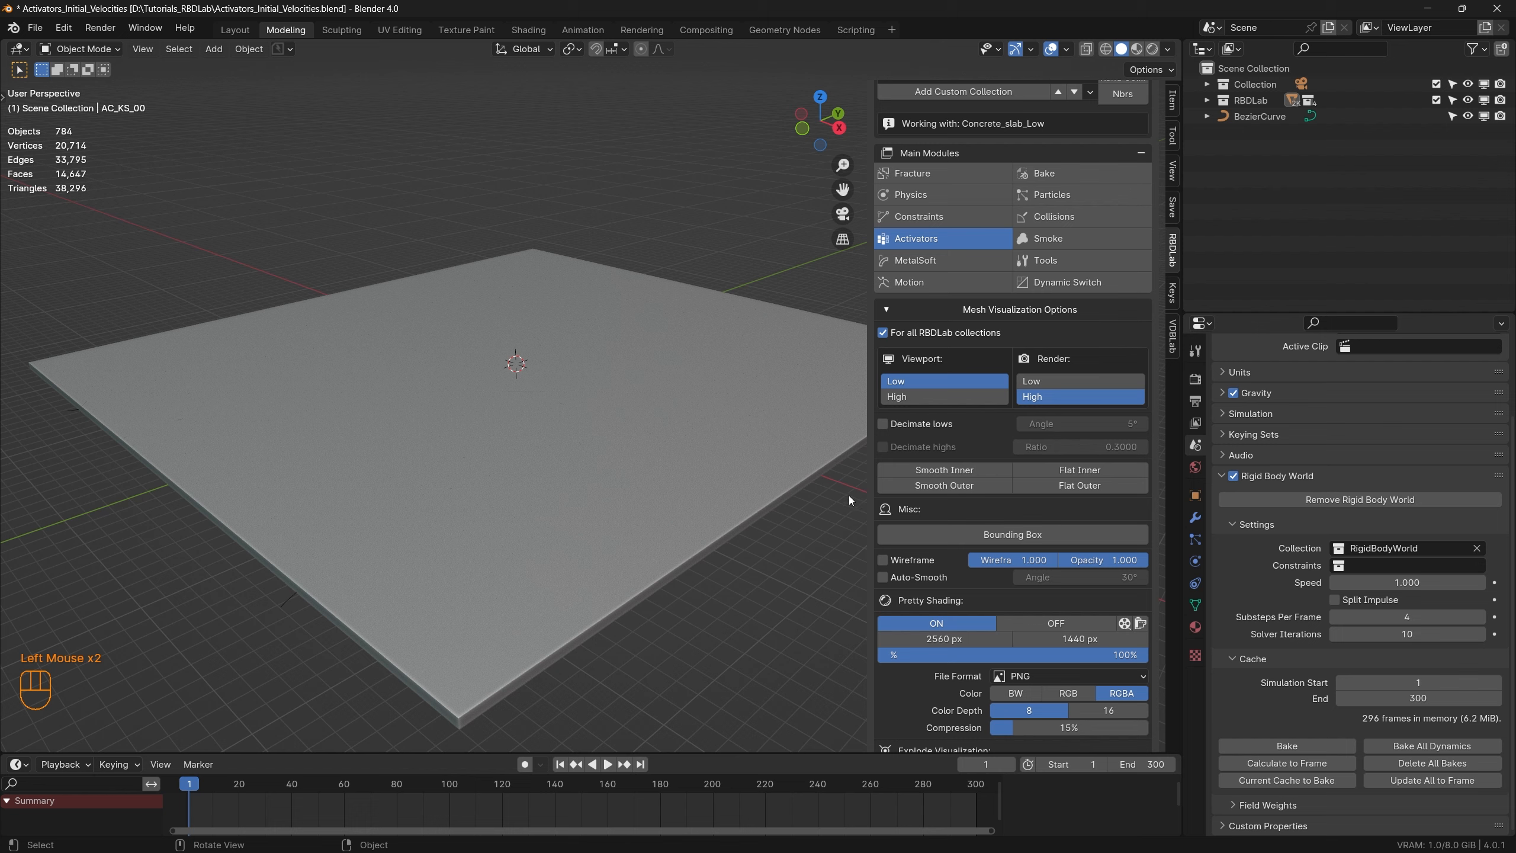
pyautogui.click(889, 309)
# Step: Play back the simulation with Pretty Shading, return to frame 1 and save the file
pyautogui.press('space')
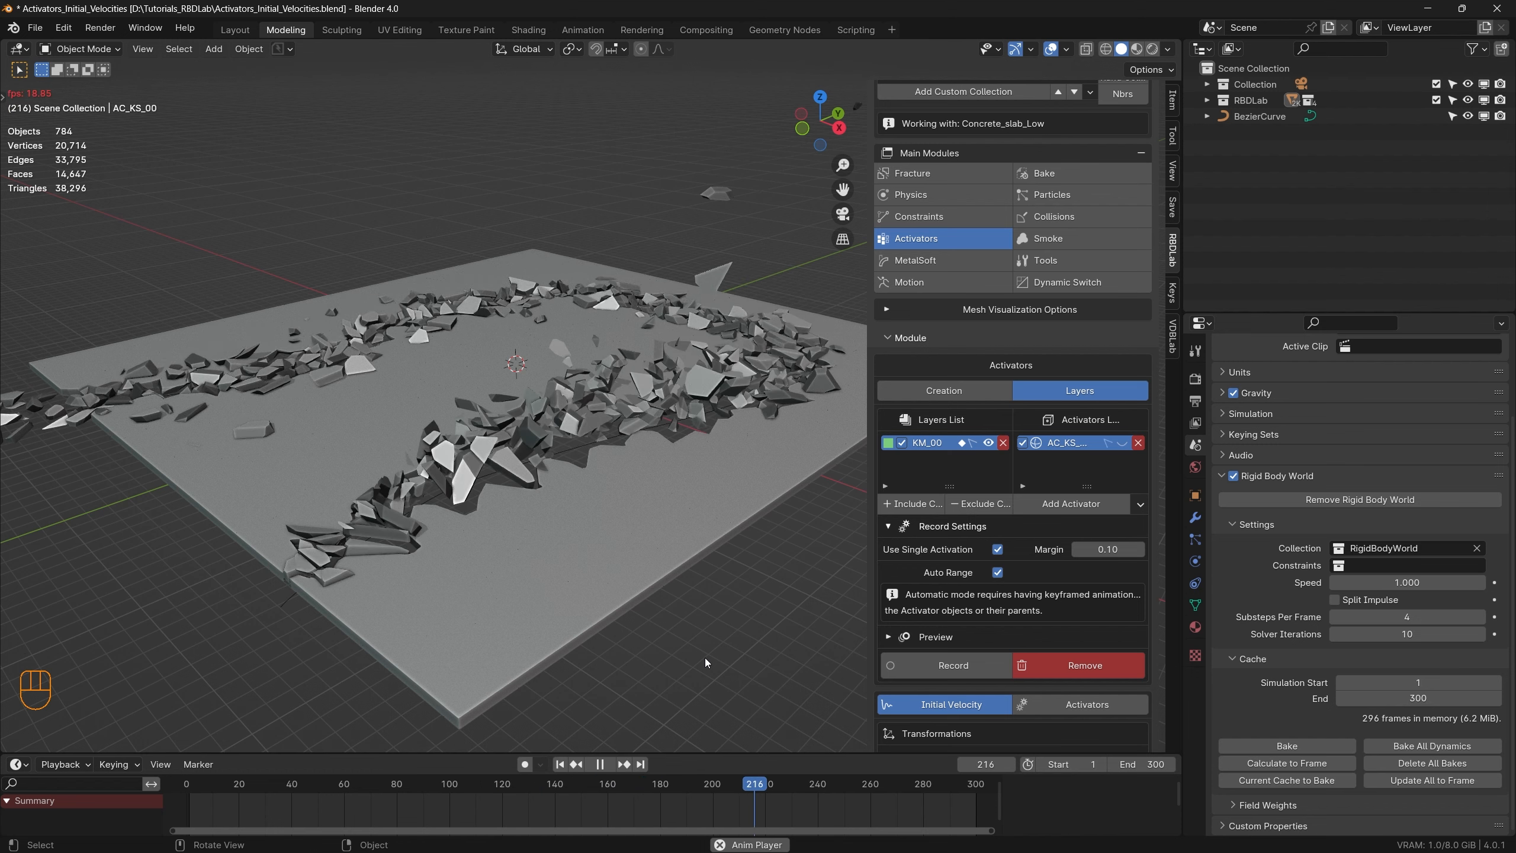
pyautogui.press('space')
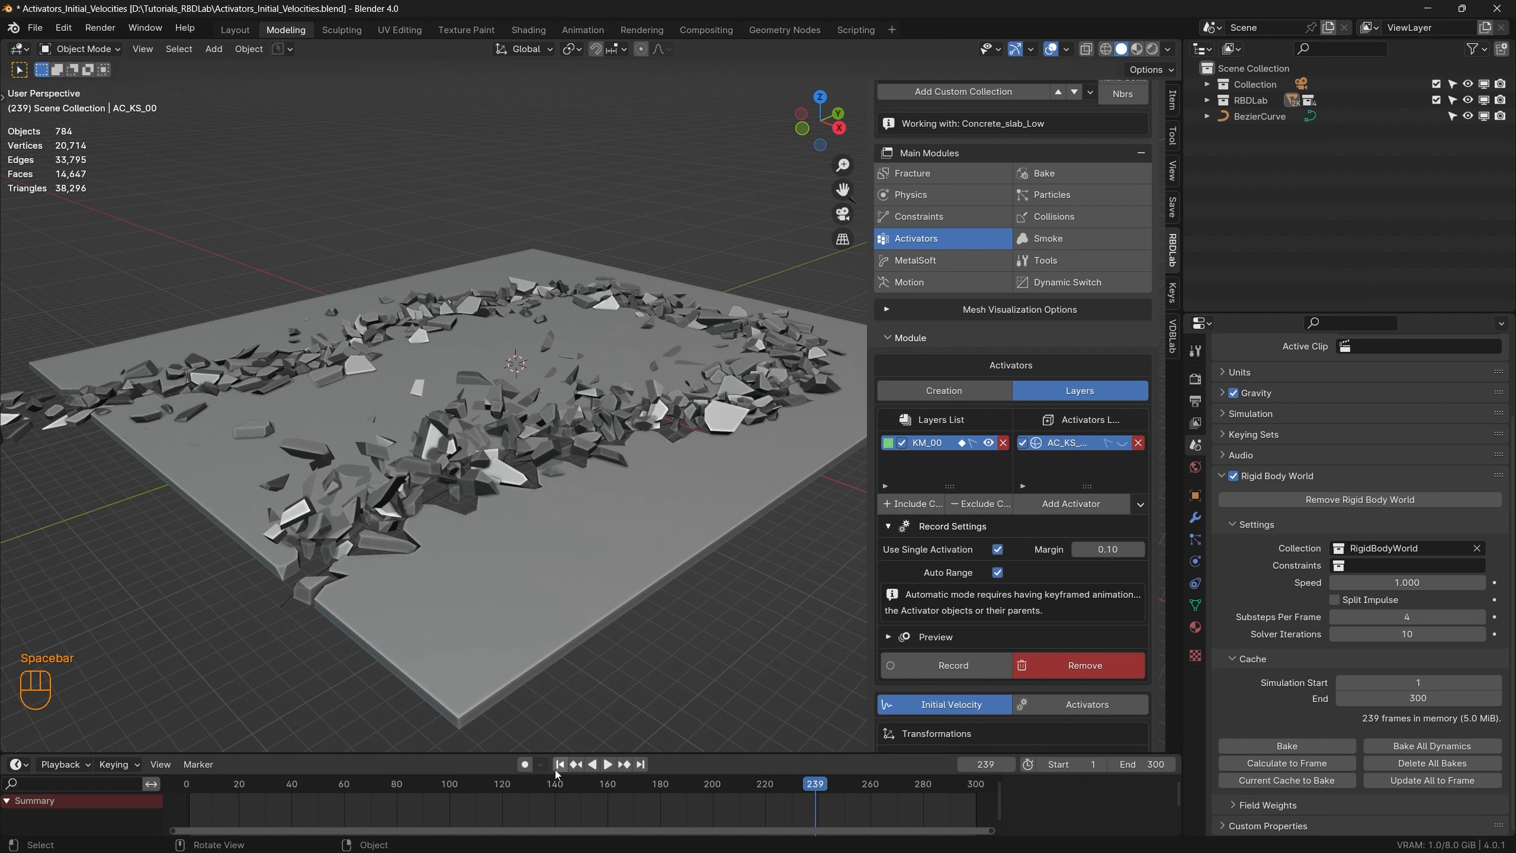
pyautogui.click(555, 771)
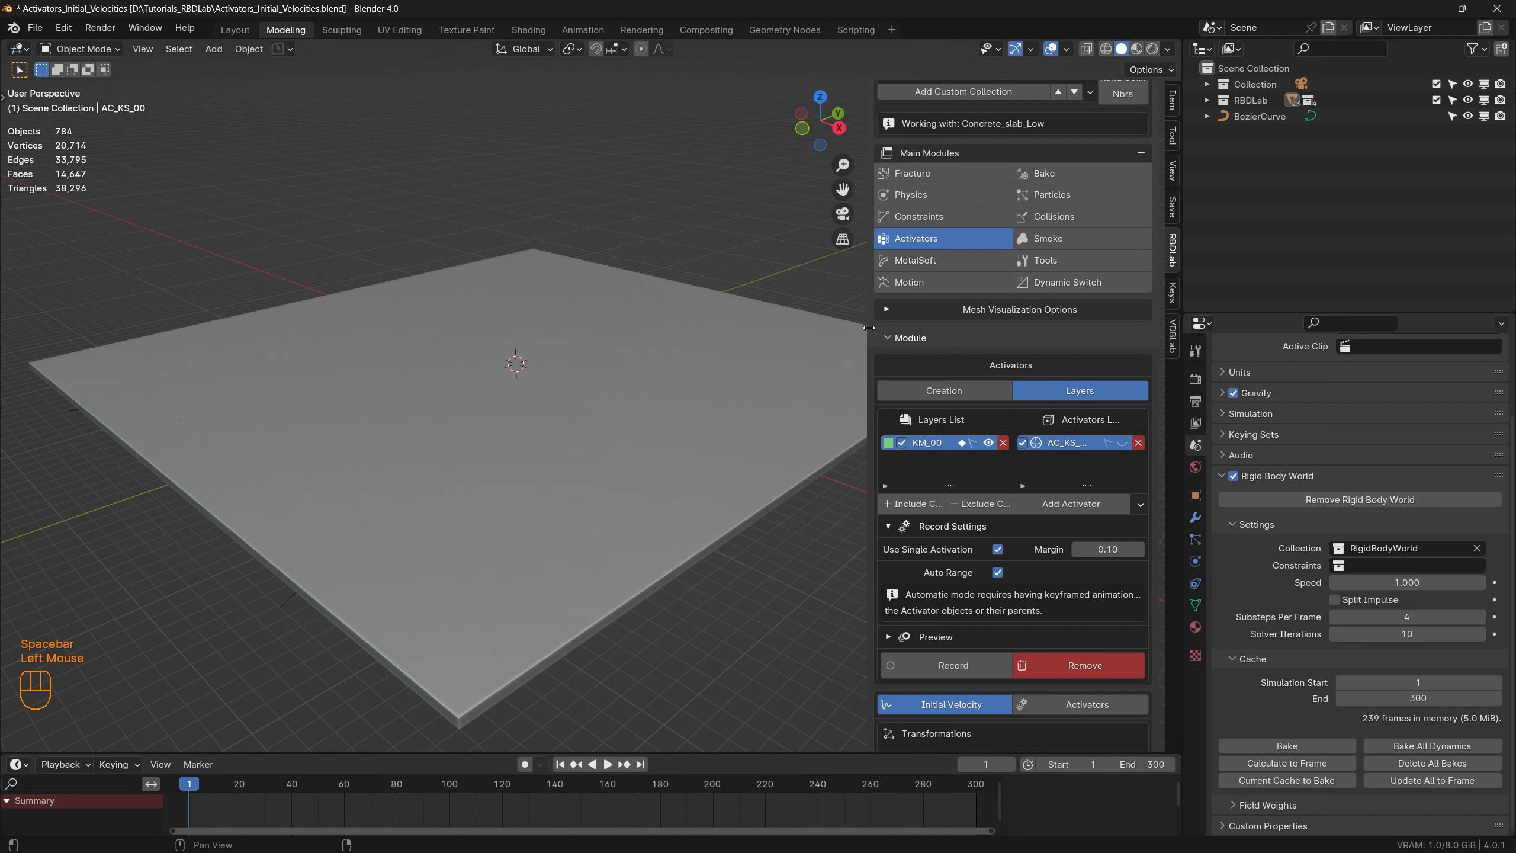
pyautogui.hotkey('ctrl', 's')
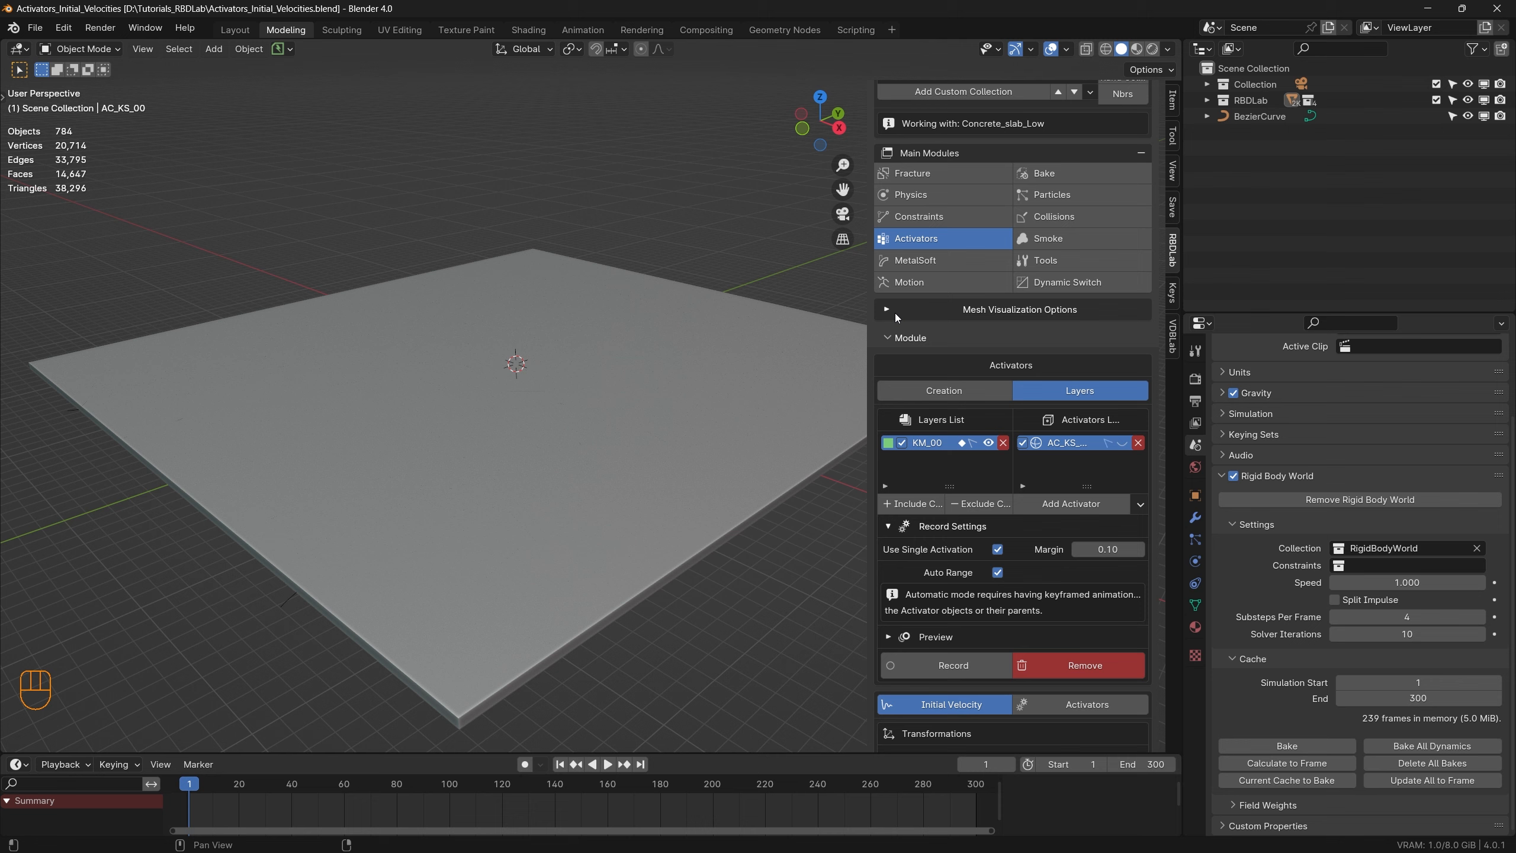
# Step: Turn Pretty Shading off again and remove the existing activator recording
pyautogui.click(895, 312)
pyautogui.click(1058, 622)
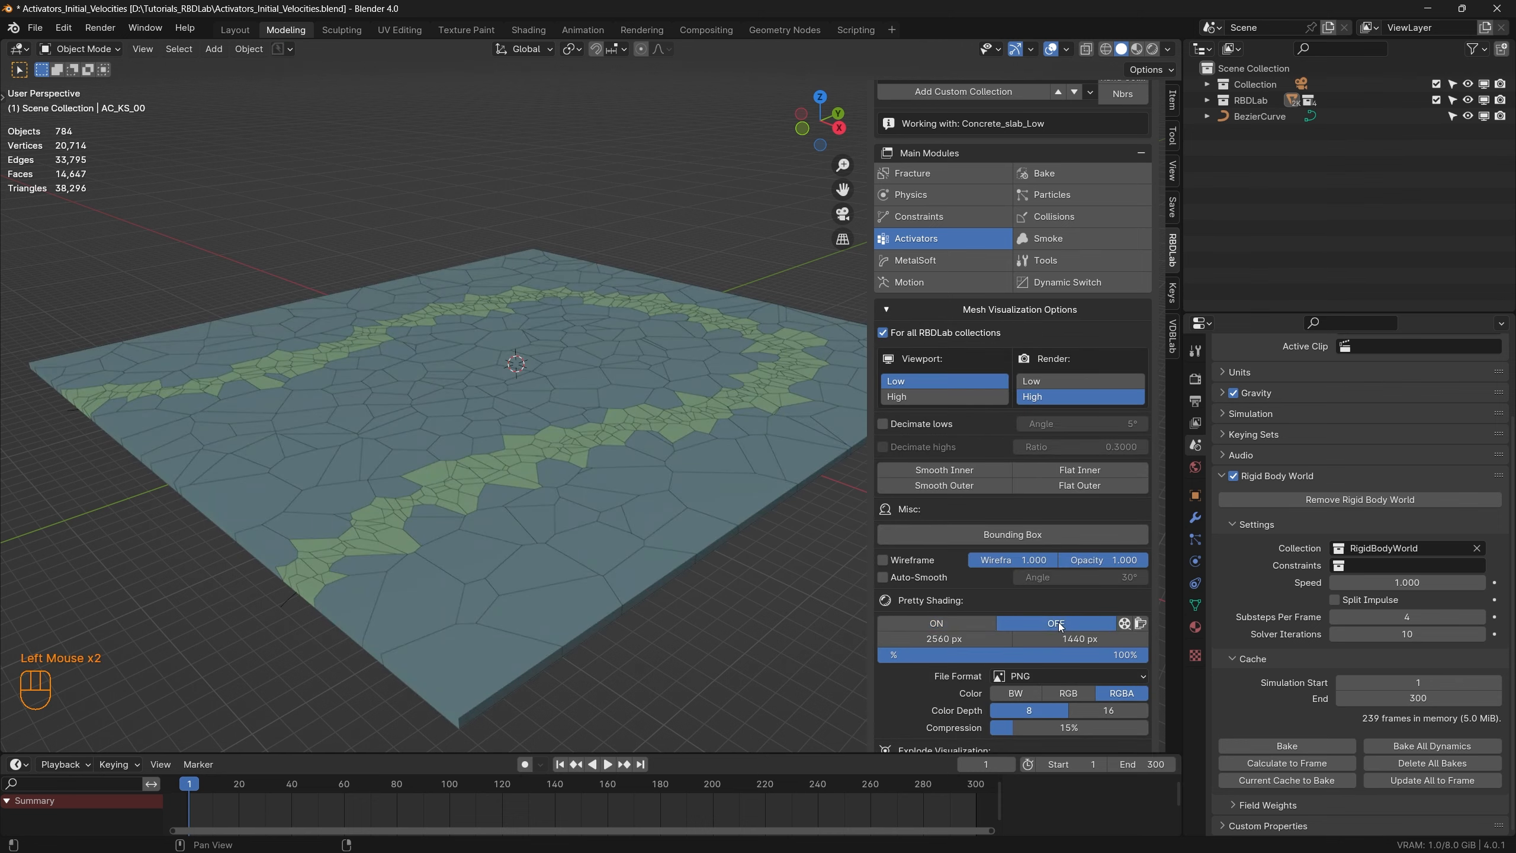
pyautogui.click(889, 311)
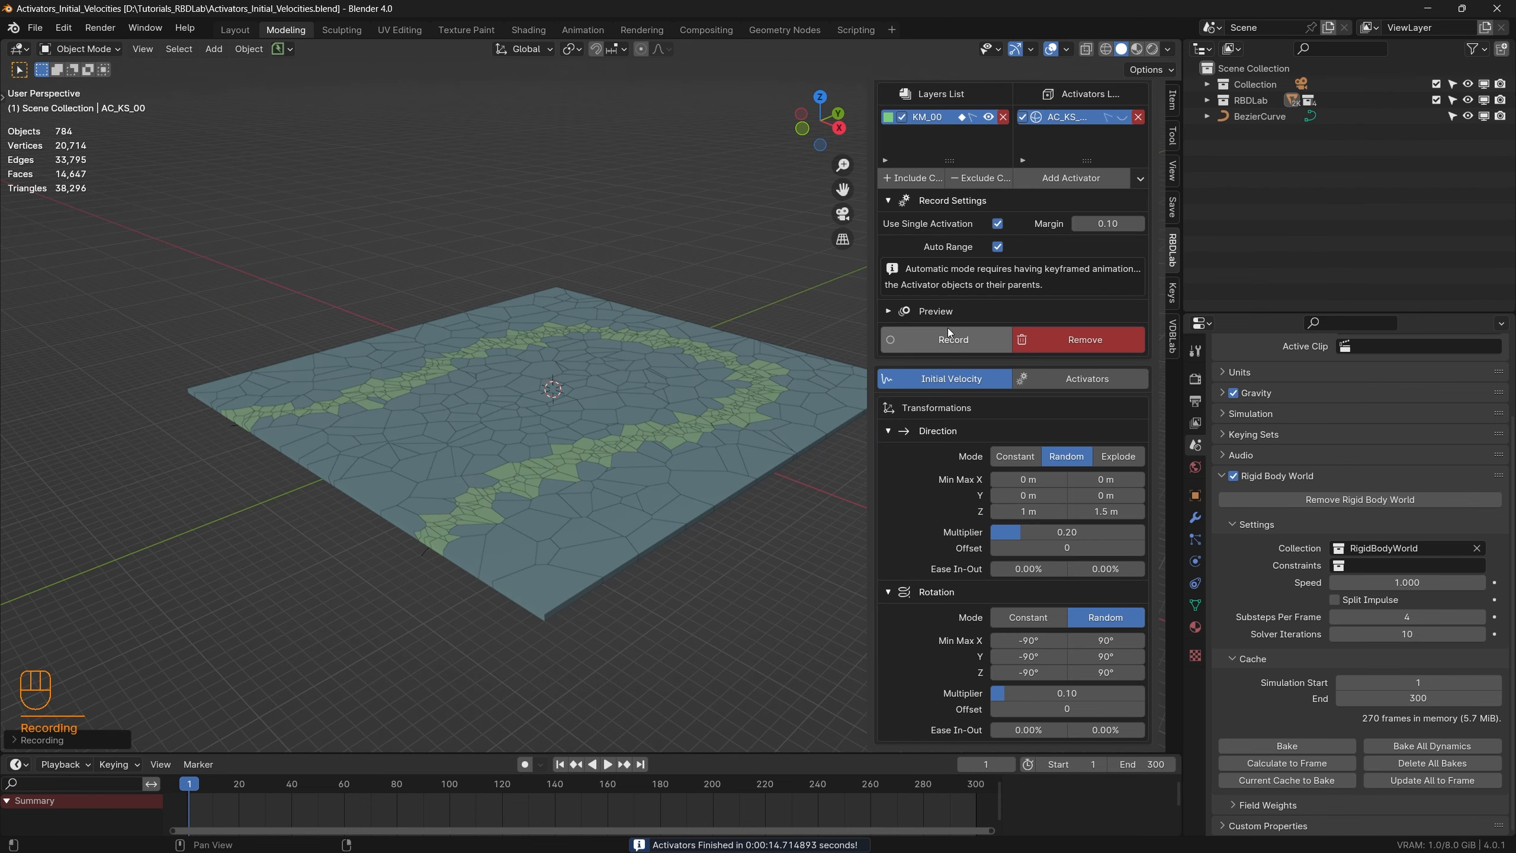
pyautogui.click(1094, 340)
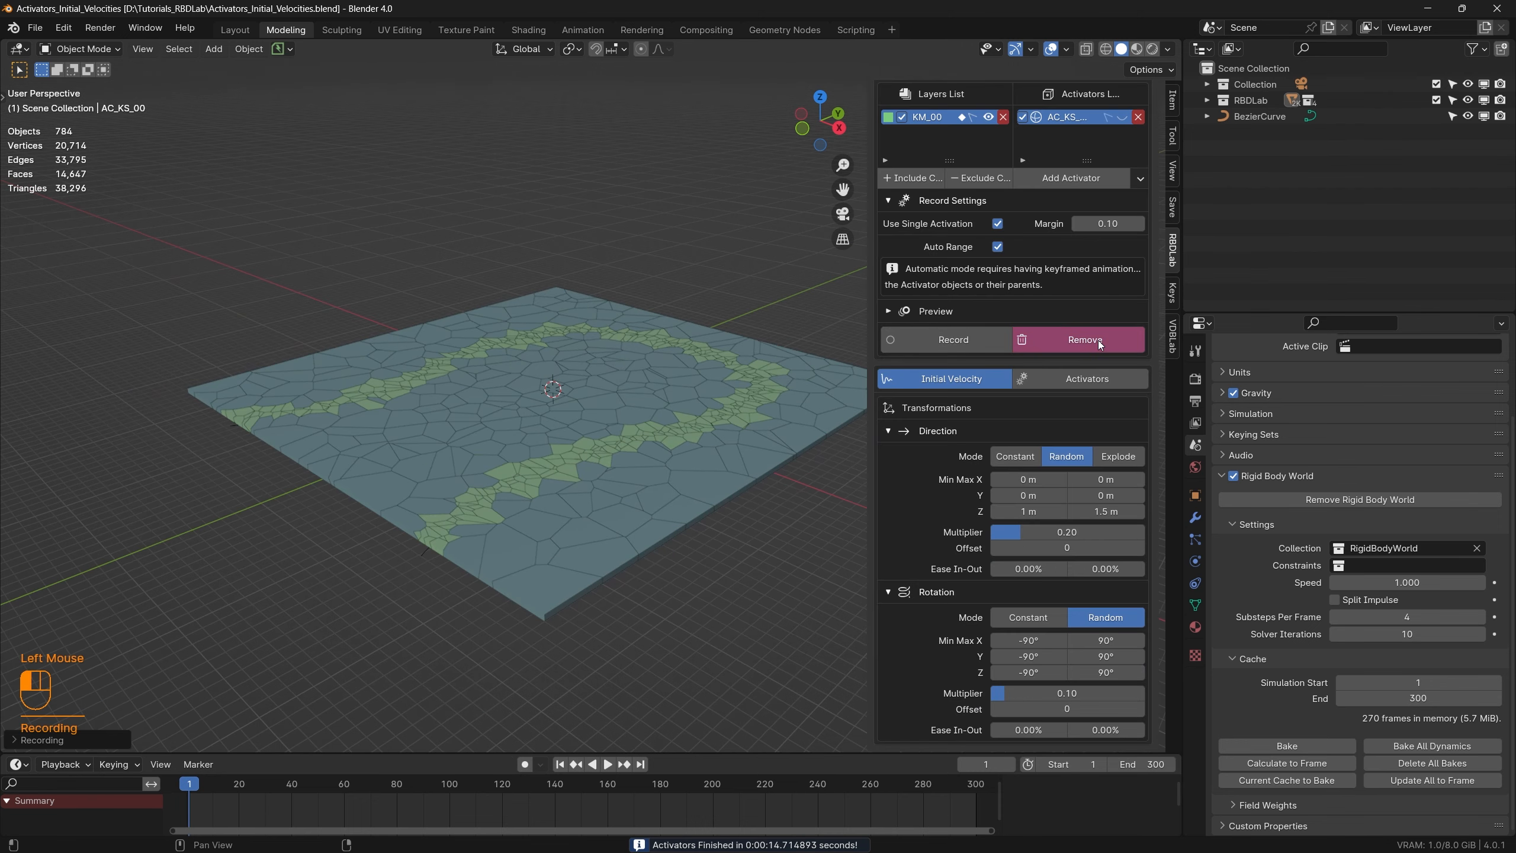
# Step: Set the Initial Velocity rotation multiplier to 0.2 and record the activators again
pyautogui.doubleClick(1080, 694)
pyautogui.write('0.2')
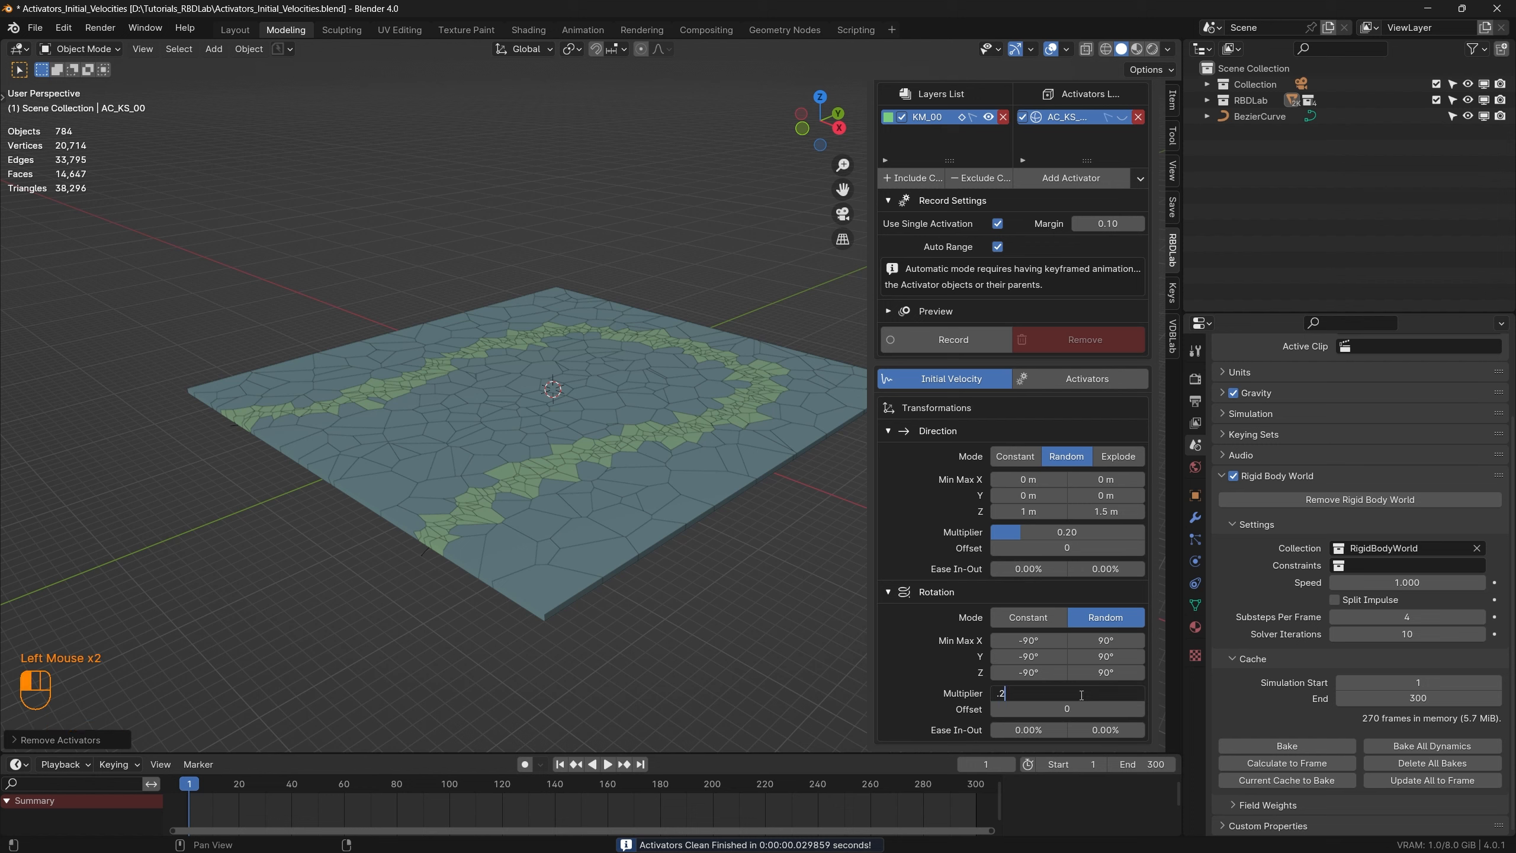
pyautogui.press('Return')
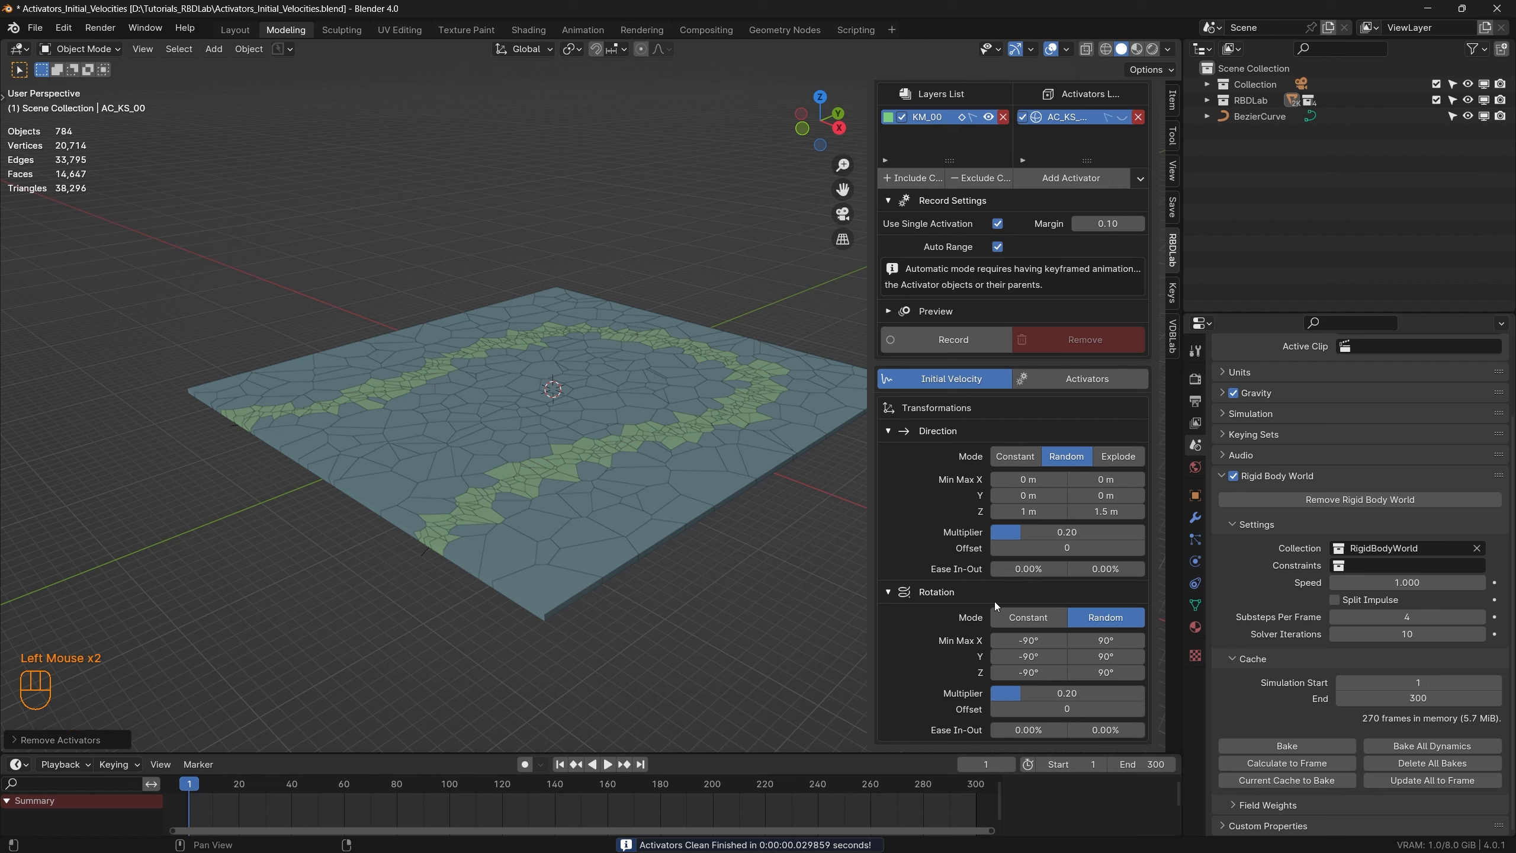
pyautogui.click(953, 336)
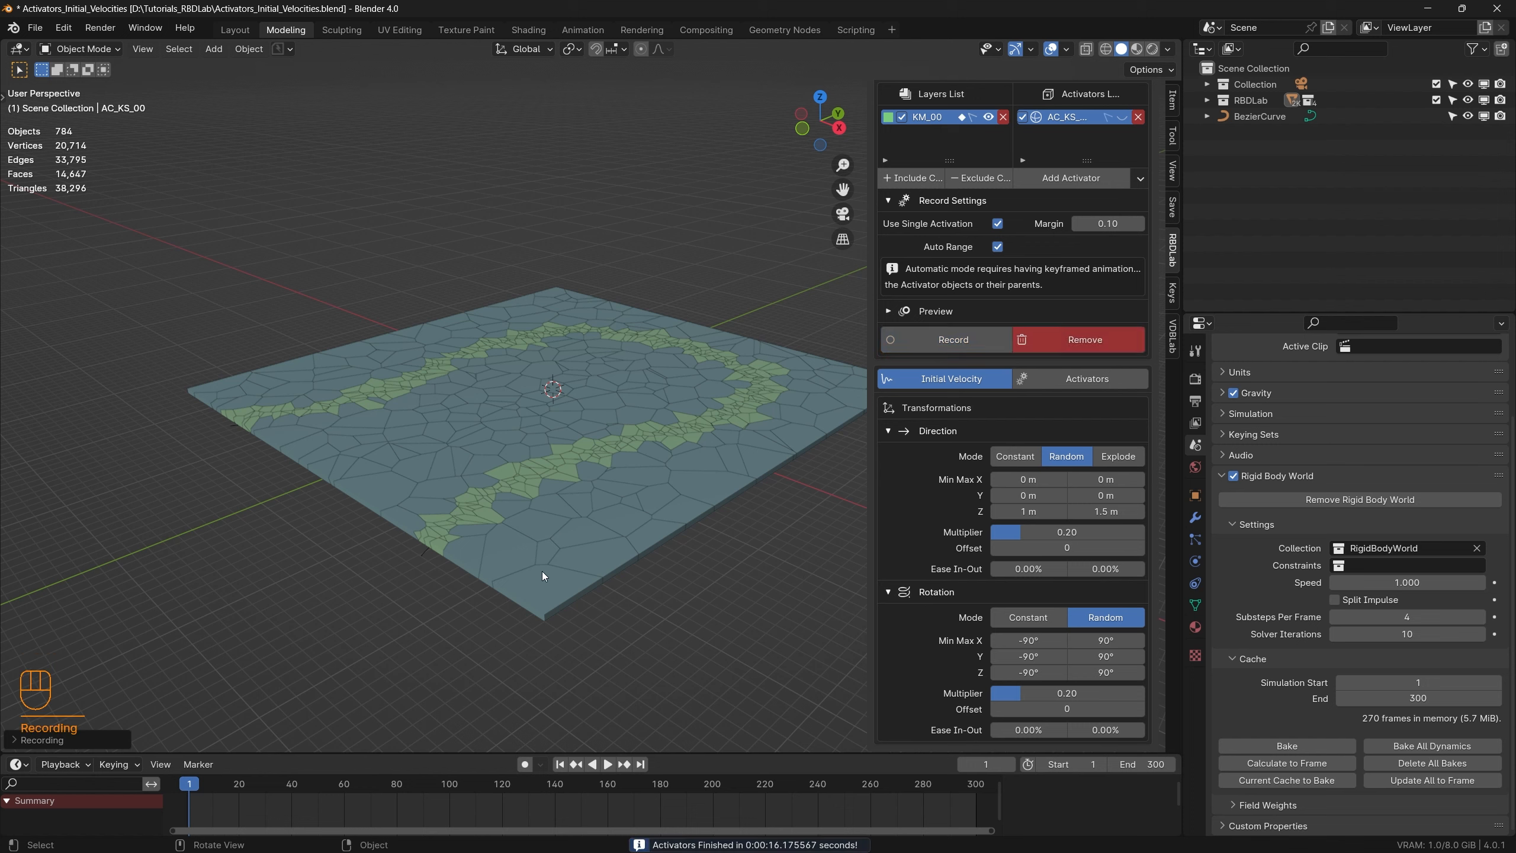
# Step: Play back the newly recorded slab fracture simulation and return to the first frame
pyautogui.press('space')
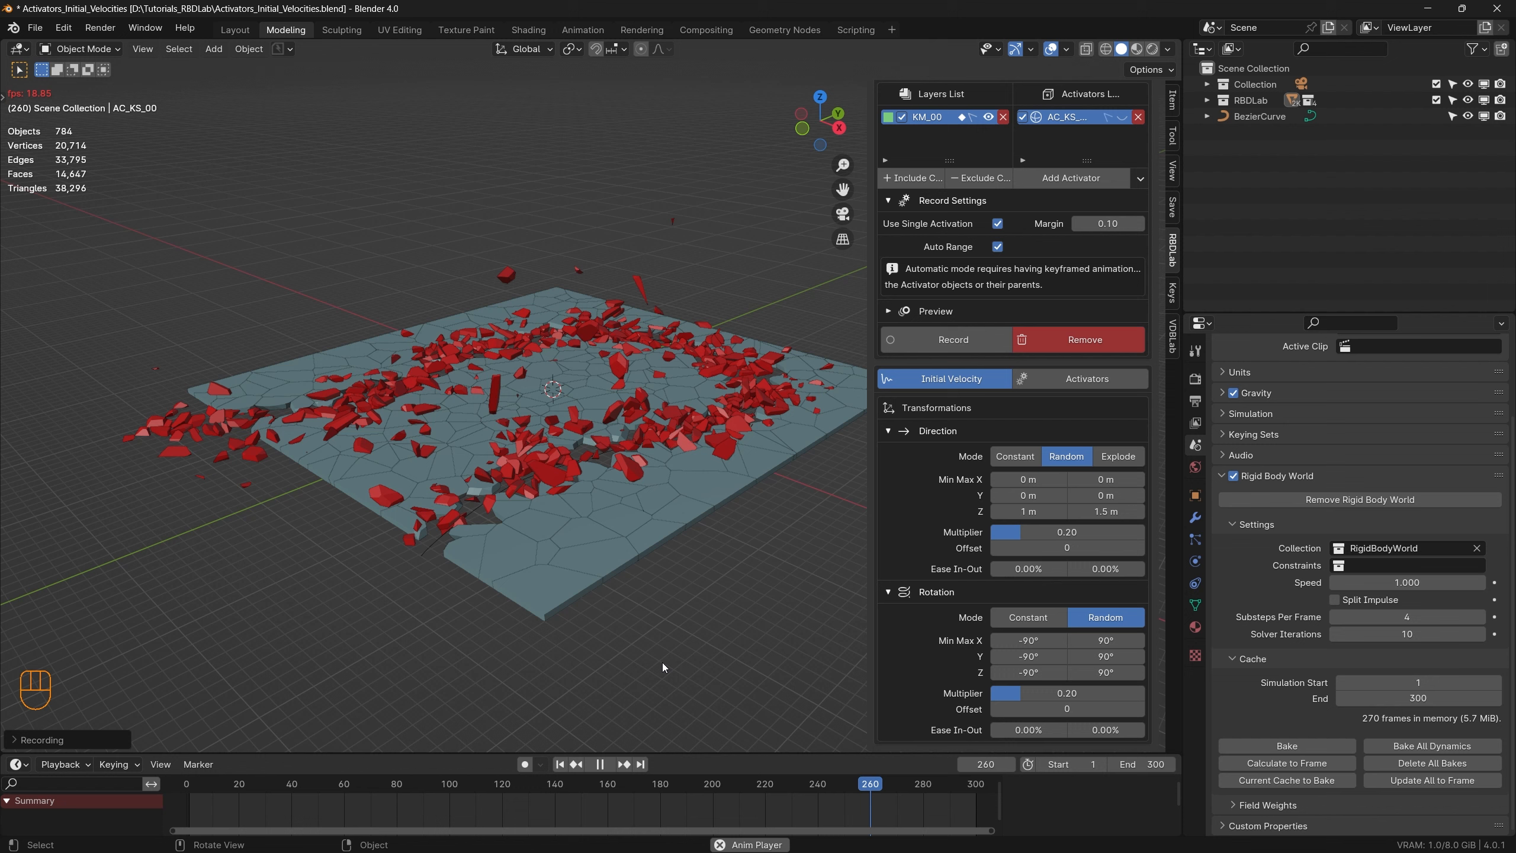
pyautogui.press('space')
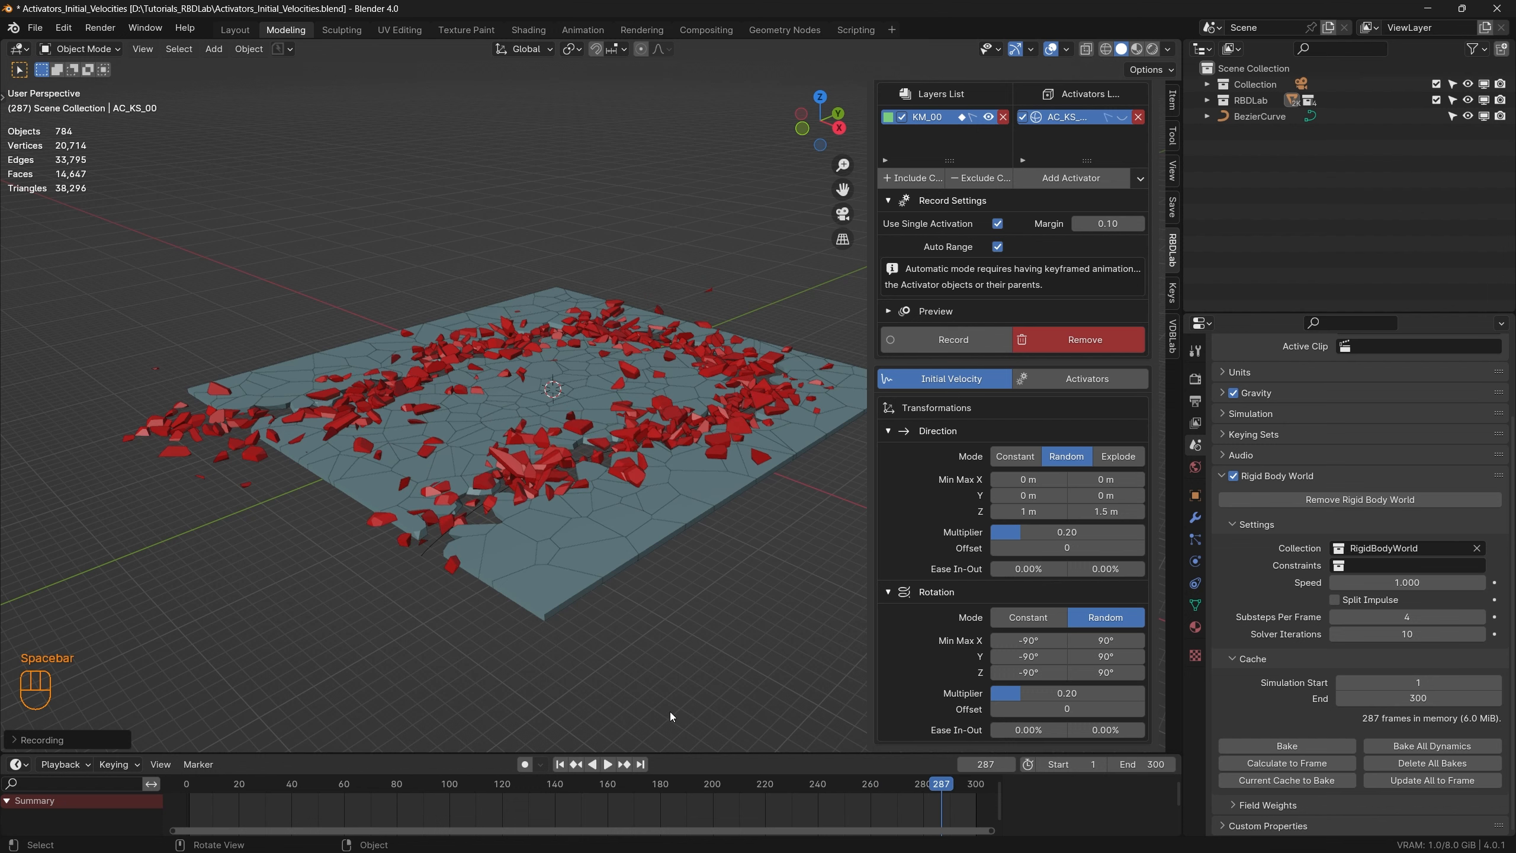
pyautogui.click(560, 765)
pyautogui.keyDown('shift'); pyautogui.moveTo(592, 505); pyautogui.dragTo(572, 526, button='middle'); pyautogui.keyUp('shift')
pyautogui.scroll(2, 569, 534)
pyautogui.keyDown('shift'); pyautogui.moveTo(563, 549); pyautogui.dragTo(530, 600, button='middle'); pyautogui.keyUp('shift')
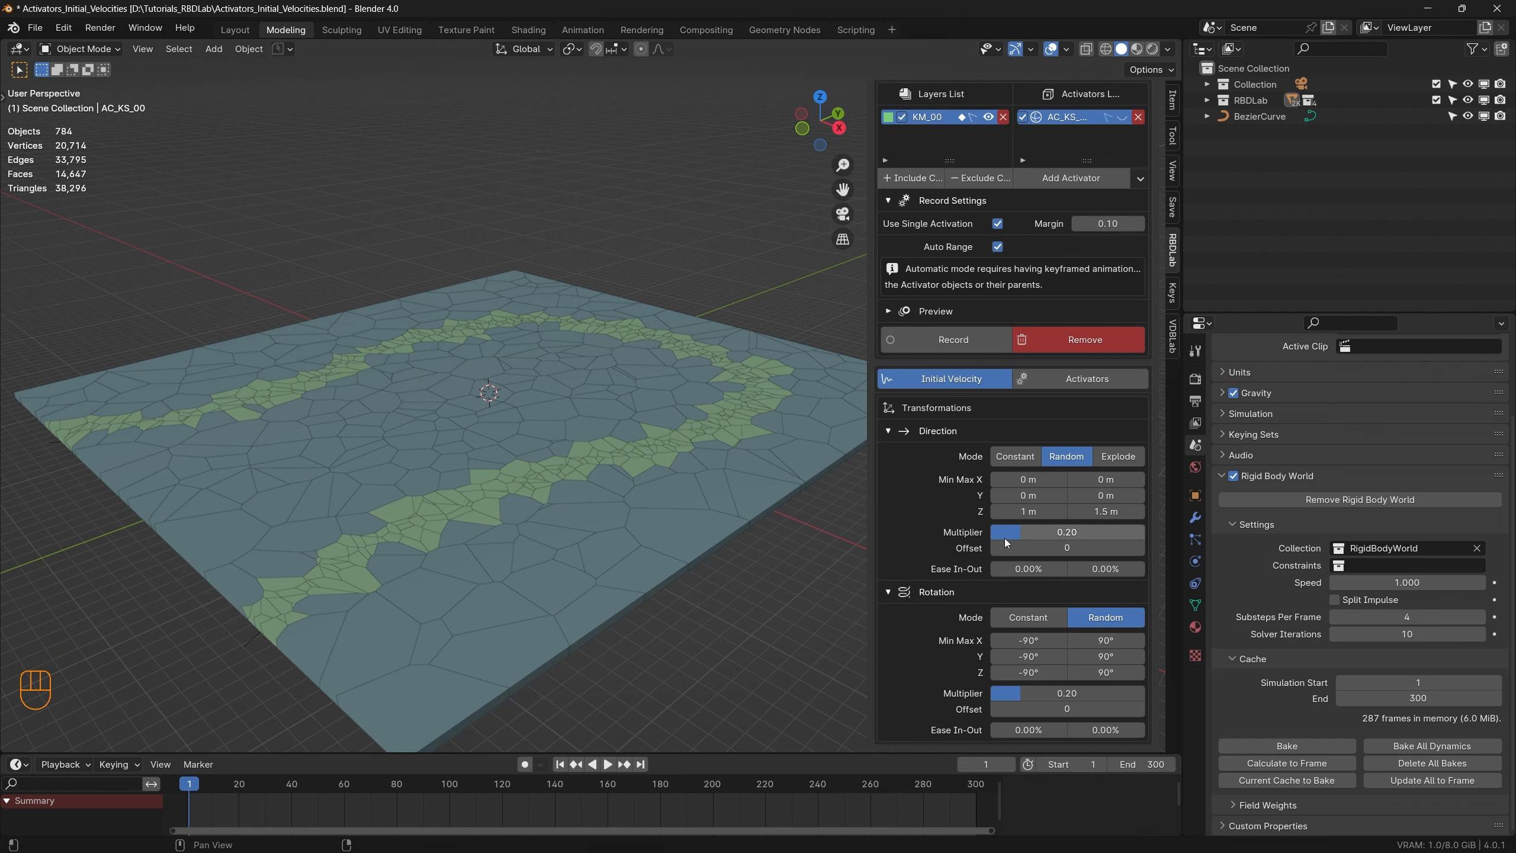
# Step: Bake the rigid body simulation of the concrete slab with the end frame set to 300
pyautogui.scroll(5, 1062, 651)
pyautogui.scroll(2, 1062, 649)
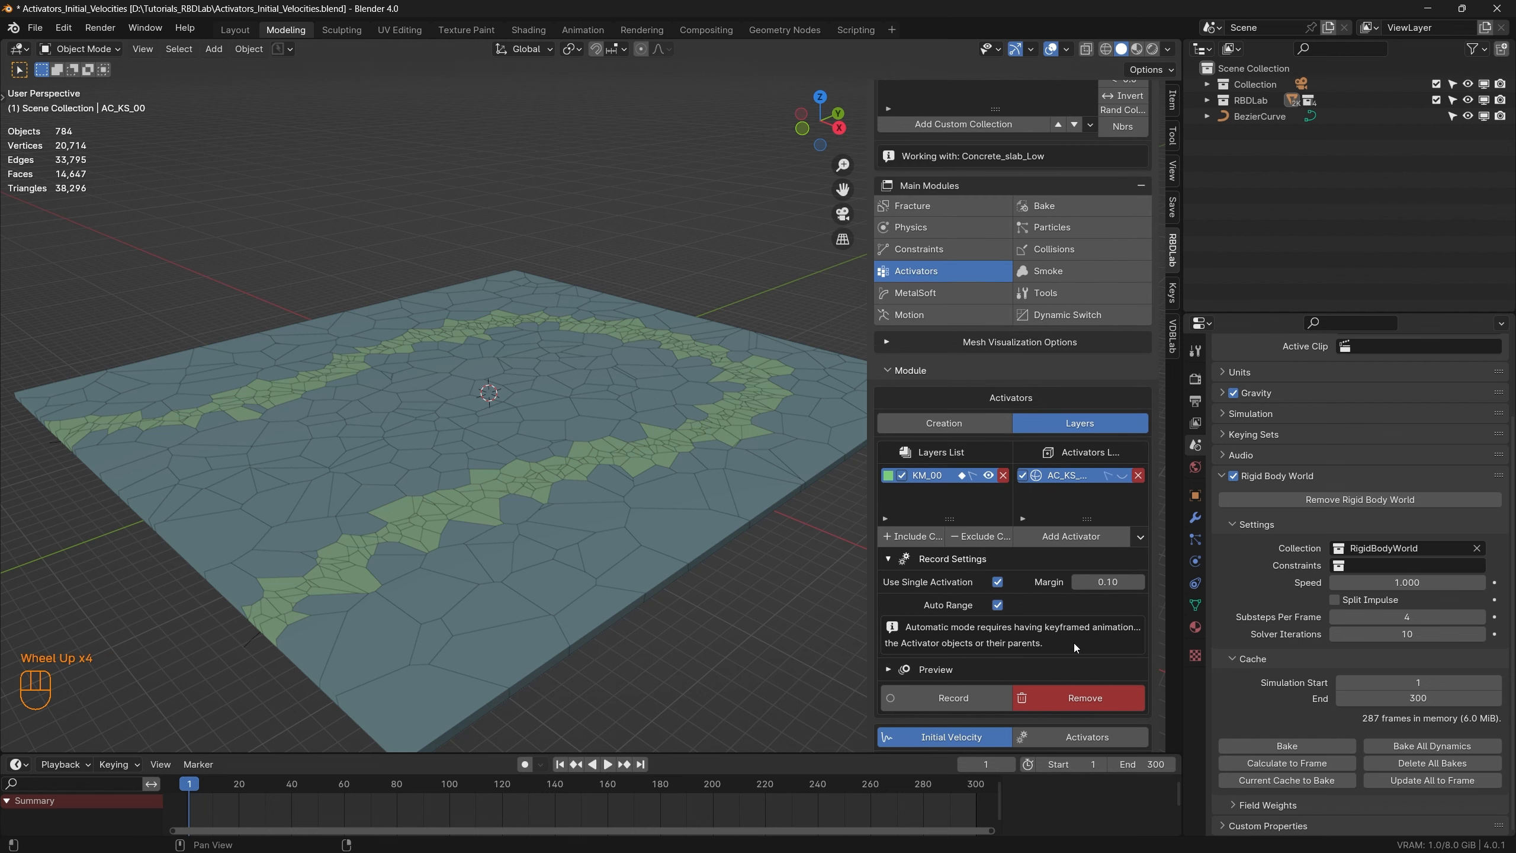
pyautogui.scroll(-5, 1072, 643)
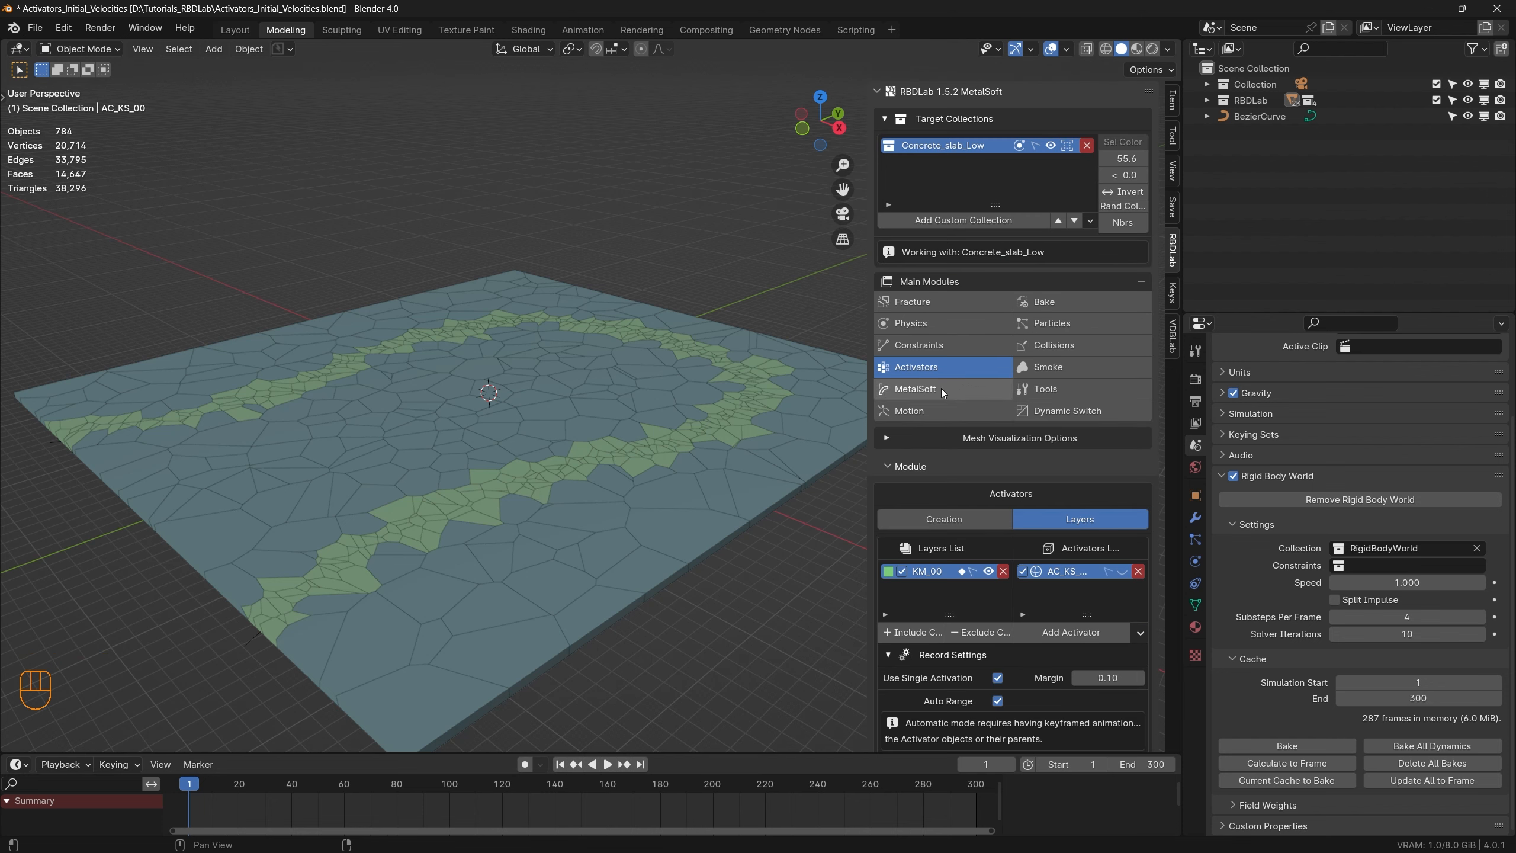
pyautogui.click(1061, 300)
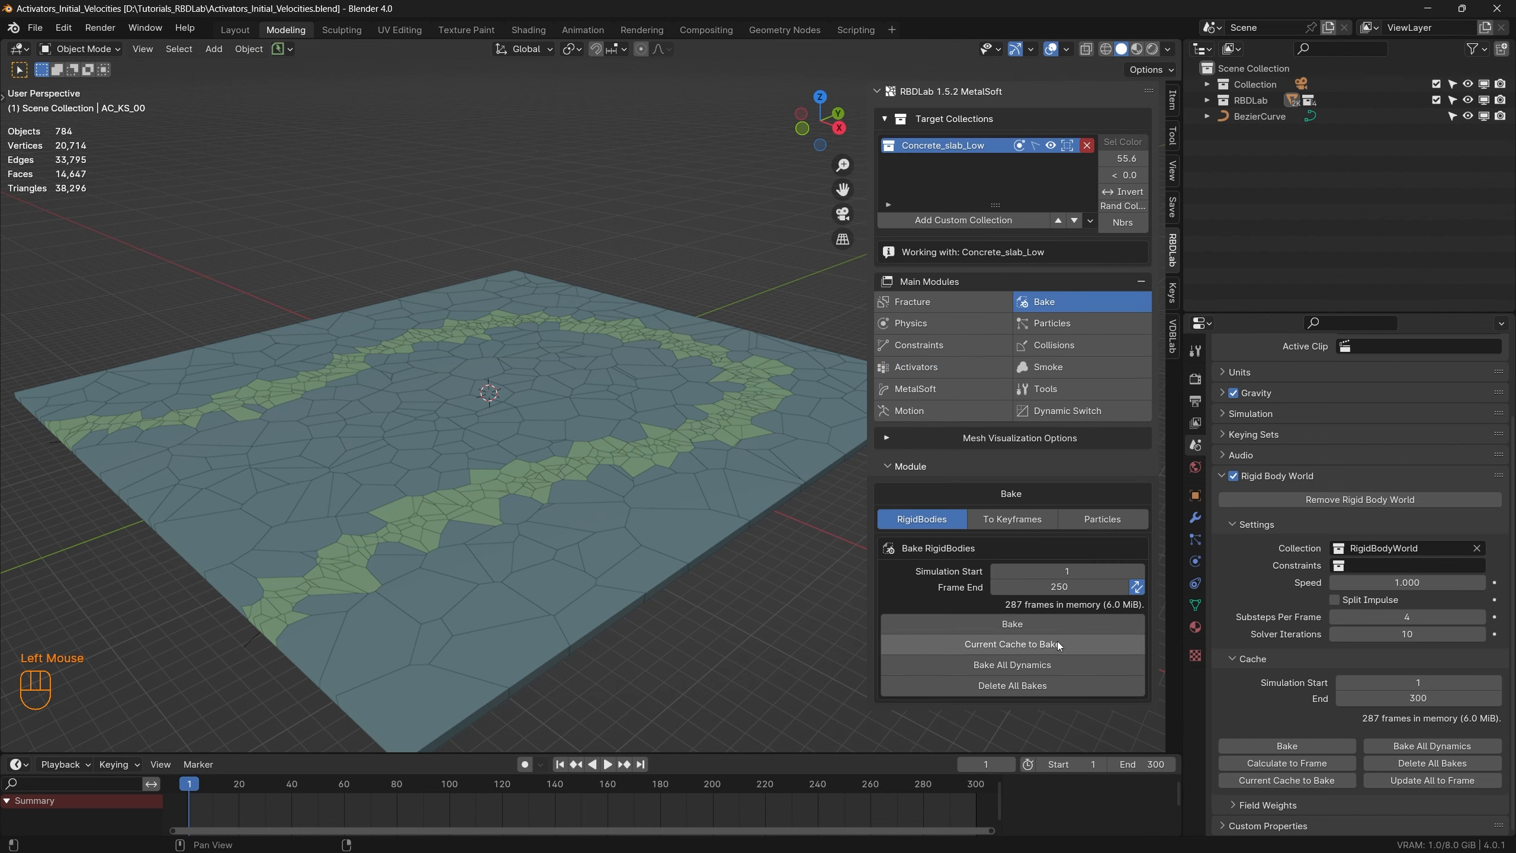
pyautogui.doubleClick(1060, 587)
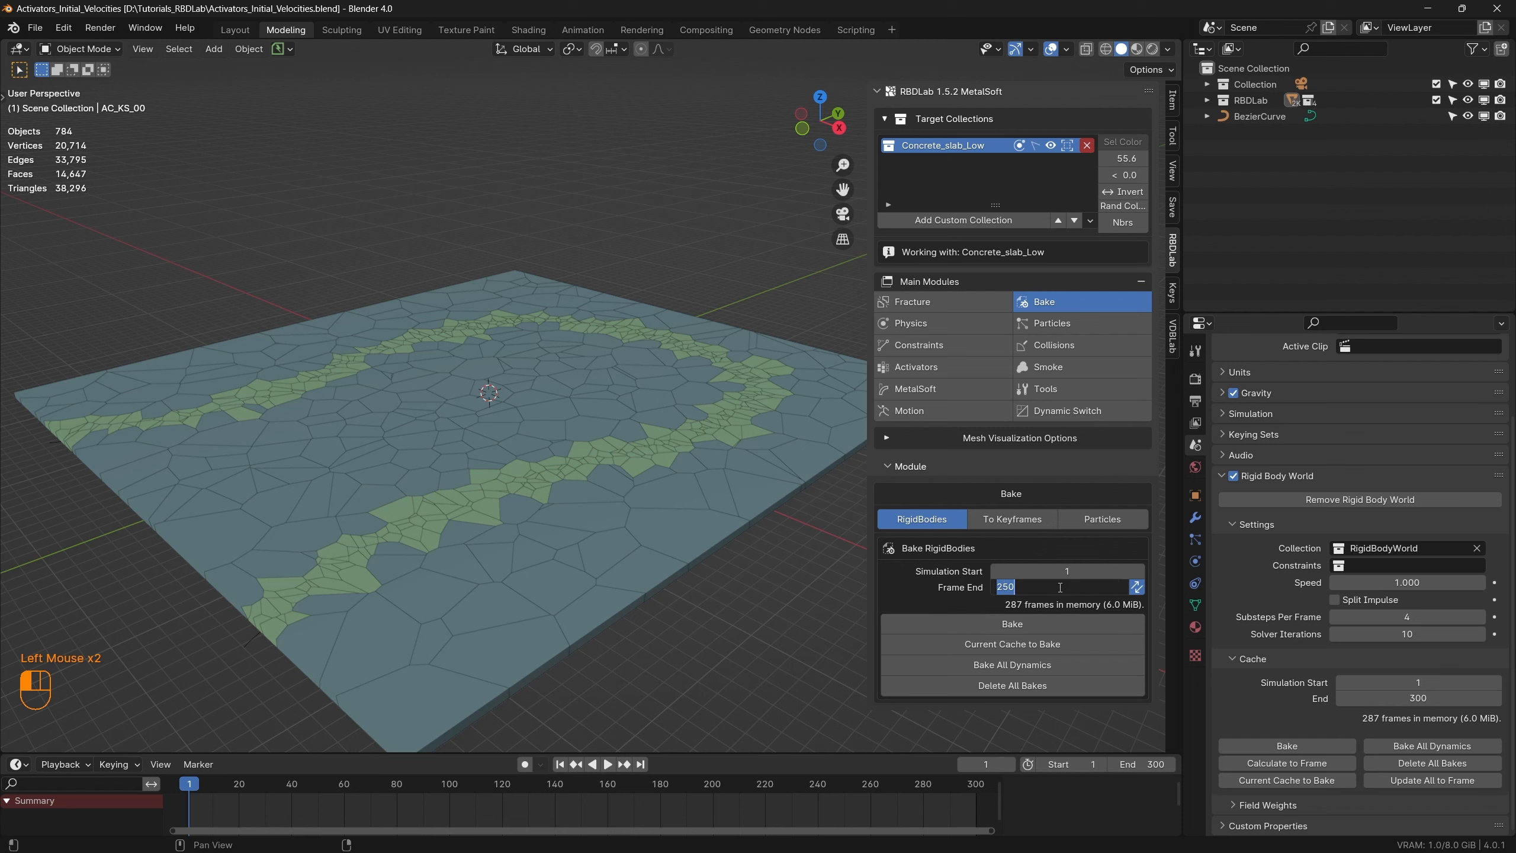
pyautogui.write('300')
pyautogui.press('Return')
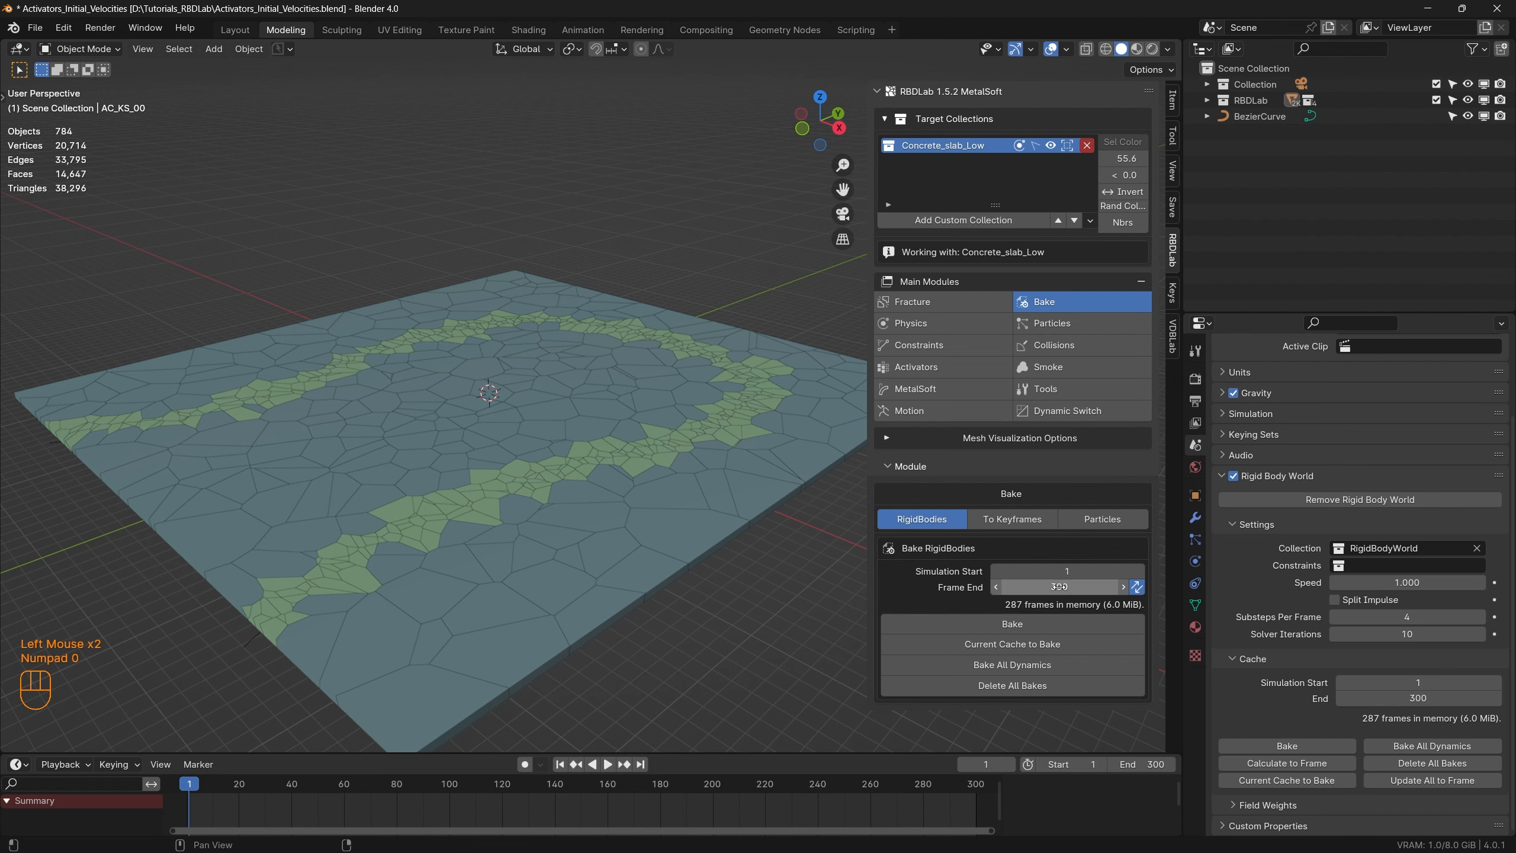
pyautogui.click(1021, 624)
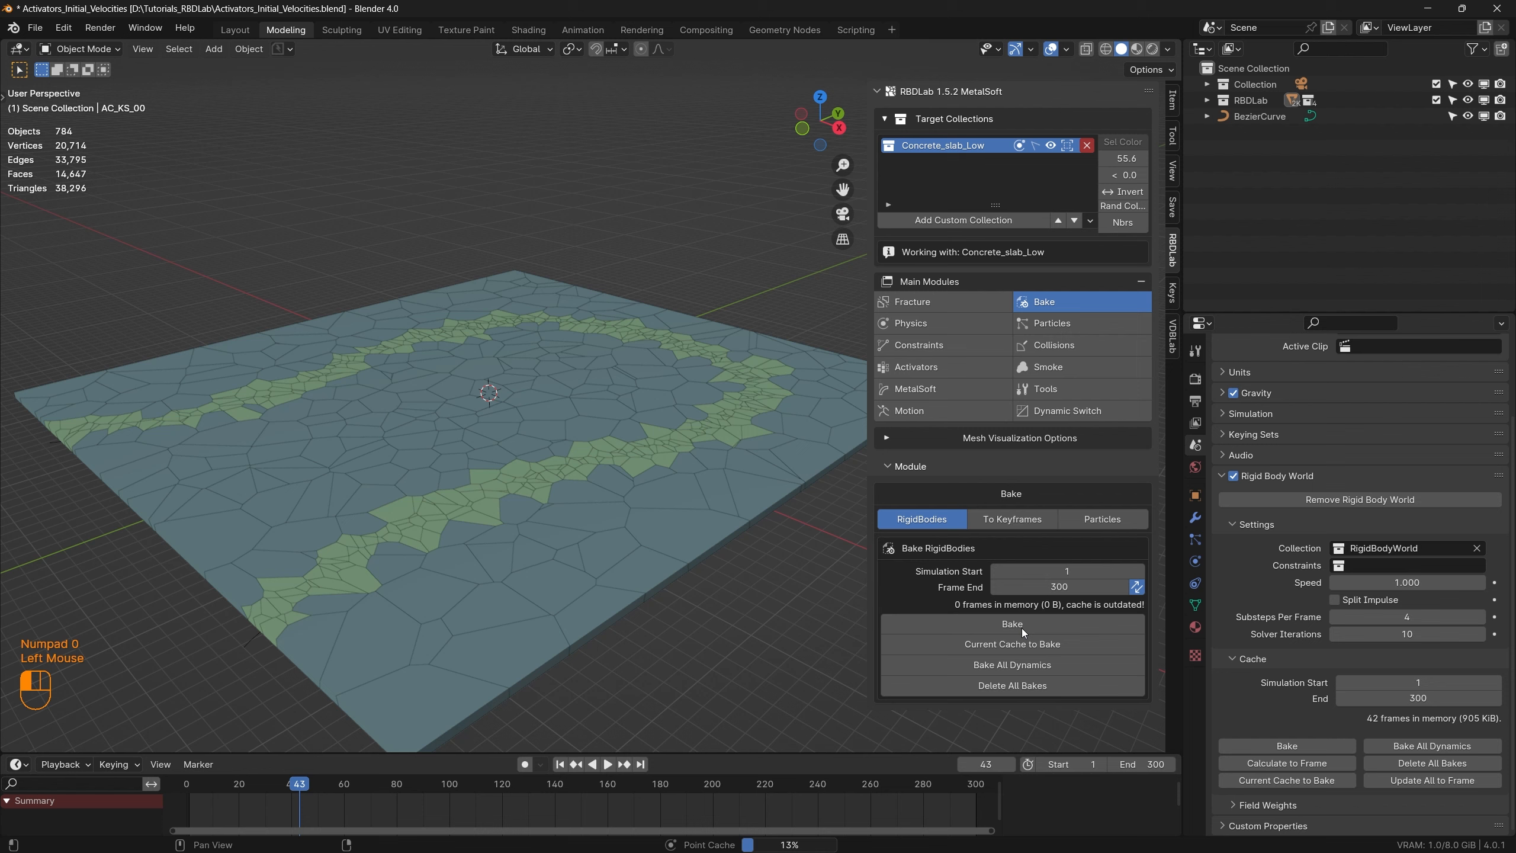
# Step: Save the scene as a new file named Activators_Initial_Velocities_bake.blend
pyautogui.click(34, 28)
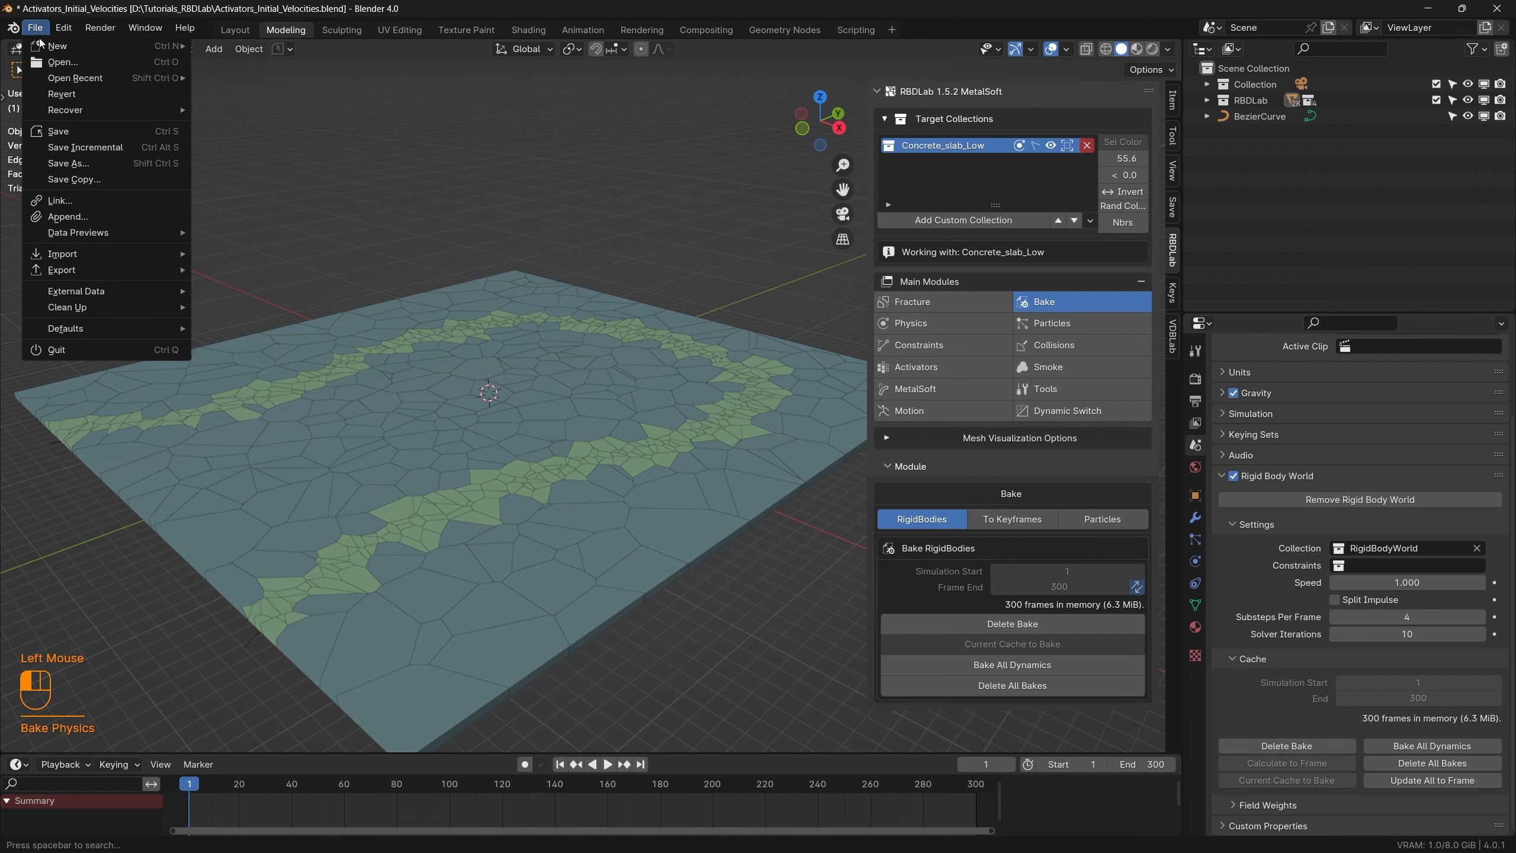
pyautogui.click(52, 167)
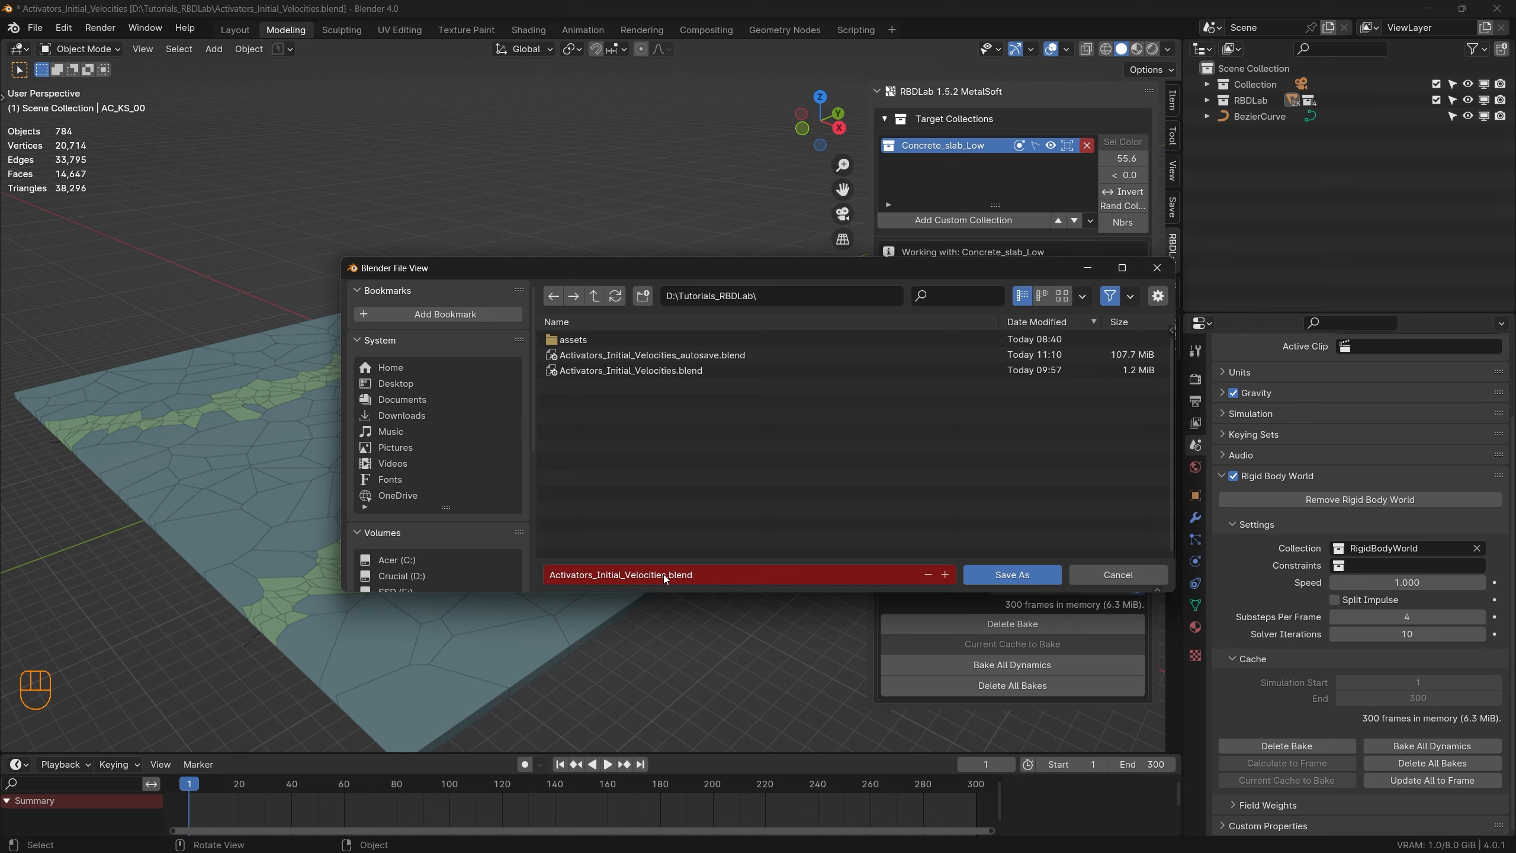
pyautogui.click(663, 573)
pyautogui.click(667, 573)
pyautogui.click(1004, 576)
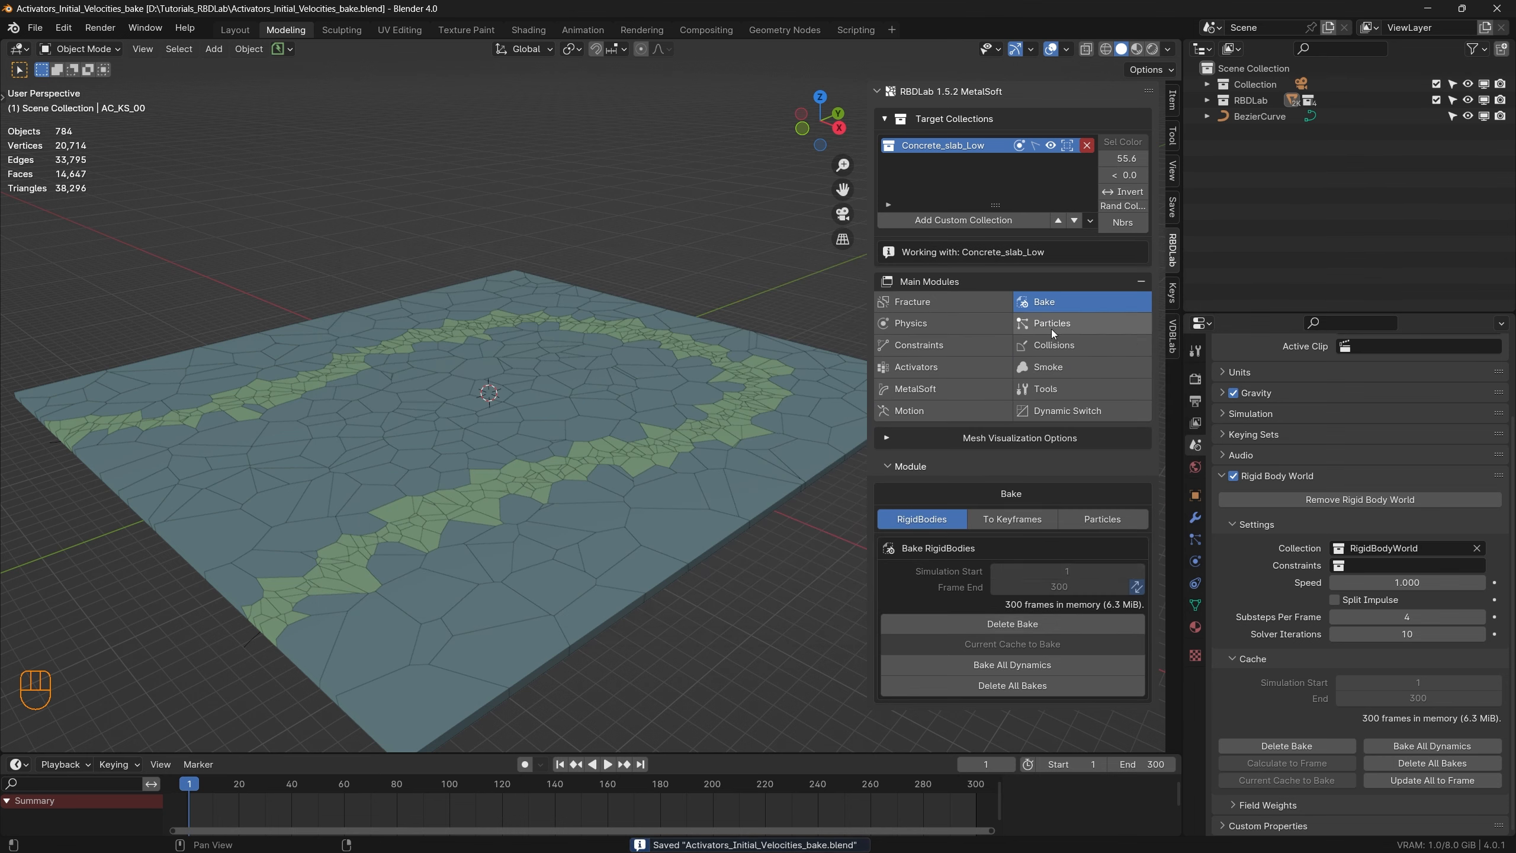
# Step: Create debris particles for the slab with a distance threshold of 0.01 m and a velocity threshold of 0.01 m/s
pyautogui.click(1068, 325)
pyautogui.scroll(-3, 1017, 507)
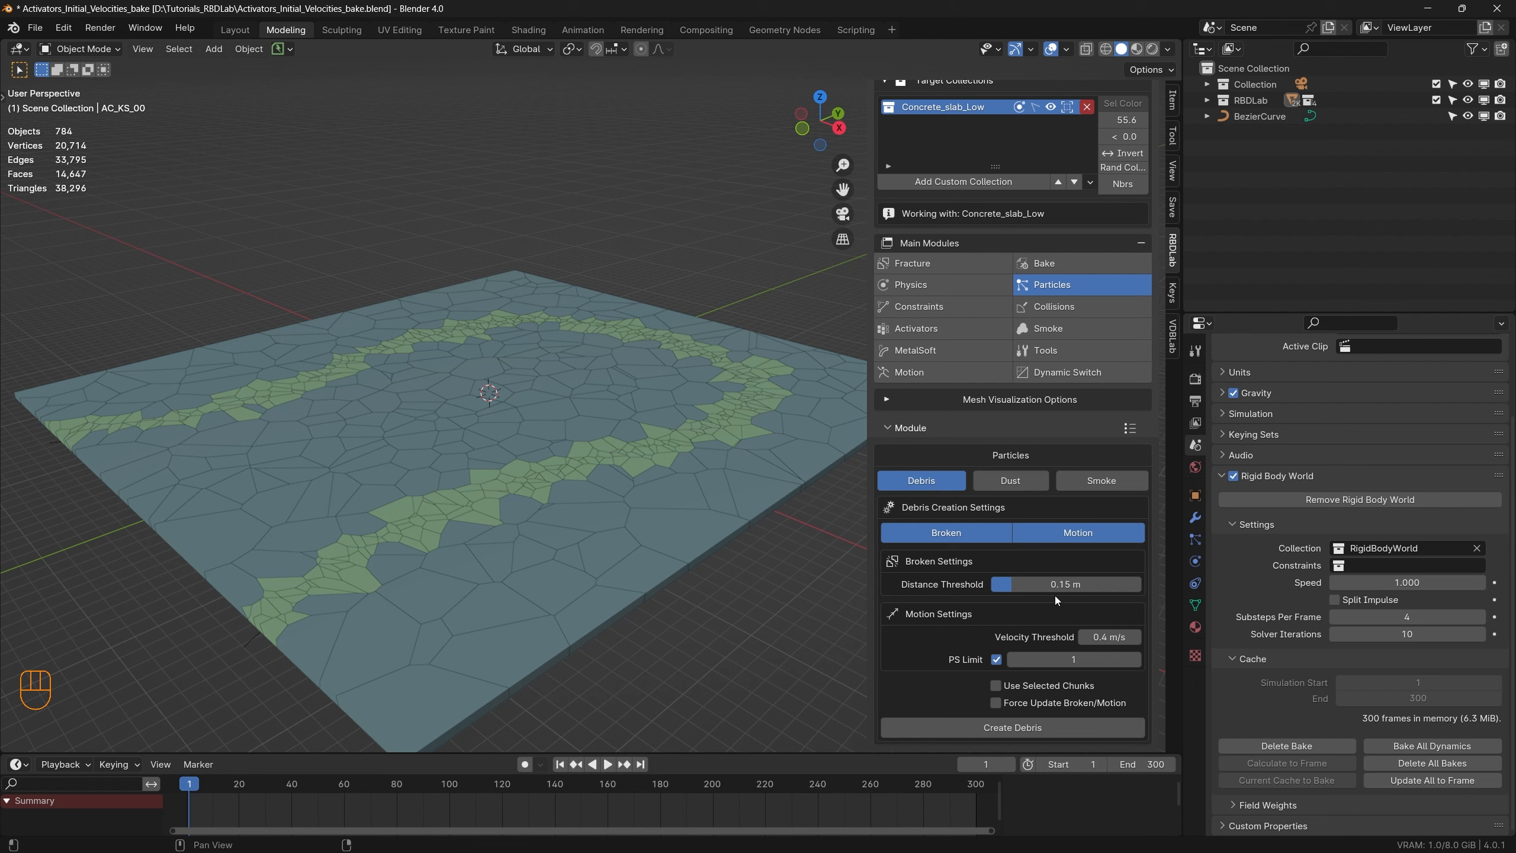
pyautogui.moveTo(1102, 590); pyautogui.dragTo(1035, 584)
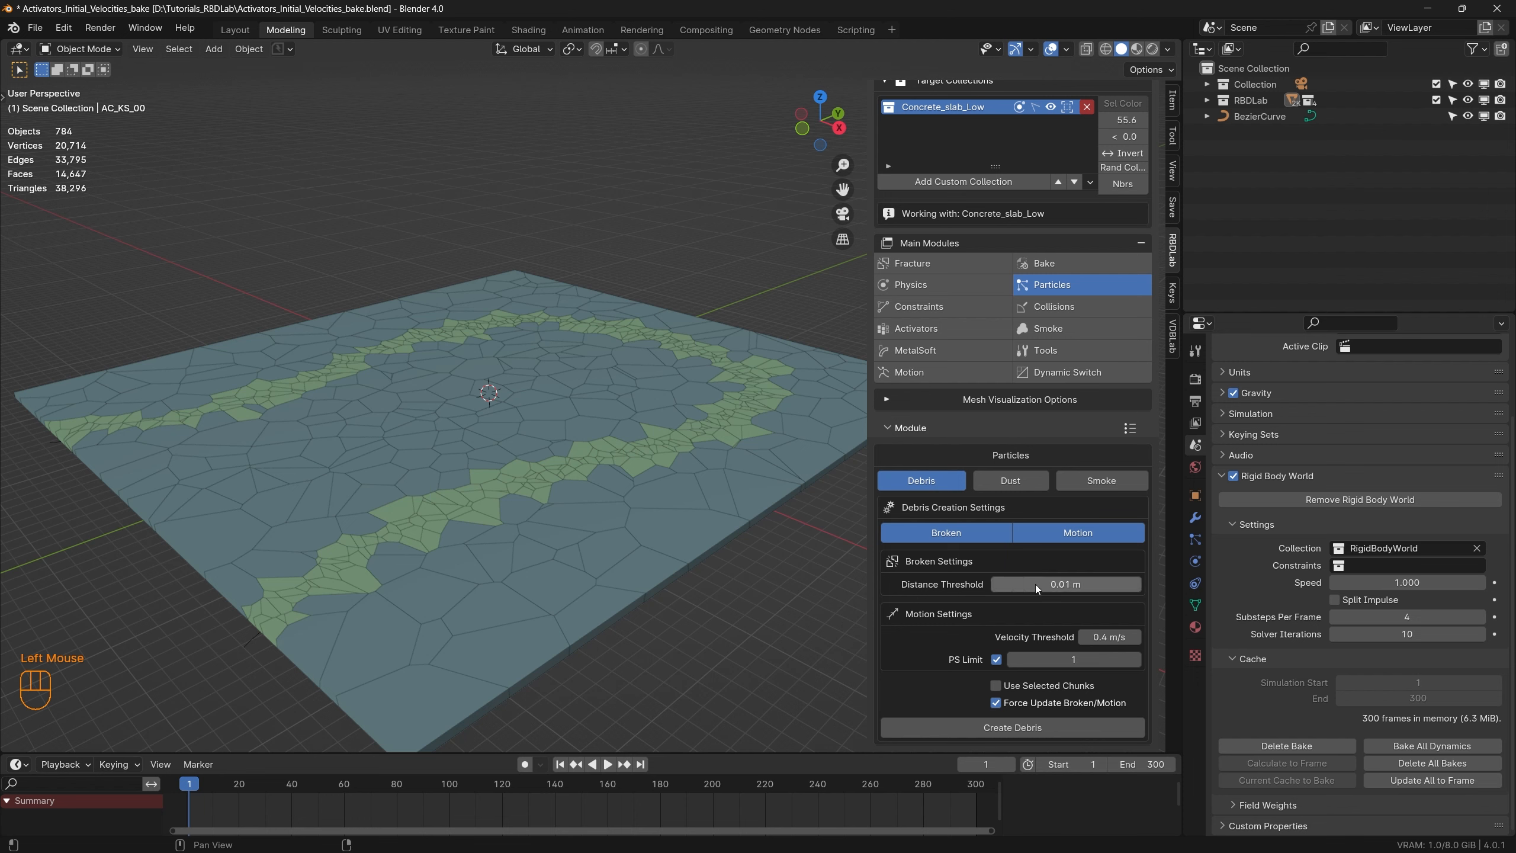
pyautogui.doubleClick(1121, 638)
pyautogui.write('0.01')
pyautogui.press('Return')
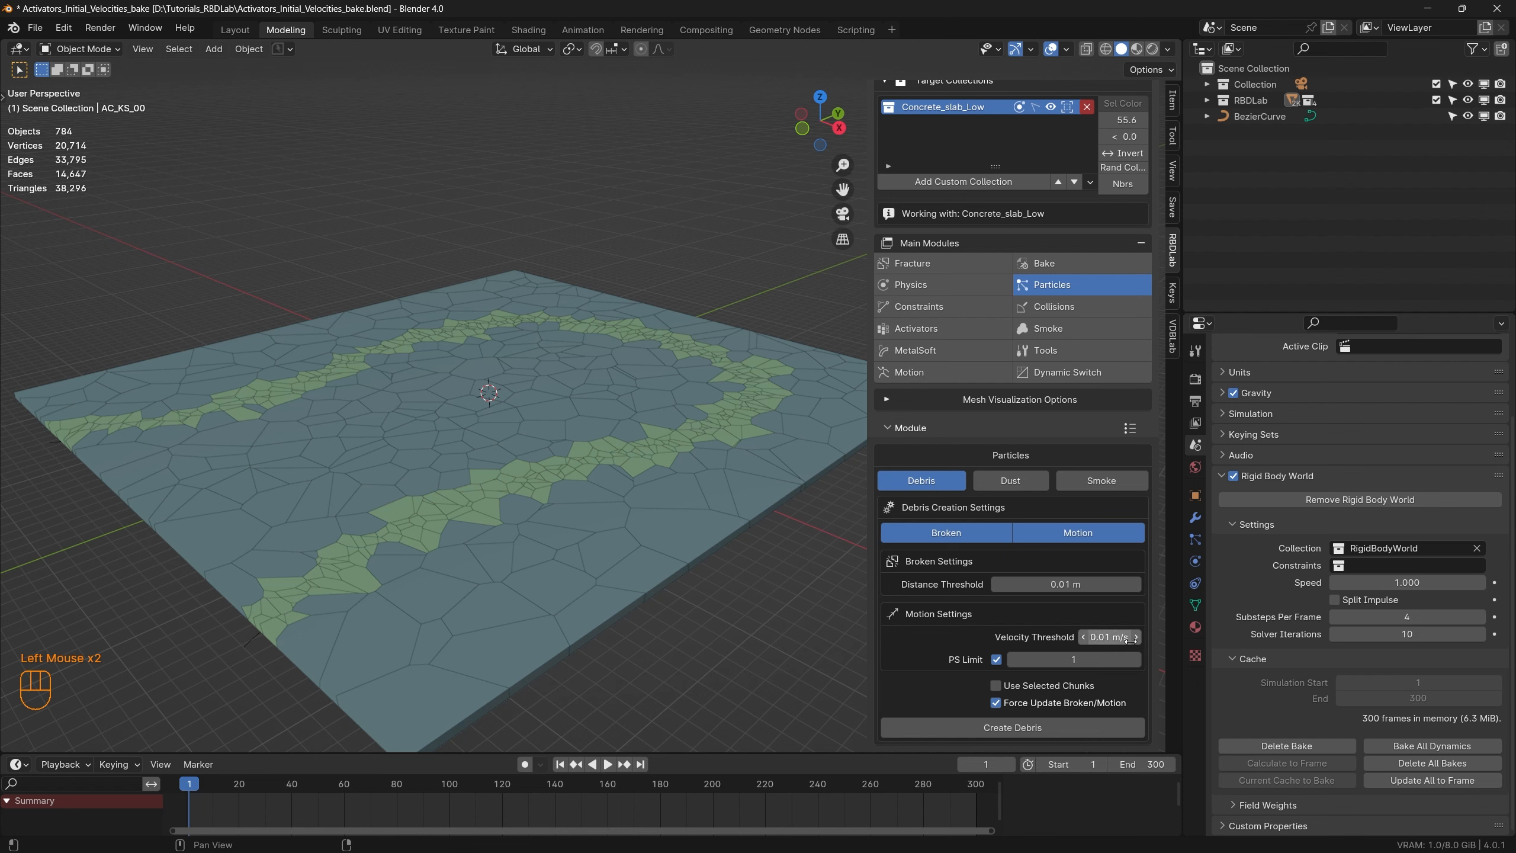
pyautogui.click(1023, 724)
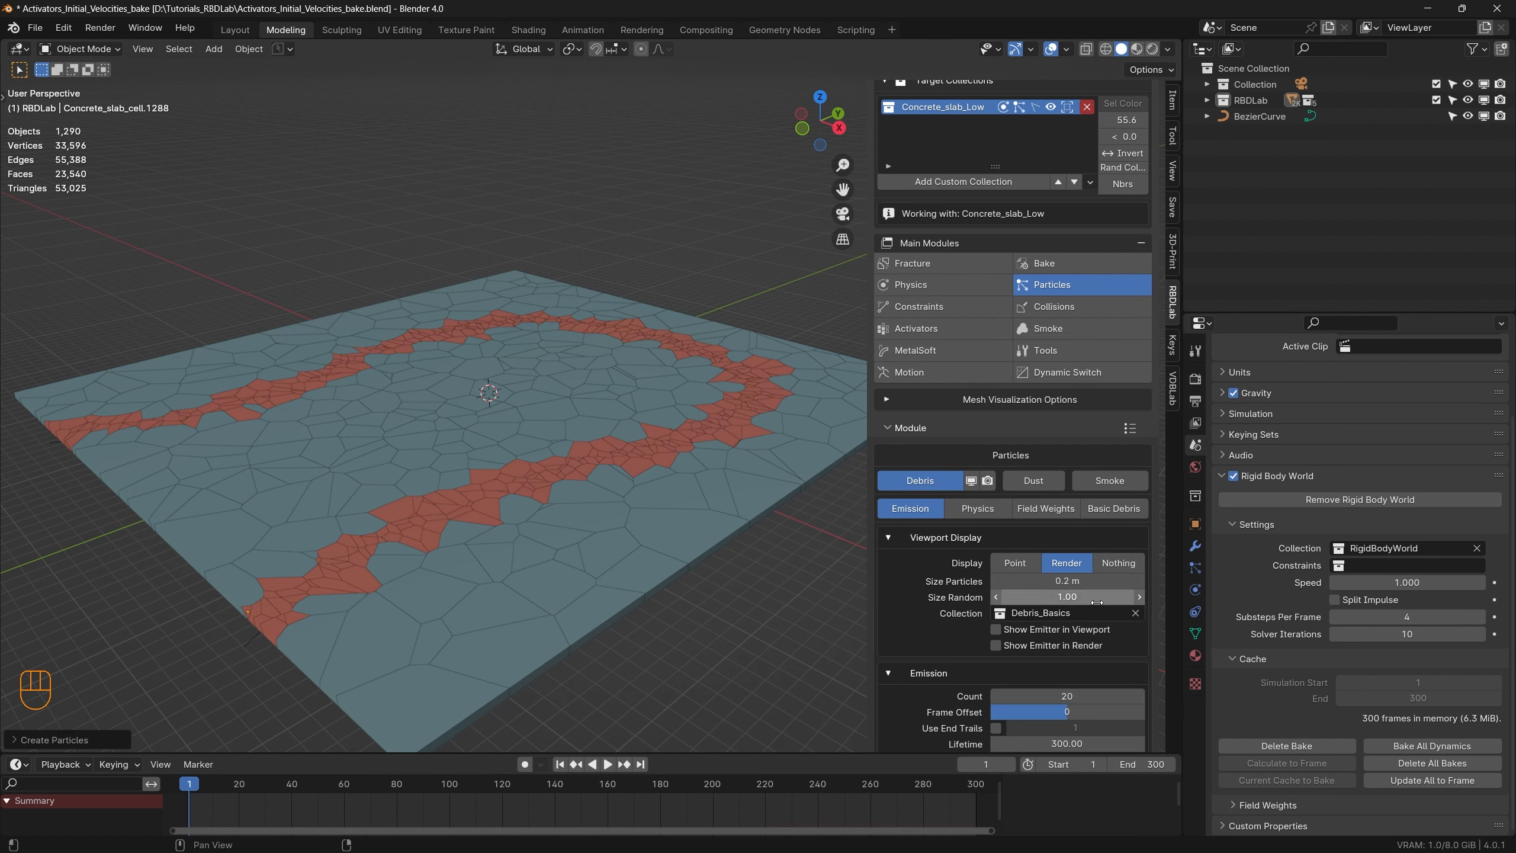
# Step: Show the debris physics settings, play the simulation to check the debris, and return to the first frame
pyautogui.scroll(-5, 1096, 601)
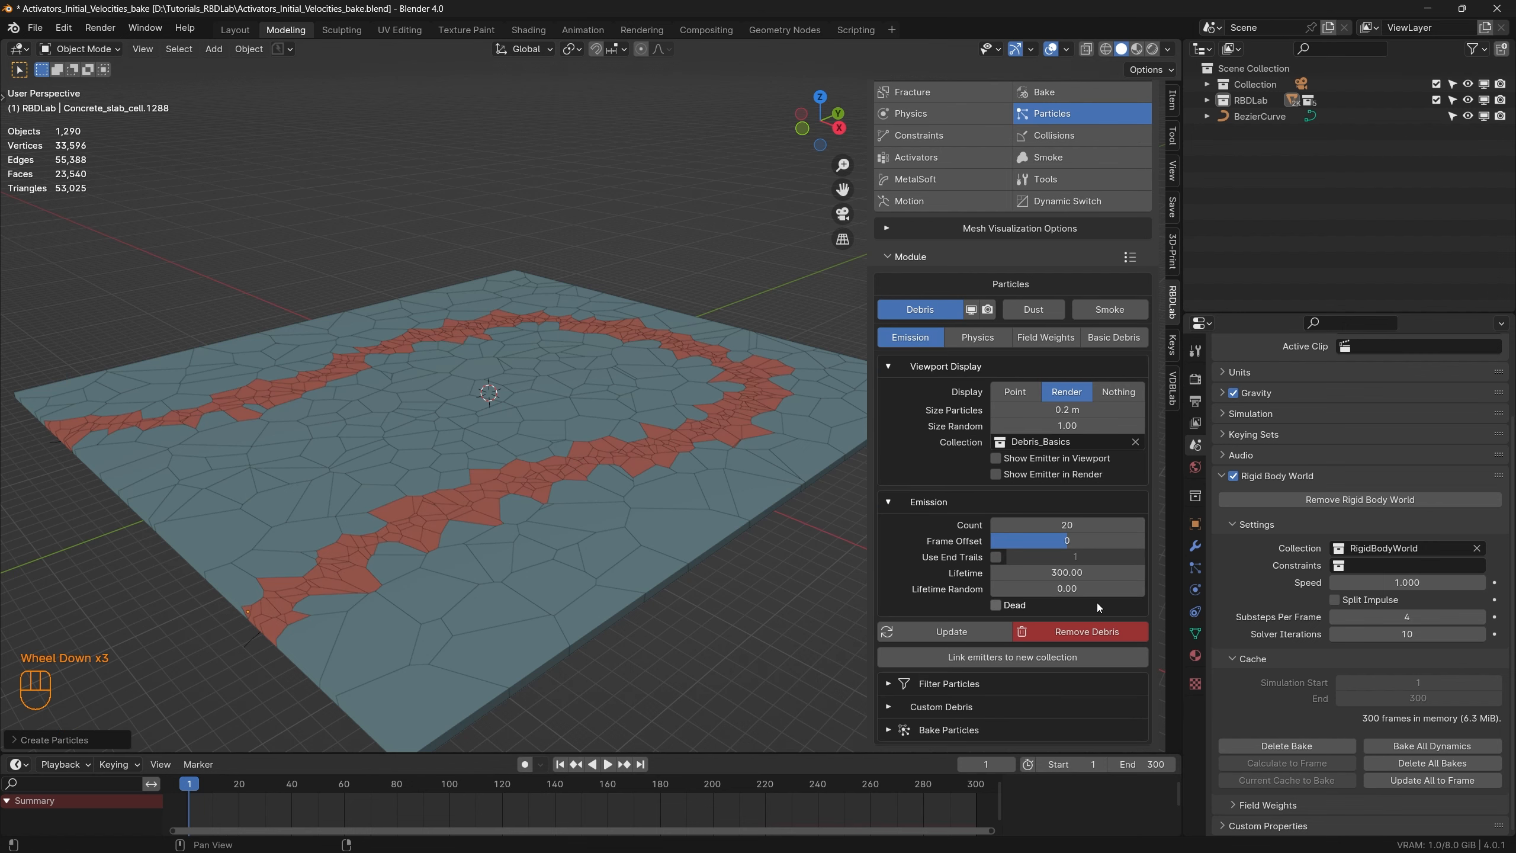
pyautogui.click(977, 338)
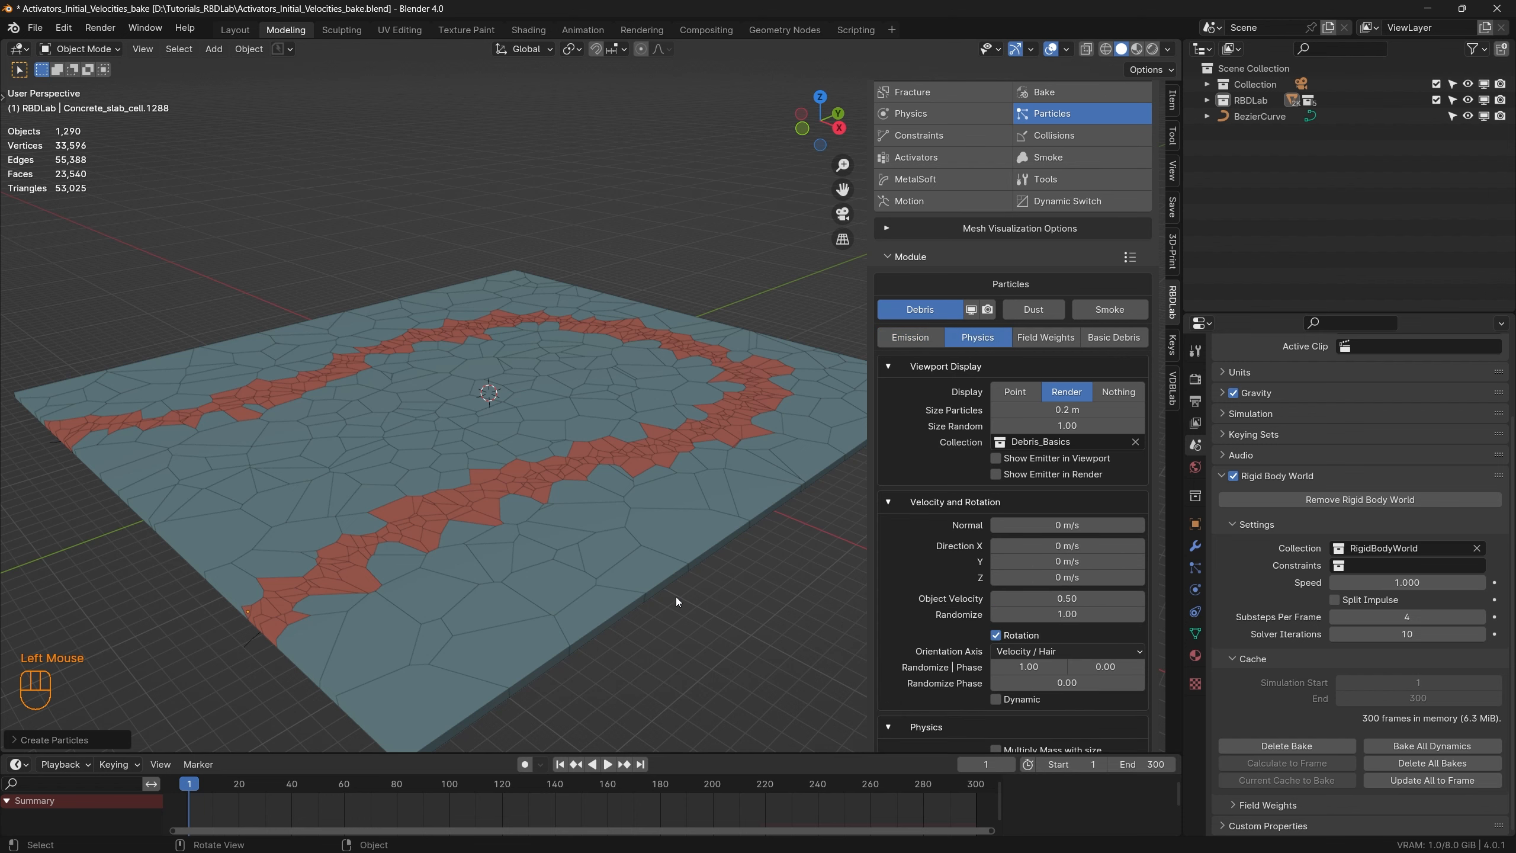
pyautogui.press('space')
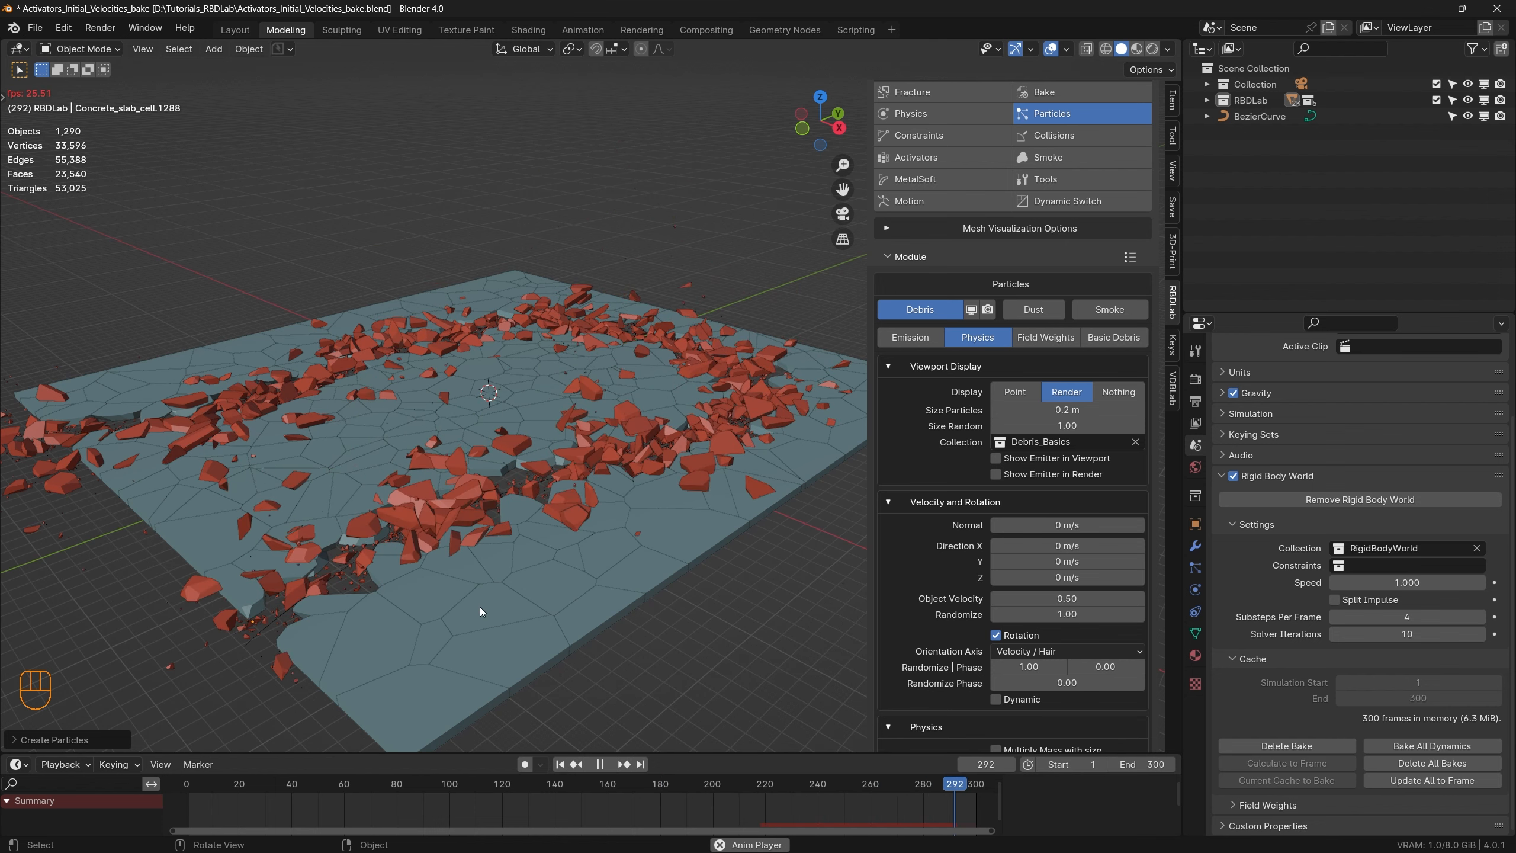
pyautogui.press('space')
pyautogui.click(706, 557)
pyautogui.keyDown('shift'); pyautogui.moveTo(706, 558); pyautogui.dragTo(681, 547, button='middle'); pyautogui.keyUp('shift')
pyautogui.moveTo(680, 547); pyautogui.dragTo(618, 537, button='middle')
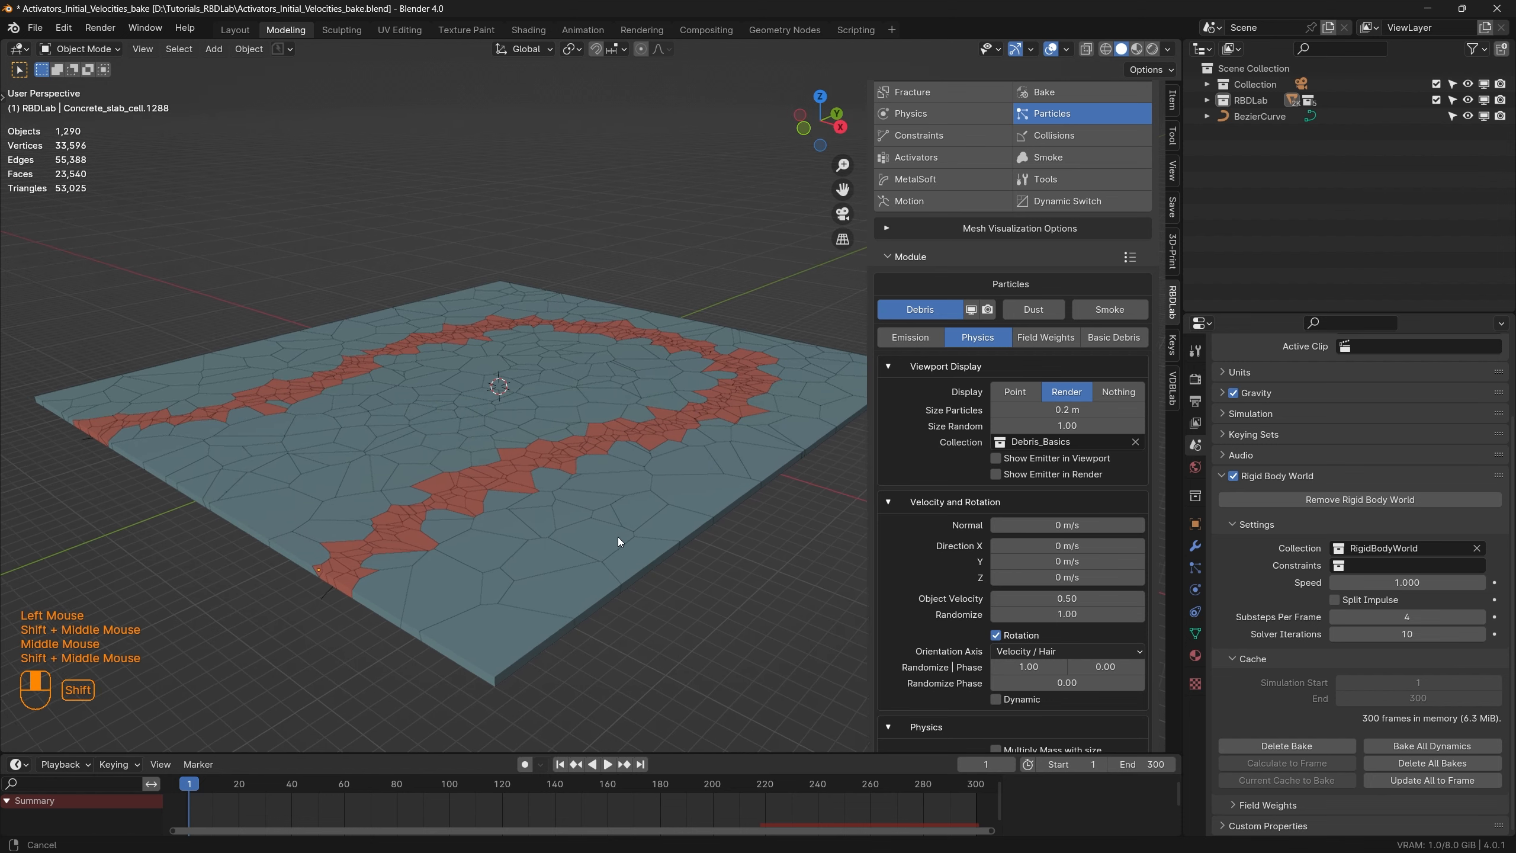
# Step: Set the debris particle size to 0.5 m and update the debris particles
pyautogui.scroll(2, 619, 536)
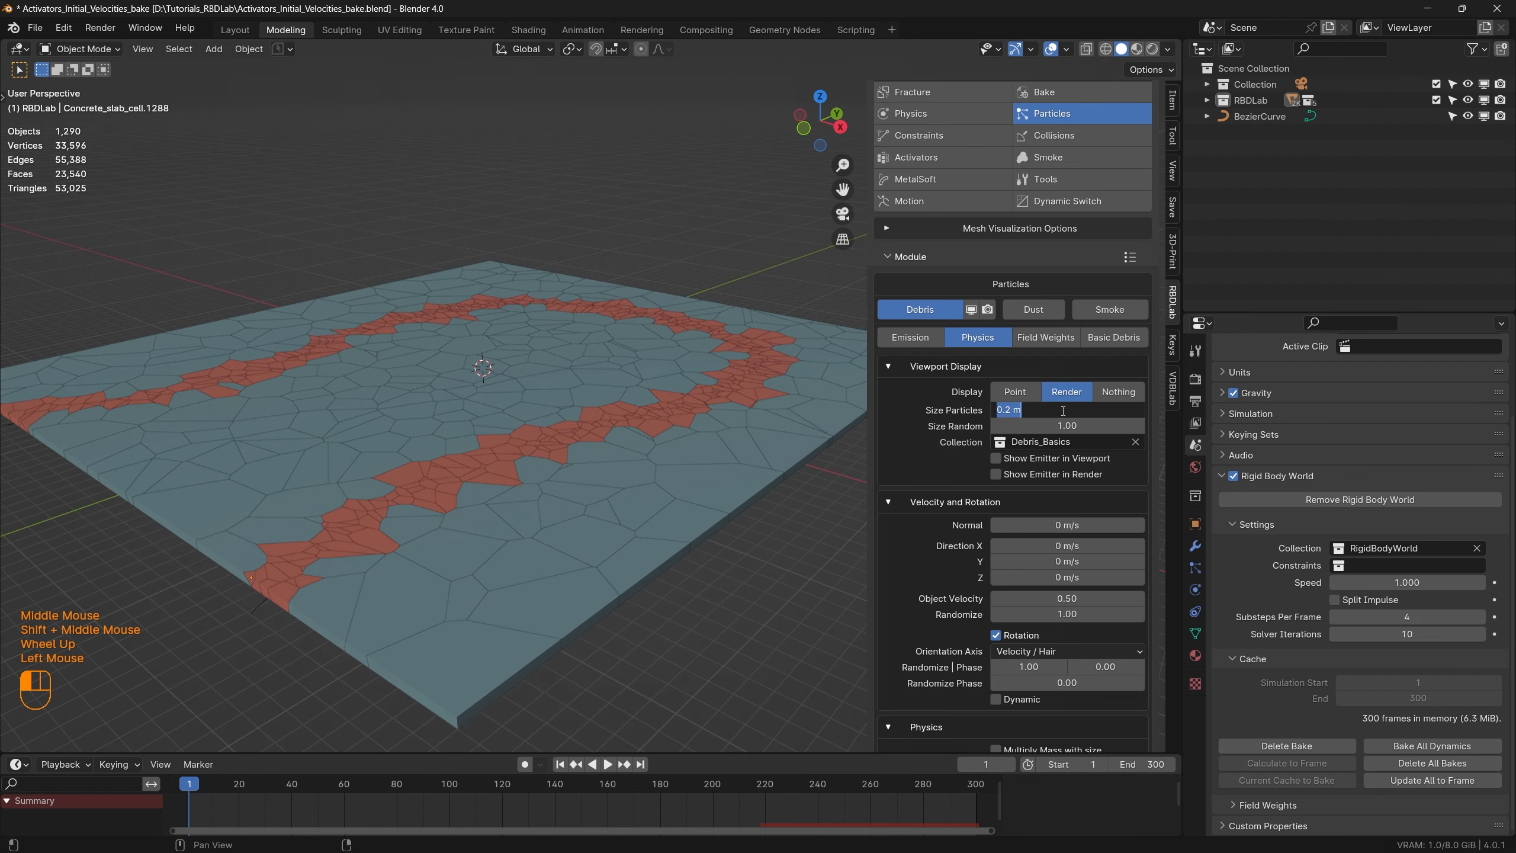
pyautogui.moveTo(1057, 410); pyautogui.dragTo(1061, 411)
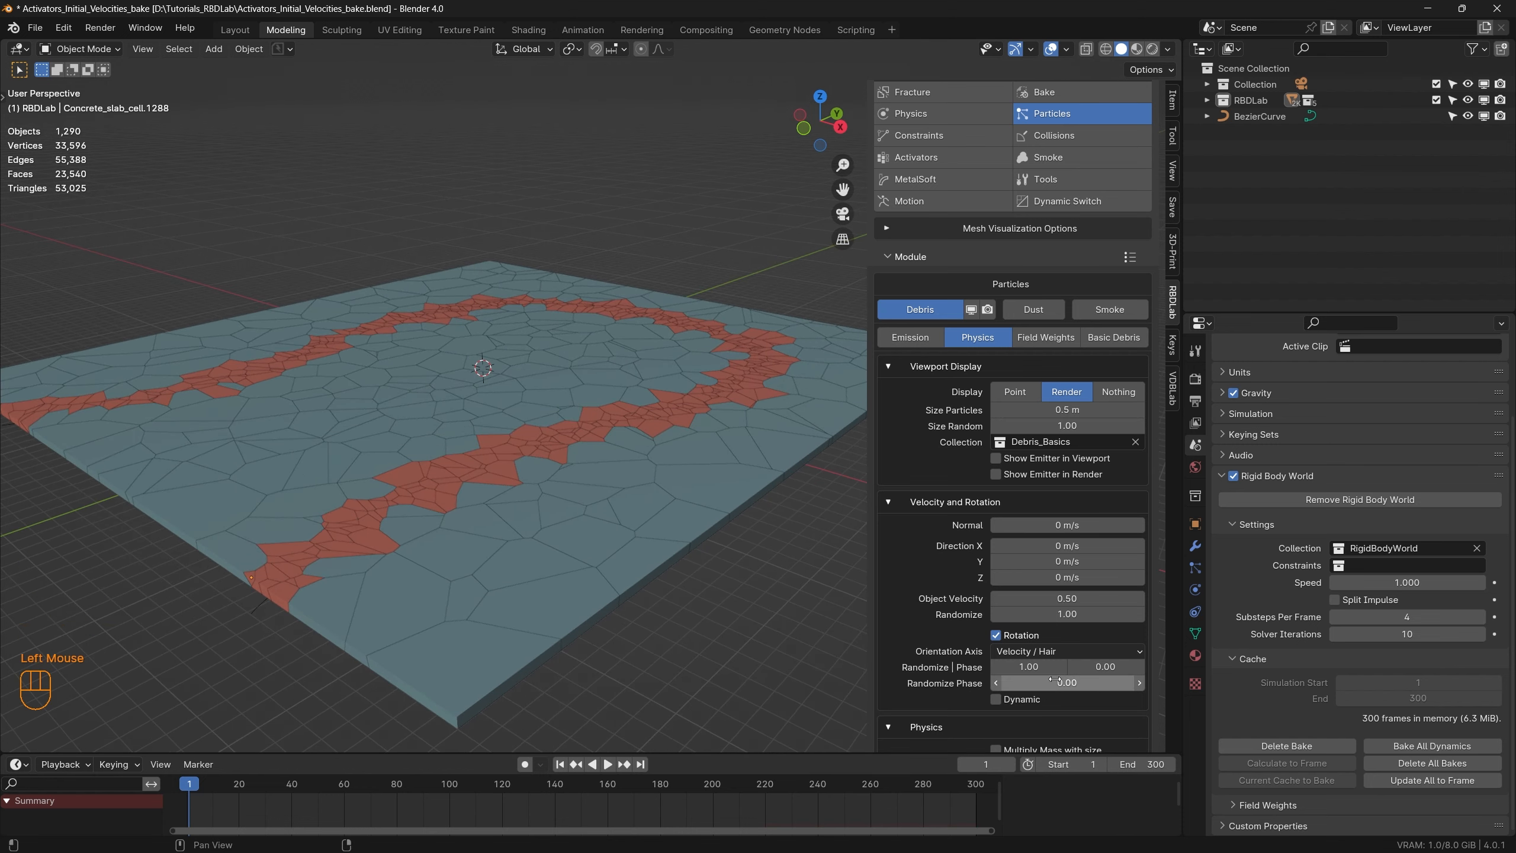
pyautogui.scroll(-3, 984, 693)
pyautogui.click(978, 679)
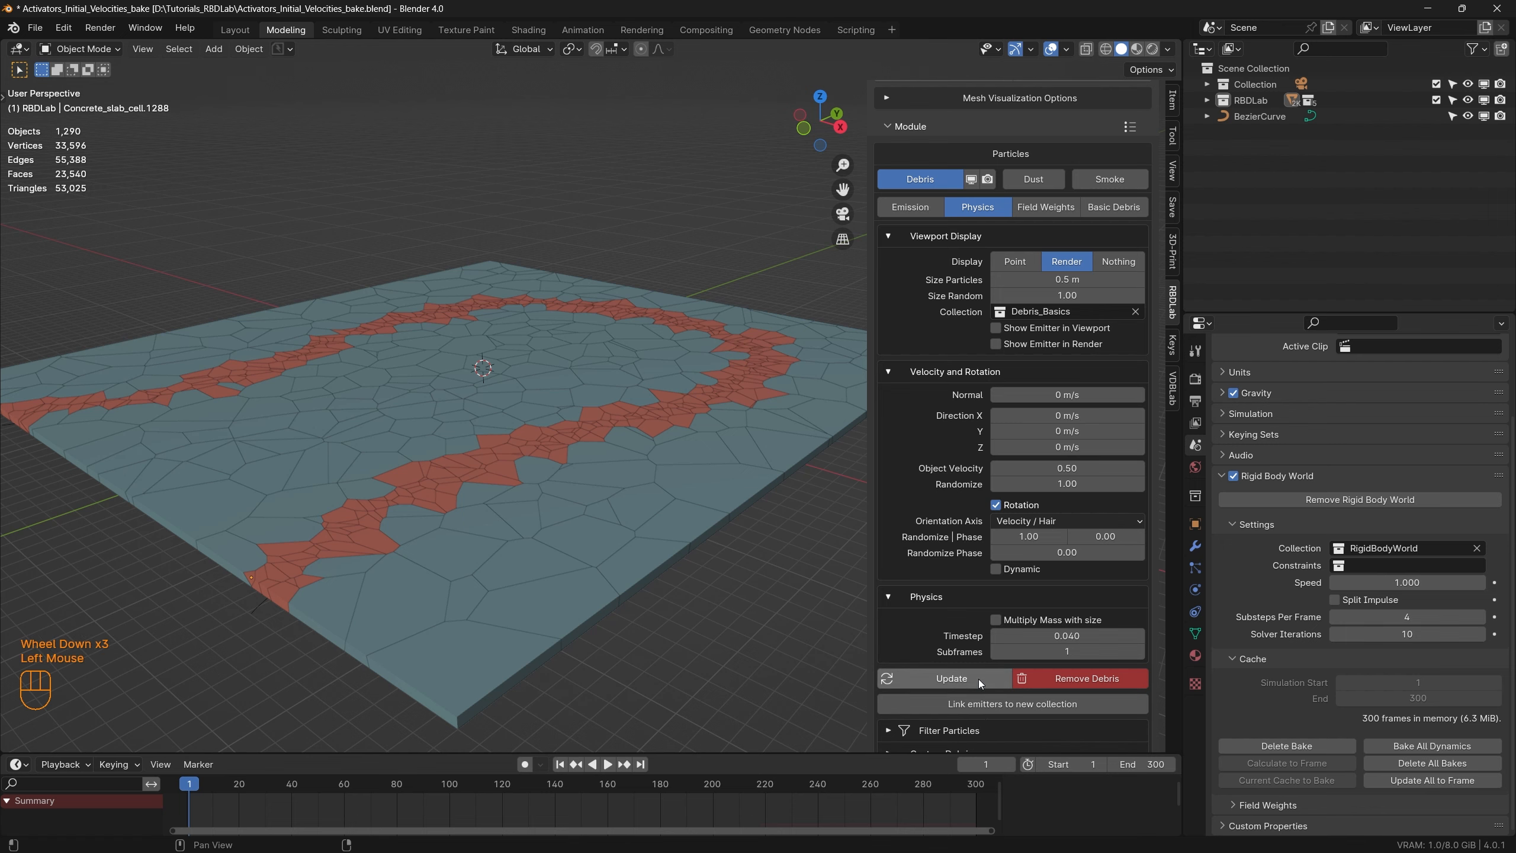
# Step: Play the simulation to check the resized debris and return to the first frame
pyautogui.press('space')
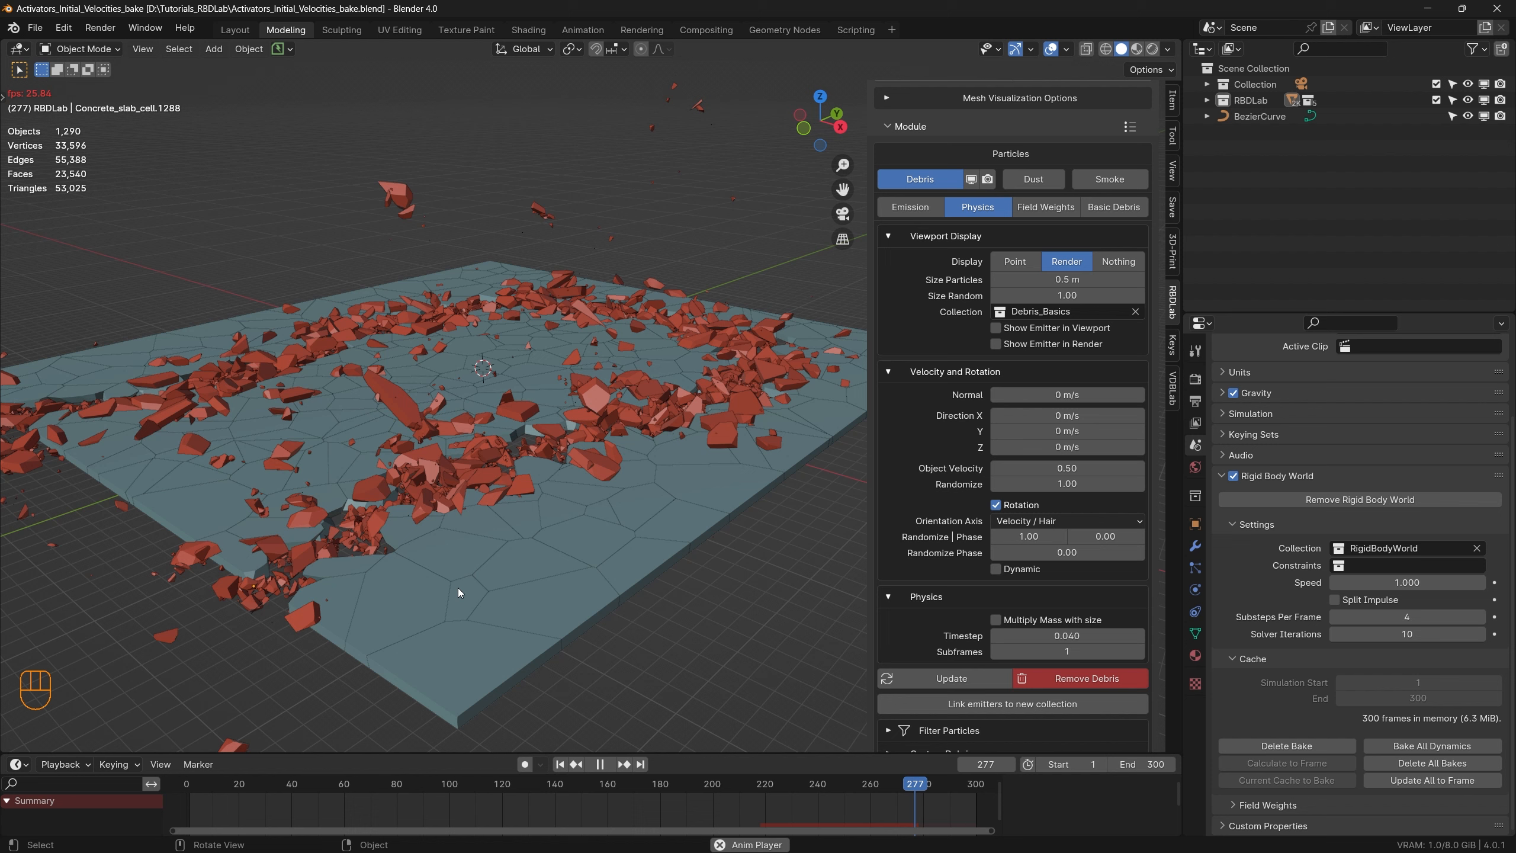
pyautogui.press('space')
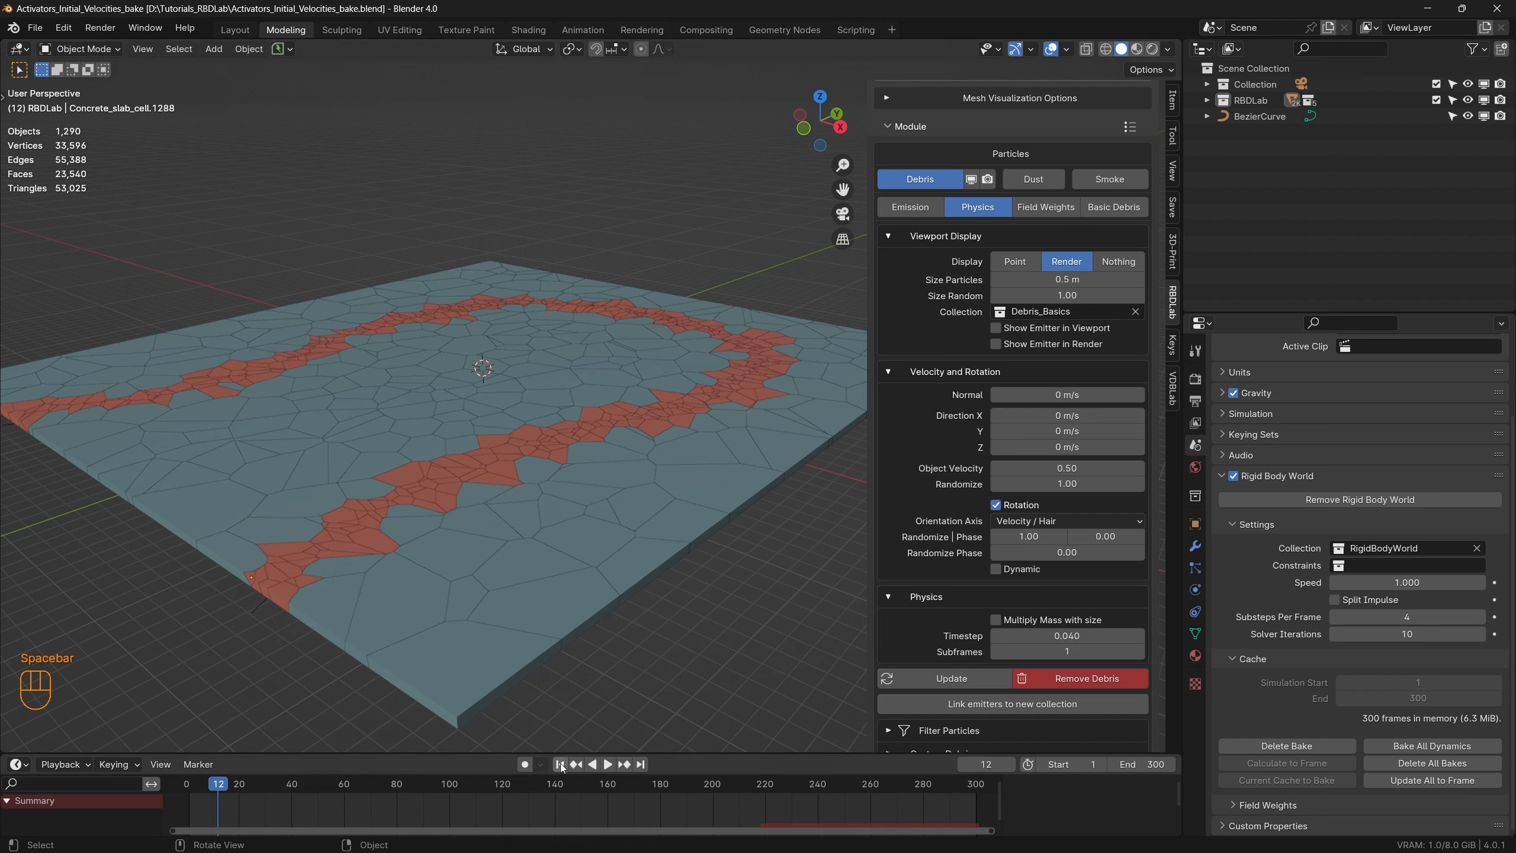
pyautogui.click(559, 764)
# Step: Create dust particles for the slab with a distance threshold of 0.01 m and a velocity threshold of 0.01 m/s
pyautogui.scroll(1, 1071, 403)
pyautogui.scroll(2, 1070, 403)
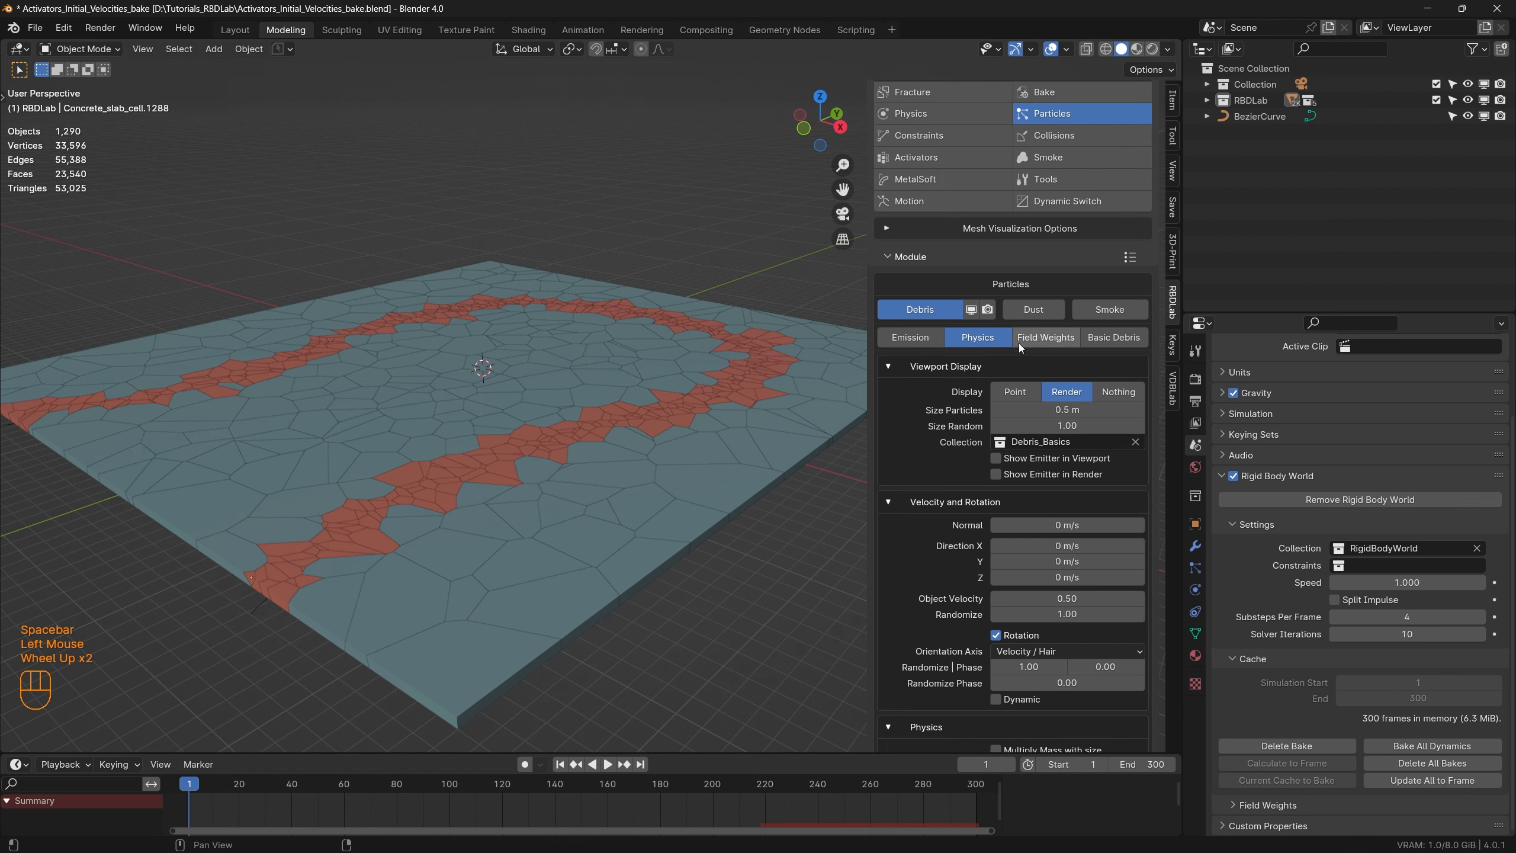
pyautogui.doubleClick(1031, 310)
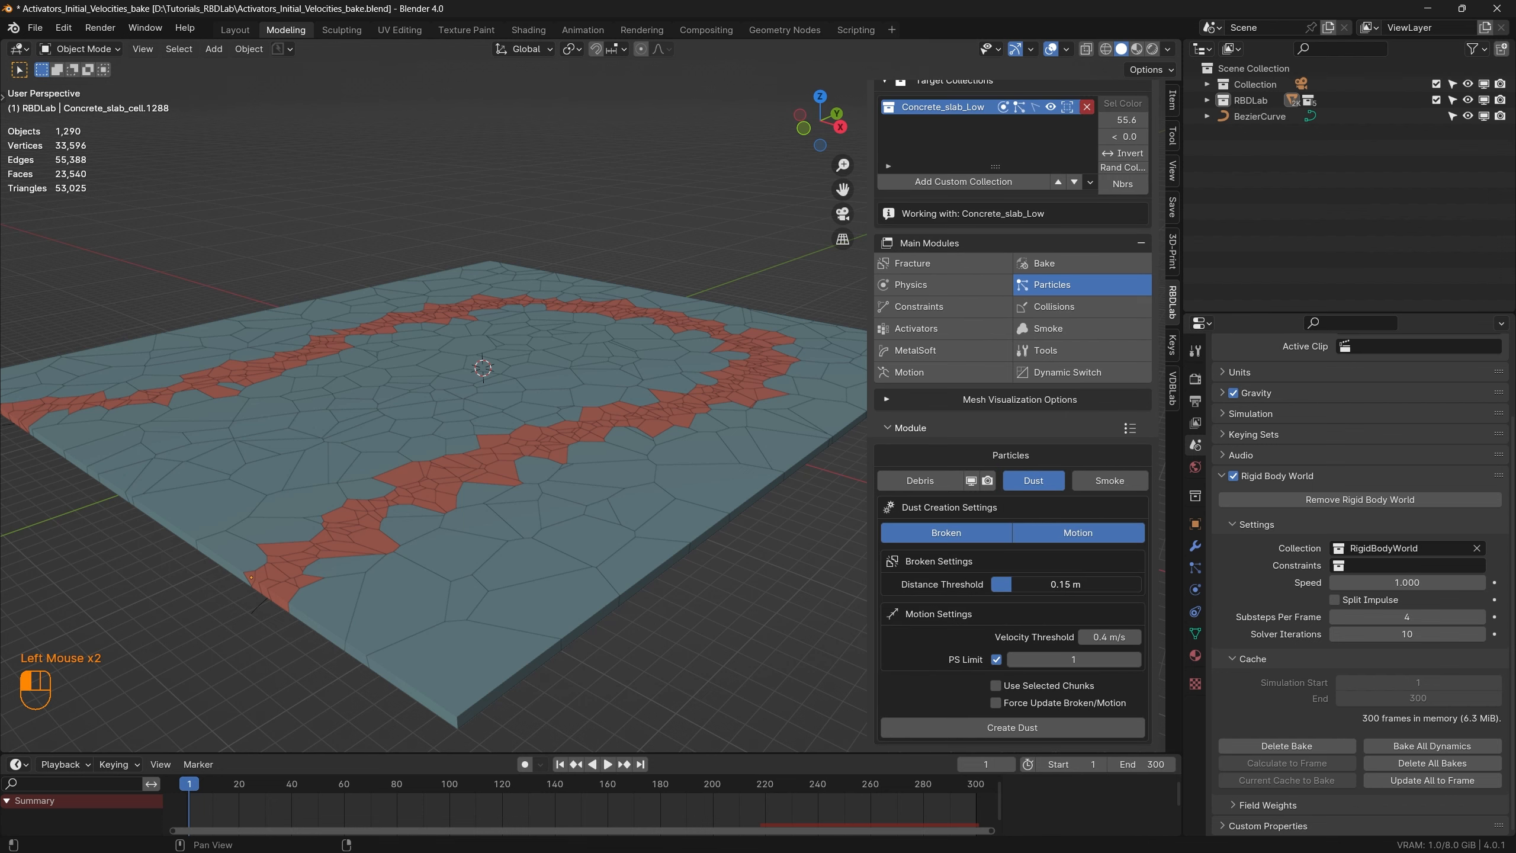
pyautogui.moveTo(1086, 584); pyautogui.dragTo(1056, 584)
pyautogui.moveTo(1129, 640); pyautogui.dragTo(1068, 641)
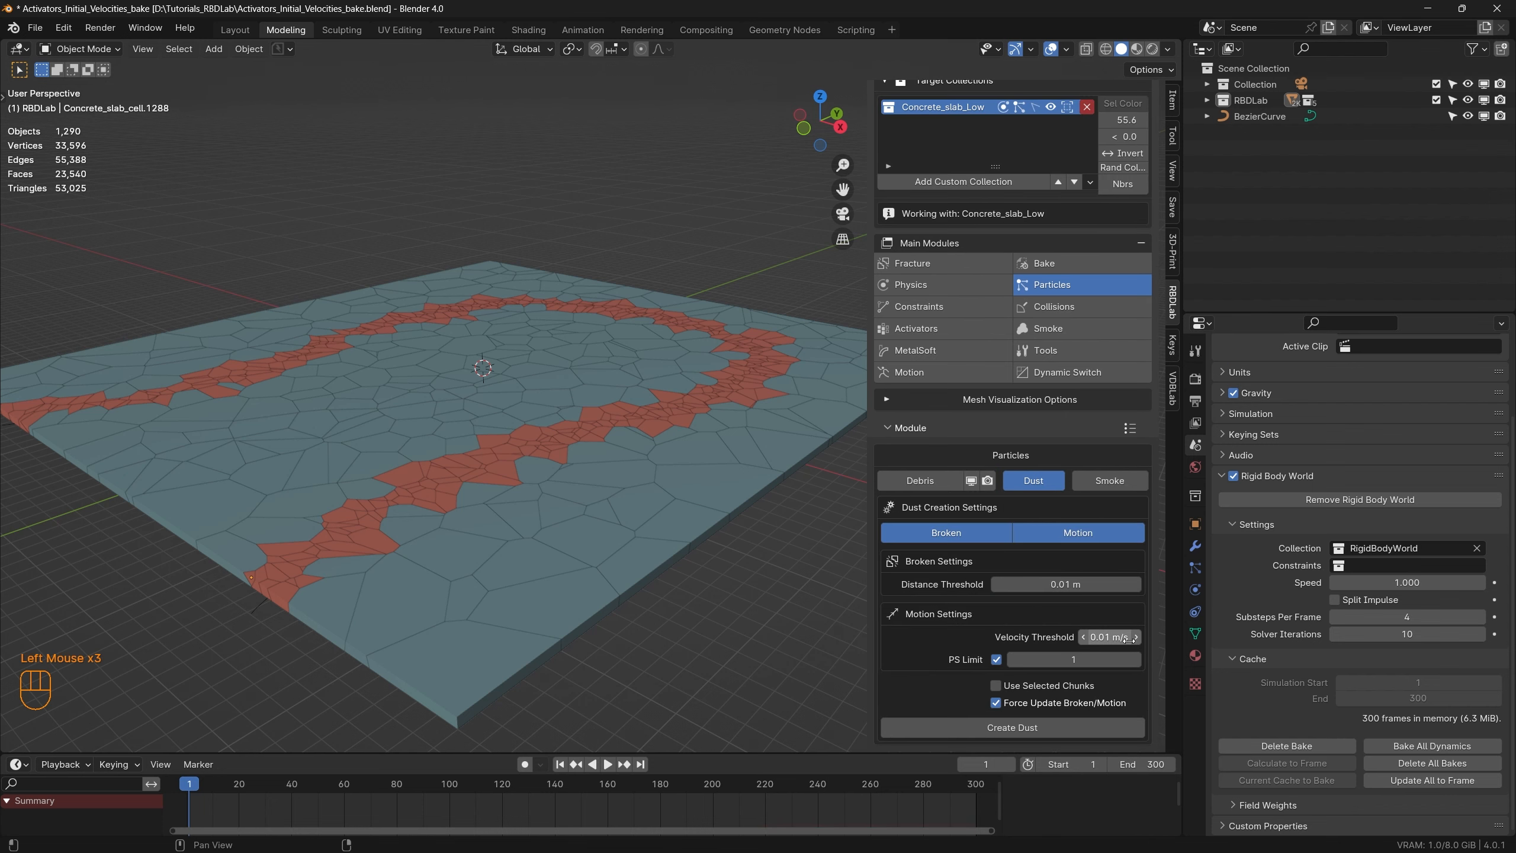
pyautogui.click(1015, 731)
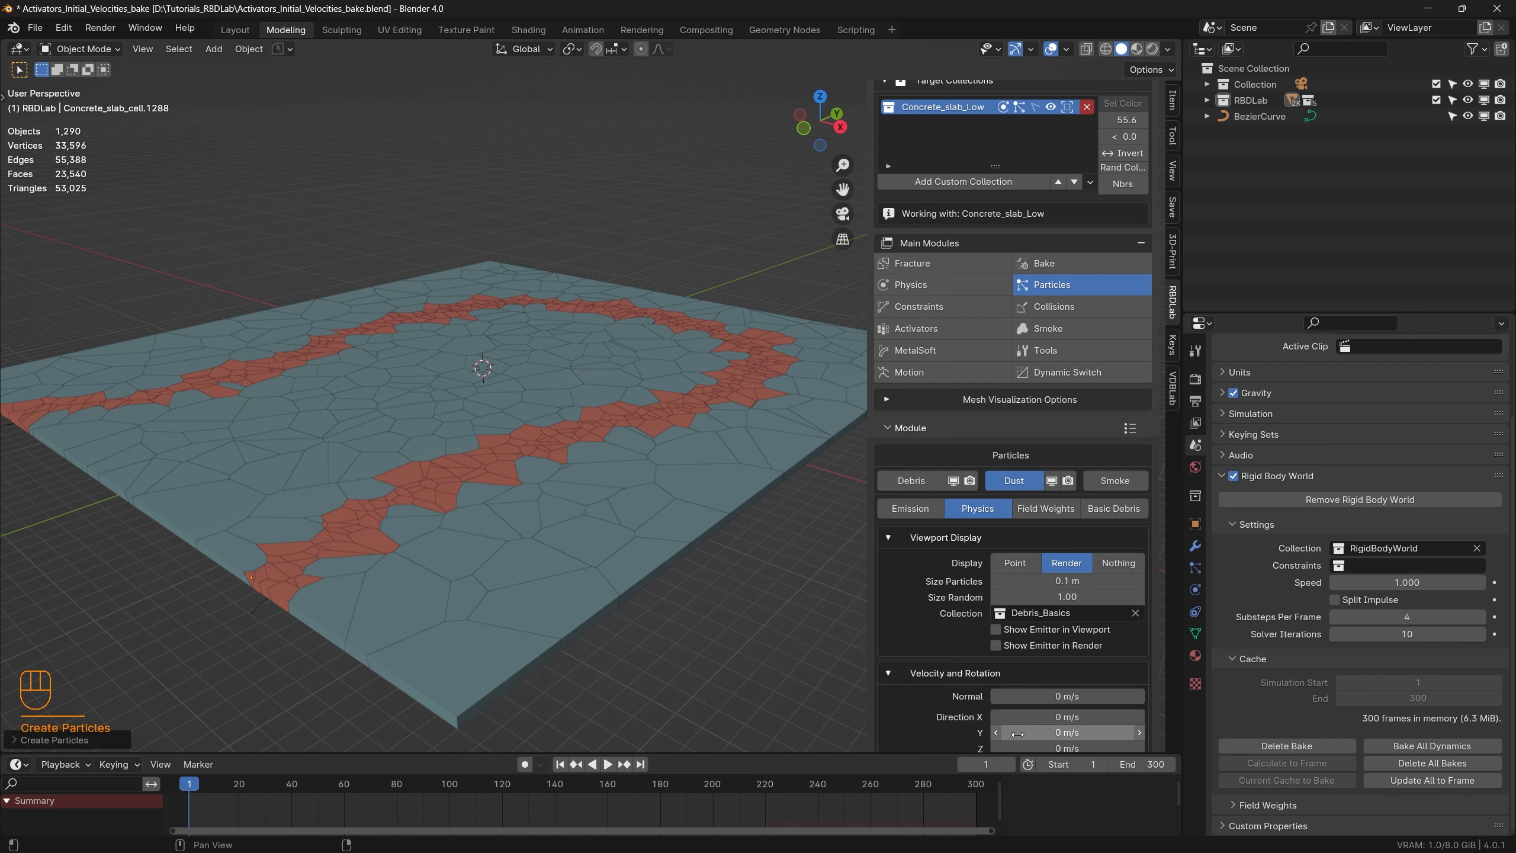
# Step: Play the simulation to check the dust together with the debris and return to the first frame
pyautogui.press('space')
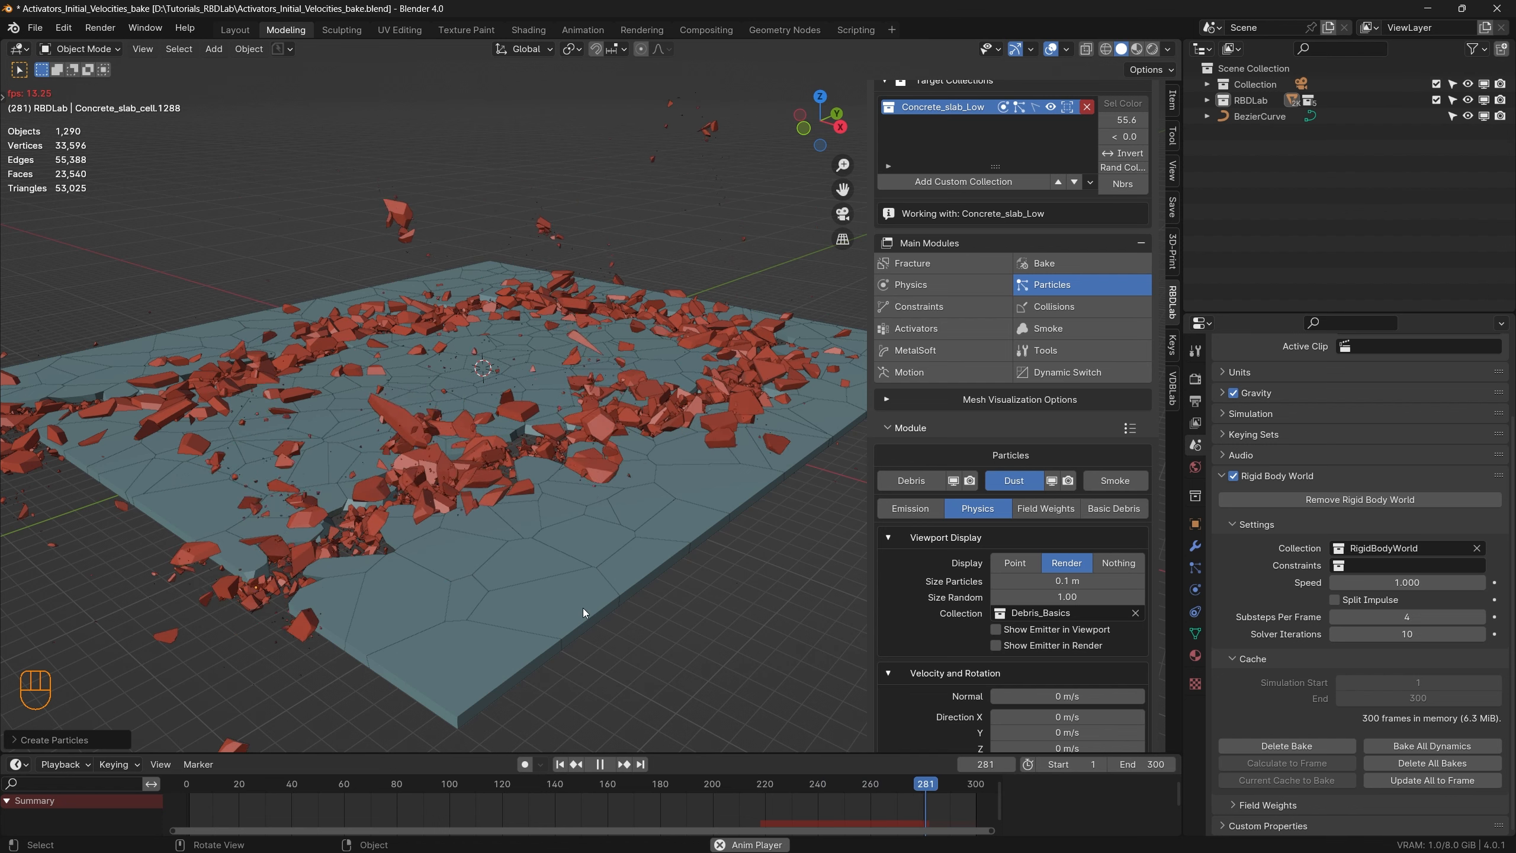
pyautogui.press('space')
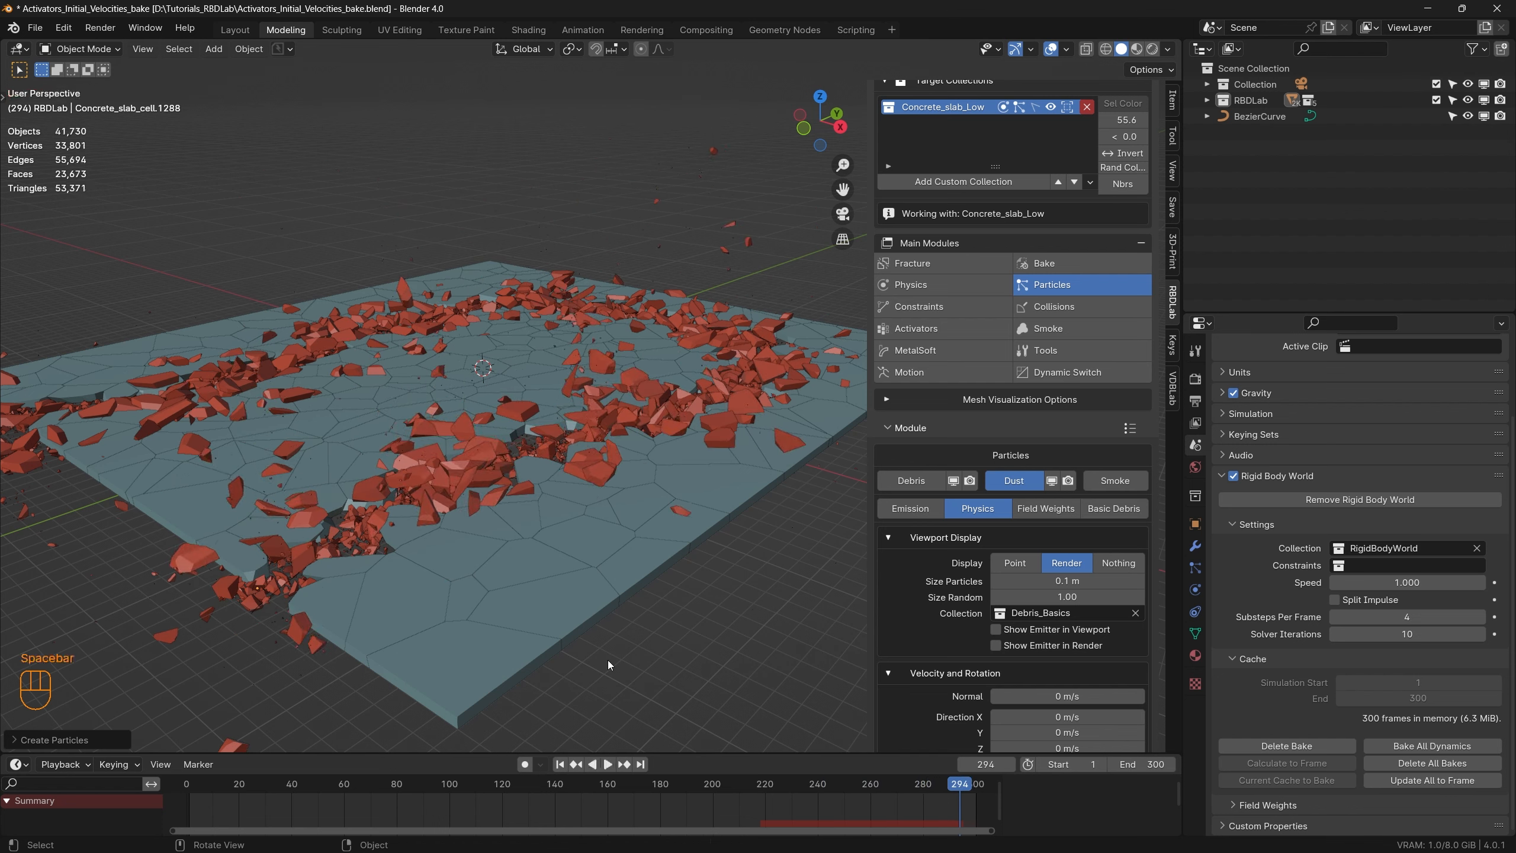
pyautogui.click(559, 765)
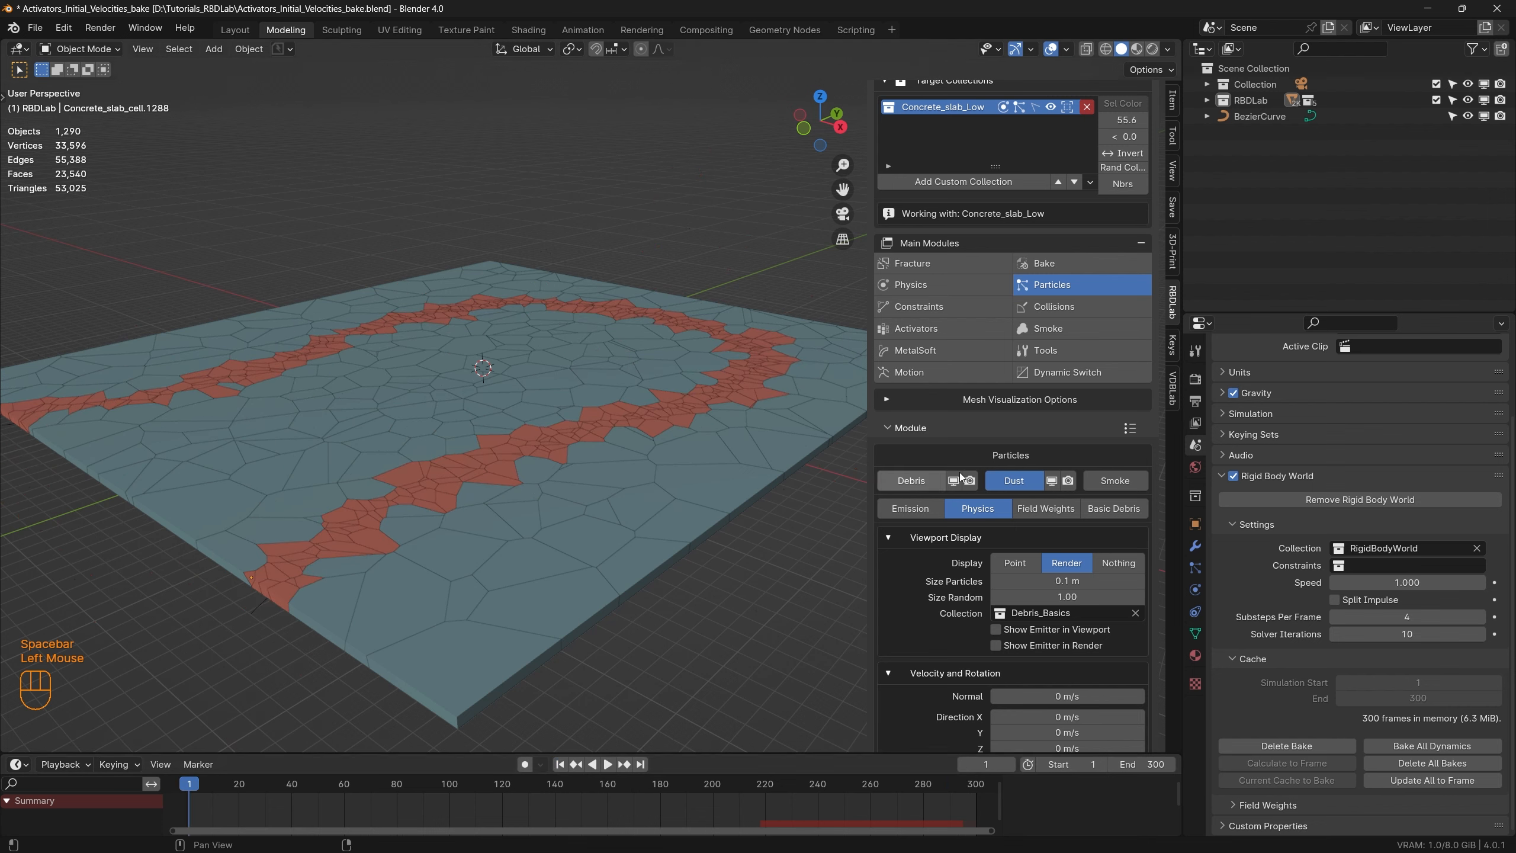
# Step: Create smoke particles for the slab with a 0.01 m distance threshold, a 0.01 m/s velocity threshold and Force Update Broken/Motion enabled
pyautogui.click(1115, 481)
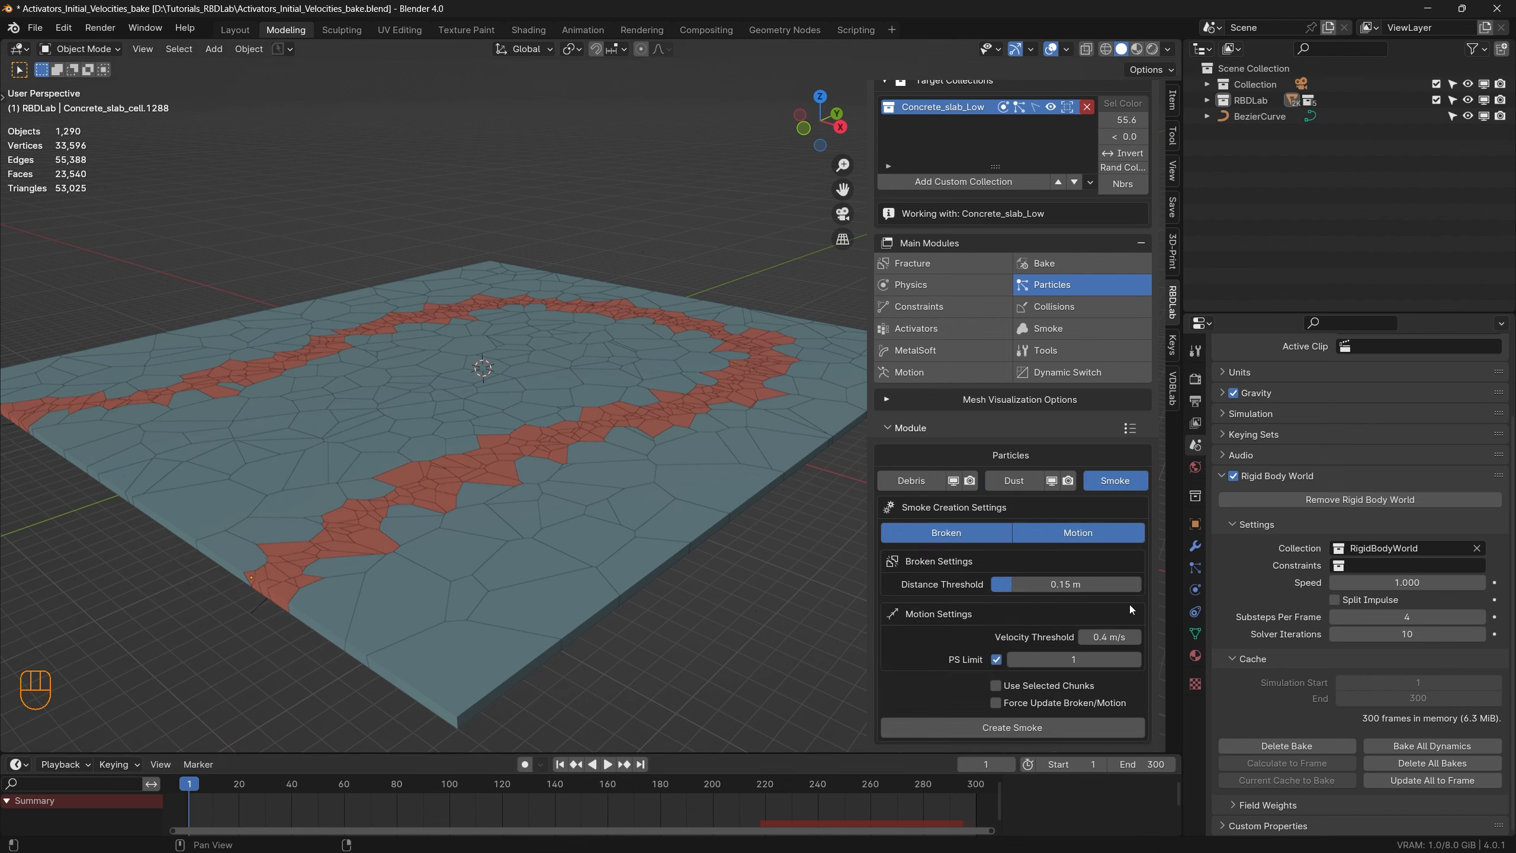
pyautogui.moveTo(1117, 583); pyautogui.dragTo(1075, 584)
pyautogui.moveTo(1116, 635); pyautogui.dragTo(1114, 635)
pyautogui.scroll(-1, 1062, 668)
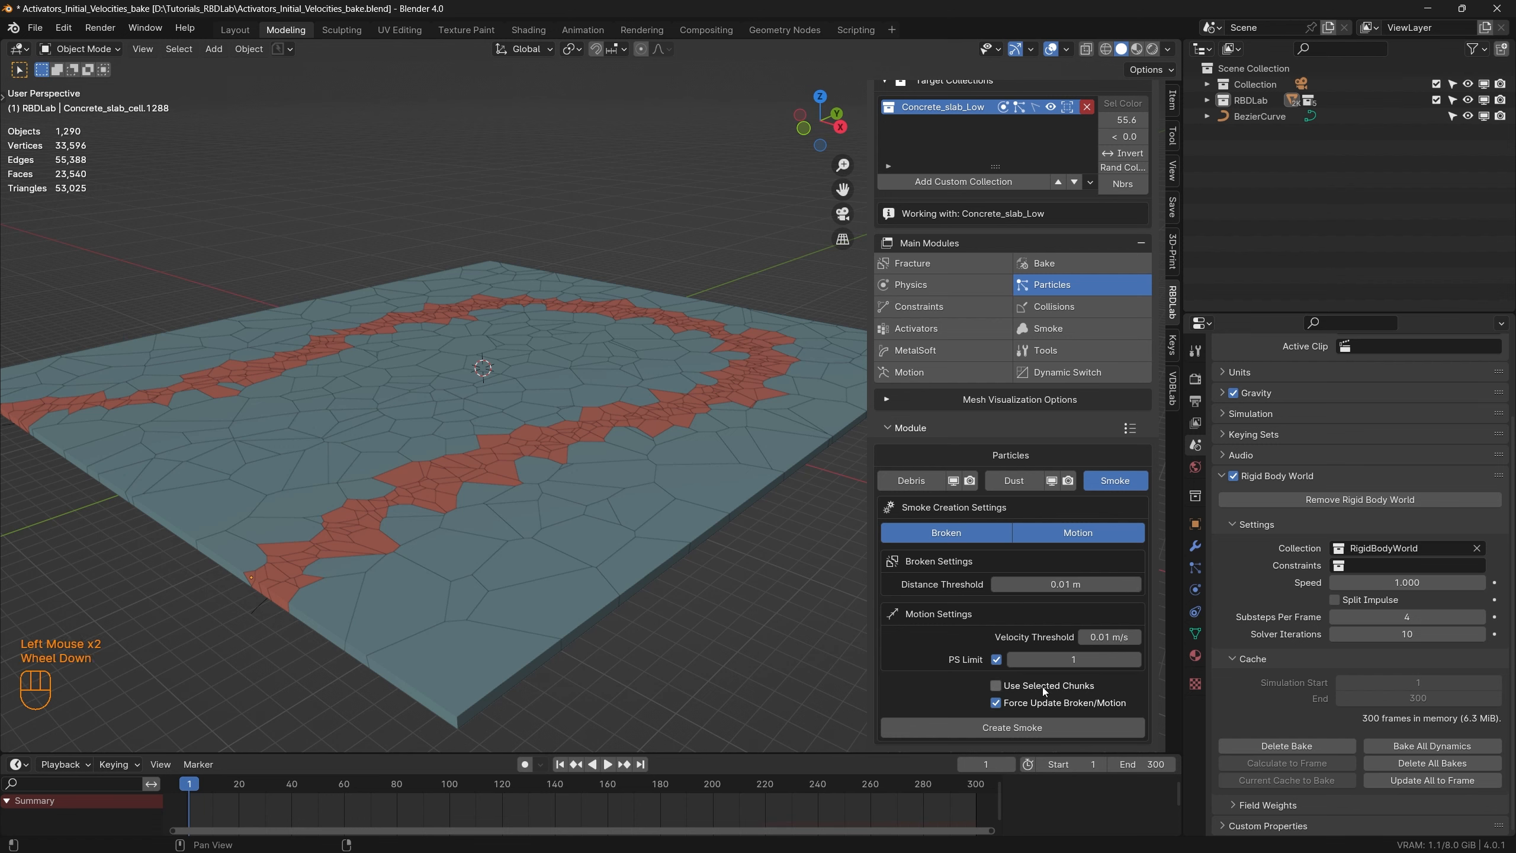
pyautogui.click(1019, 726)
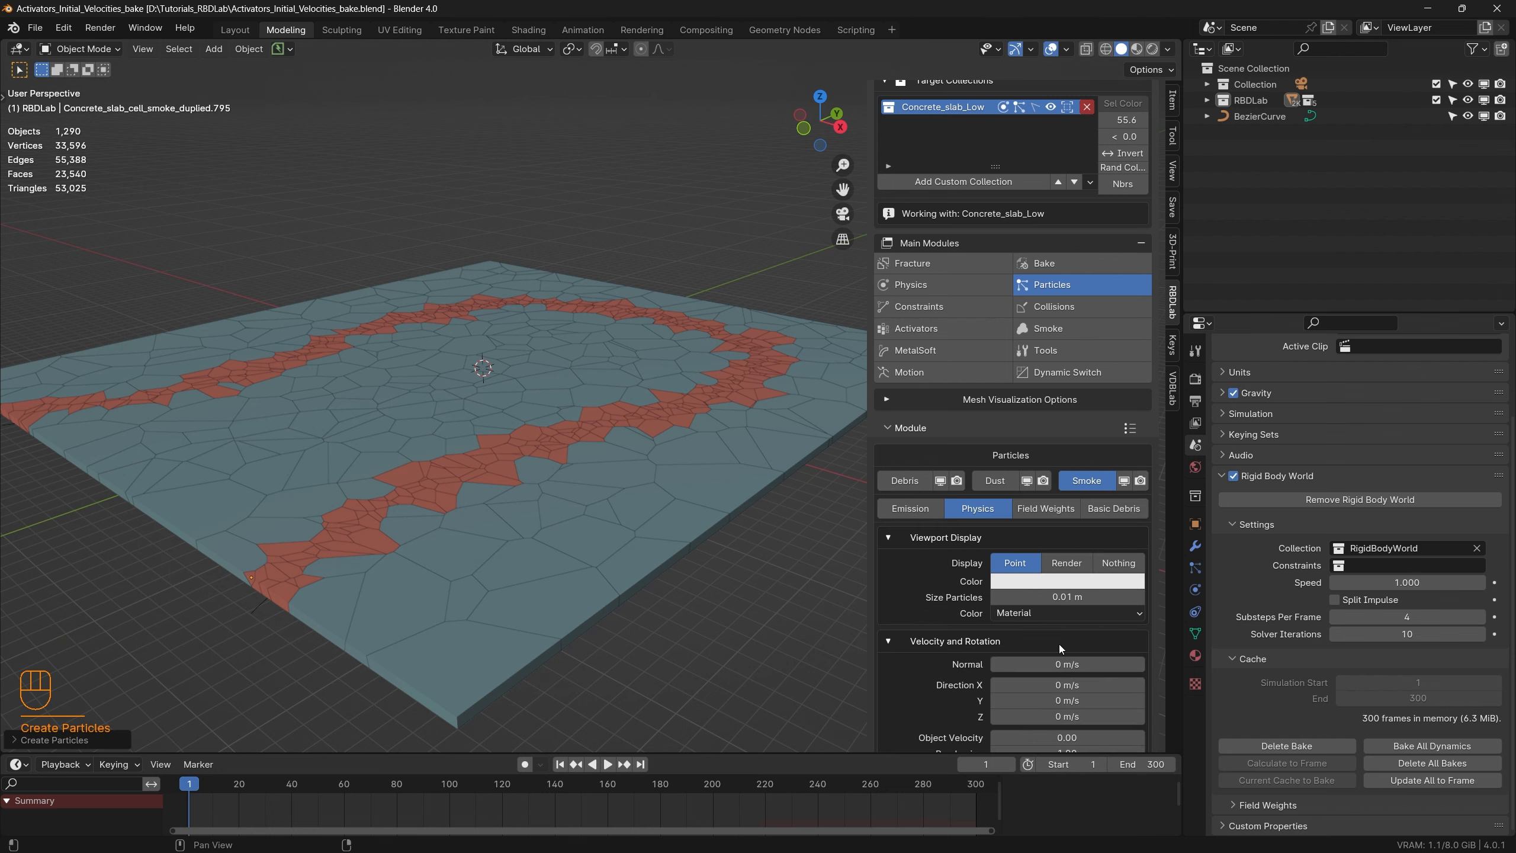
# Step: Enable end trails with a value of 5 in the smoke emission settings and update the smoke particles
pyautogui.scroll(-5, 1058, 645)
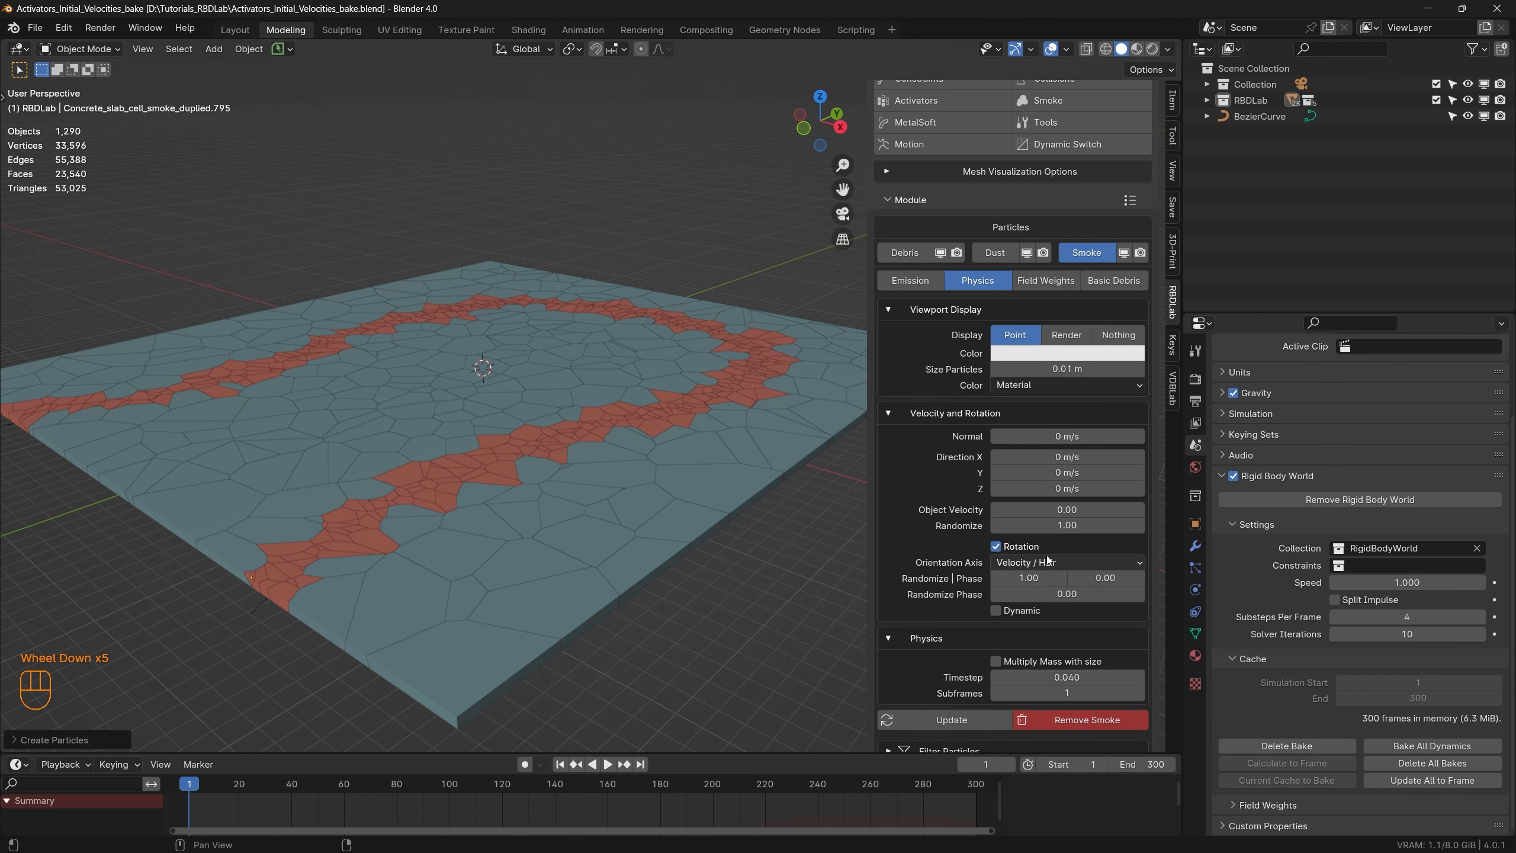
pyautogui.click(905, 284)
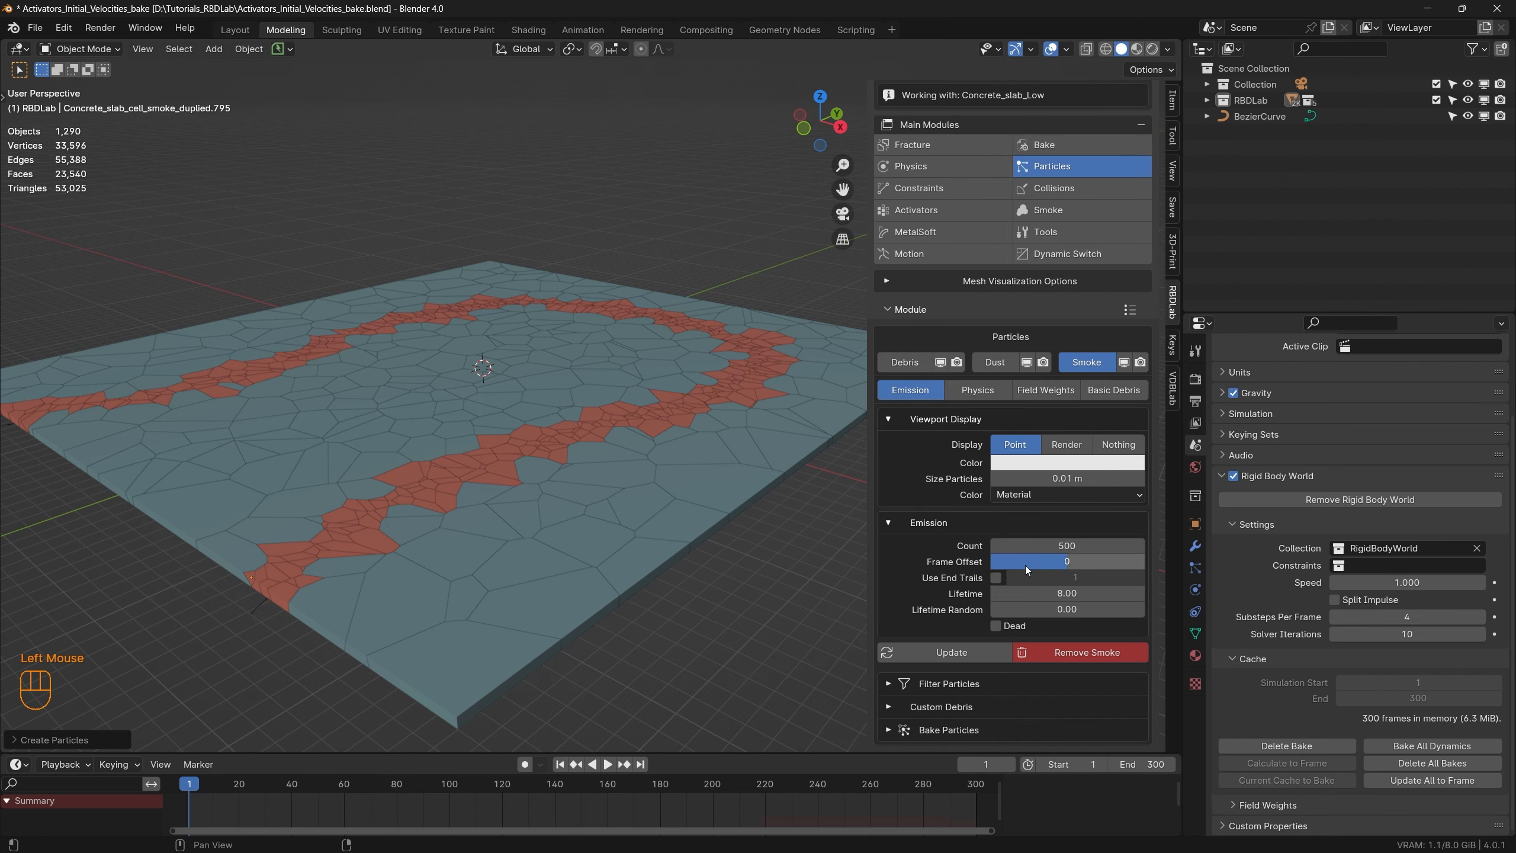
pyautogui.click(994, 577)
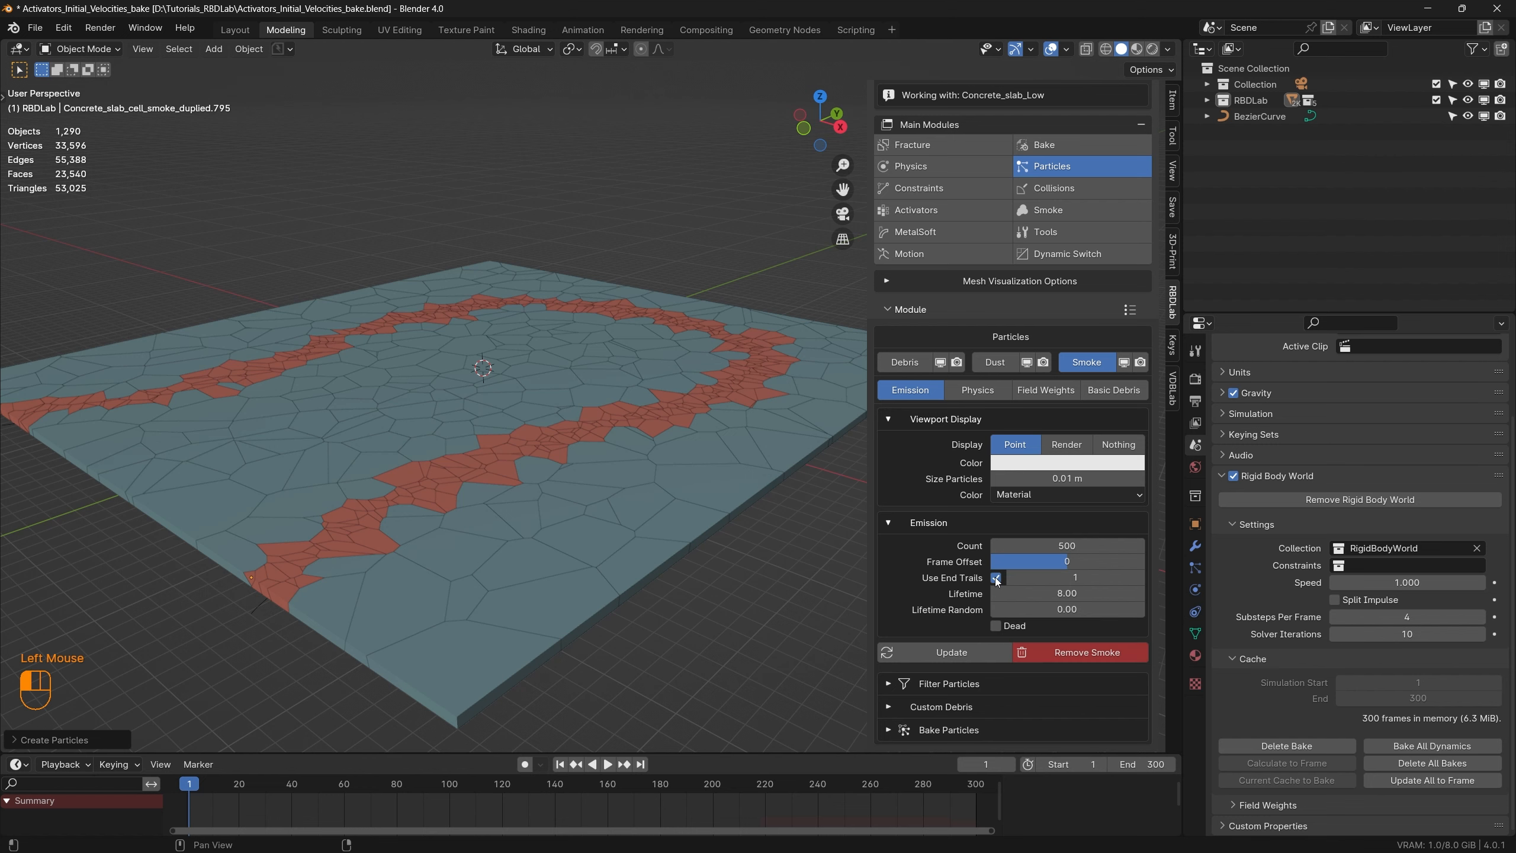
pyautogui.doubleClick(1074, 577)
pyautogui.press('Return')
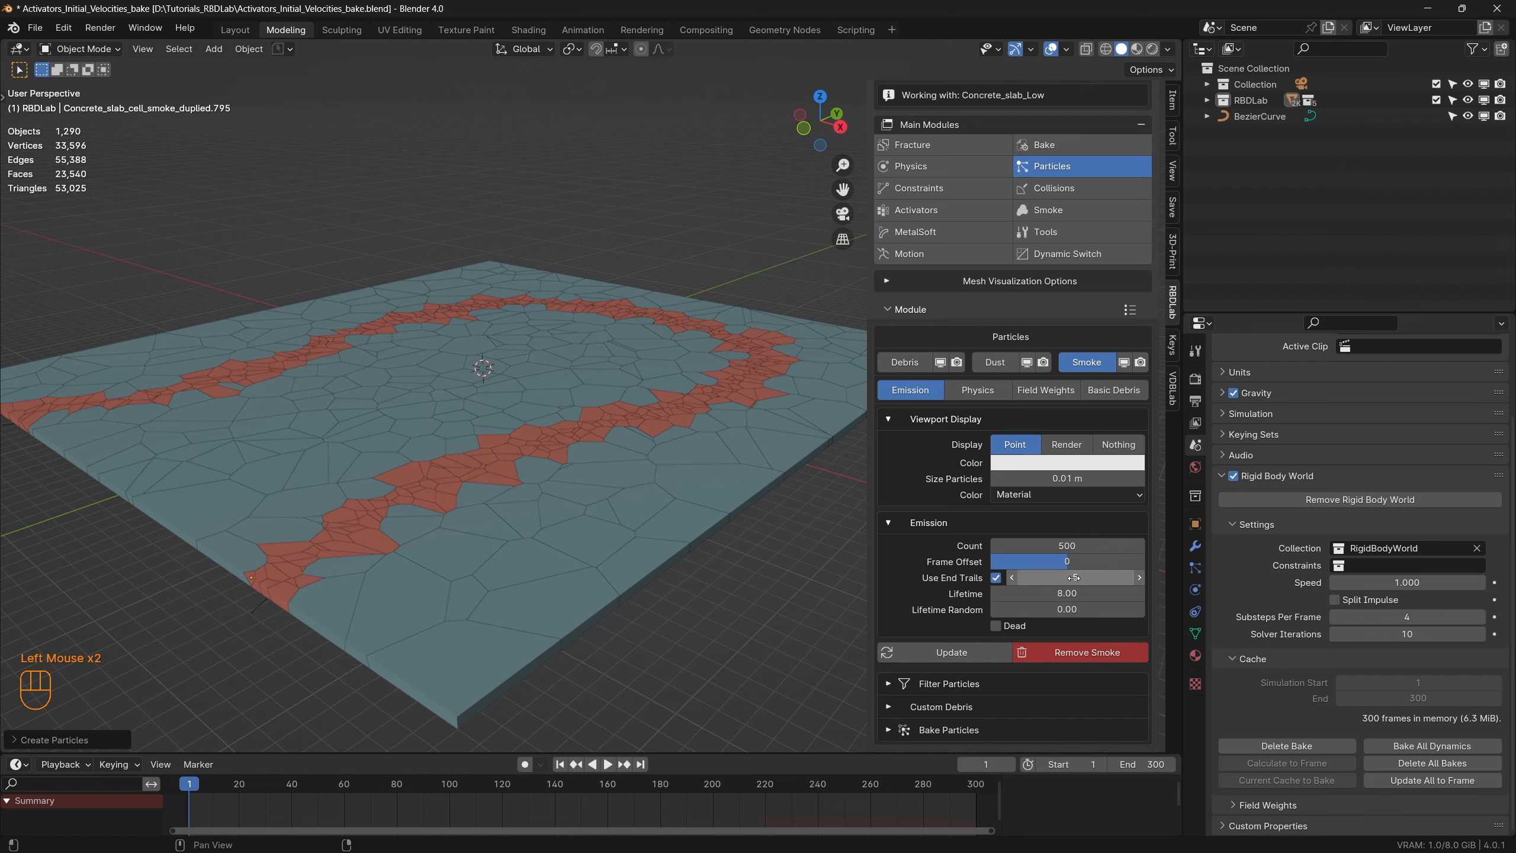
pyautogui.click(952, 652)
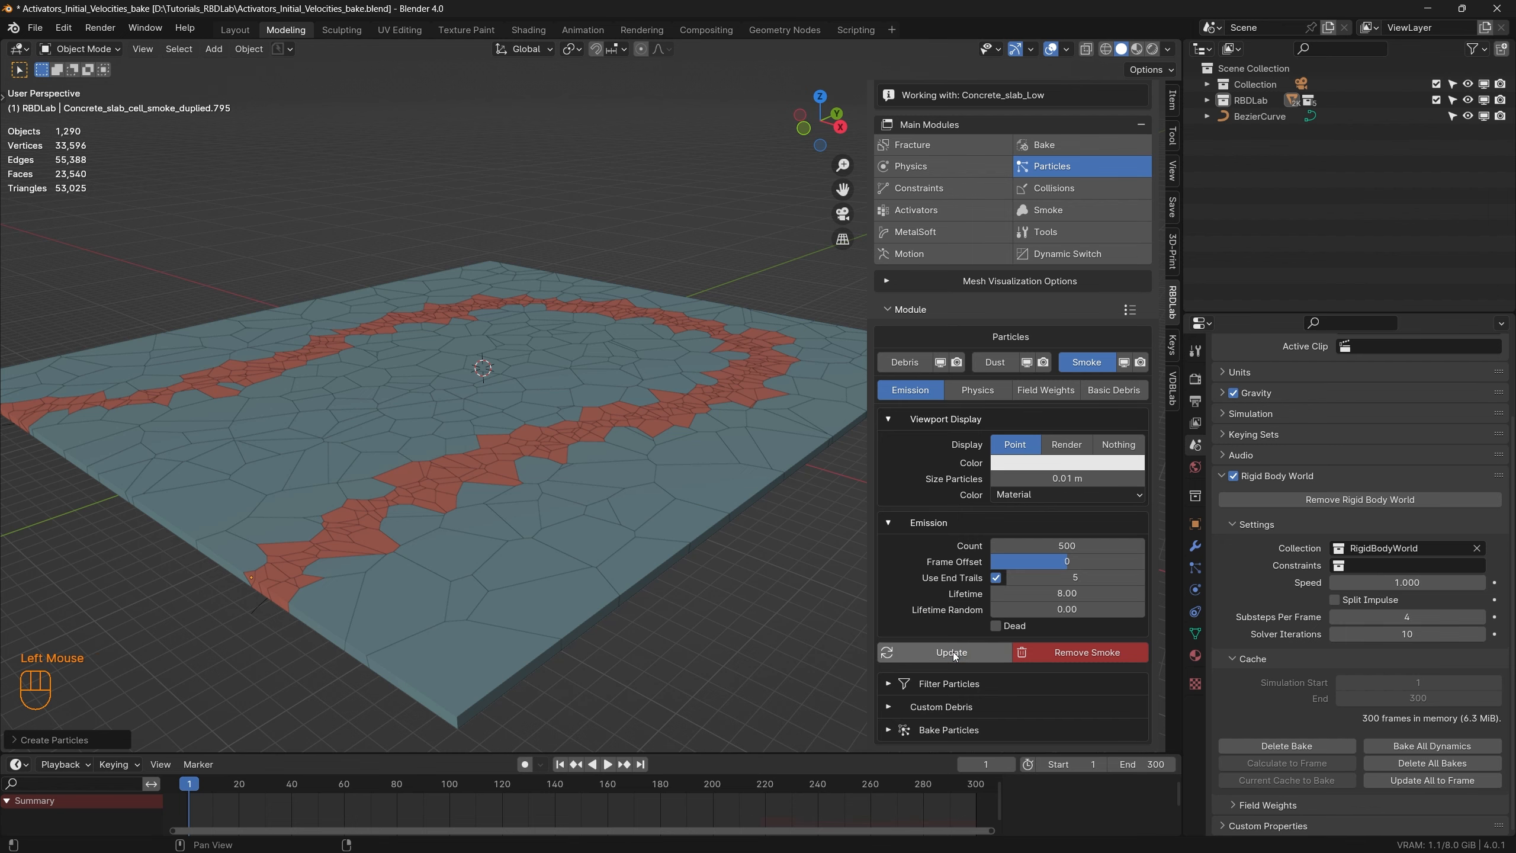
# Step: Play the simulation to check the smoke particles and return to the first frame
pyautogui.press('space')
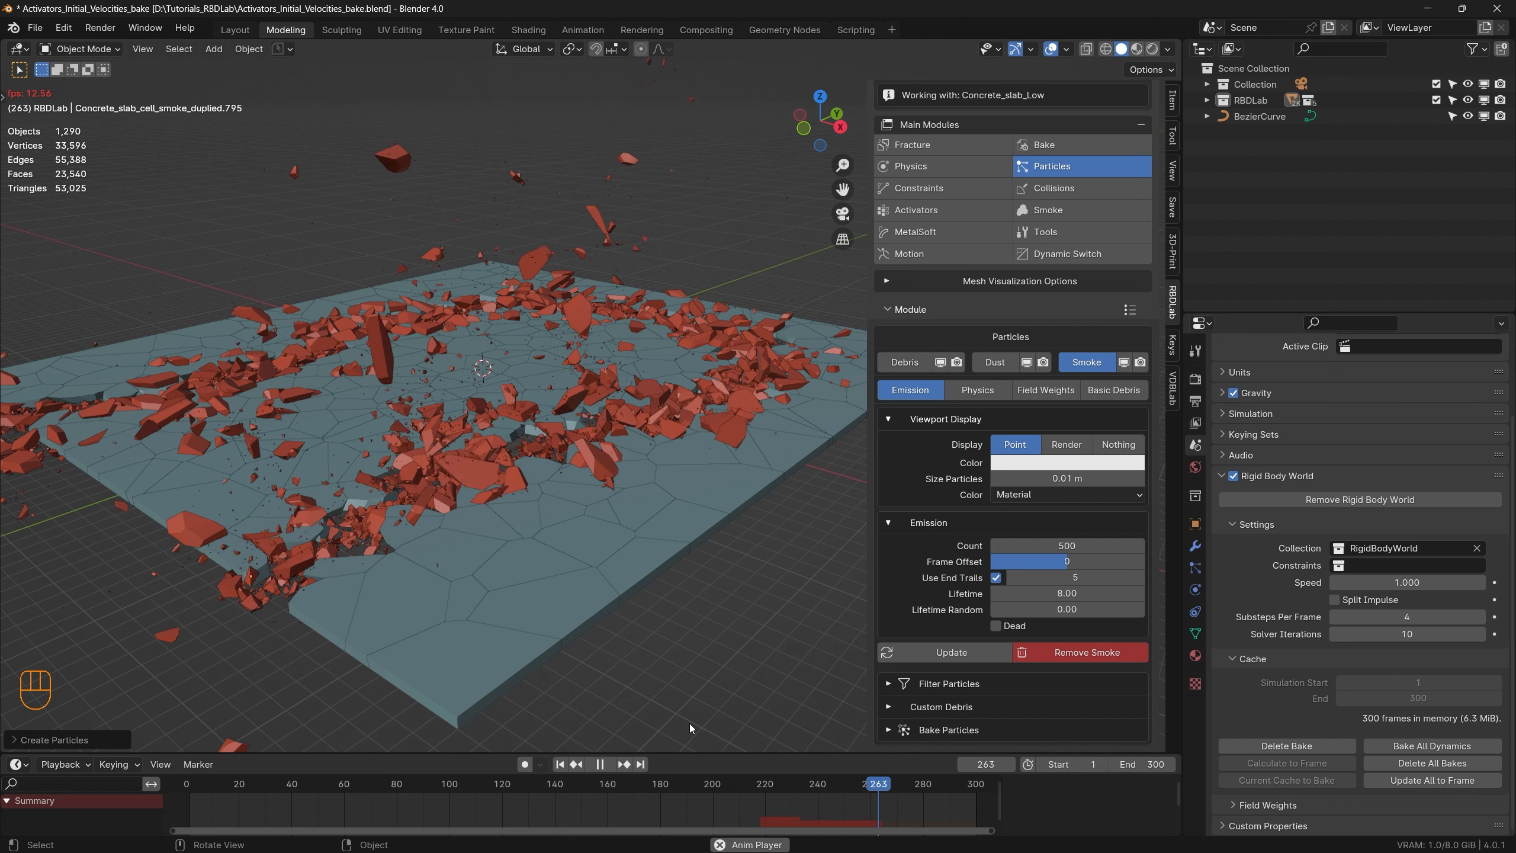
pyautogui.press('space')
pyautogui.click(562, 765)
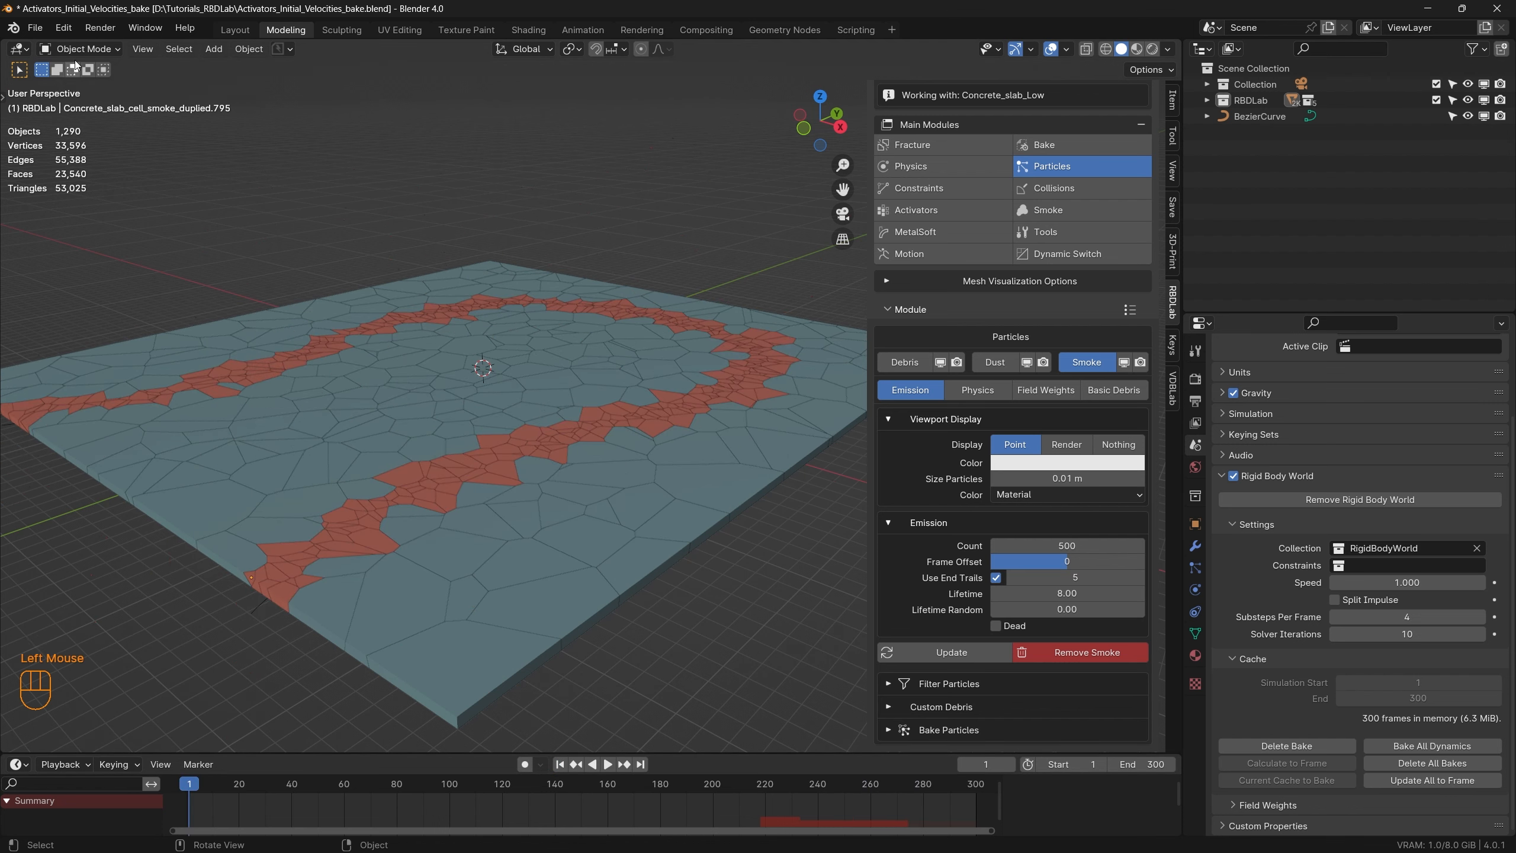
# Step: Save the project as a new file named Activators_Initial_Velocities_bake_paticles.blend
pyautogui.click(36, 30)
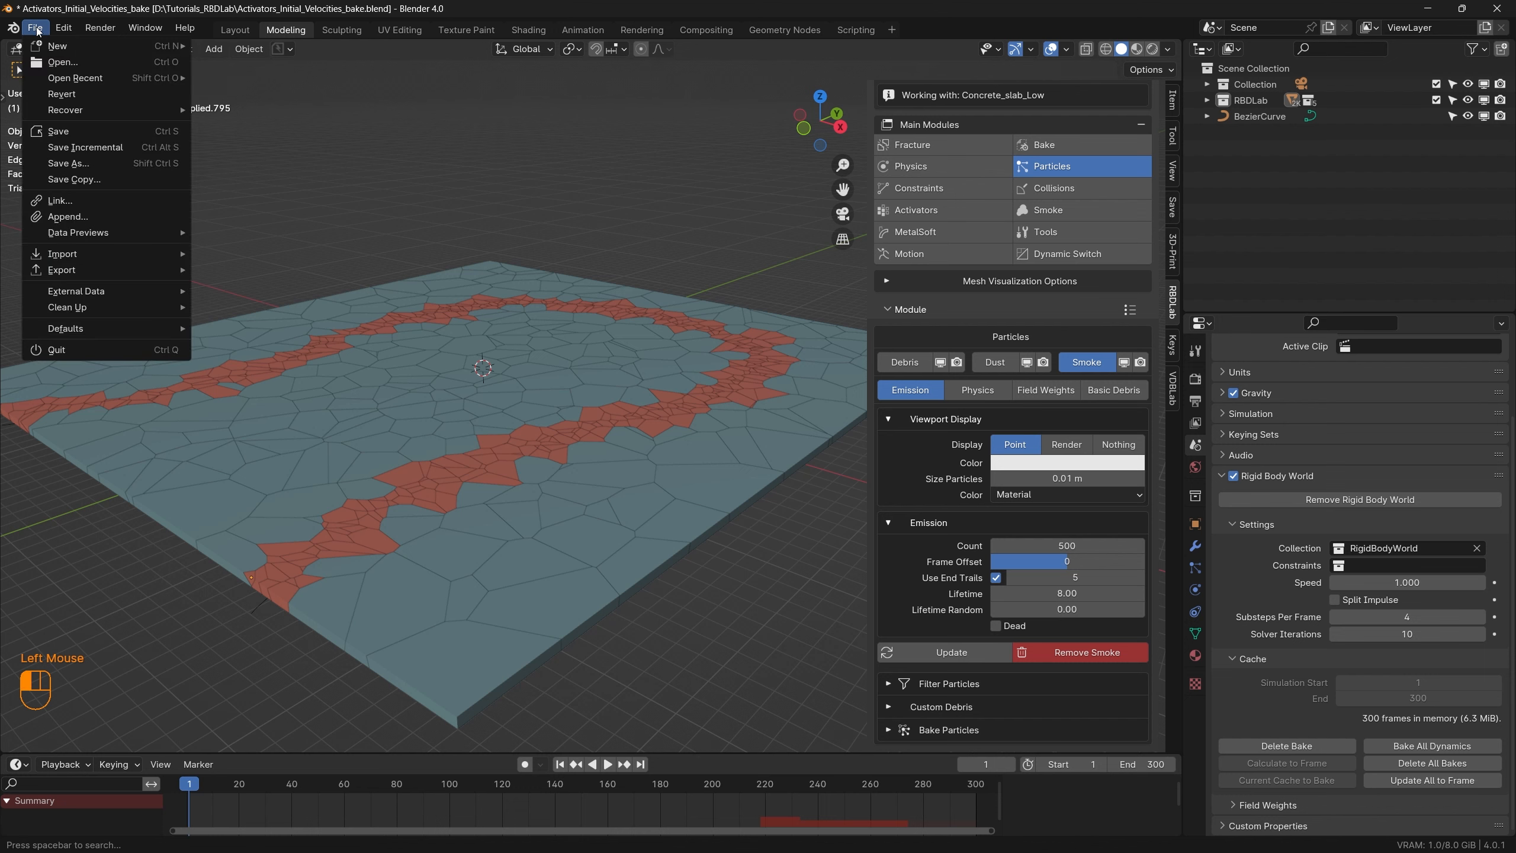
pyautogui.click(64, 163)
pyautogui.click(691, 576)
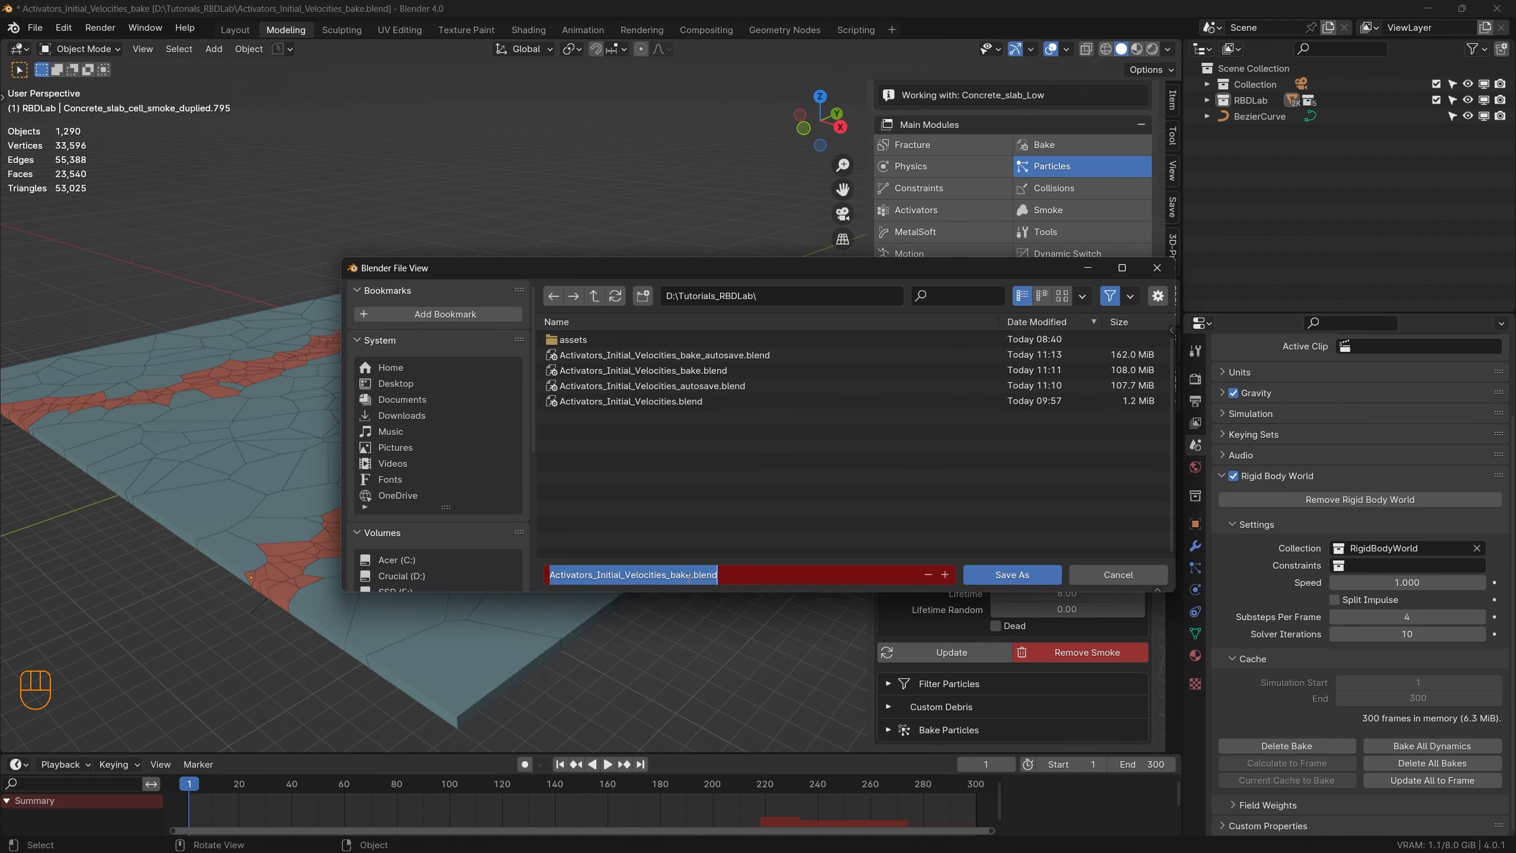
pyautogui.click(691, 576)
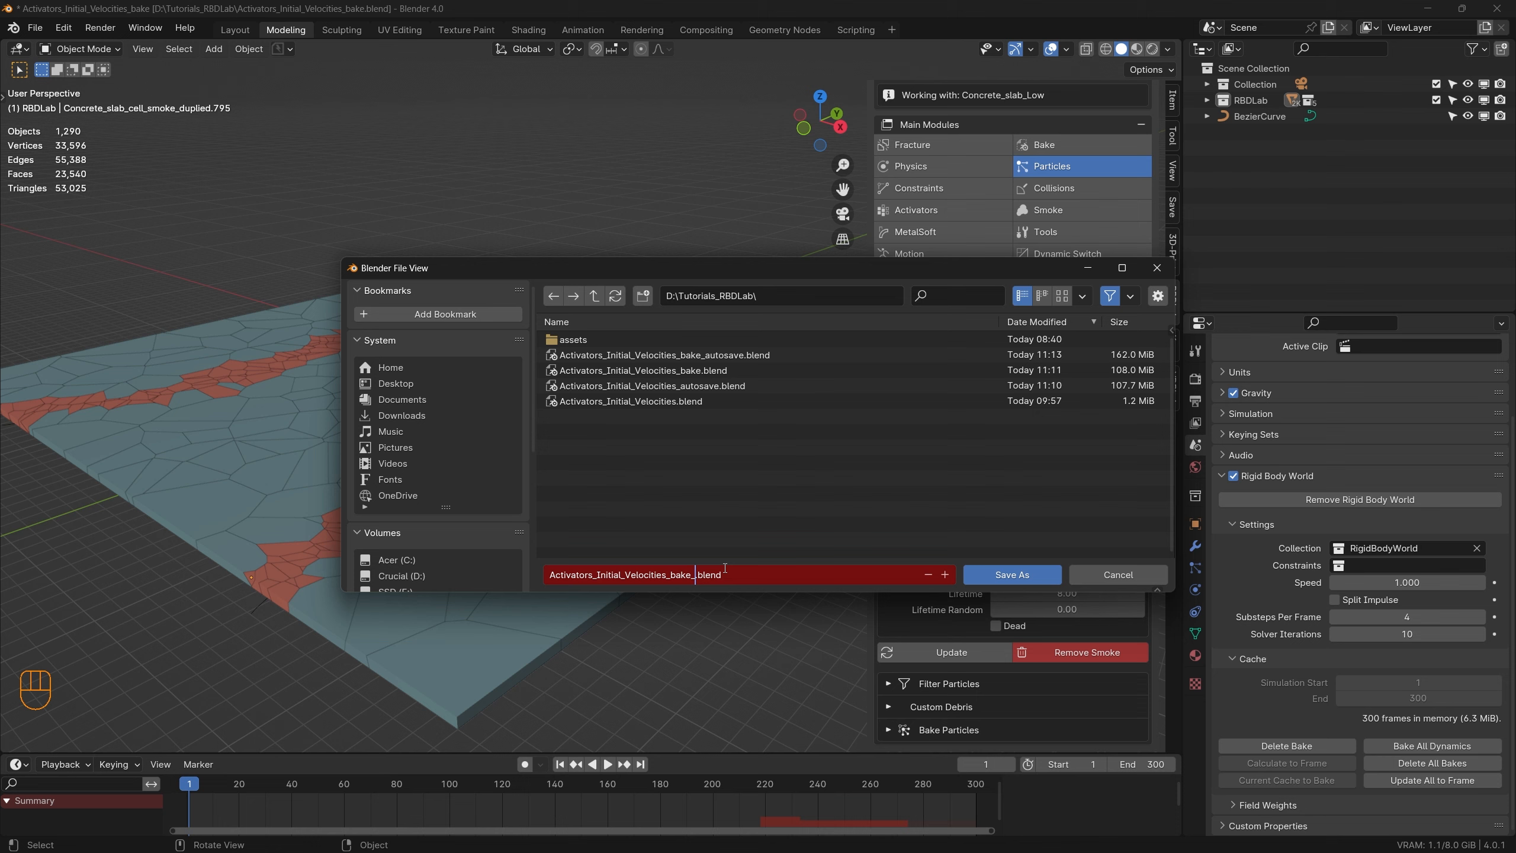
pyautogui.write('_paticles')
pyautogui.click(1009, 574)
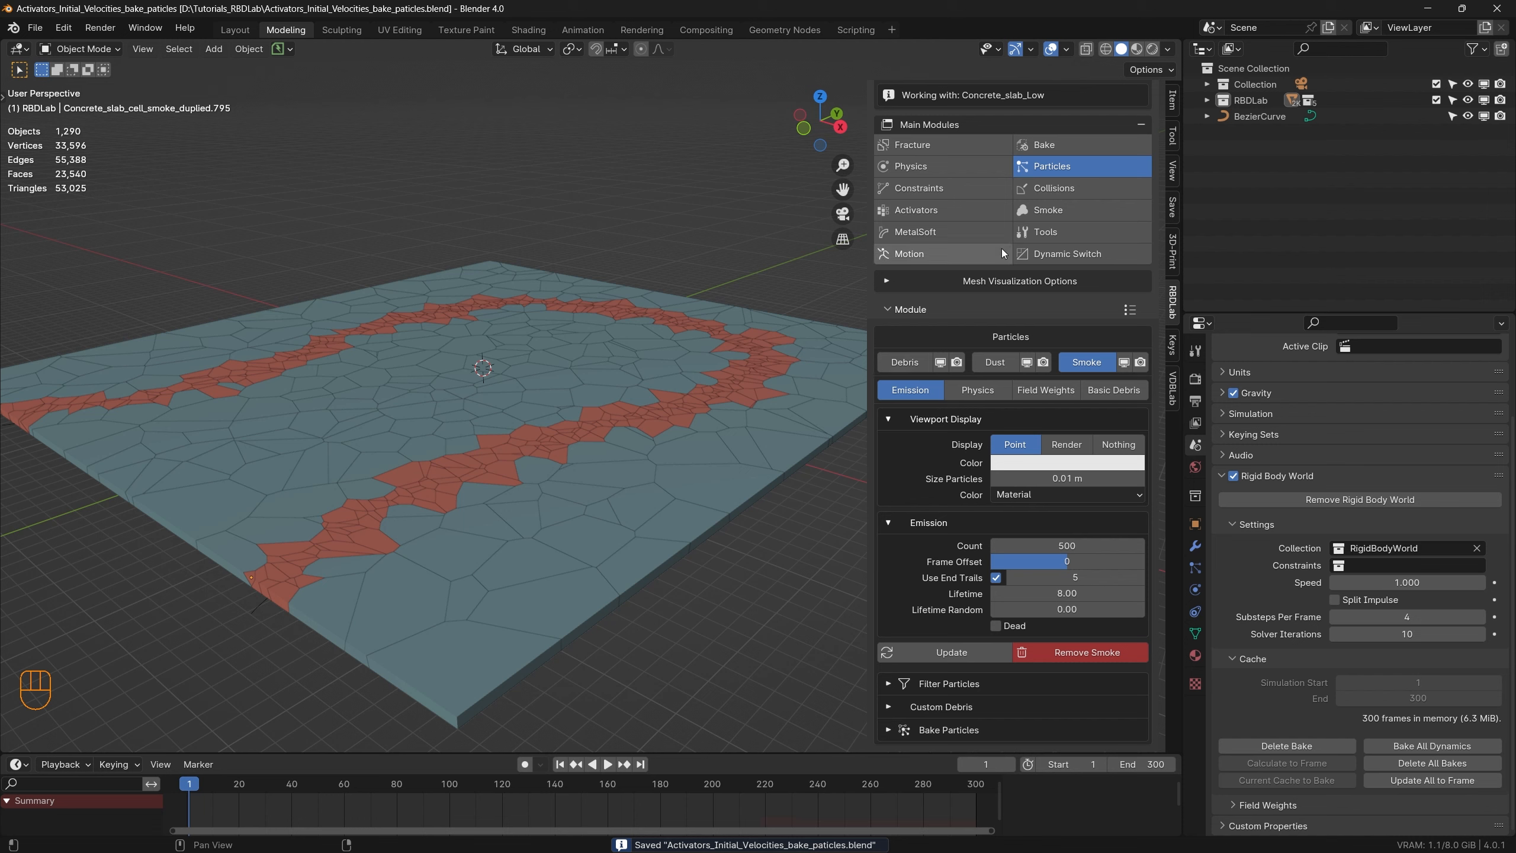
# Step: Open the Collisions module for the slab and review its particle collision settings
pyautogui.click(1069, 187)
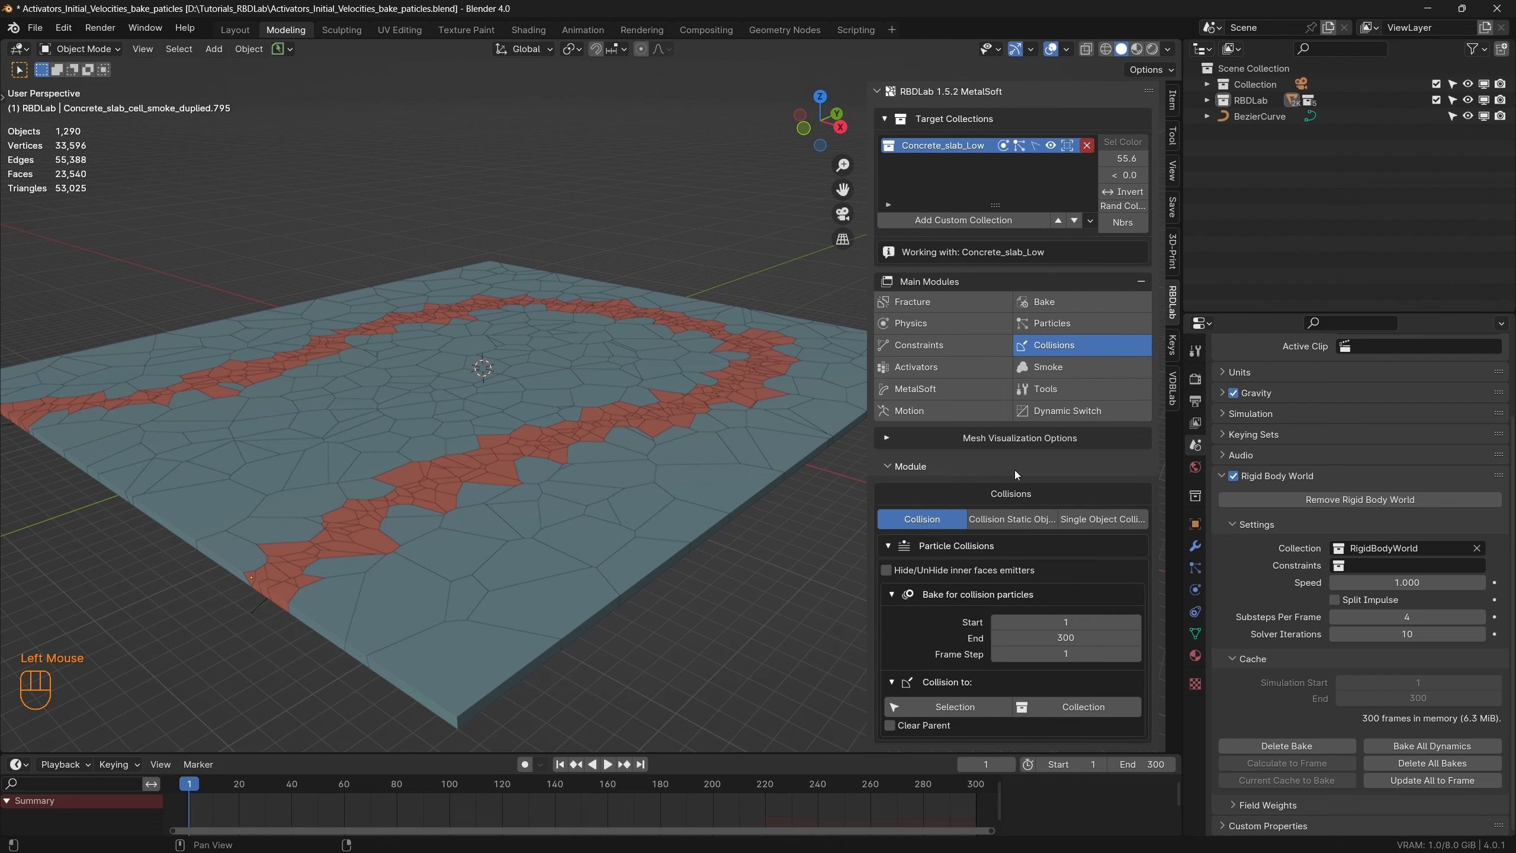
pyautogui.scroll(-2, 1014, 469)
# Step: Play the simulation in short stretches up close to examine how particles meet the chunks in the first part of the fracture
pyautogui.scroll(3, 488, 580)
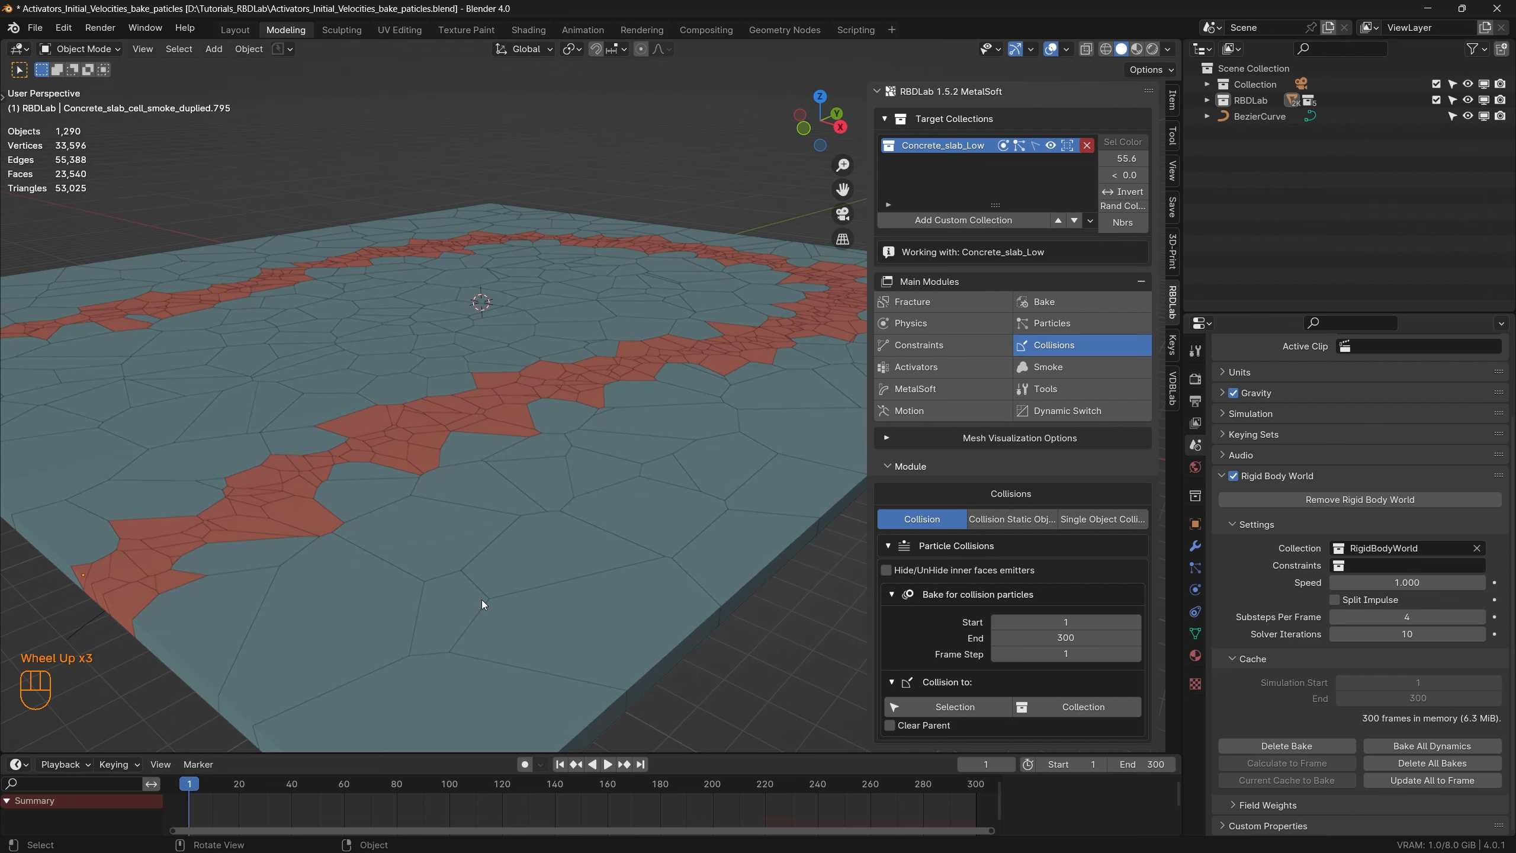
pyautogui.moveTo(482, 605); pyautogui.dragTo(483, 584, button='middle')
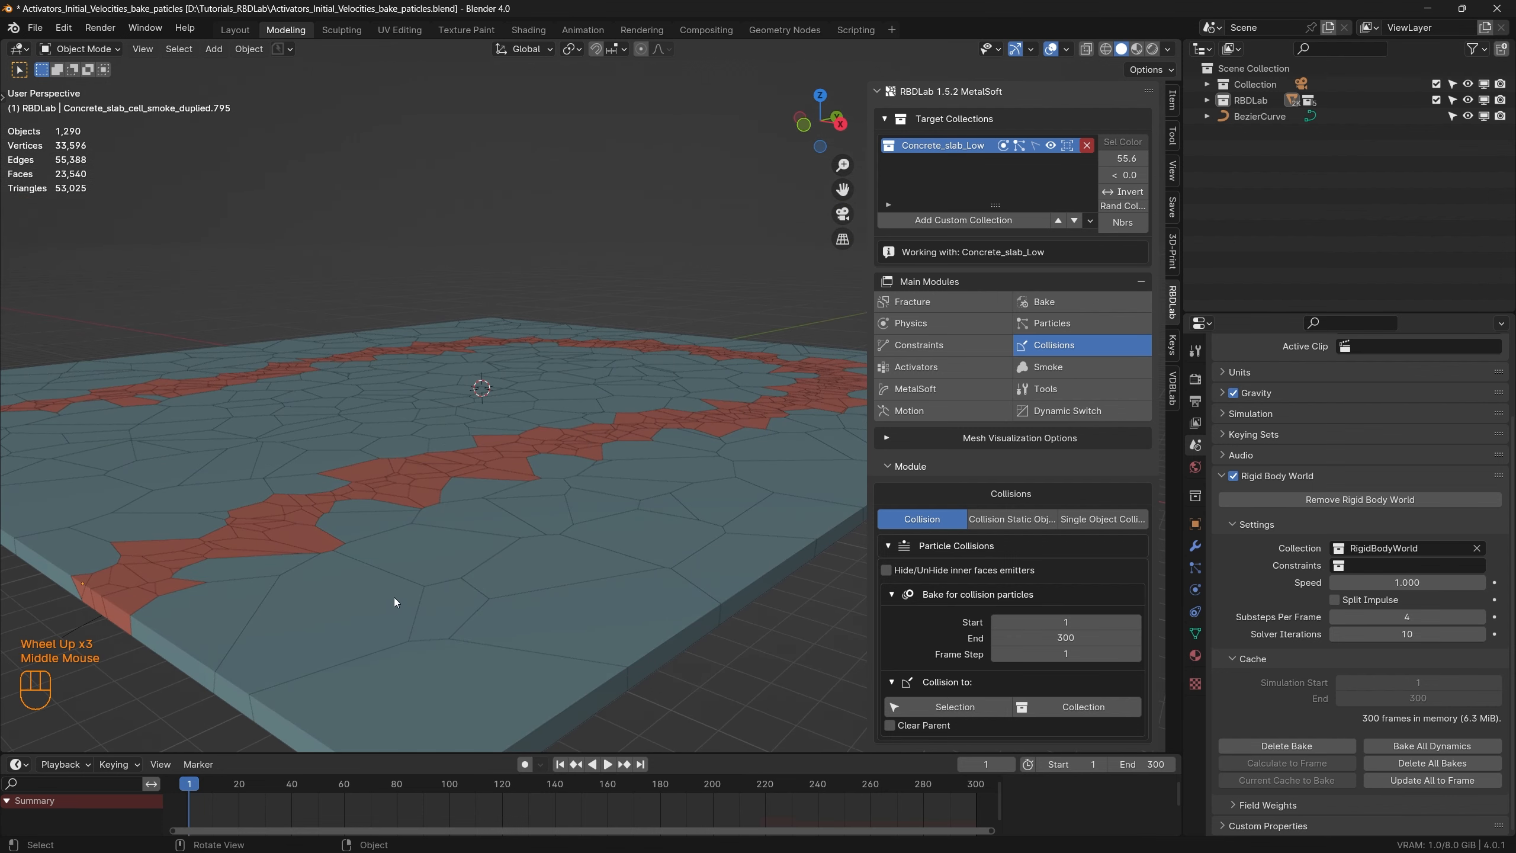
pyautogui.press('space')
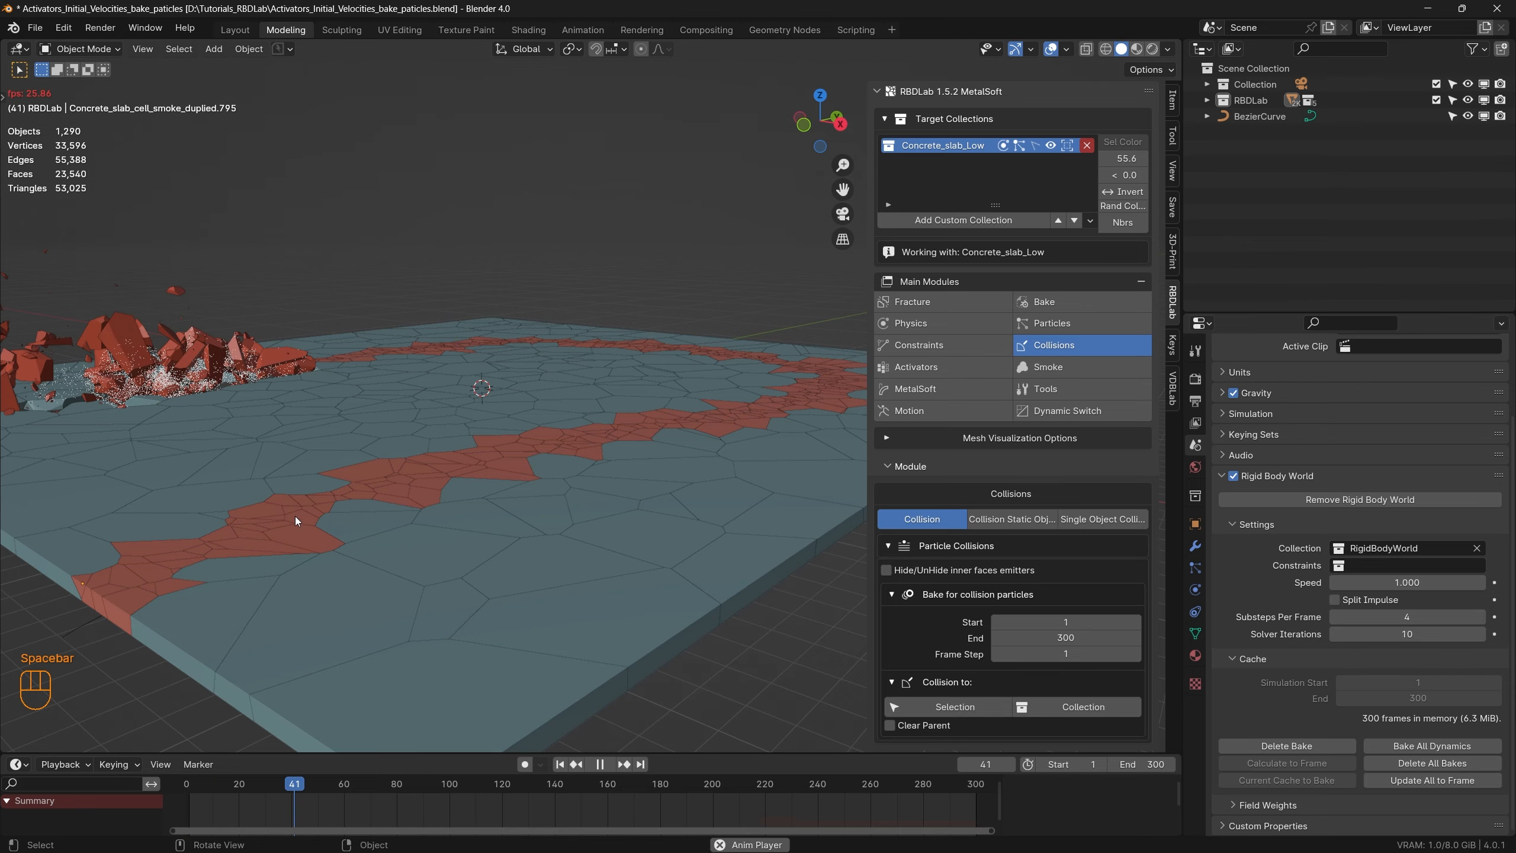
pyautogui.scroll(3, 436, 329)
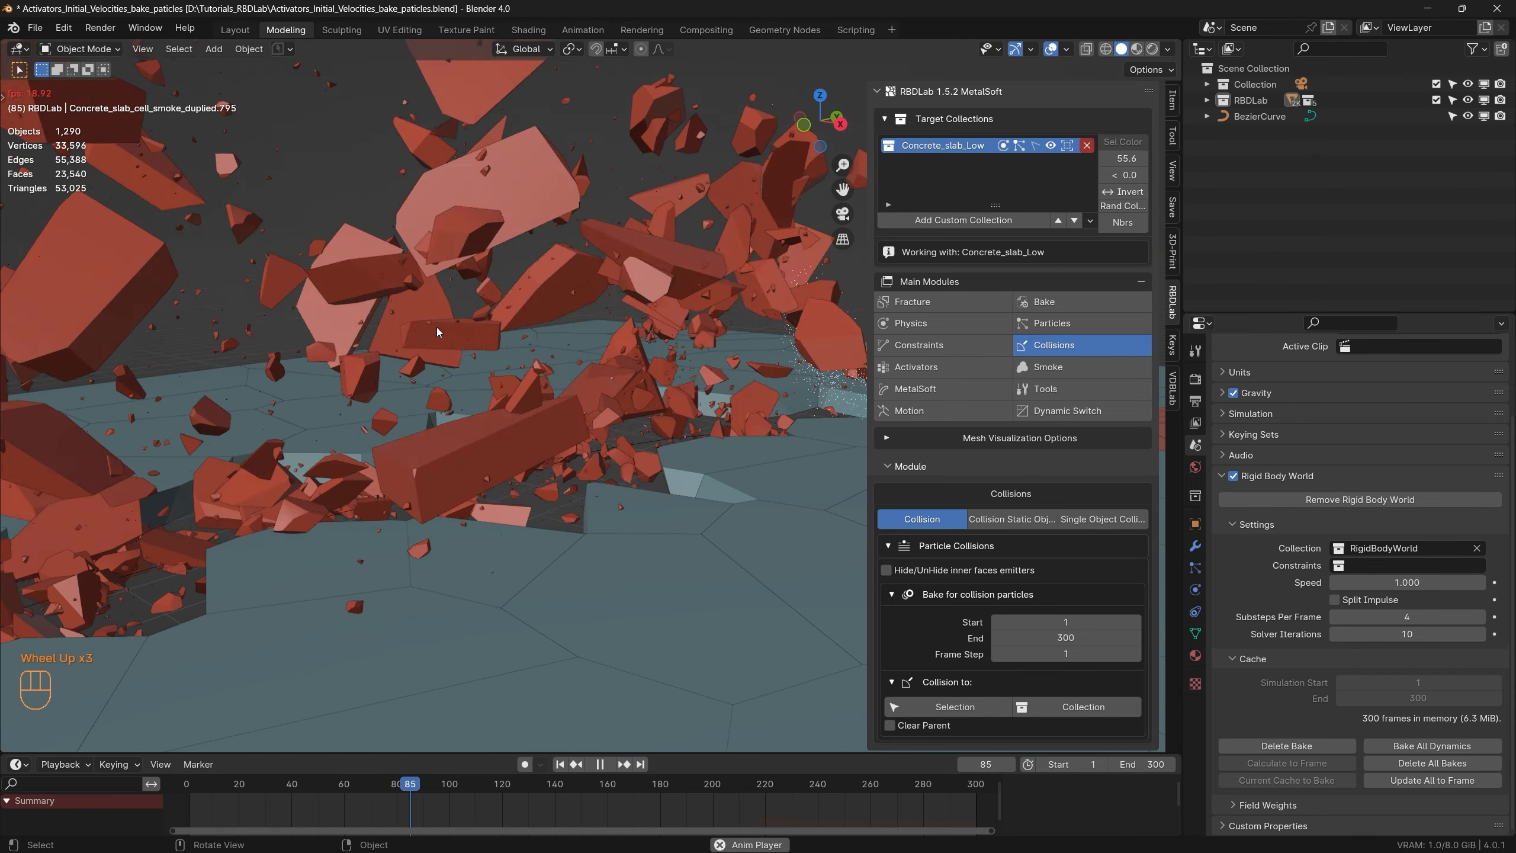
pyautogui.press('space')
pyautogui.scroll(-1, 656, 588)
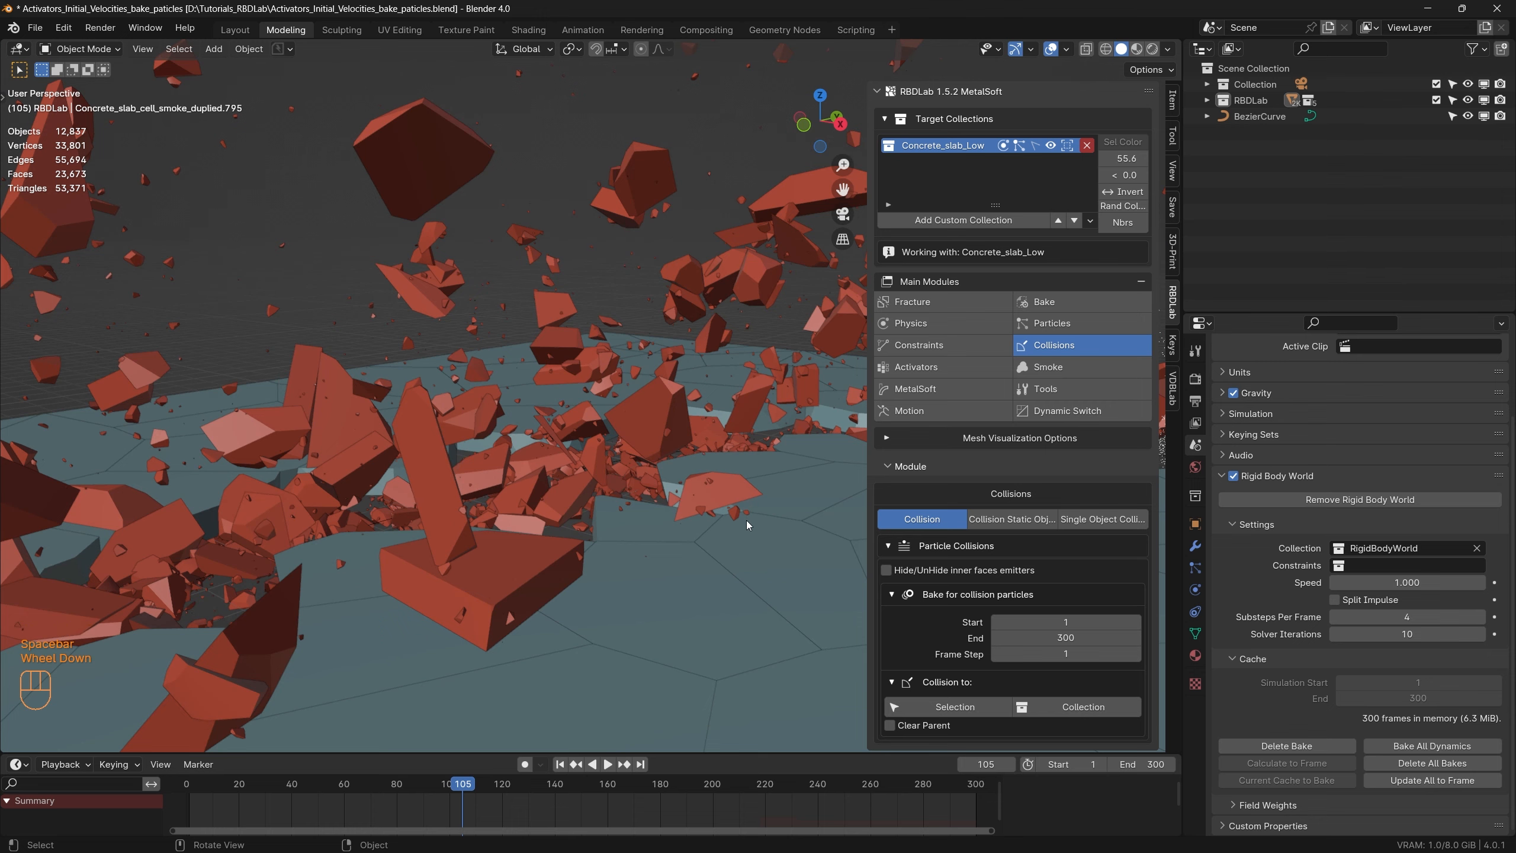
pyautogui.press('space')
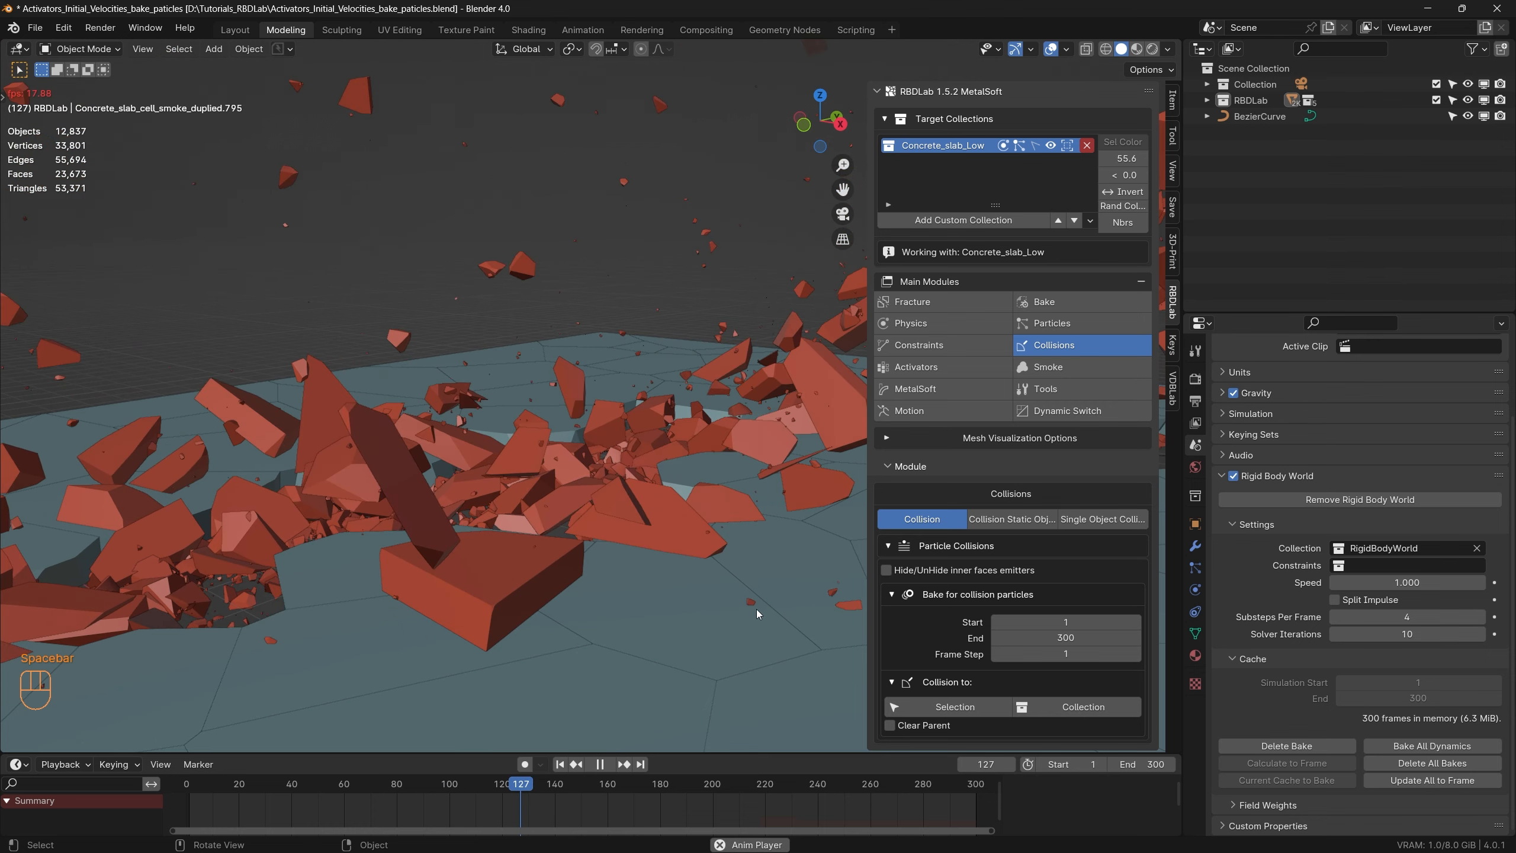
pyautogui.scroll(-2, 585, 593)
pyautogui.press('space')
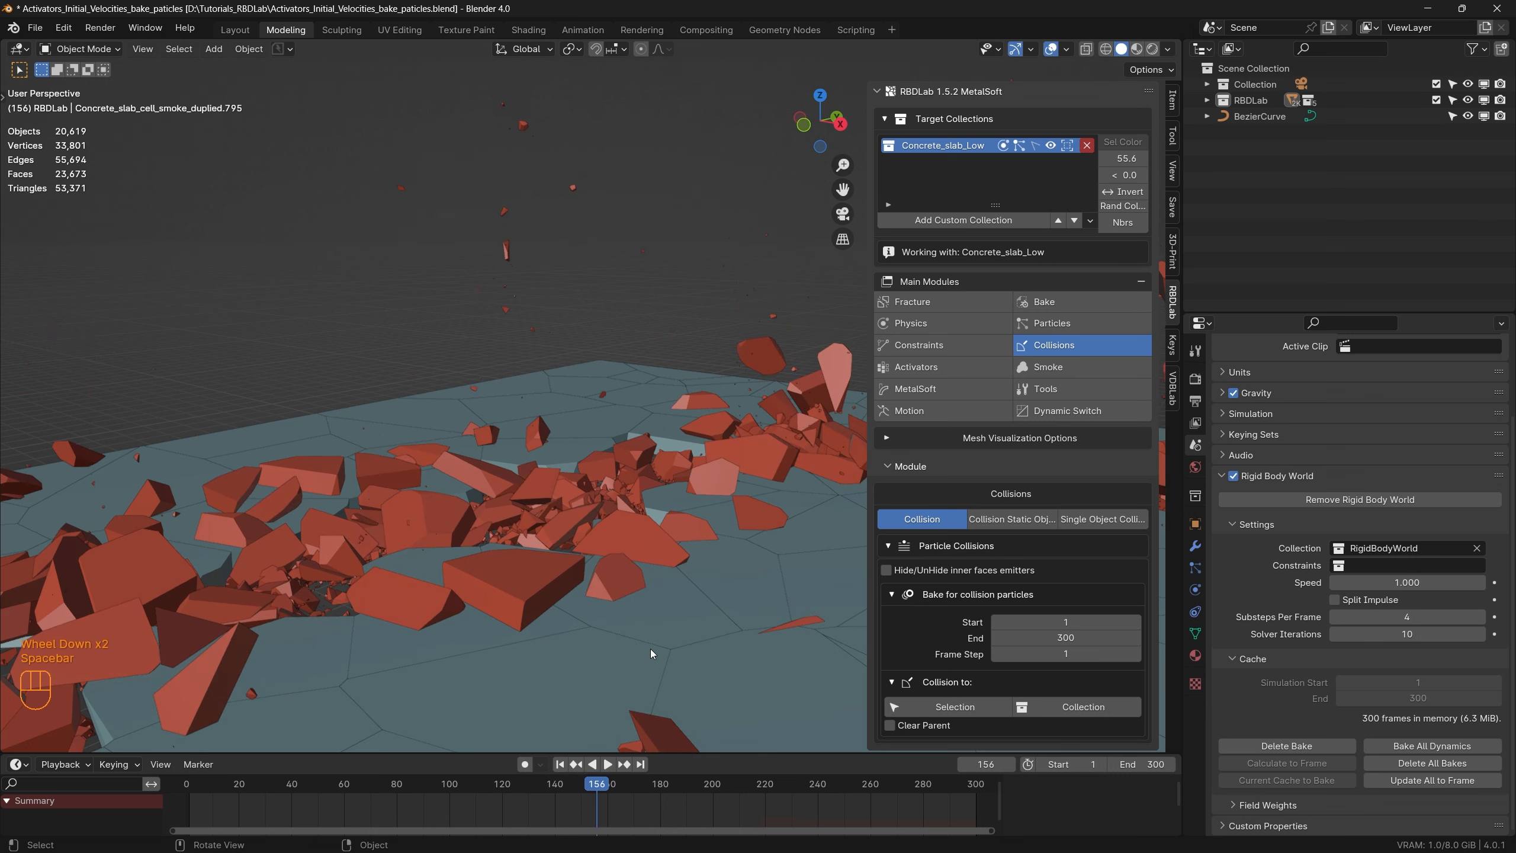
pyautogui.press('space')
pyautogui.press('space')
pyautogui.scroll(-2, 674, 651)
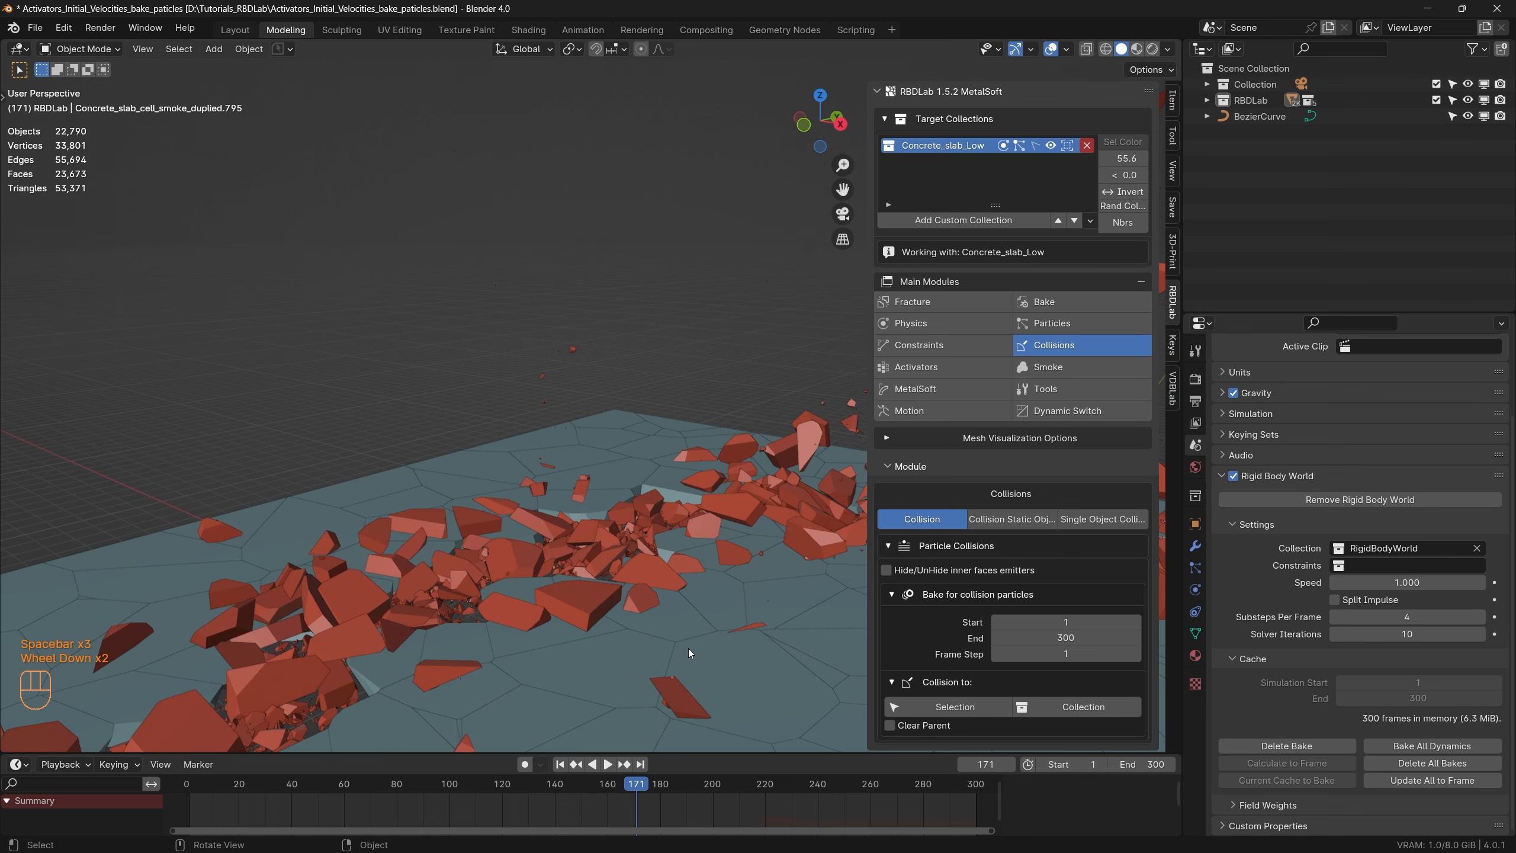
# Step: Continue playback along the rest of the fracture to examine particles against the slab surface, and return to the first frame
pyautogui.keyDown('shift'); pyautogui.moveTo(743, 676); pyautogui.dragTo(547, 490, button='middle'); pyautogui.keyUp('shift')
pyautogui.press('space')
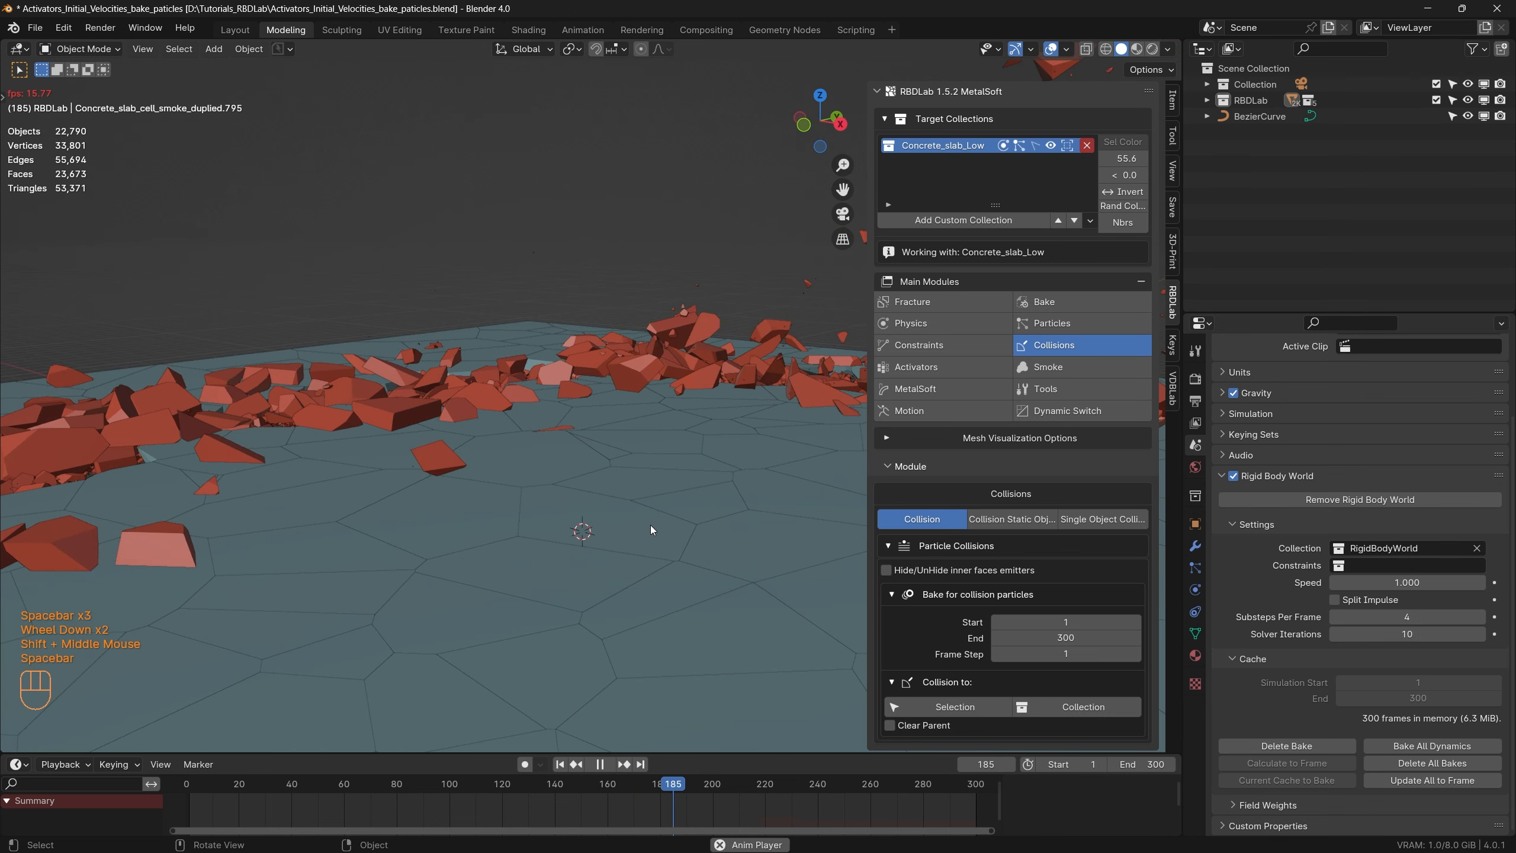
pyautogui.press('space')
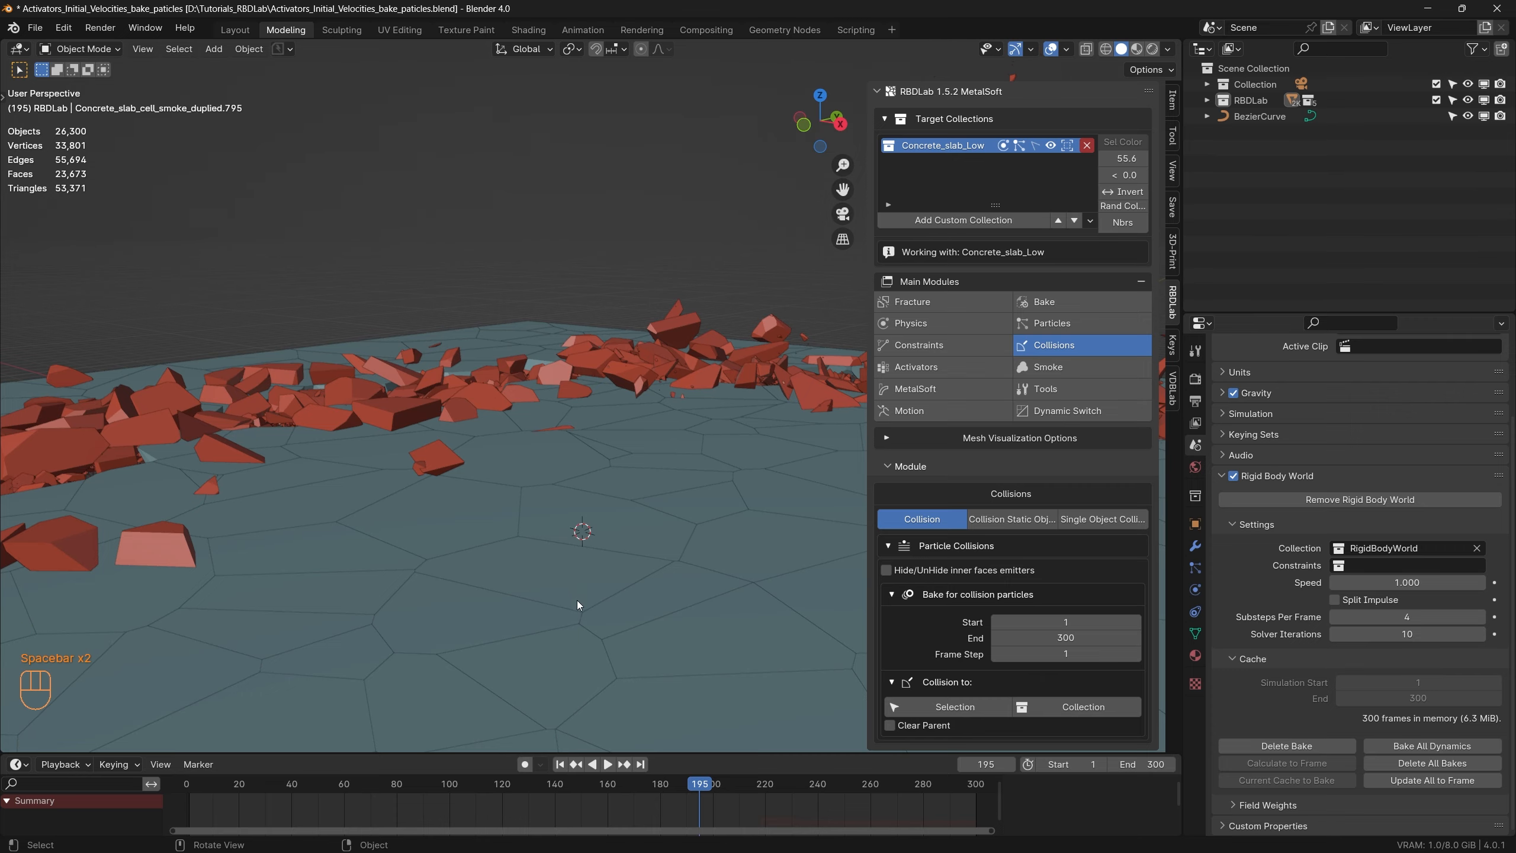
pyautogui.keyDown('shift'); pyautogui.moveTo(577, 599); pyautogui.dragTo(519, 566, button='middle'); pyautogui.keyUp('shift')
pyautogui.scroll(-7, 525, 567)
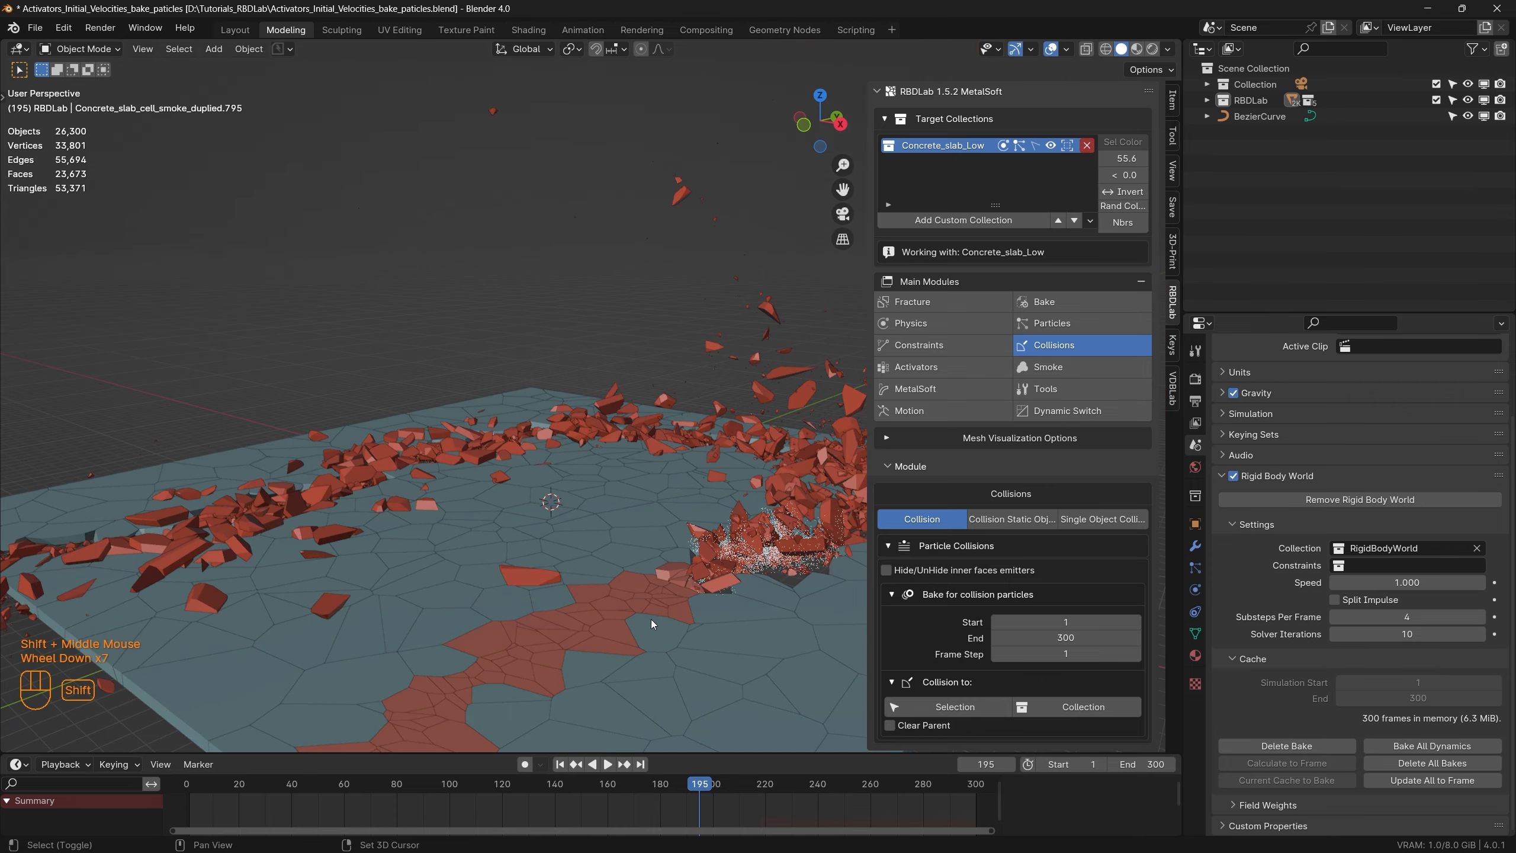
pyautogui.keyDown('shift'); pyautogui.moveTo(651, 623); pyautogui.dragTo(404, 616, button='middle'); pyautogui.keyUp('shift')
pyautogui.scroll(3, 533, 611)
pyautogui.press('space')
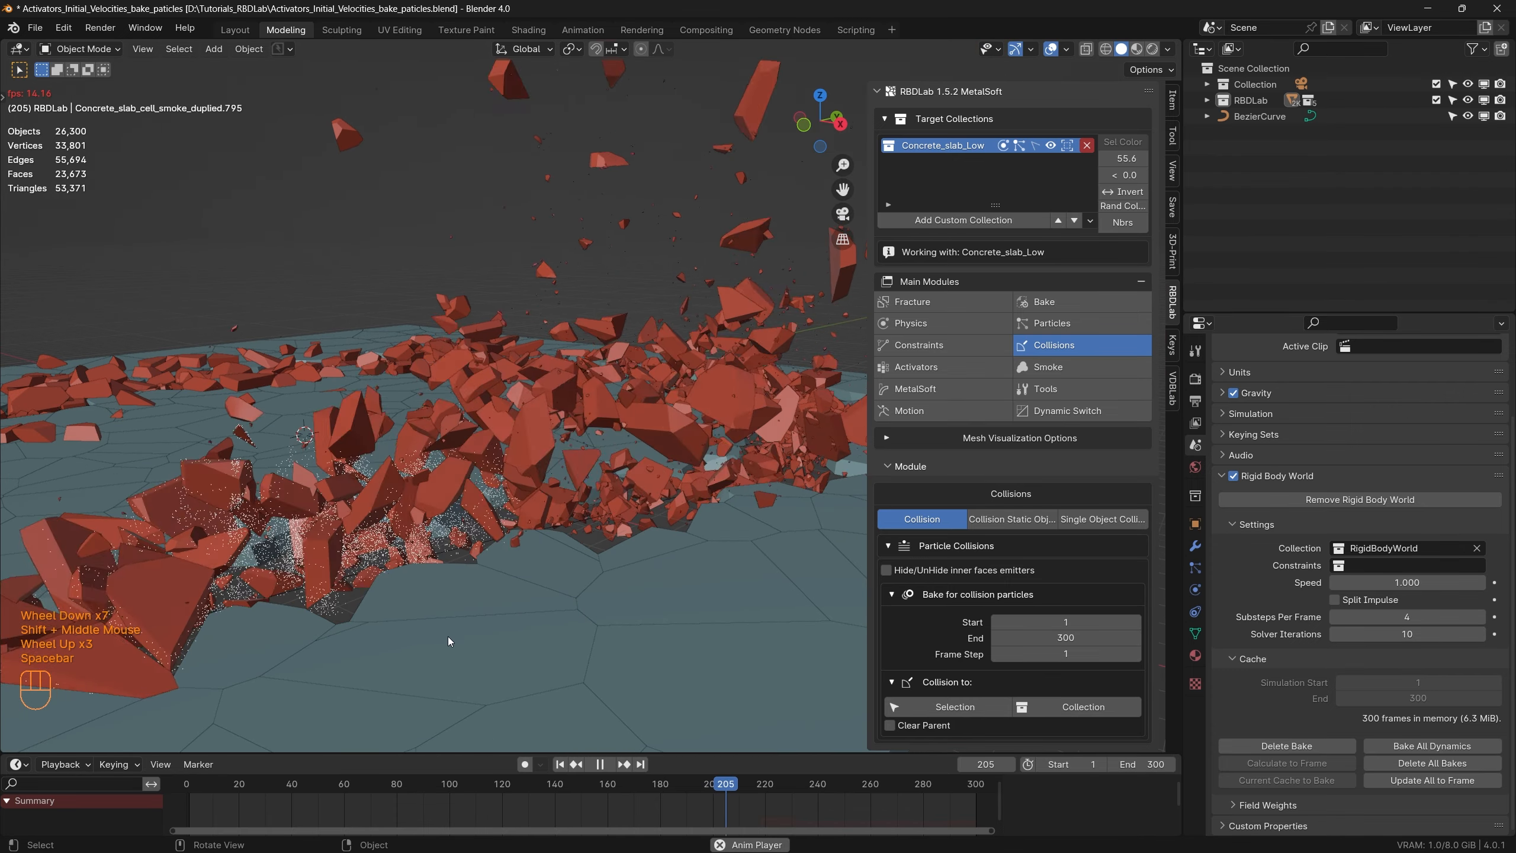
pyautogui.scroll(-3, 436, 640)
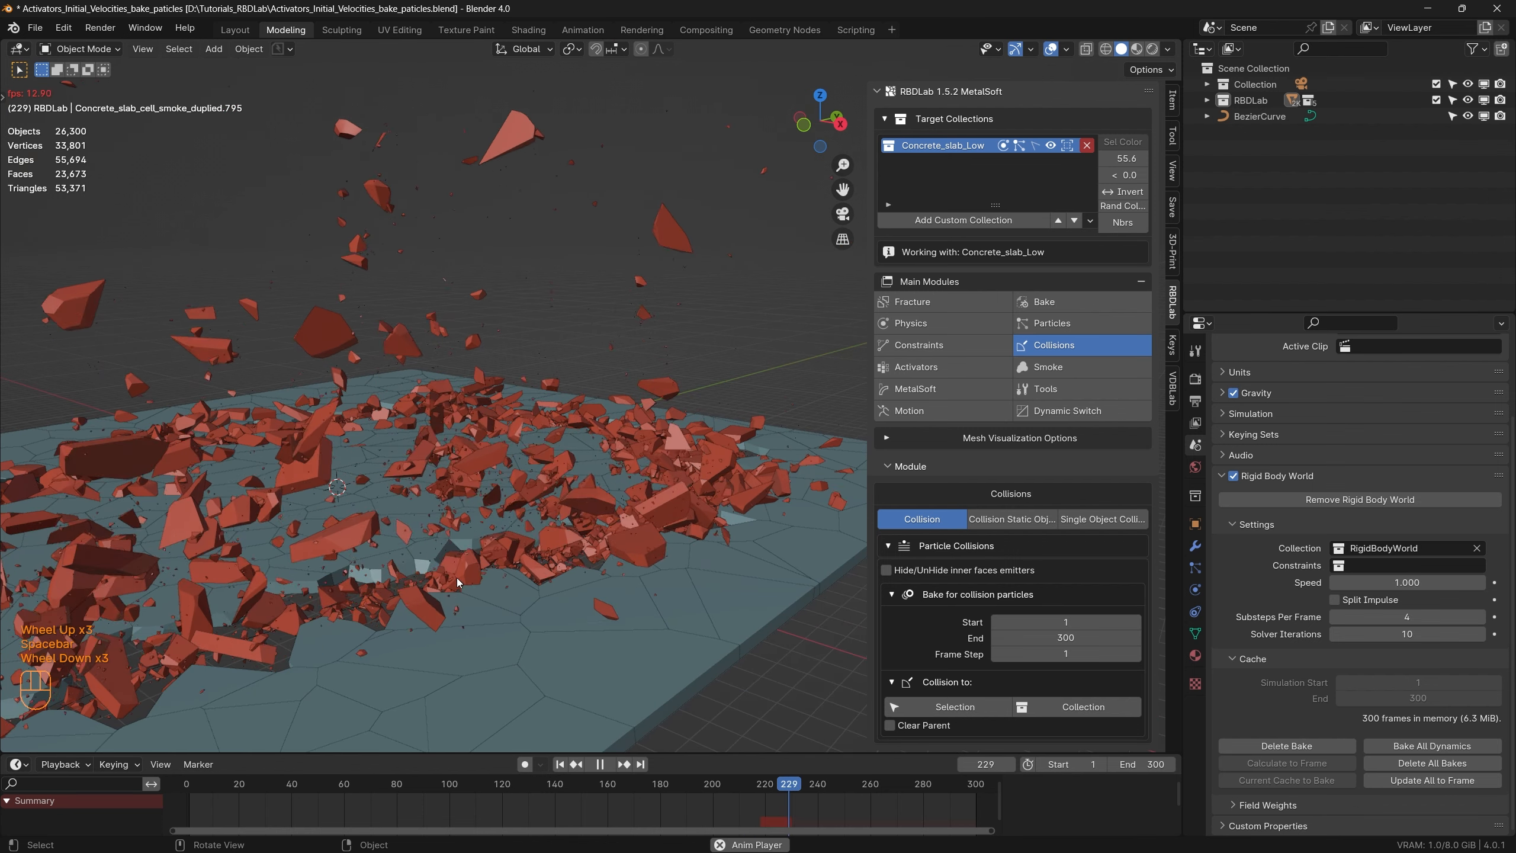
pyautogui.press('space')
pyautogui.scroll(-3, 525, 658)
pyautogui.keyDown('shift'); pyautogui.moveTo(469, 654); pyautogui.dragTo(564, 710, button='middle'); pyautogui.keyUp('shift')
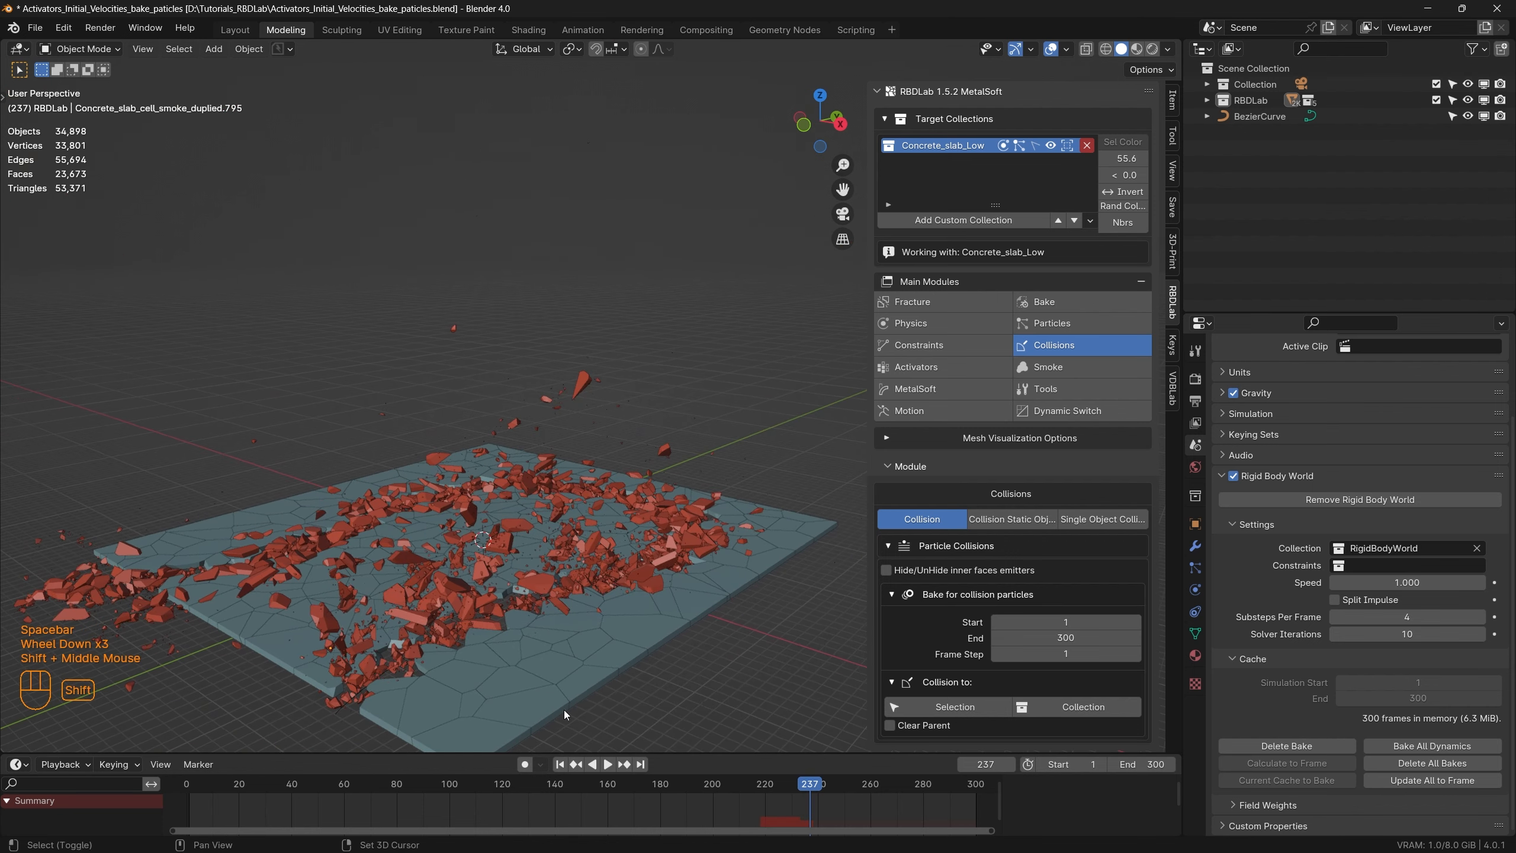
pyautogui.click(559, 764)
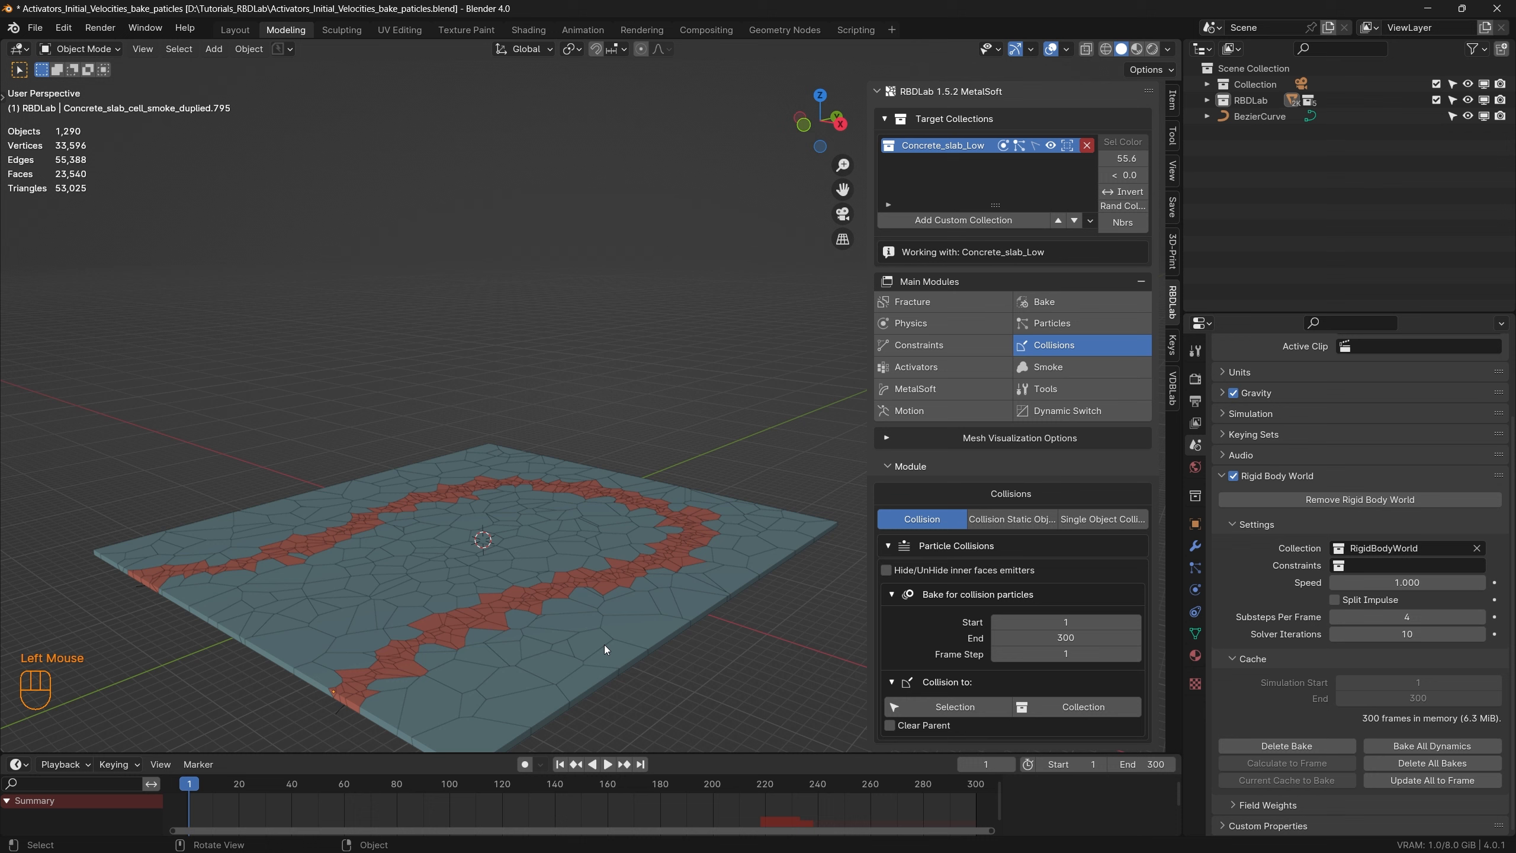
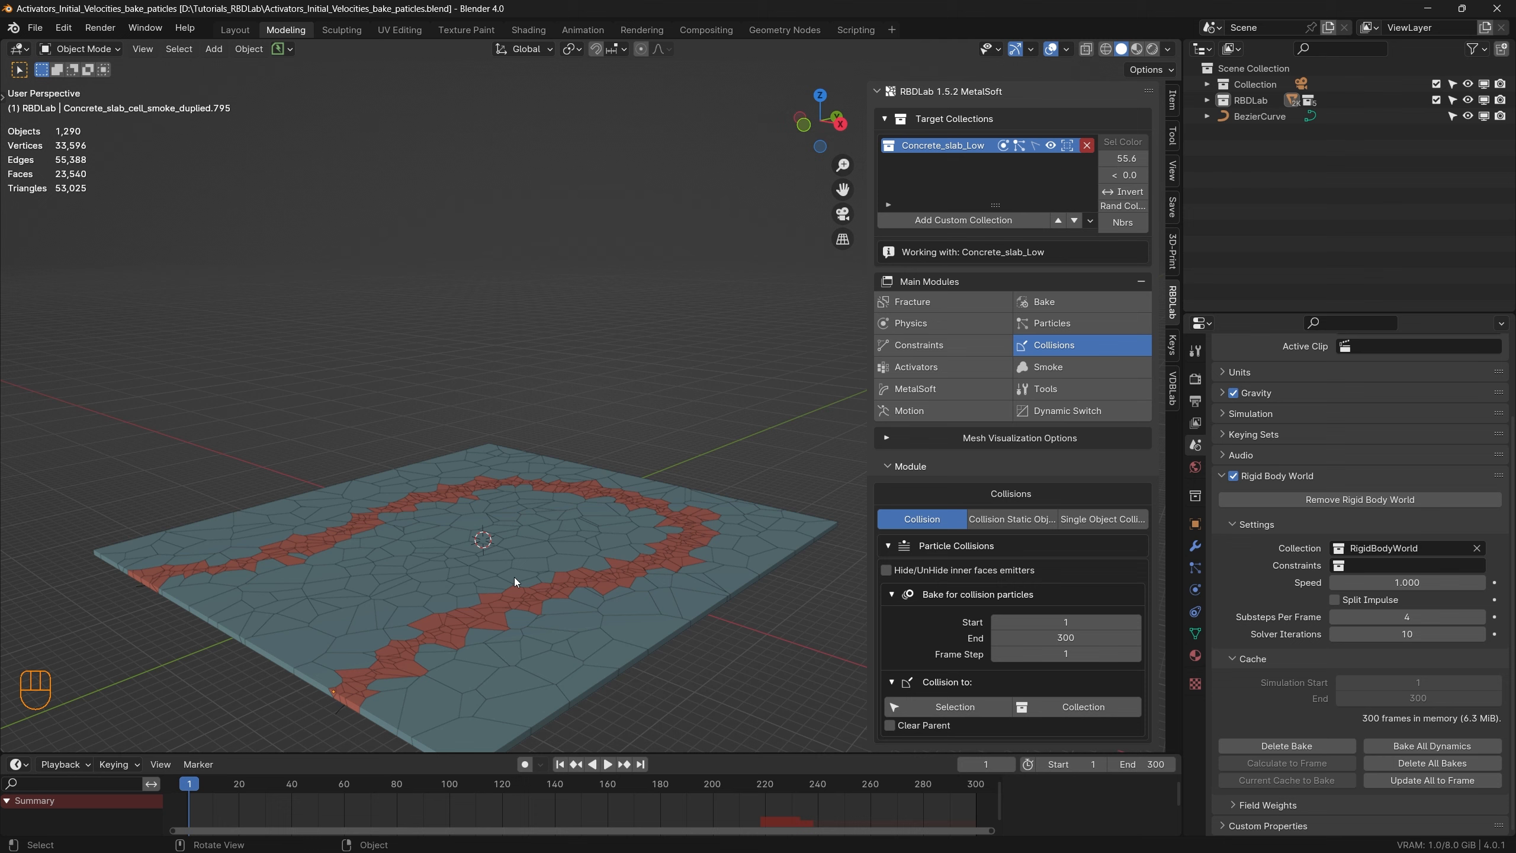
# Step: In the static object collisions, select all blue slab chunks by matching colour and add them as a static particle collider
pyautogui.scroll(4, 481, 656)
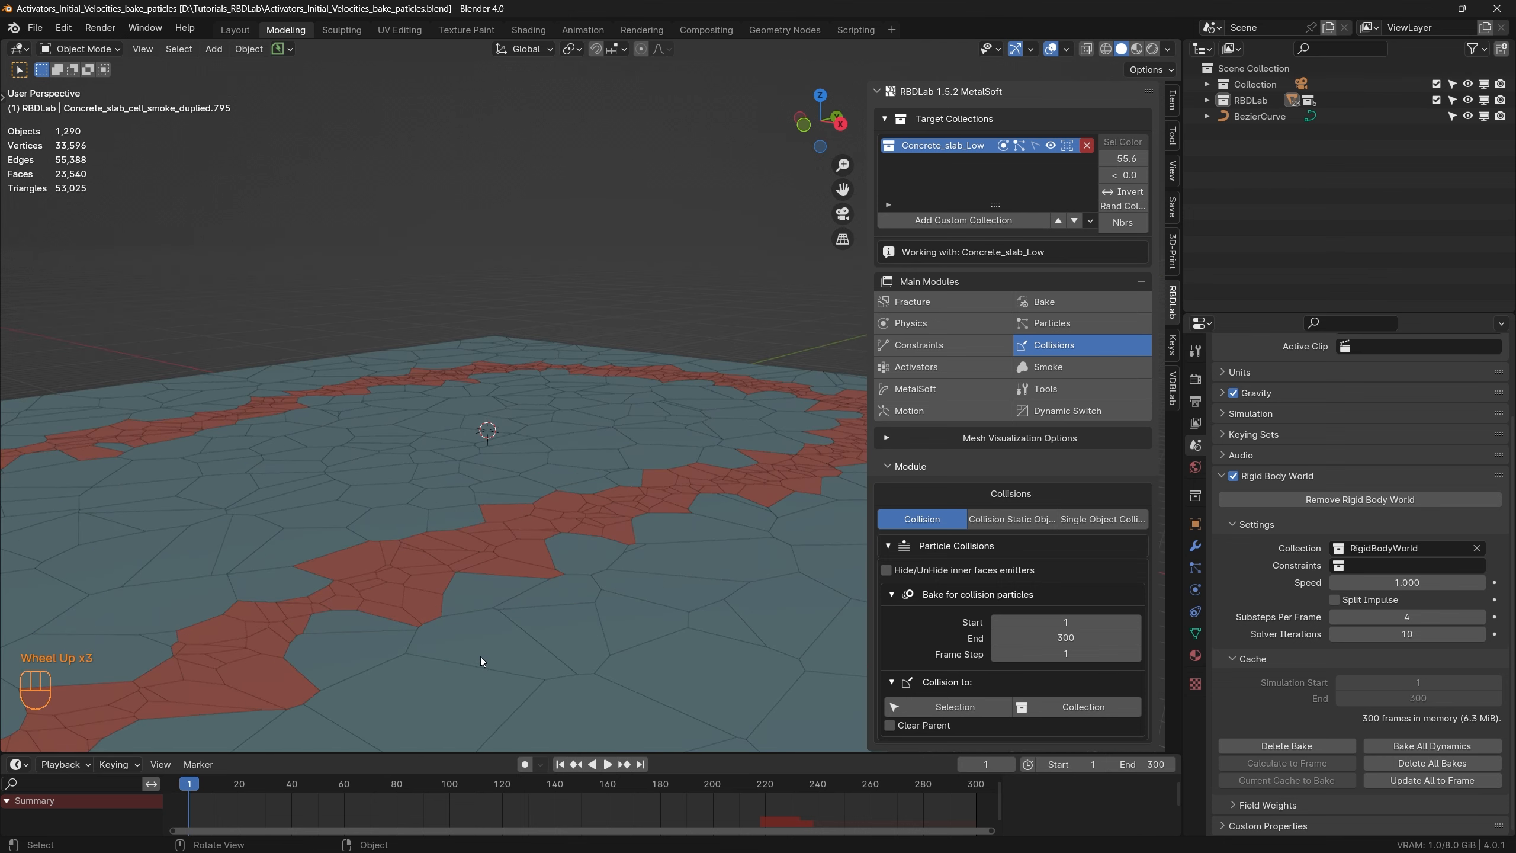
pyautogui.moveTo(494, 628); pyautogui.dragTo(555, 639, button='middle')
pyautogui.scroll(-3, 491, 632)
pyautogui.scroll(-1, 563, 631)
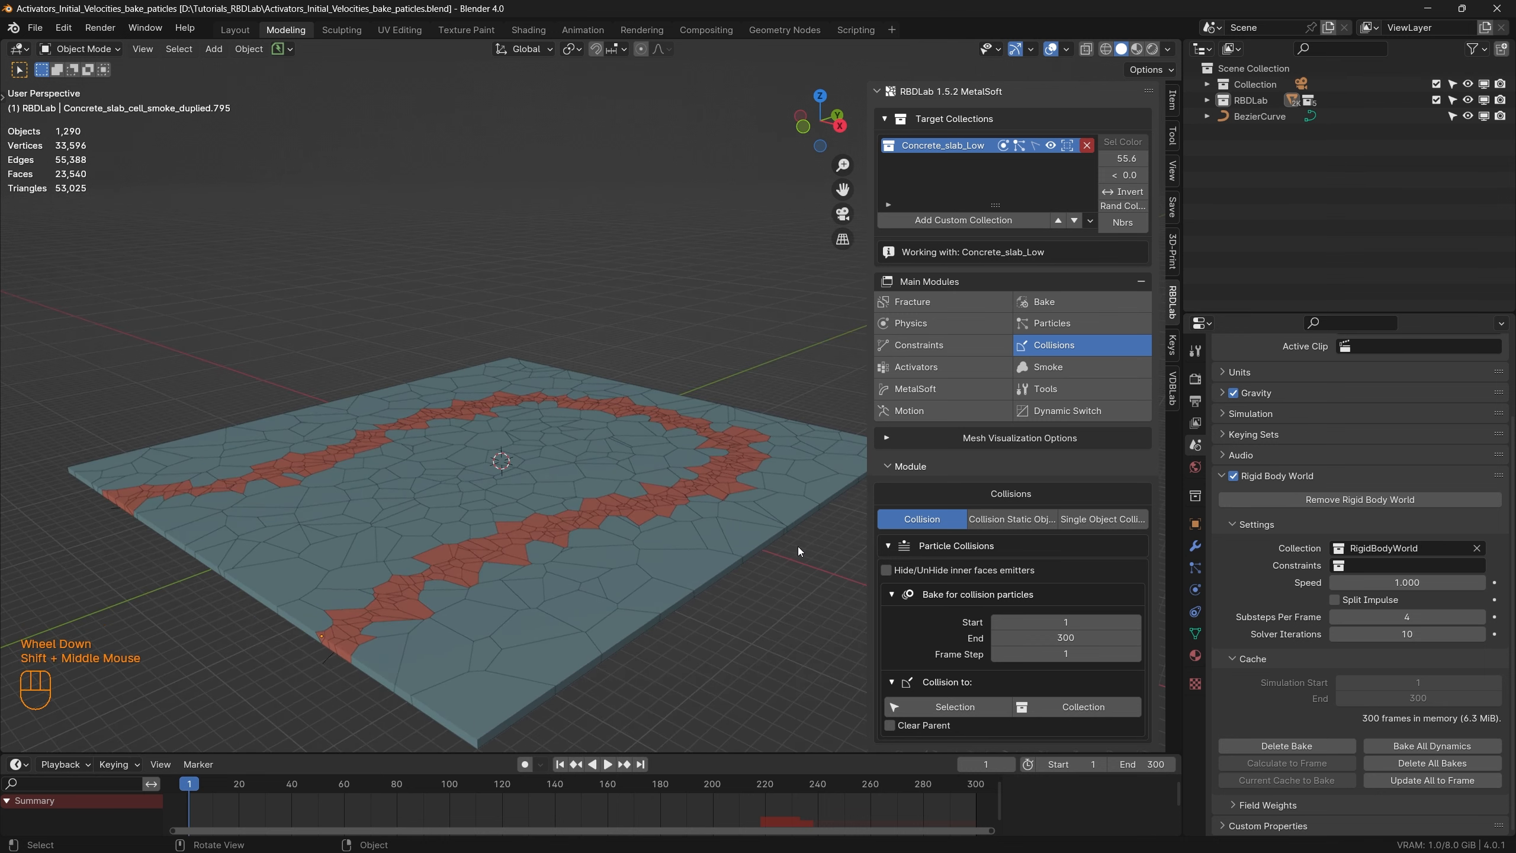
pyautogui.click(1028, 519)
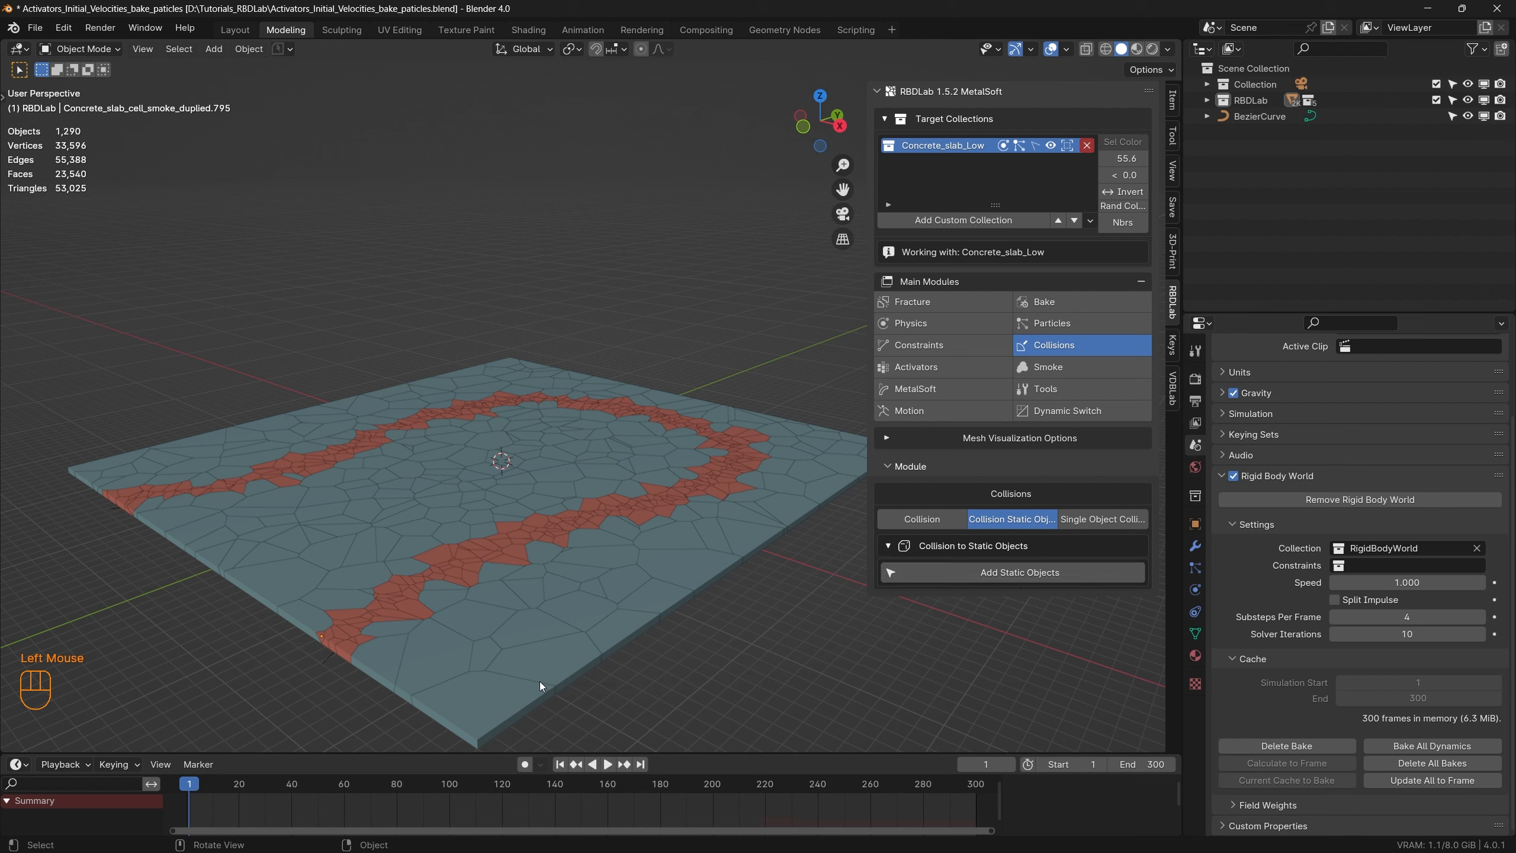
pyautogui.click(476, 702)
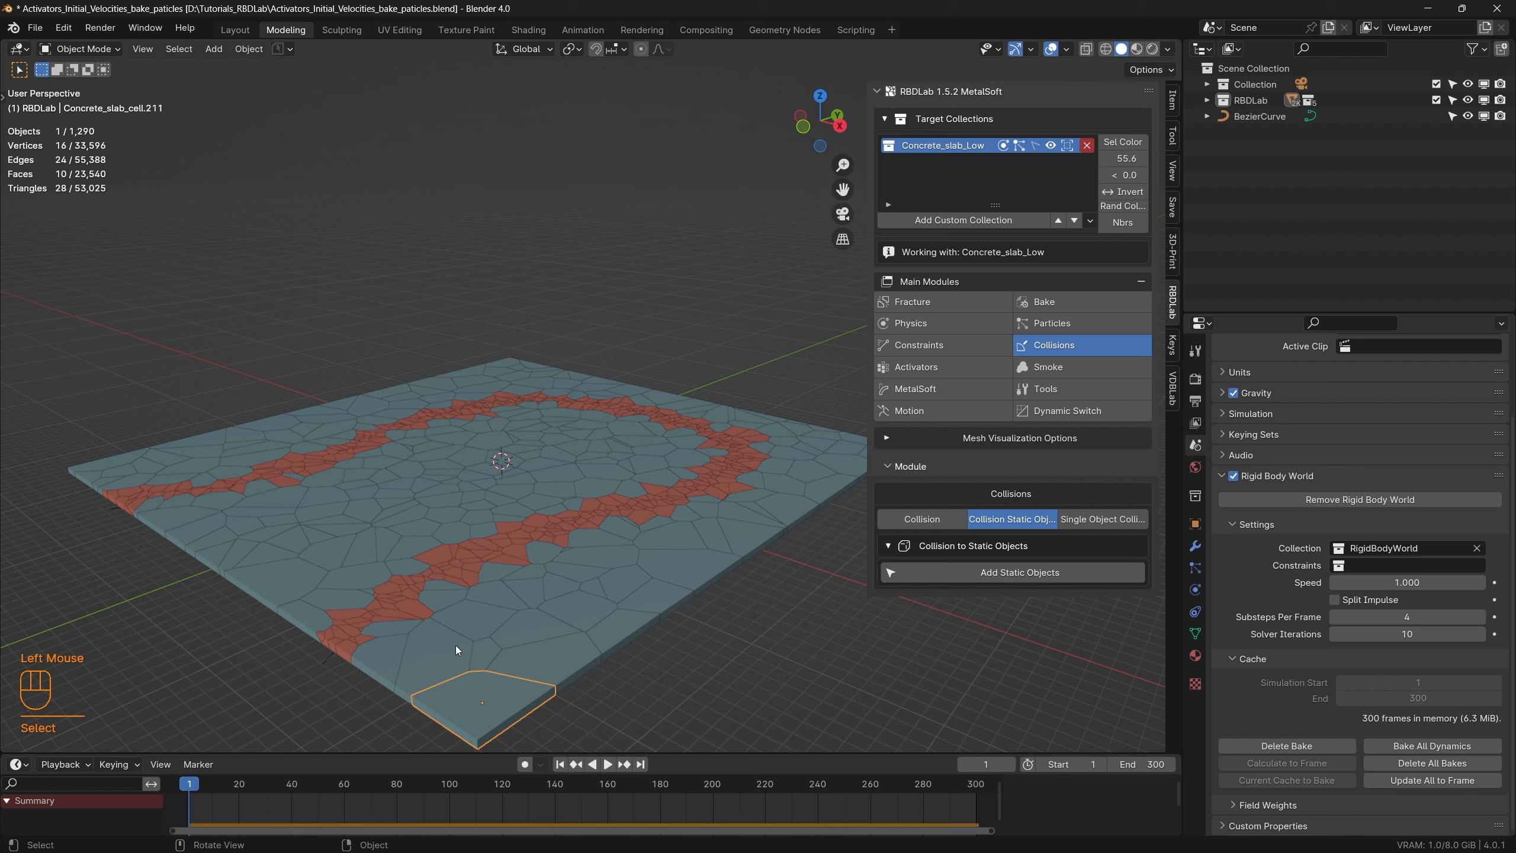
pyautogui.click(1124, 144)
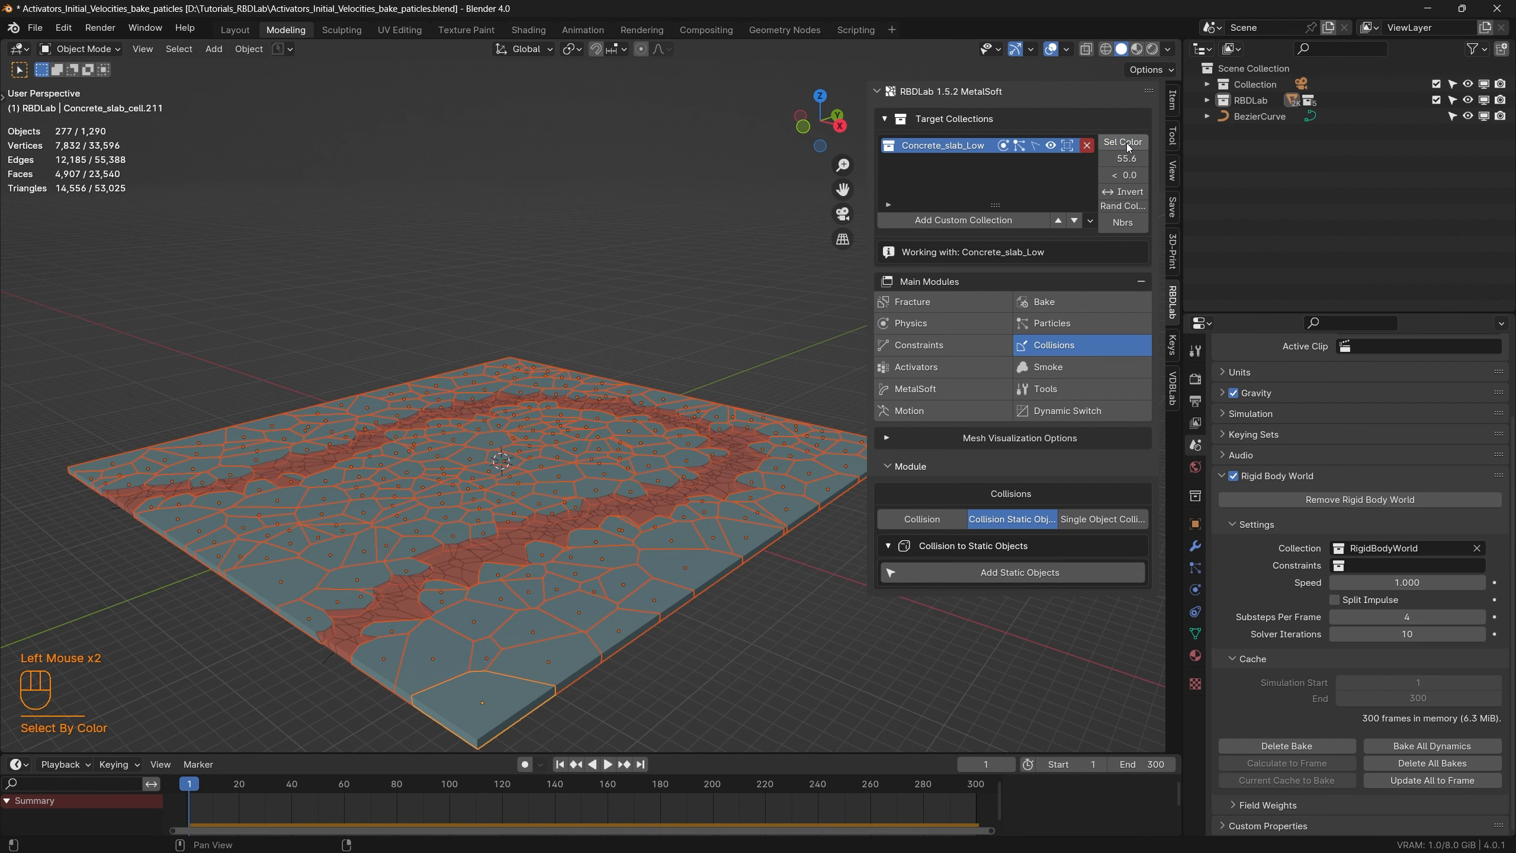
pyautogui.moveTo(473, 521); pyautogui.dragTo(488, 604, button='middle')
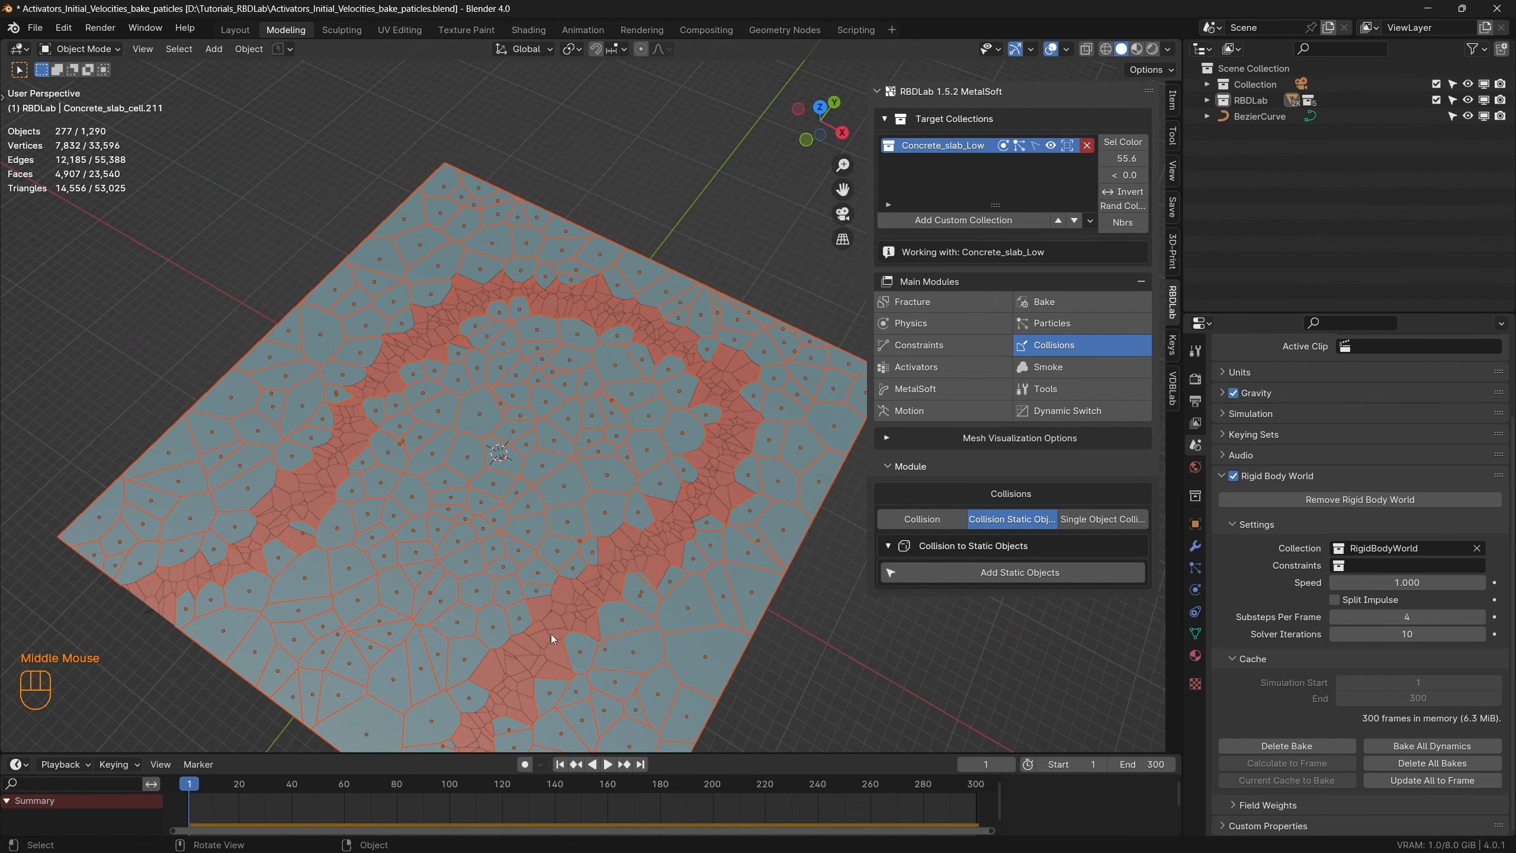
pyautogui.moveTo(630, 638); pyautogui.dragTo(632, 528, button='middle')
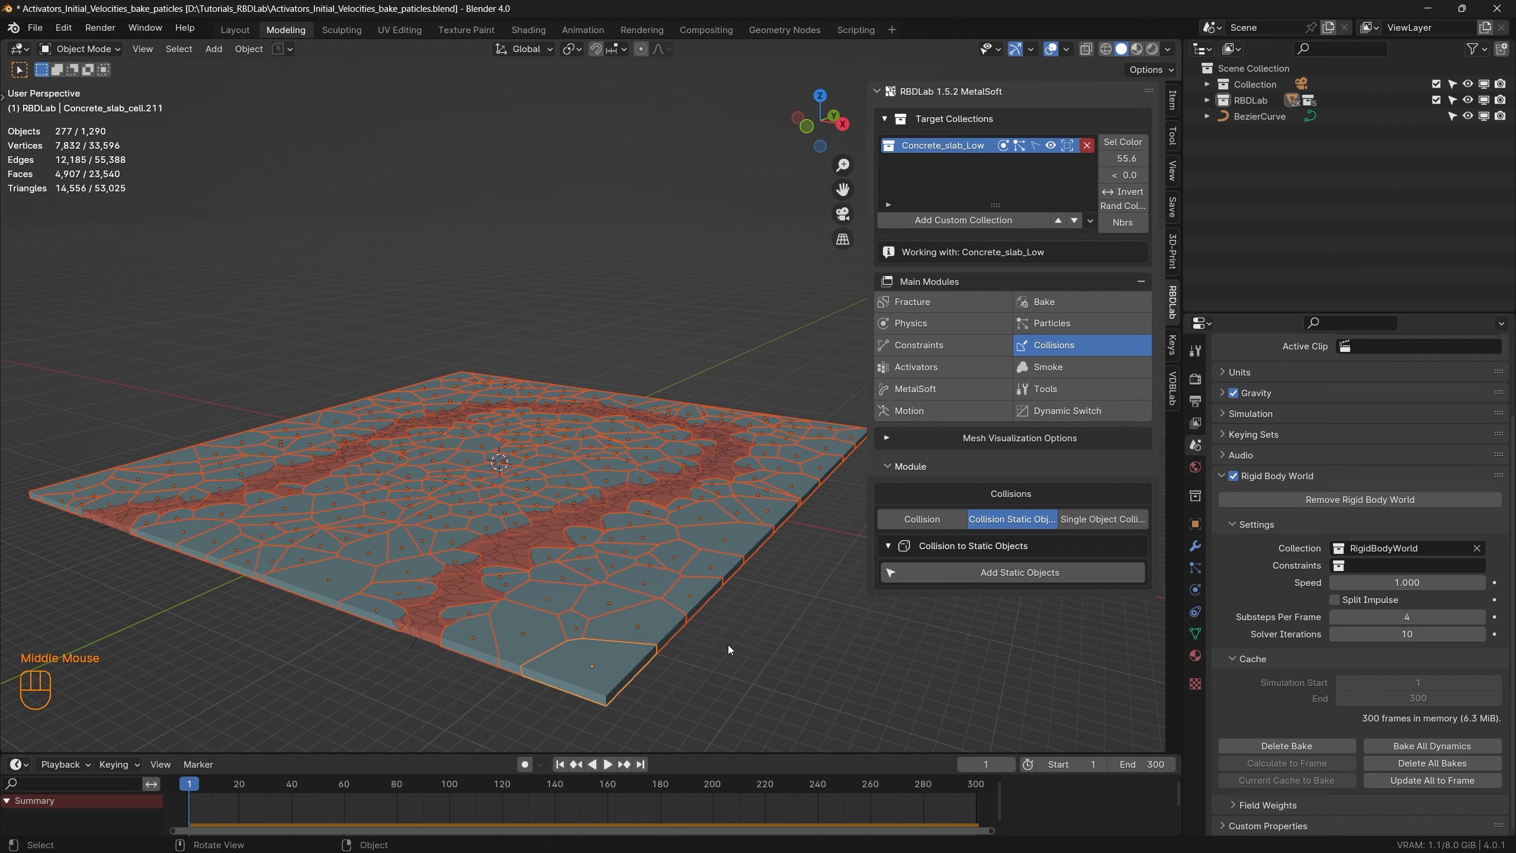
pyautogui.click(1021, 572)
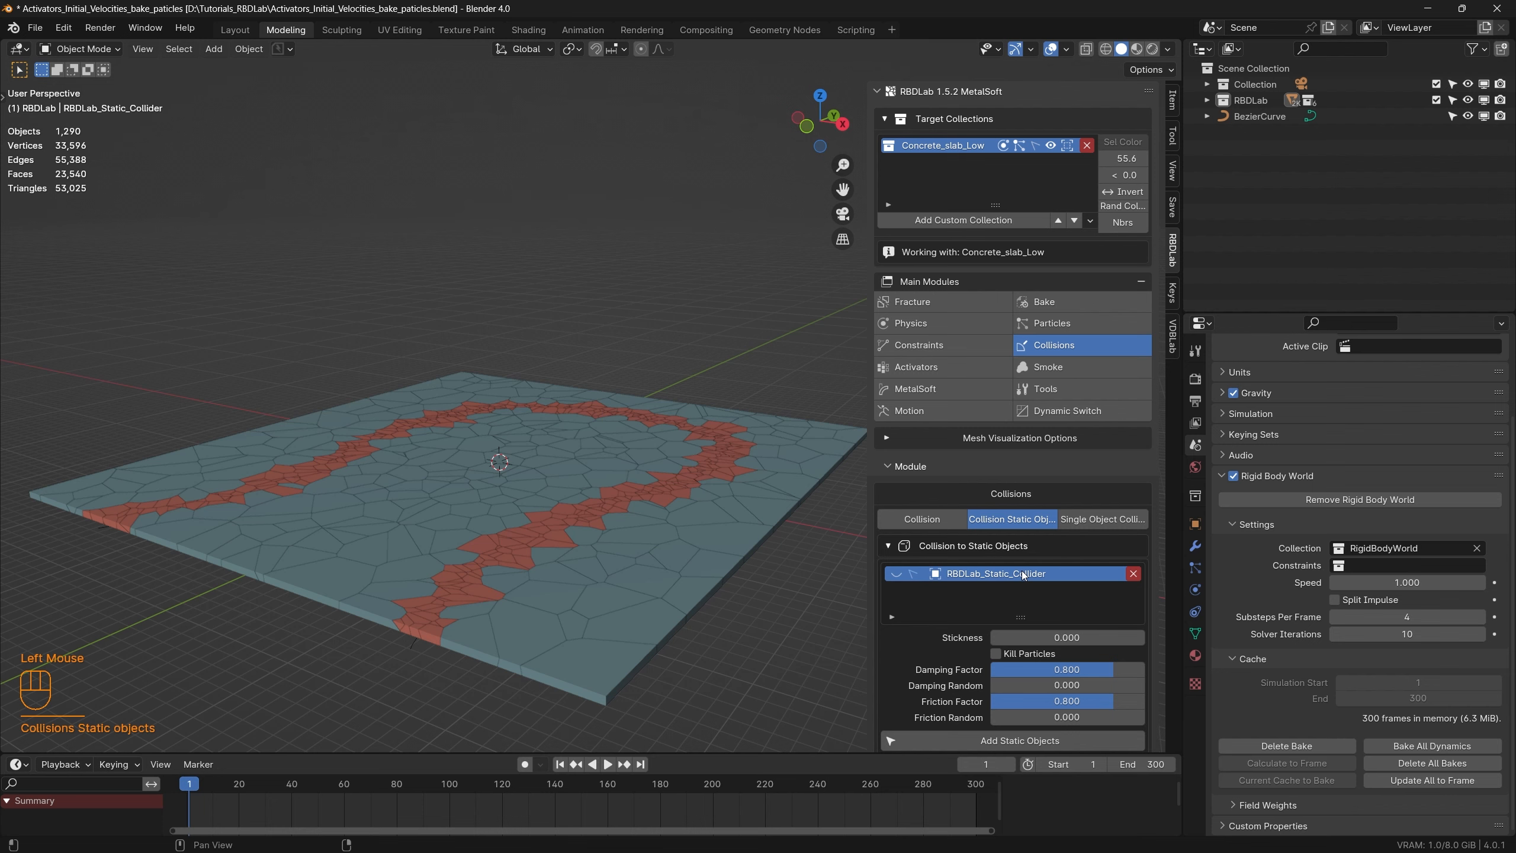
# Step: Play the fracture simulation with the new static collider to about frame 263, saving the project during playback
pyautogui.scroll(-3, 656, 587)
pyautogui.keyDown('shift'); pyautogui.moveTo(630, 585); pyautogui.dragTo(566, 564, button='middle'); pyautogui.keyUp('shift')
pyautogui.scroll(3, 526, 538)
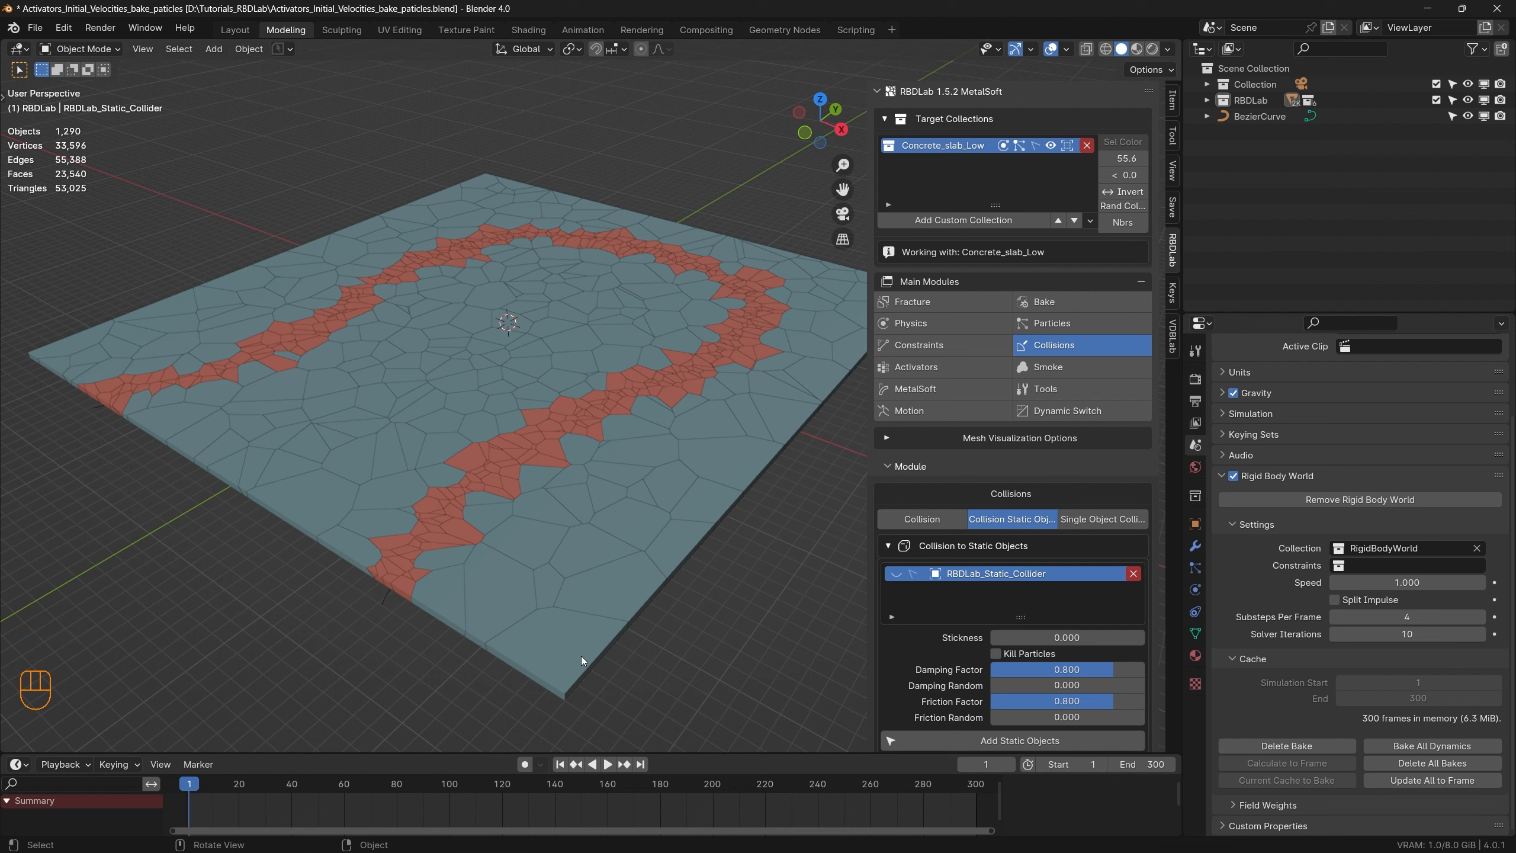
pyautogui.scroll(-2, 1026, 681)
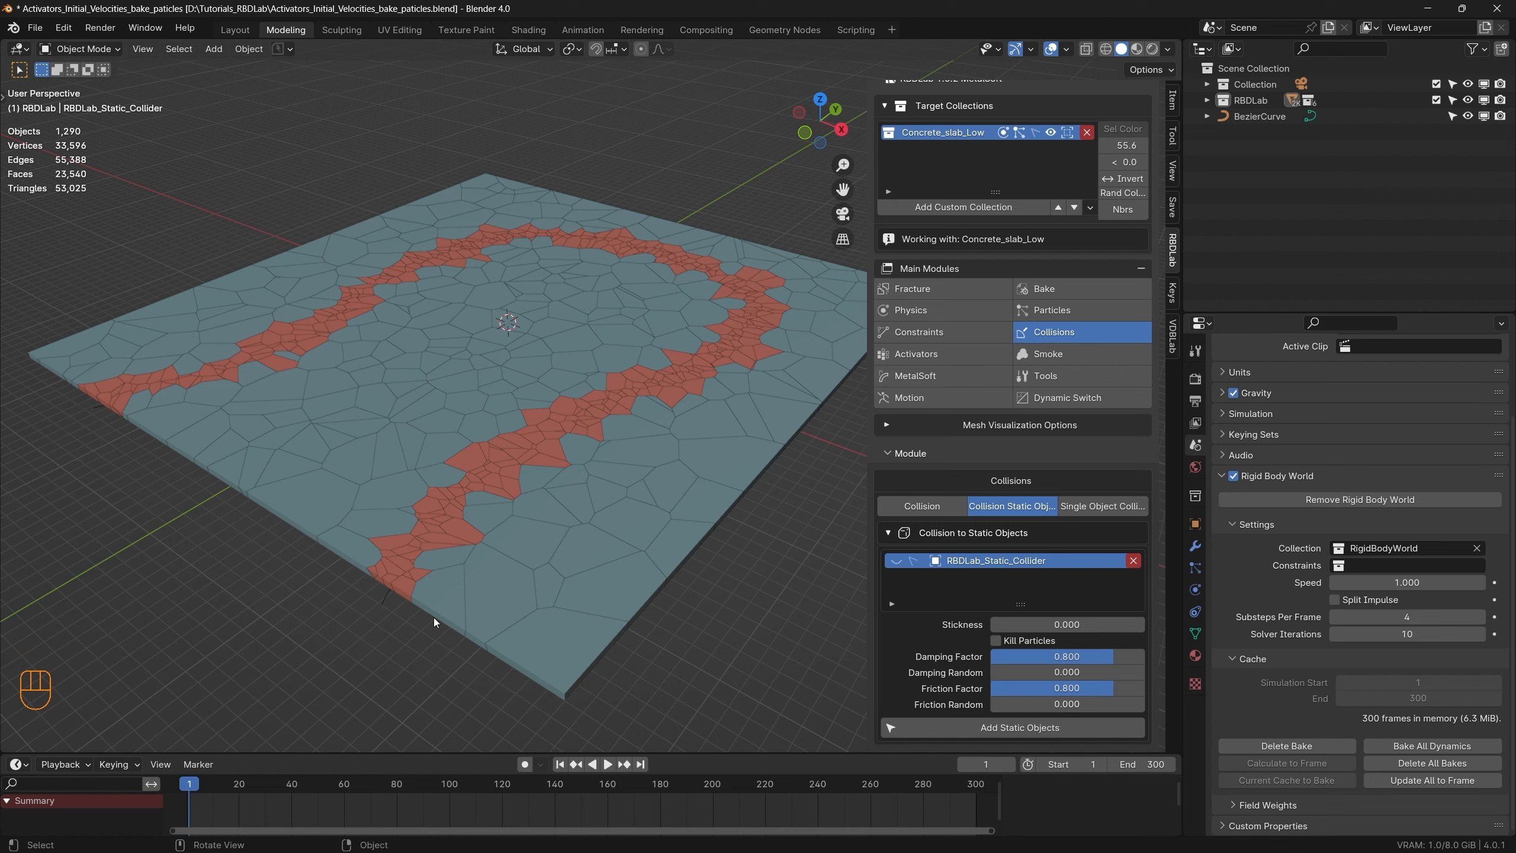
pyautogui.press('space')
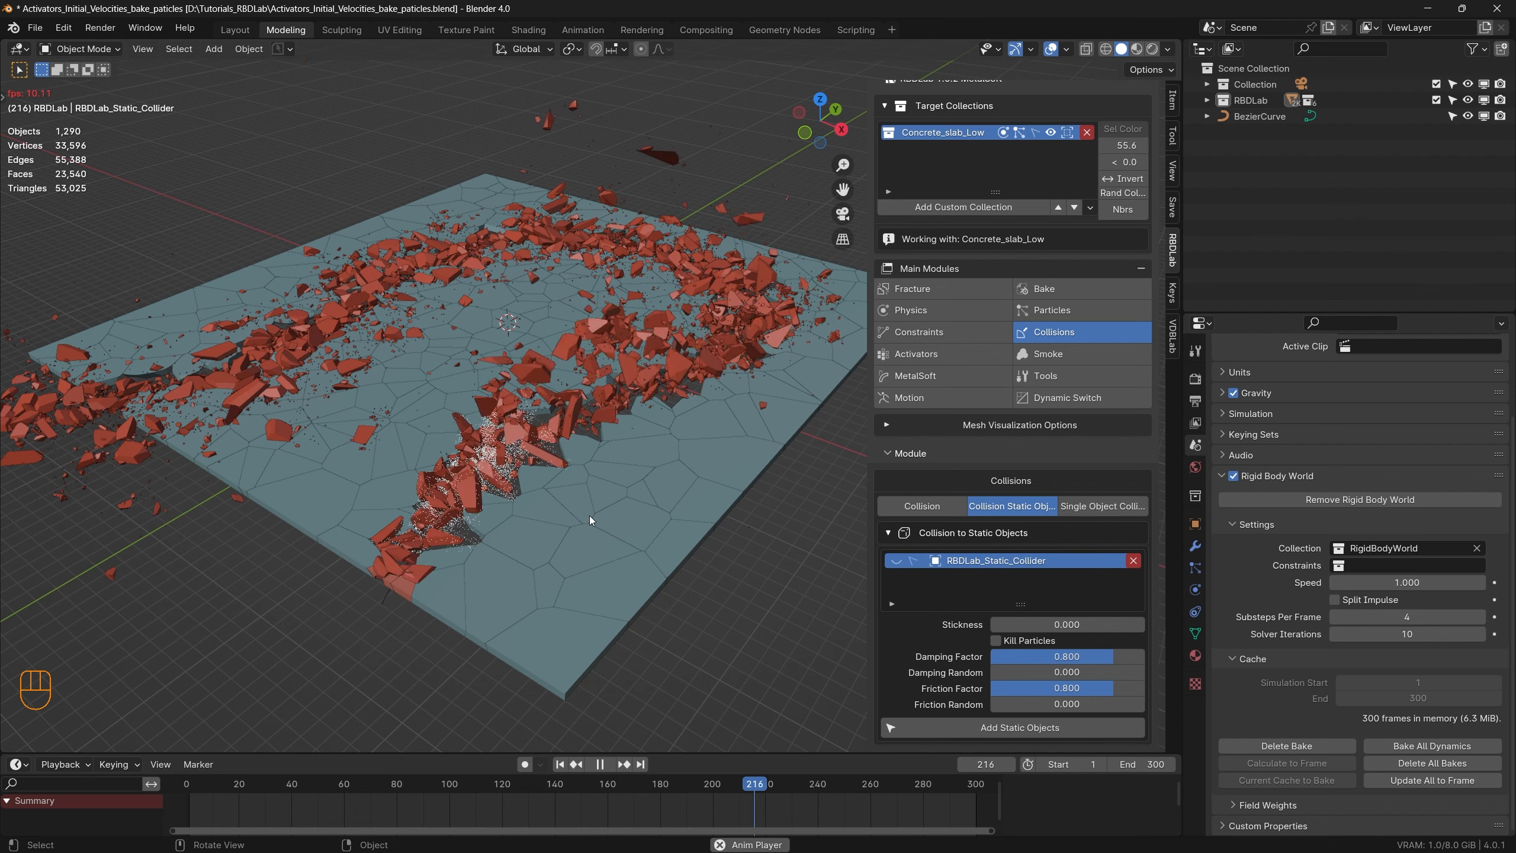
pyautogui.hotkey('ctrl', 's')
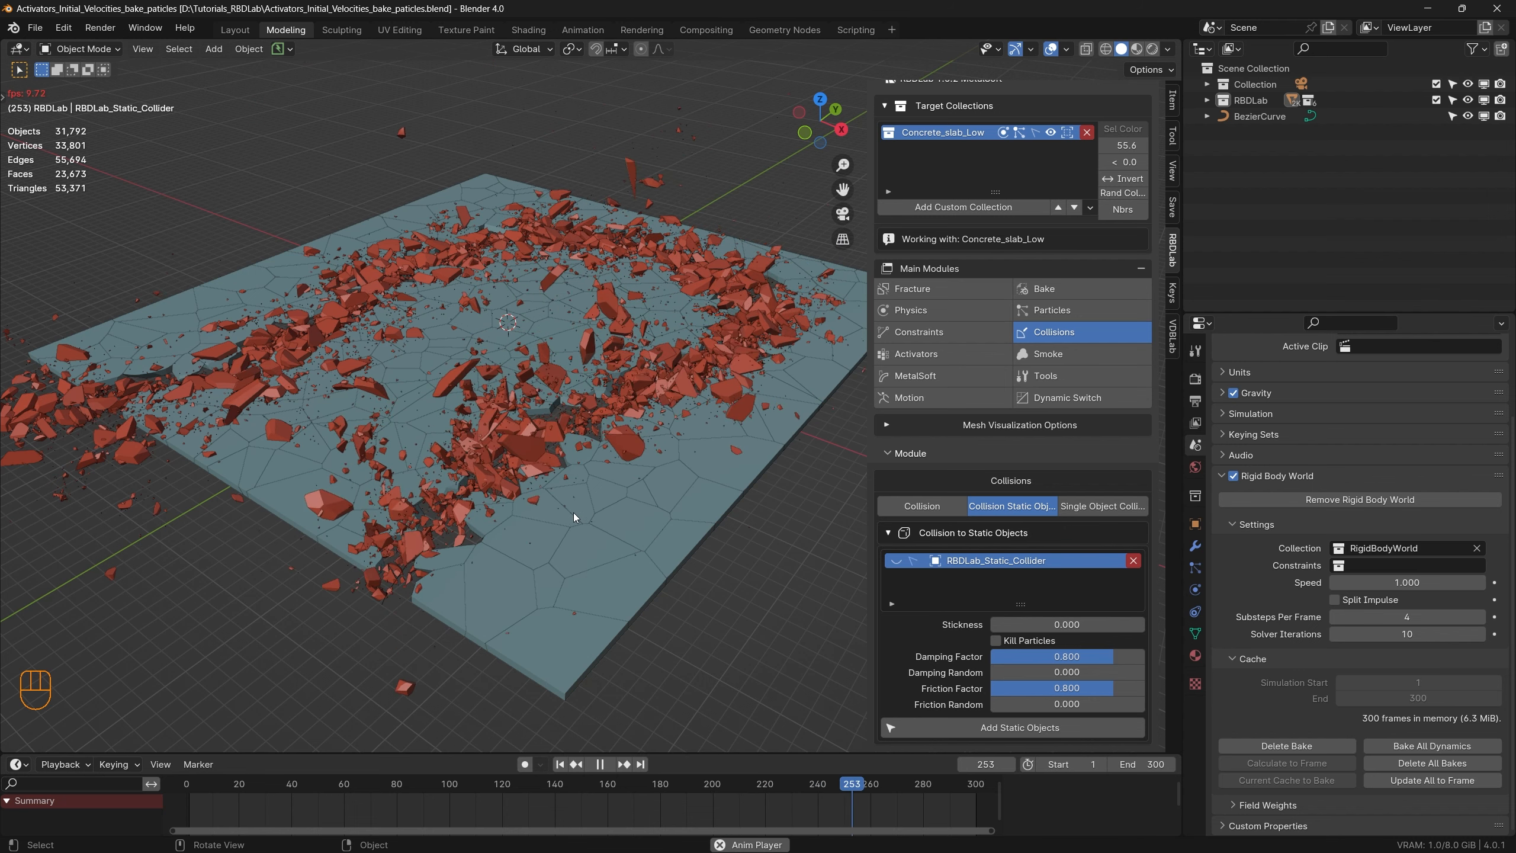
pyautogui.press('space')
# Step: Go back in the timeline and replay up to frame 270 in short stretches, examining particles against the slab up close
pyautogui.scroll(6, 442, 538)
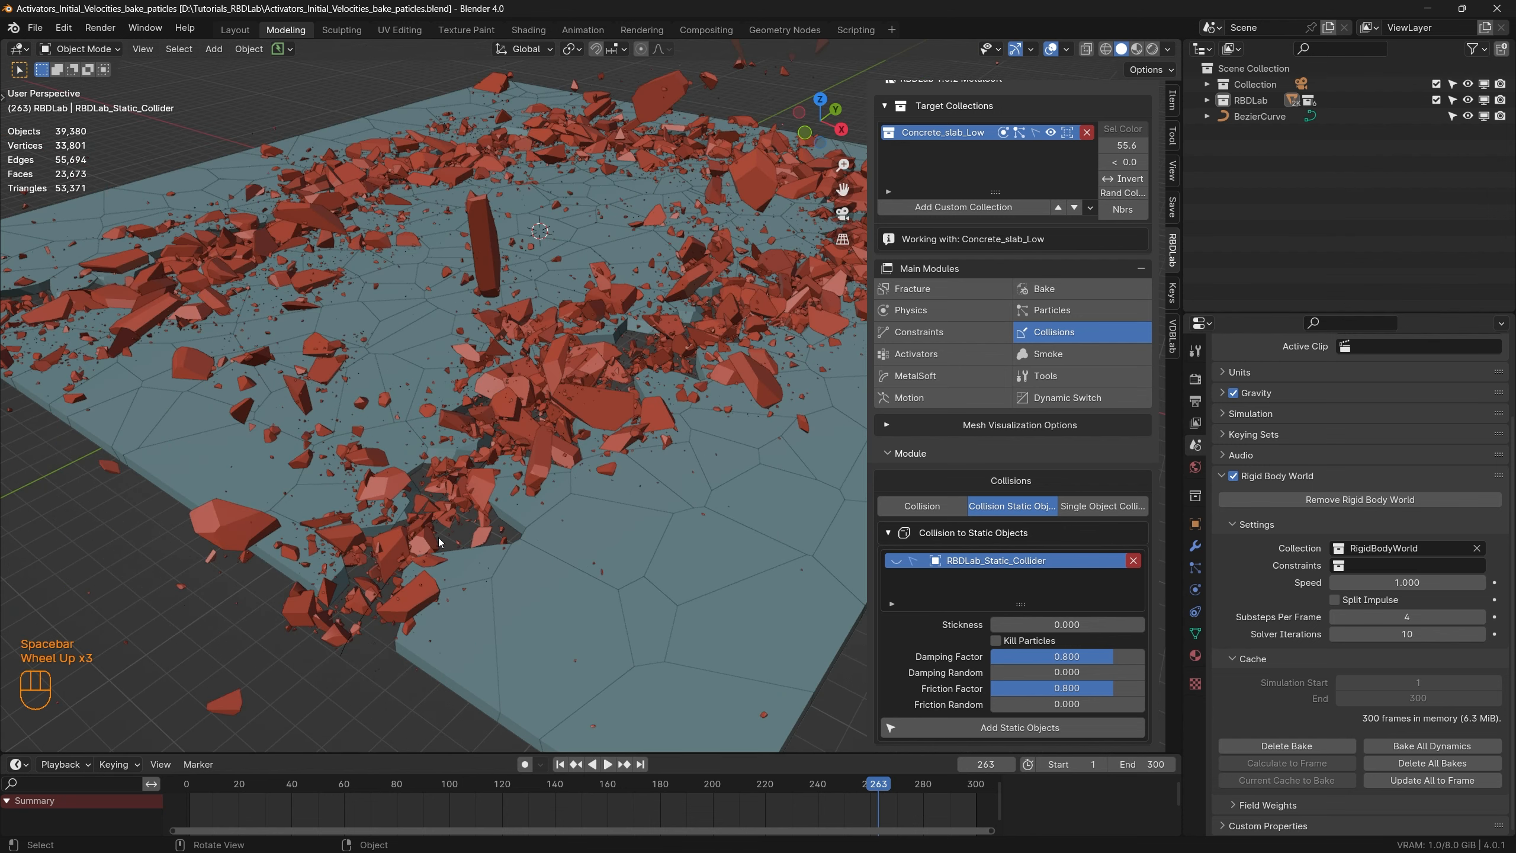
pyautogui.moveTo(876, 789); pyautogui.dragTo(512, 783)
pyautogui.press('space')
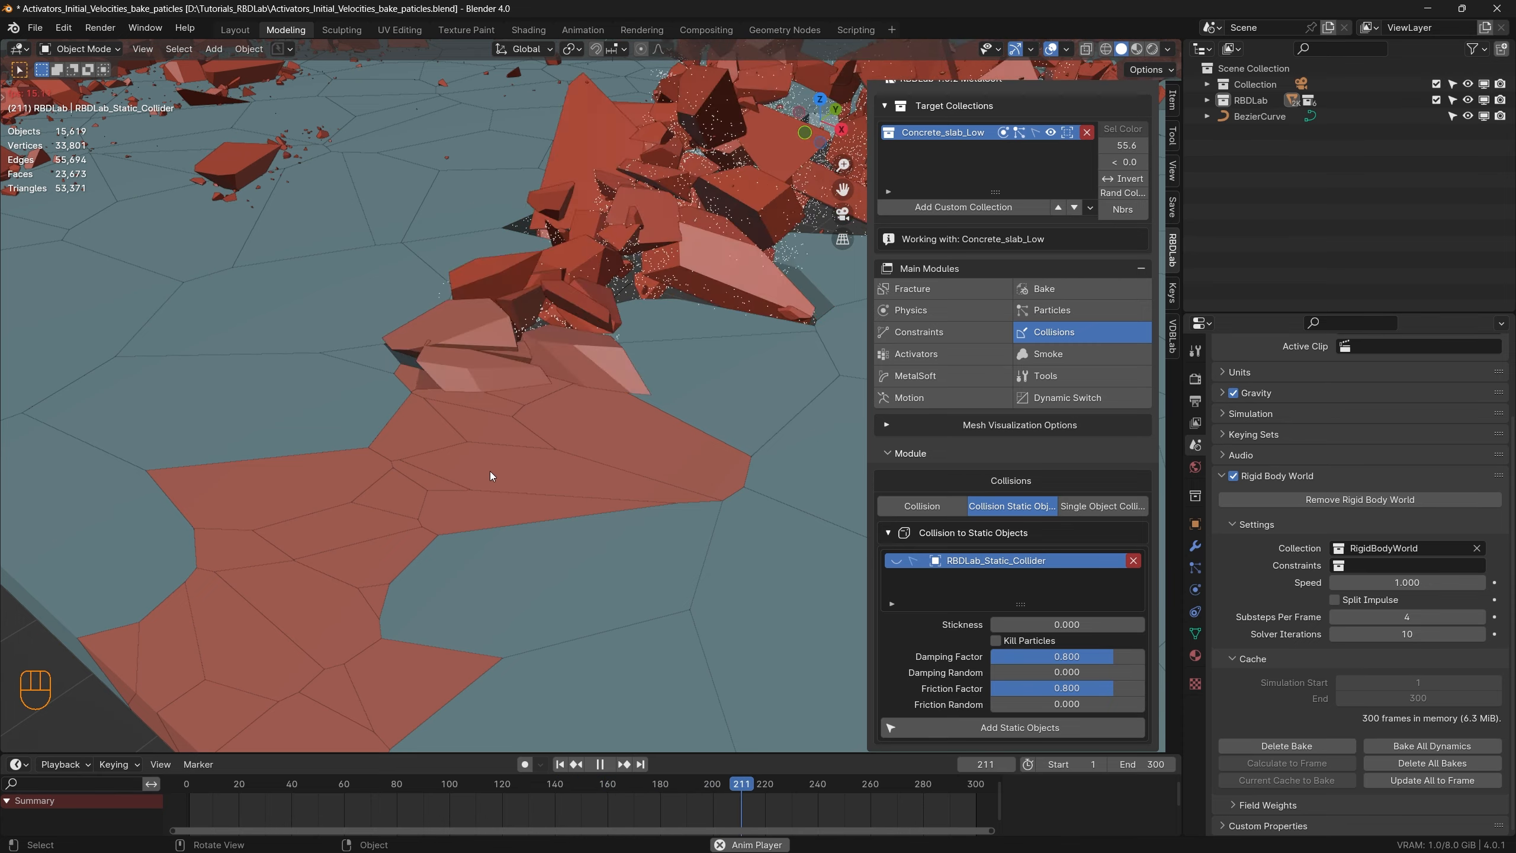
pyautogui.press('space')
pyautogui.press('space')
pyautogui.press('space')
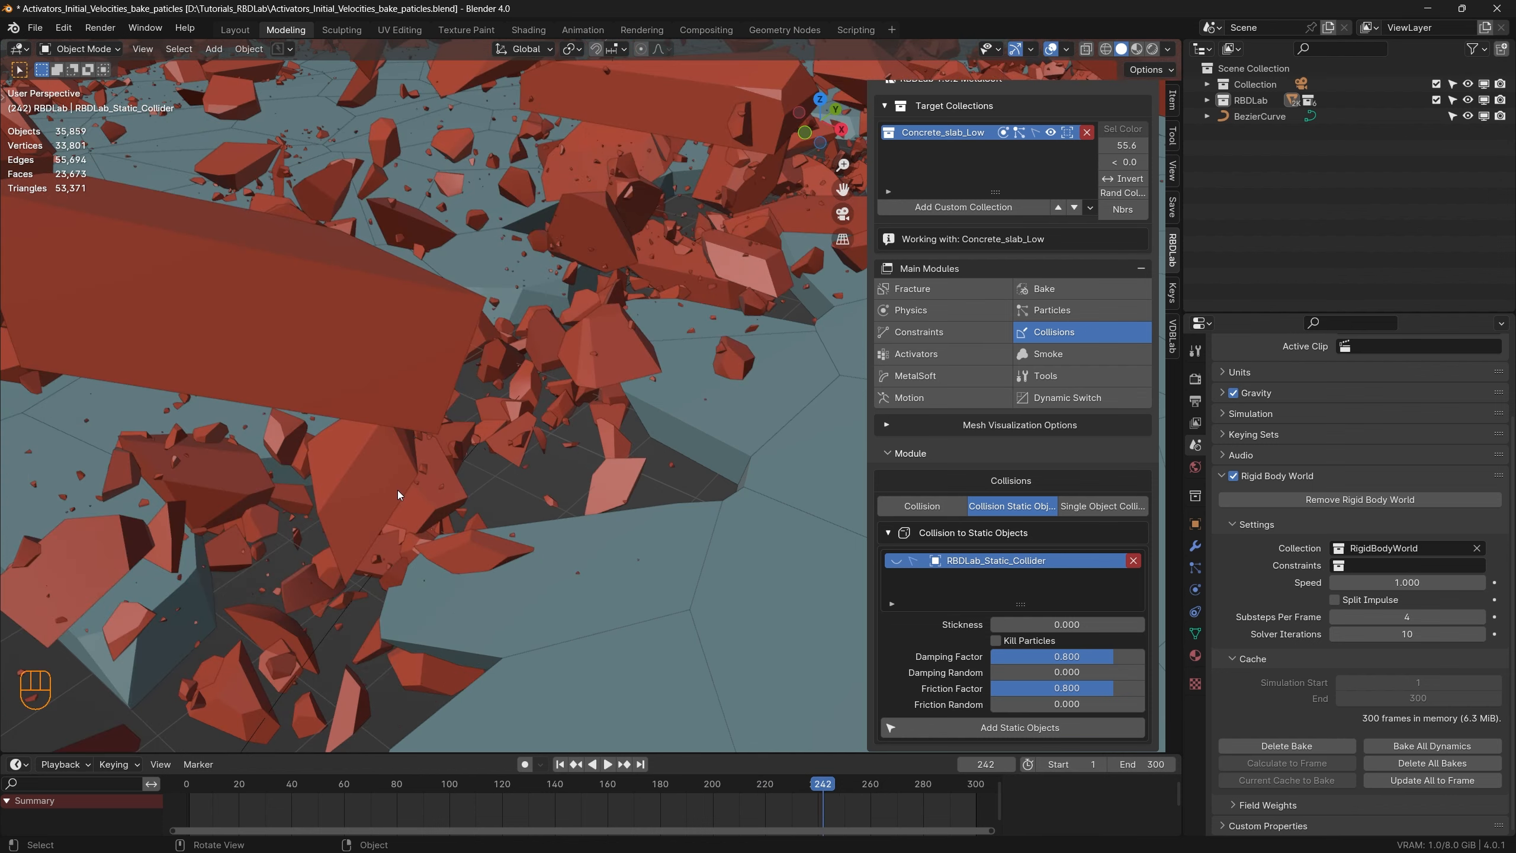
pyautogui.press('space')
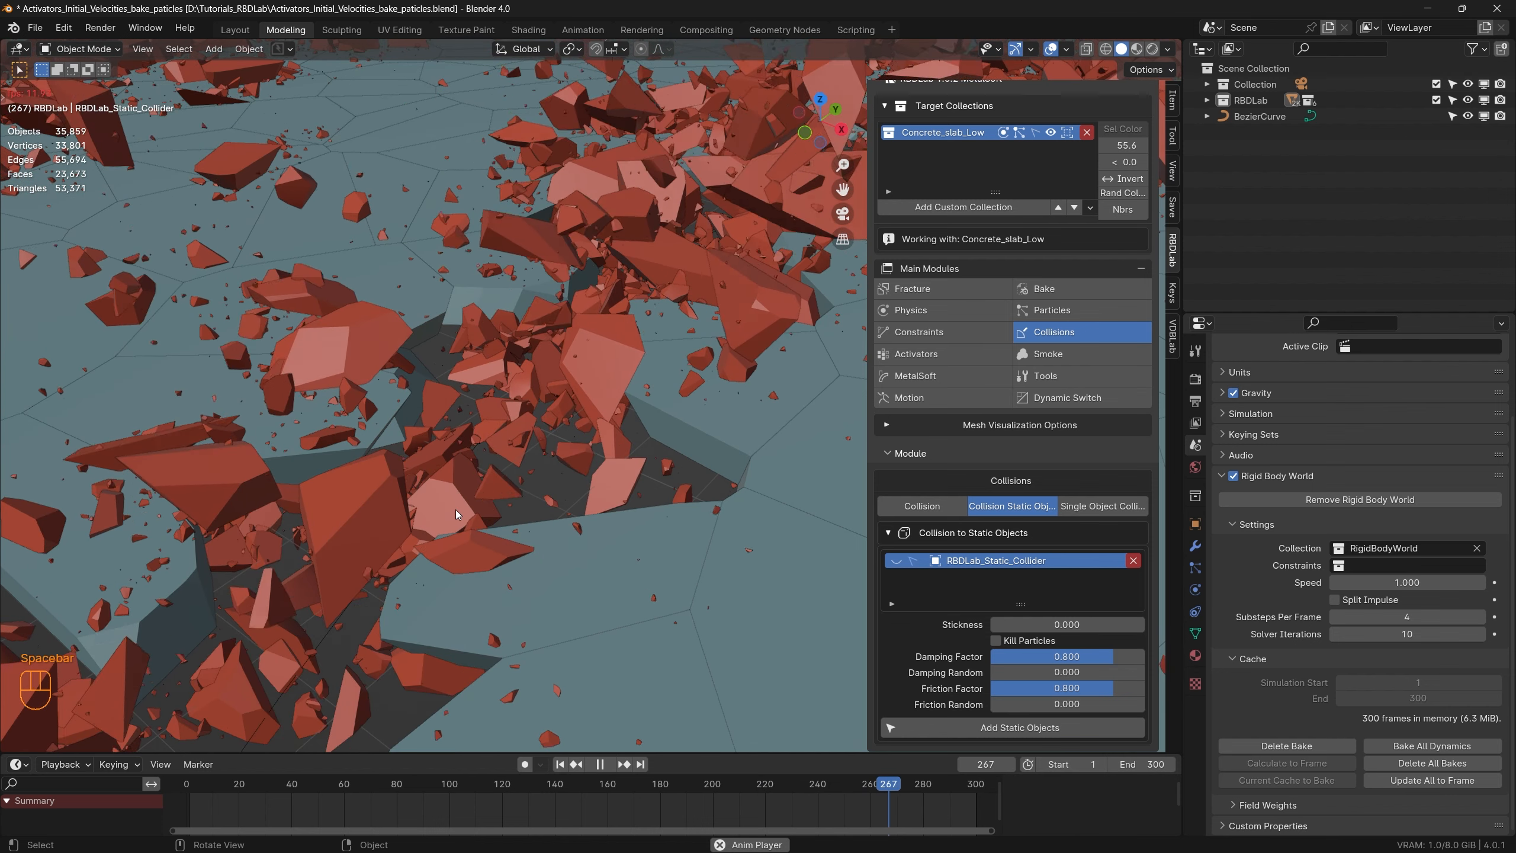
pyautogui.press('space')
pyautogui.scroll(-3, 471, 507)
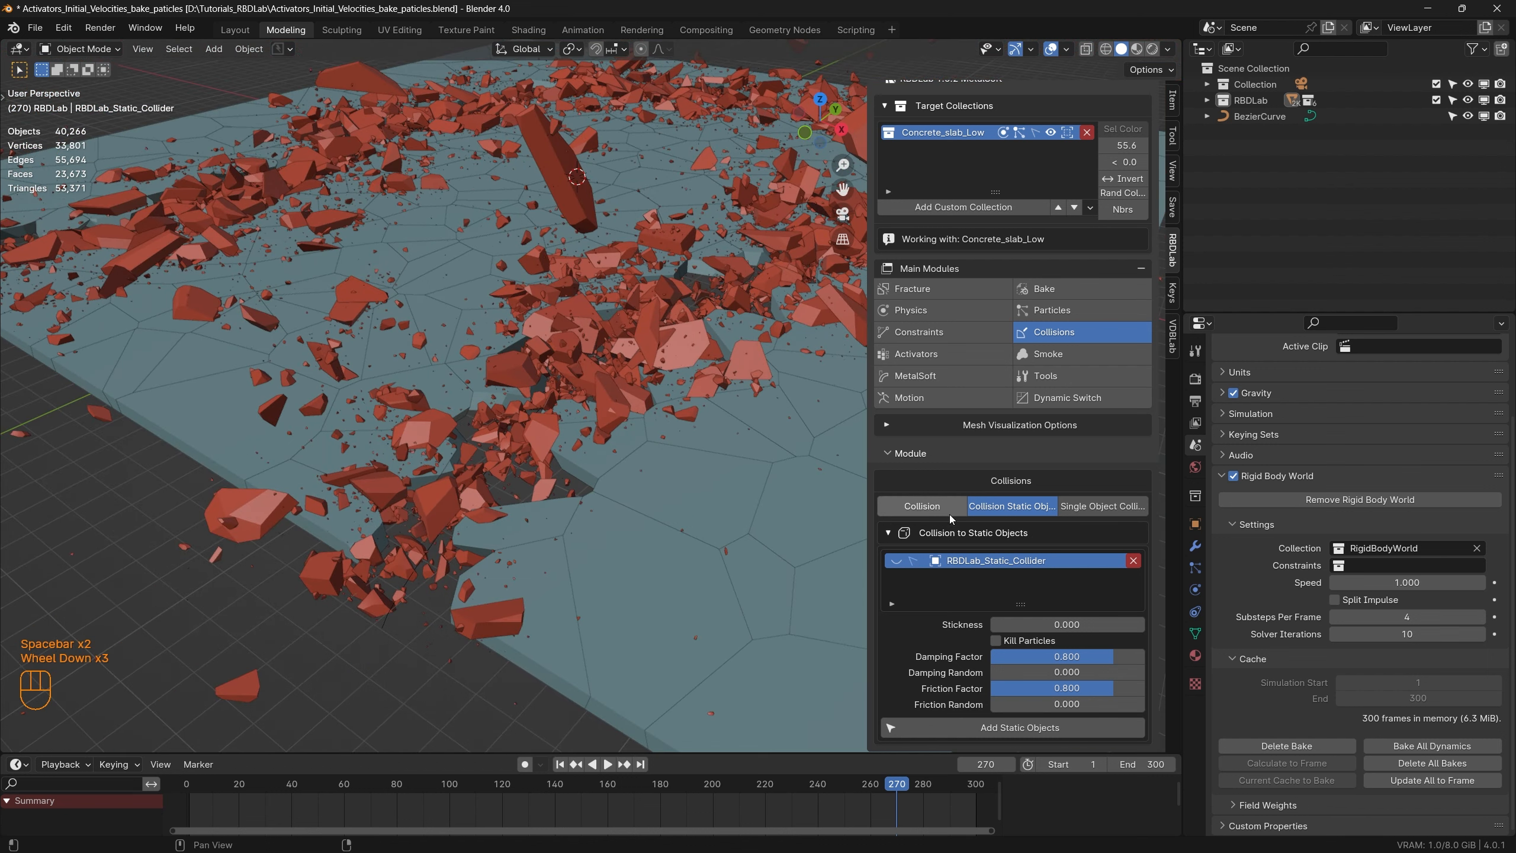
# Step: Review the Particle Collisions bake settings, briefly play the start of the fracture and return to the first frame
pyautogui.click(916, 507)
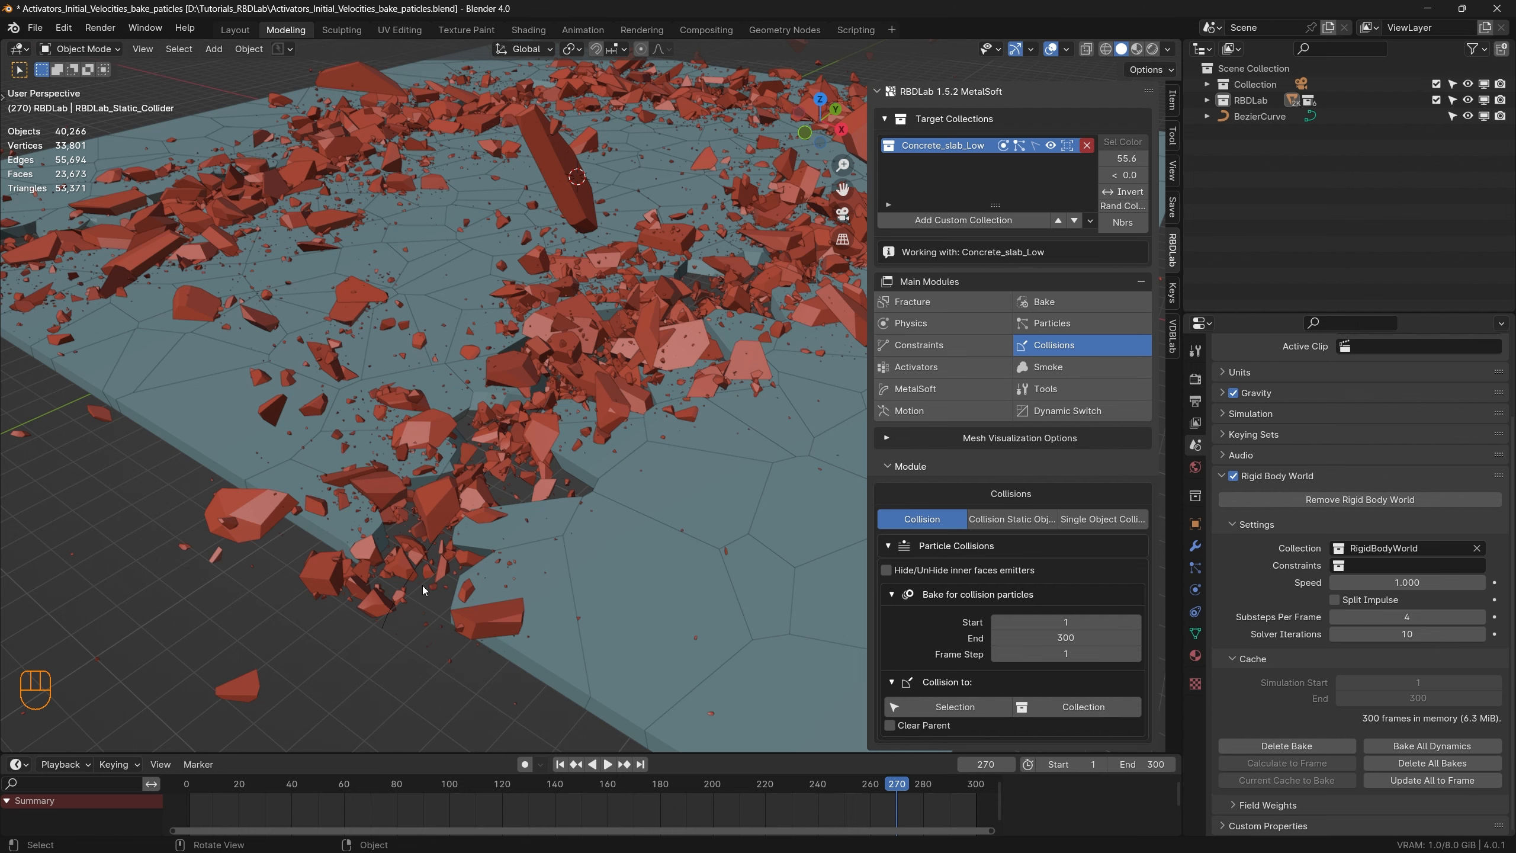
pyautogui.scroll(-2, 446, 489)
pyautogui.keyDown('shift'); pyautogui.moveTo(625, 516); pyautogui.dragTo(534, 540, button='middle'); pyautogui.keyUp('shift')
pyautogui.scroll(-1, 640, 521)
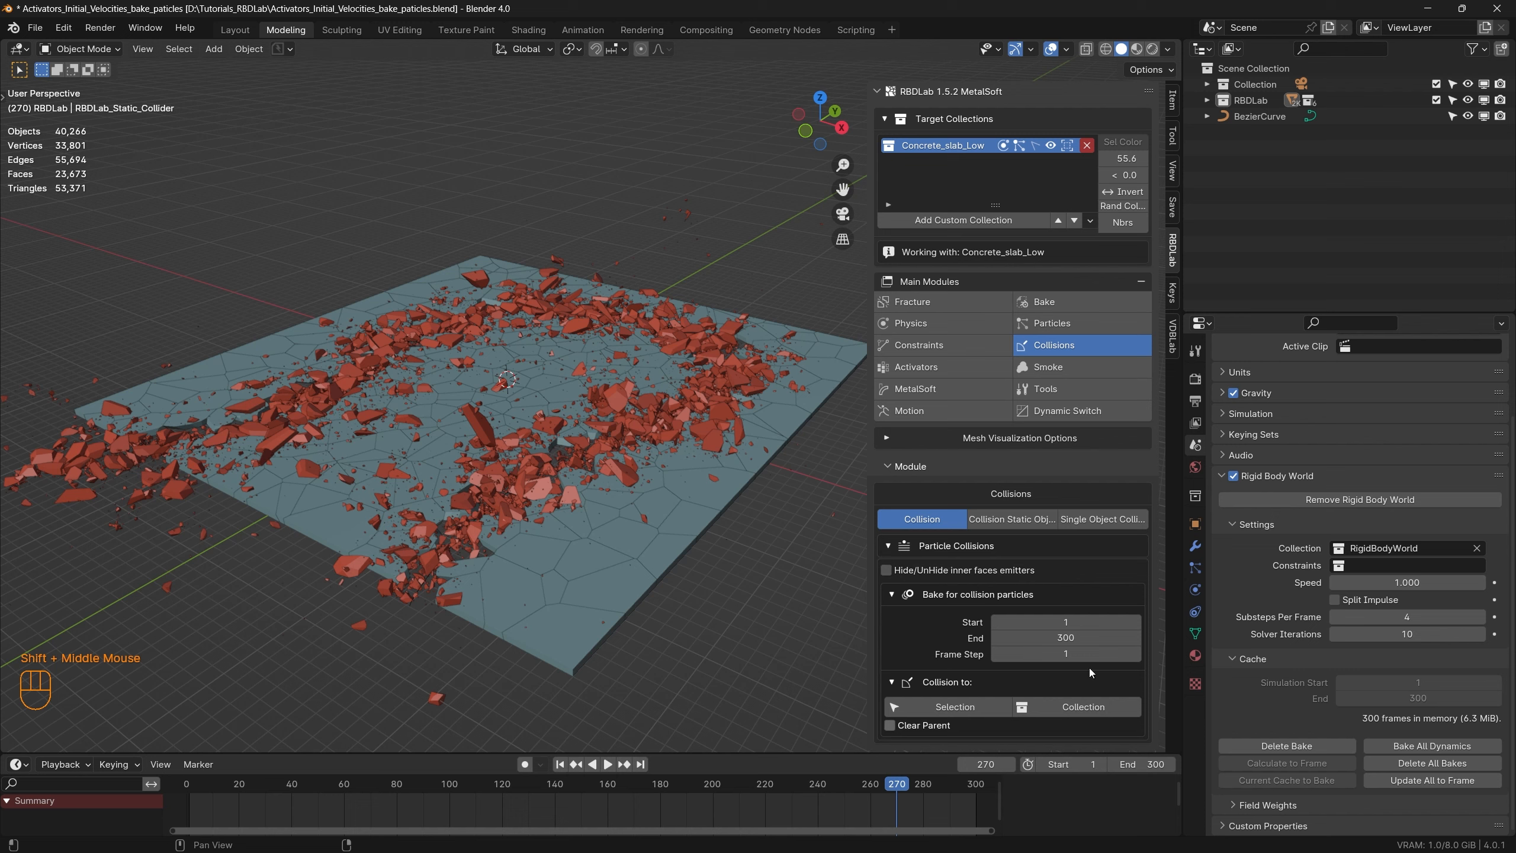
pyautogui.click(560, 765)
pyautogui.press('space')
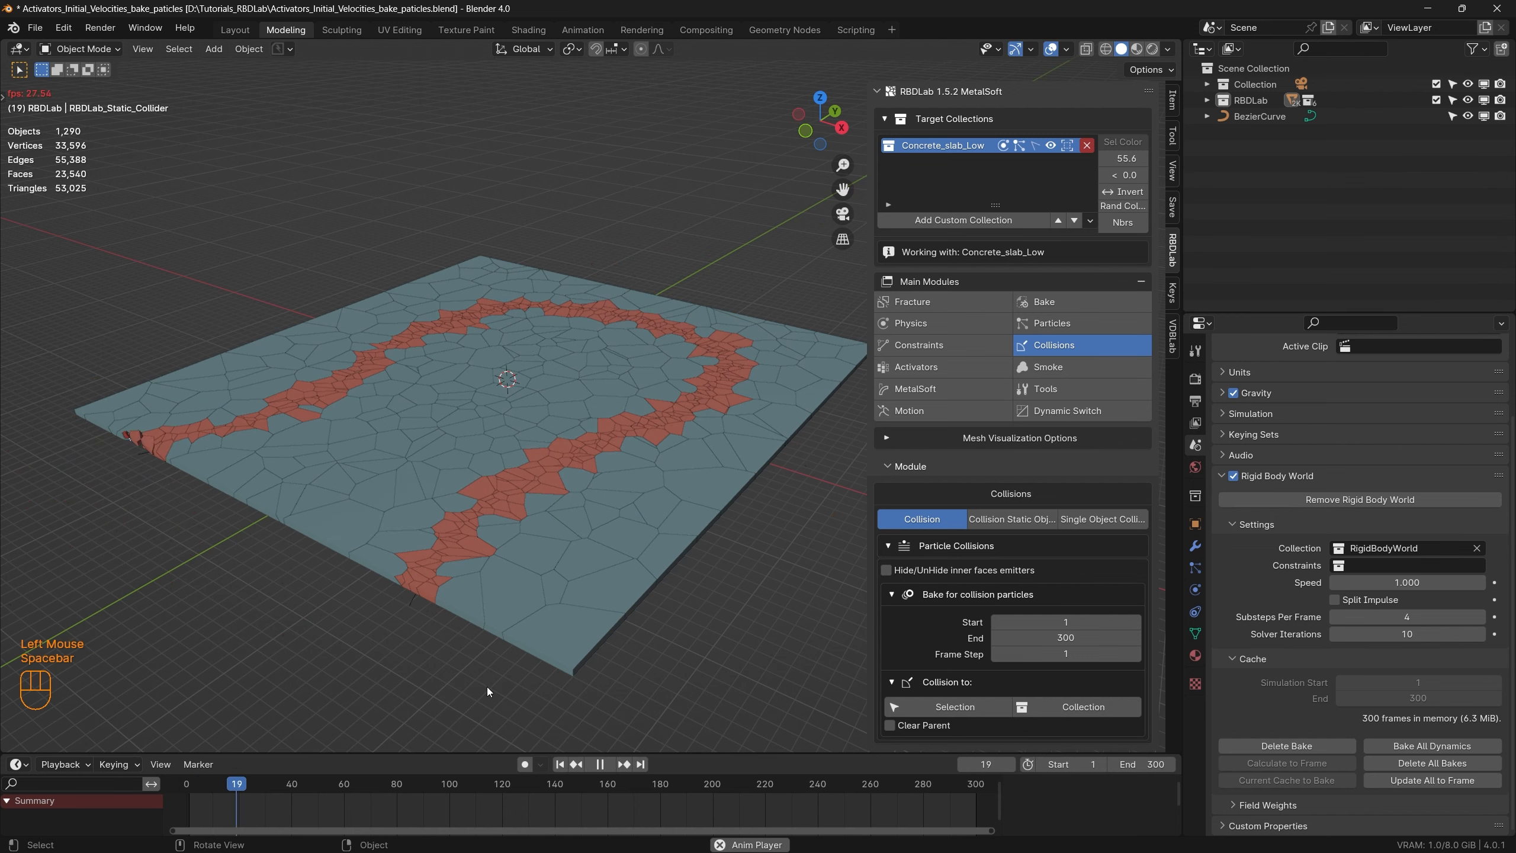
pyautogui.click(560, 765)
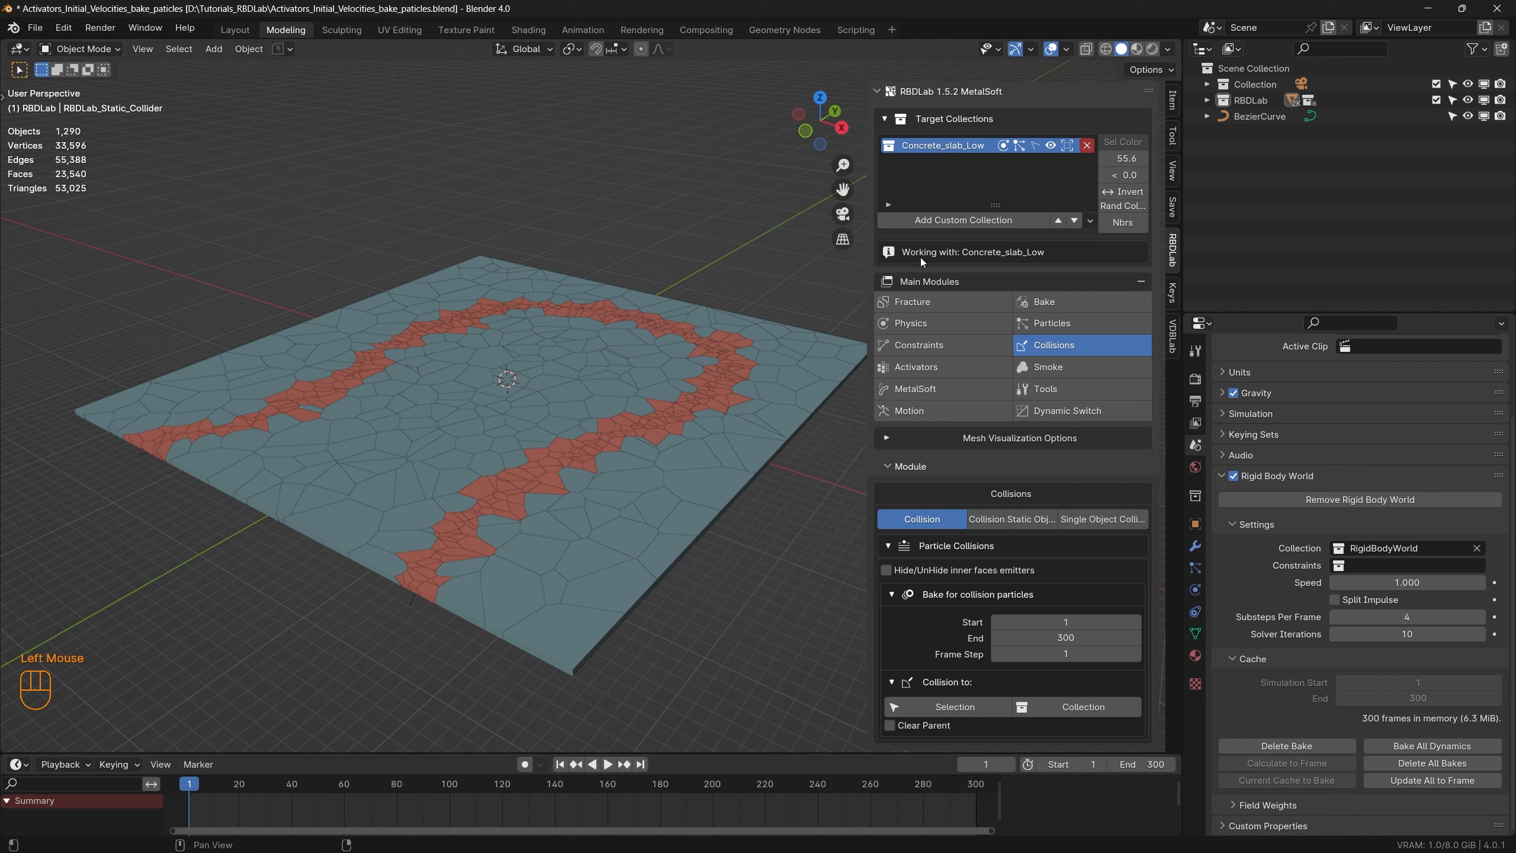
# Step: Open the mesh visualization options, save the project and turn Pretty Shading on
pyautogui.click(887, 436)
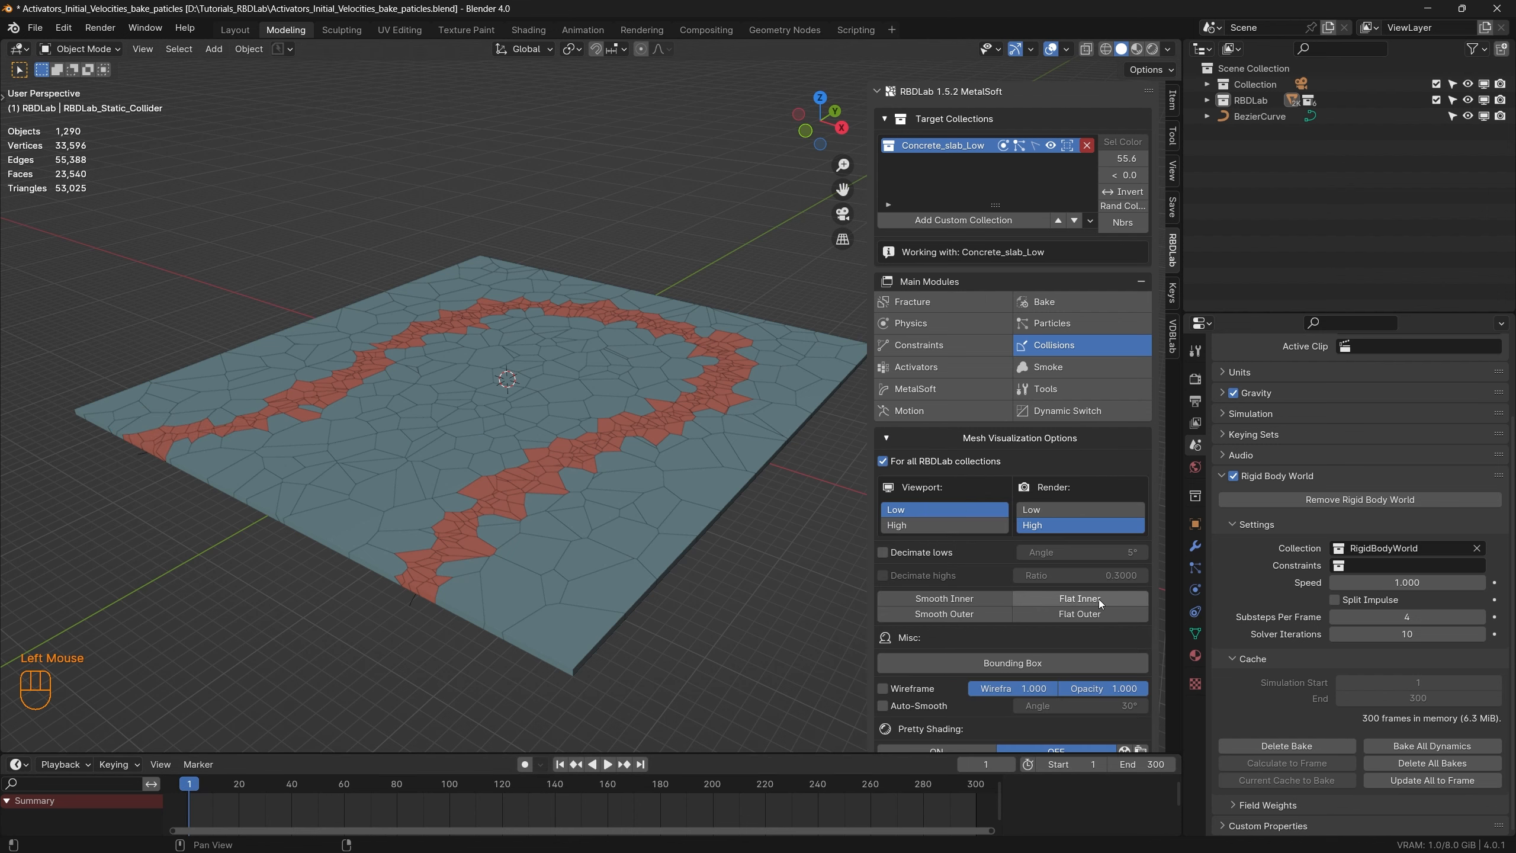
pyautogui.hotkey('ctrl', 's')
pyautogui.scroll(-5, 983, 615)
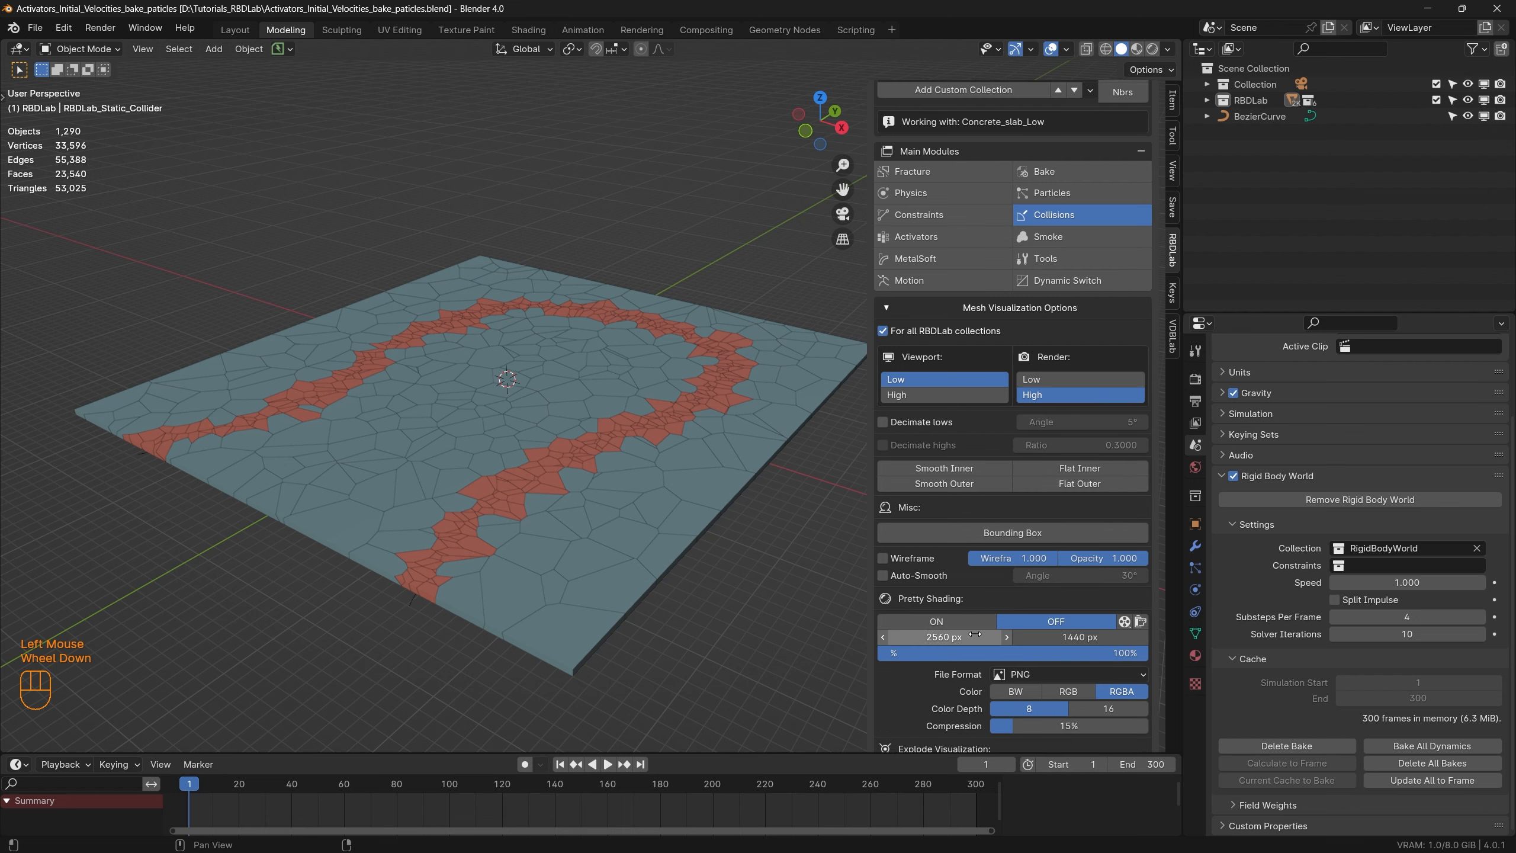
pyautogui.click(961, 619)
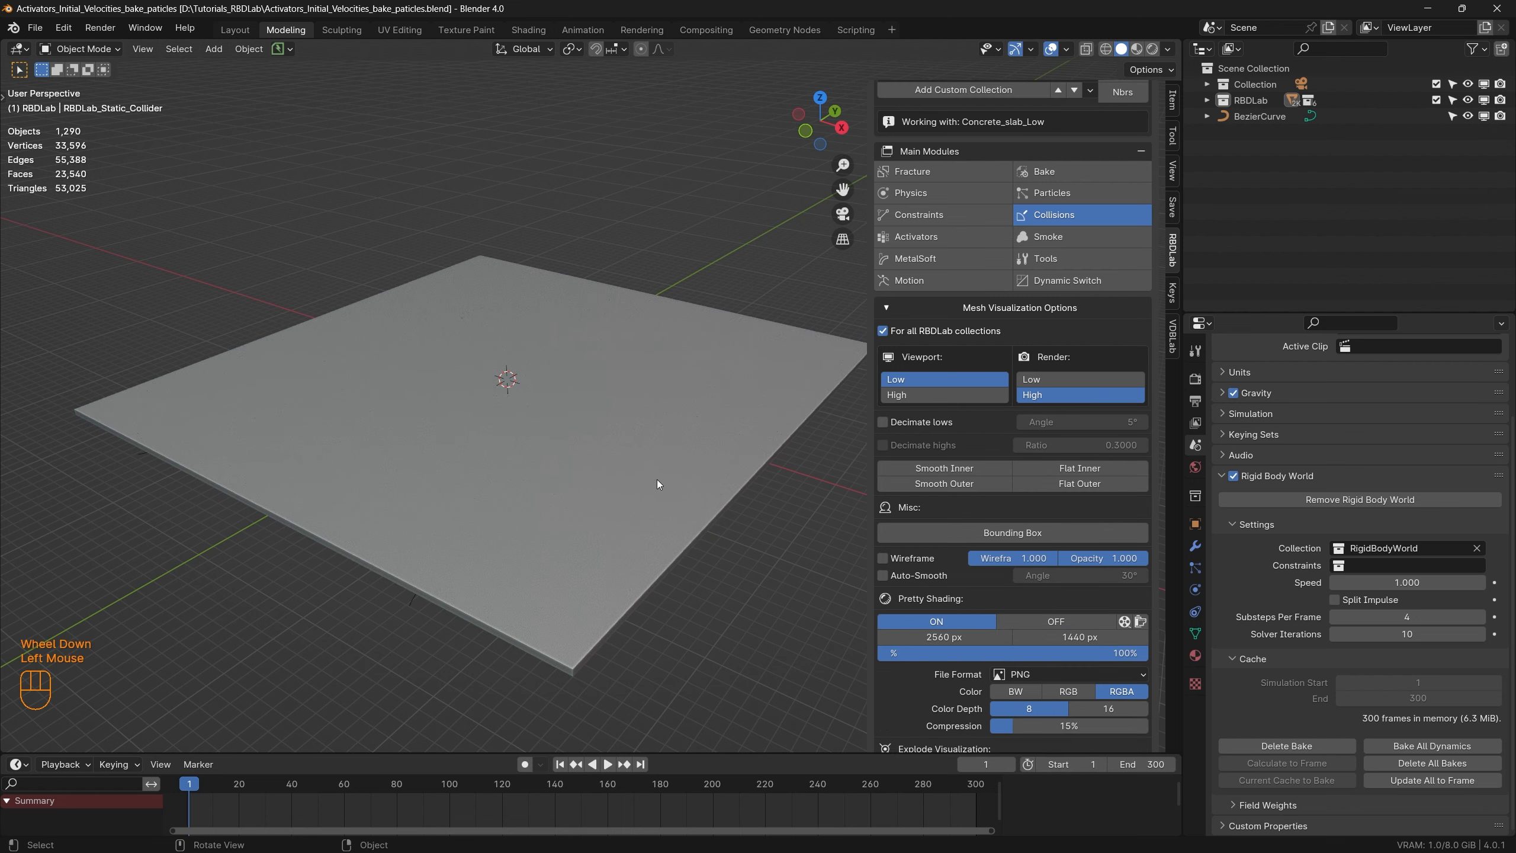
# Step: Play the pretty-shaded fracture to frame 246 to examine chunks and debris, and return to the first frame
pyautogui.moveTo(657, 479); pyautogui.dragTo(582, 523, button='middle')
pyautogui.scroll(1, 582, 524)
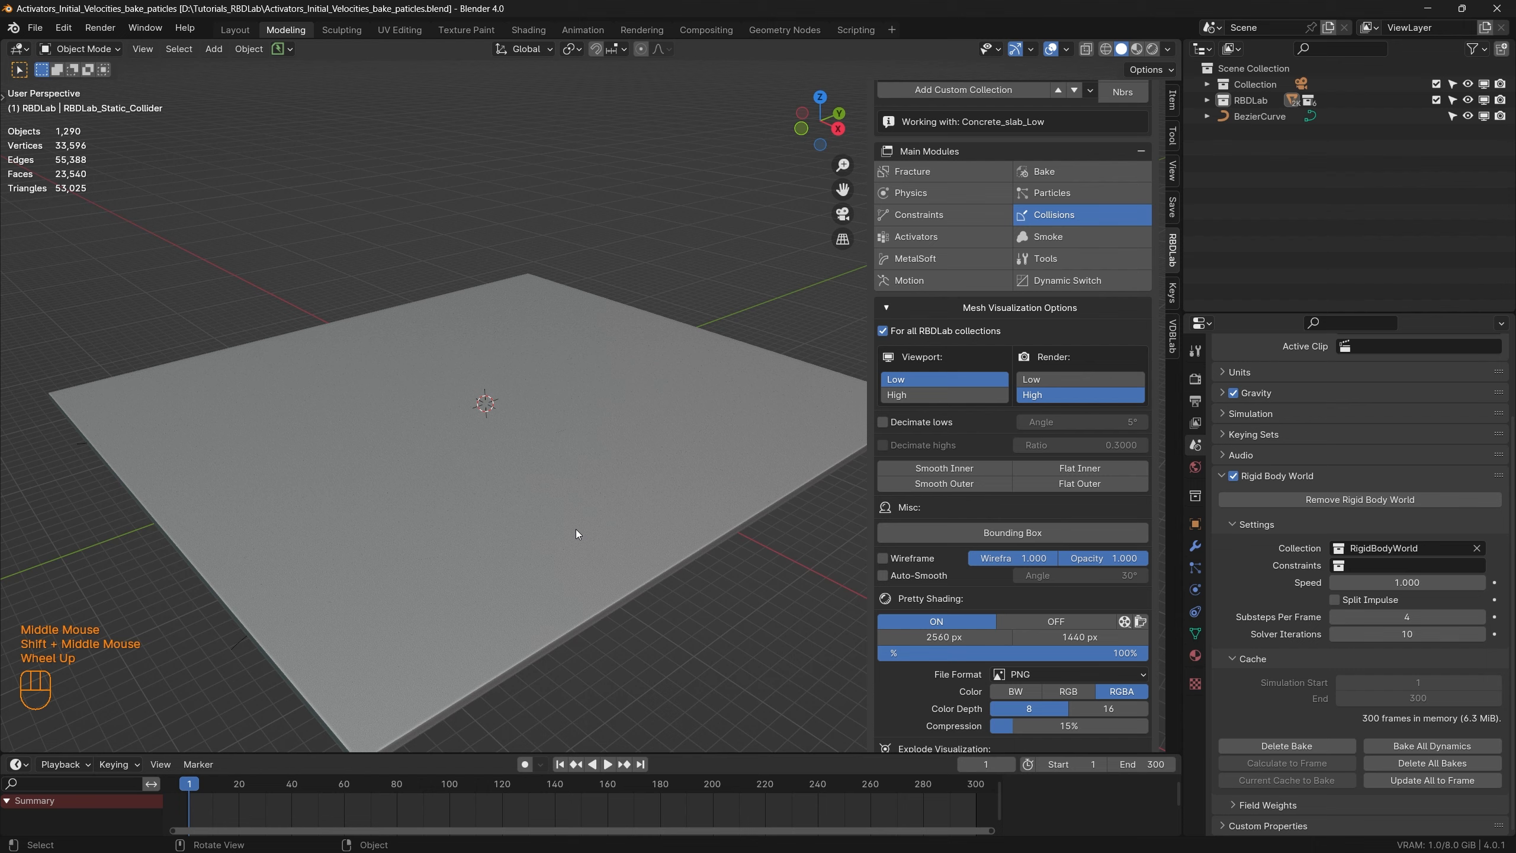
pyautogui.press('space')
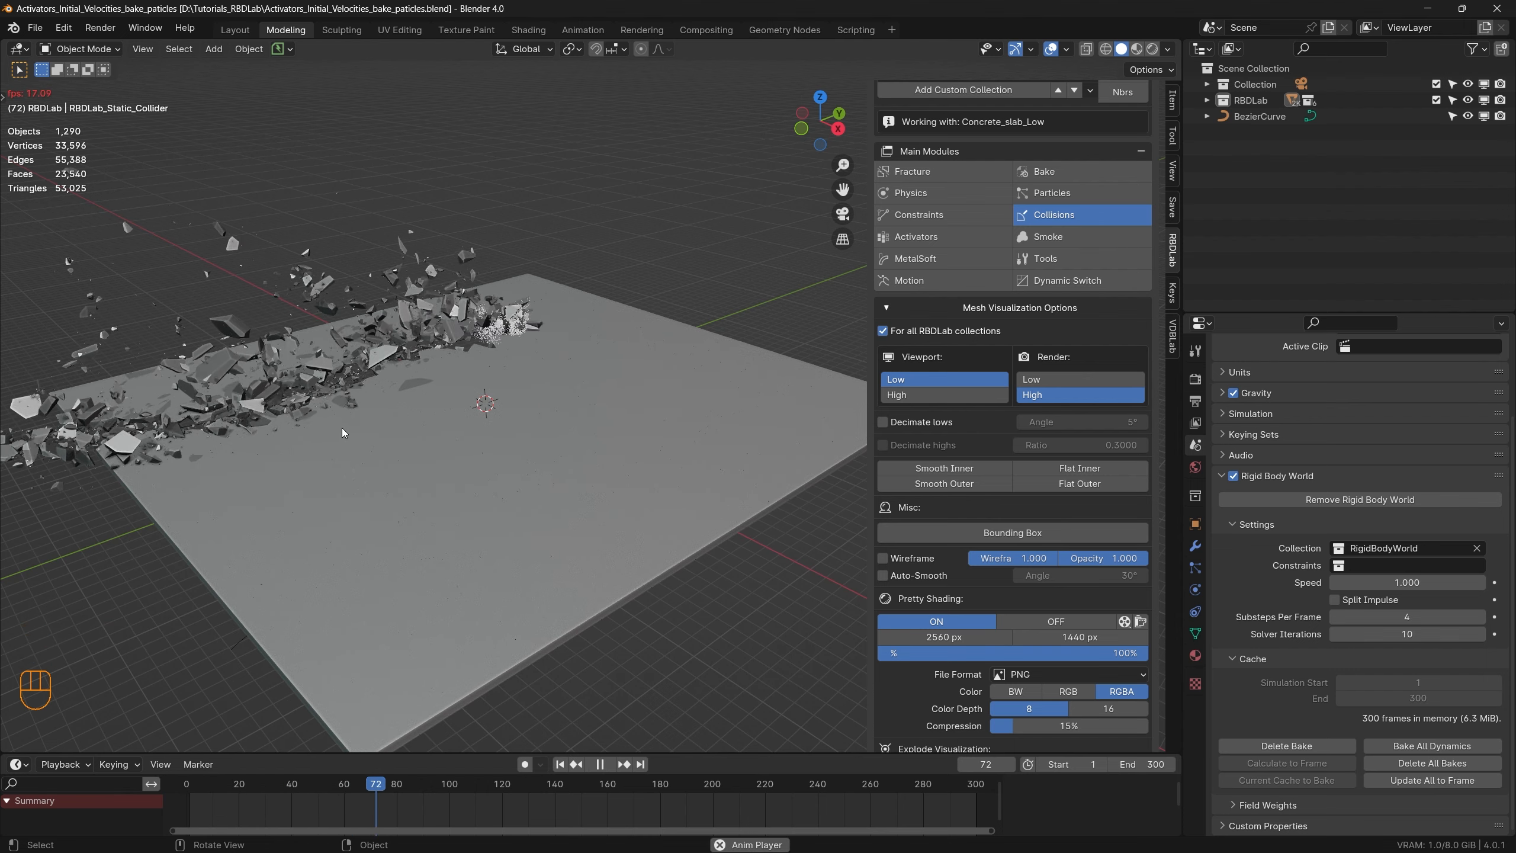
pyautogui.moveTo(371, 496); pyautogui.dragTo(389, 523, button='middle')
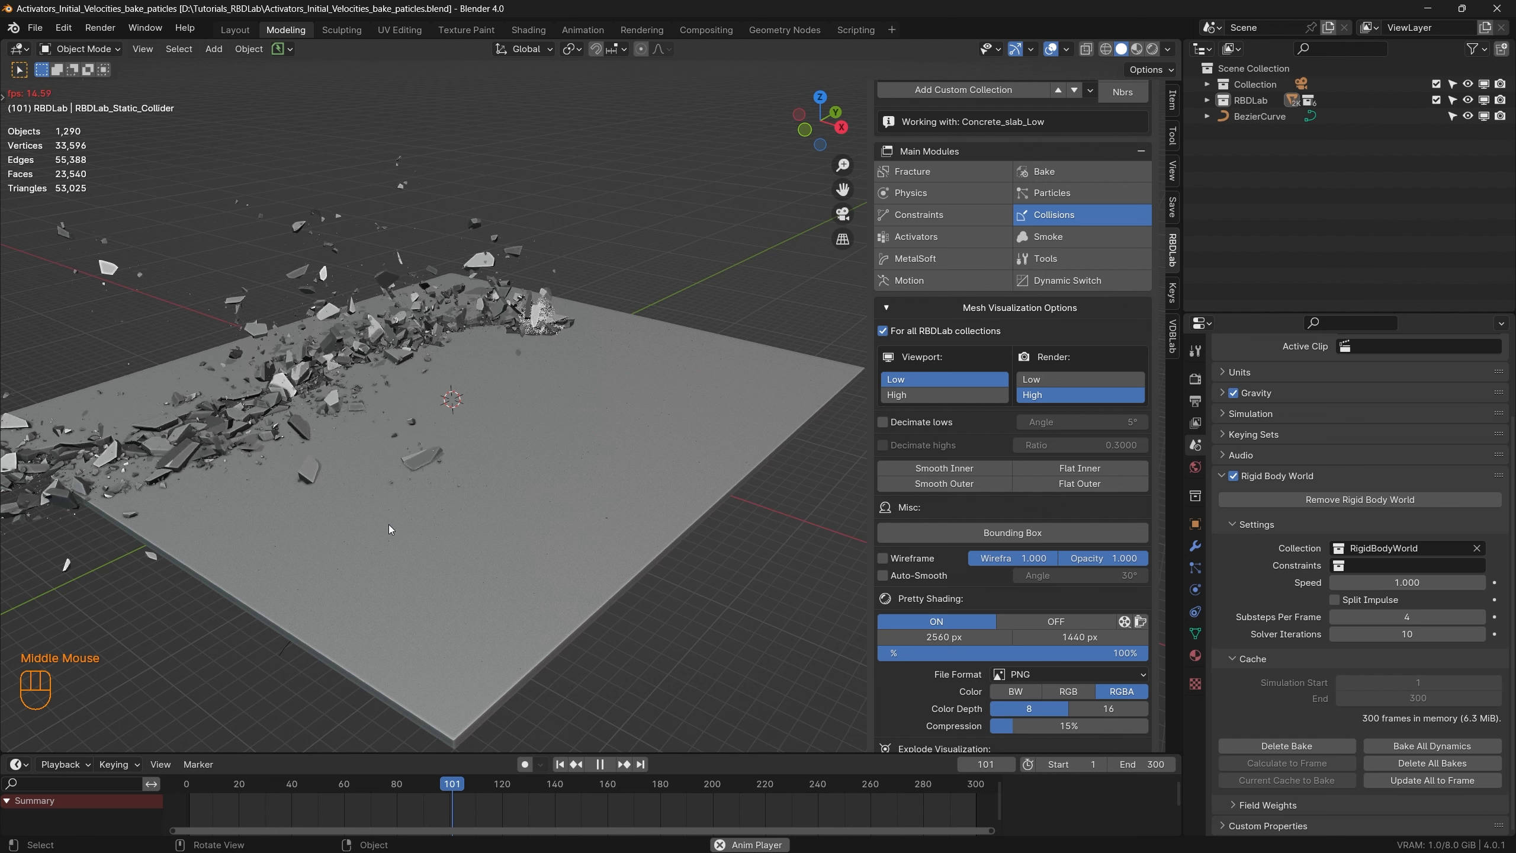
pyautogui.scroll(2, 389, 523)
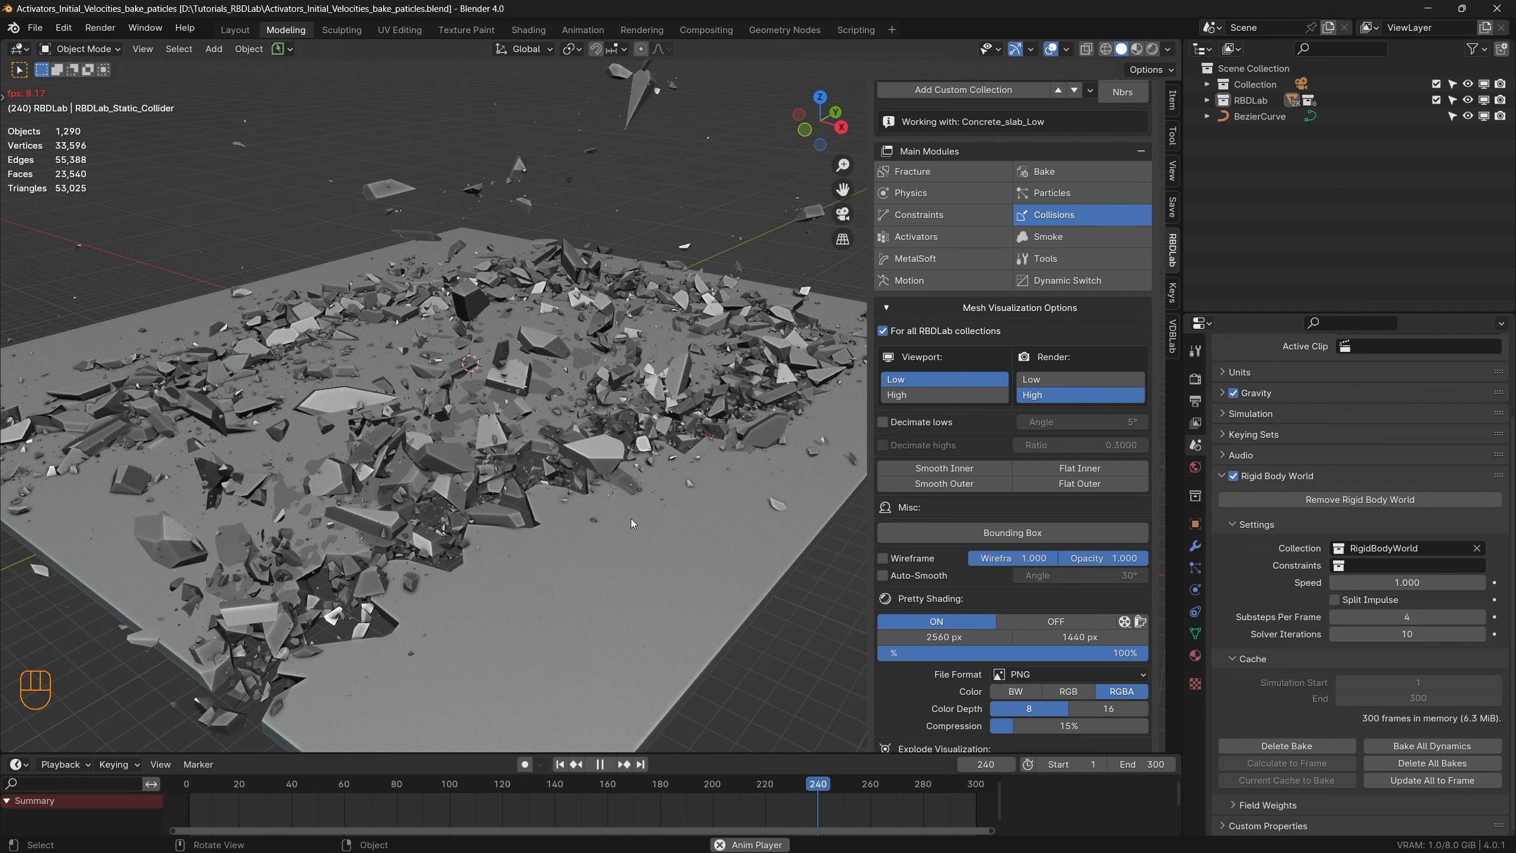
pyautogui.press('space')
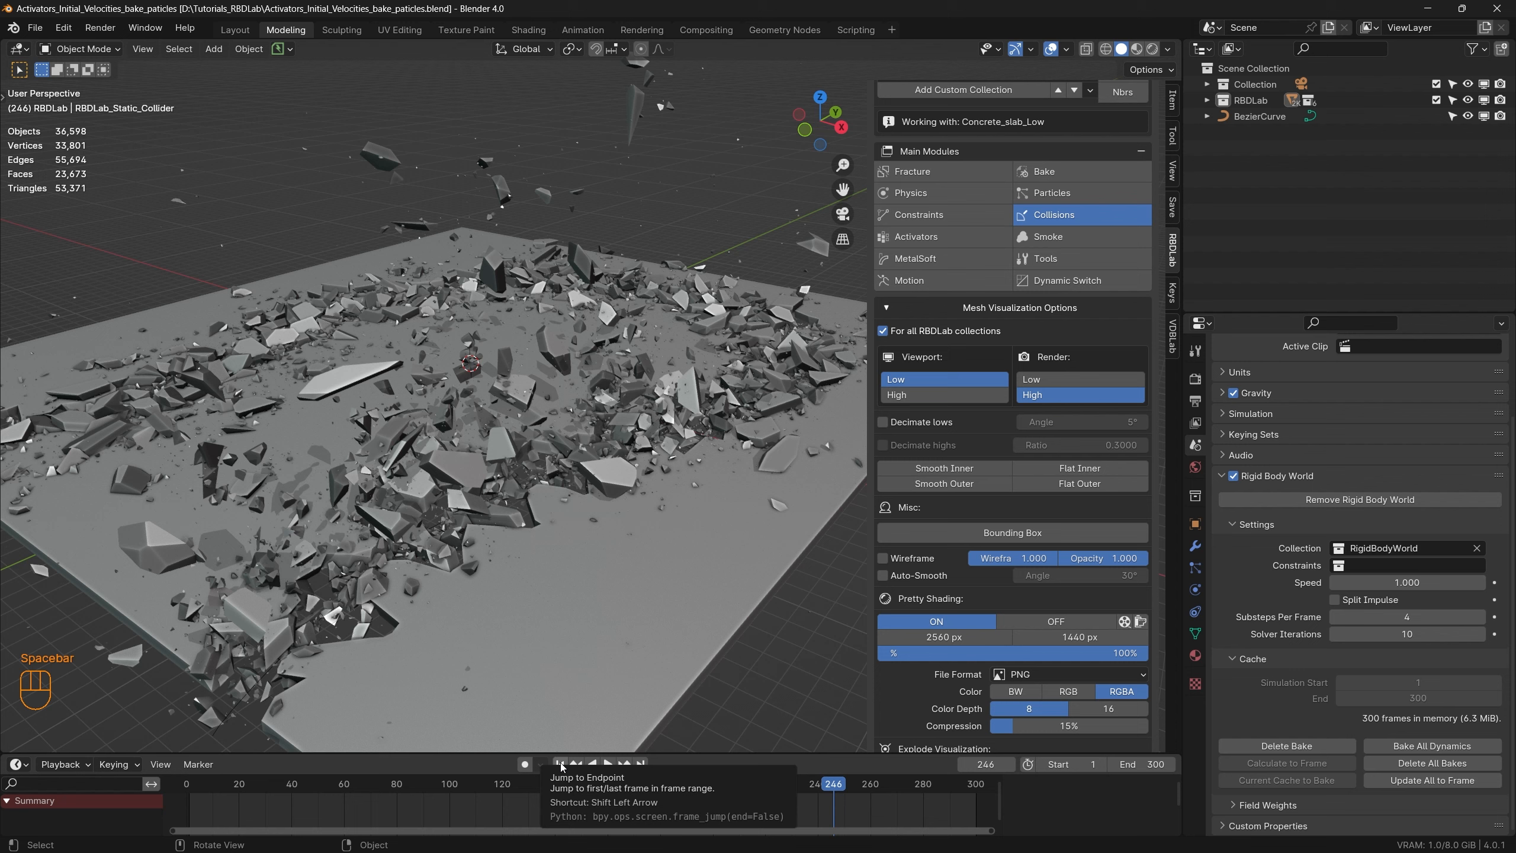
pyautogui.click(559, 765)
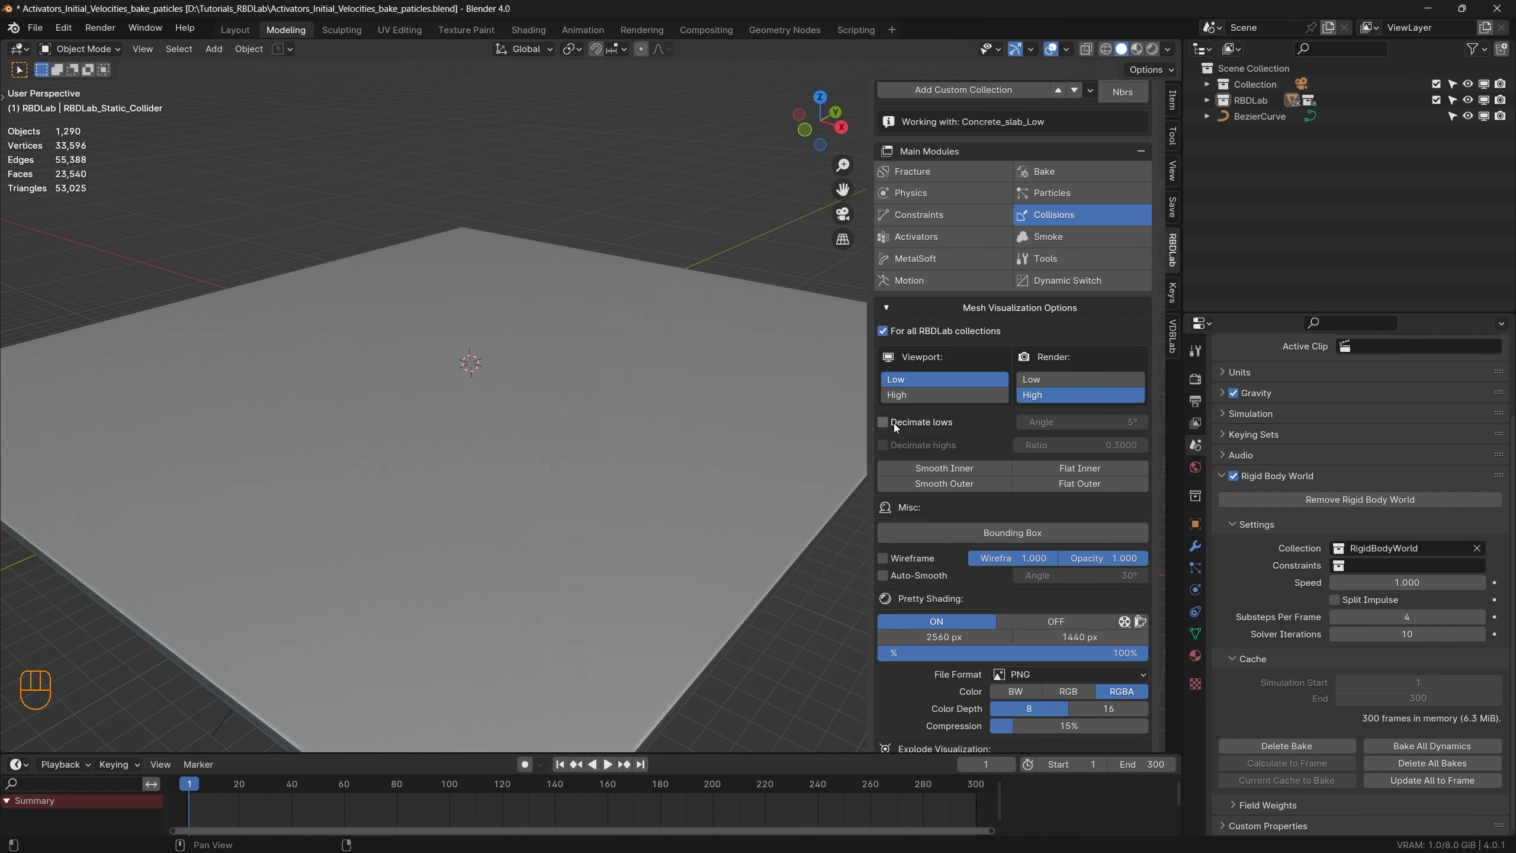
# Step: Render a flipbook preview with the viewport meshes set to High, and play the rendered frames back in a maximized window
pyautogui.click(931, 395)
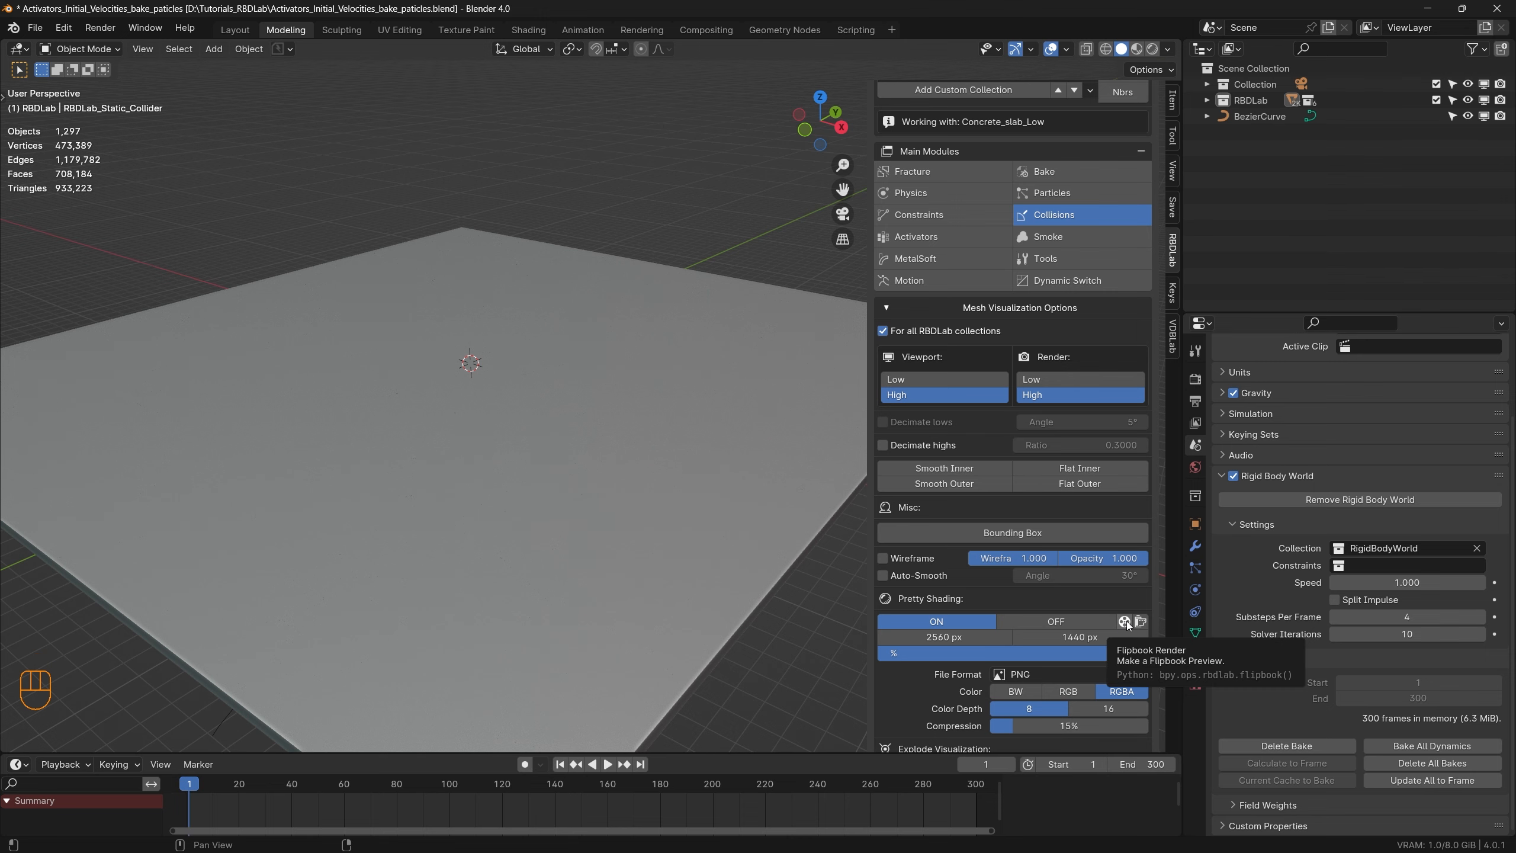
pyautogui.click(1125, 622)
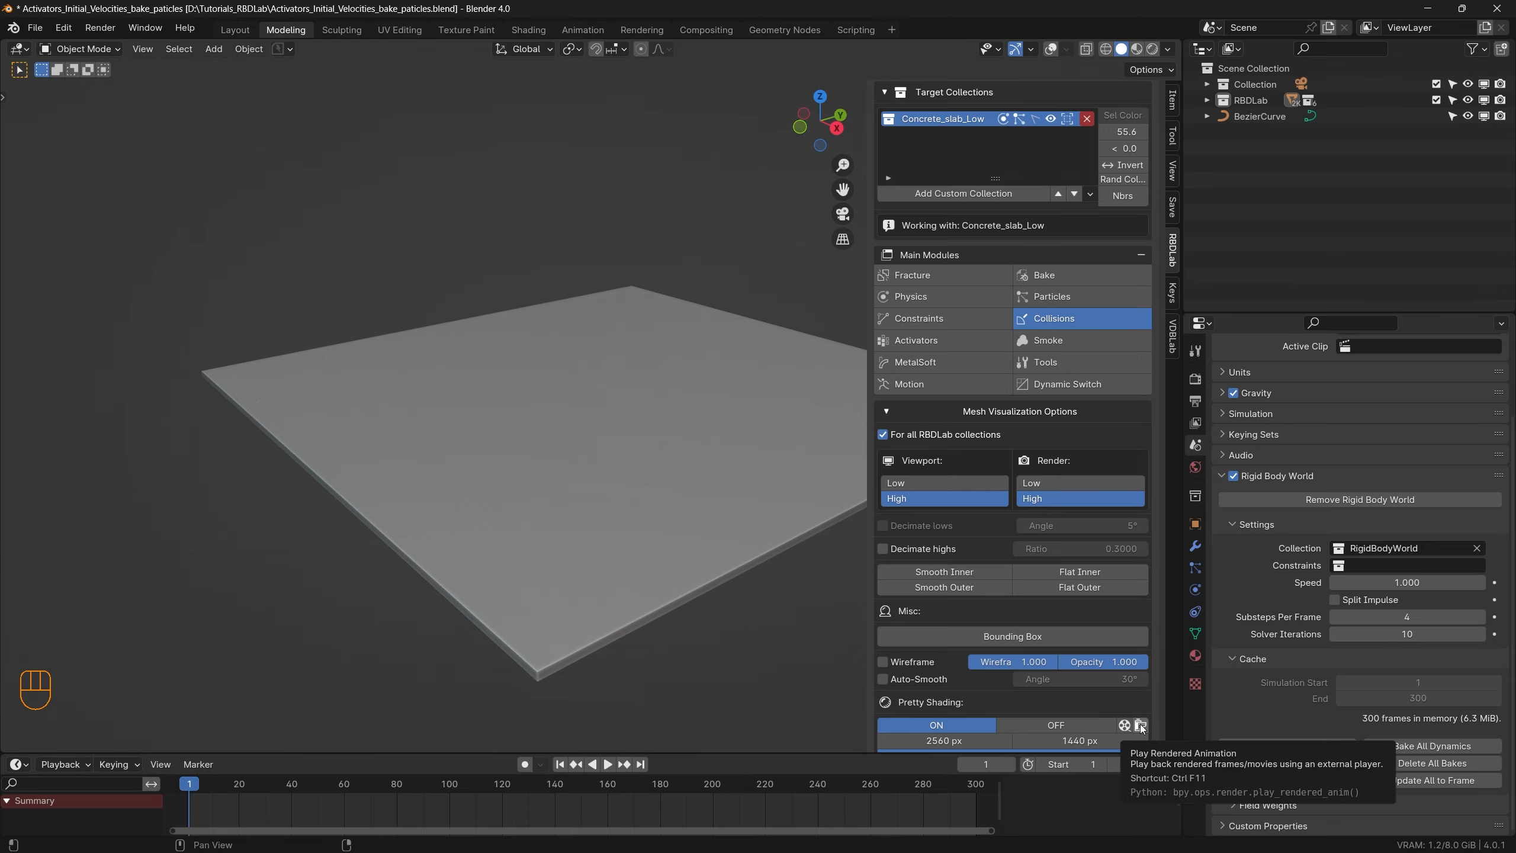
pyautogui.click(1140, 725)
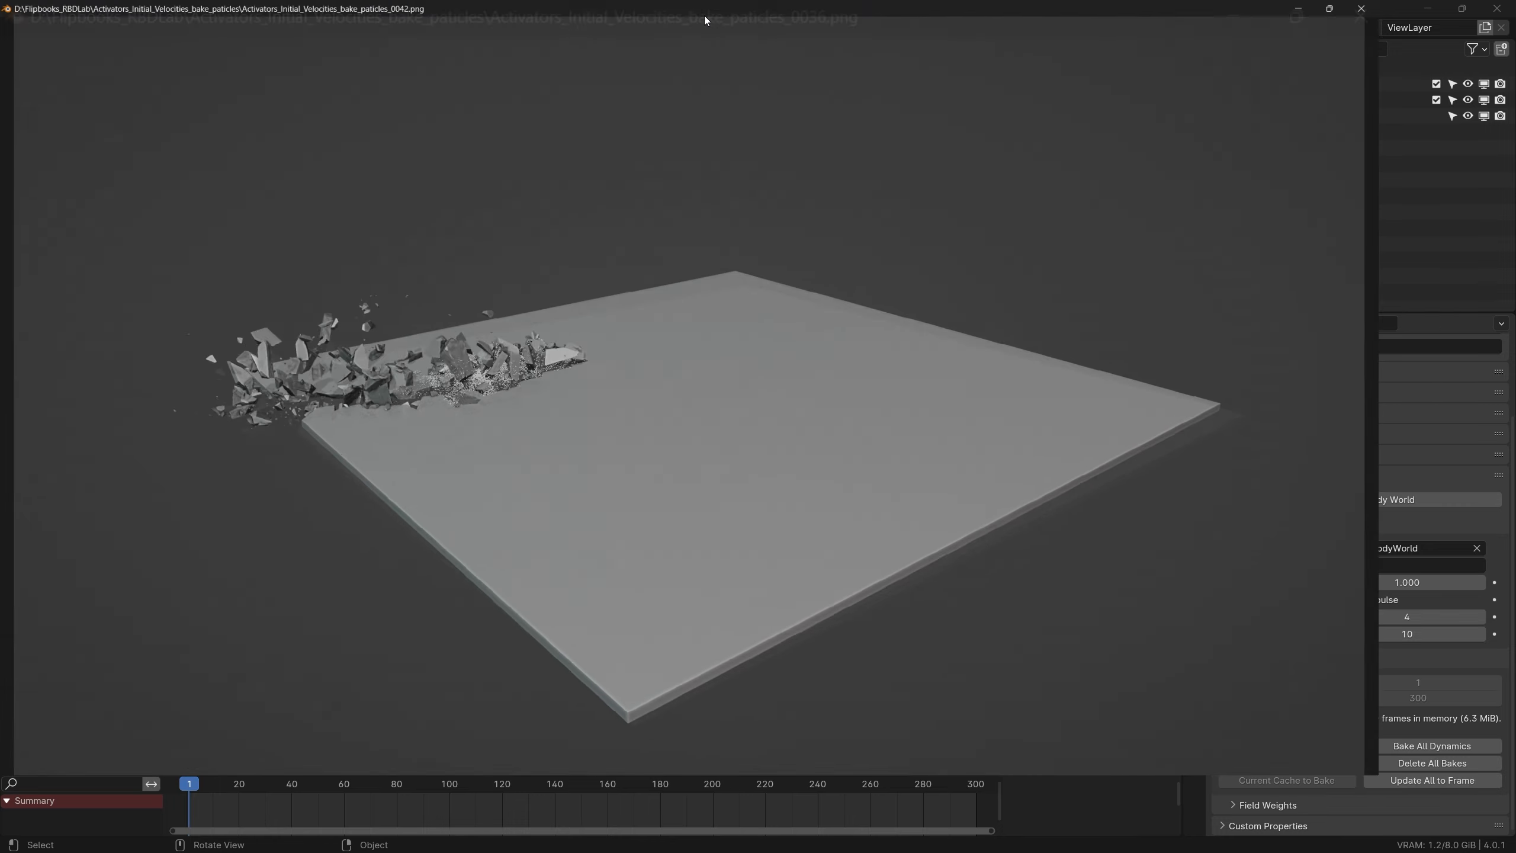
pyautogui.doubleClick(704, 15)
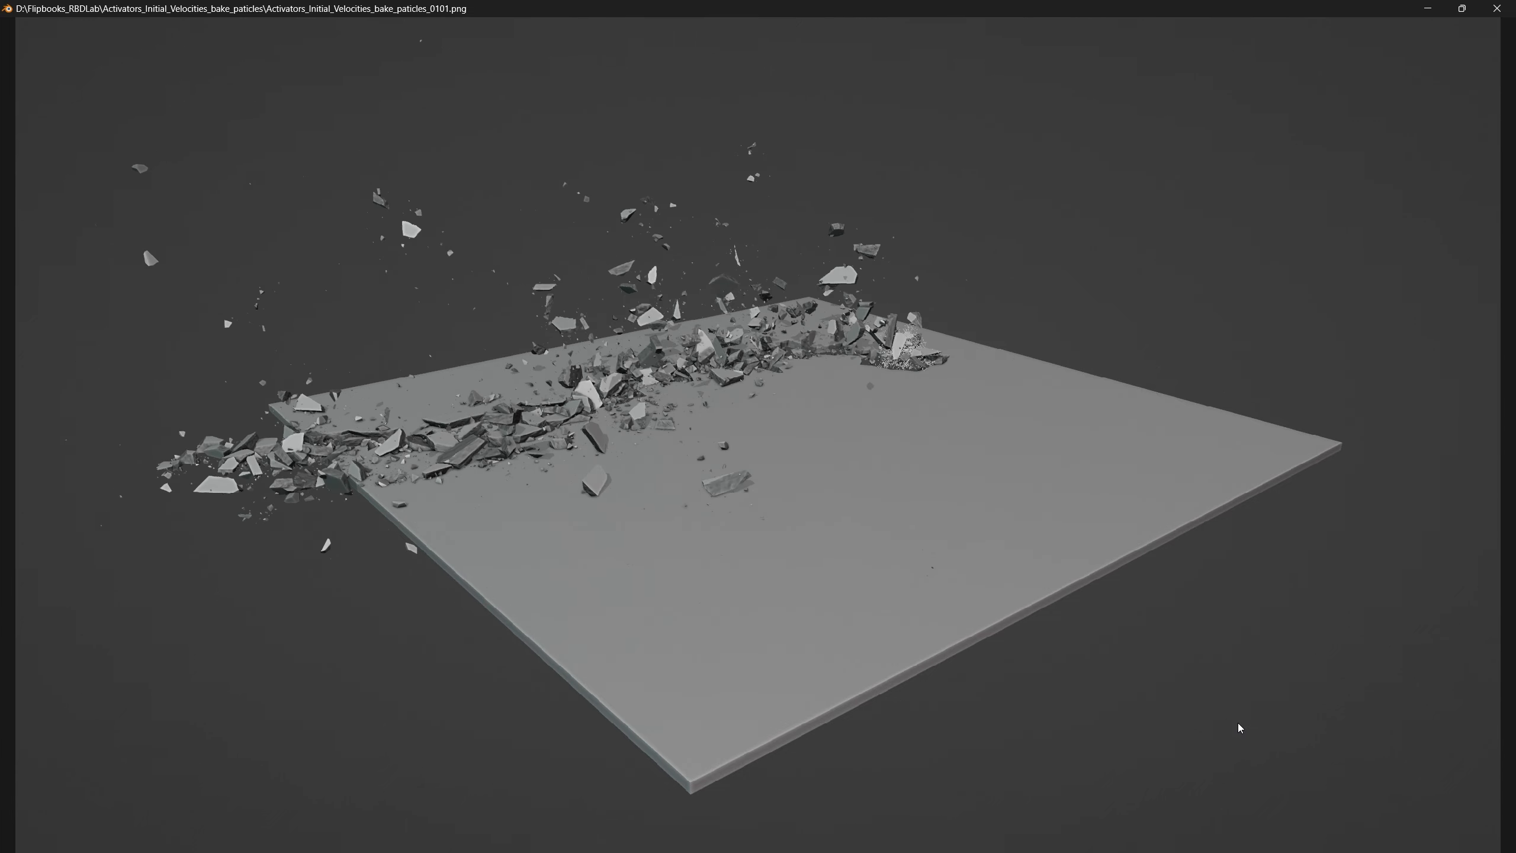
pyautogui.press('Escape')
# Step: Set the viewport meshes to Low and collapse the mesh visualization options
pyautogui.click(942, 485)
pyautogui.click(886, 411)
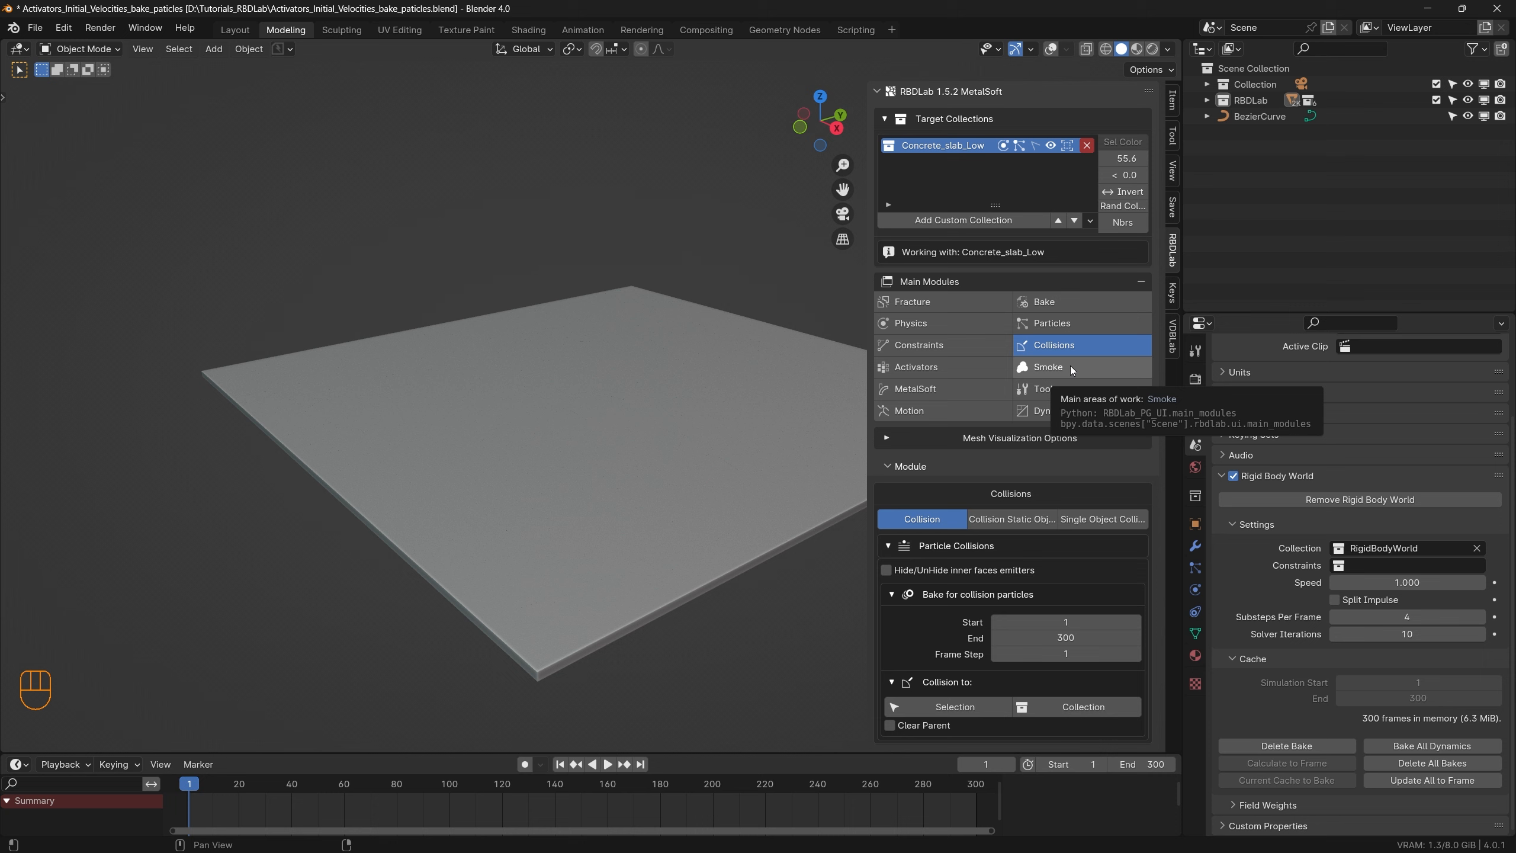
# Step: Save the project, turn the viewport overlays on, and save a new version as Activators_Initial_Velocities_bake_paticles_collisions.blend
pyautogui.hotkey('ctrl', 's')
pyautogui.click(1051, 52)
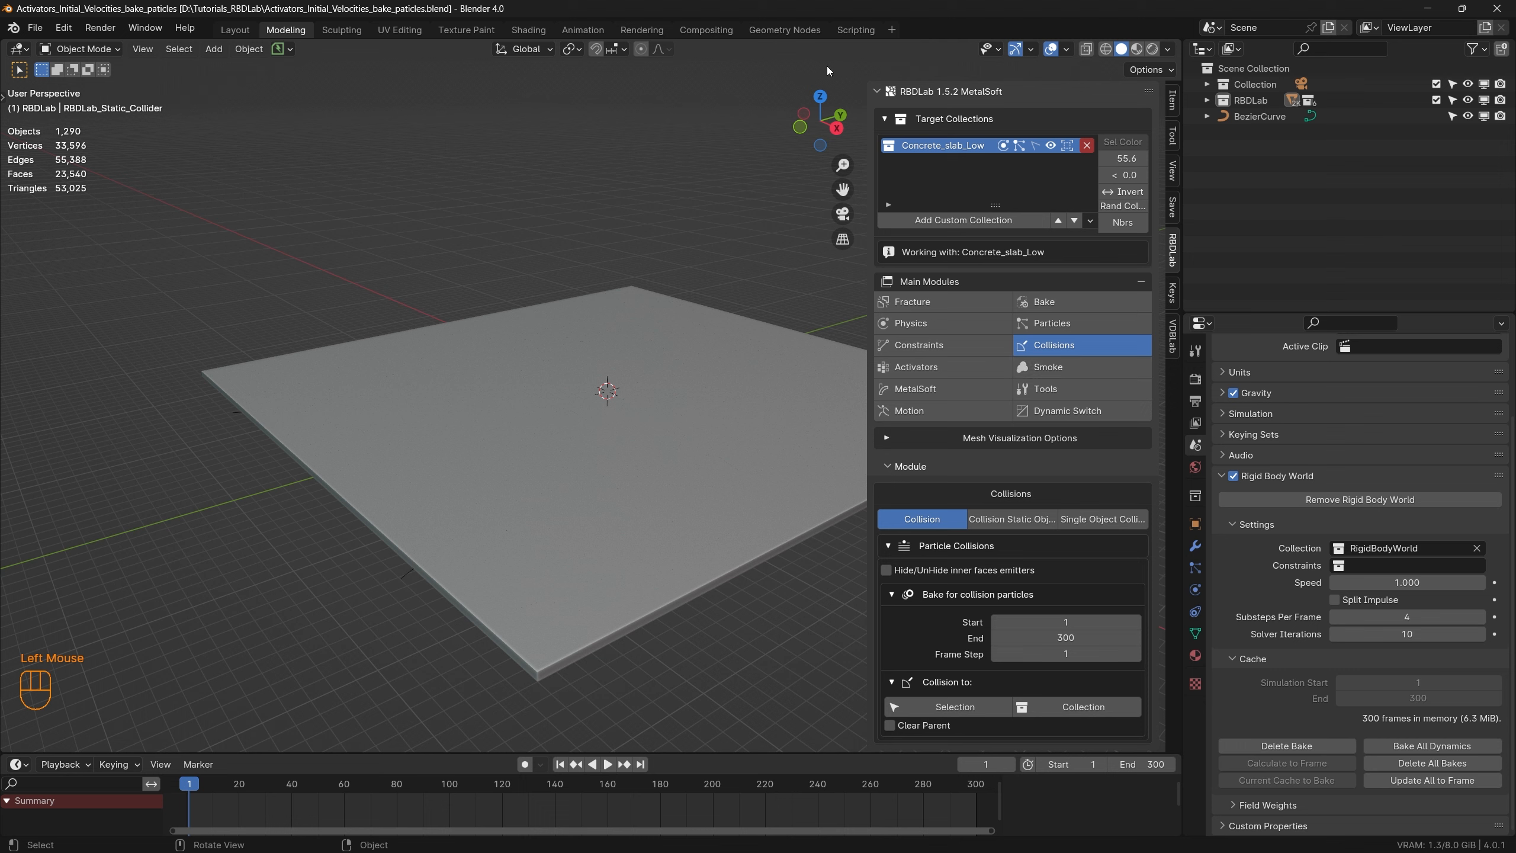
pyautogui.click(36, 30)
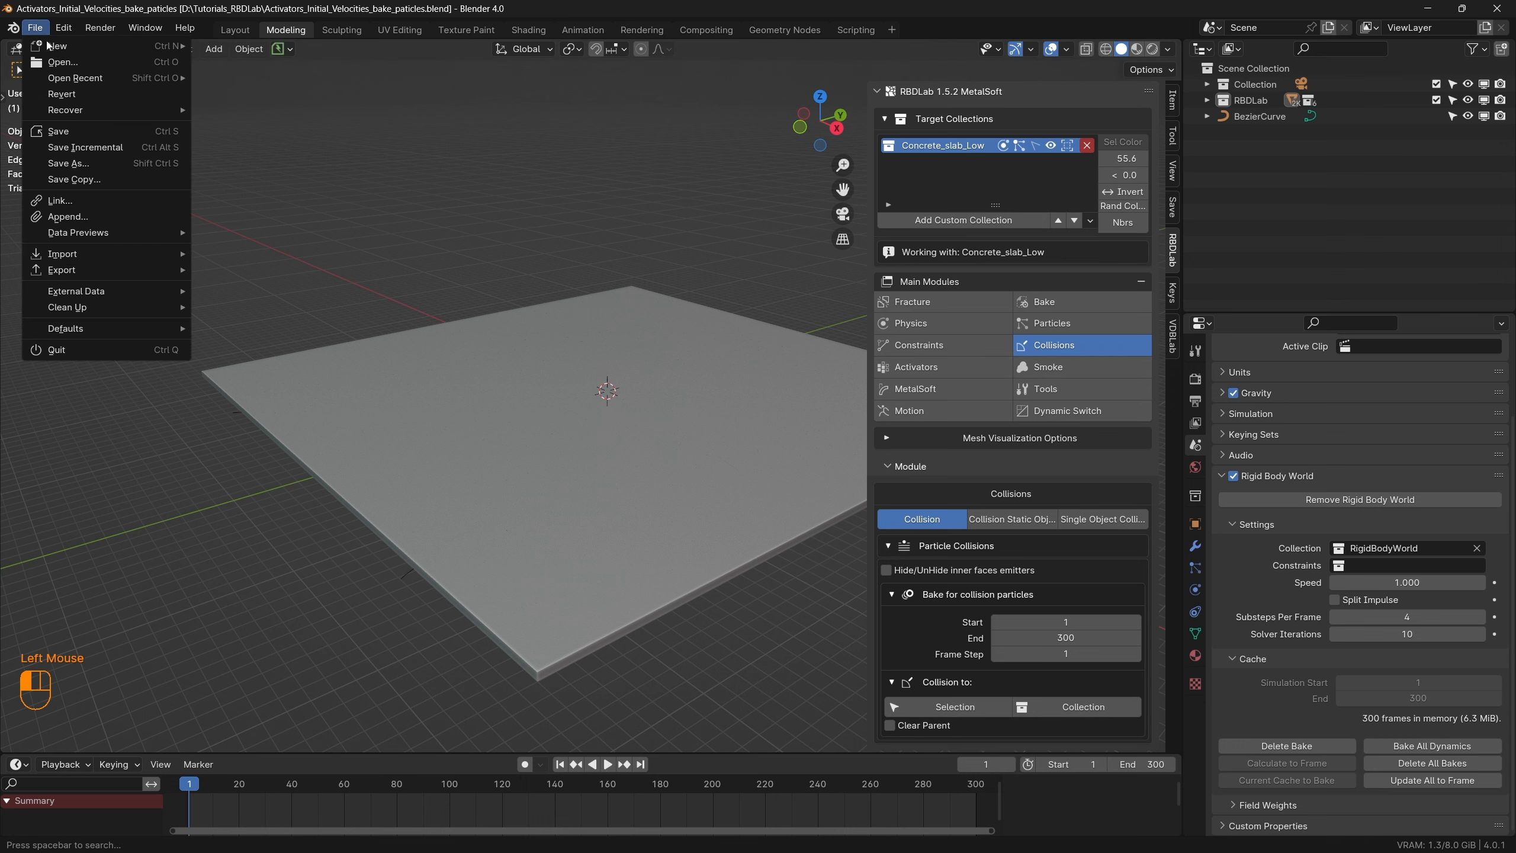
pyautogui.click(75, 161)
pyautogui.click(721, 578)
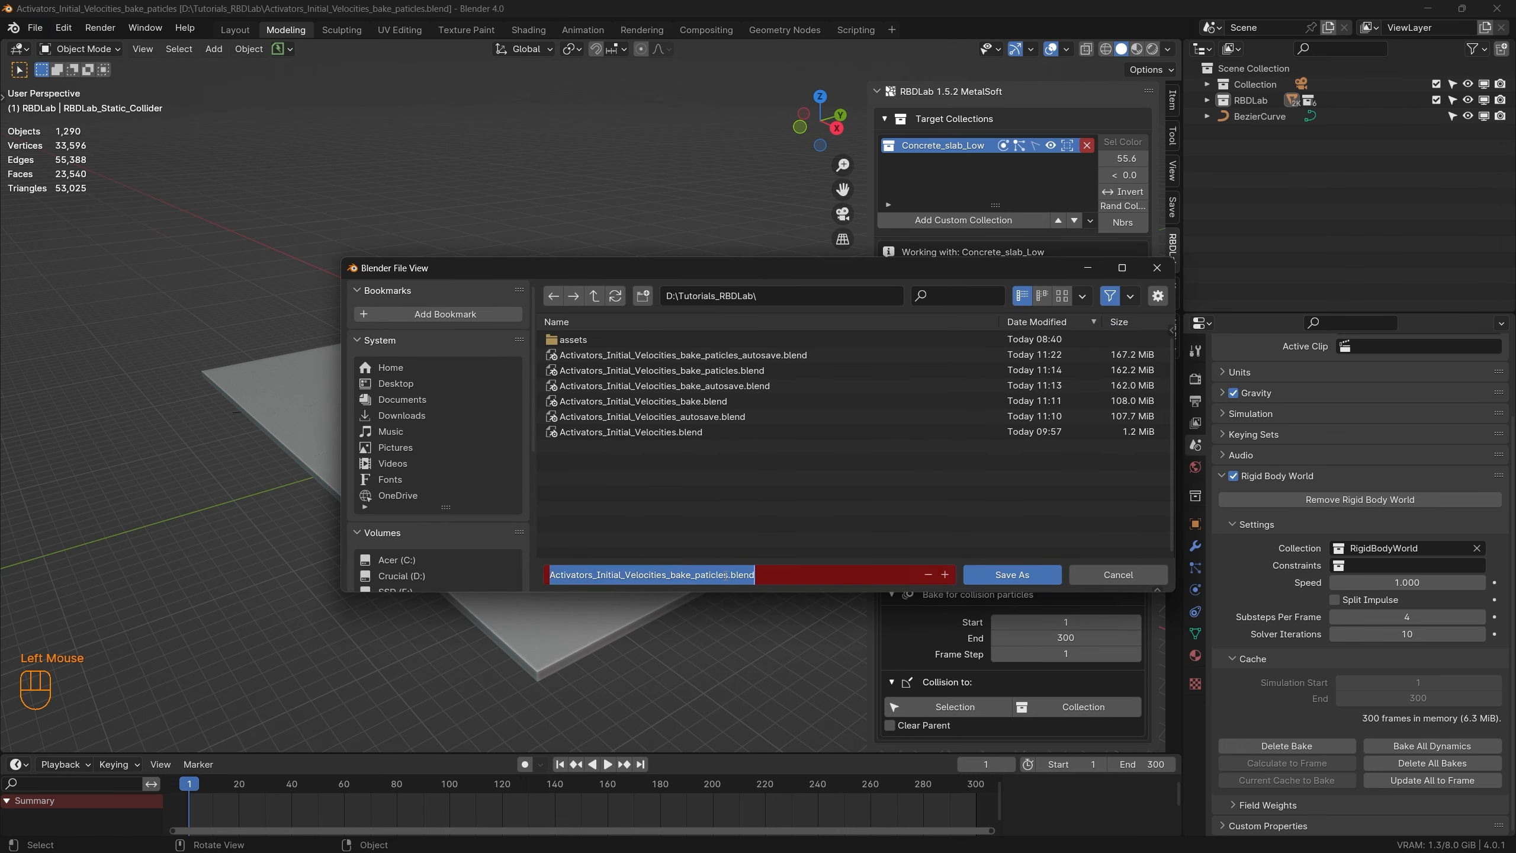
pyautogui.click(727, 575)
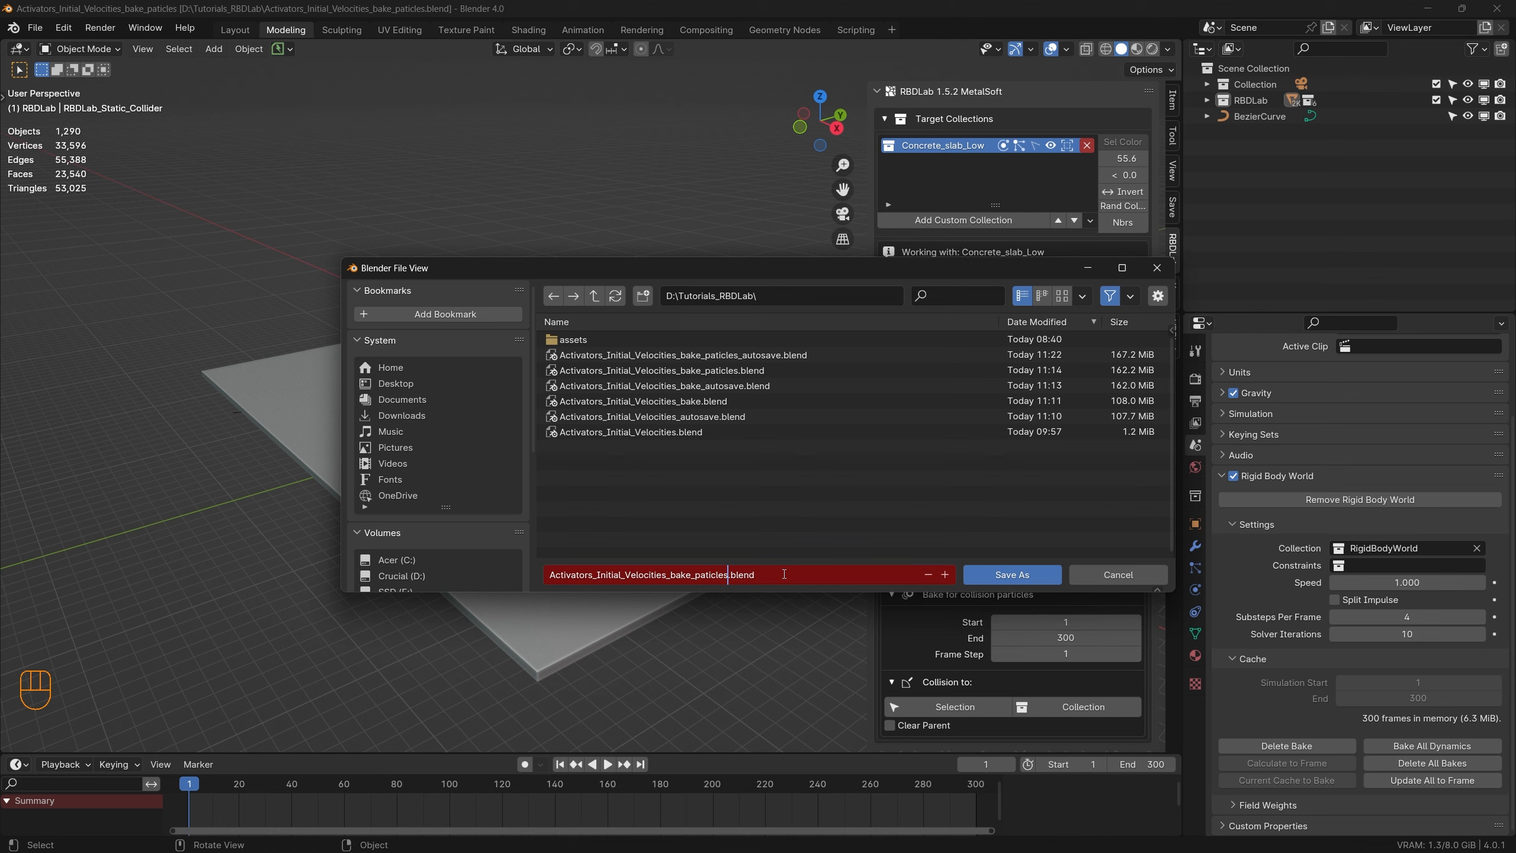
pyautogui.write('_collisions')
pyautogui.click(1000, 580)
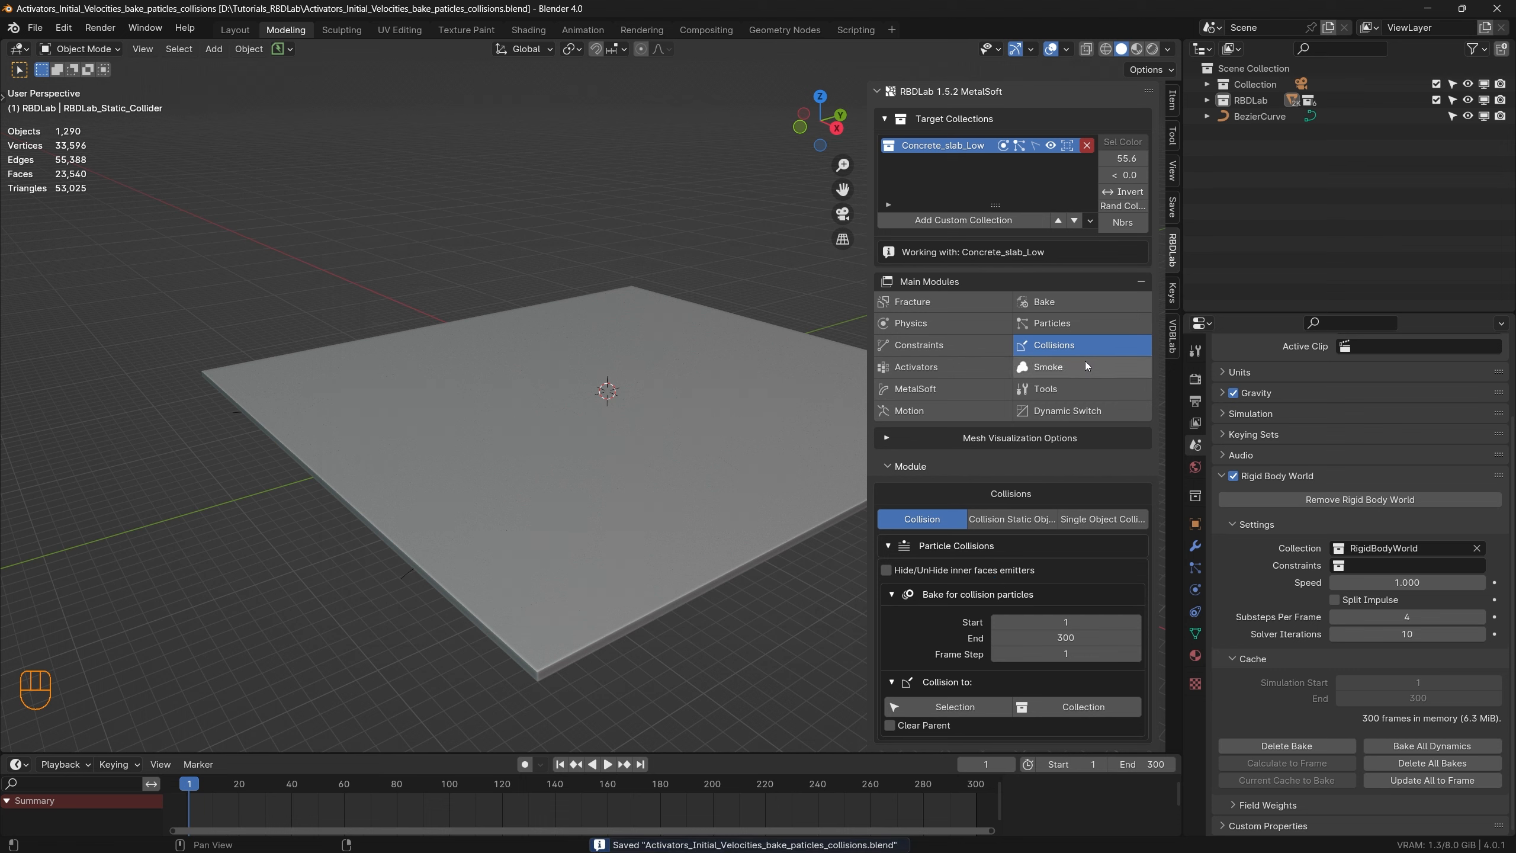
# Step: Bake all particles from the Bake module's particle options
pyautogui.click(1085, 366)
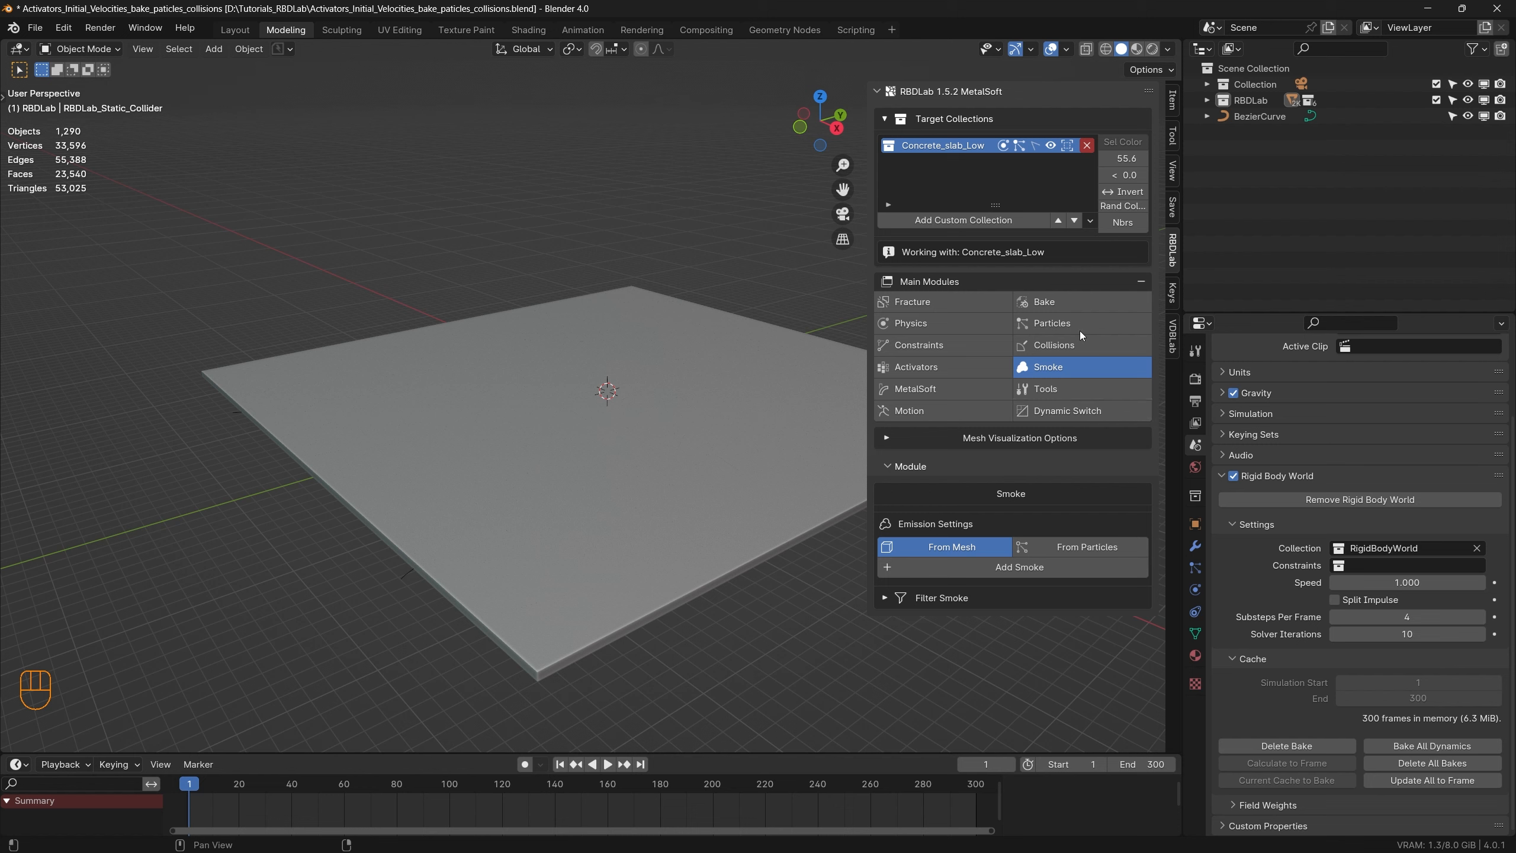
pyautogui.click(1087, 298)
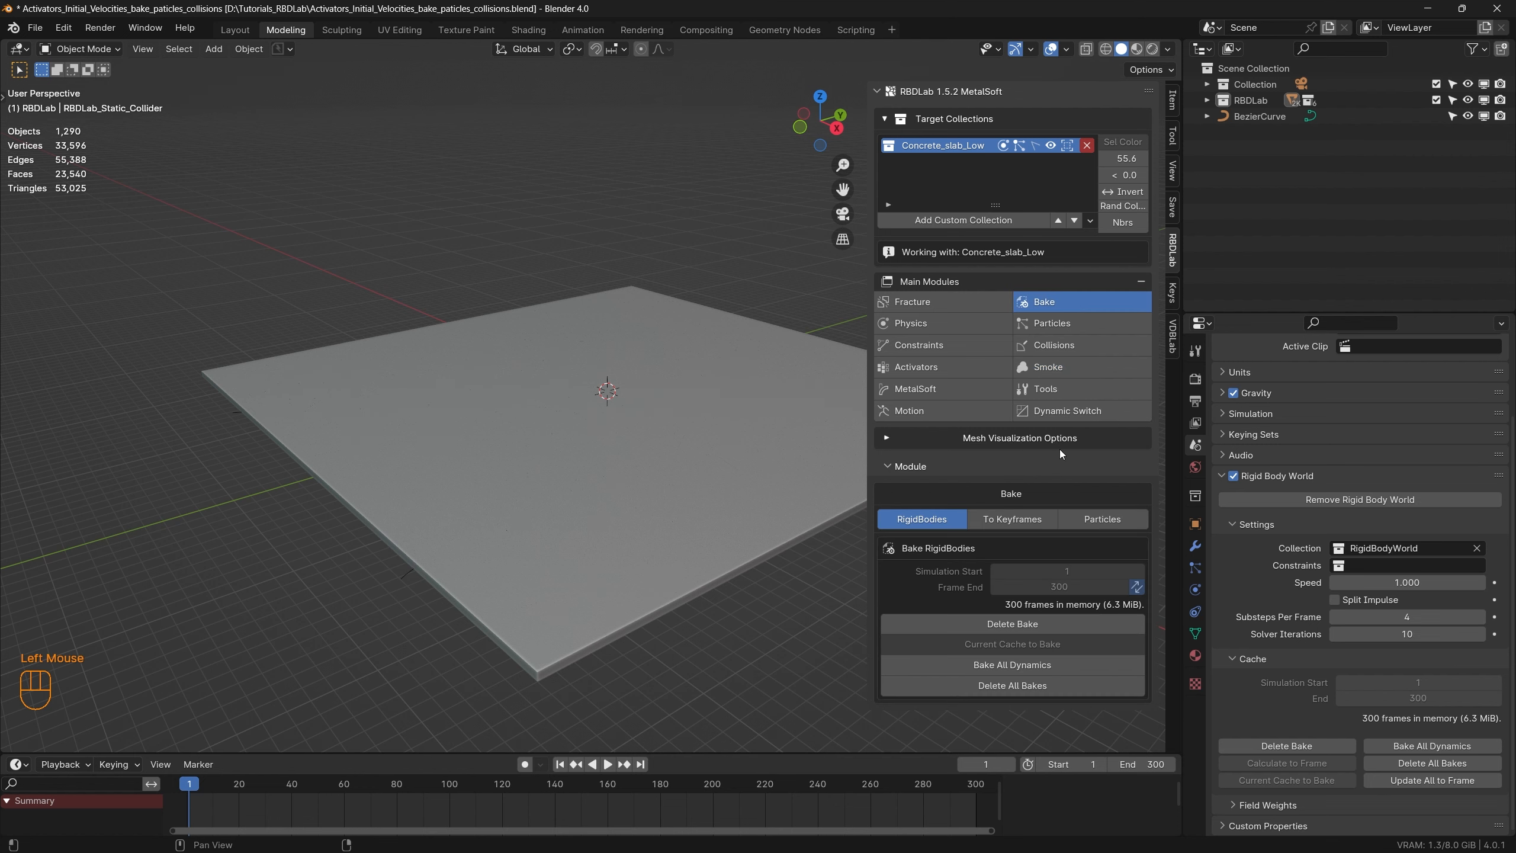
pyautogui.click(1119, 518)
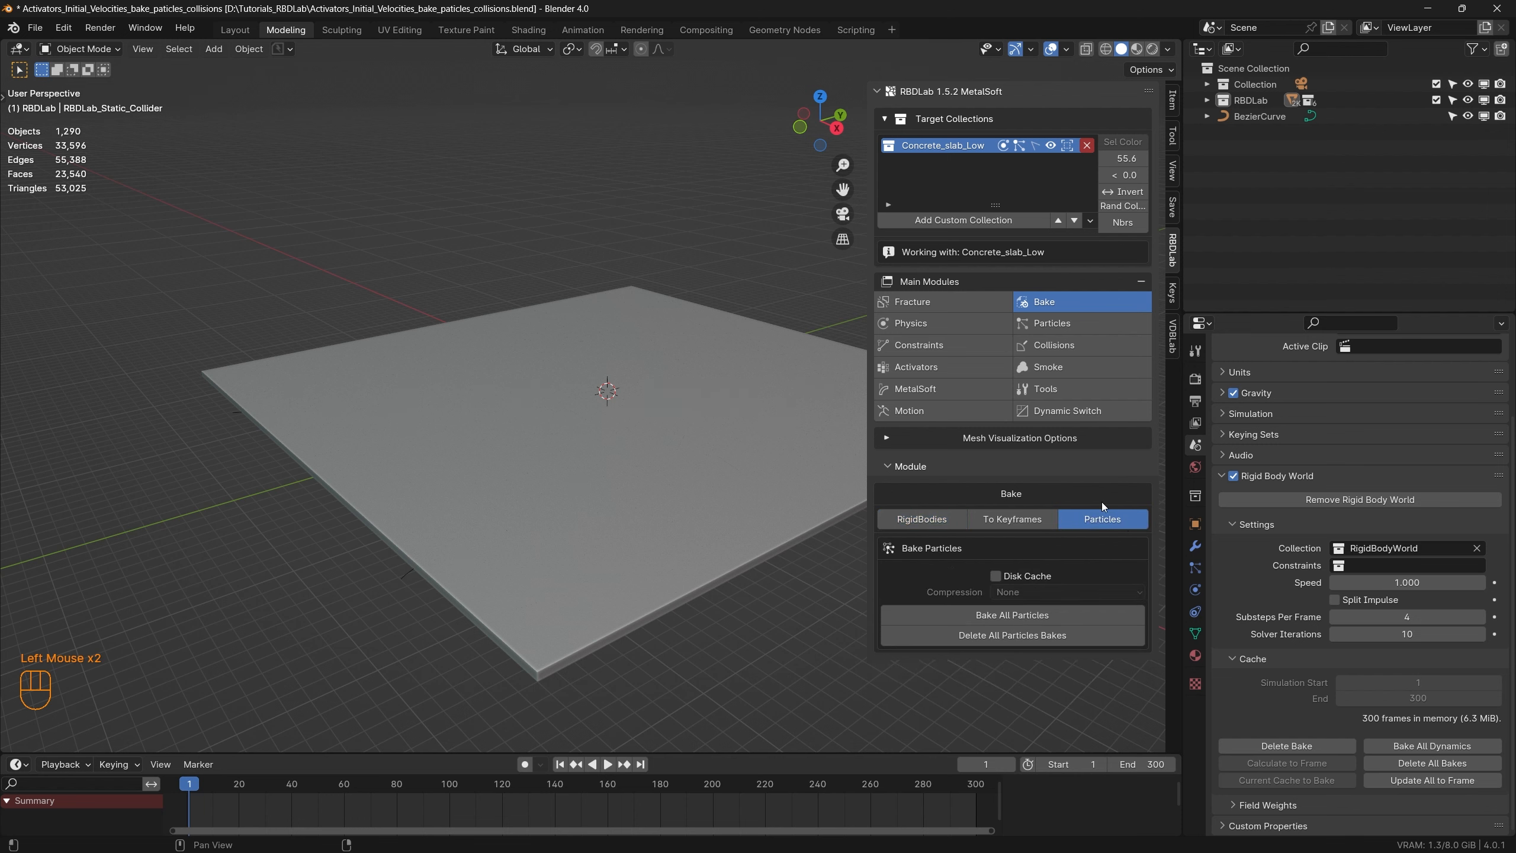
pyautogui.click(1021, 616)
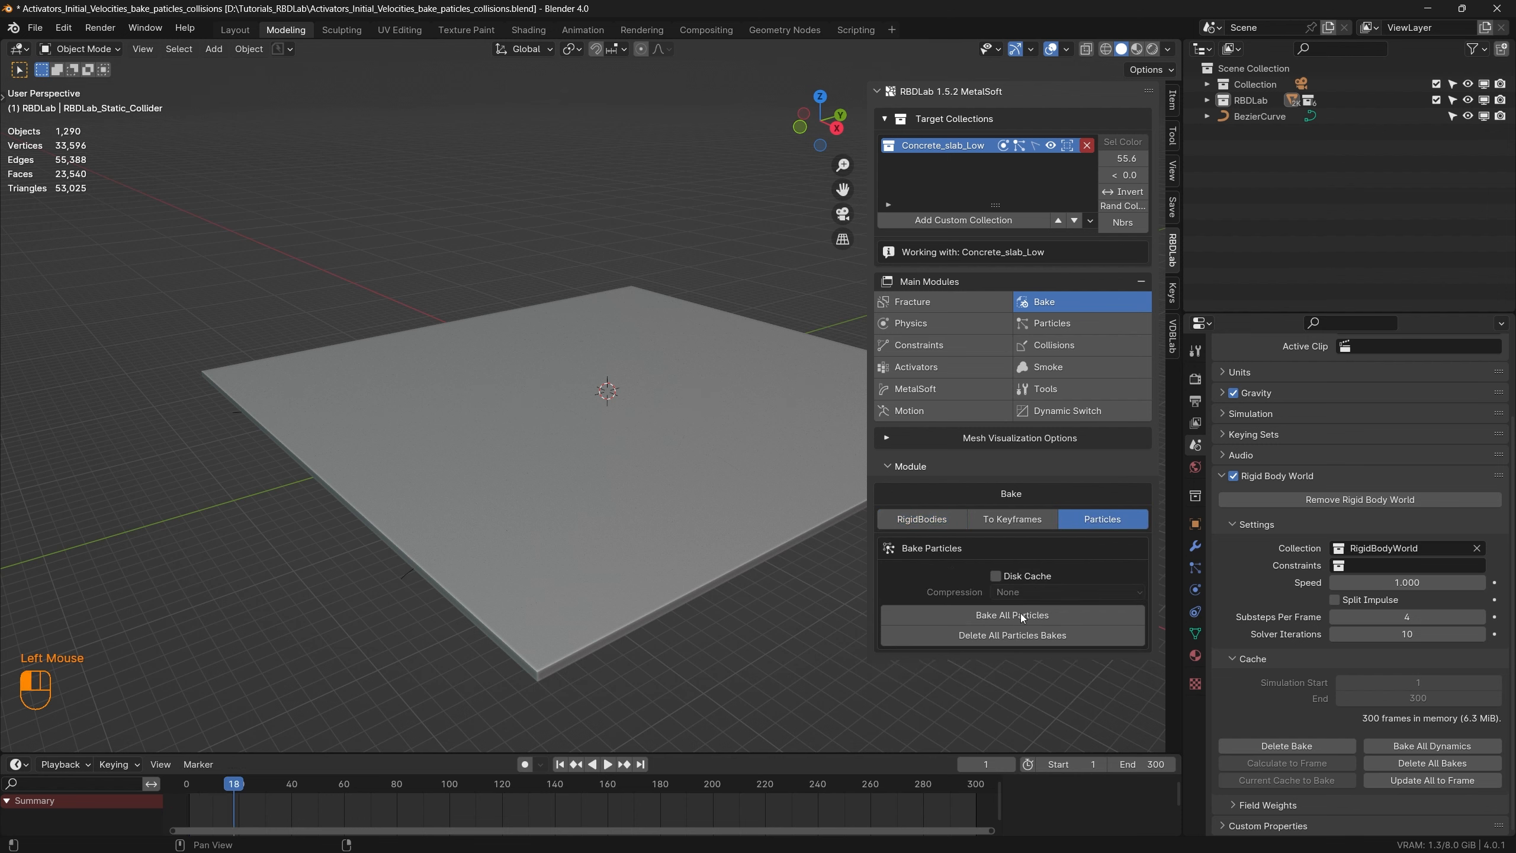
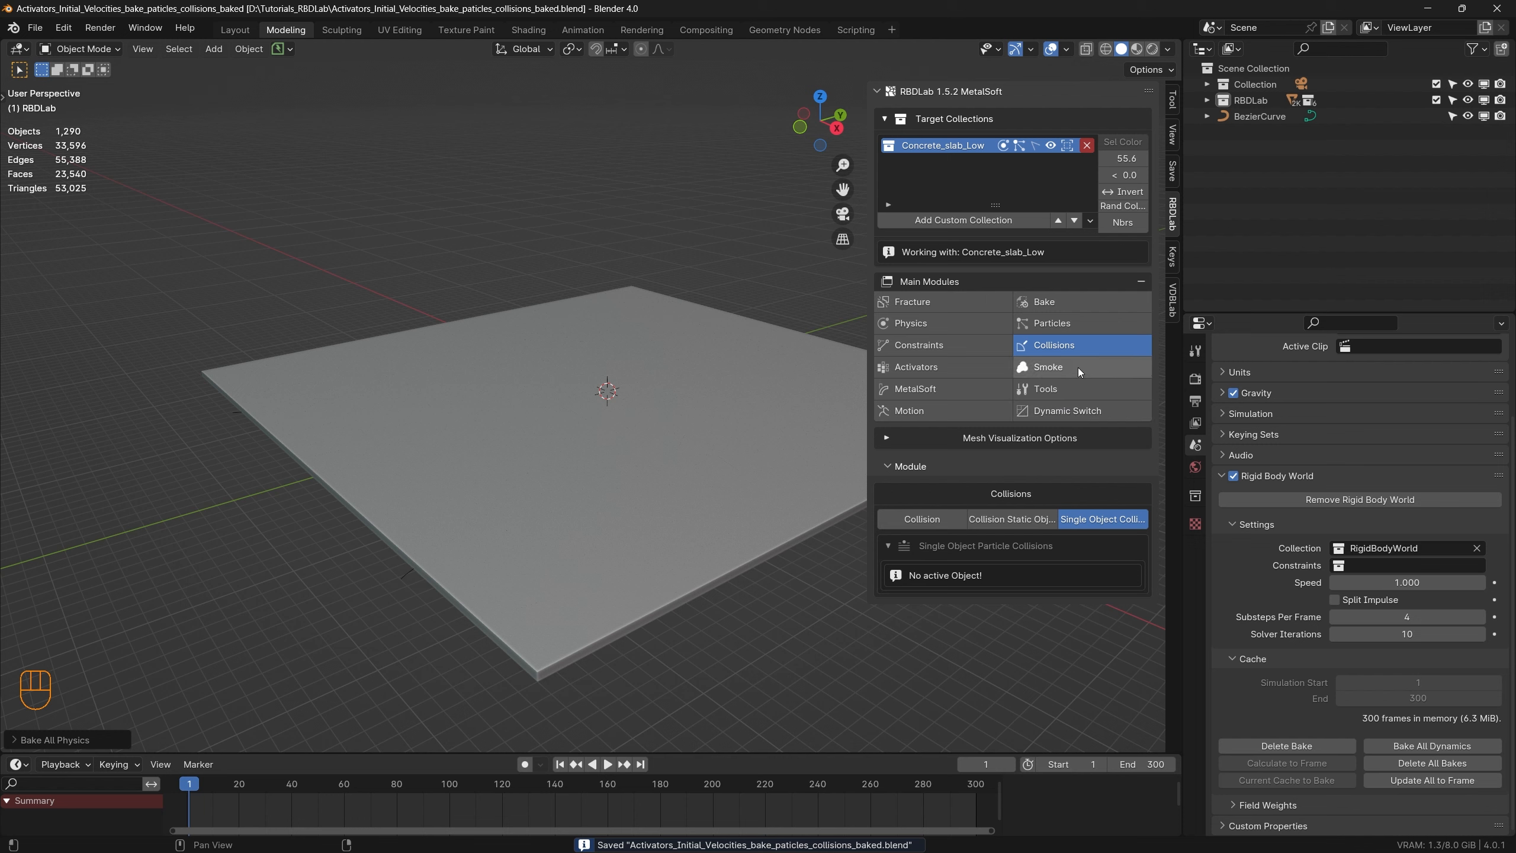
# Step: Add smoke to the Concrete_slab_Low collection with emission from particles
pyautogui.click(1078, 367)
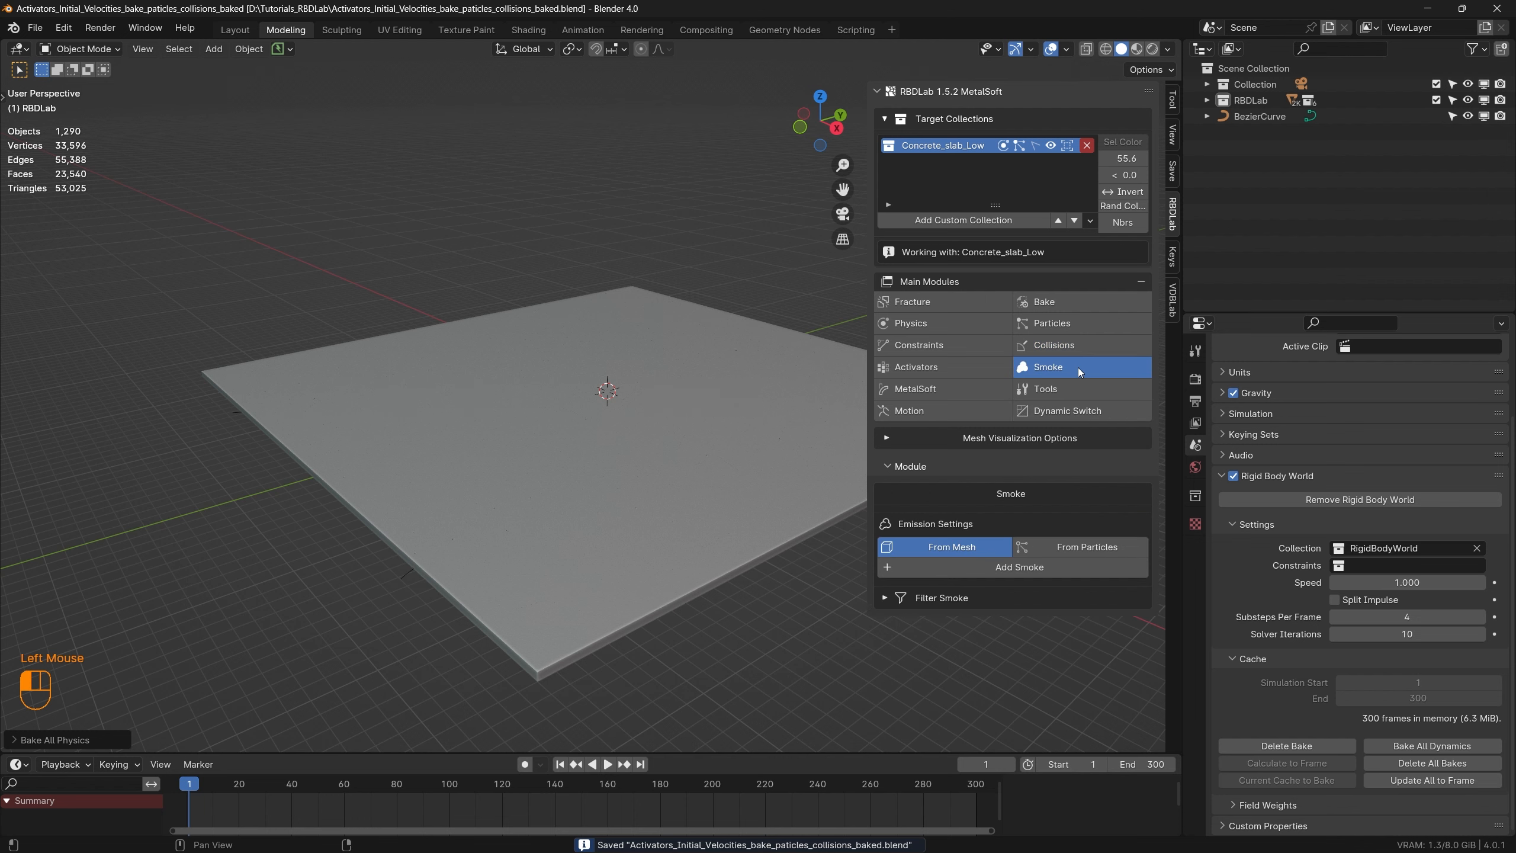
pyautogui.click(1094, 548)
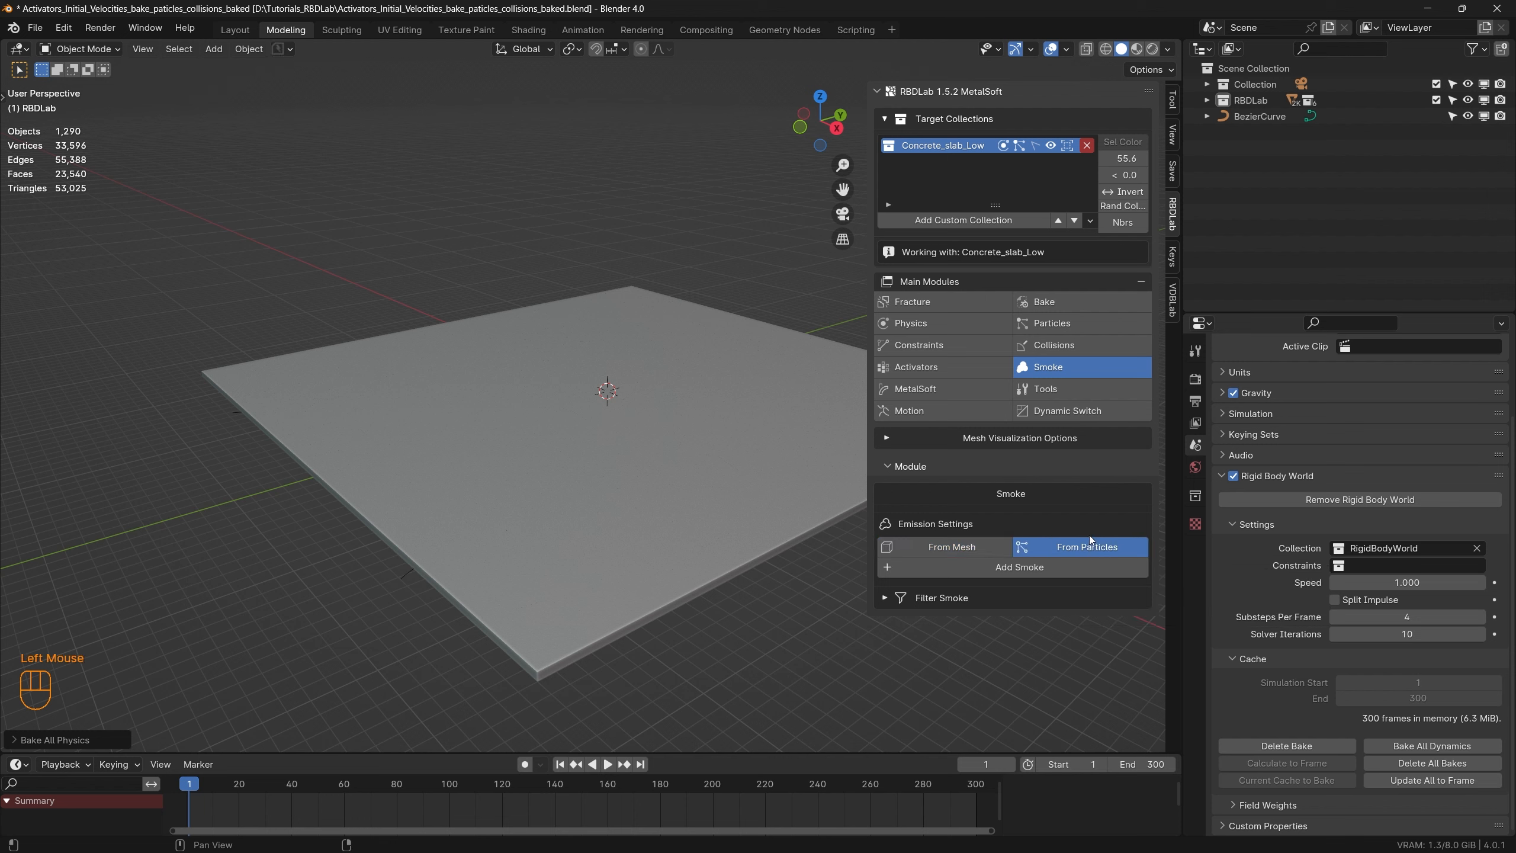
pyautogui.click(1025, 570)
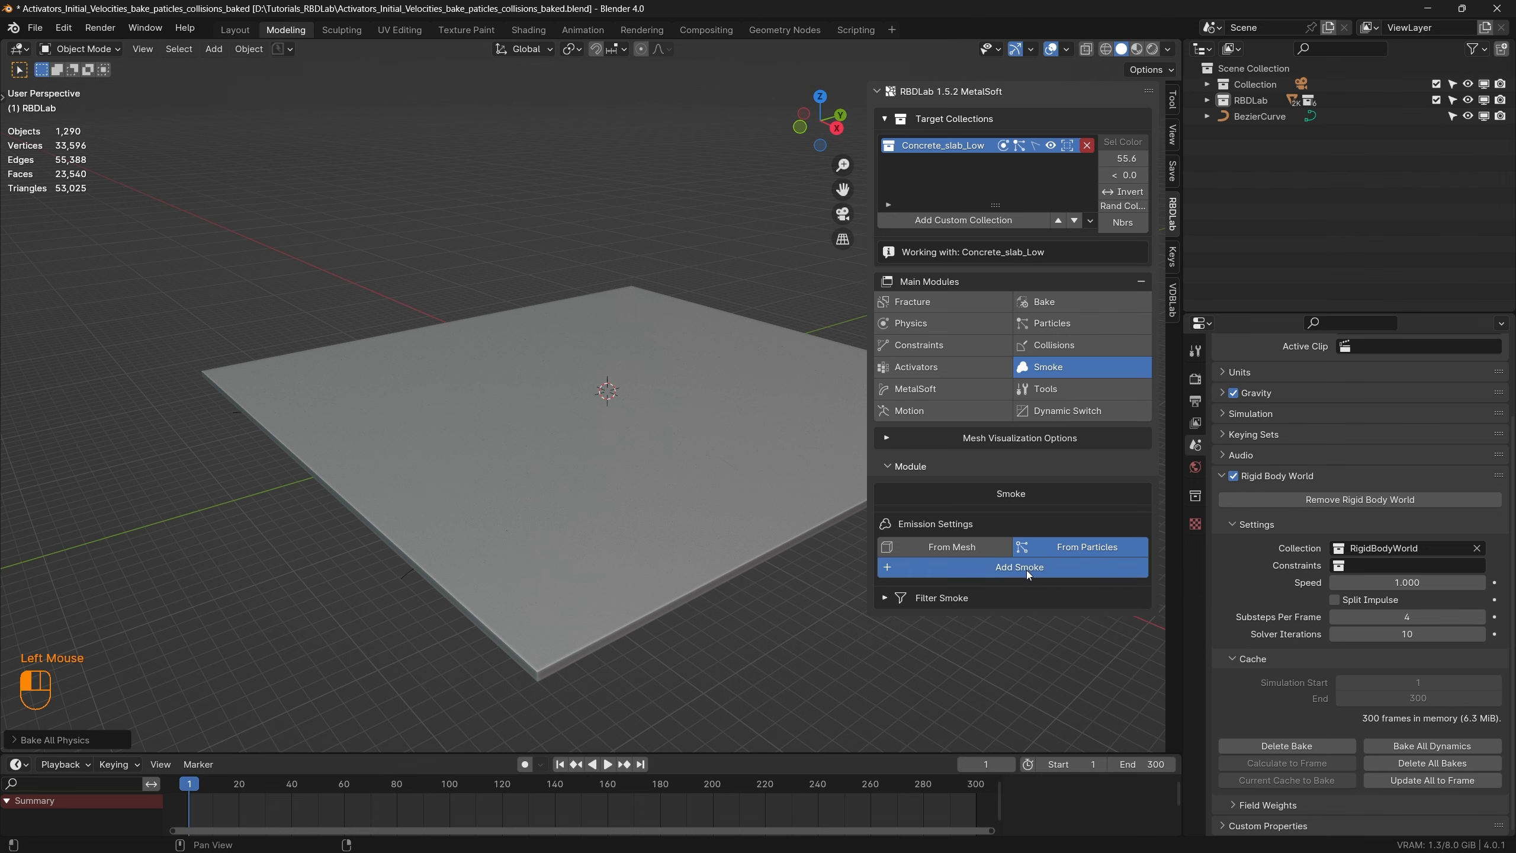
# Step: At frame 300 in top view, scale the smoke domain in X and Y only to about 2.4 times, well beyond the scattered debris
pyautogui.click(637, 494)
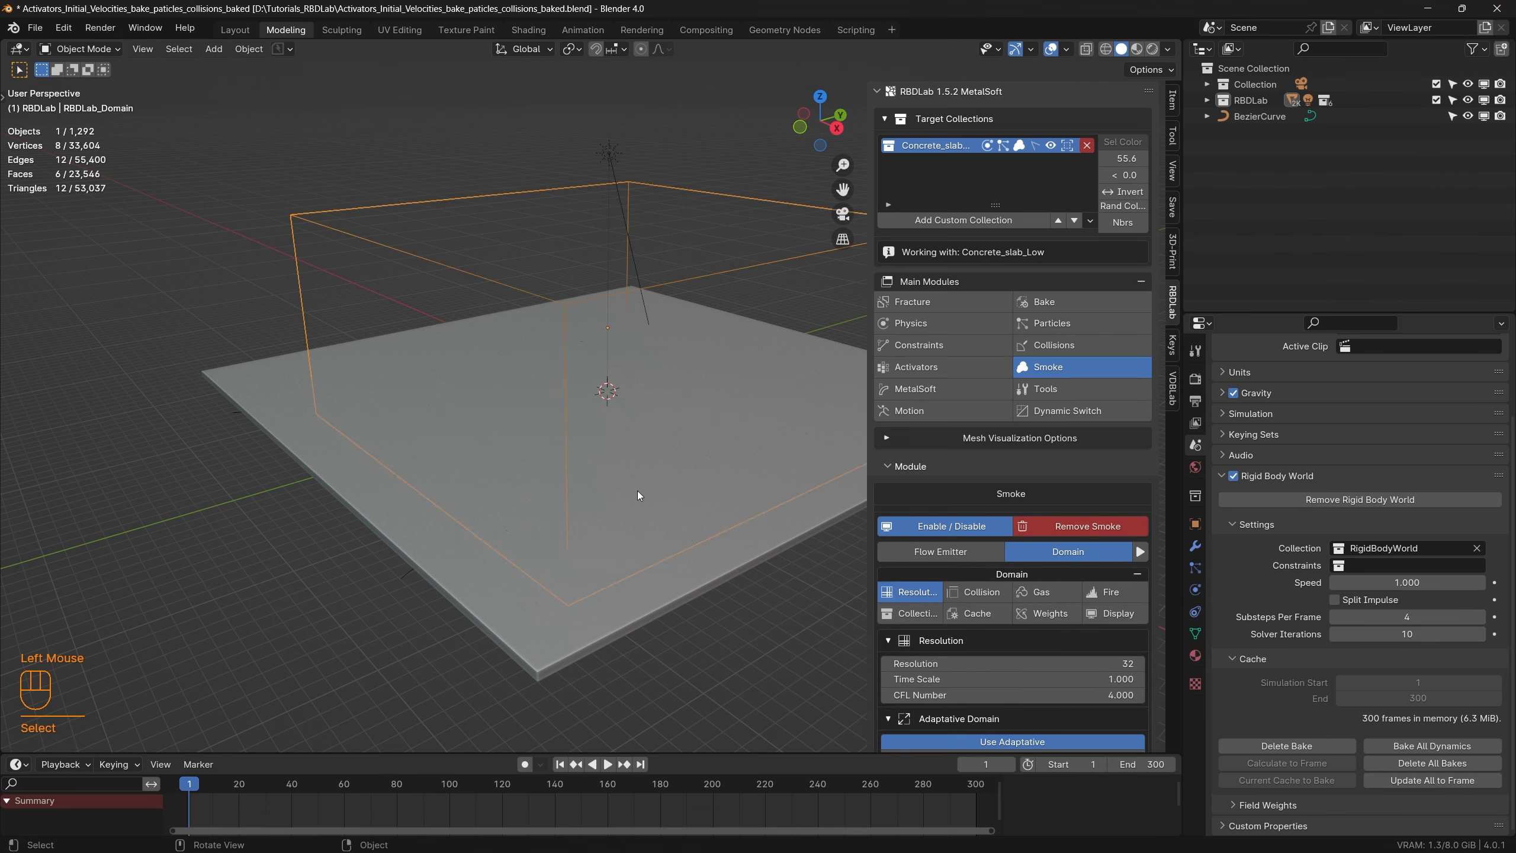
pyautogui.press('KP_7')
pyautogui.scroll(-3, 660, 468)
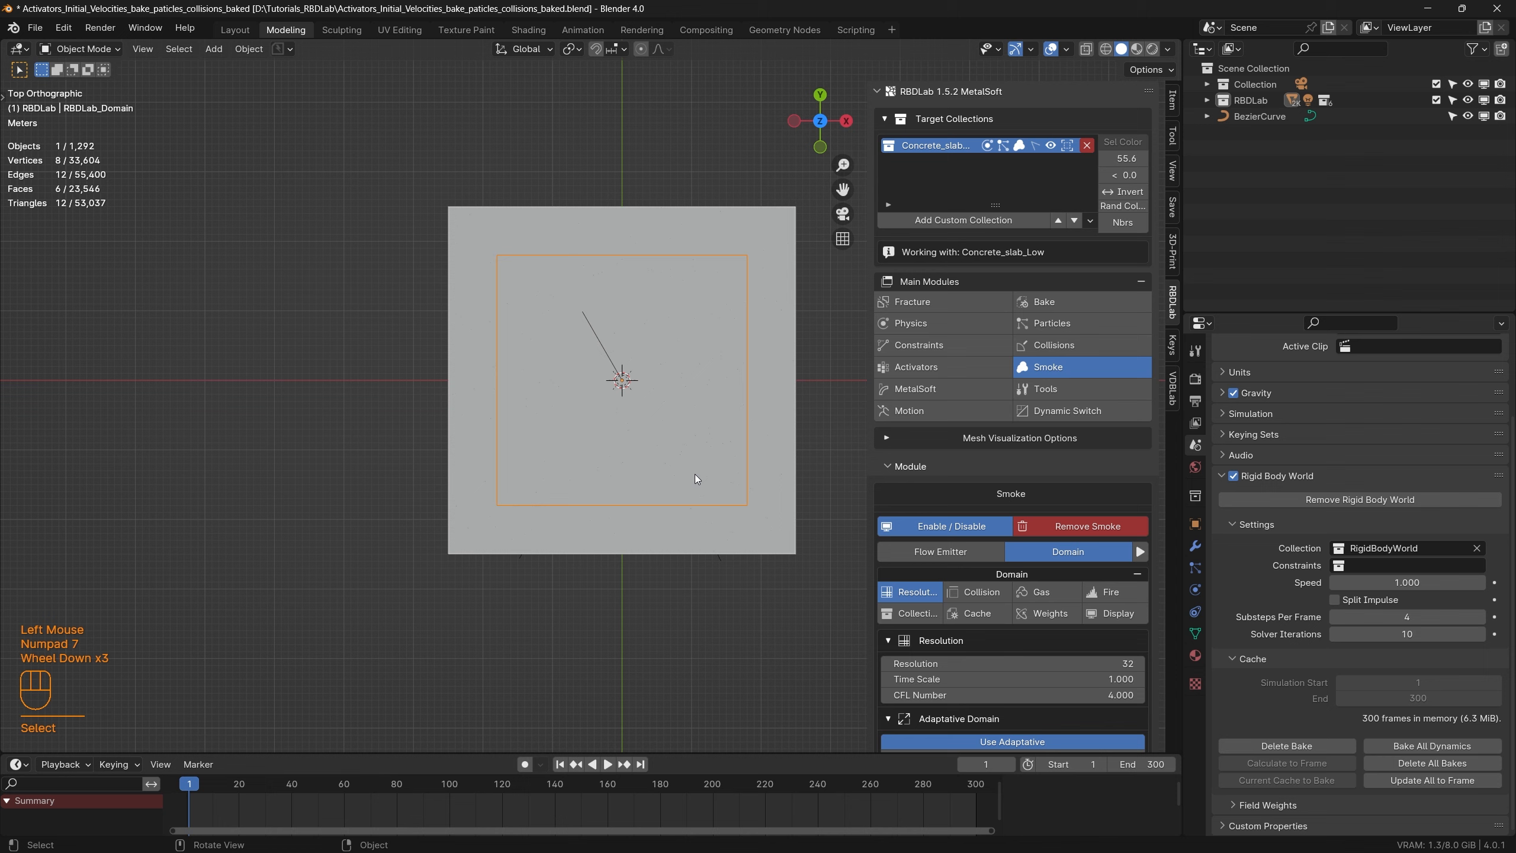
pyautogui.keyDown('shift'); pyautogui.moveTo(637, 474); pyautogui.dragTo(499, 528, button='middle'); pyautogui.keyUp('shift')
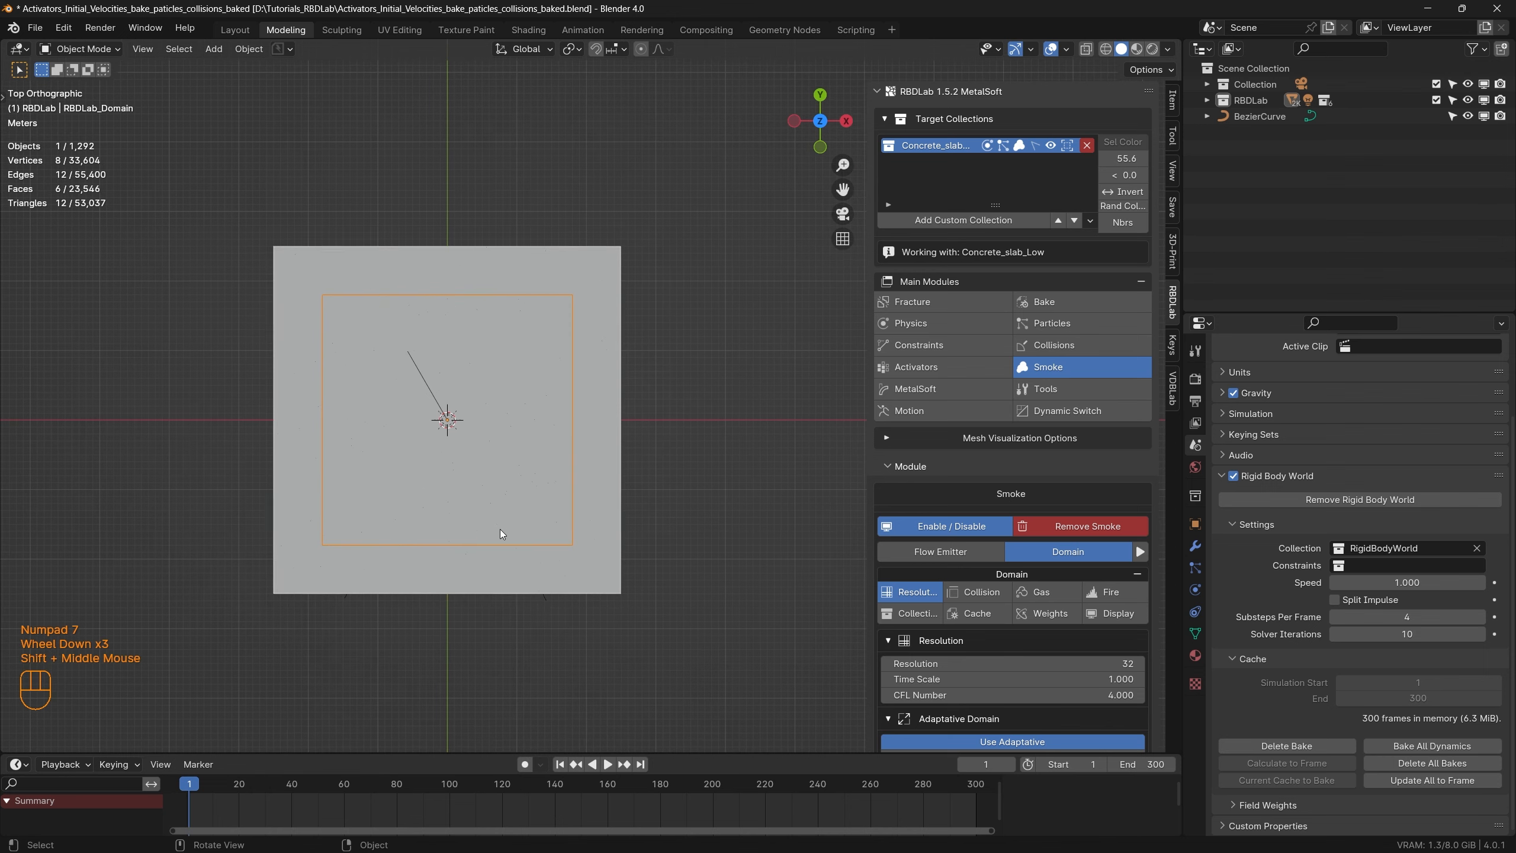
pyautogui.click(640, 765)
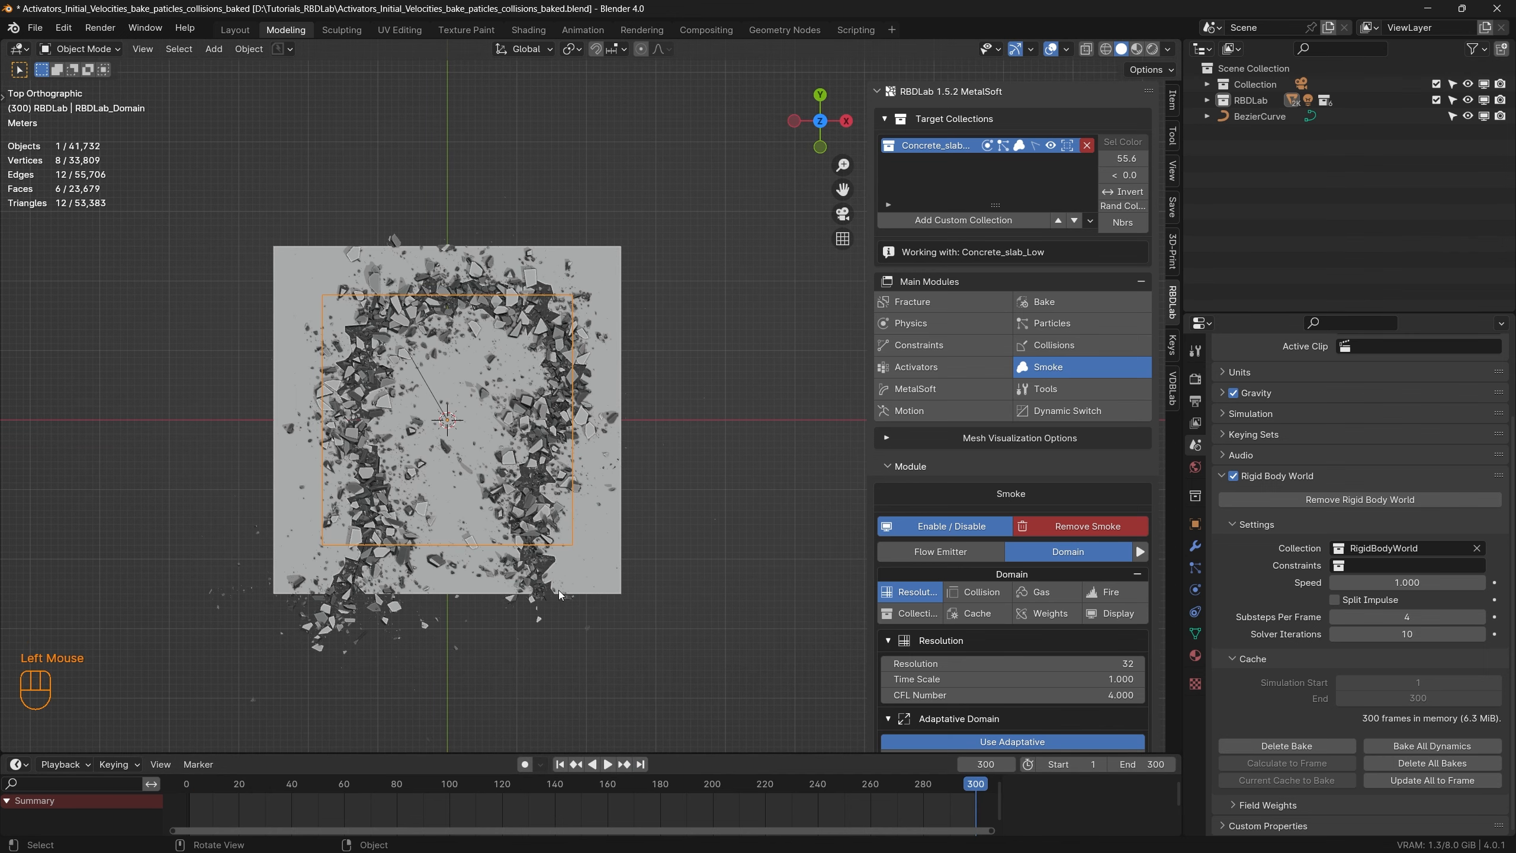
pyautogui.press('s')
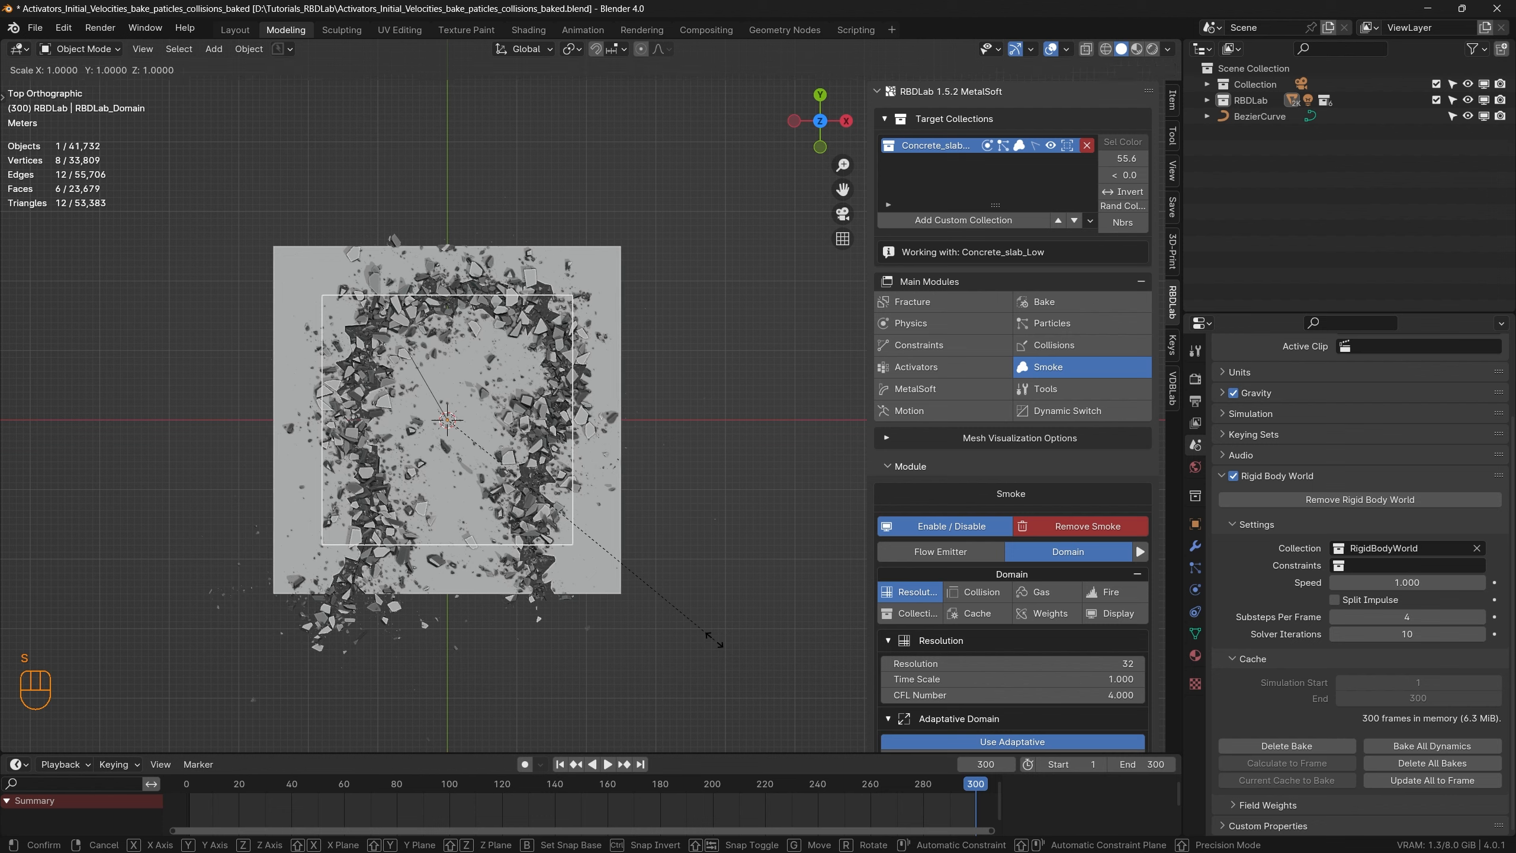
pyautogui.hotkey('shift', 'z')
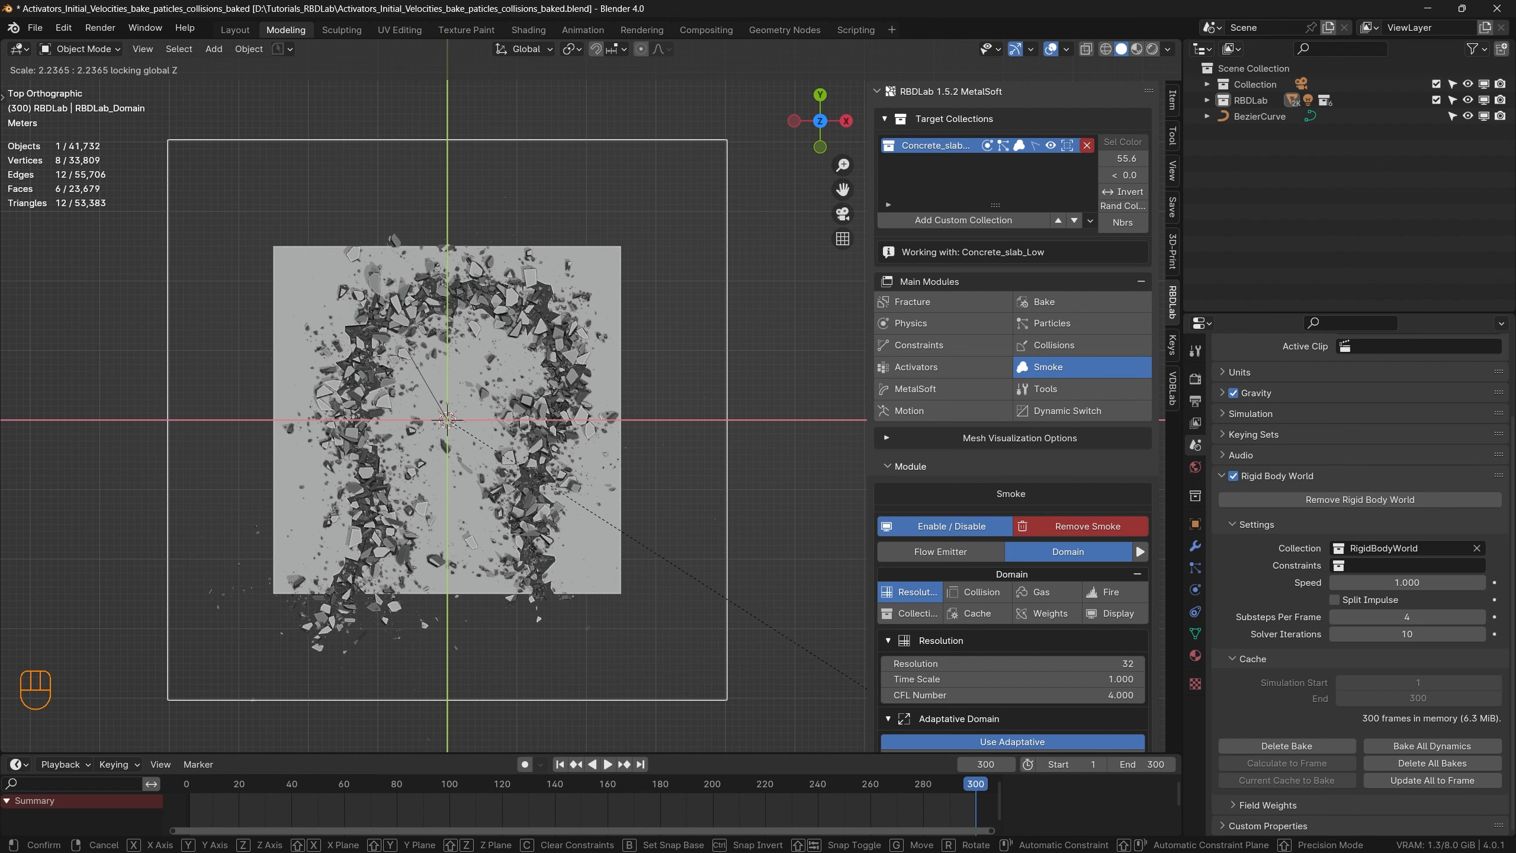
pyautogui.click(865, 690)
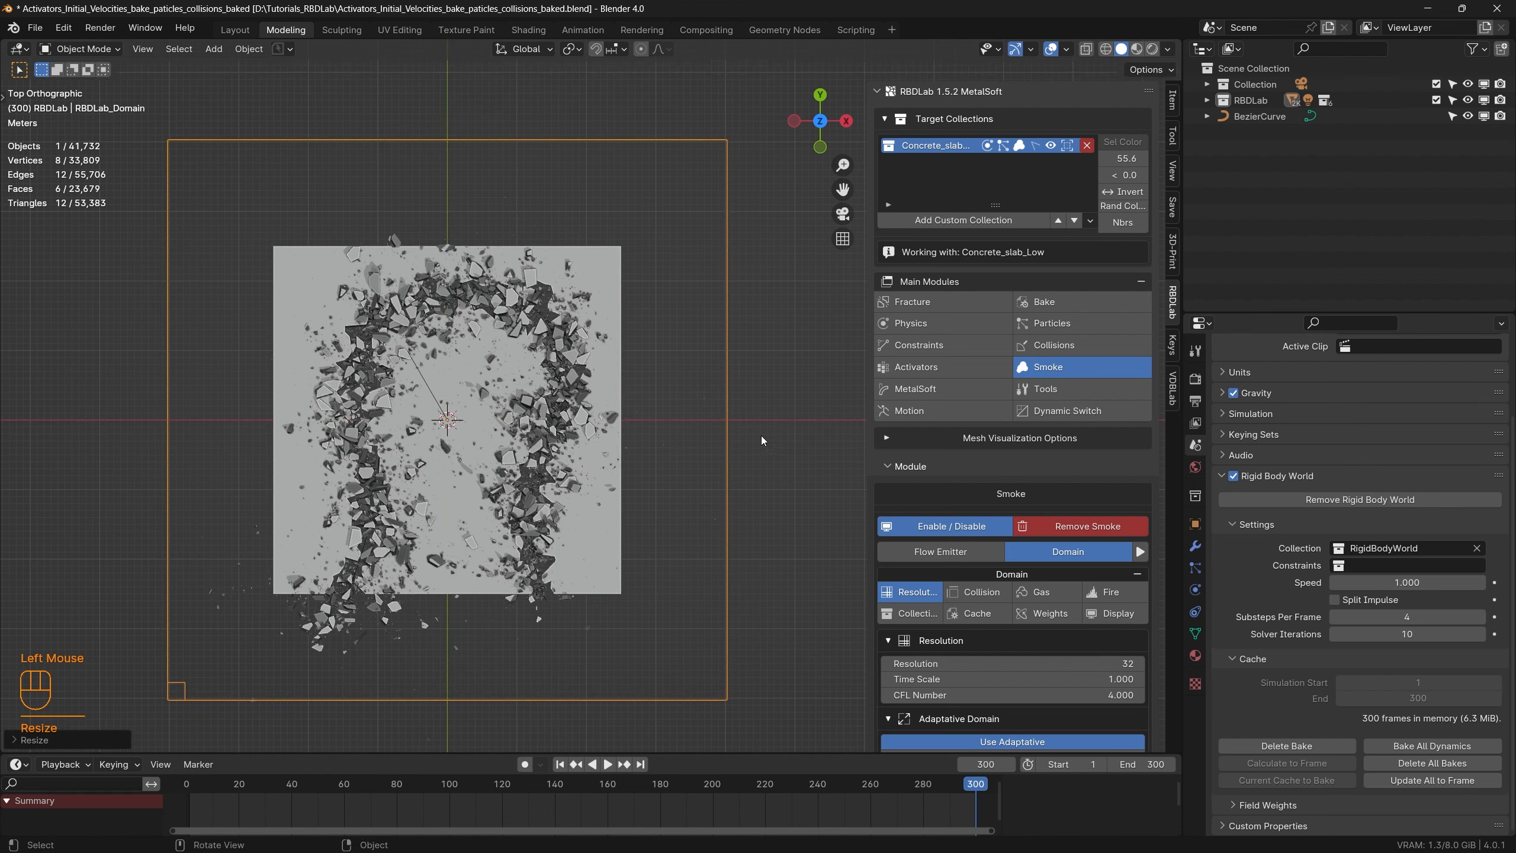
pyautogui.press('s')
pyautogui.hotkey('shift', 'z')
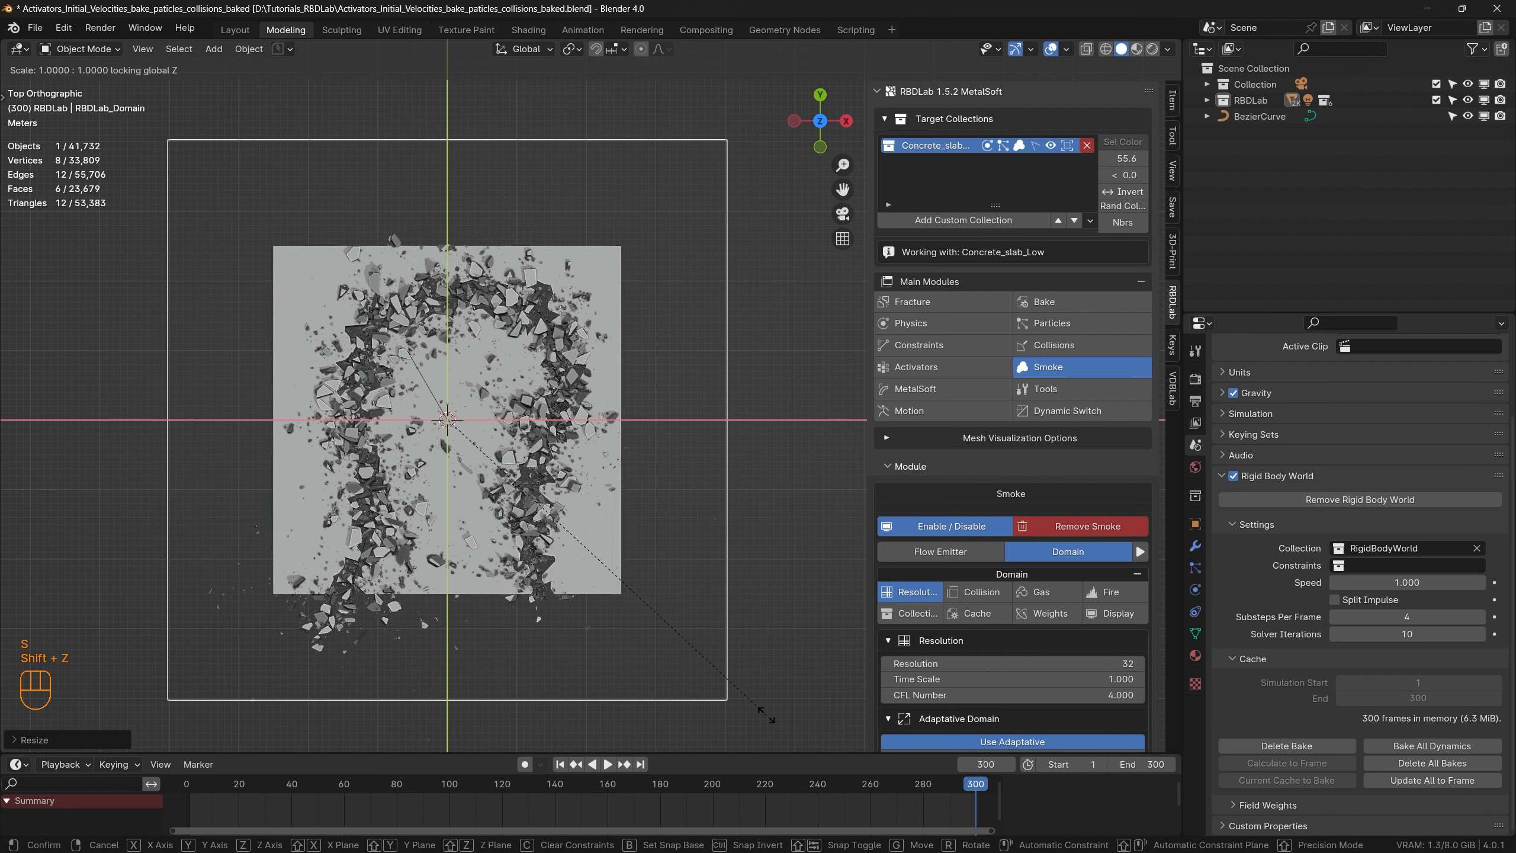
pyautogui.click(799, 727)
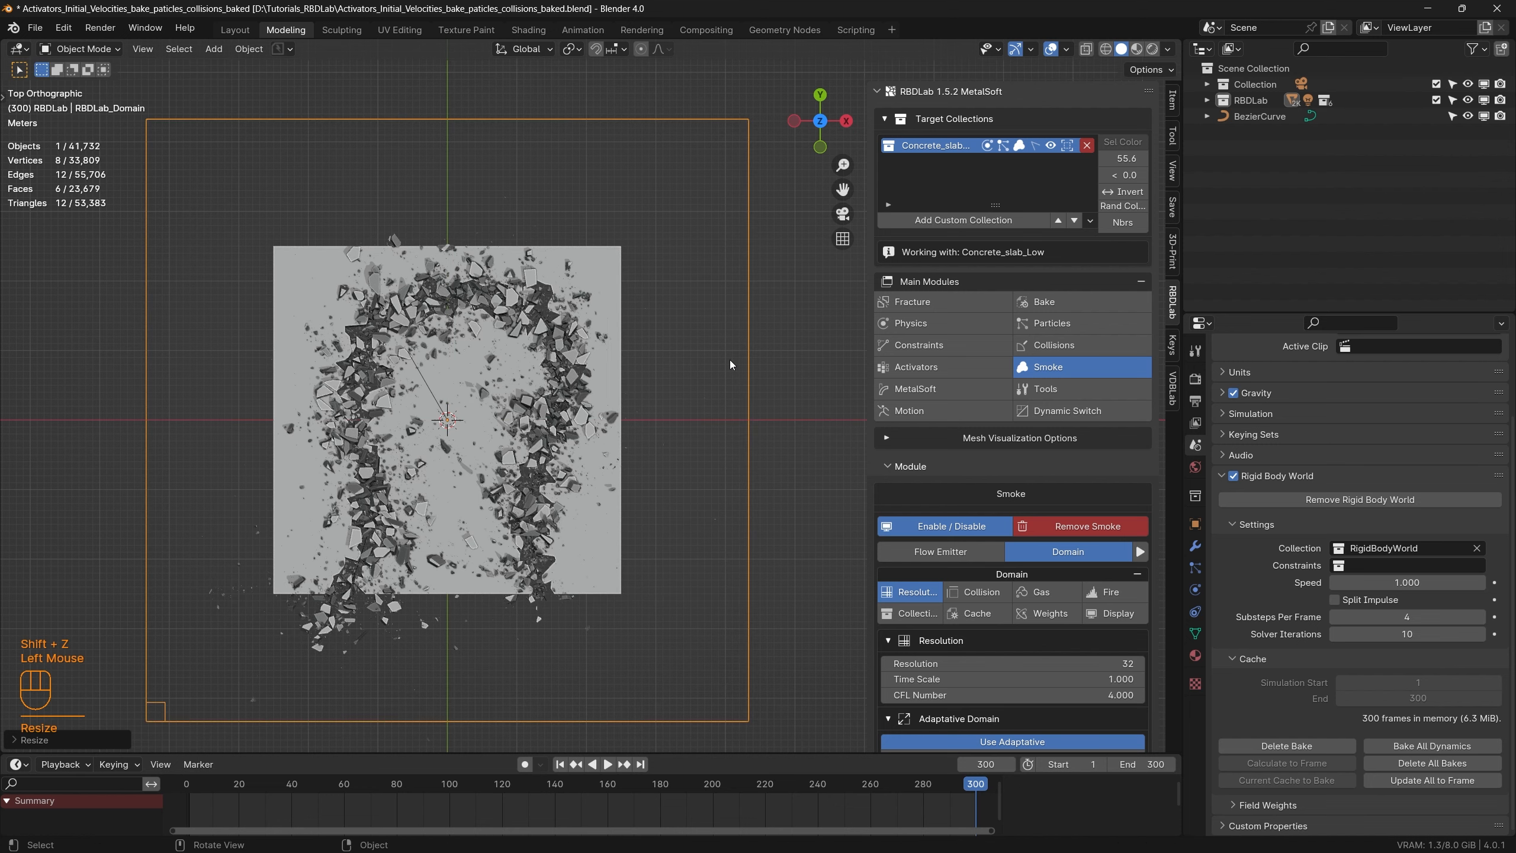
# Step: In the right side view, raise the smoke domain along Z until its base lies level with the slab
pyautogui.press('KP_3')
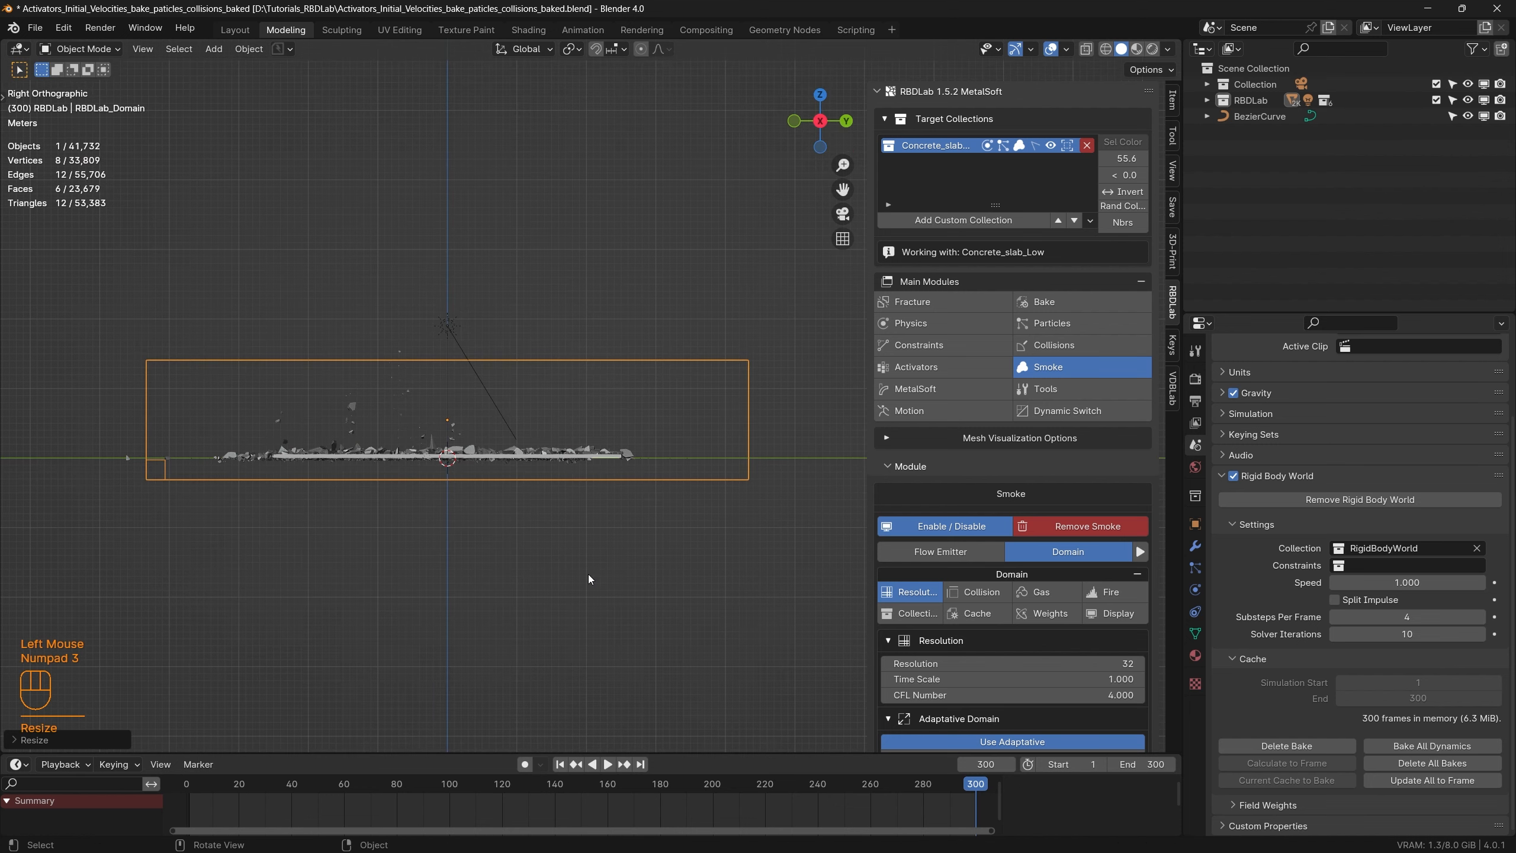
pyautogui.scroll(3, 461, 482)
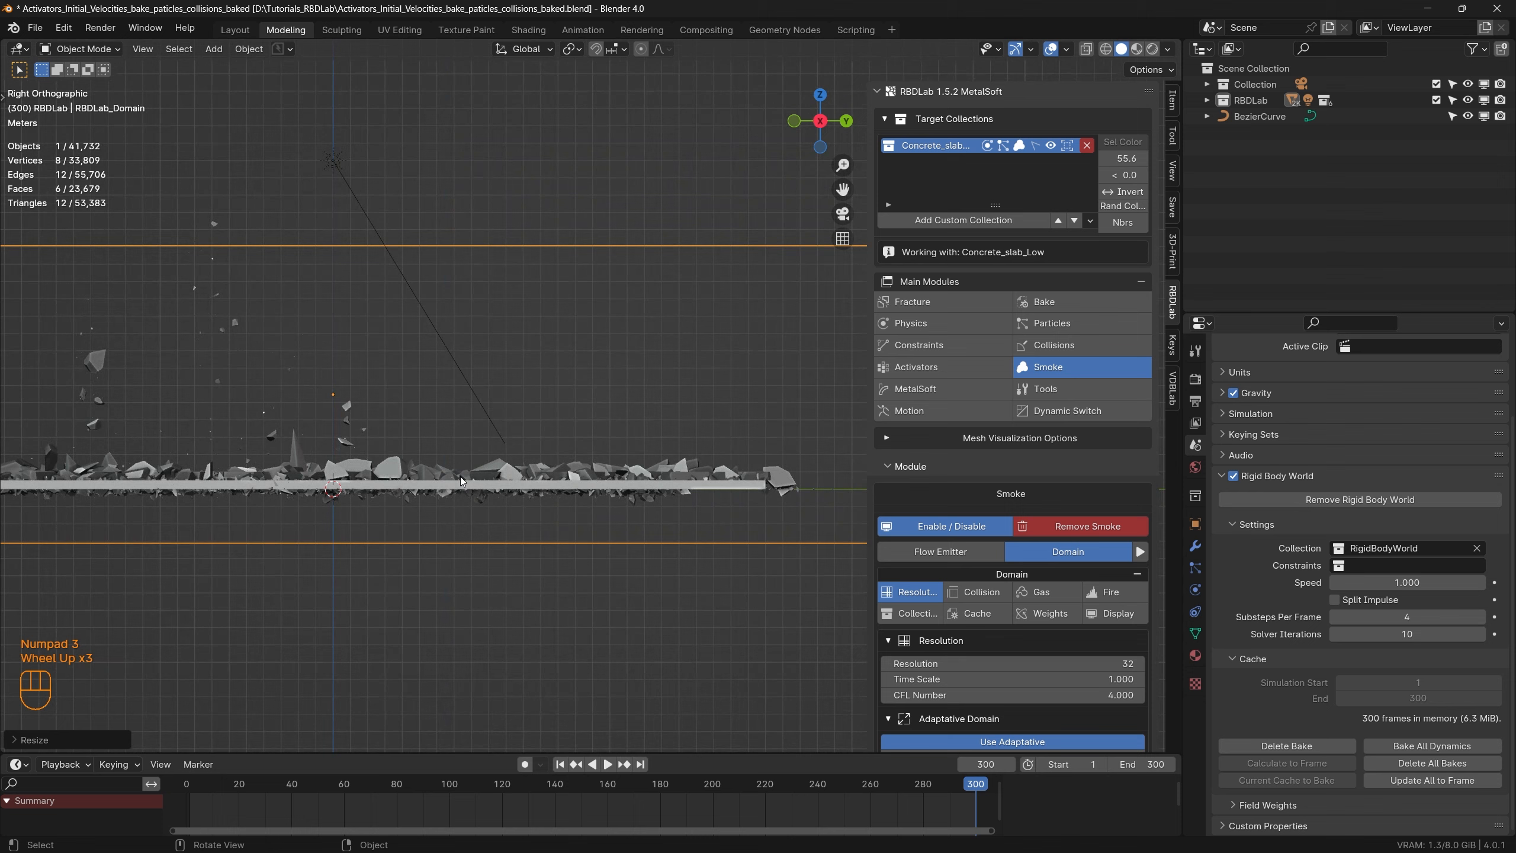
pyautogui.press('g')
pyautogui.press('z')
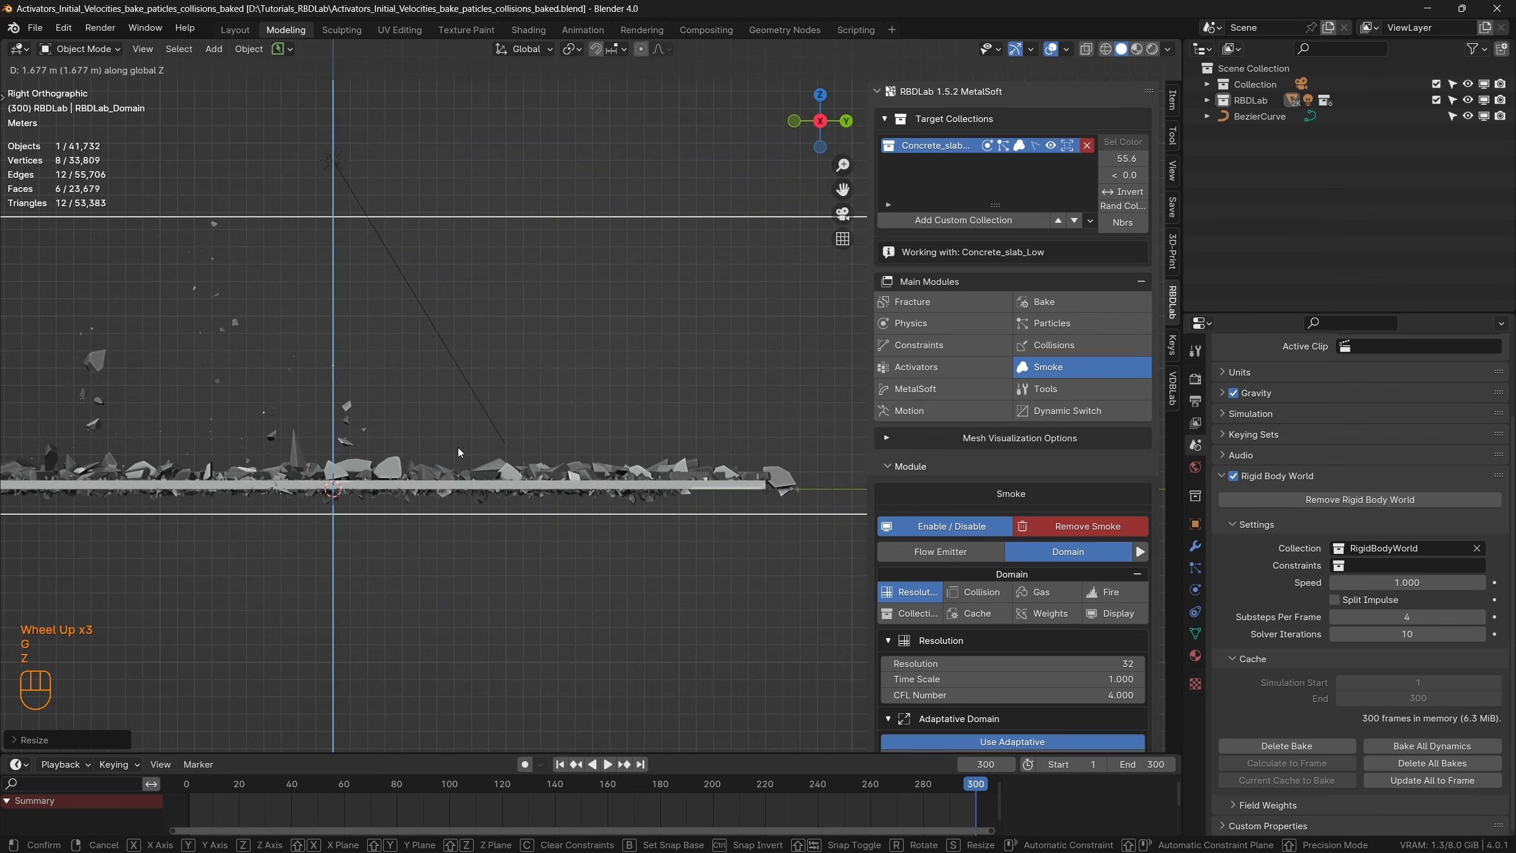
pyautogui.click(476, 416)
pyautogui.scroll(-5, 495, 442)
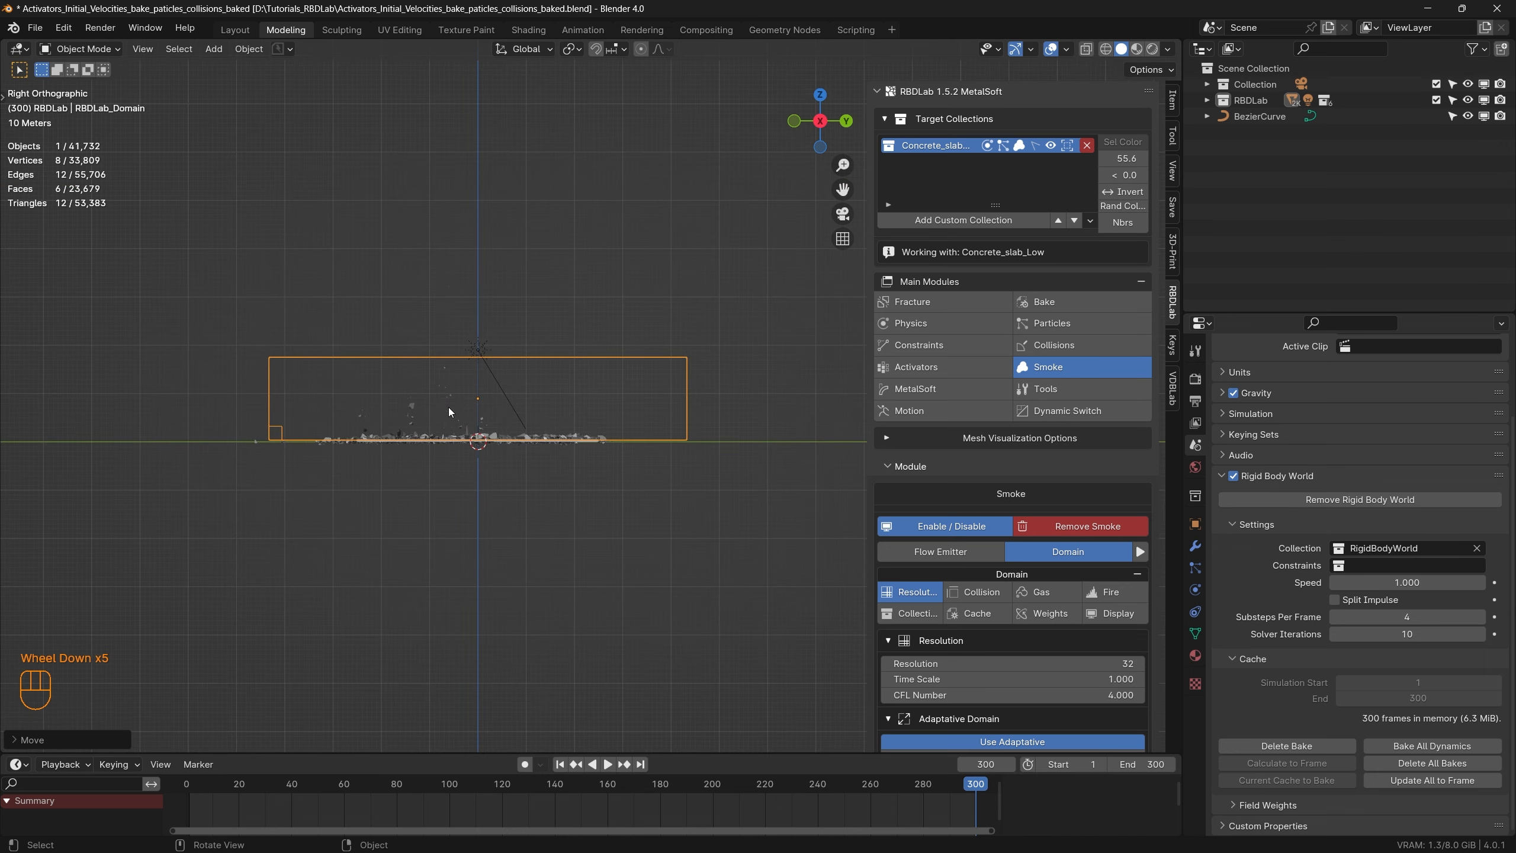
# Step: At frame 233, raise the smoke domain's top face about 17 m along Z to enclose the flying debris, and return to the first frame
pyautogui.scroll(3, 460, 396)
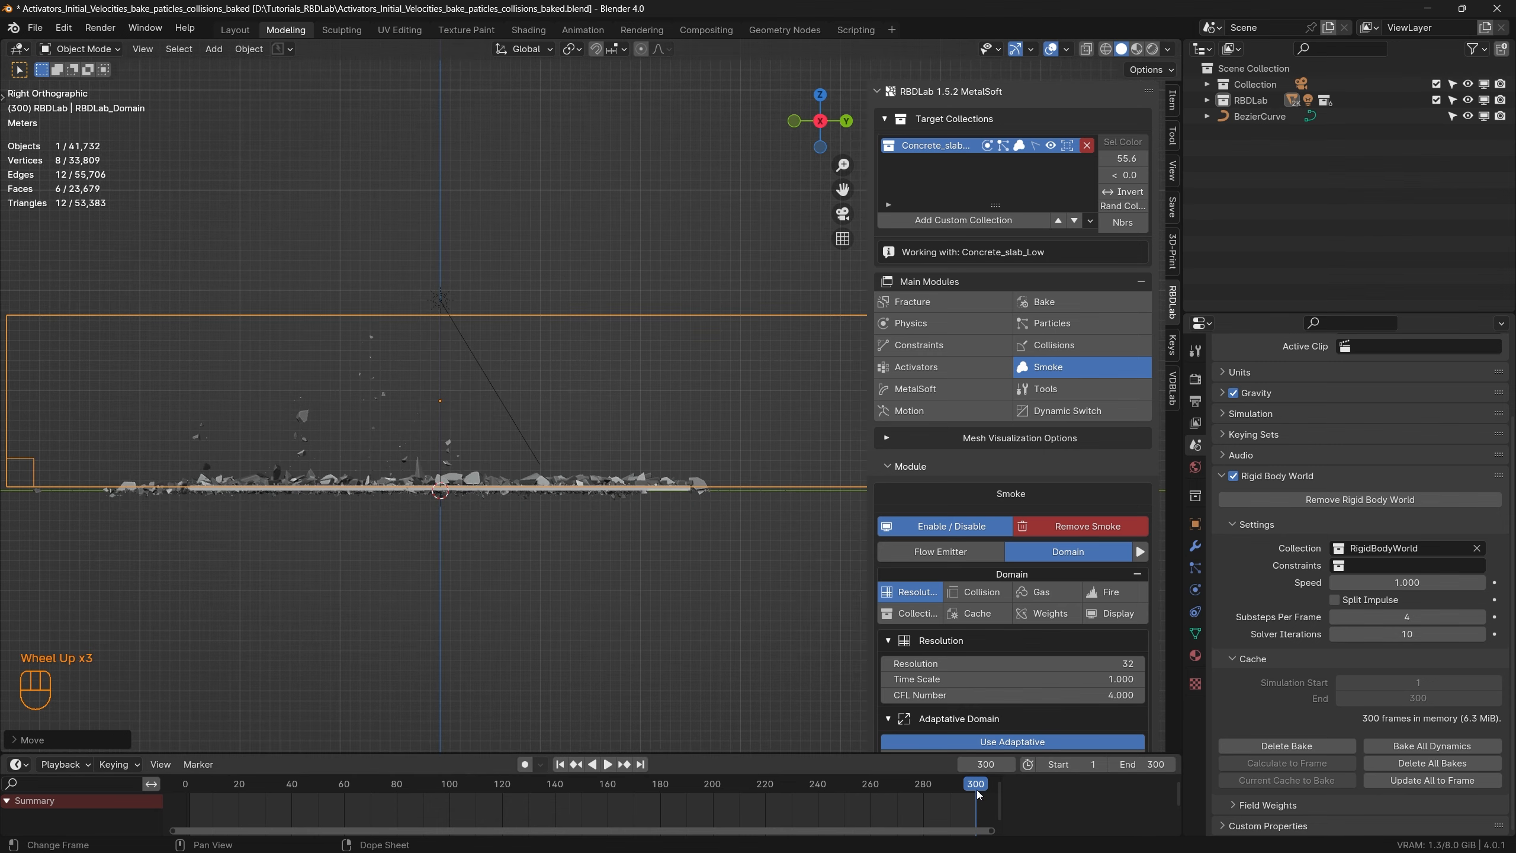
pyautogui.moveTo(970, 787); pyautogui.dragTo(799, 785)
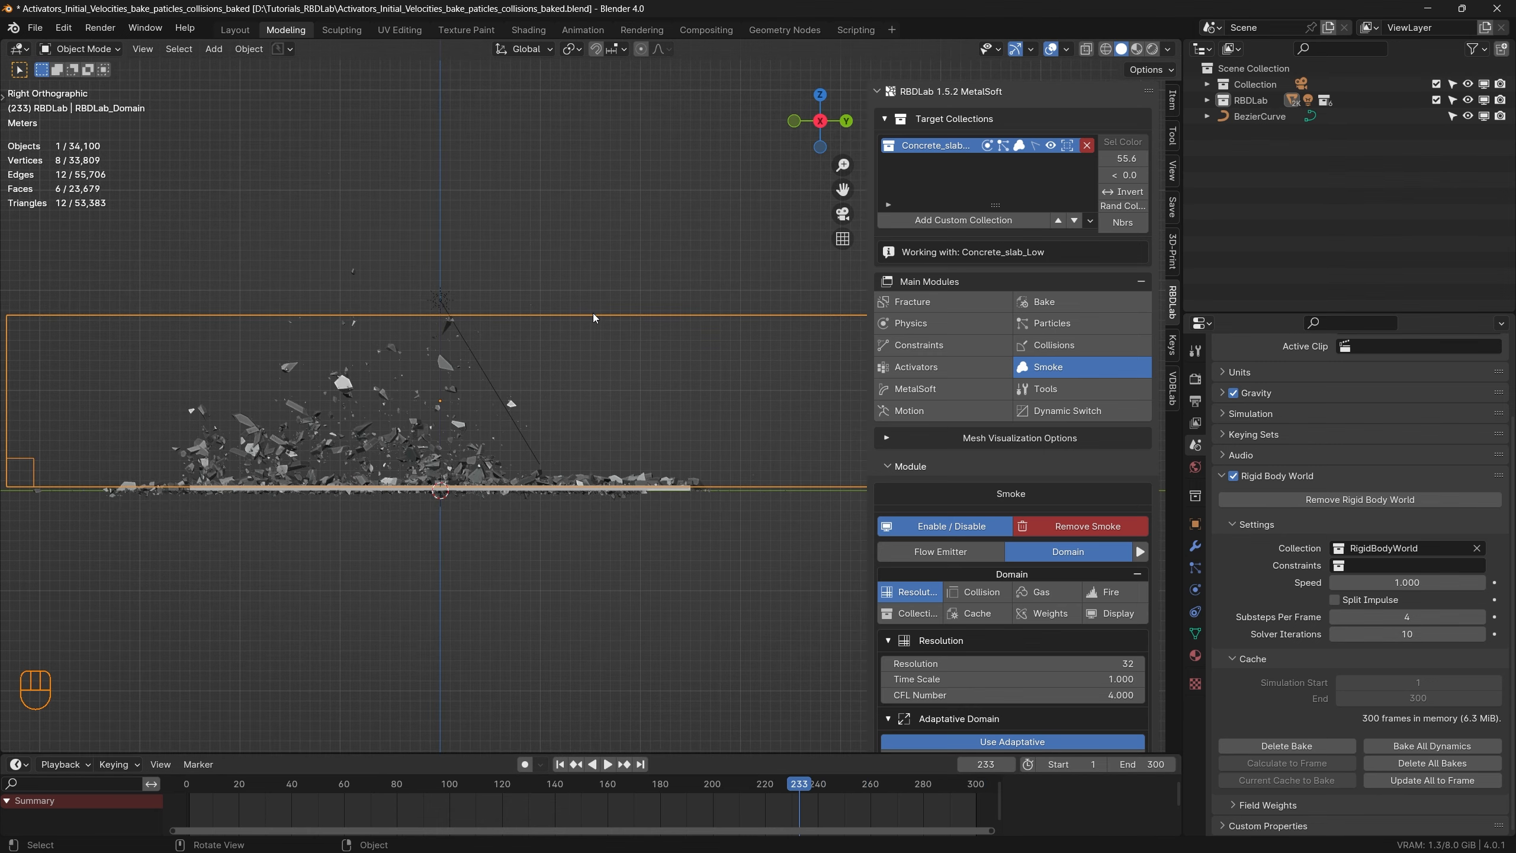
pyautogui.moveTo(566, 328); pyautogui.dragTo(559, 340, button='middle')
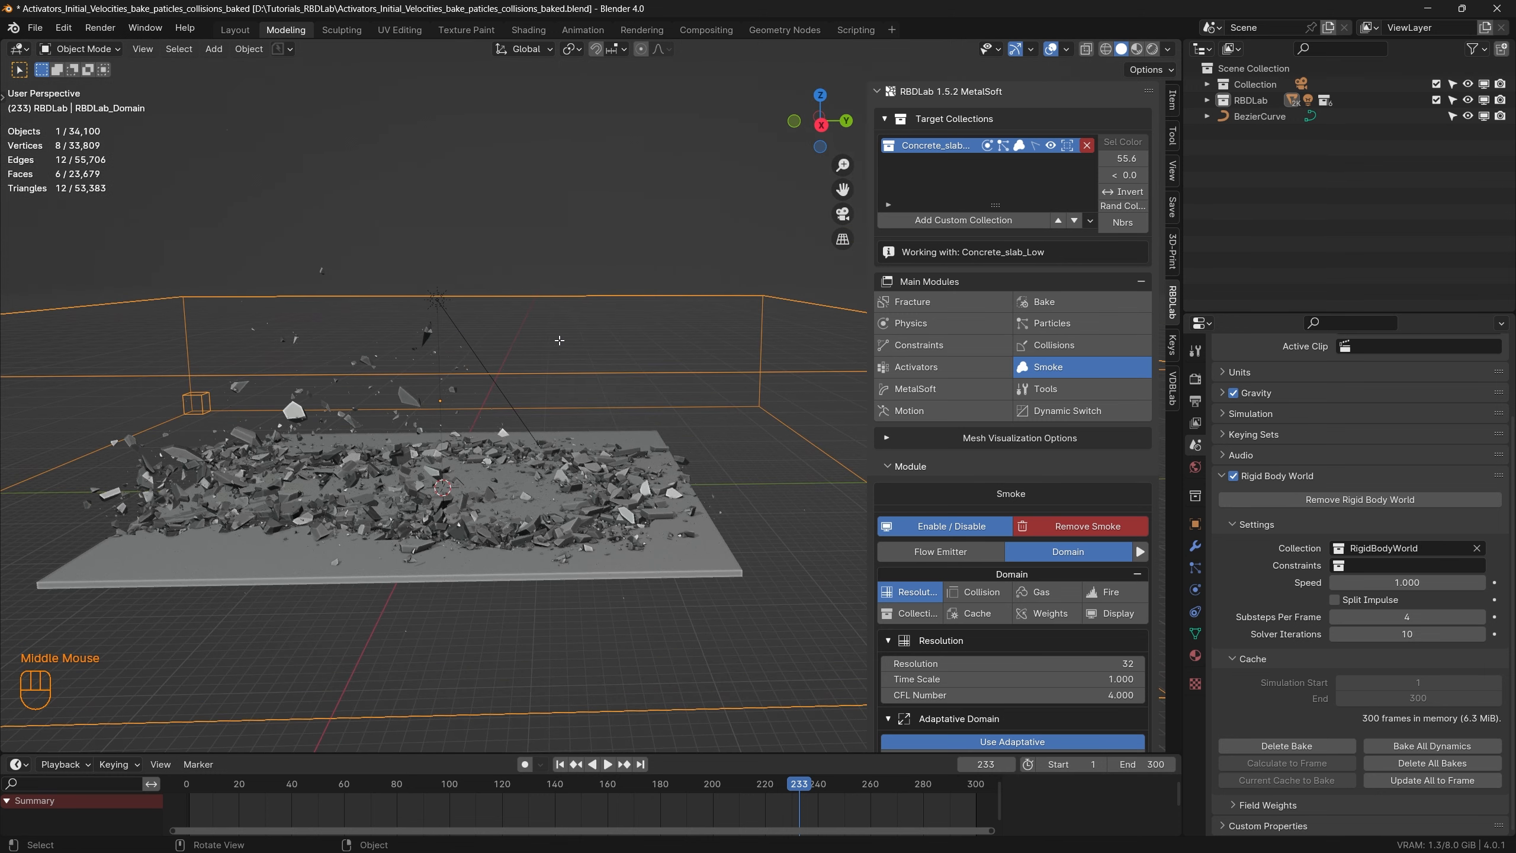
pyautogui.press('Tab')
pyautogui.click(505, 331)
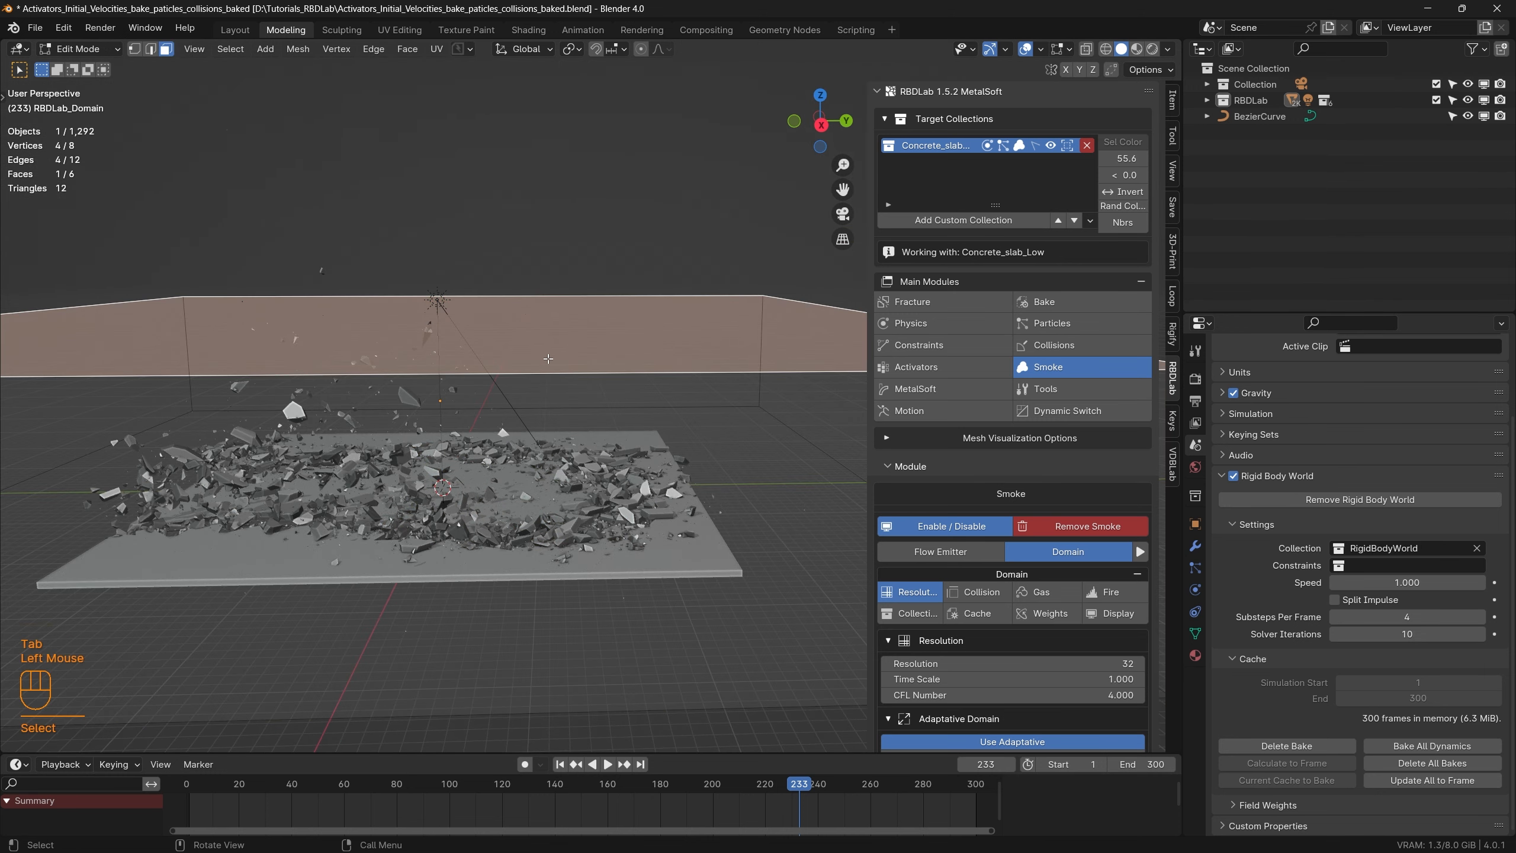
pyautogui.press('KP_3')
pyautogui.press('g')
pyautogui.press('z')
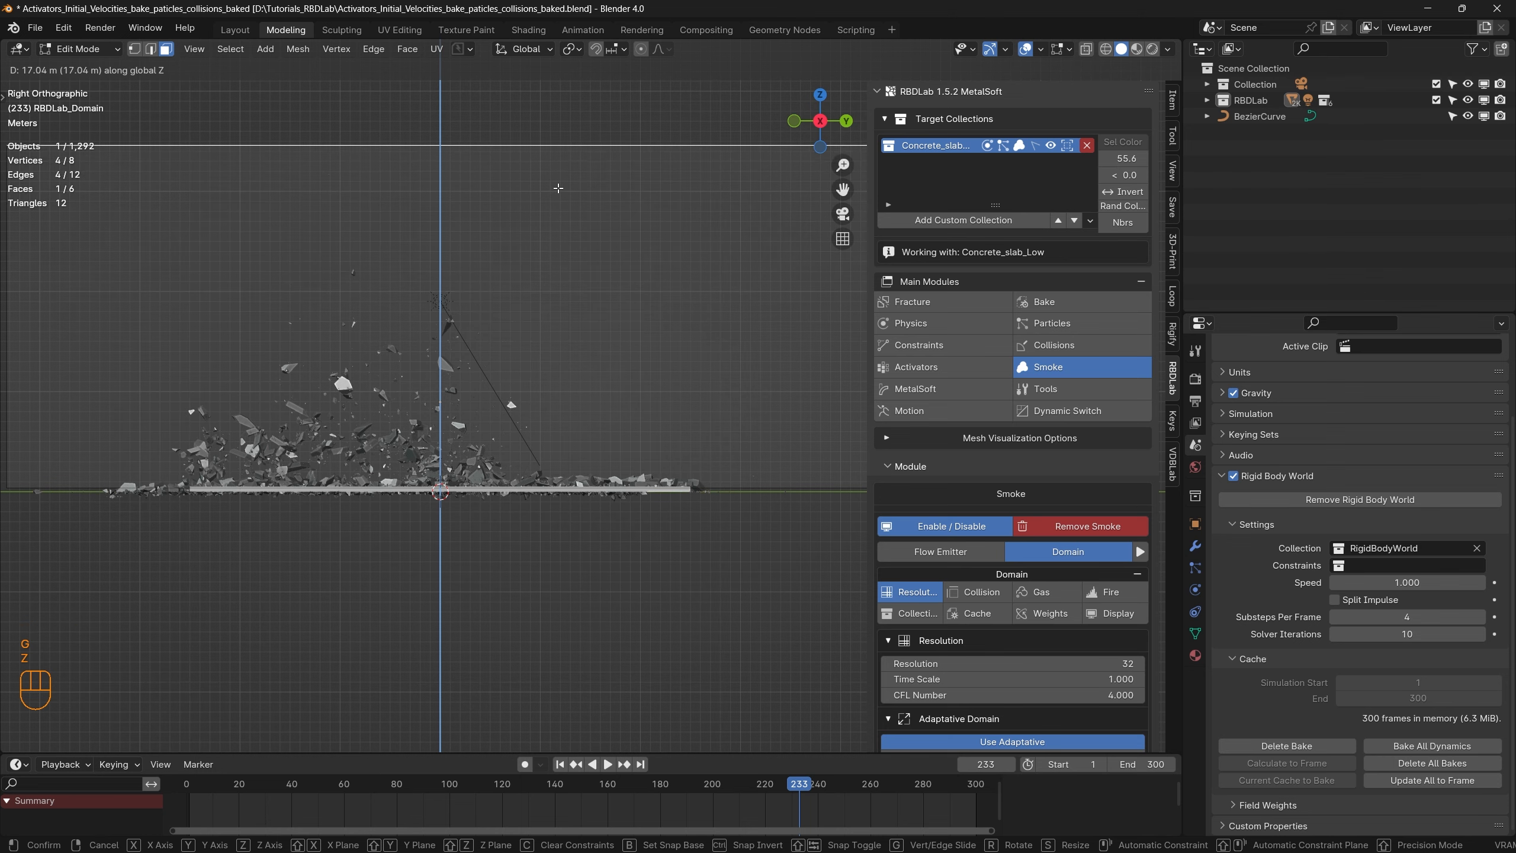
pyautogui.click(558, 189)
pyautogui.press('Tab')
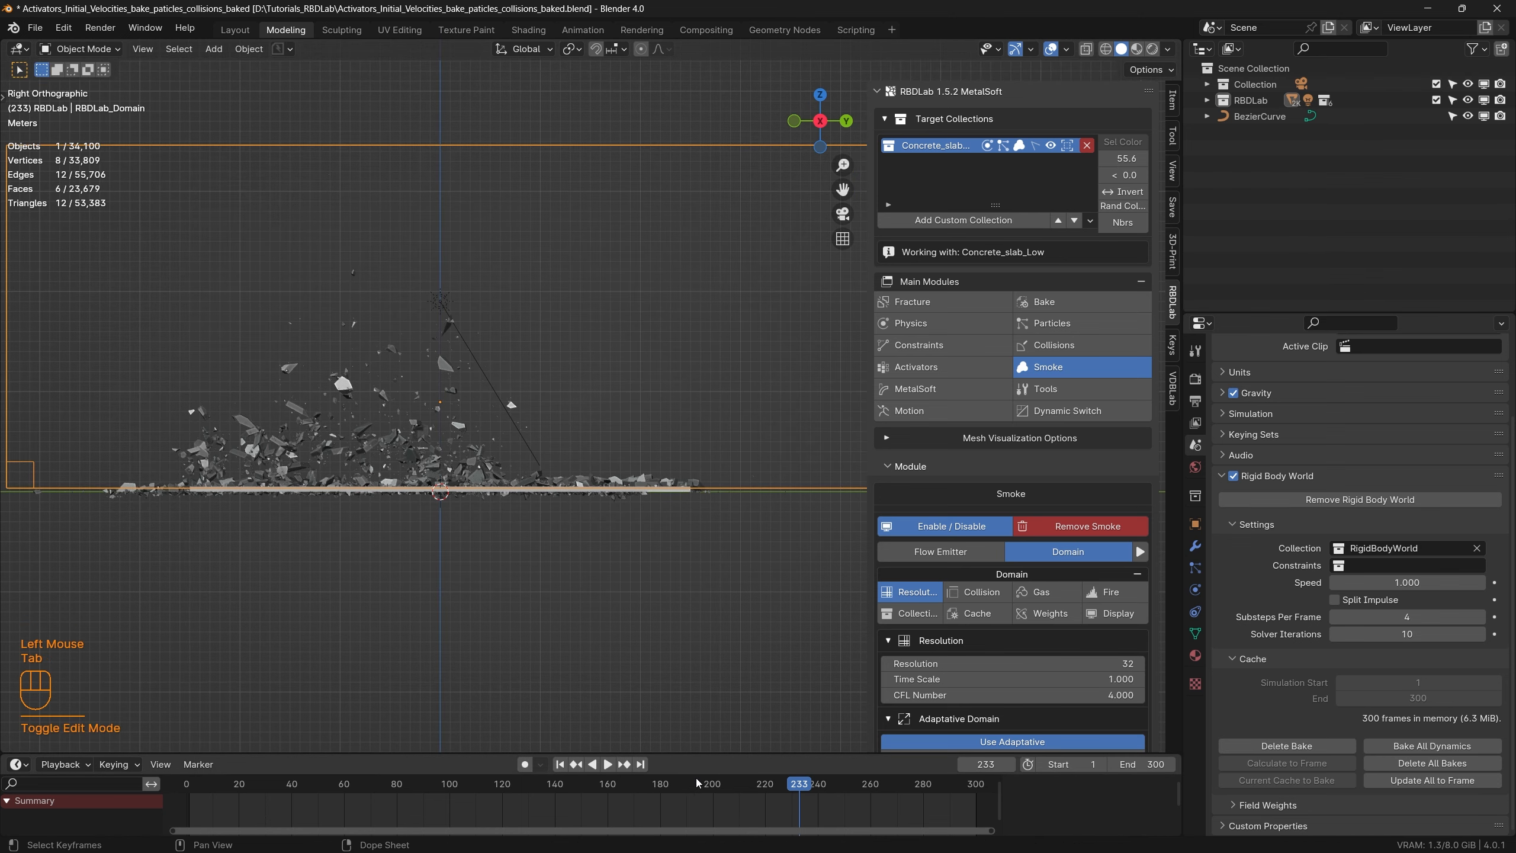
pyautogui.moveTo(696, 782); pyautogui.dragTo(829, 798)
pyautogui.click(559, 764)
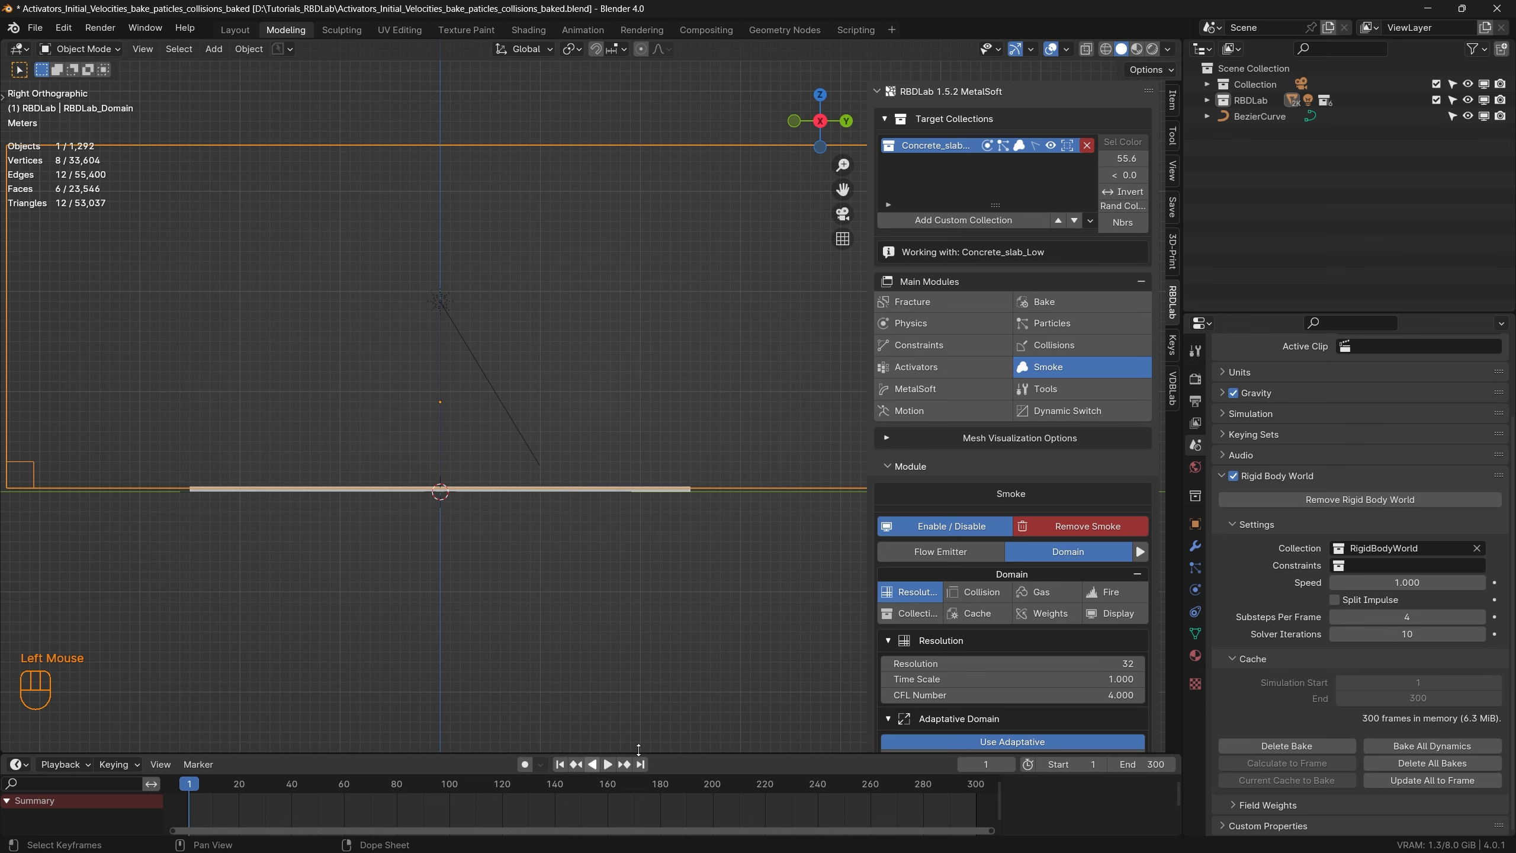
# Step: Set the smoke domain's resolution to 64 and enable border collision on its bottom side
pyautogui.scroll(-2, 620, 595)
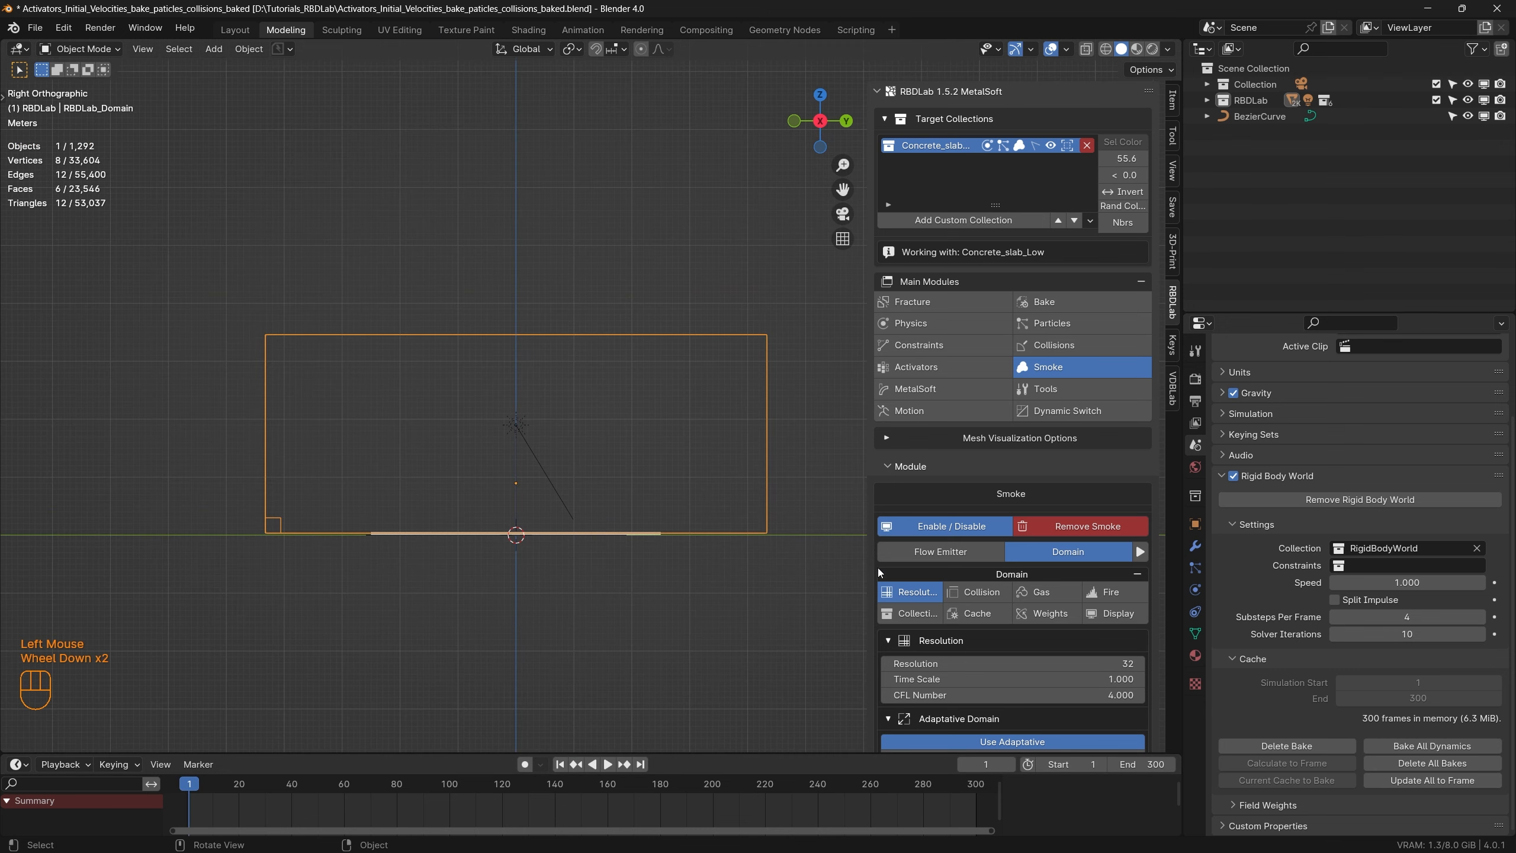
pyautogui.click(1119, 663)
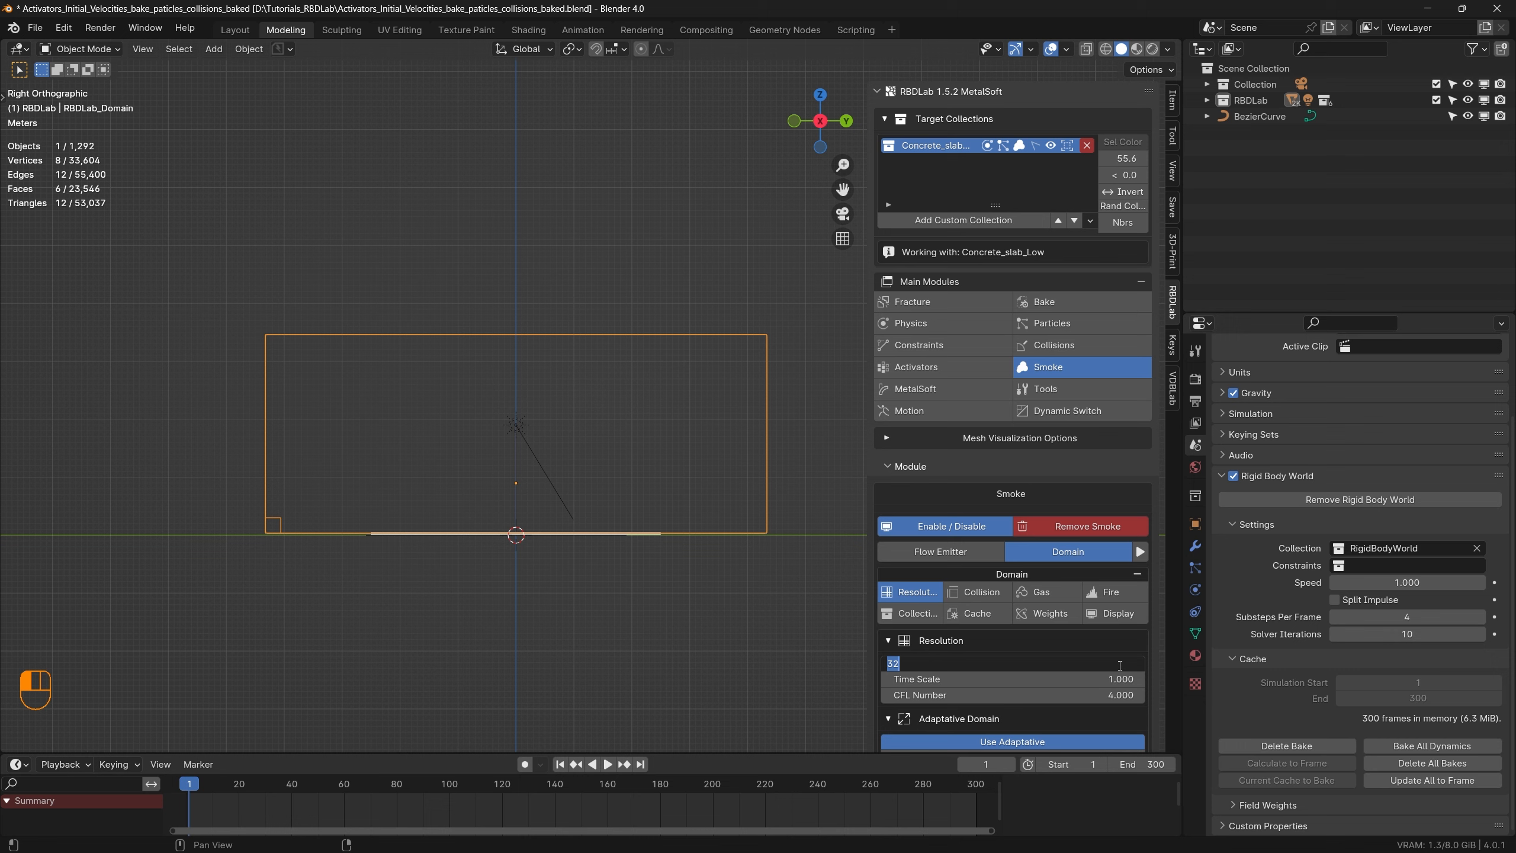
pyautogui.write('64')
pyautogui.press('Return')
pyautogui.scroll(-2, 1109, 670)
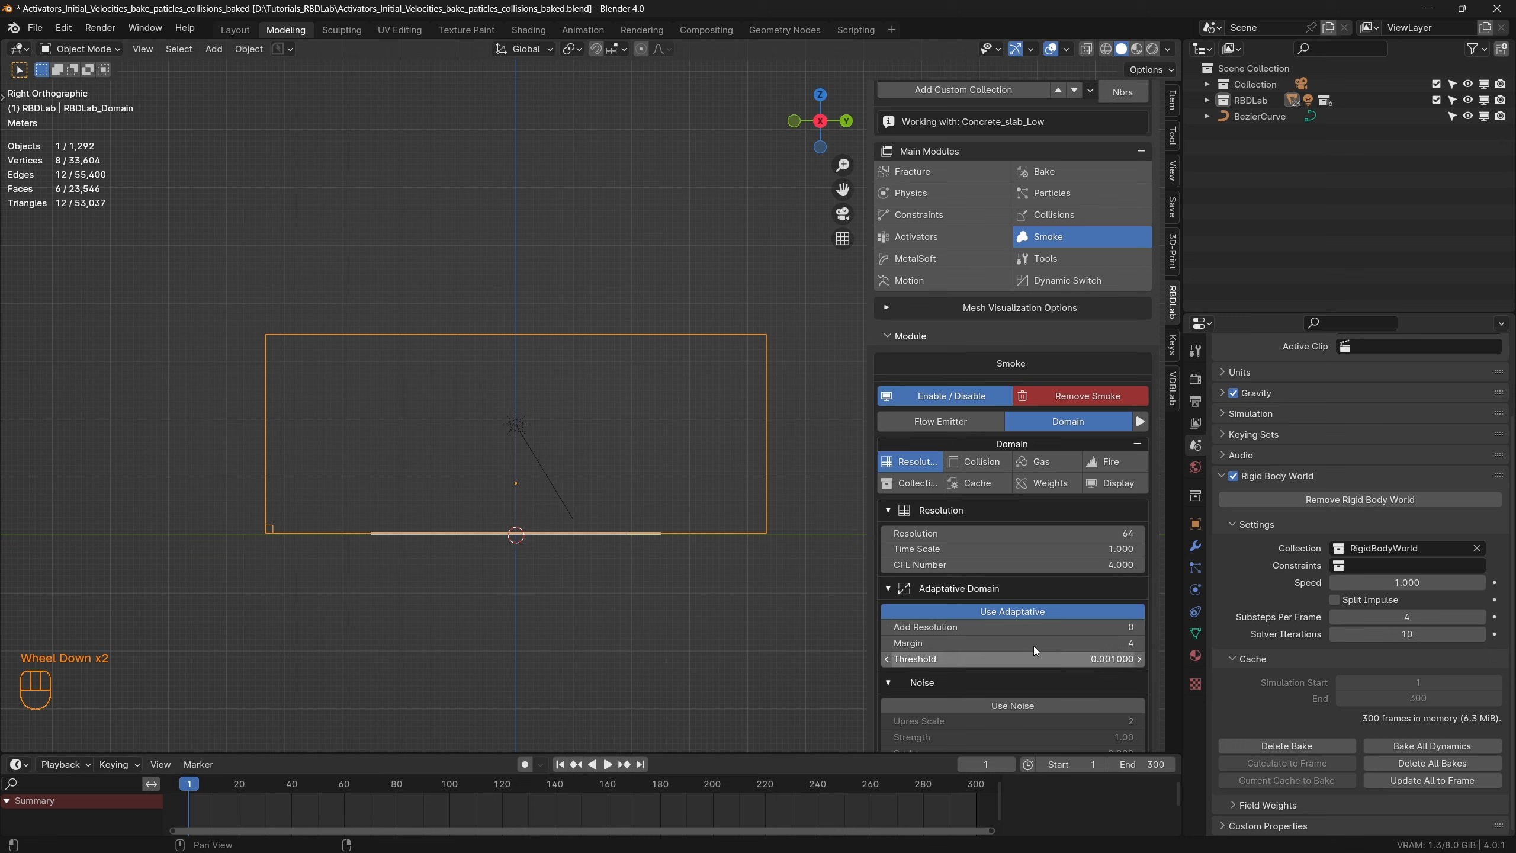
pyautogui.click(978, 462)
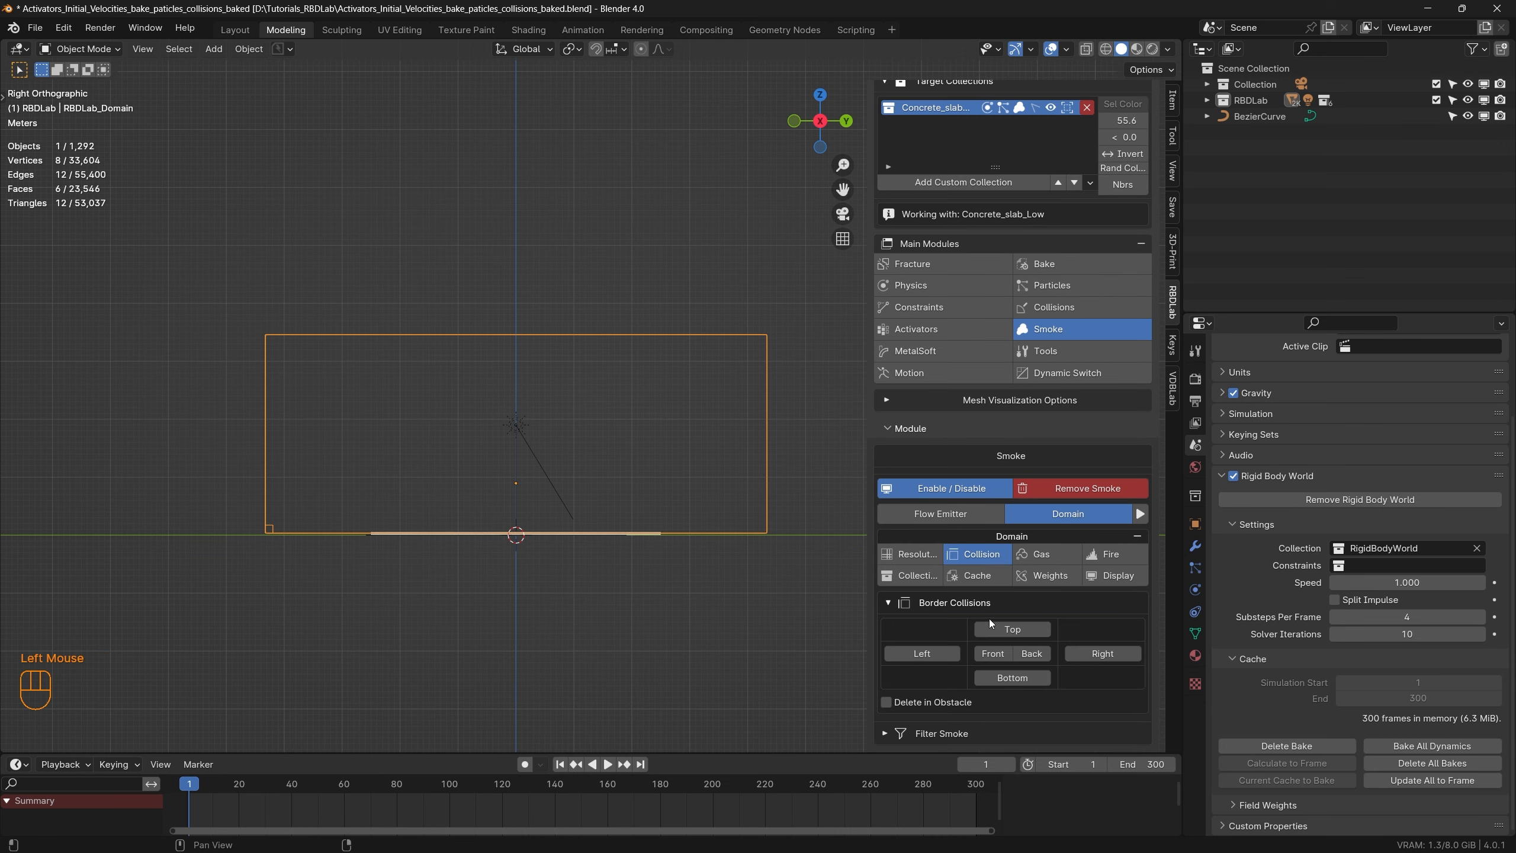
pyautogui.click(1016, 680)
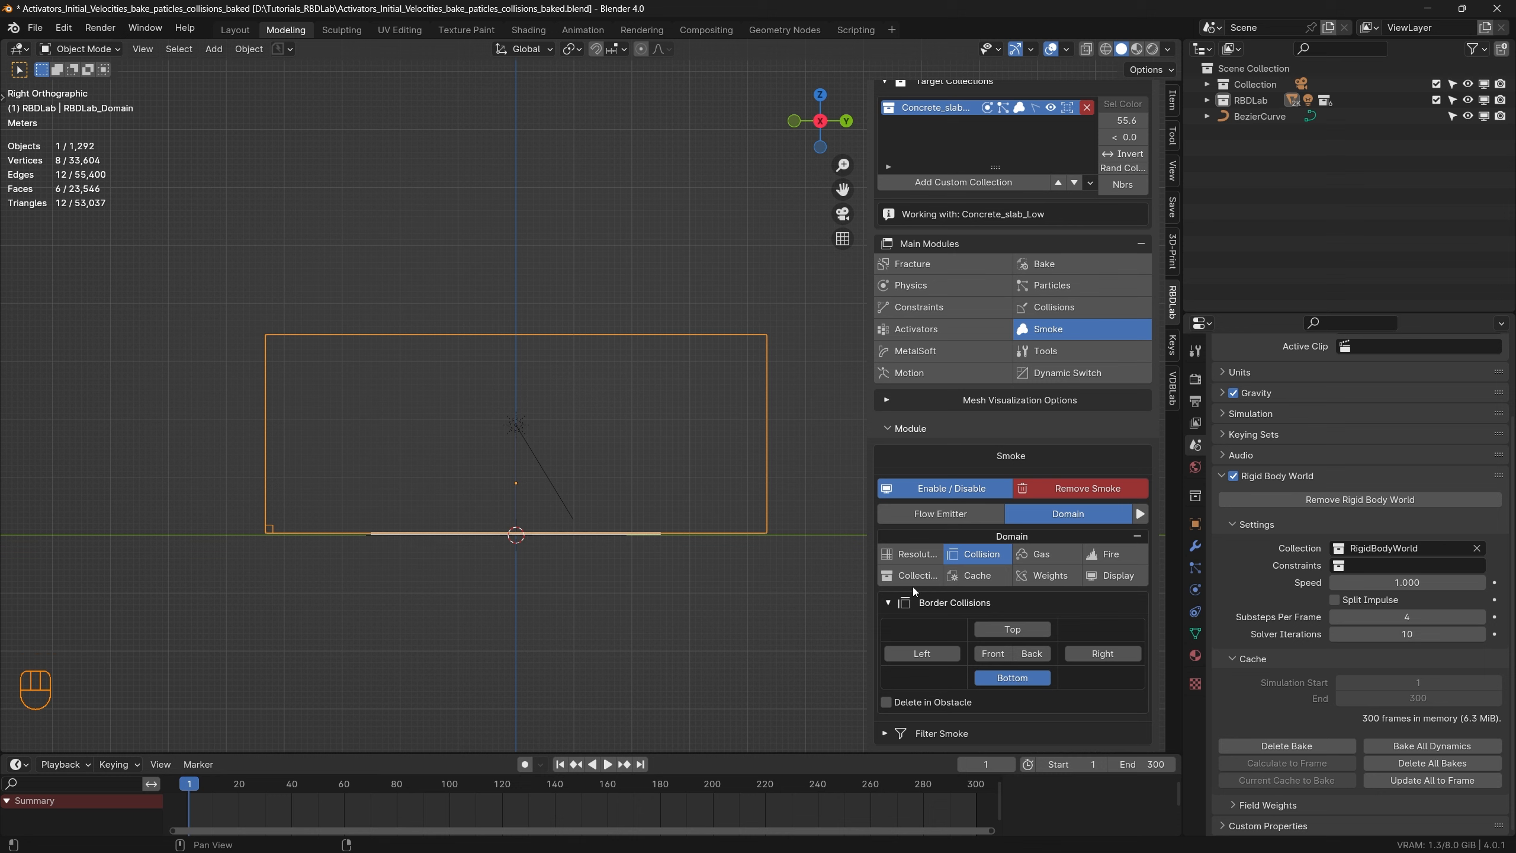
# Step: Set the smoke domain's gas values to buoyancy density -1, heat 0 and vorticity 0.25
pyautogui.click(1050, 554)
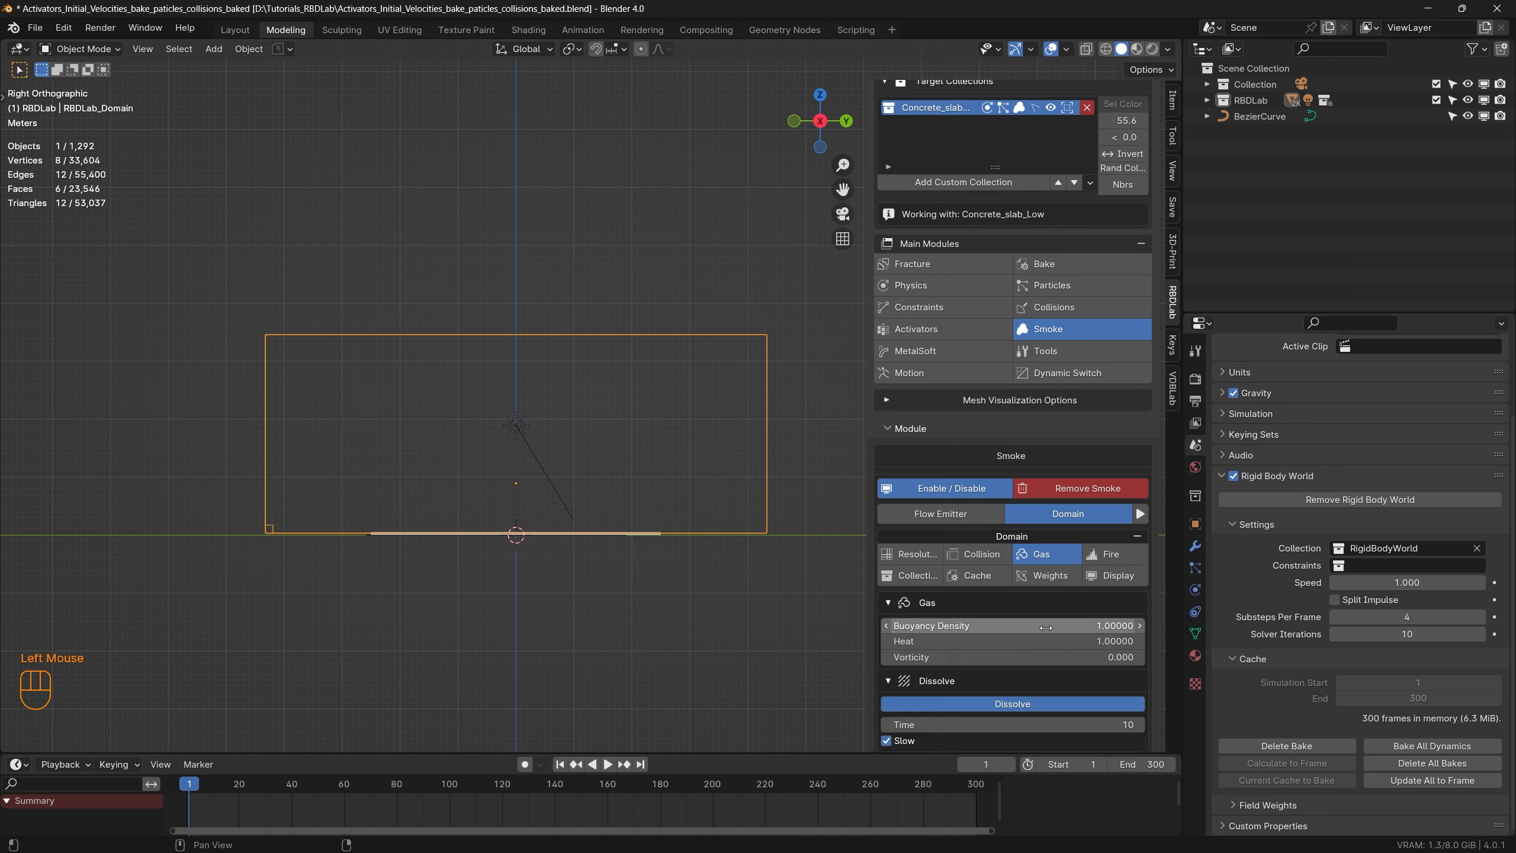
pyautogui.click(1102, 626)
pyautogui.write('-1')
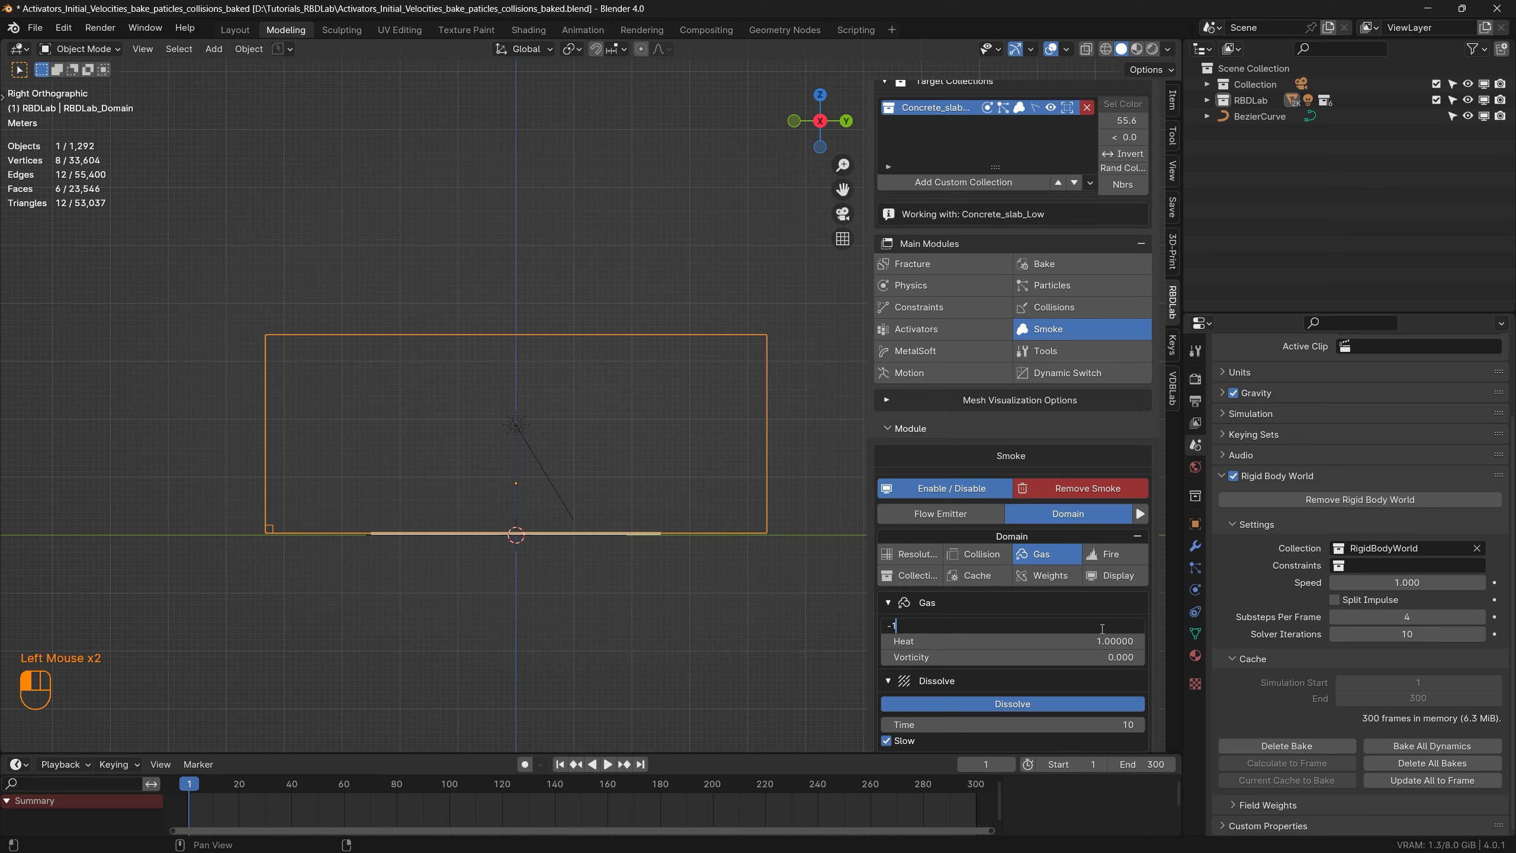
pyautogui.press('Return')
pyautogui.click(1102, 641)
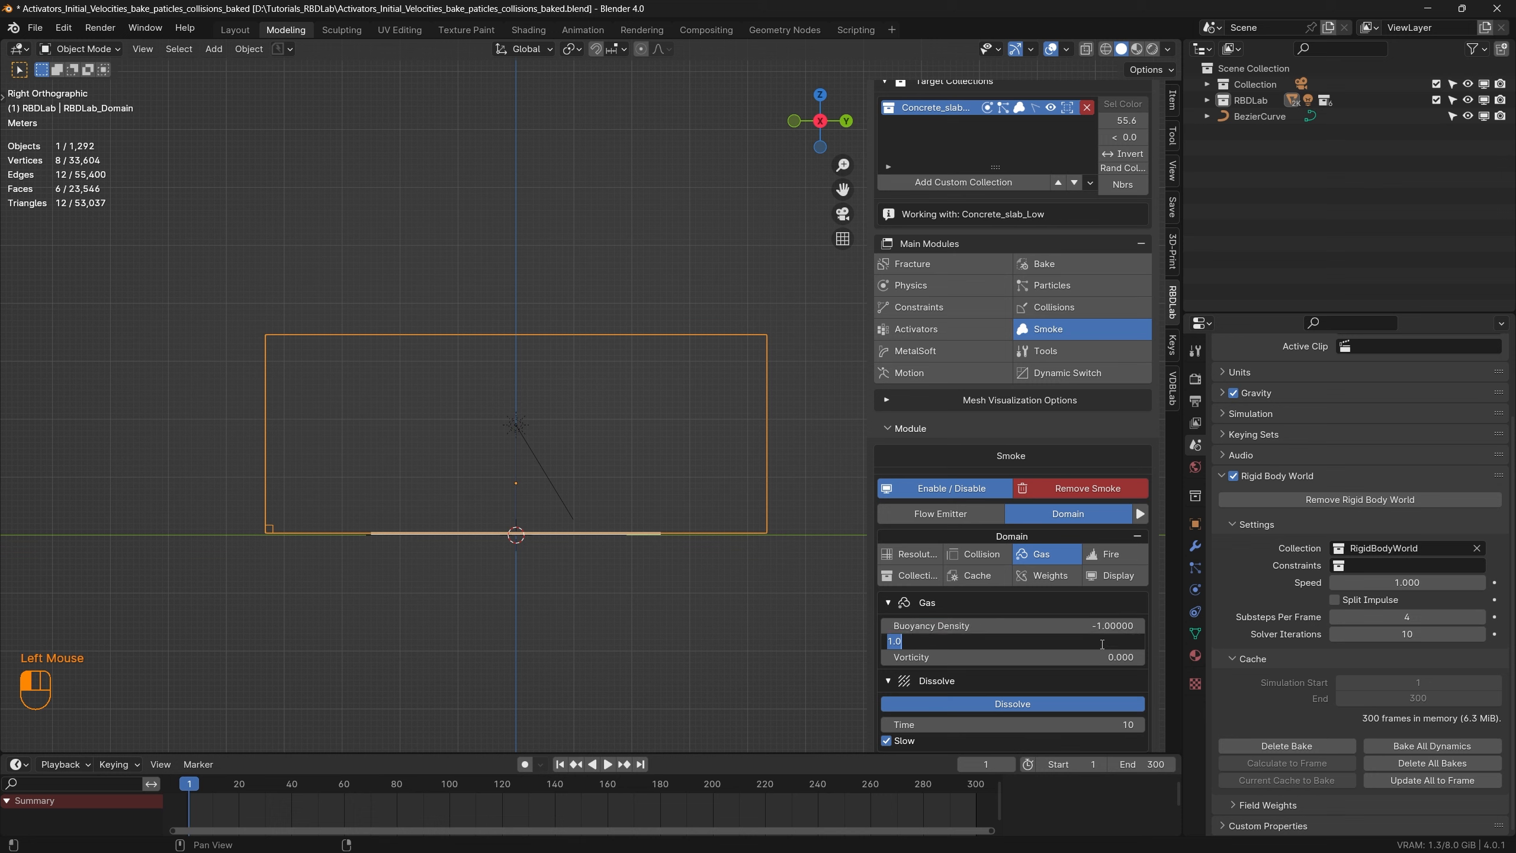
pyautogui.write('0')
pyautogui.doubleClick(1110, 656)
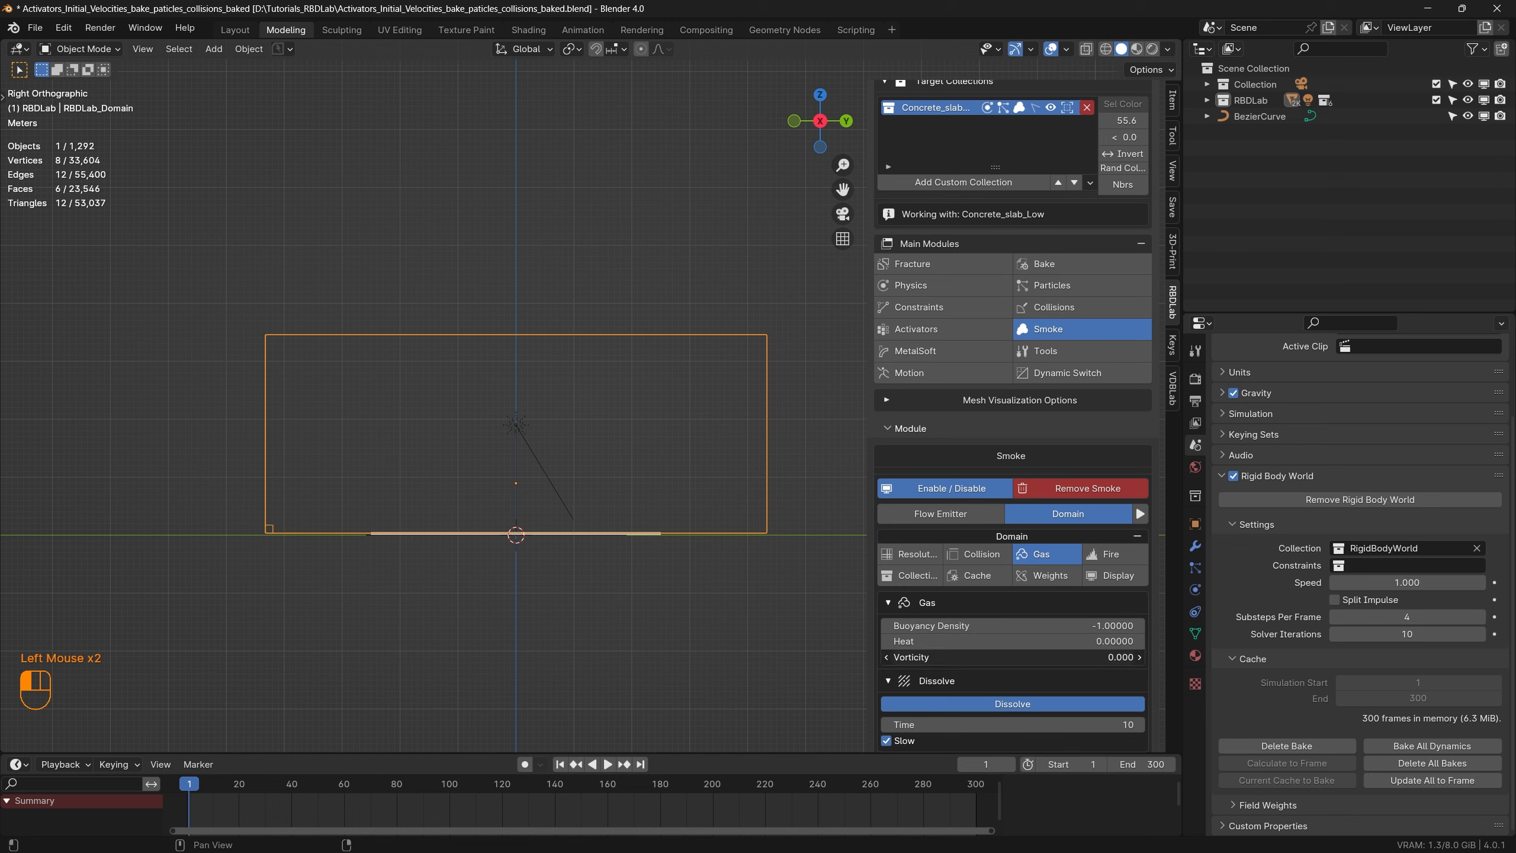
pyautogui.write('0.25')
pyautogui.press('Return')
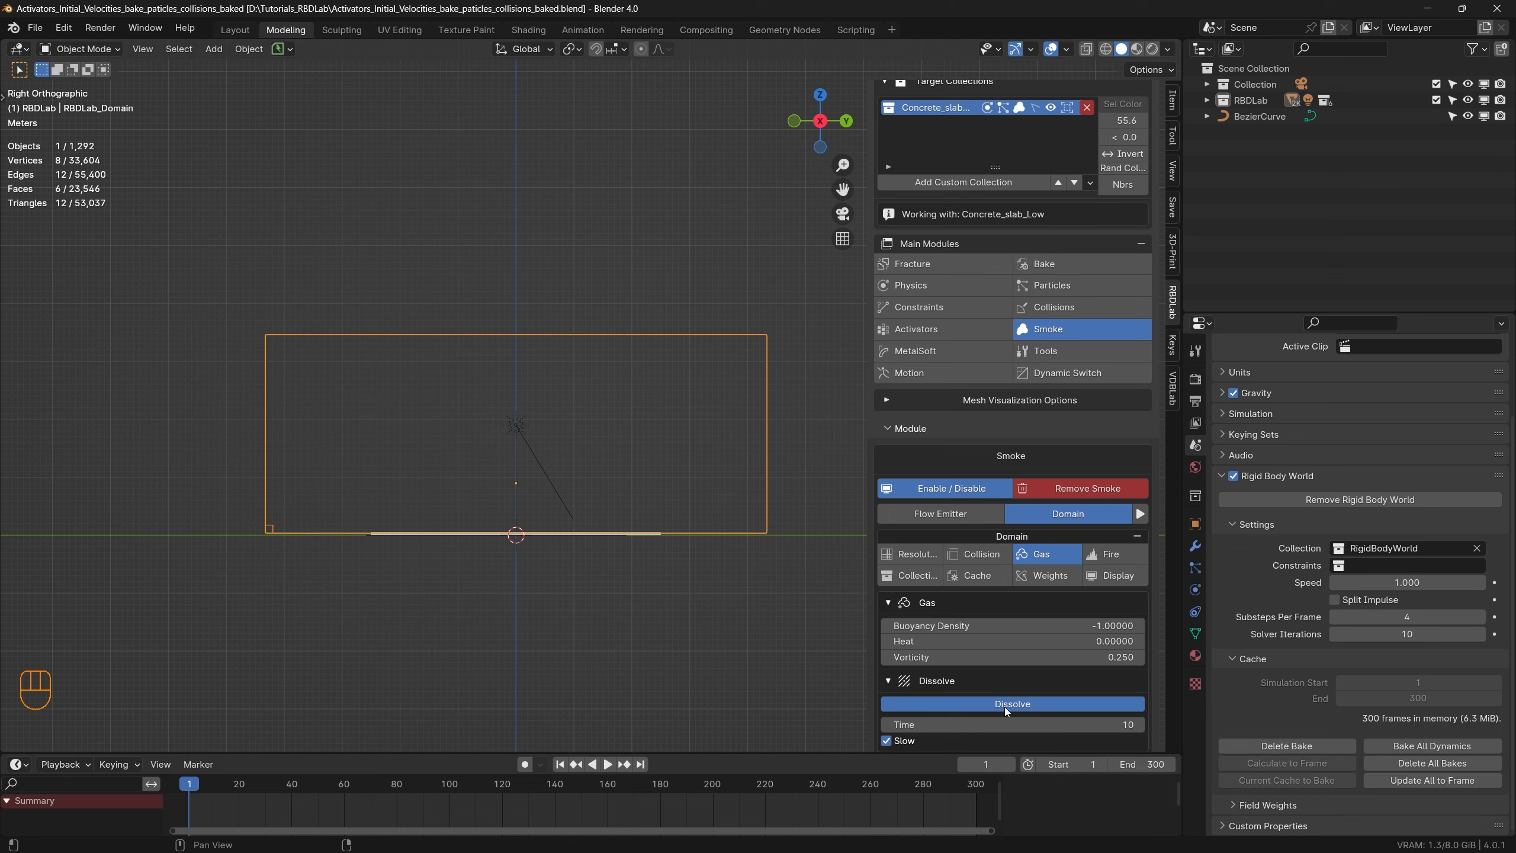
# Step: Set the smoke cache type to All and make the bake resumable
pyautogui.click(977, 576)
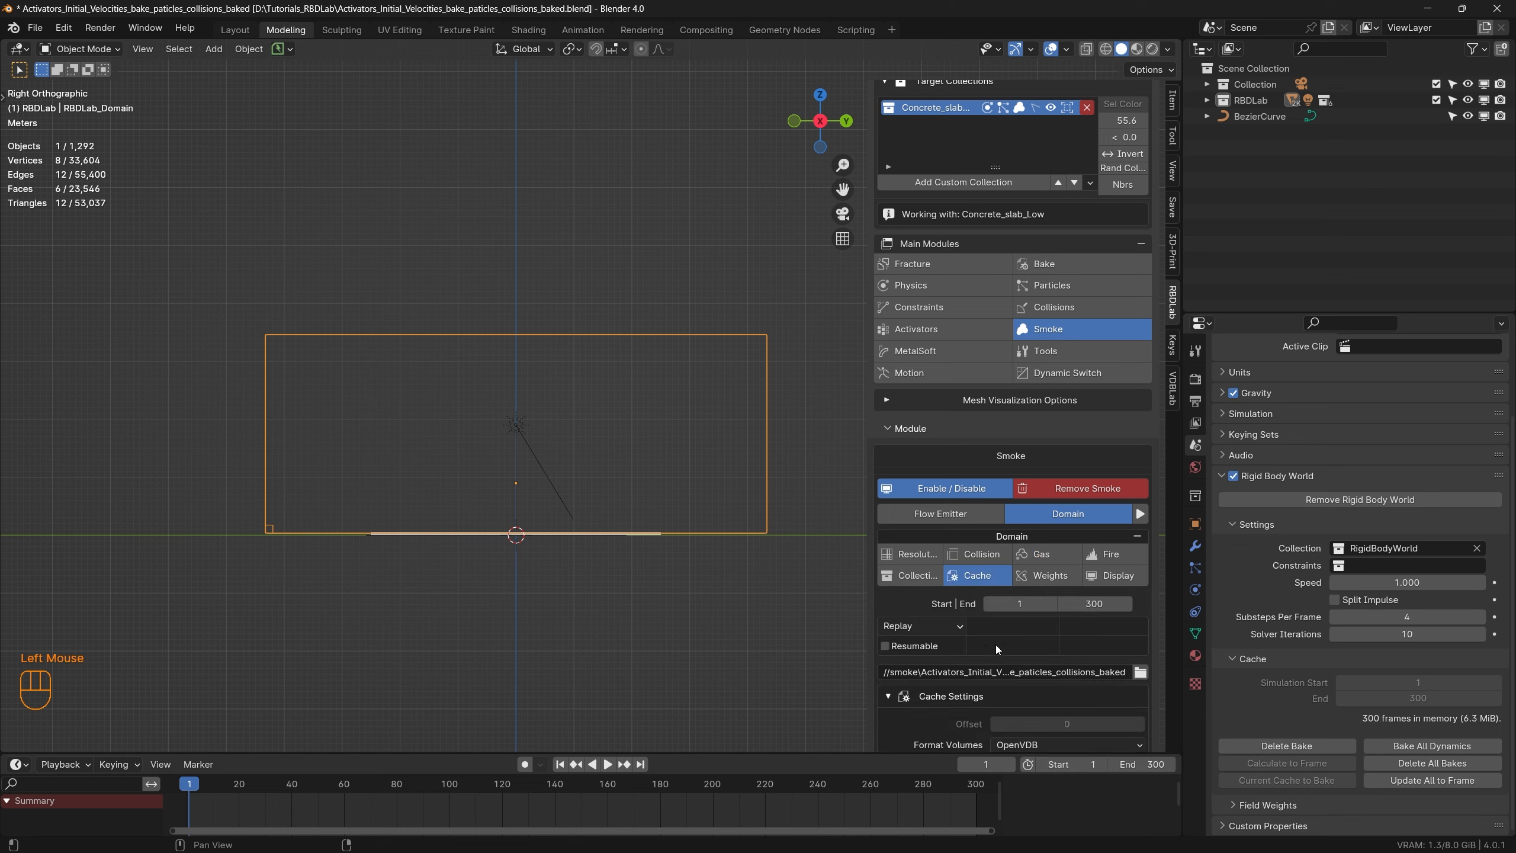
pyautogui.click(952, 626)
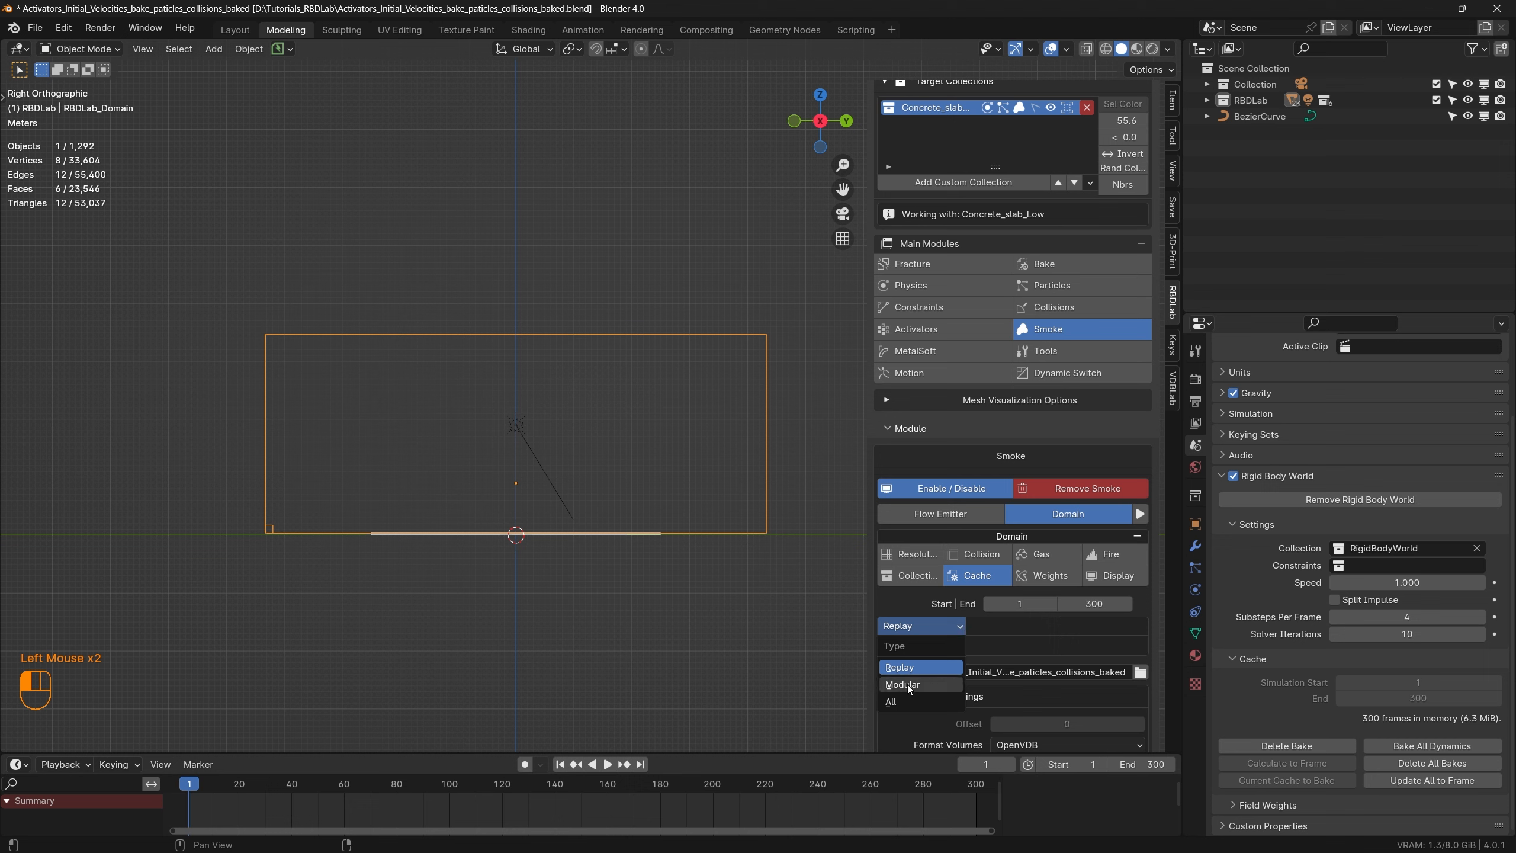
pyautogui.click(916, 701)
pyautogui.click(933, 698)
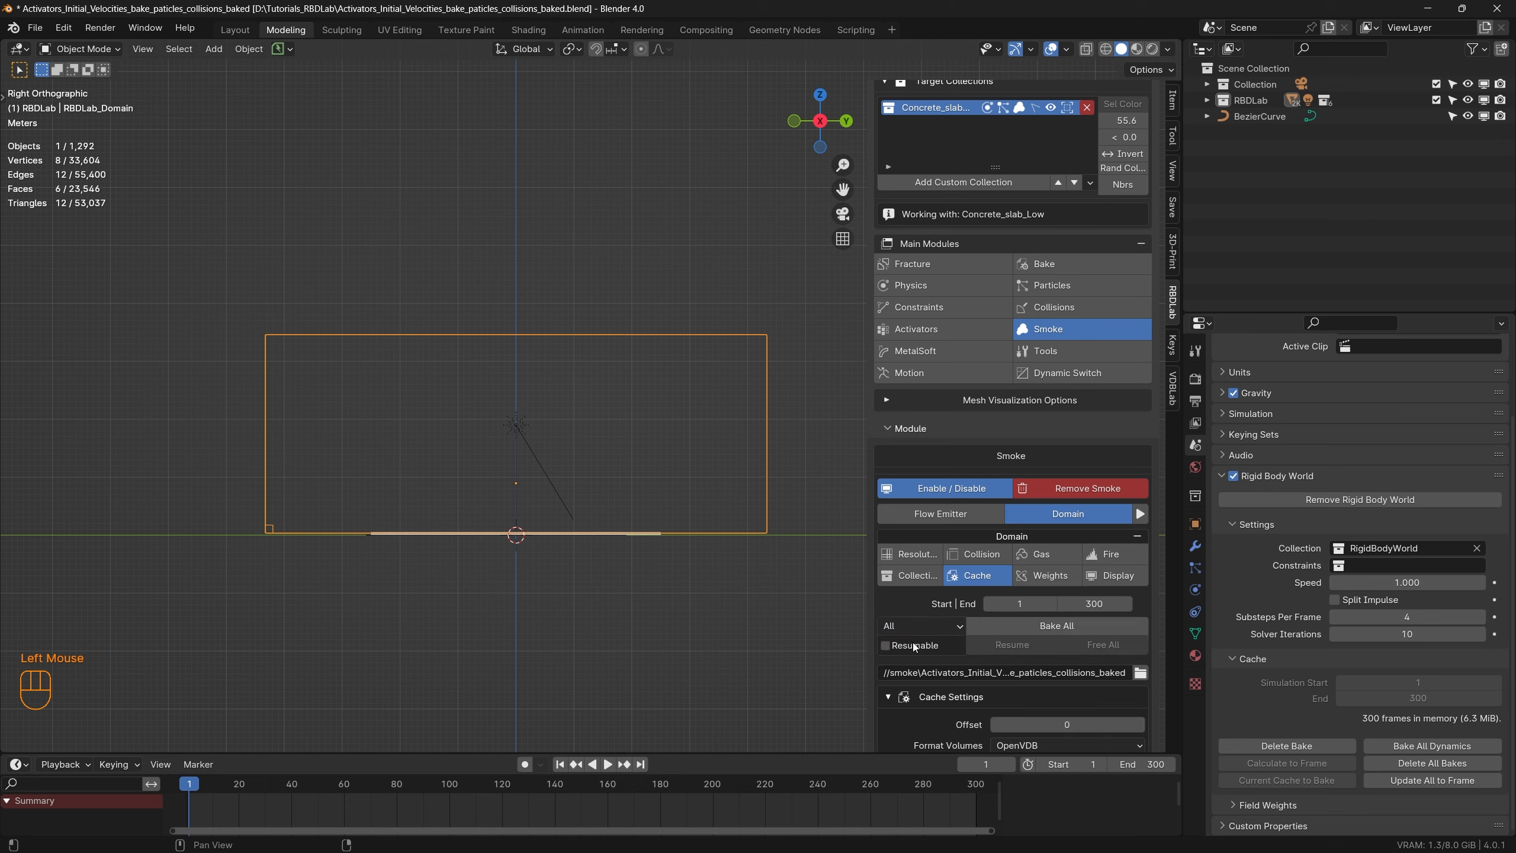
pyautogui.click(913, 646)
pyautogui.scroll(-4, 1031, 660)
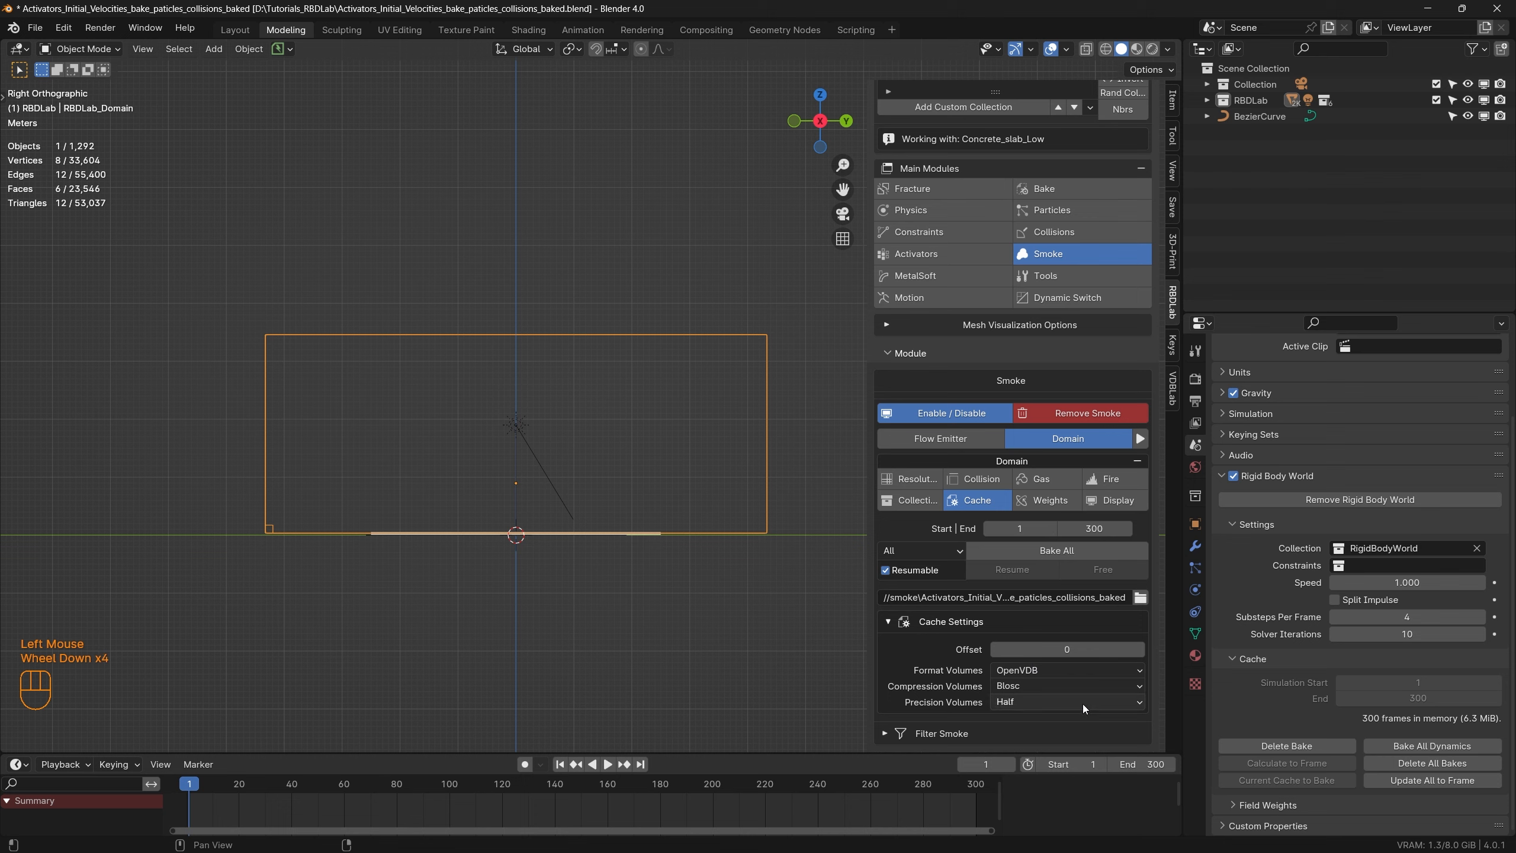
# Step: Save the project as a new file named Activators_Initial_Velocities_bake_paticles_collisions_baked_smoke.blend
pyautogui.click(35, 27)
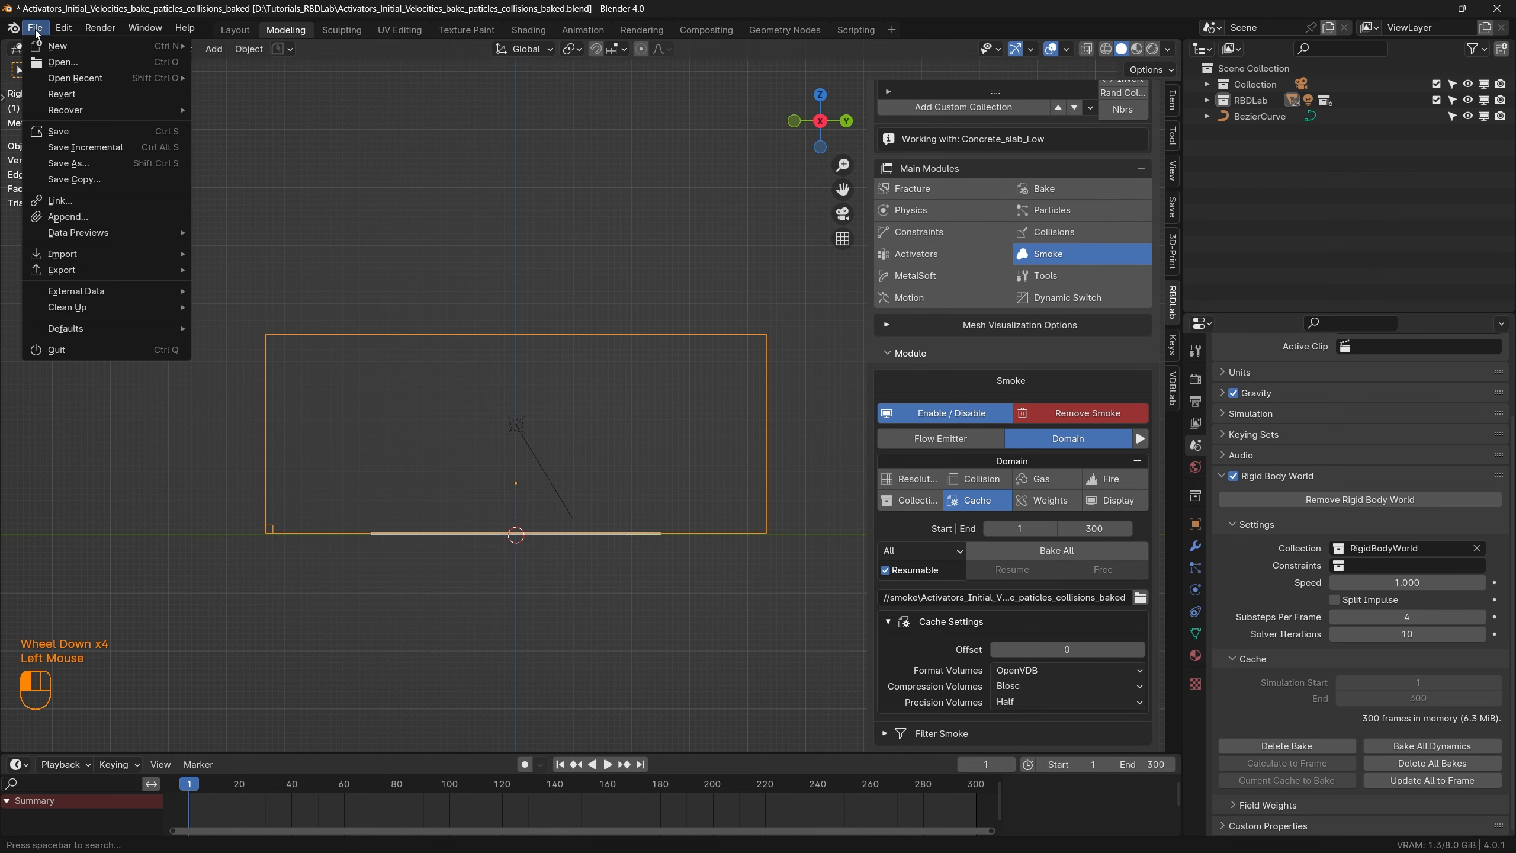
pyautogui.click(71, 166)
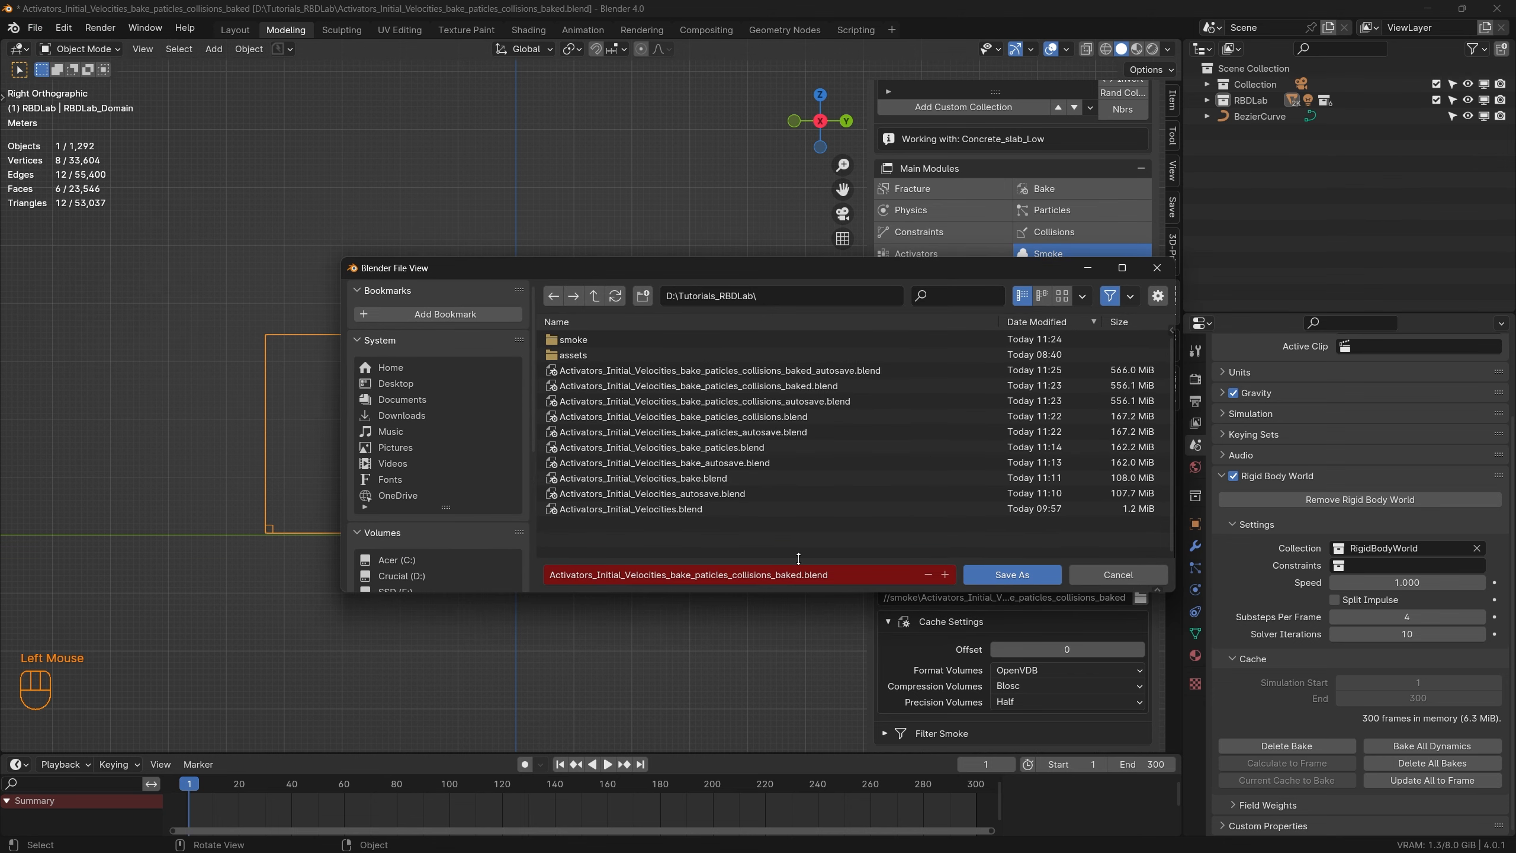
pyautogui.click(793, 576)
pyautogui.click(802, 576)
pyautogui.write('_smoke')
pyautogui.press('Return')
pyautogui.click(998, 575)
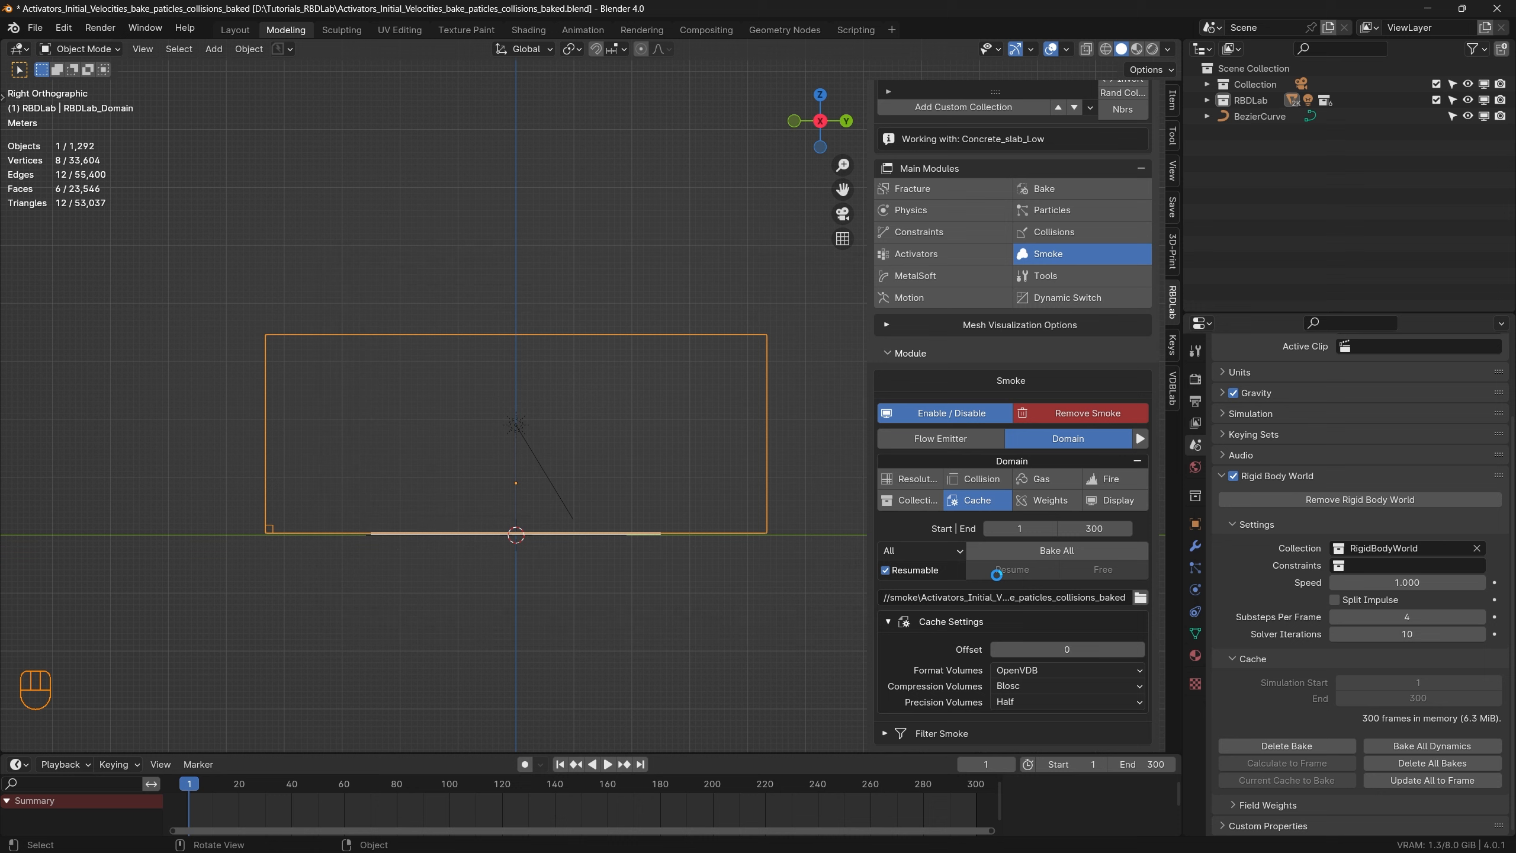
# Step: Start baking all the smoke, pause the bake around frame 71, and inspect the smoke near the debris at frame 70
pyautogui.click(1059, 550)
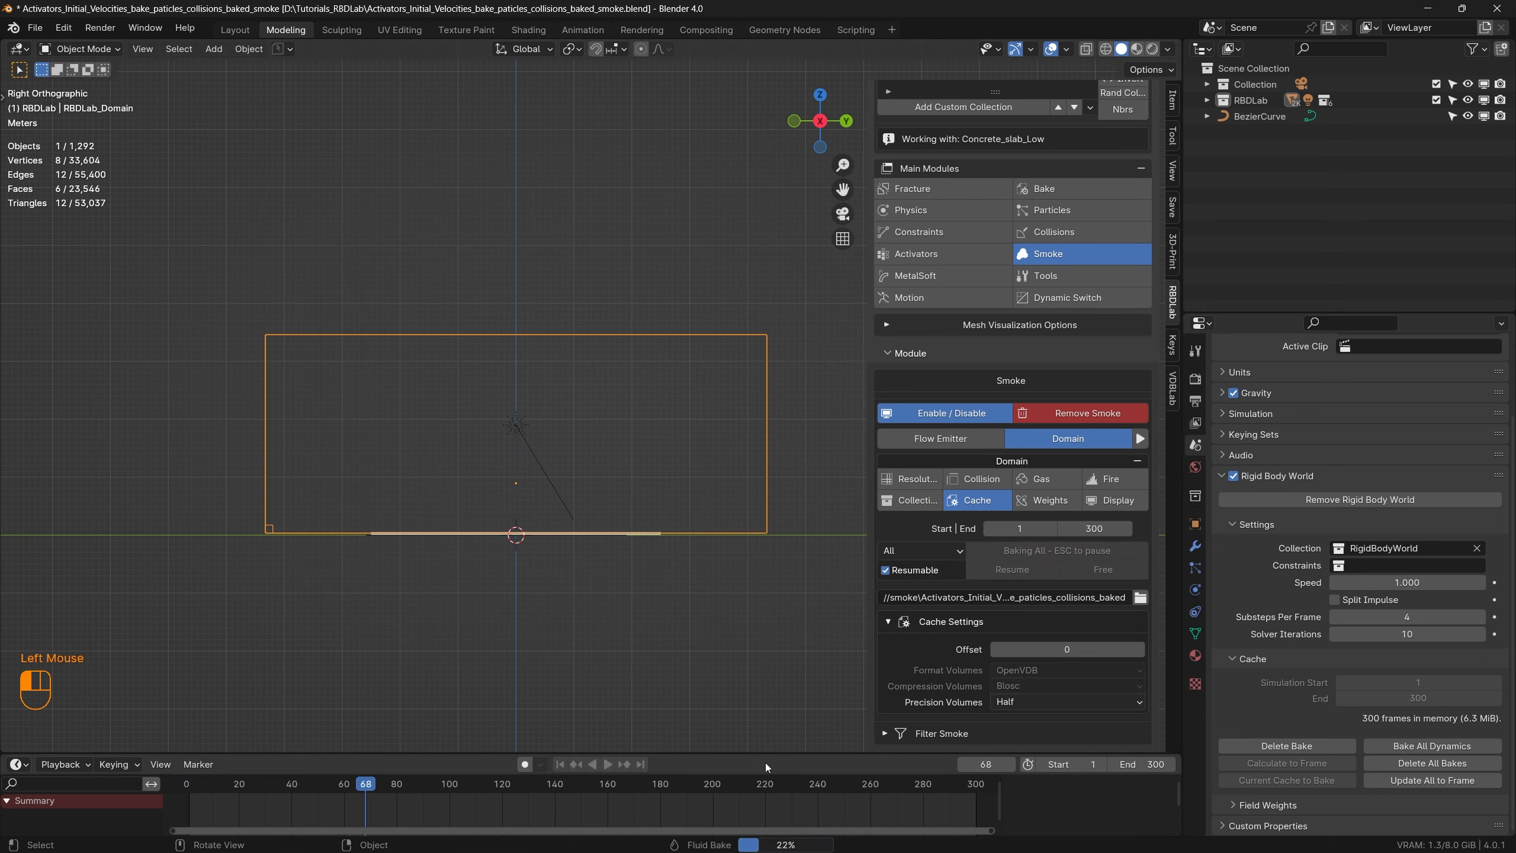
pyautogui.press('Escape')
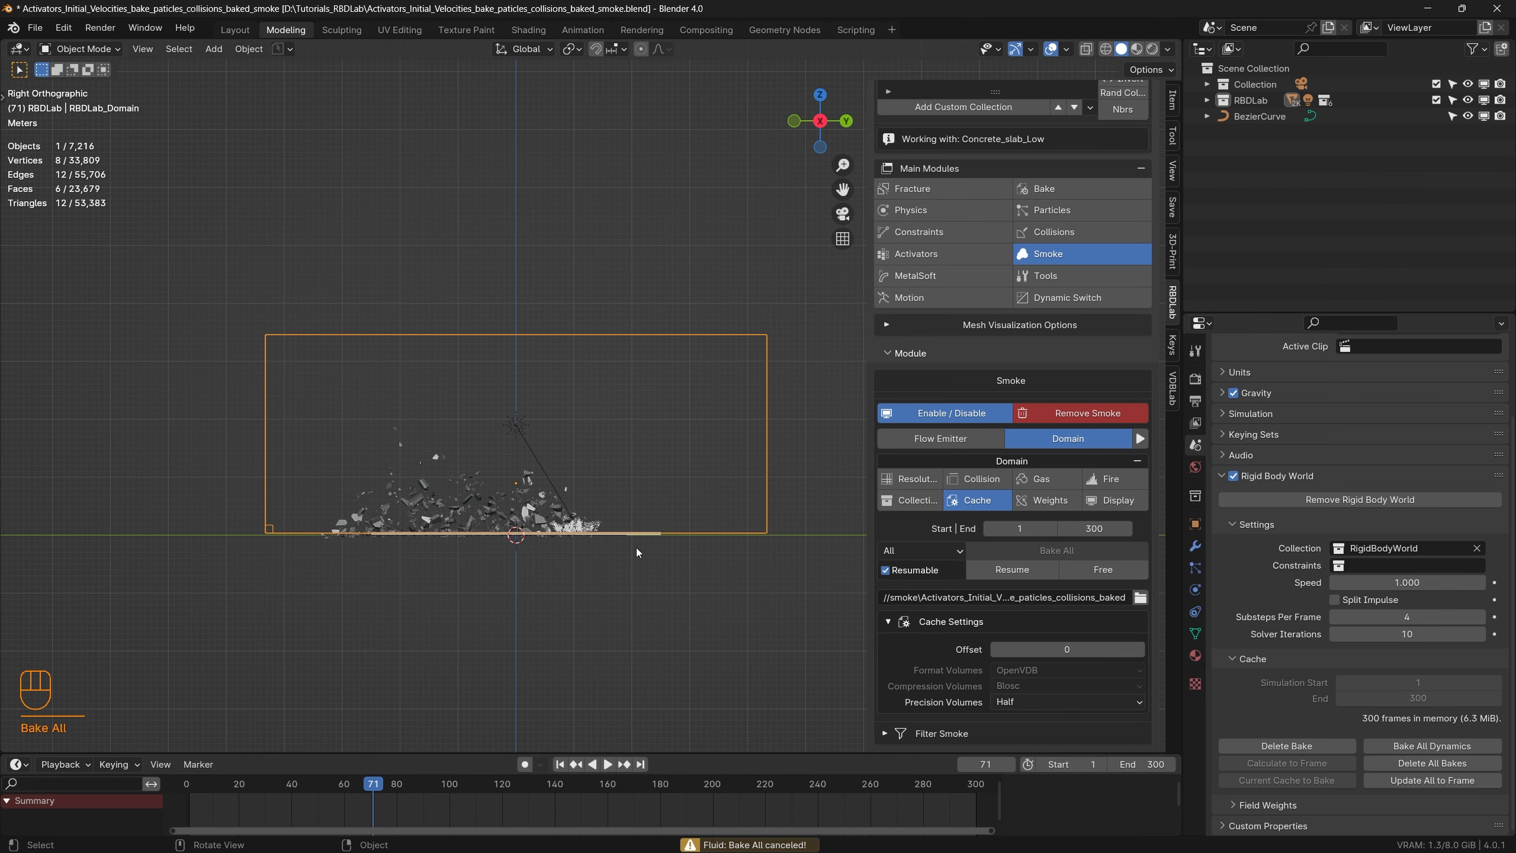
pyautogui.moveTo(636, 547); pyautogui.dragTo(577, 539, button='middle')
pyautogui.scroll(3, 578, 539)
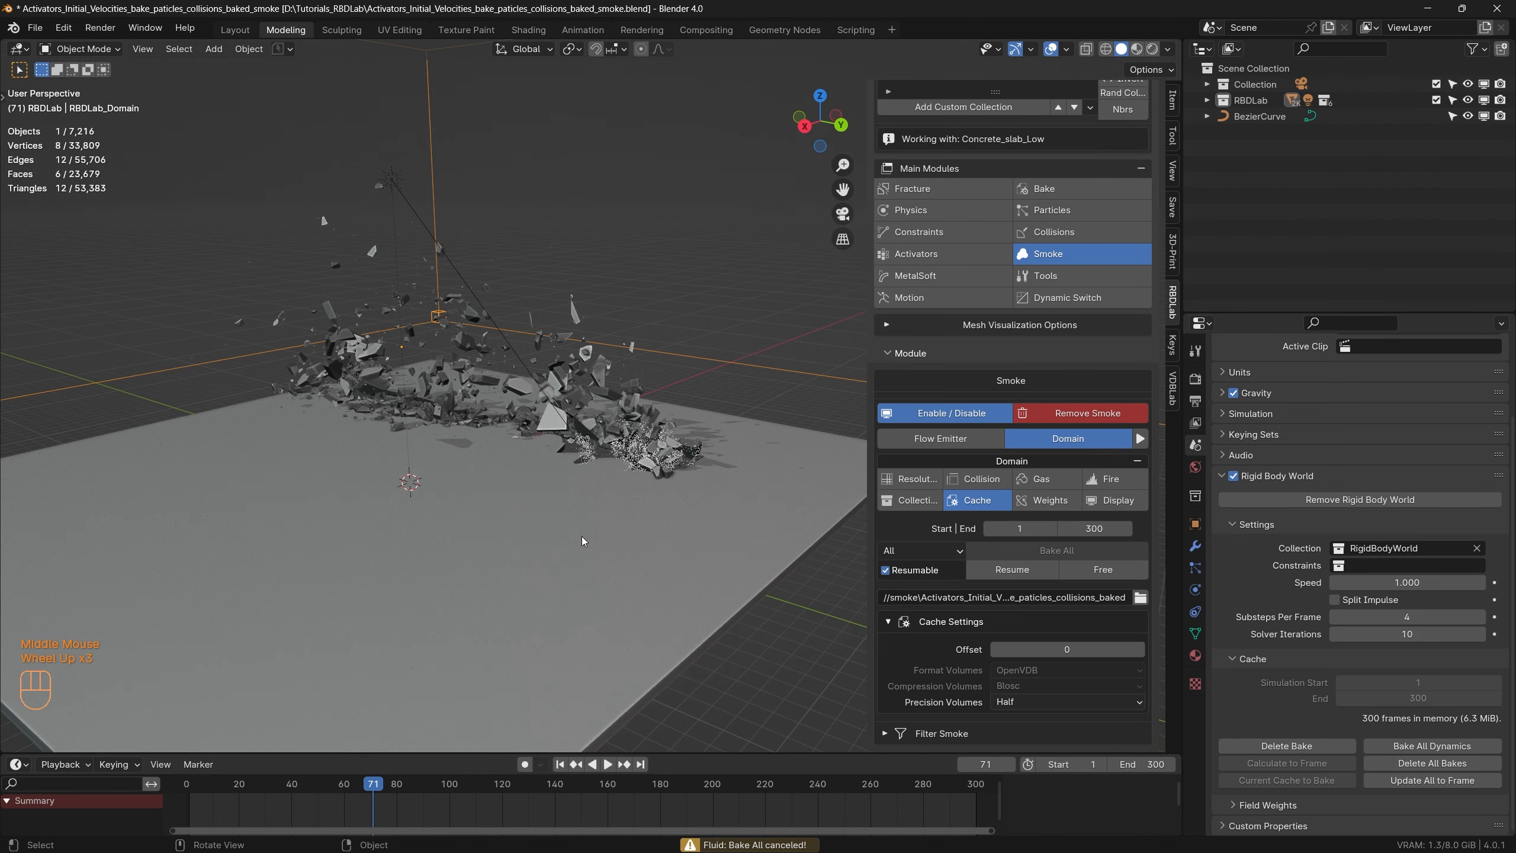
pyautogui.press('Left')
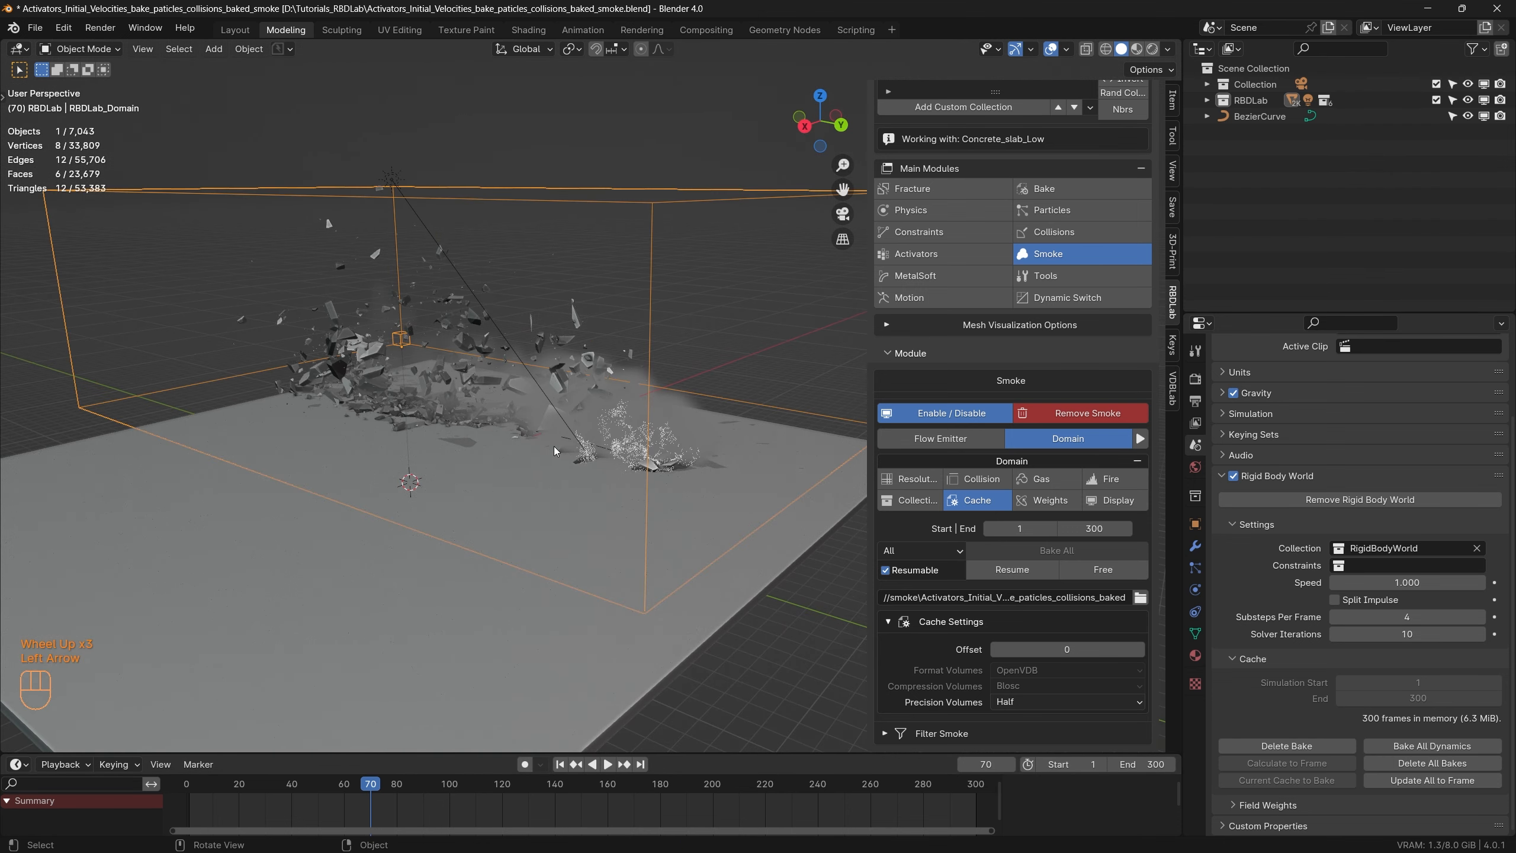
# Step: Play the partly baked smoke from the first frame while orbiting around the slab, and return to the start
pyautogui.click(559, 763)
pyautogui.press('space')
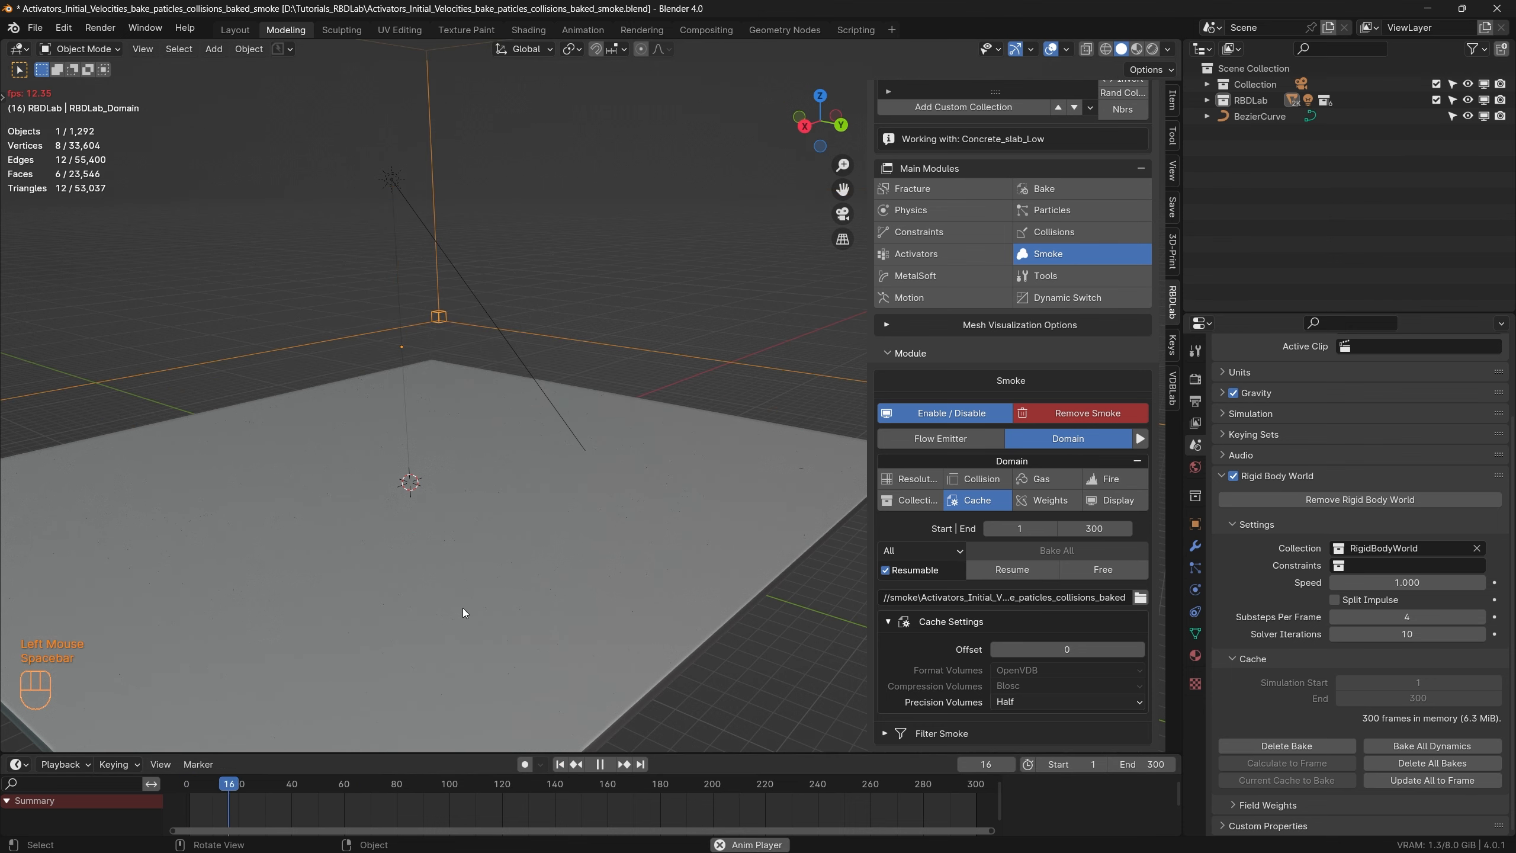
pyautogui.moveTo(444, 569); pyautogui.dragTo(396, 452, button='middle')
pyautogui.press('space')
pyautogui.click(560, 764)
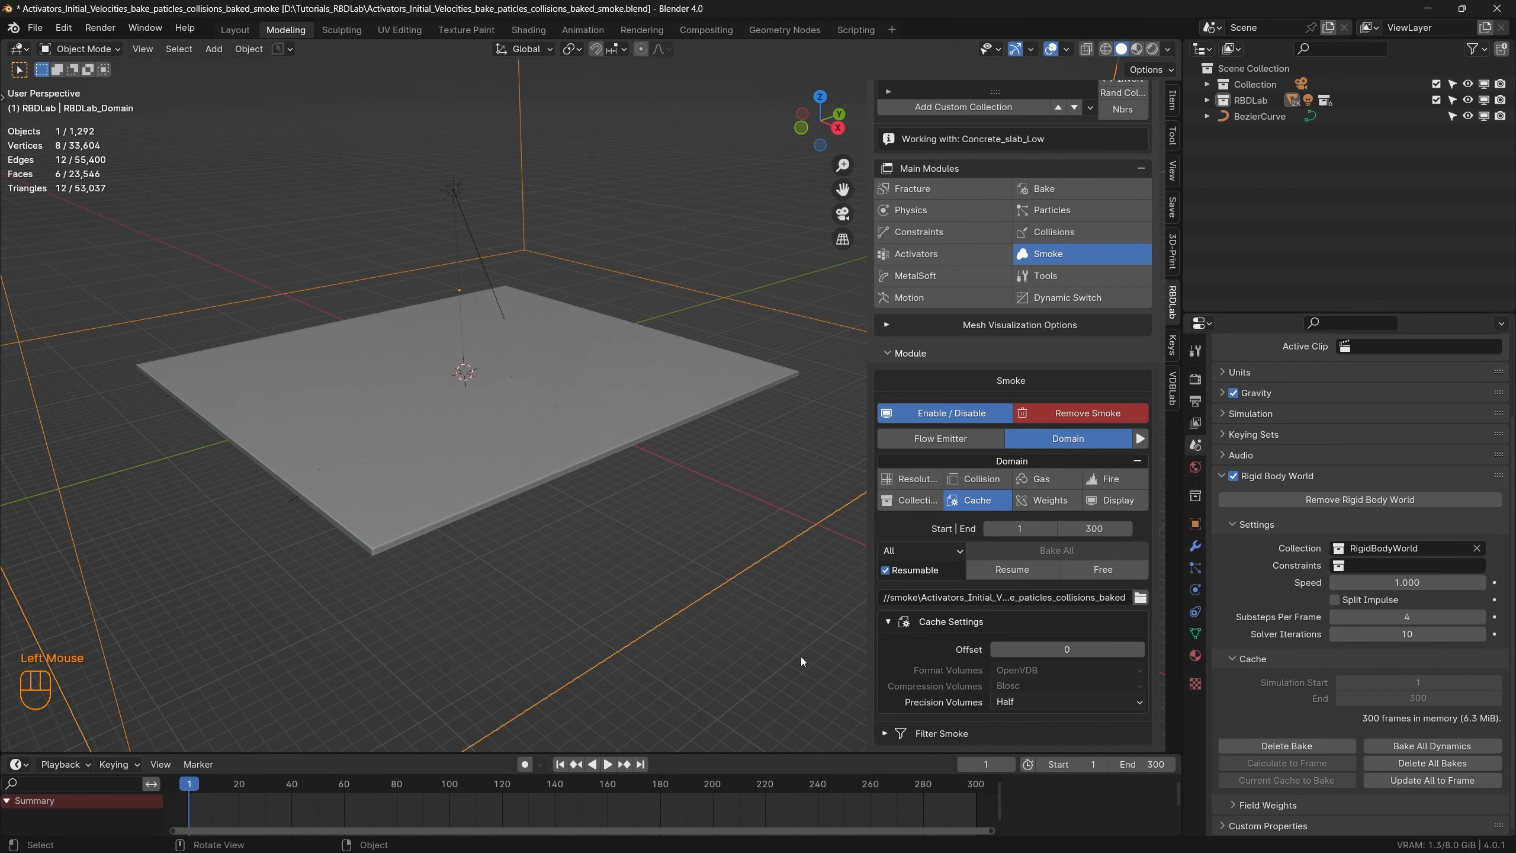
# Step: Resume the smoke bake through the full range and review its playback with overlays hidden in an enlarged viewport
pyautogui.click(1021, 569)
pyautogui.press('space')
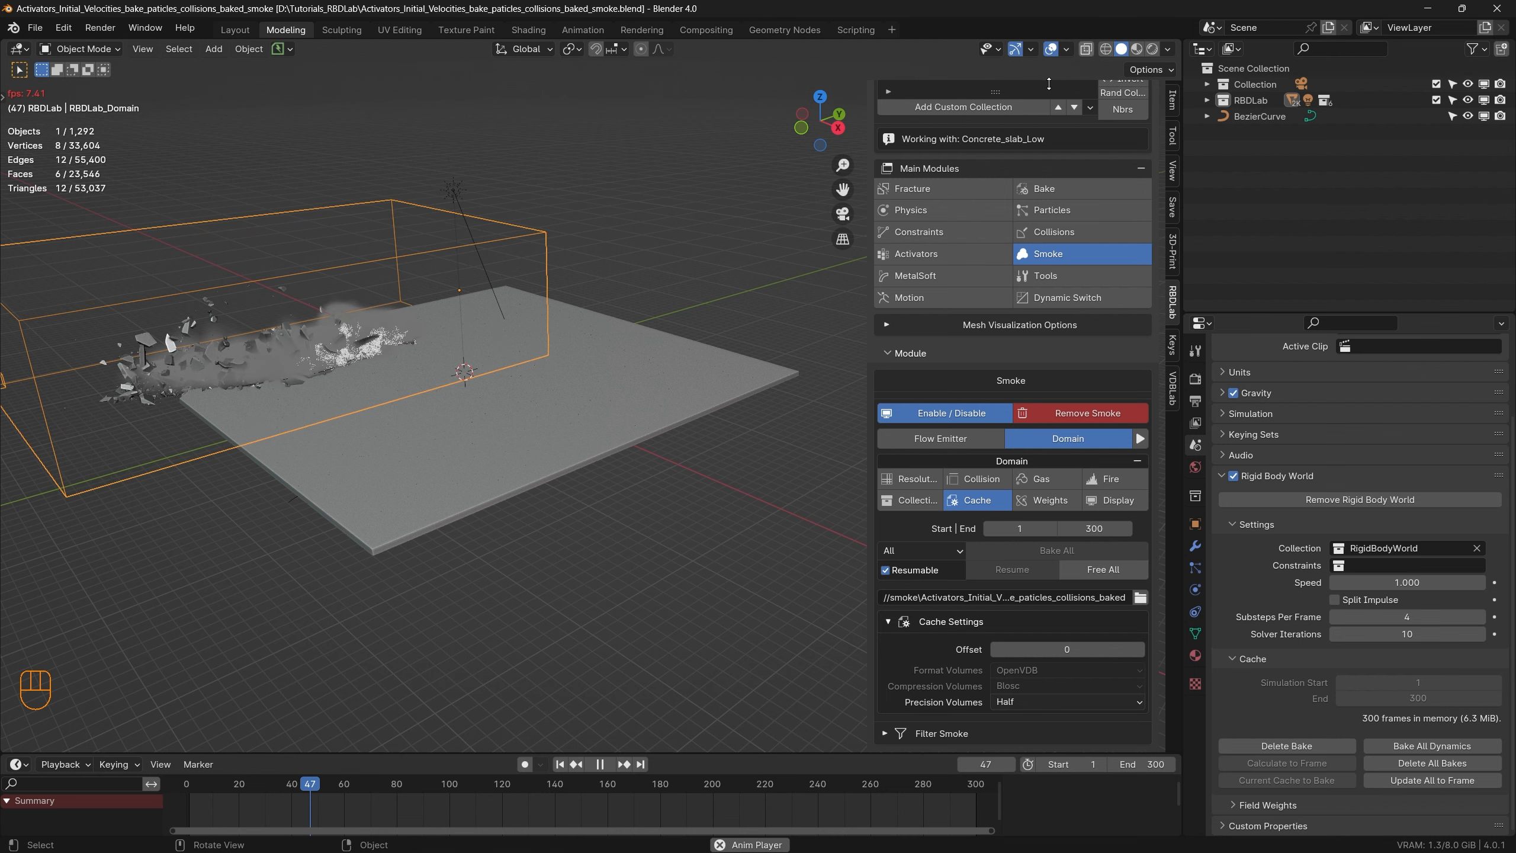
pyautogui.click(1050, 49)
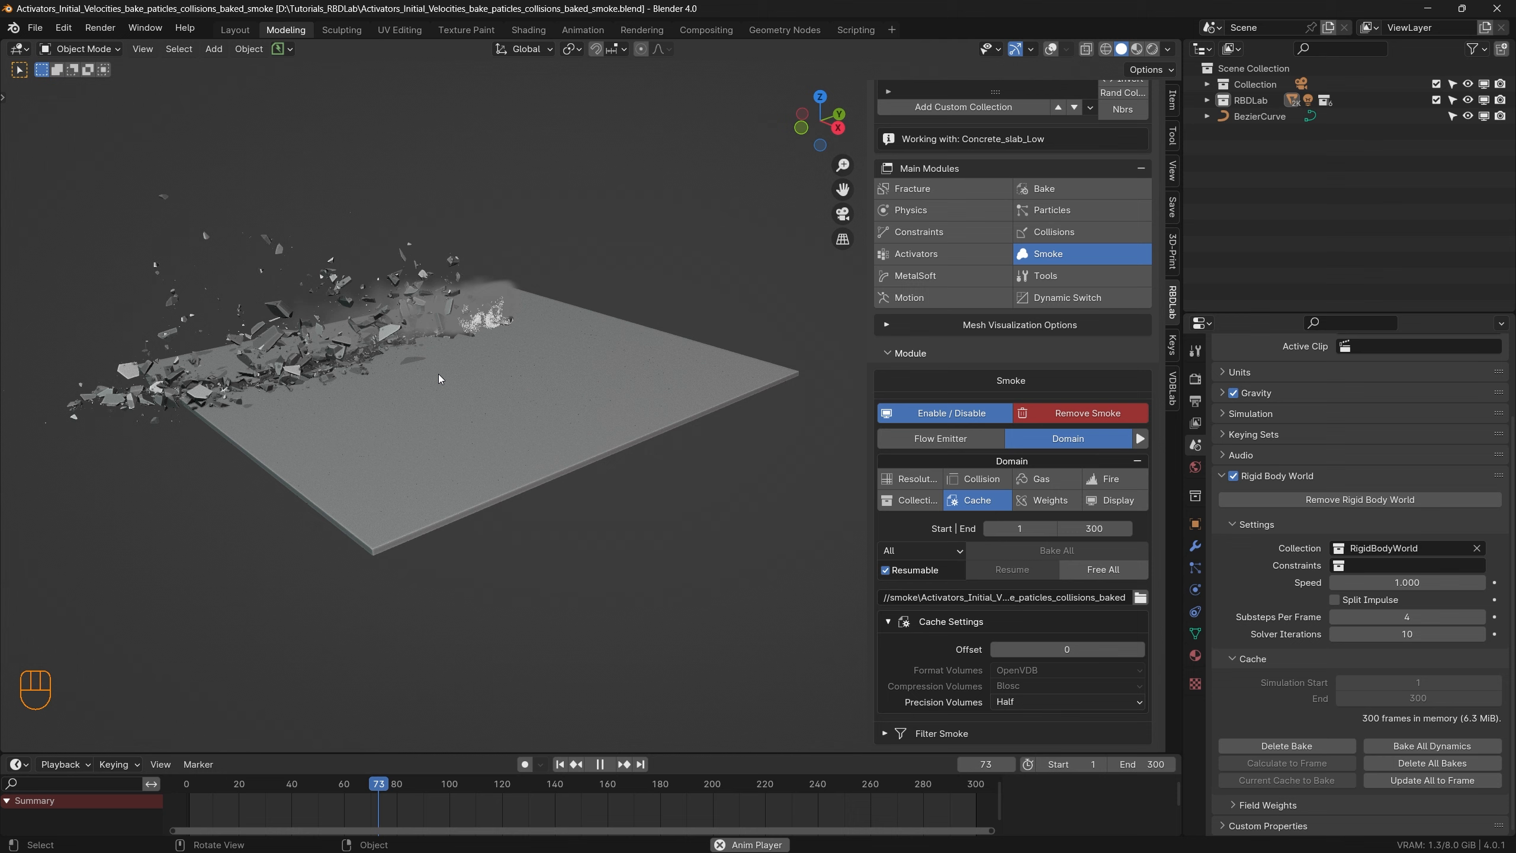
pyautogui.press('n')
pyautogui.keyDown('shift'); pyautogui.moveTo(442, 375); pyautogui.dragTo(502, 410, button='middle'); pyautogui.keyUp('shift')
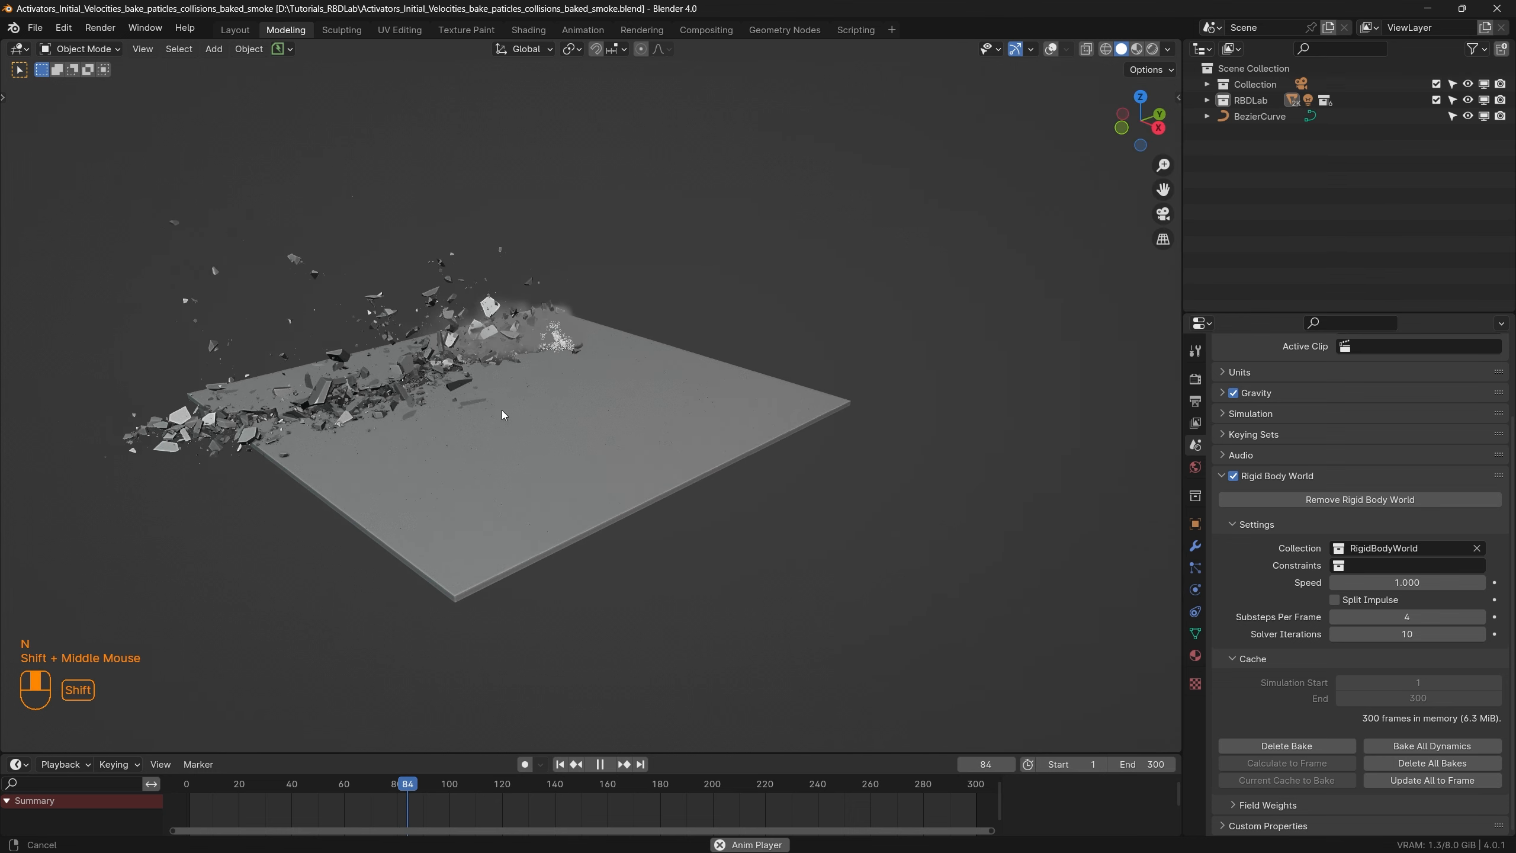
pyautogui.scroll(2, 509, 416)
pyautogui.keyDown('shift'); pyautogui.moveTo(587, 555); pyautogui.dragTo(583, 459, button='middle'); pyautogui.keyUp('shift')
pyautogui.scroll(-1, 582, 458)
pyautogui.press('Escape')
pyautogui.press('n')
# Step: Enable noise on the smoke domain with an upres scale of 4 and set the domain resolution to 256
pyautogui.click(1068, 355)
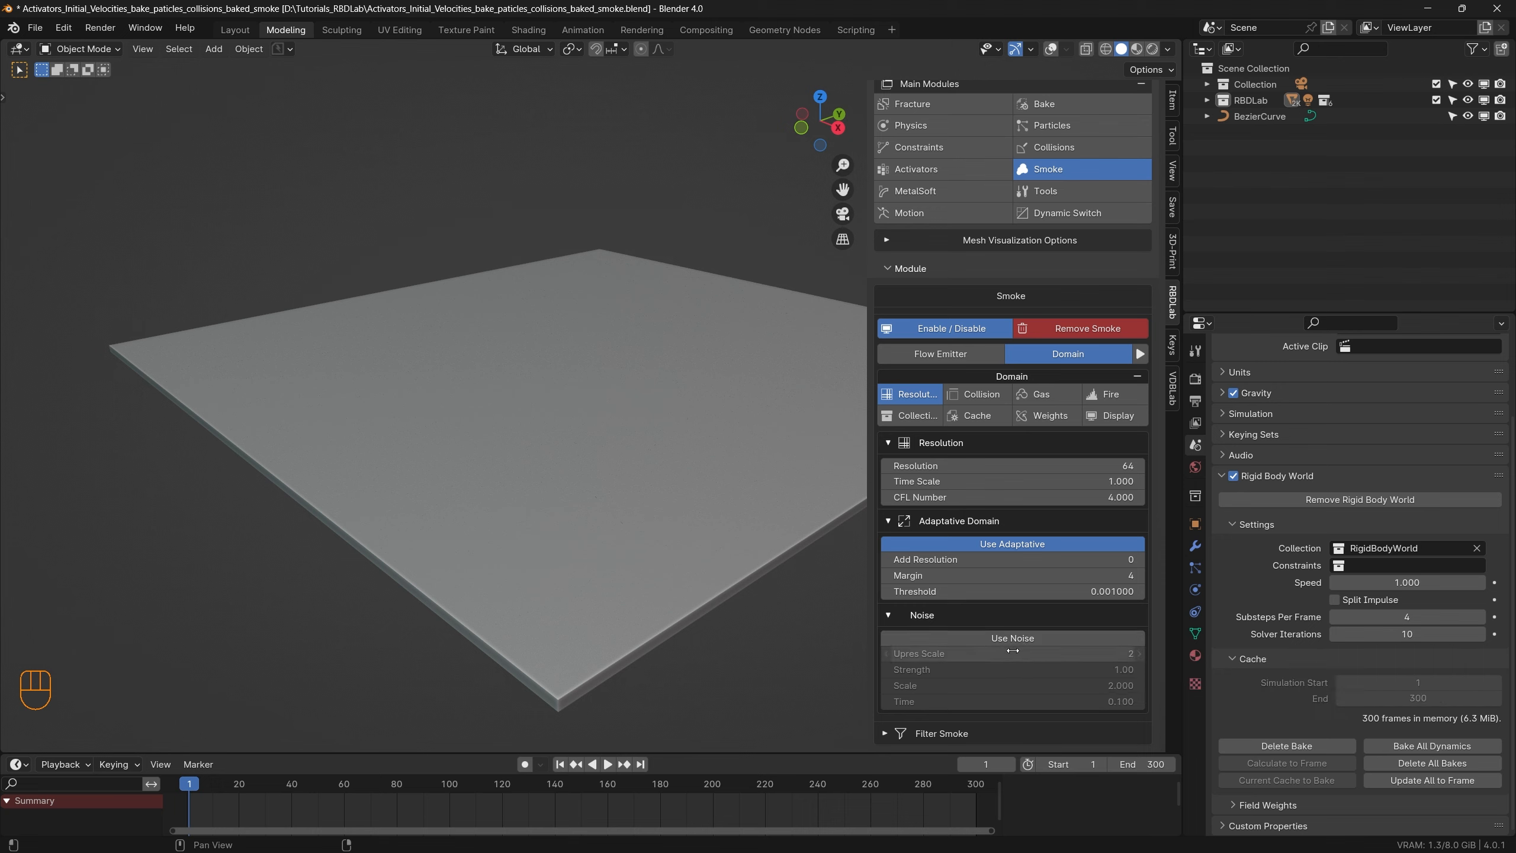
pyautogui.click(1012, 638)
pyautogui.scroll(4, 1014, 596)
pyautogui.doubleClick(1081, 551)
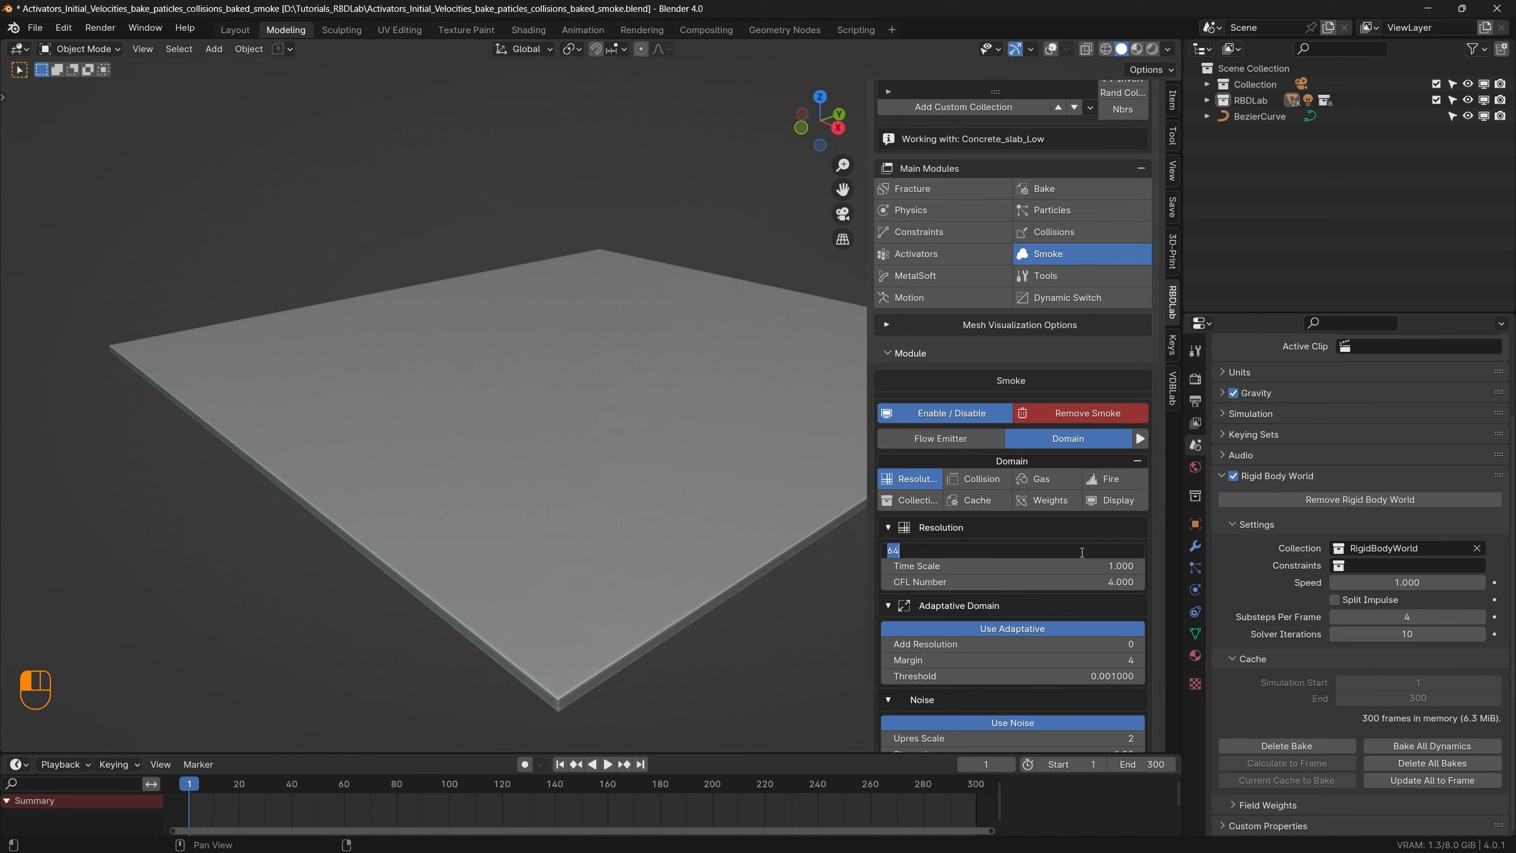
pyautogui.write('256')
pyautogui.press('Return')
pyautogui.scroll(-2, 1083, 617)
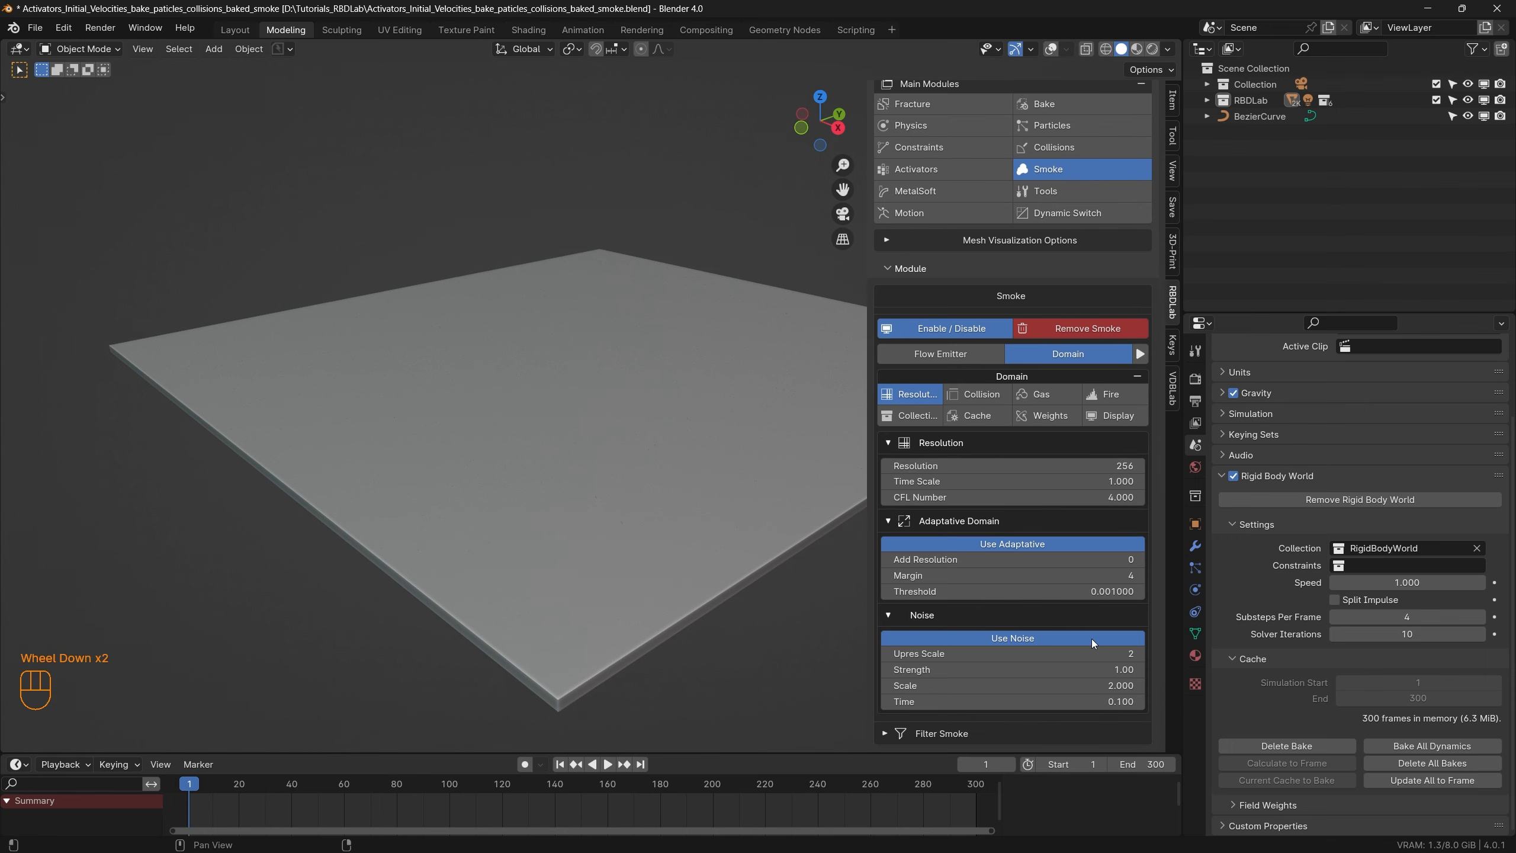
pyautogui.click(1120, 654)
pyautogui.write('4')
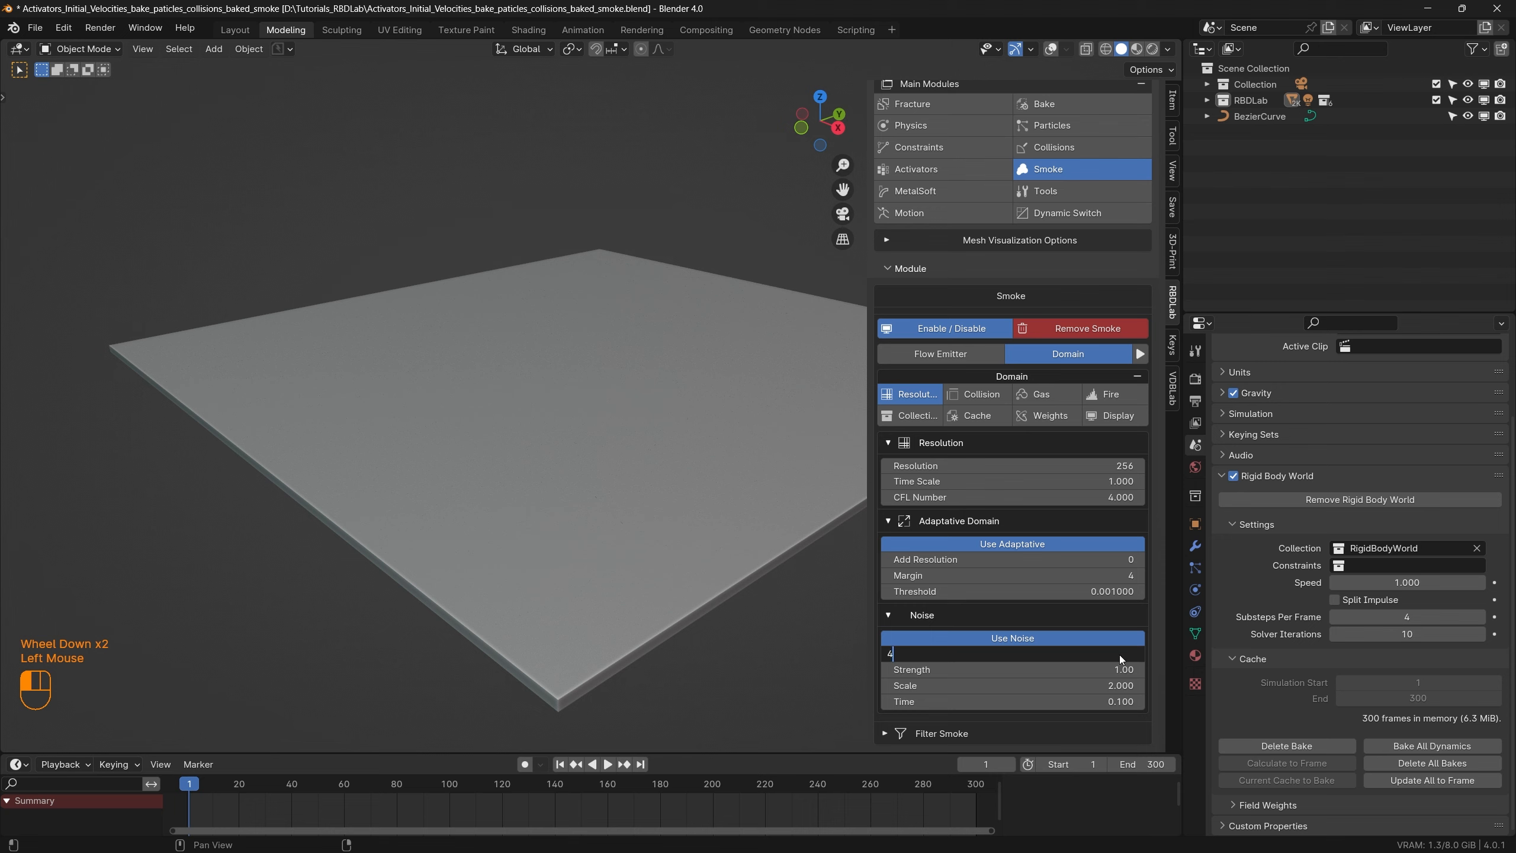
pyautogui.press('Return')
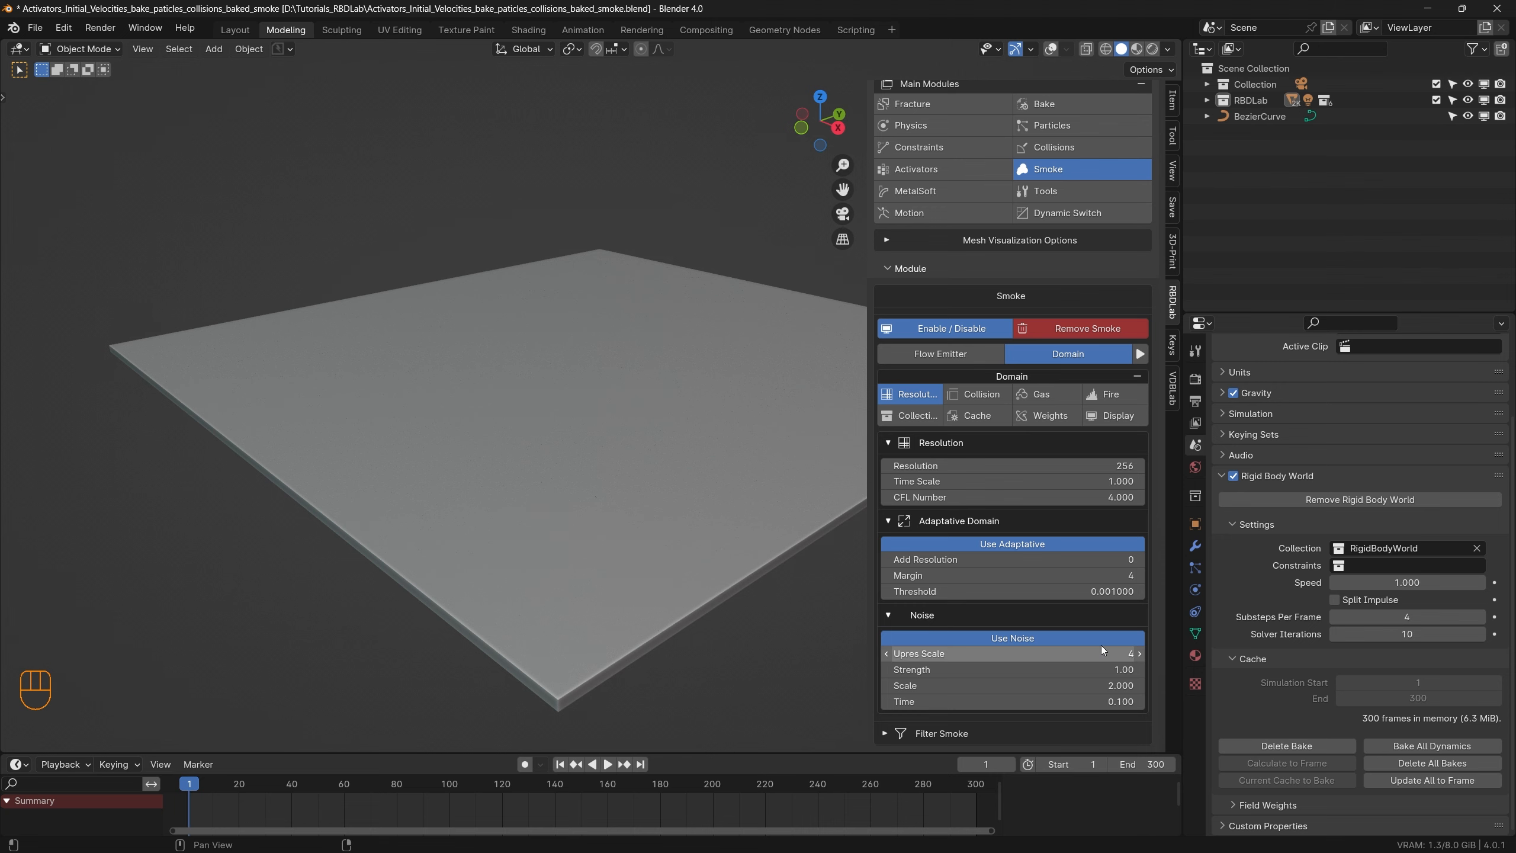
# Step: Save the project file and start baking all the smoke with the current domain settings
pyautogui.click(35, 27)
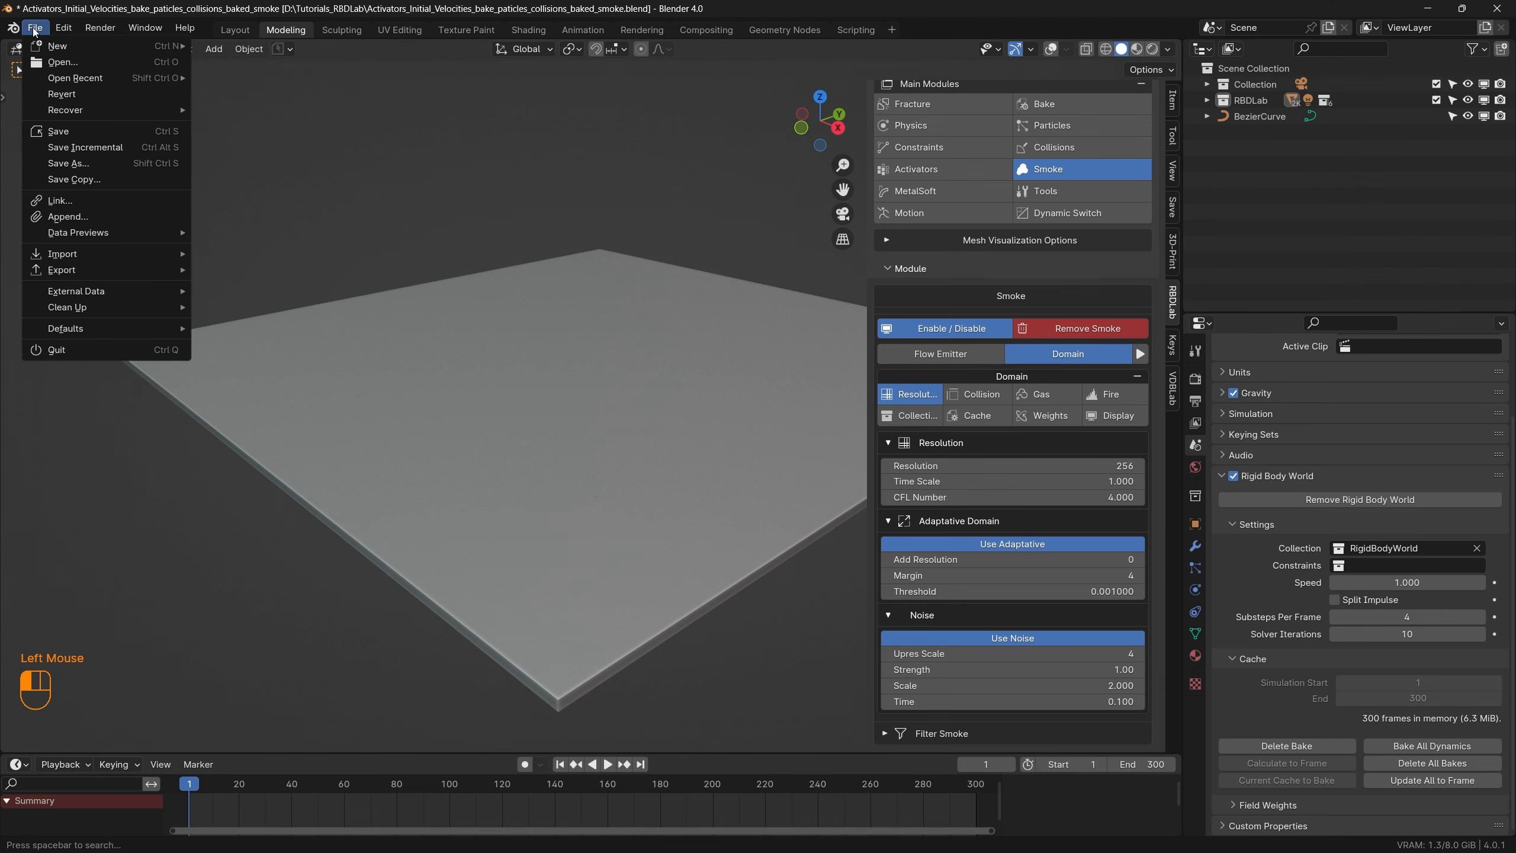
pyautogui.click(74, 132)
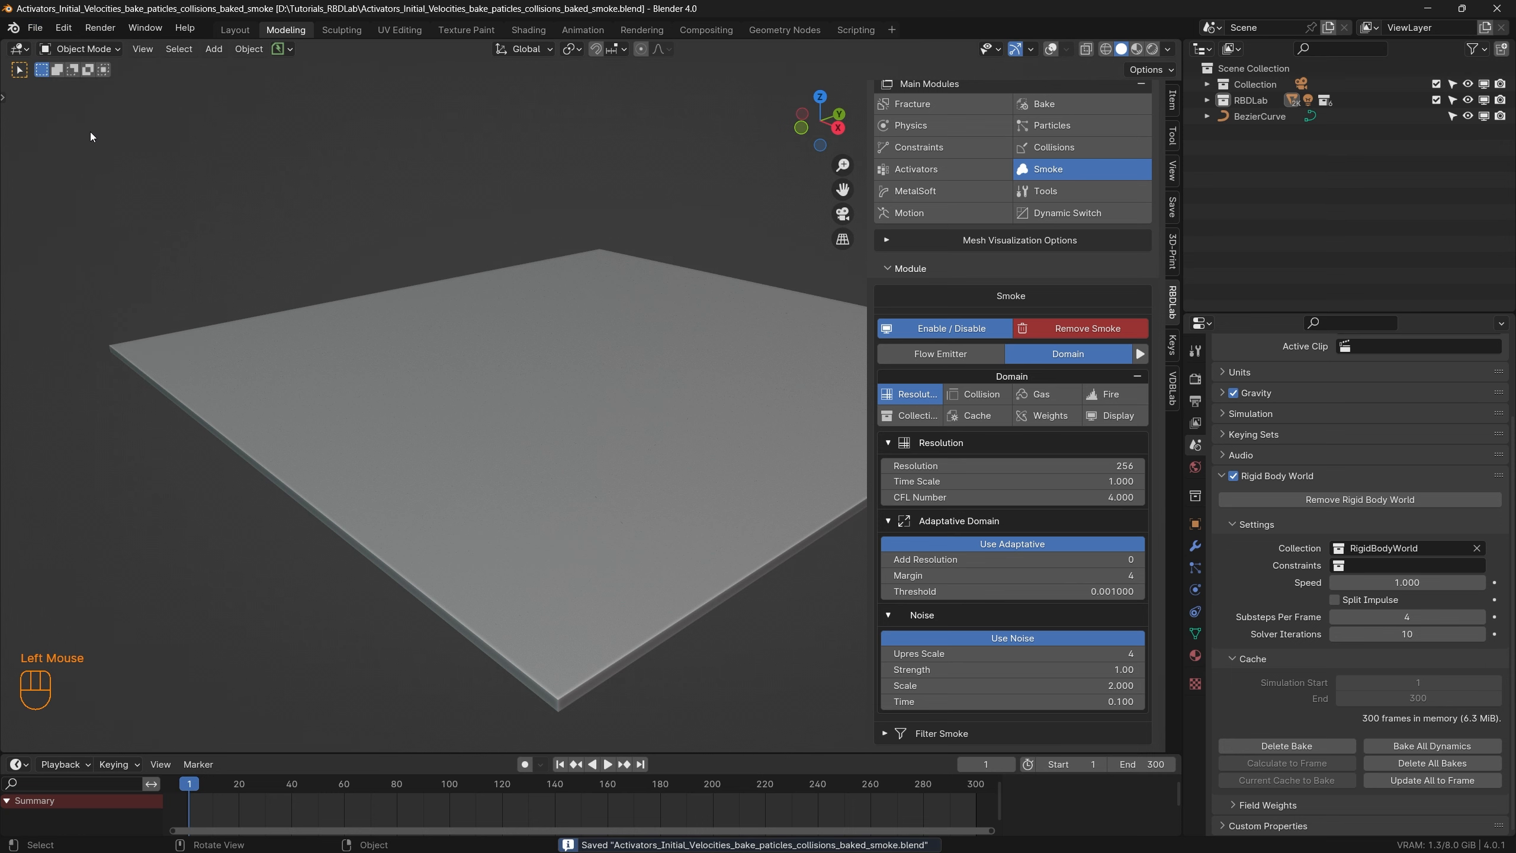
pyautogui.click(986, 413)
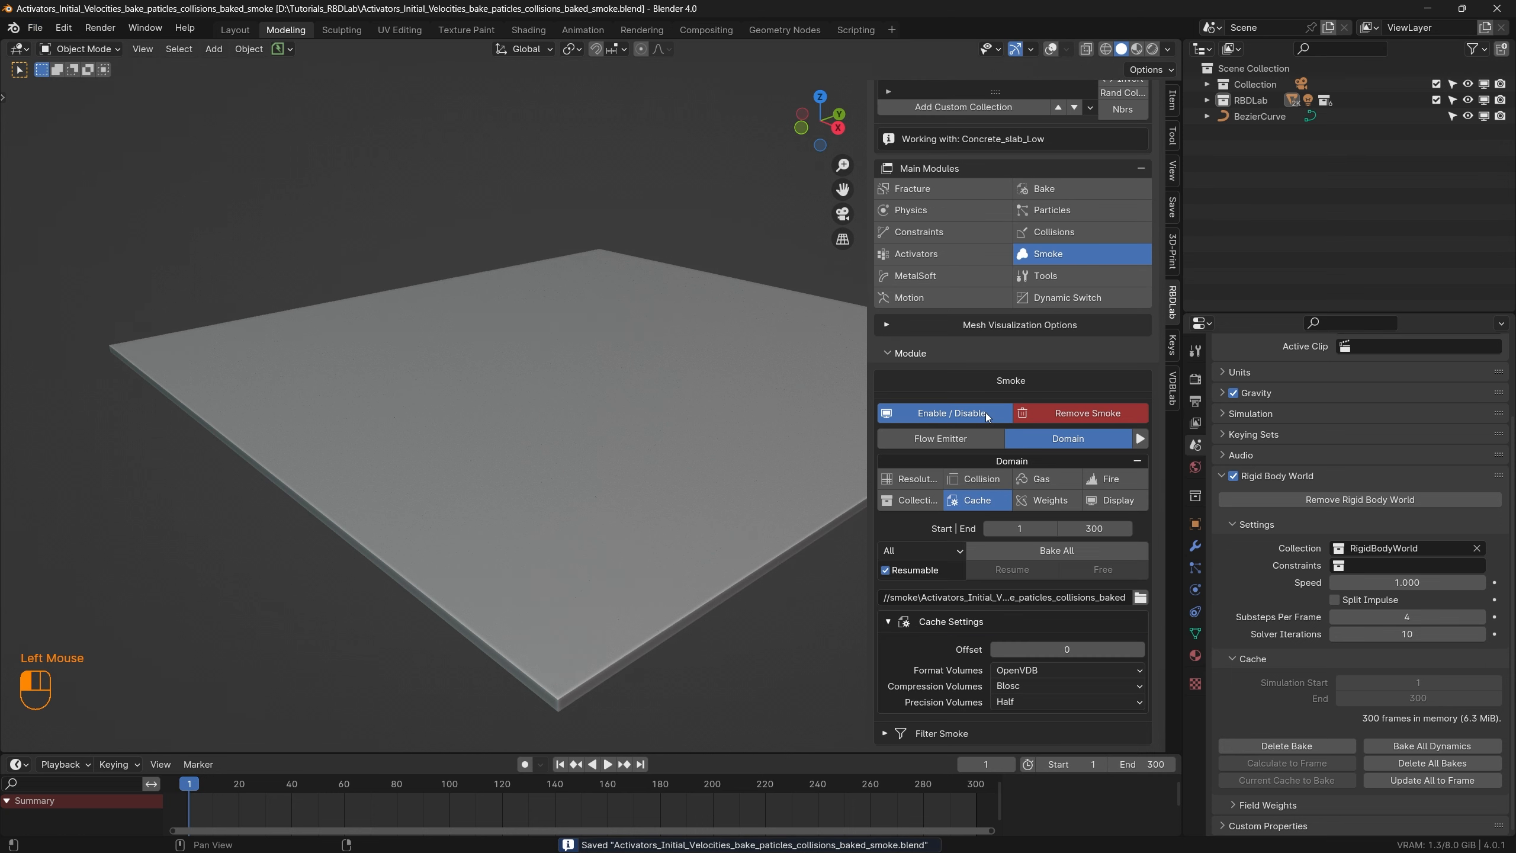
pyautogui.click(1062, 550)
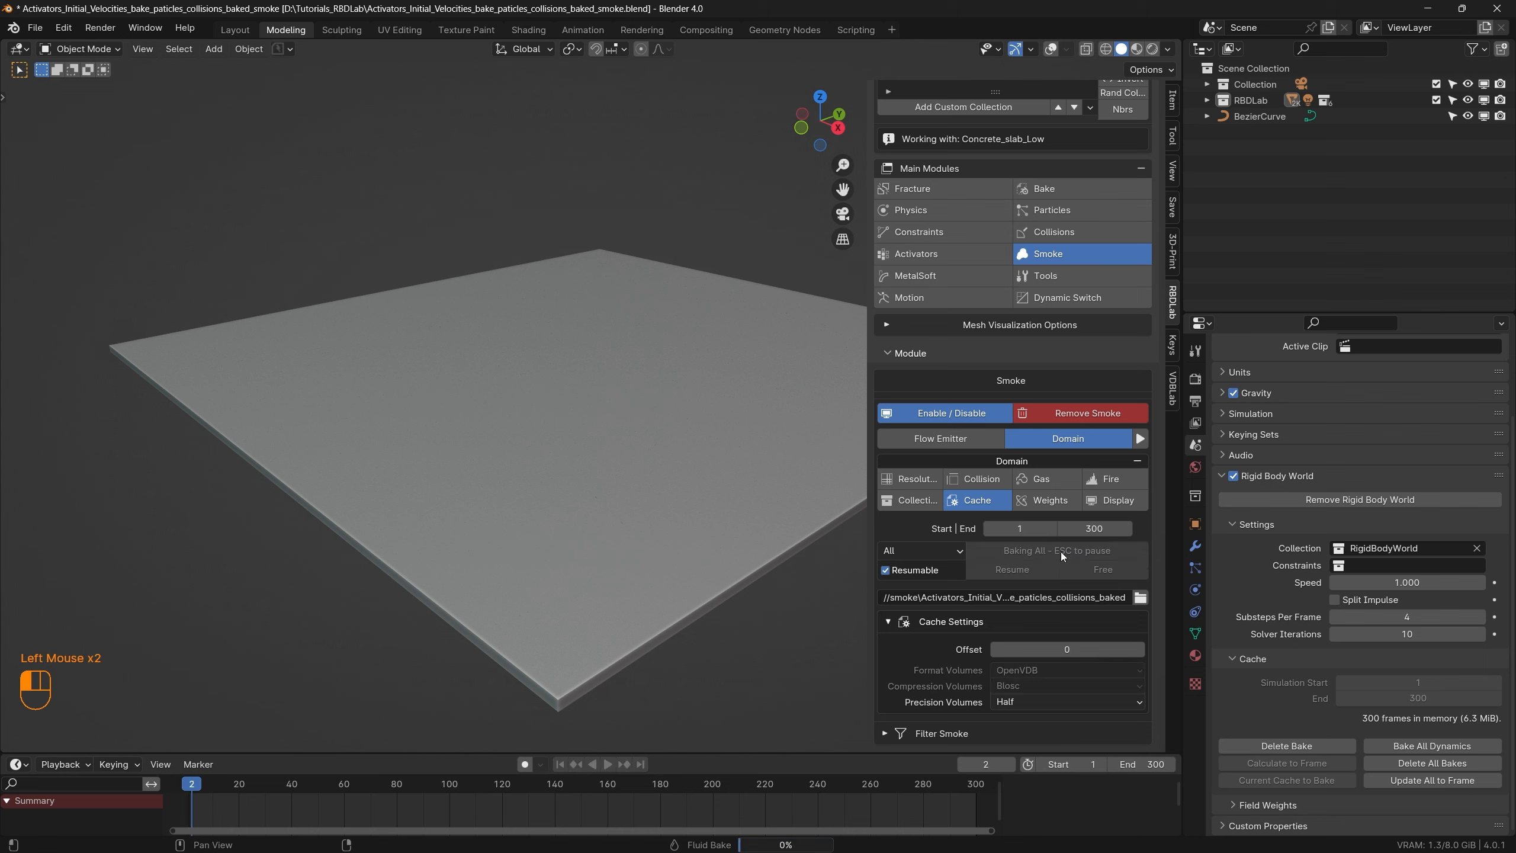
# Step: Cancel the running smoke bake, return to frame 1 and set the domain's adaptive threshold to 0.000010
pyautogui.press('Escape')
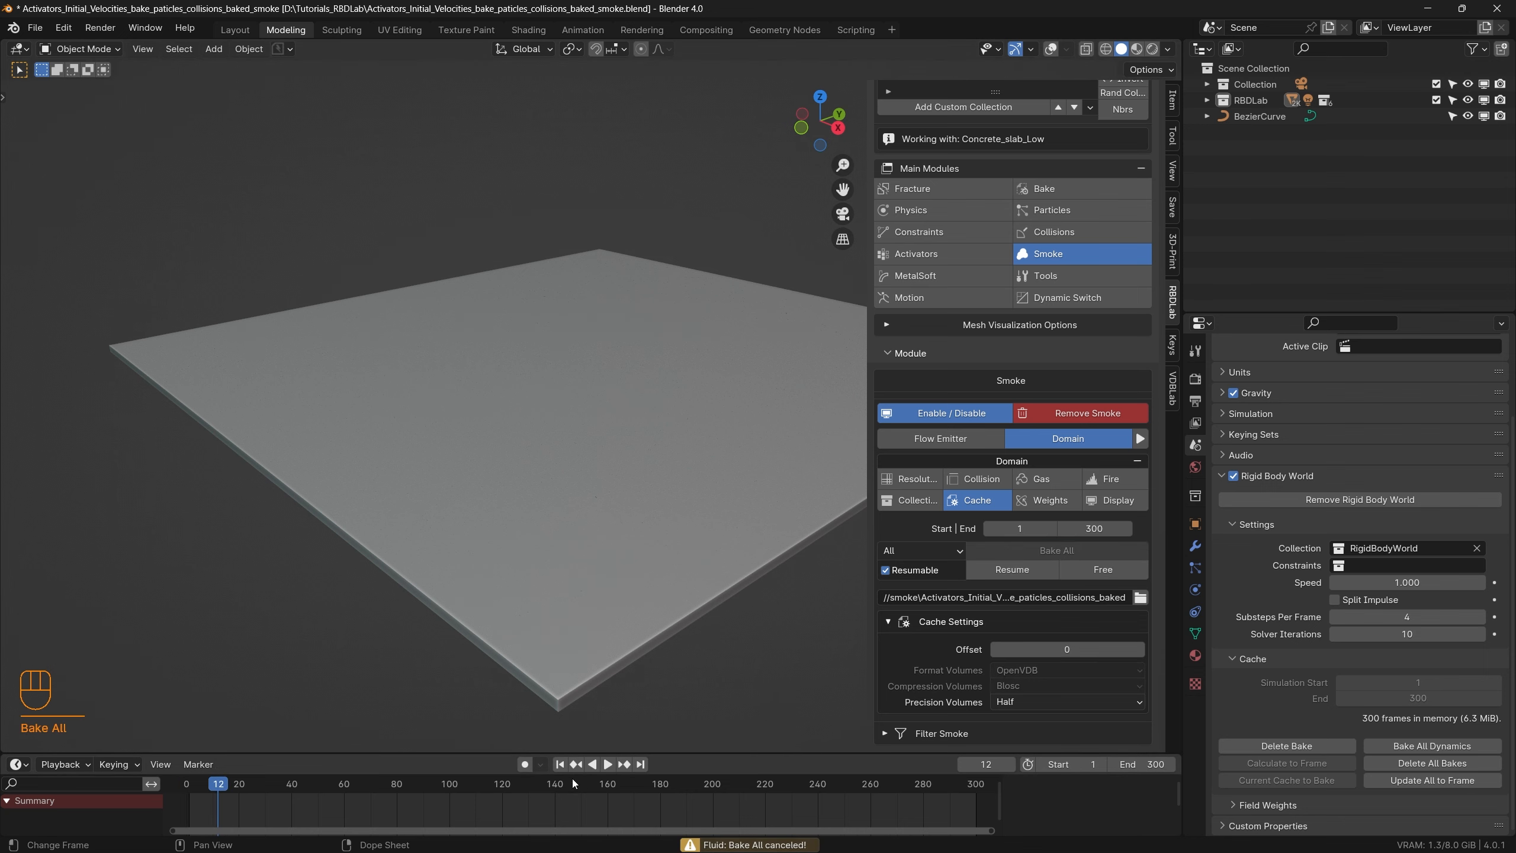
pyautogui.click(562, 764)
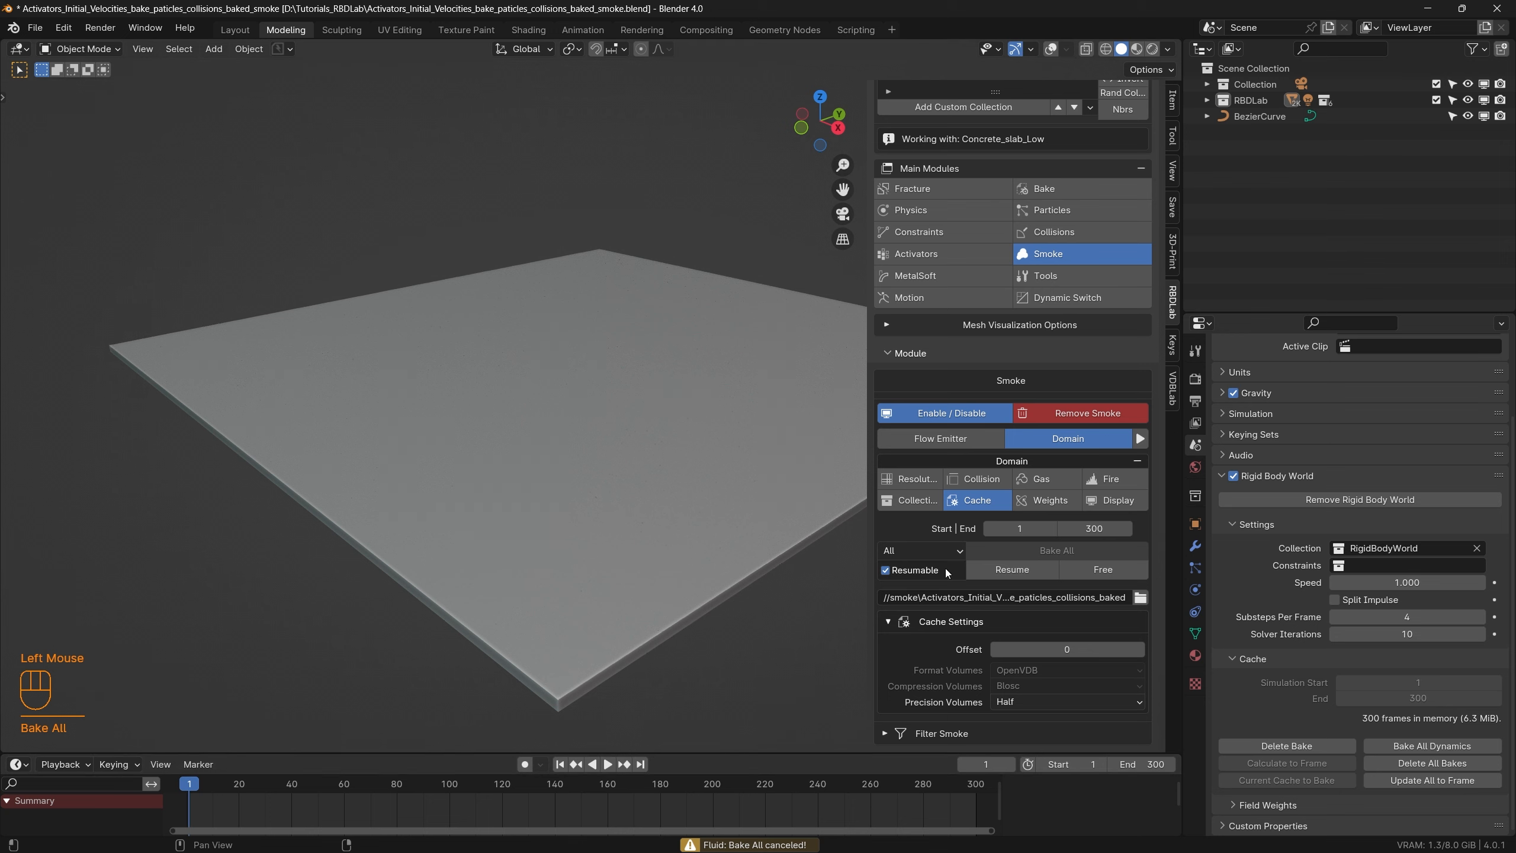
pyautogui.click(909, 478)
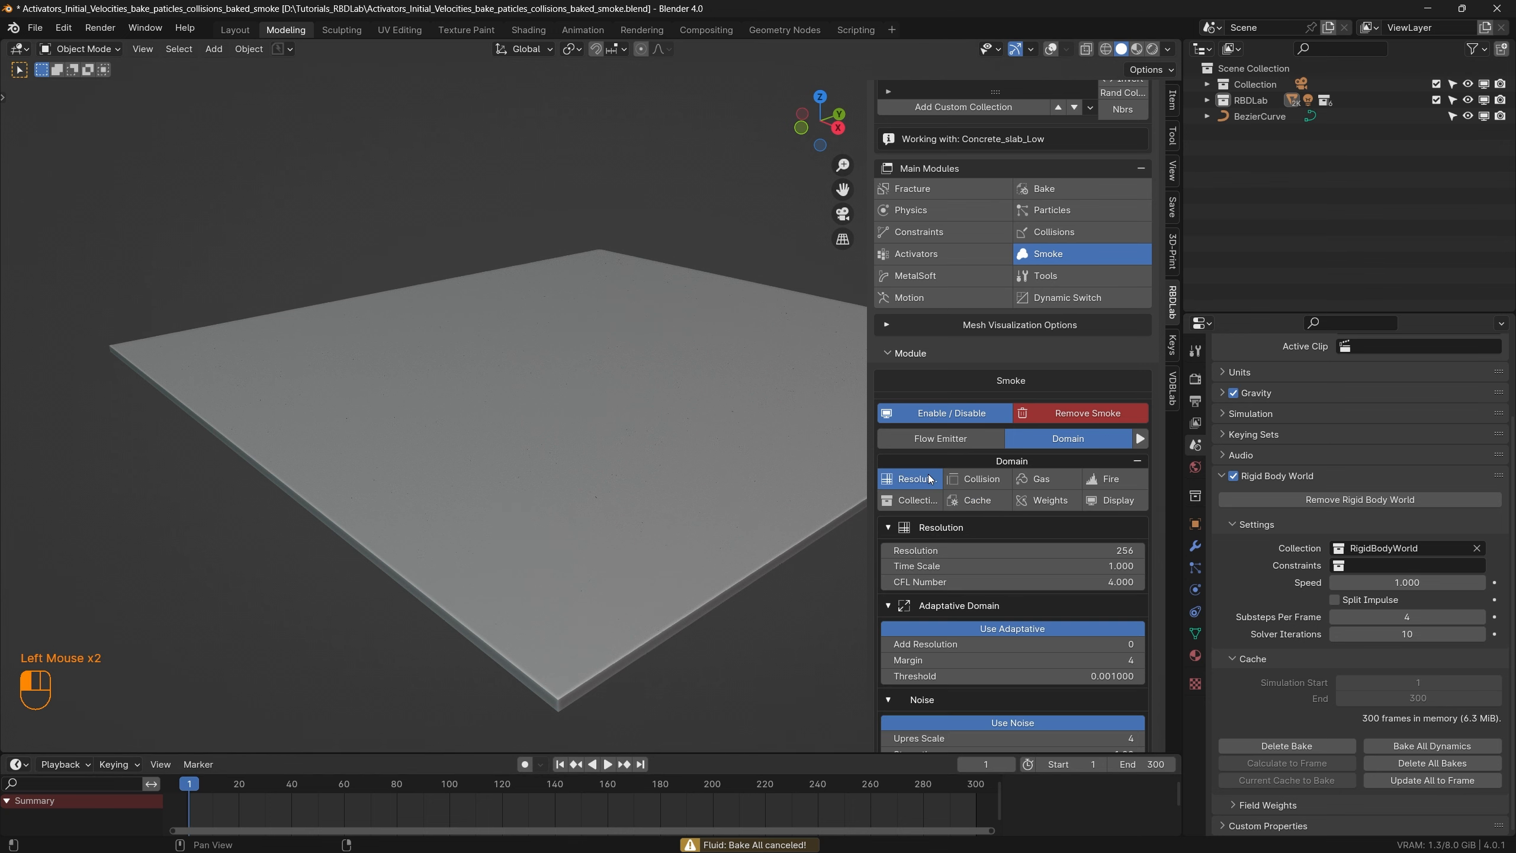
pyautogui.click(1090, 676)
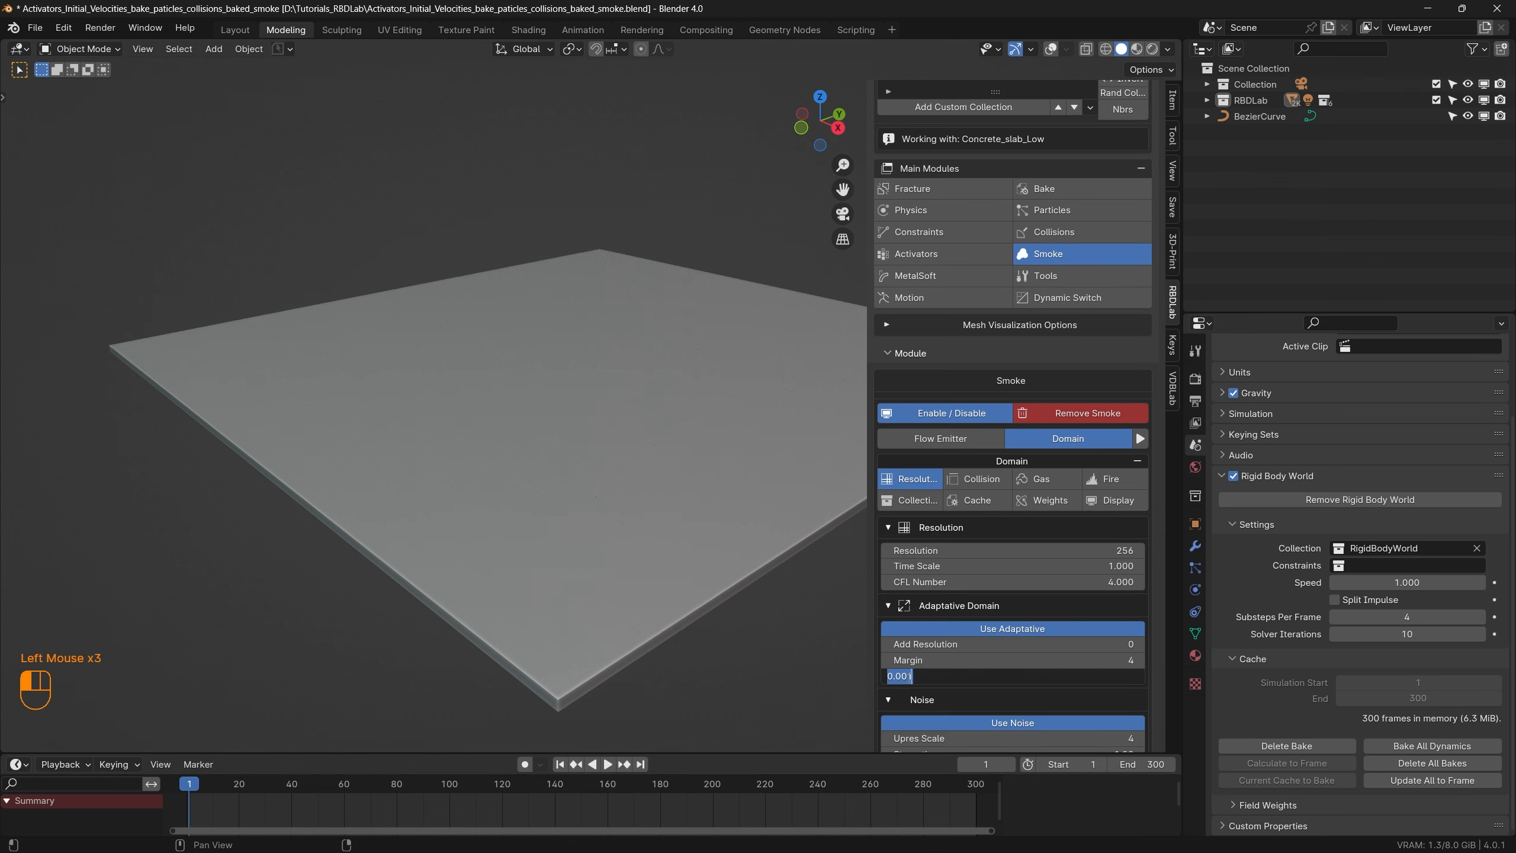
pyautogui.click(909, 677)
pyautogui.write('00')
pyautogui.press('Return')
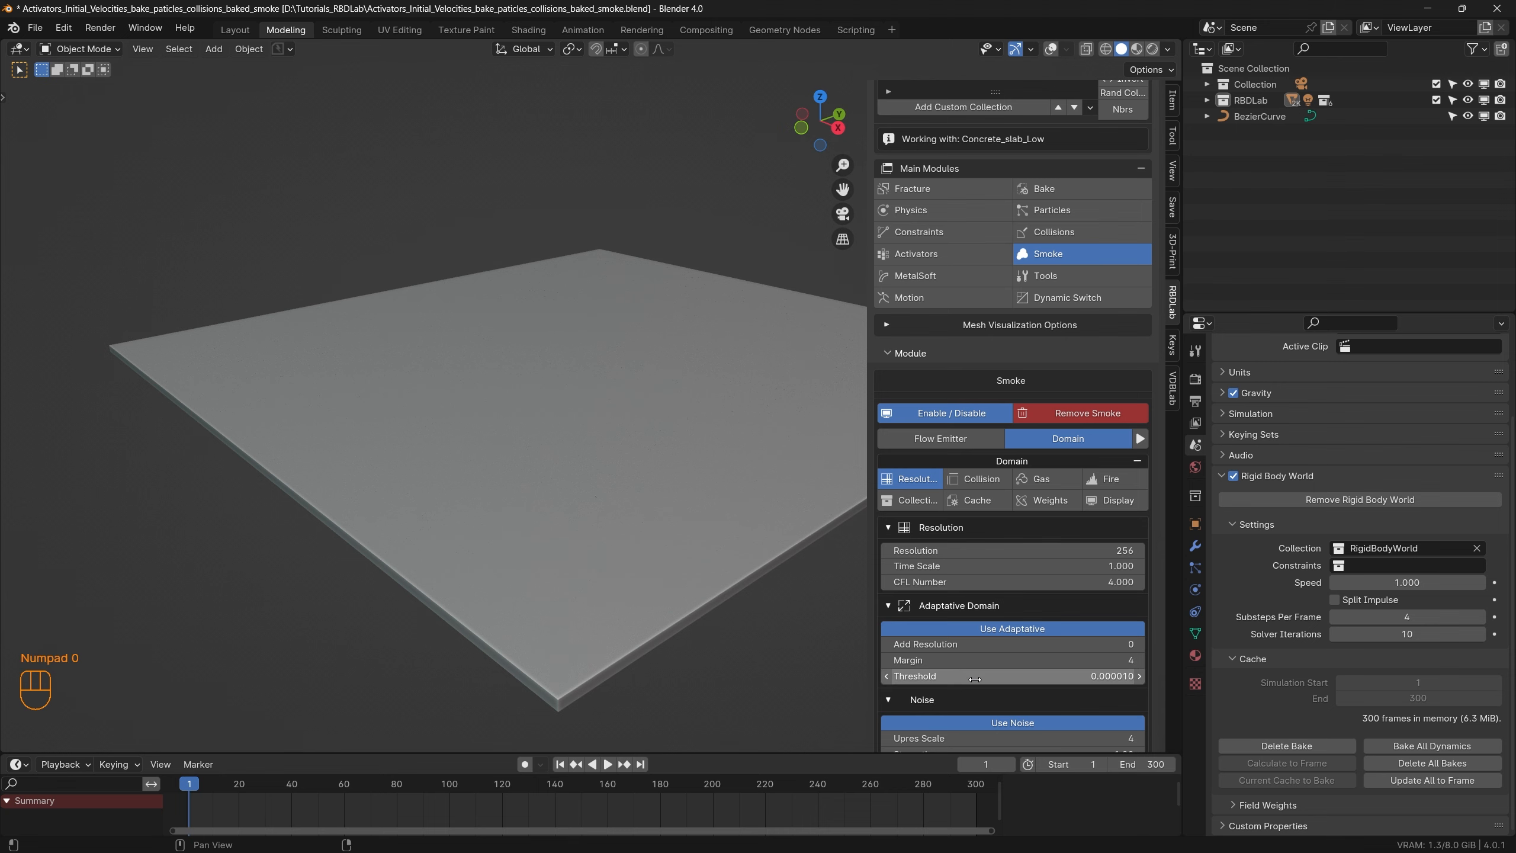
# Step: Review the smoke domain's noise settings, return to its cache settings and save the project file
pyautogui.scroll(-2, 1061, 693)
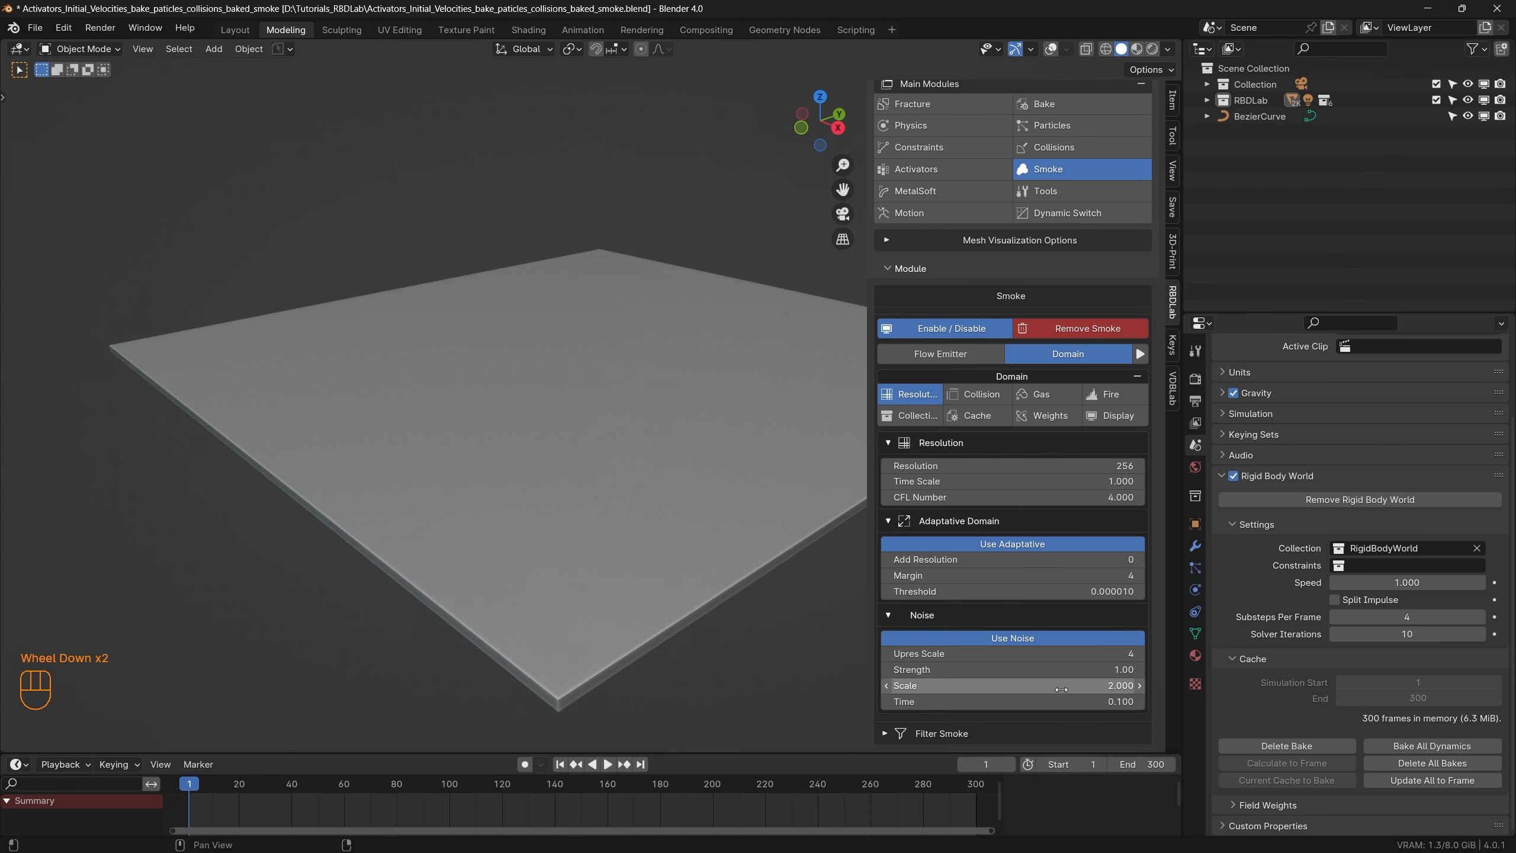
pyautogui.scroll(1, 1061, 690)
pyautogui.scroll(-1, 1061, 690)
pyautogui.scroll(1, 1061, 690)
pyautogui.click(978, 479)
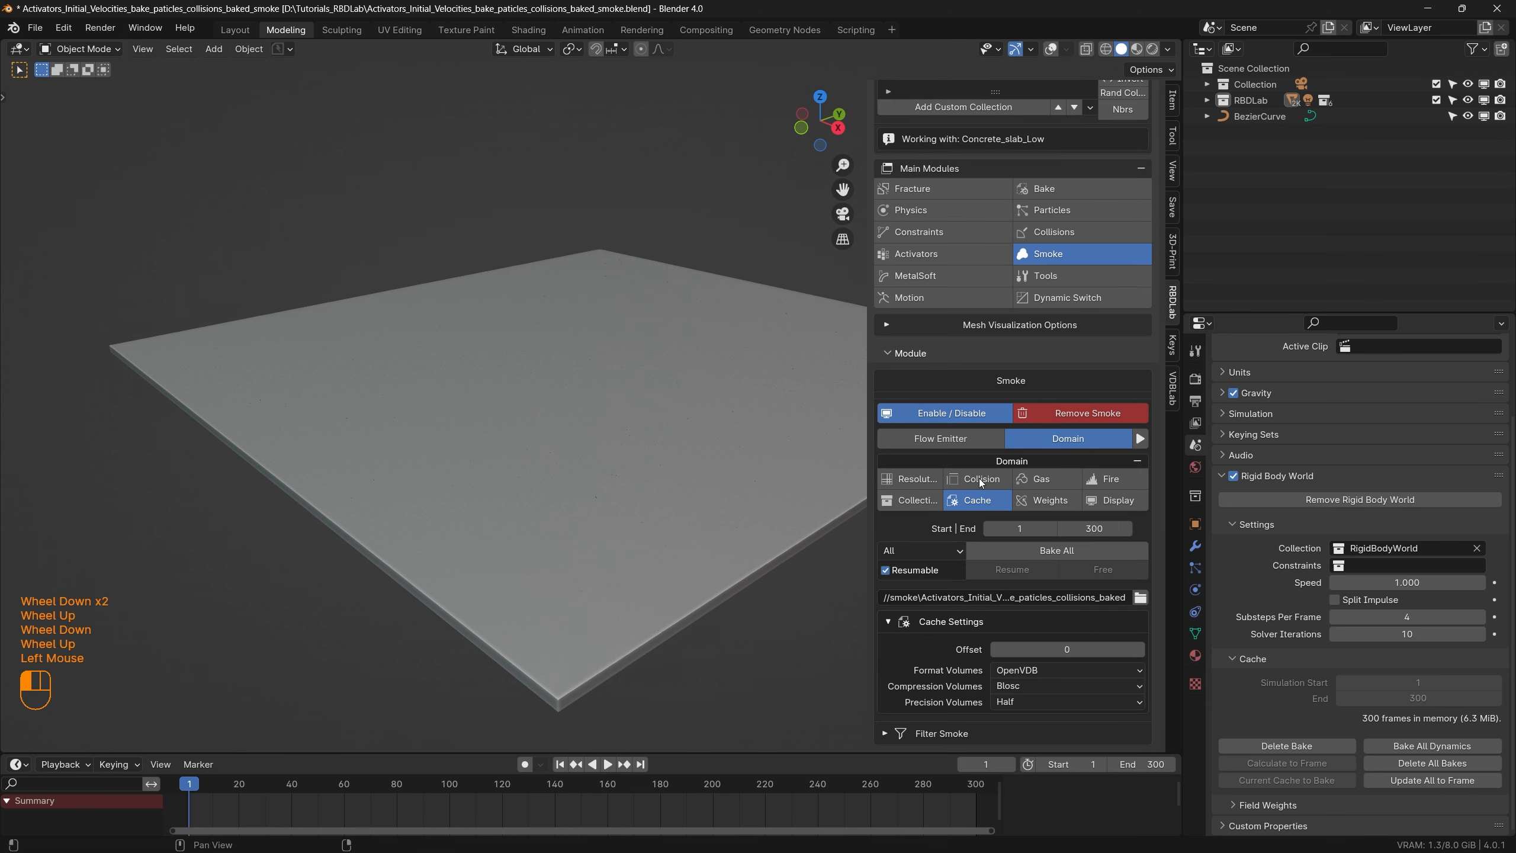
pyautogui.click(34, 28)
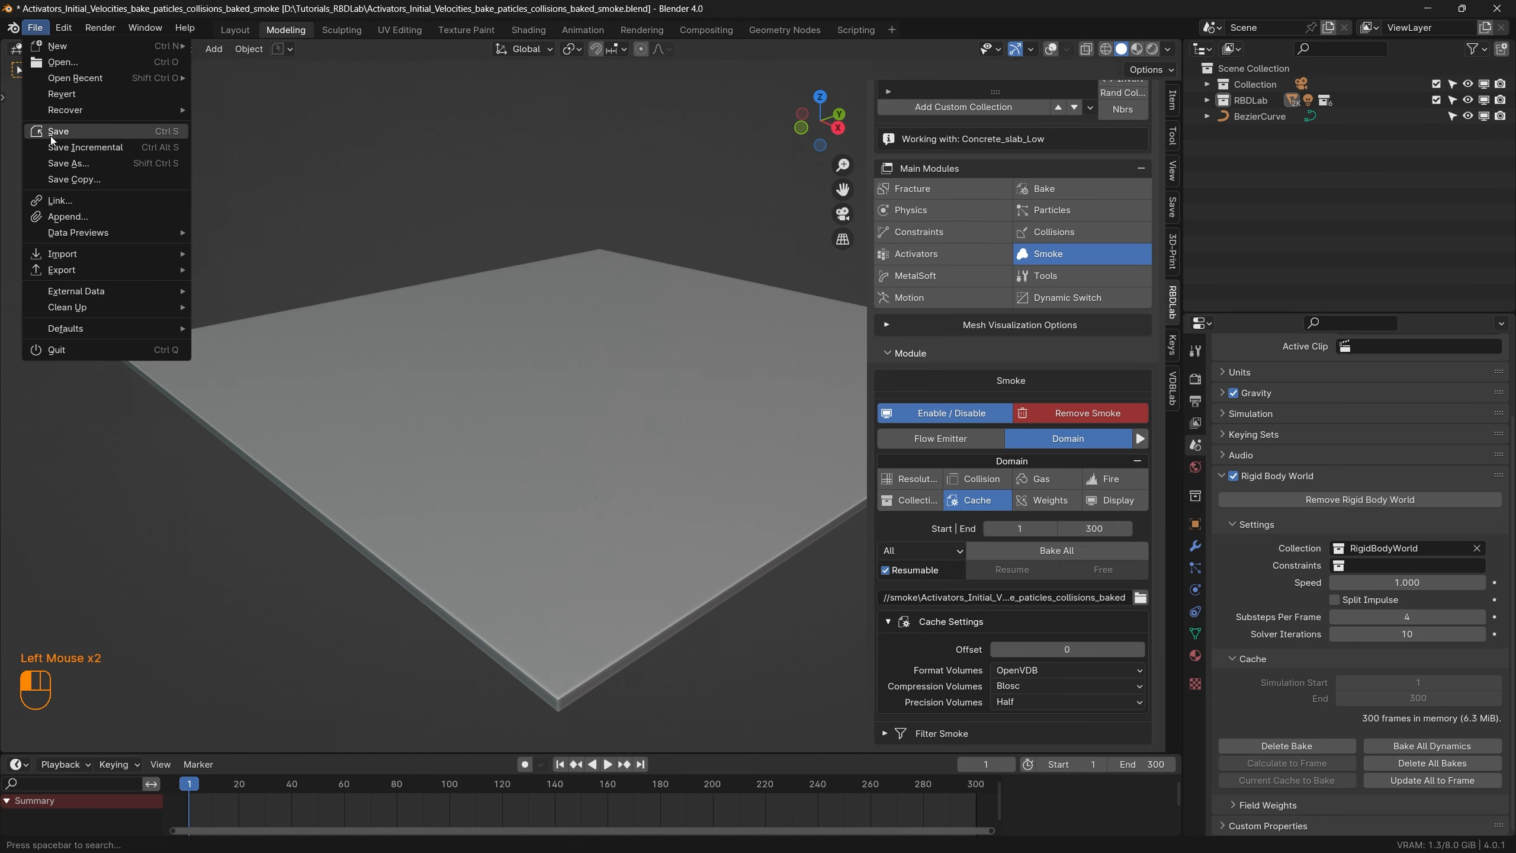
pyautogui.click(76, 131)
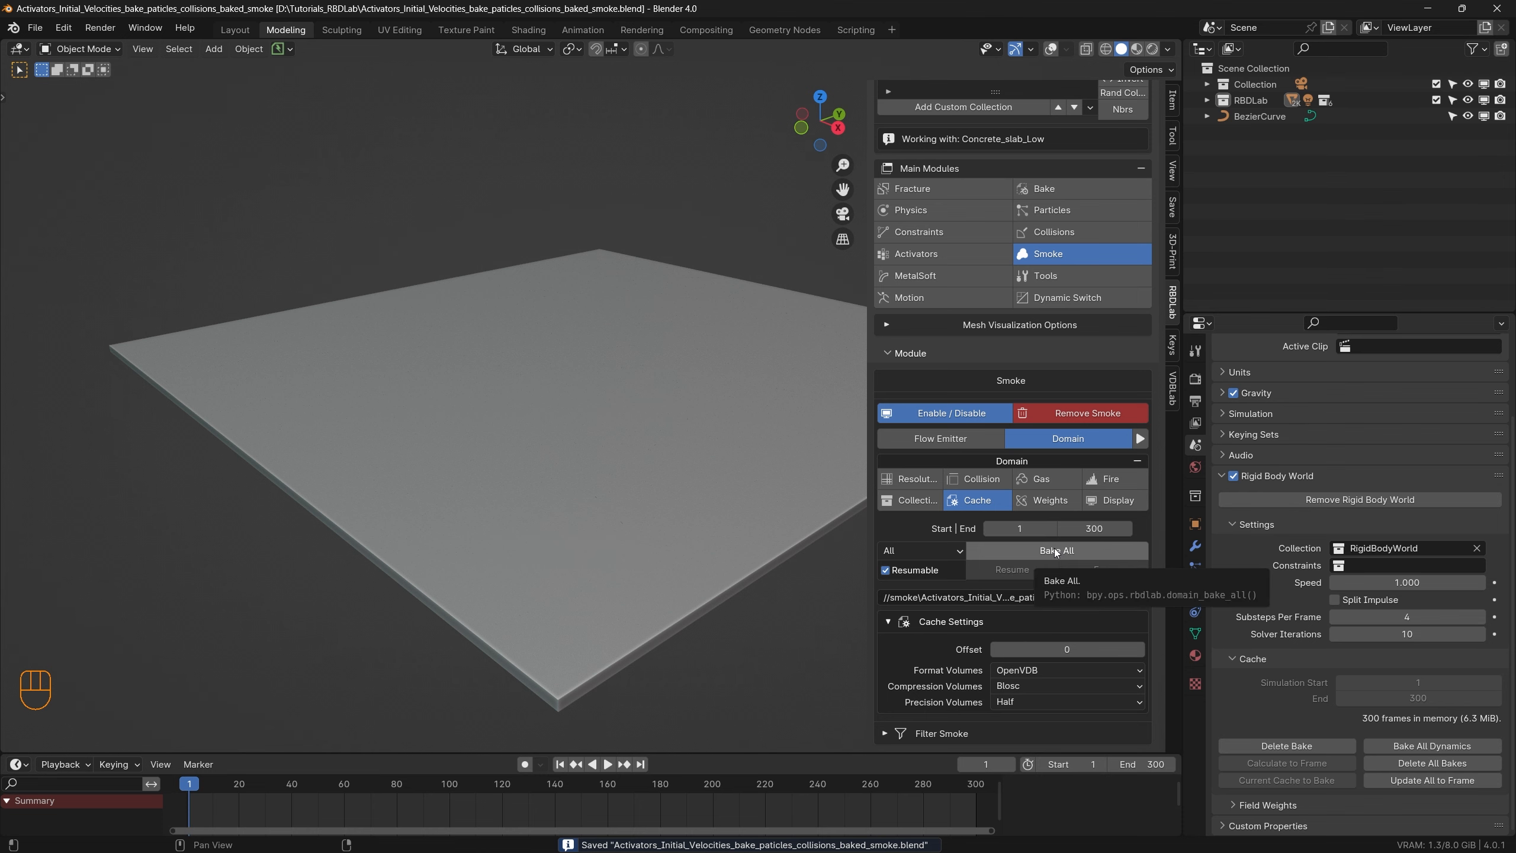
# Step: Bake all the smoke with the updated domain settings, checking the CPU load in Task Manager before and after
pyautogui.click(323, 848)
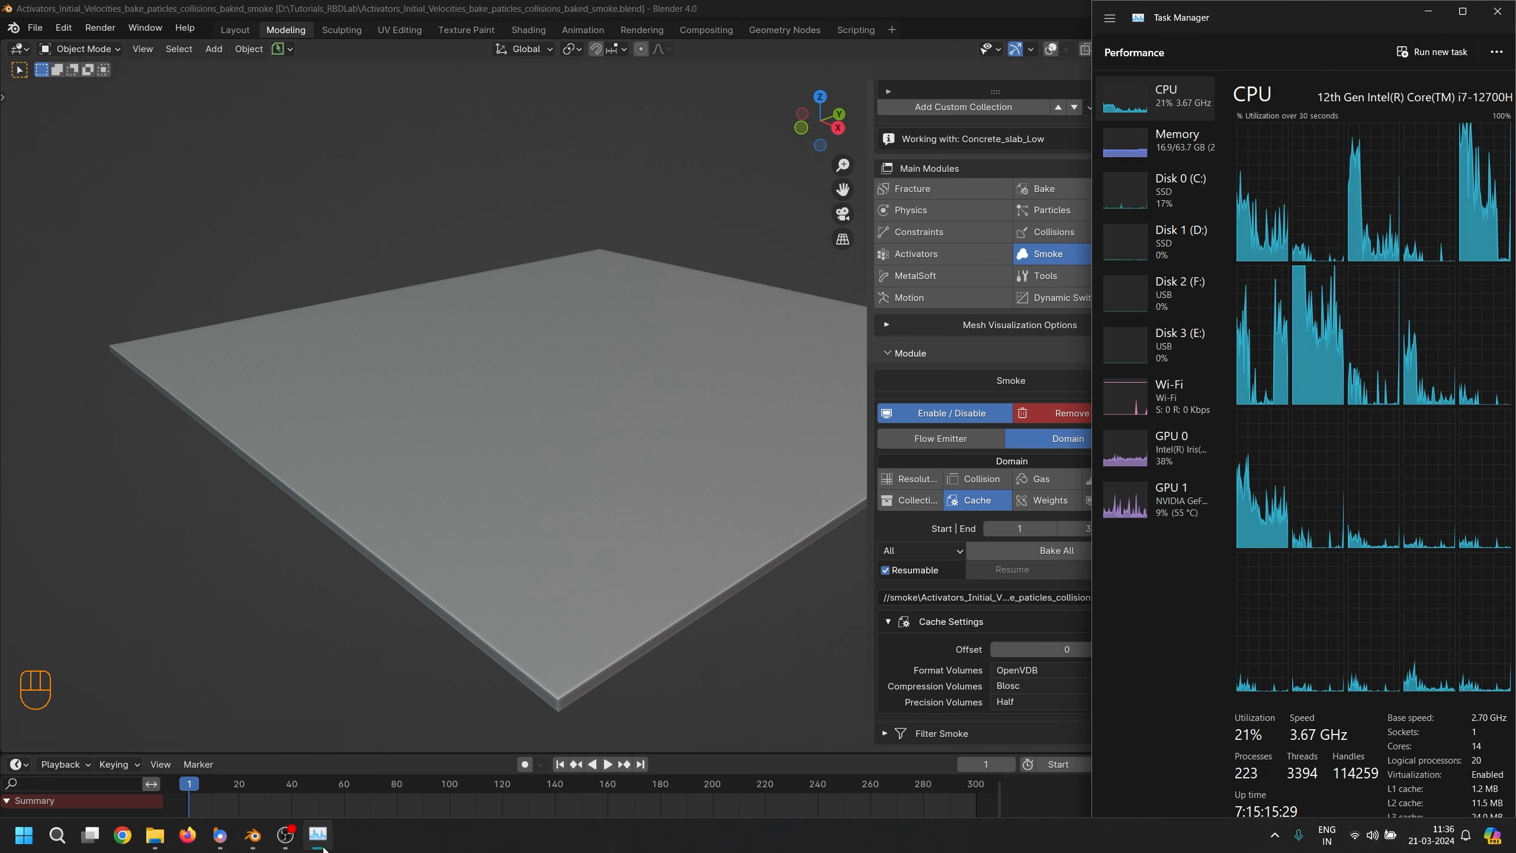
pyautogui.click(1427, 15)
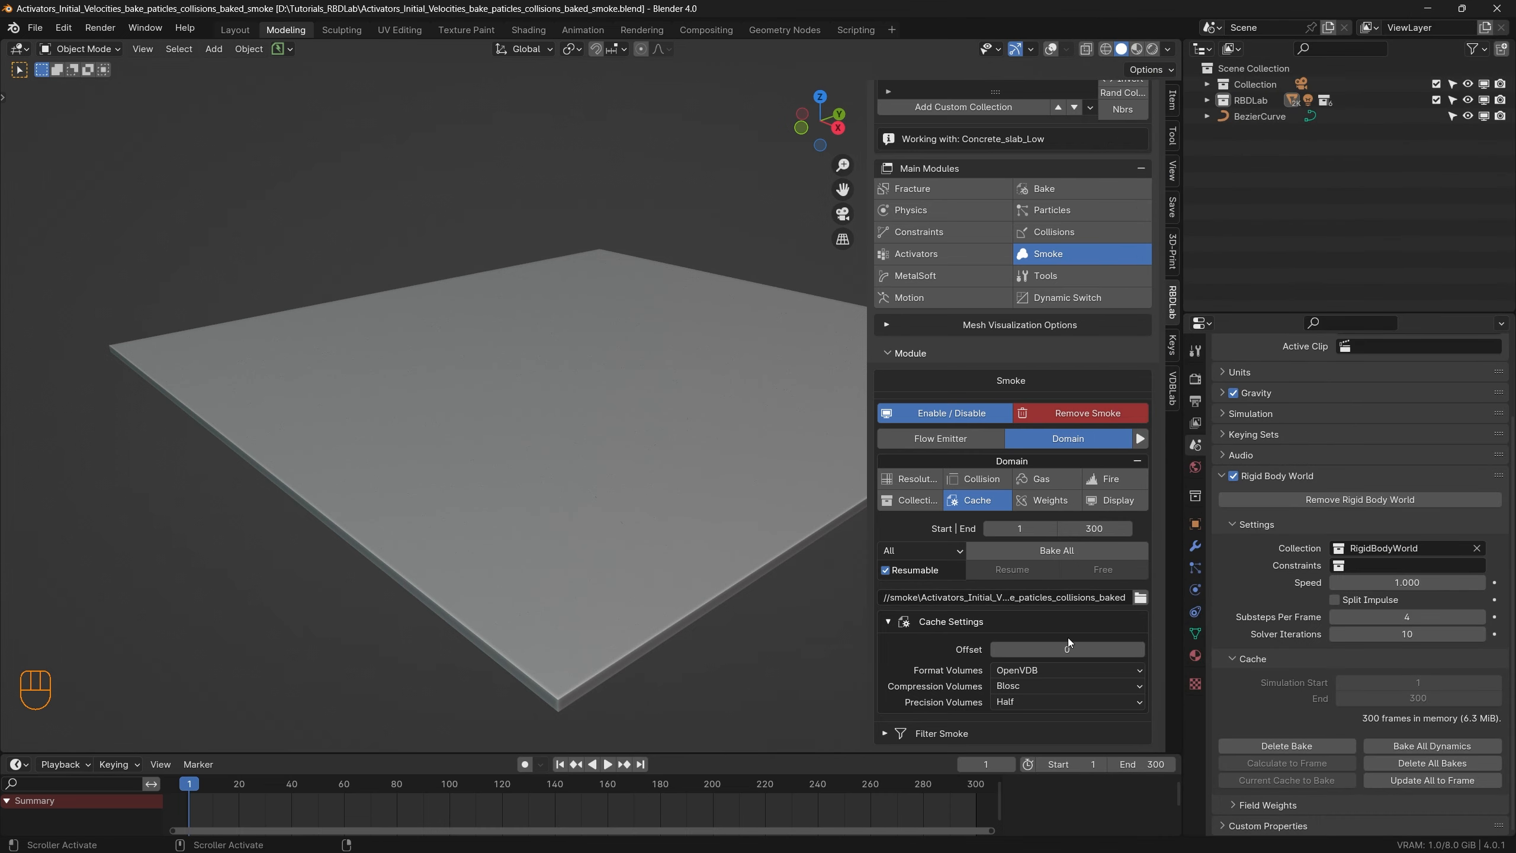
pyautogui.click(1064, 553)
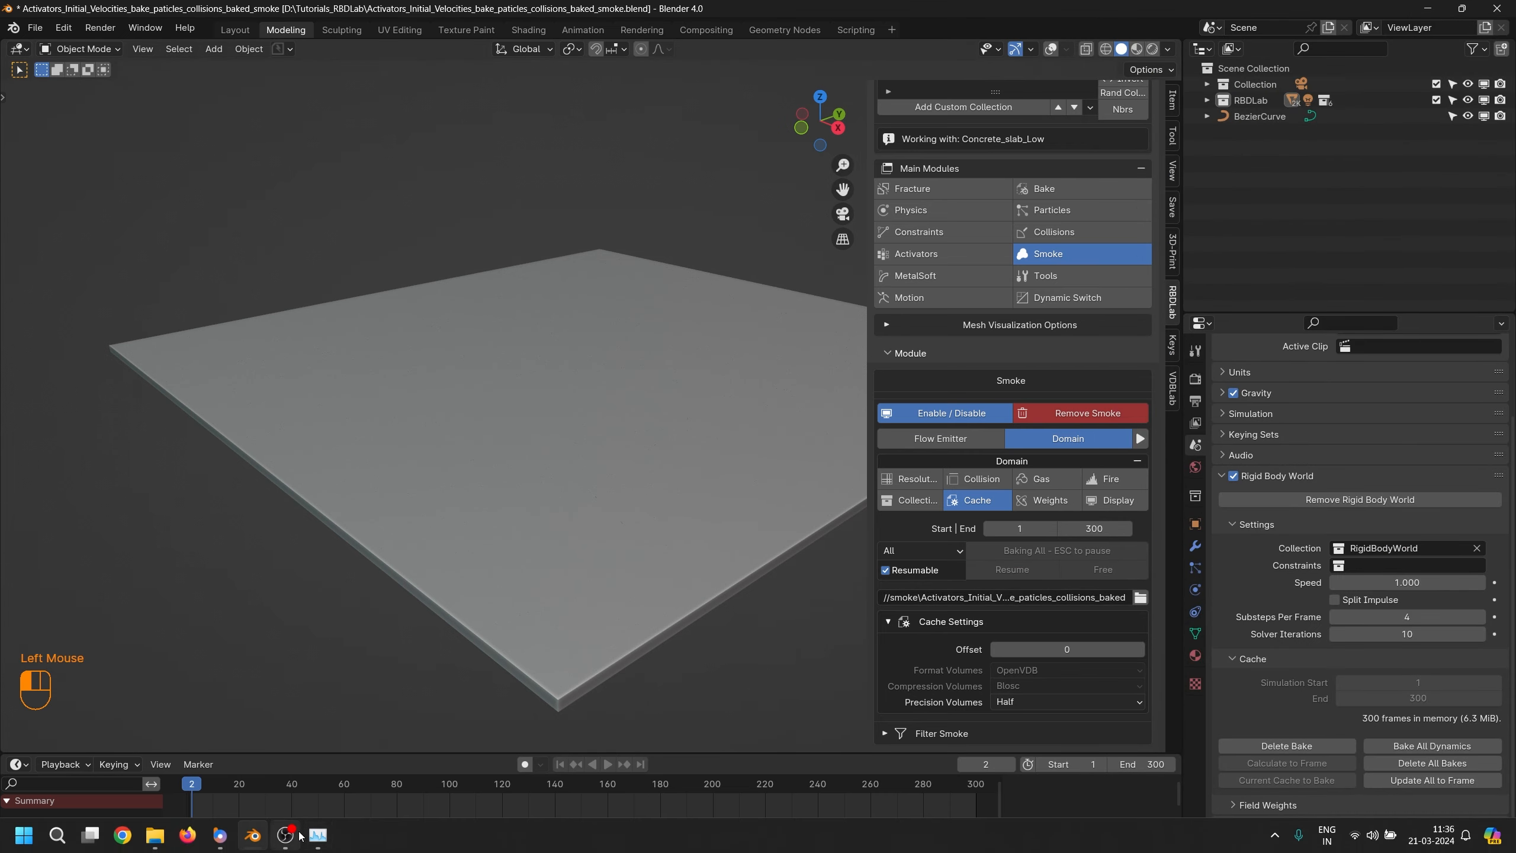
pyautogui.click(323, 848)
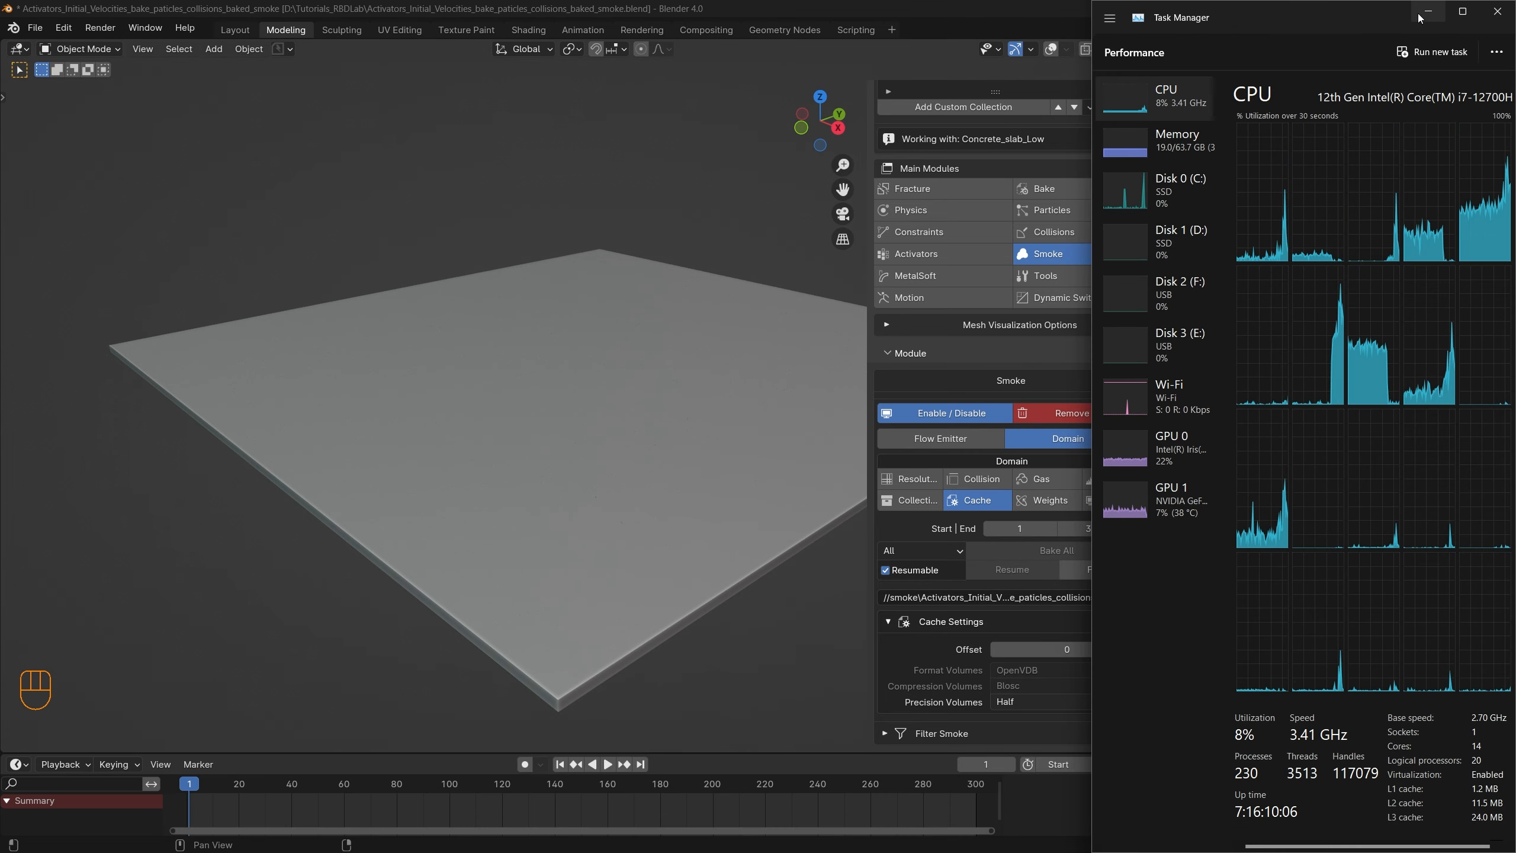
pyautogui.click(1427, 15)
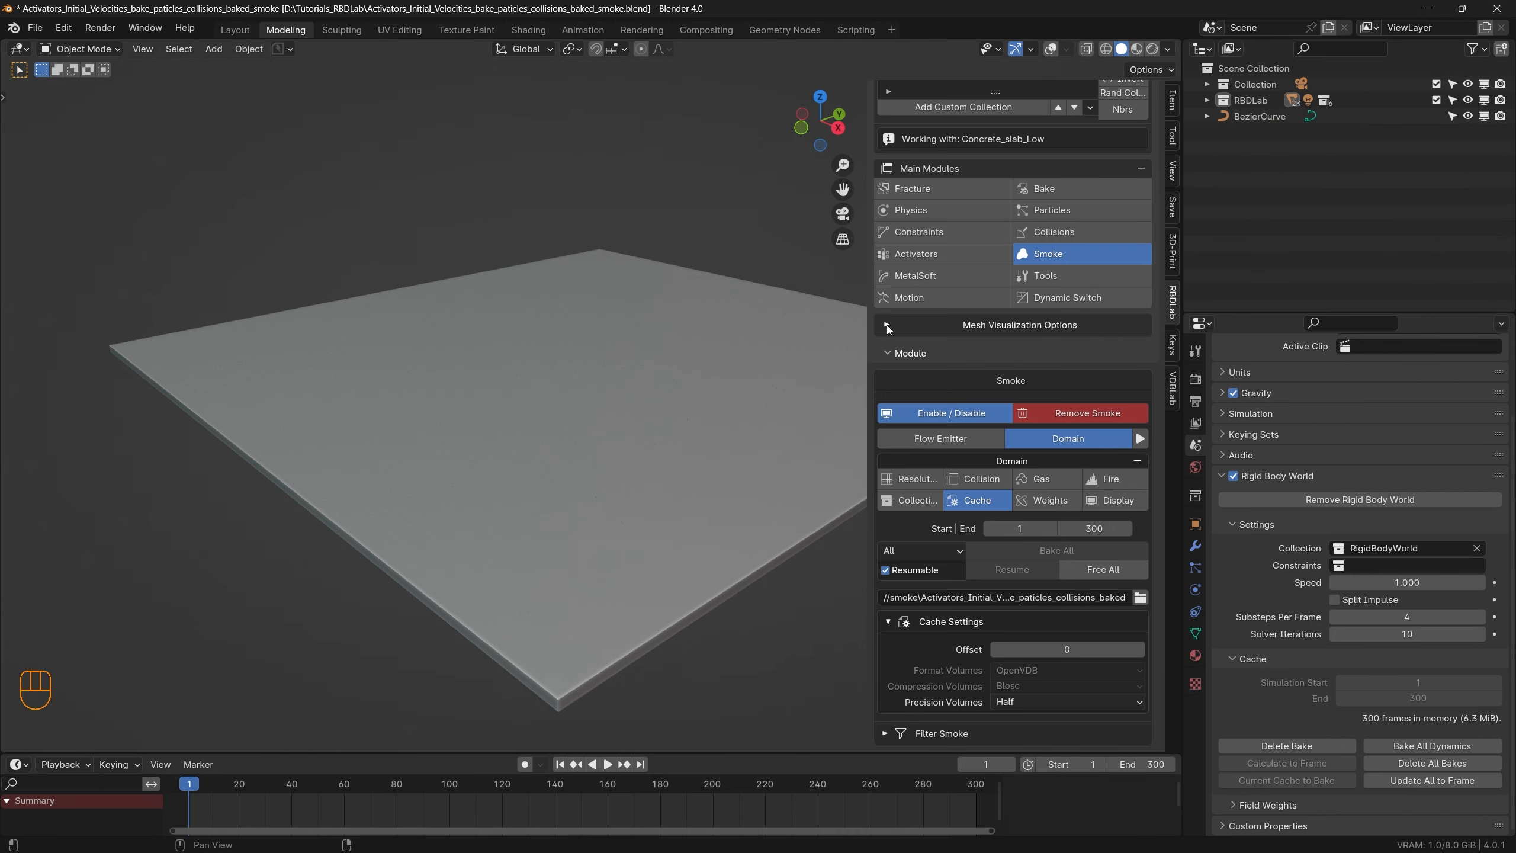
# Step: Set the viewport mesh display of all RBDLab collections to High and turn off the smoke particles' viewport display
pyautogui.click(908, 323)
pyautogui.click(929, 412)
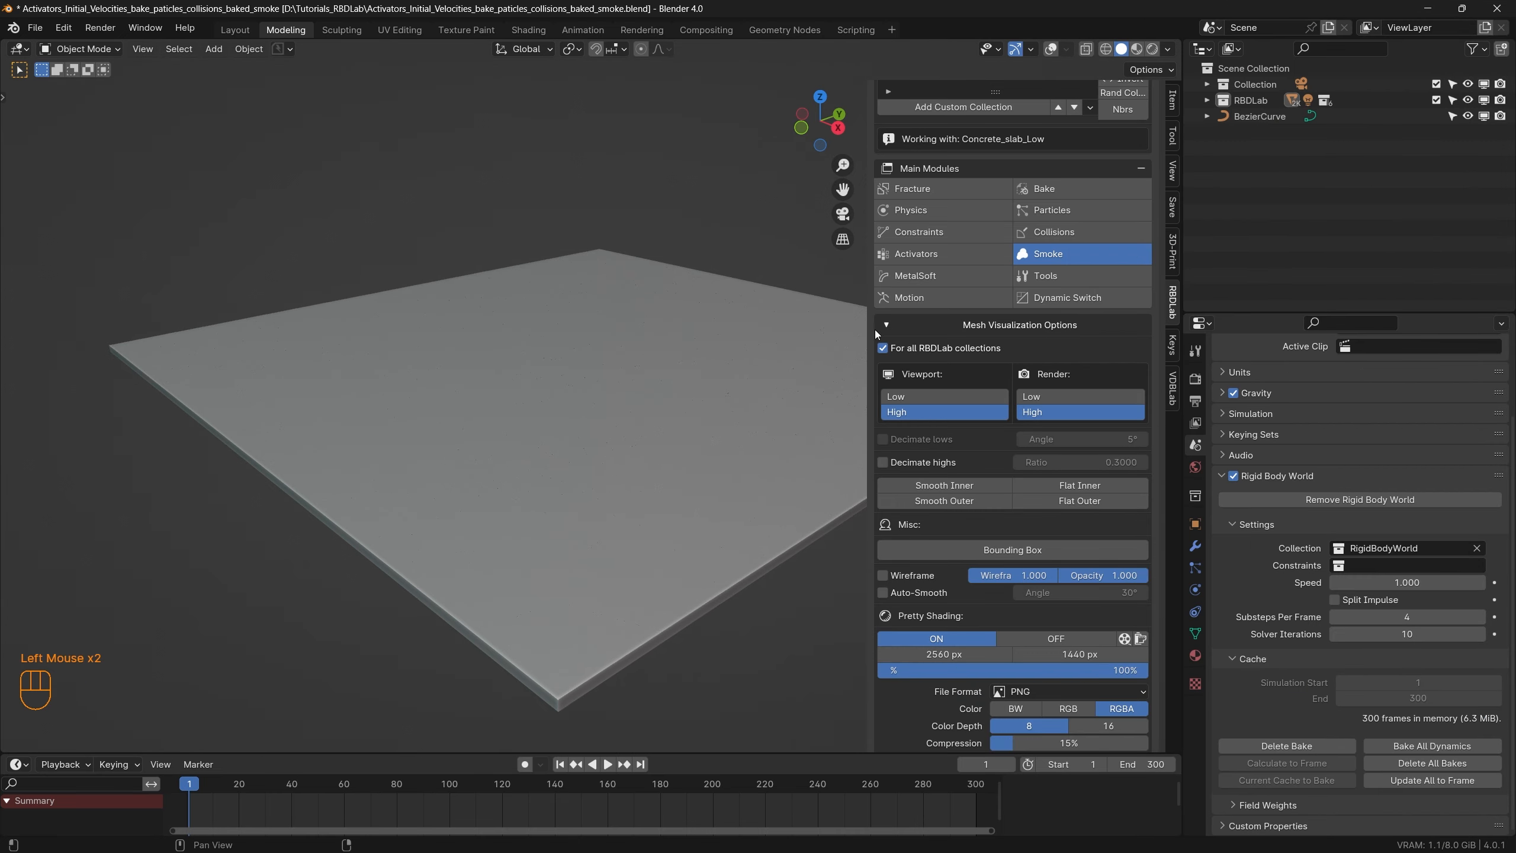
pyautogui.click(1124, 639)
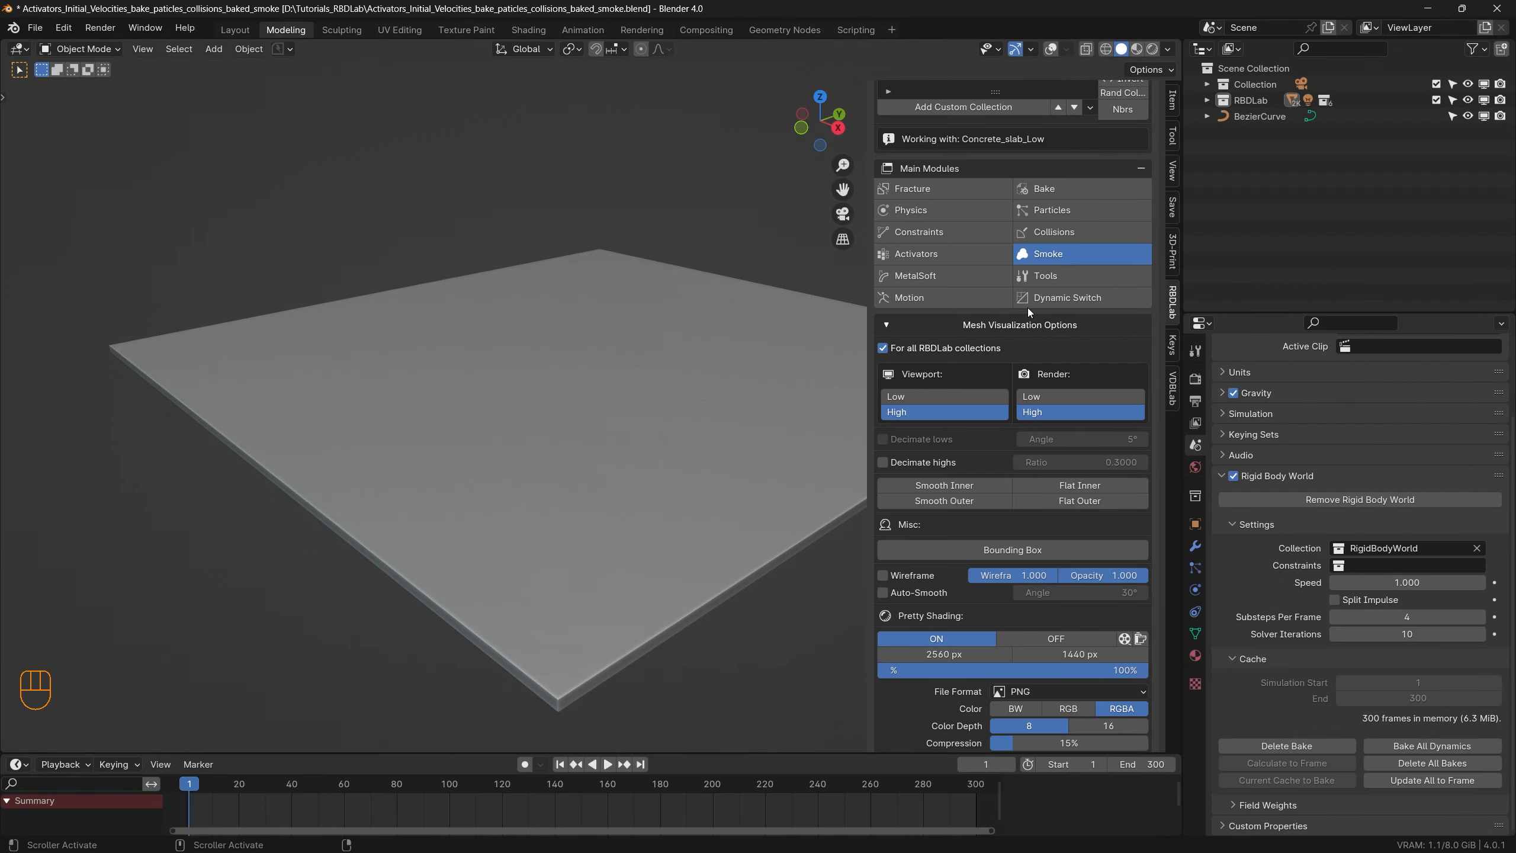
pyautogui.click(1081, 208)
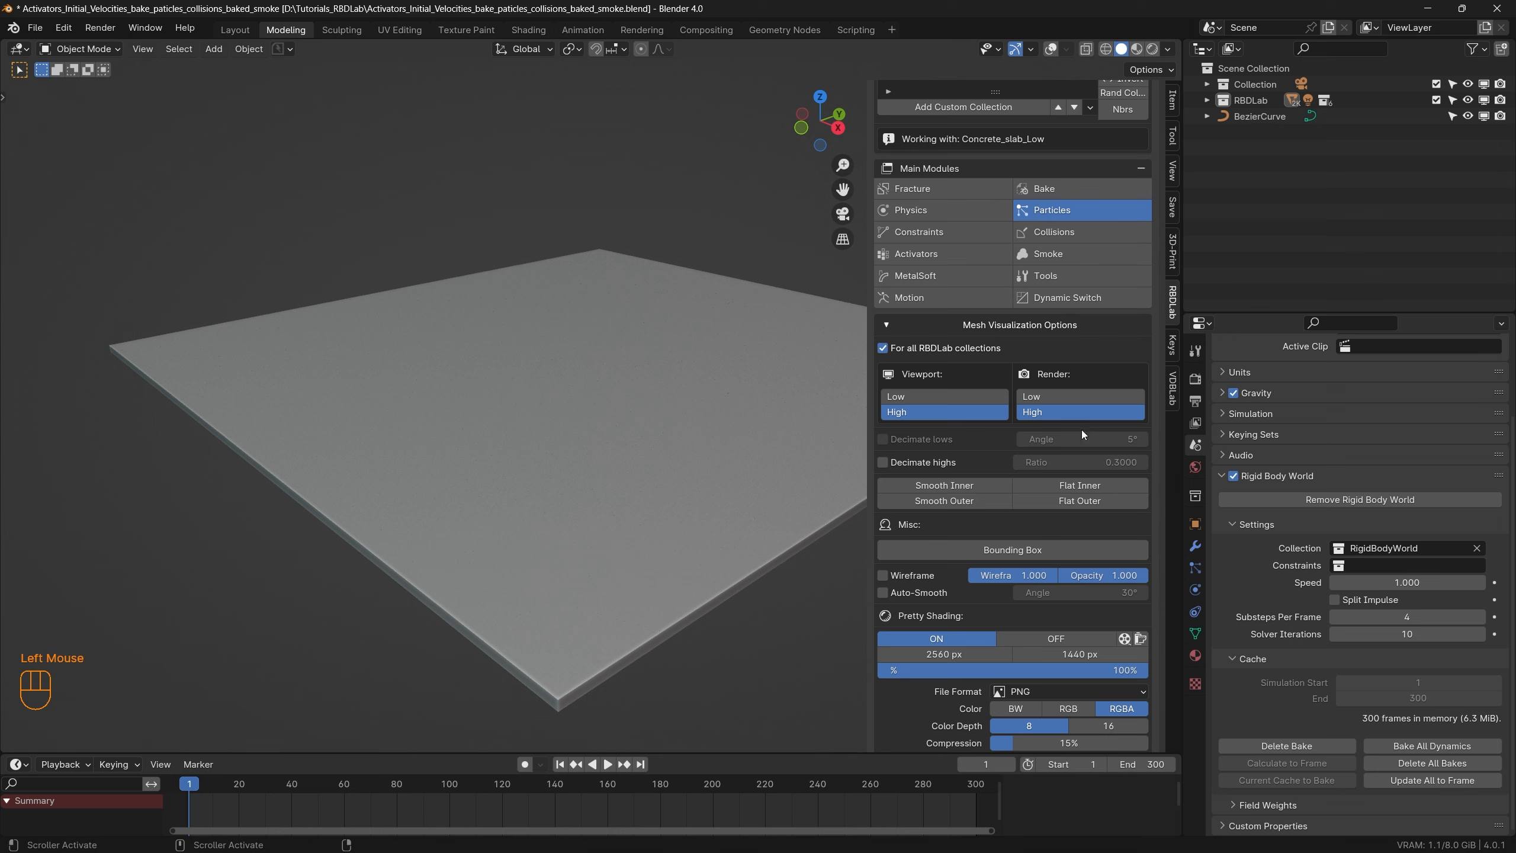
pyautogui.click(888, 324)
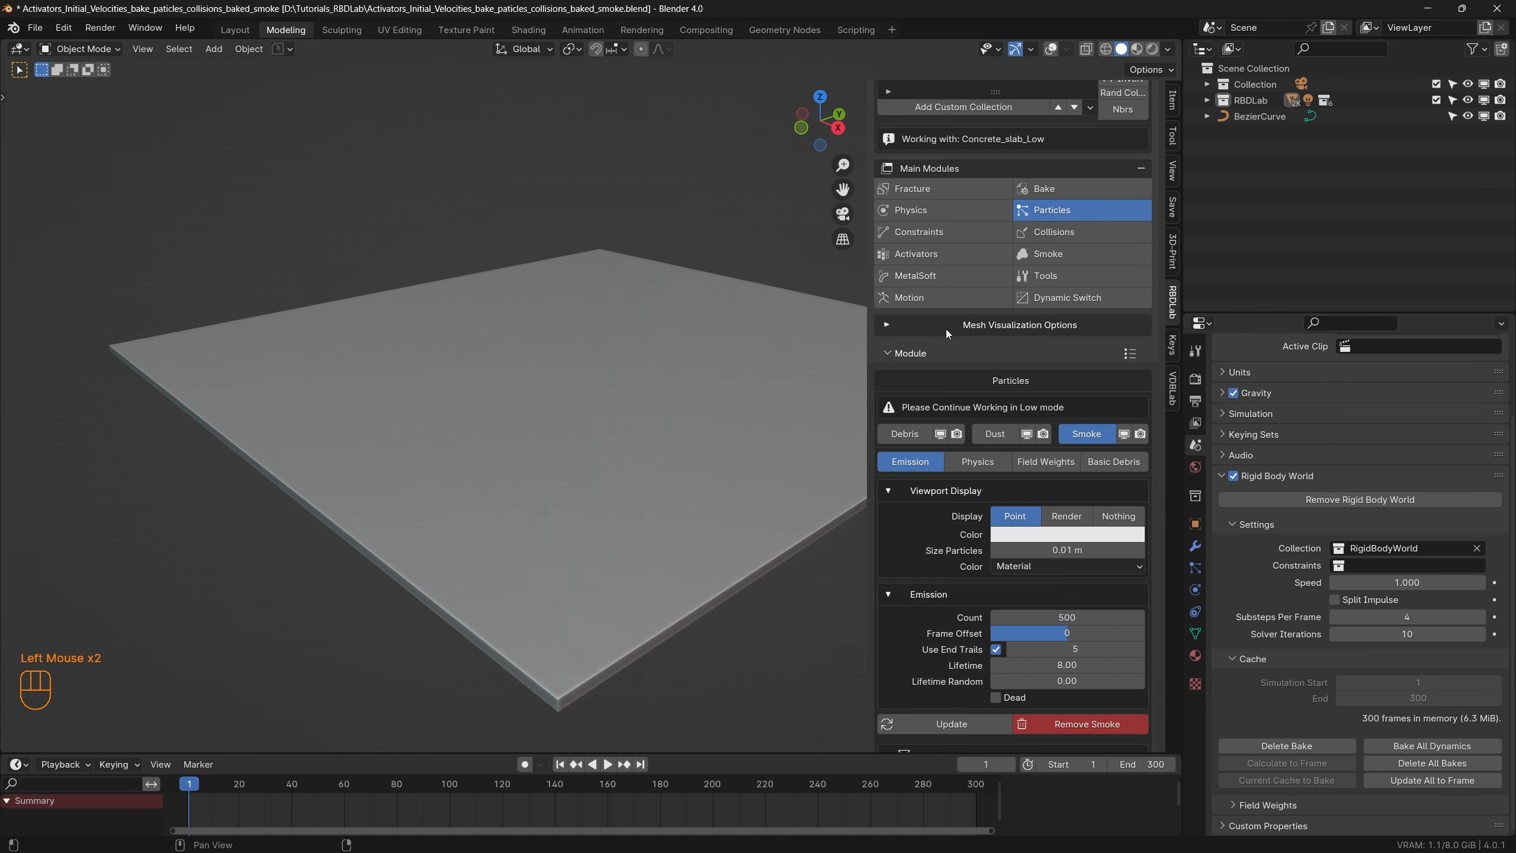
pyautogui.click(1125, 435)
# Step: Render the viewport animation as a PNG flipbook at 2560 × 1440 px and play back the rendered frames
pyautogui.click(884, 325)
pyautogui.click(1126, 639)
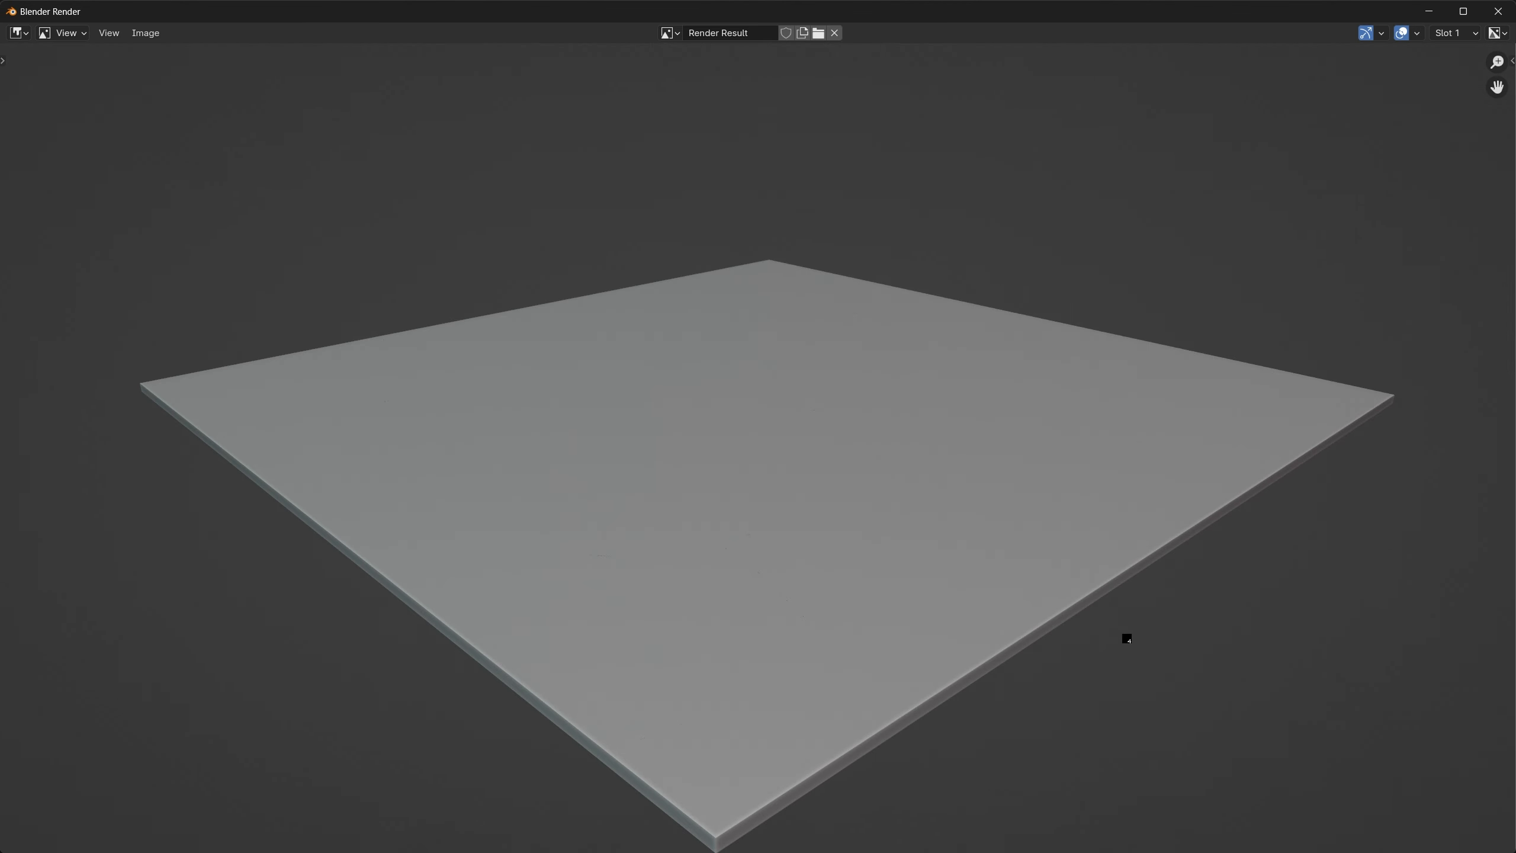
pyautogui.click(1498, 11)
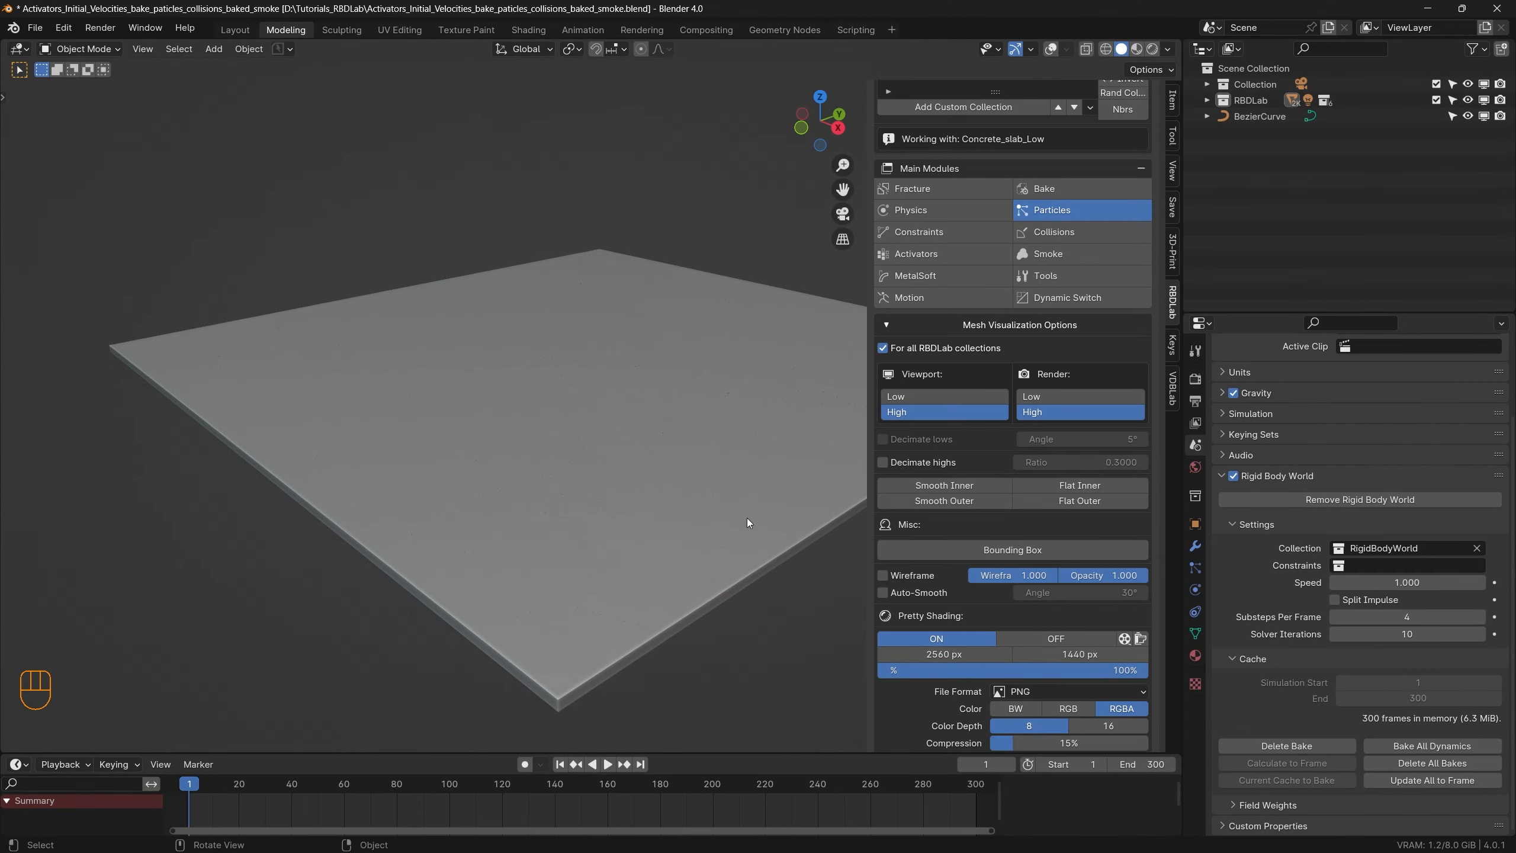
pyautogui.click(1141, 641)
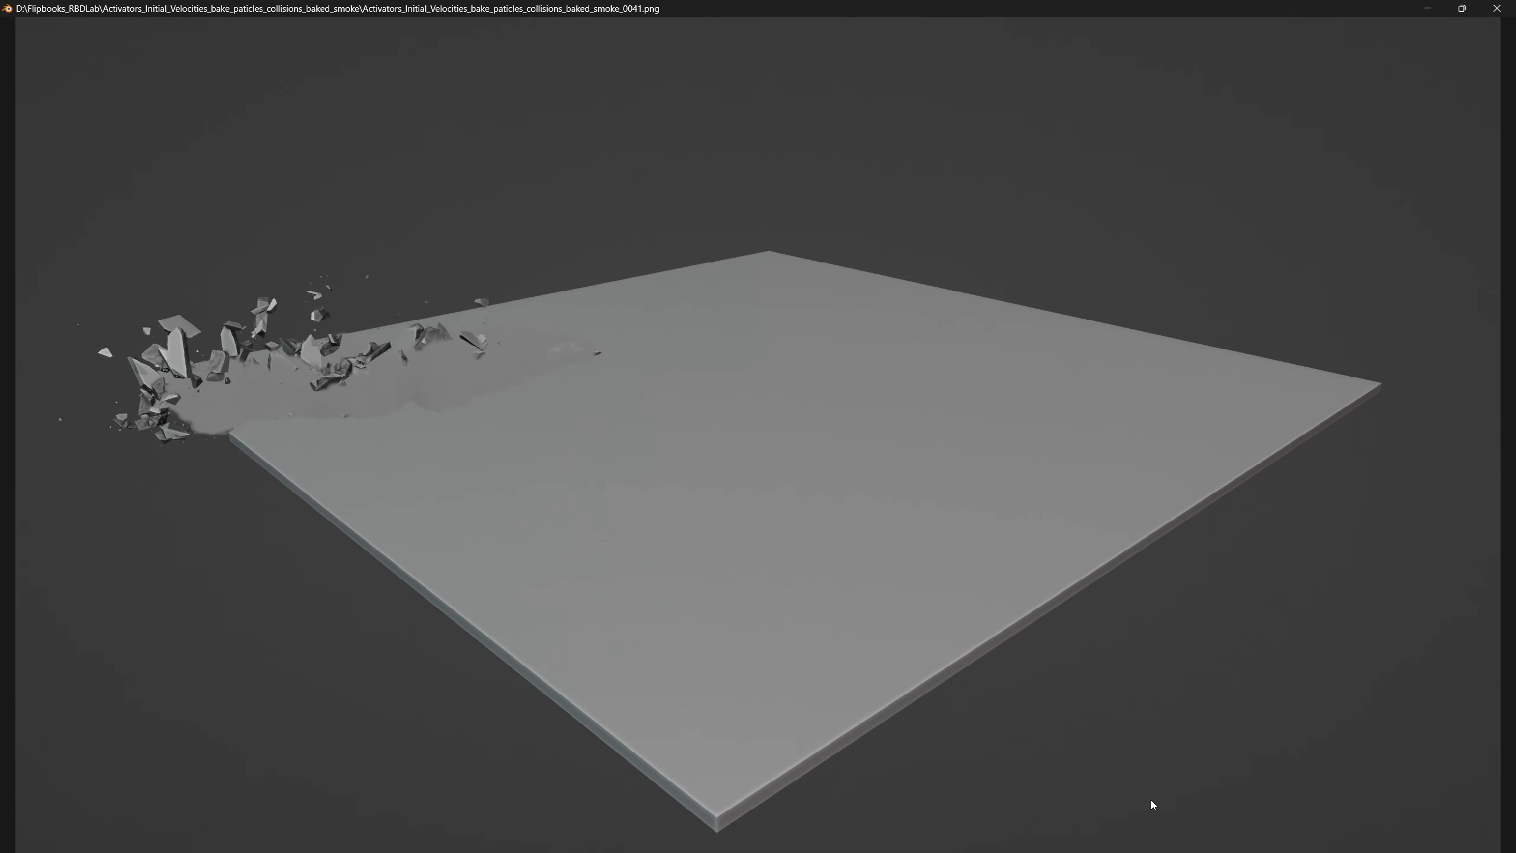
pyautogui.click(1497, 8)
# Step: Switch to the Shading workspace and turn on Pretty Shading for the slab
pyautogui.click(528, 29)
pyautogui.click(747, 303)
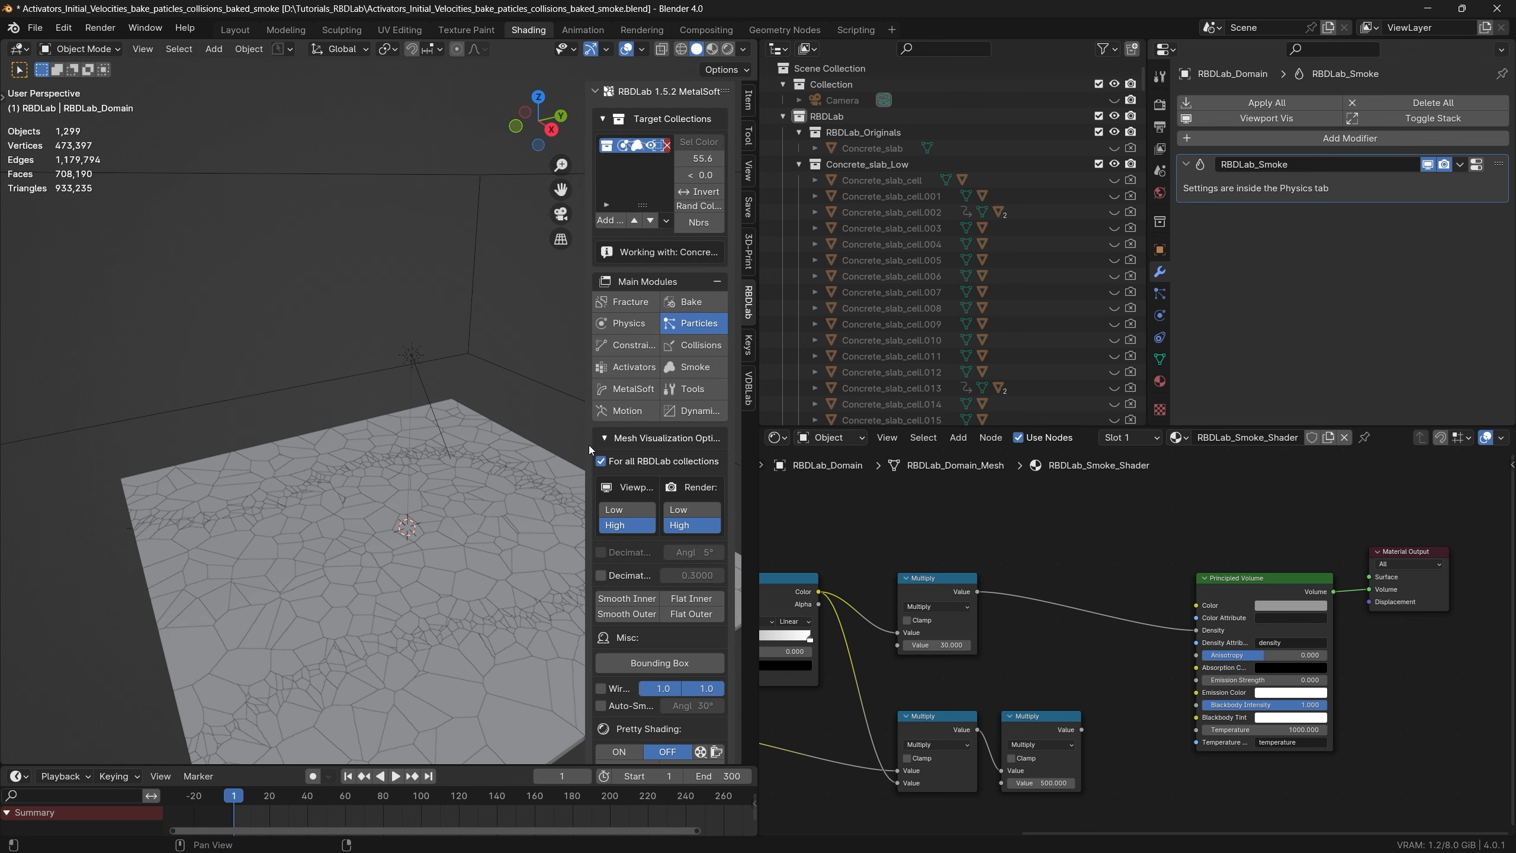
pyautogui.scroll(-12, 615, 452)
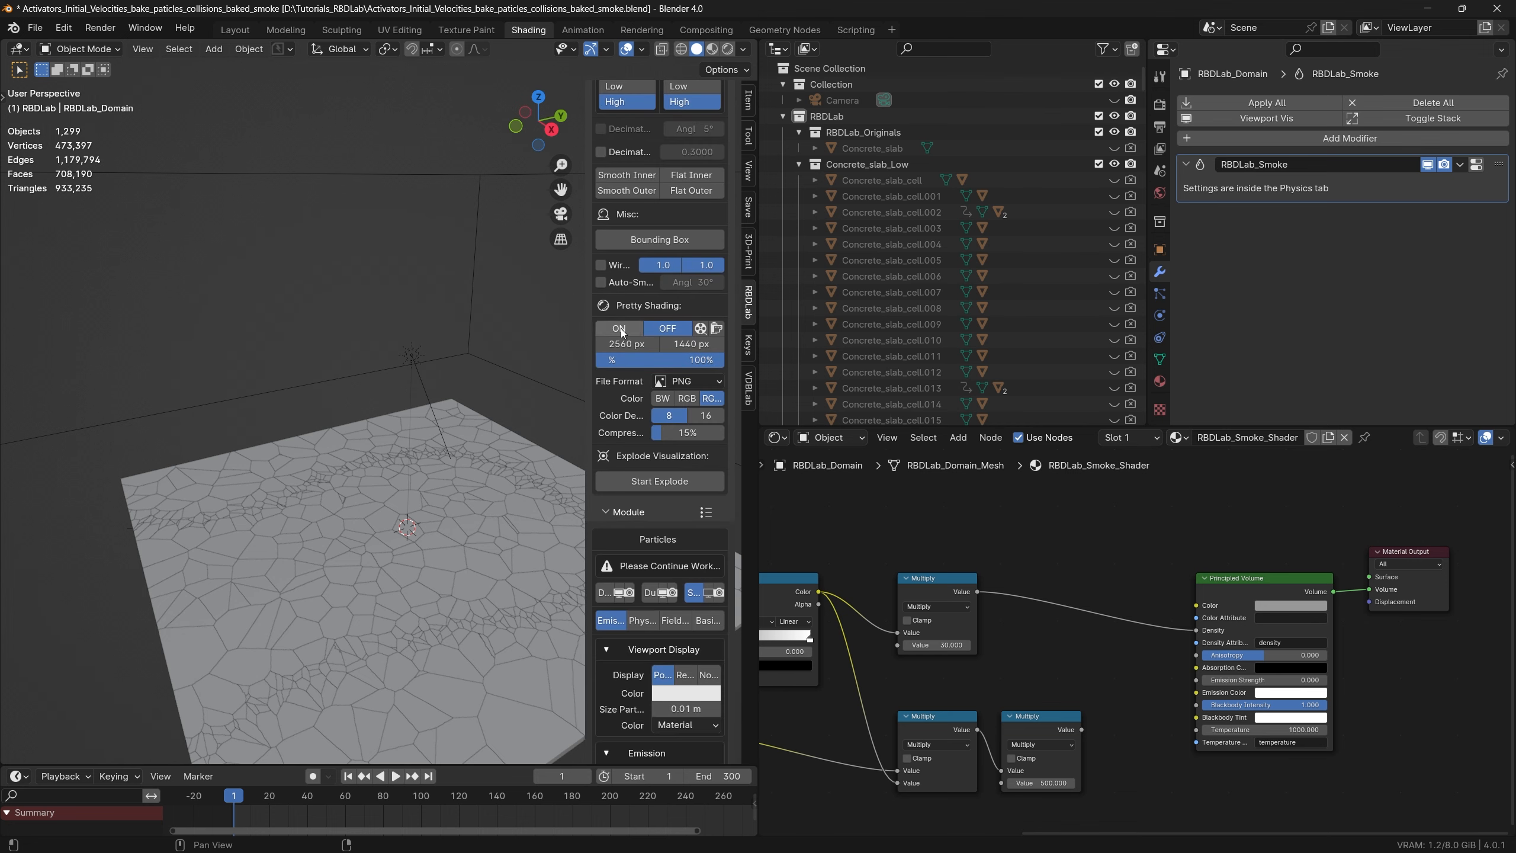
pyautogui.click(618, 329)
pyautogui.keyDown('shift'); pyautogui.moveTo(396, 597); pyautogui.dragTo(353, 479, button='middle'); pyautogui.keyUp('shift')
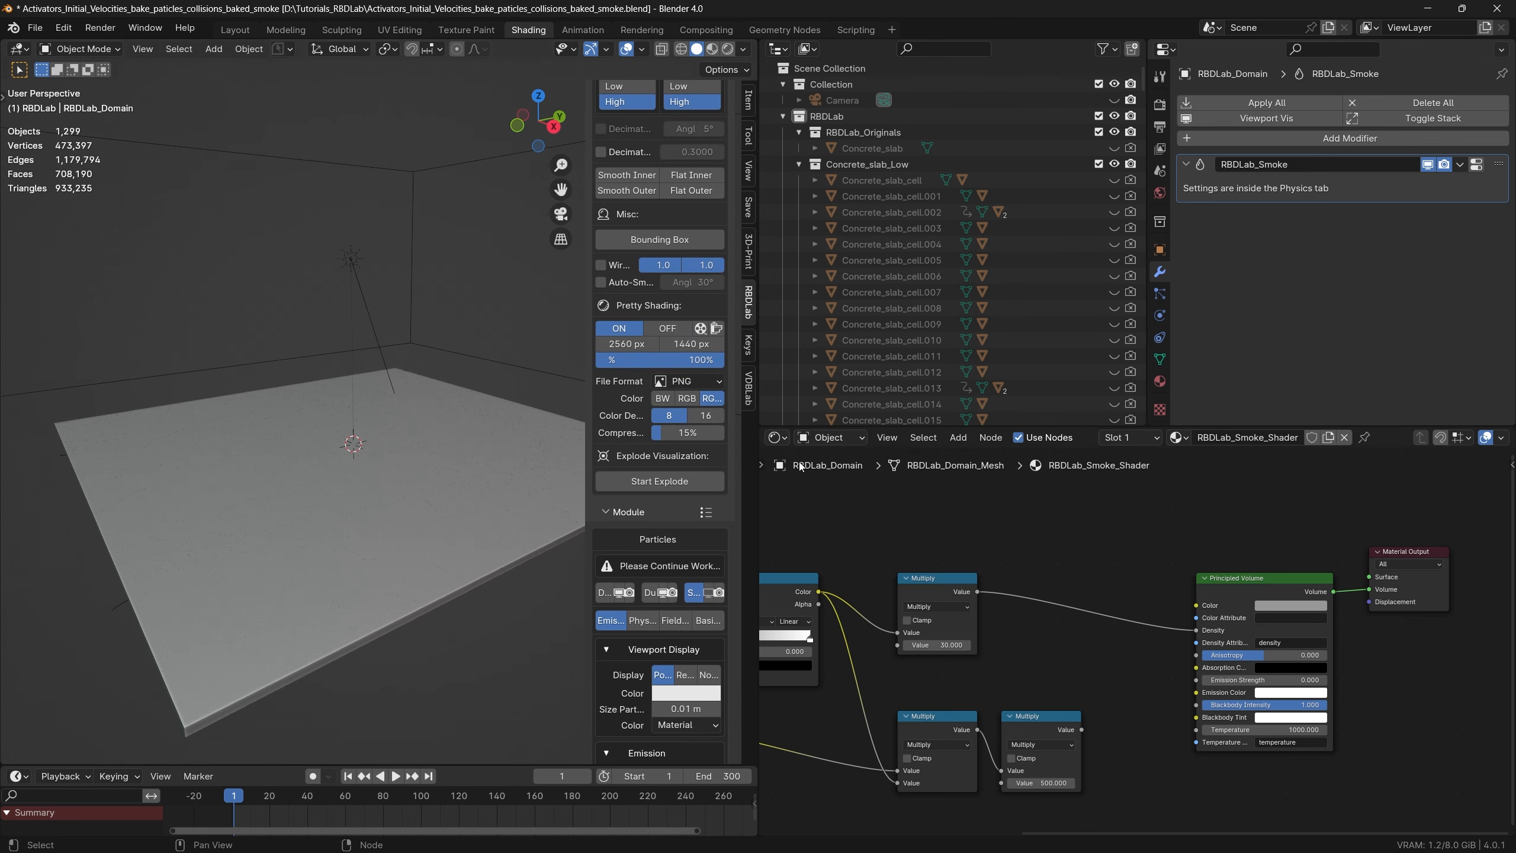
# Step: Select the smoke domain and preview its smoke close up at frame 149 in rendered viewport shading
pyautogui.click(410, 176)
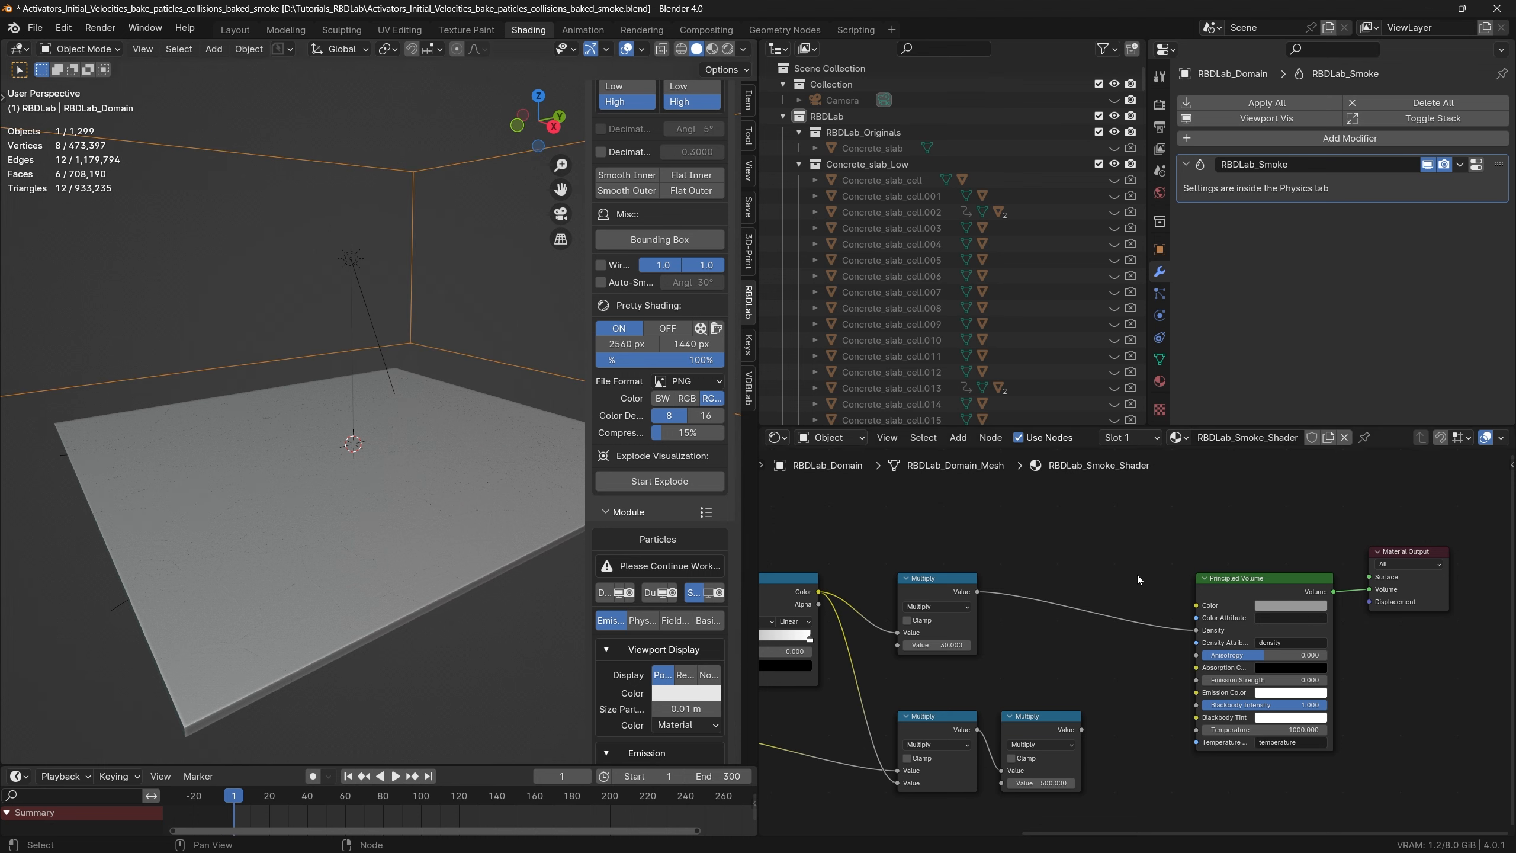
pyautogui.scroll(-2, 1051, 630)
pyautogui.moveTo(1075, 672); pyautogui.dragTo(995, 676, button='middle')
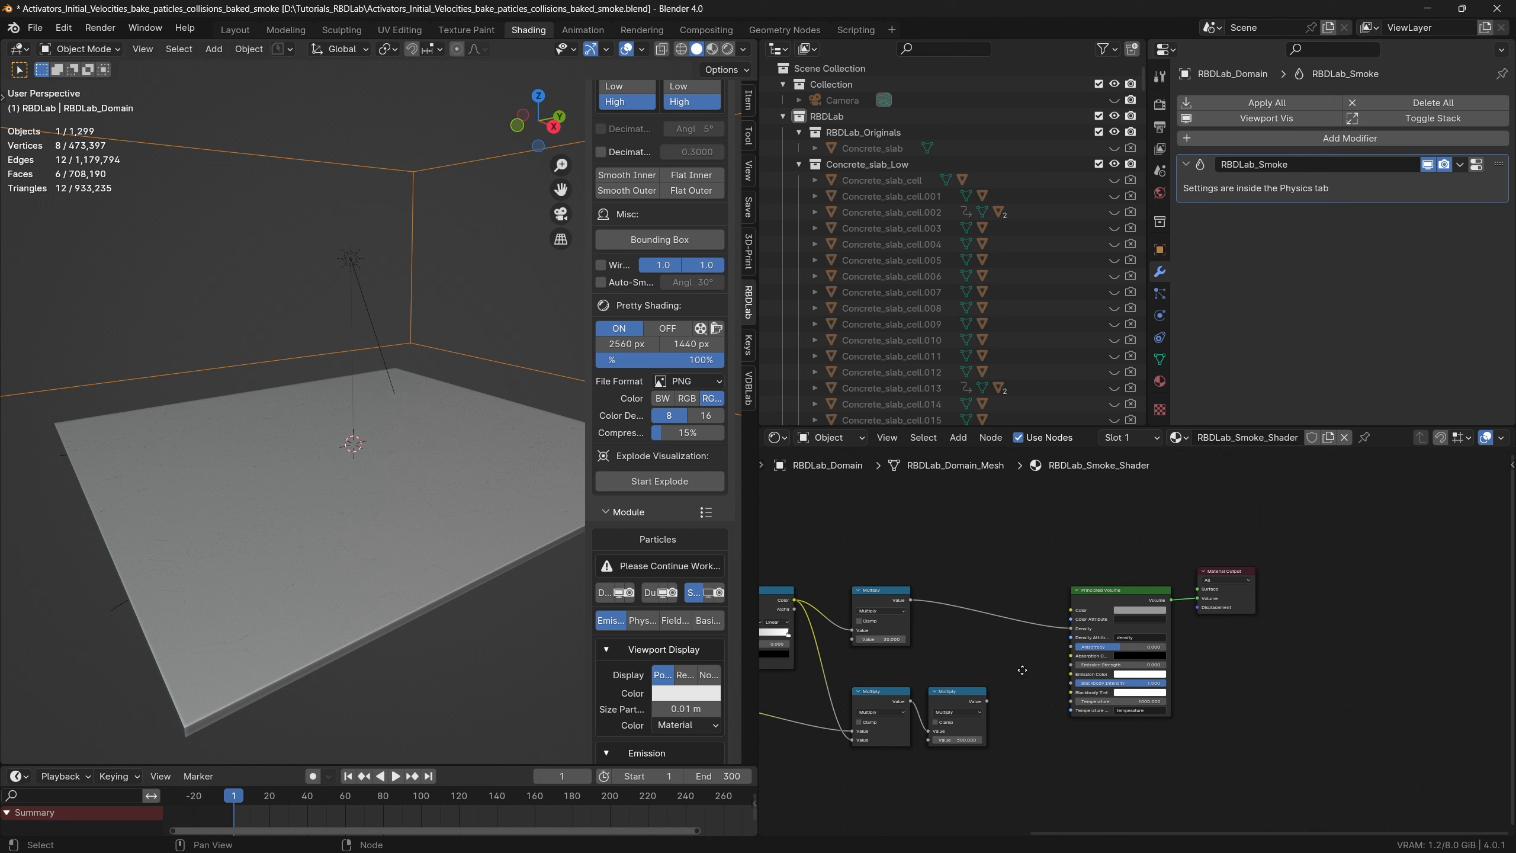
pyautogui.click(728, 49)
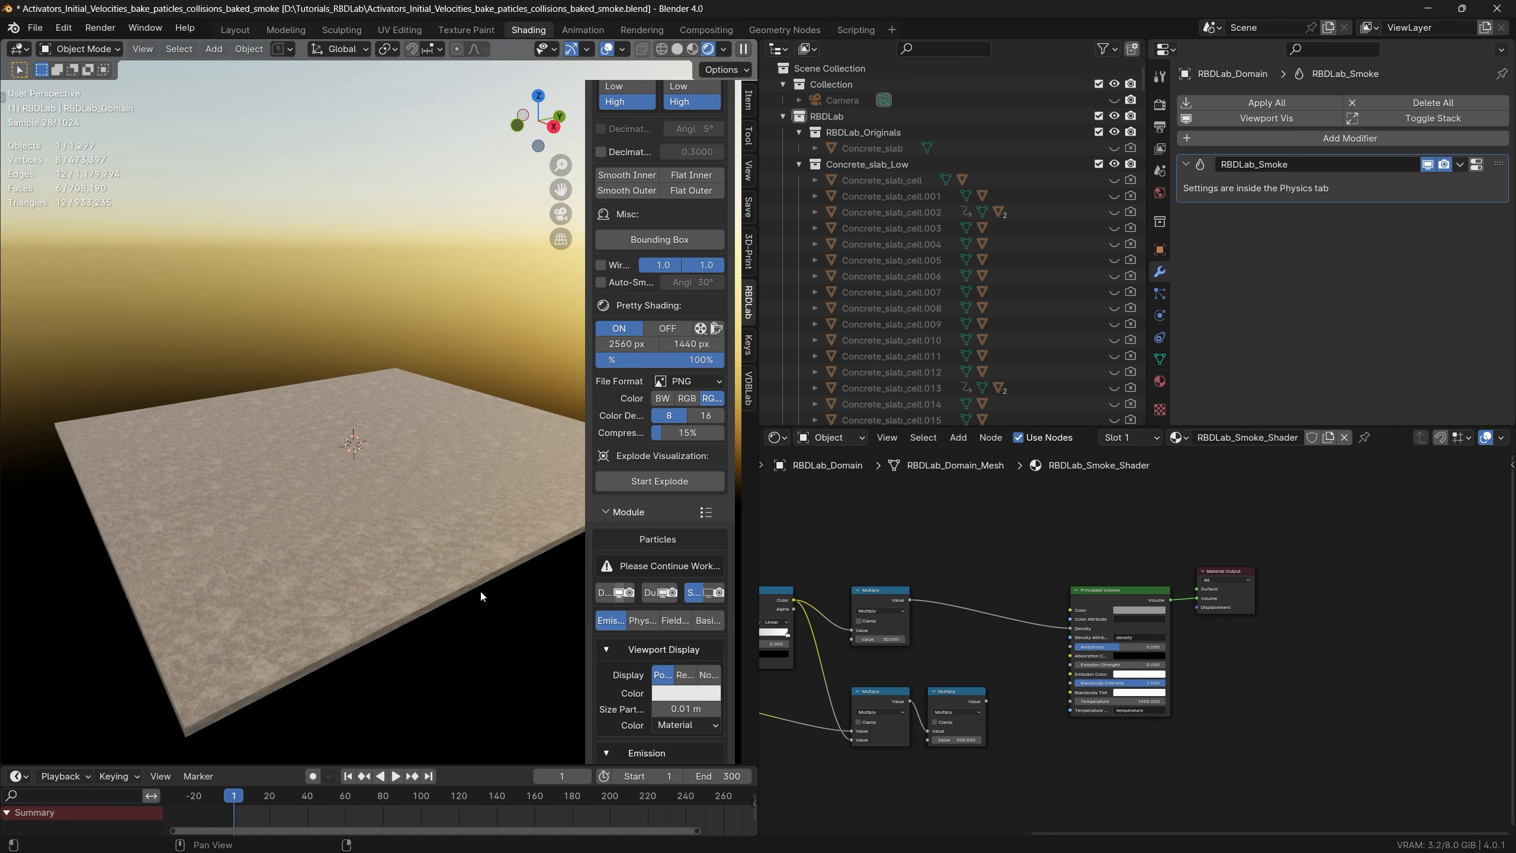
pyautogui.click(512, 801)
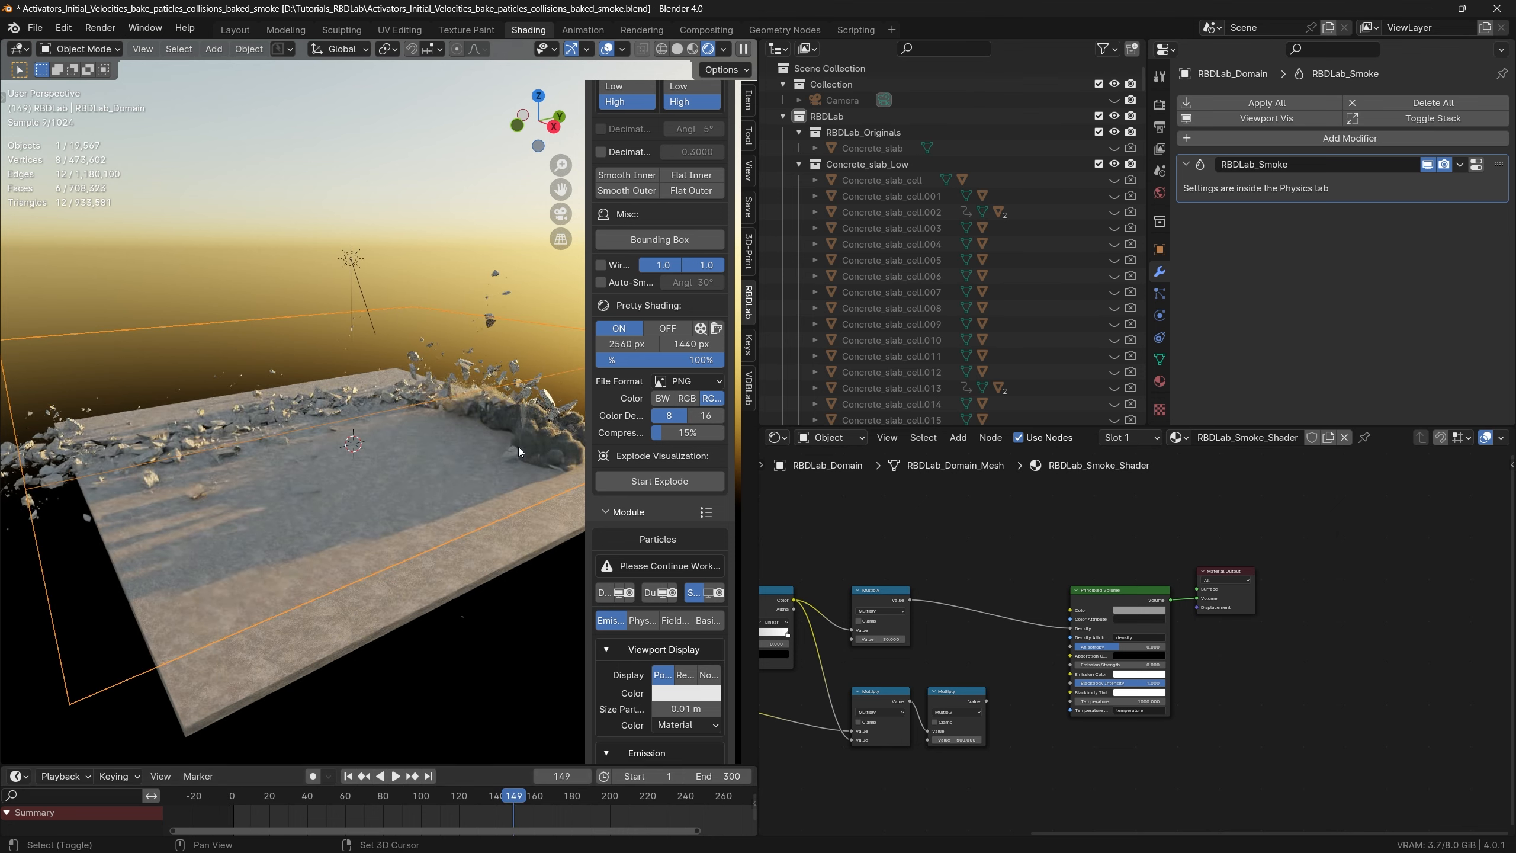
pyautogui.keyDown('shift'); pyautogui.moveTo(519, 447); pyautogui.dragTo(387, 465, button='middle'); pyautogui.keyUp('shift')
pyautogui.scroll(5, 443, 466)
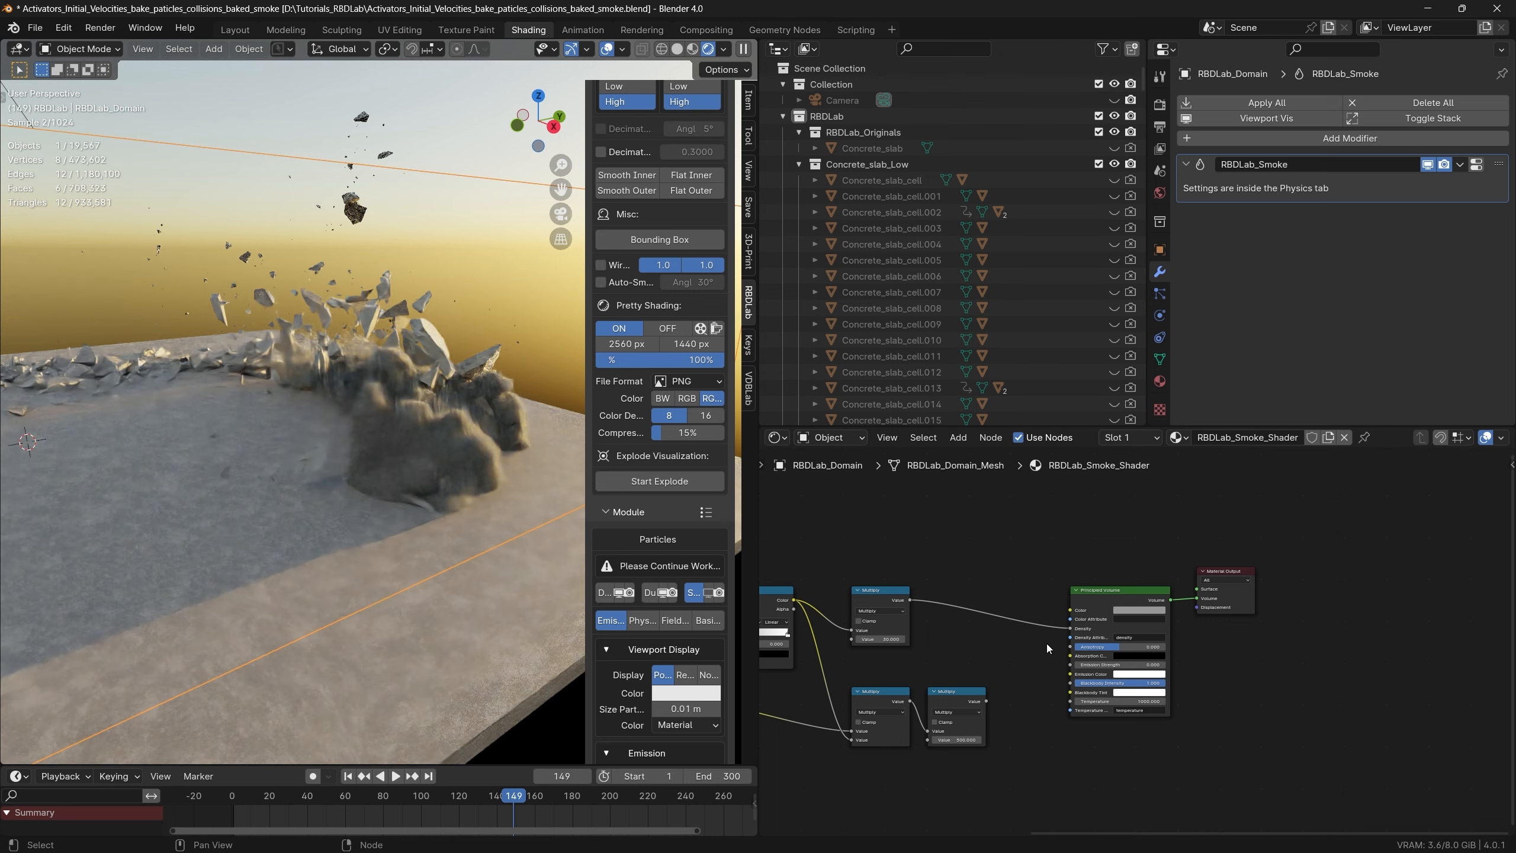
# Step: Brighten the smoke shader's Principled Volume color and lower the Multiply value feeding the first Color Ramp to 1.9
pyautogui.click(1147, 610)
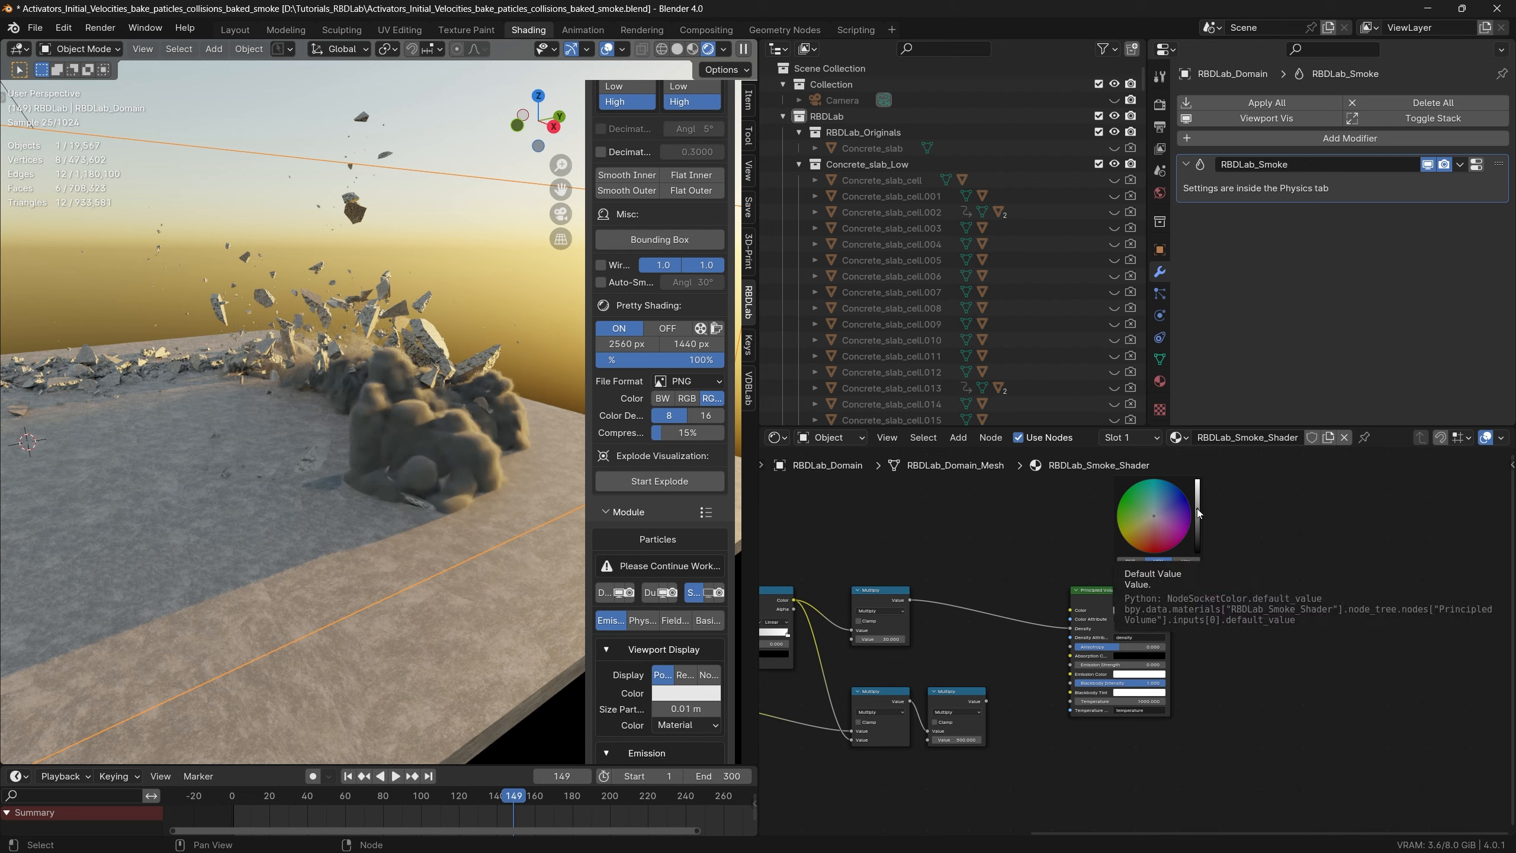
pyautogui.moveTo(1196, 508); pyautogui.dragTo(1196, 481)
pyautogui.moveTo(919, 660); pyautogui.dragTo(1279, 662, button='middle')
pyautogui.scroll(9, 1031, 665)
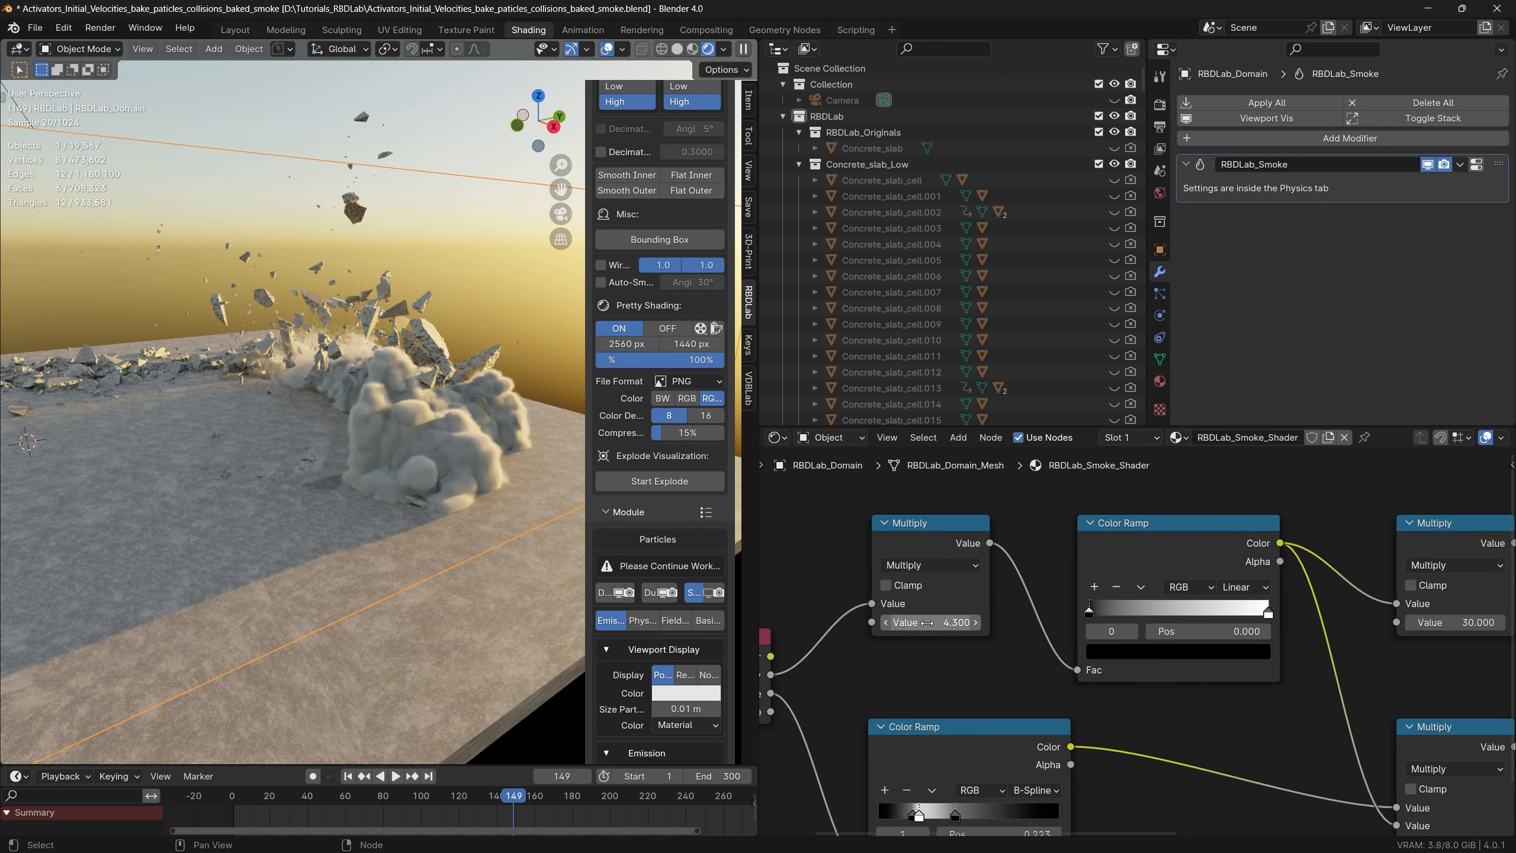
pyautogui.moveTo(957, 622); pyautogui.dragTo(828, 622)
pyautogui.click(958, 624)
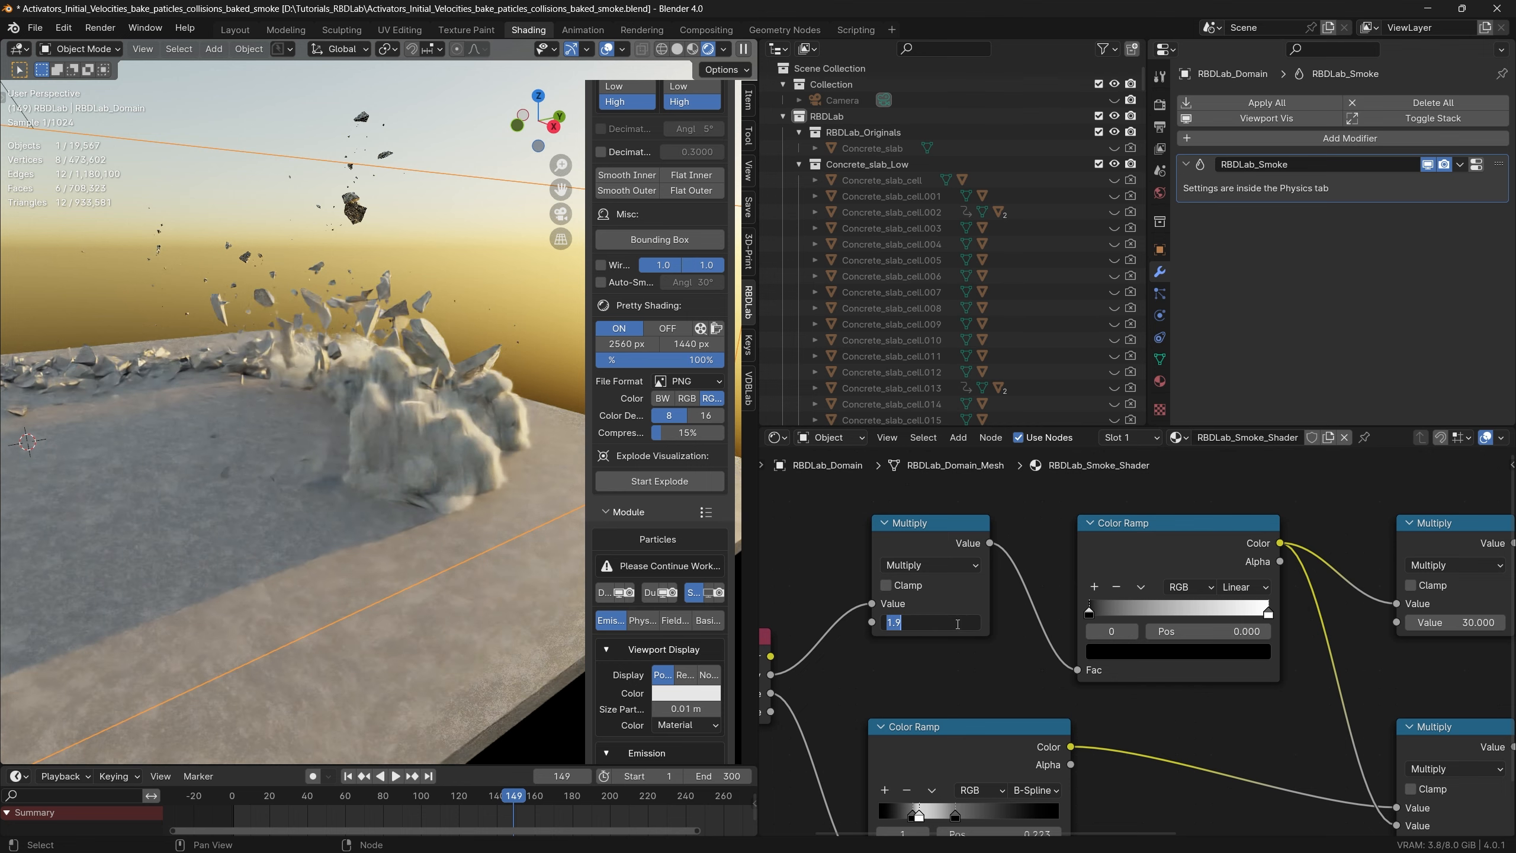